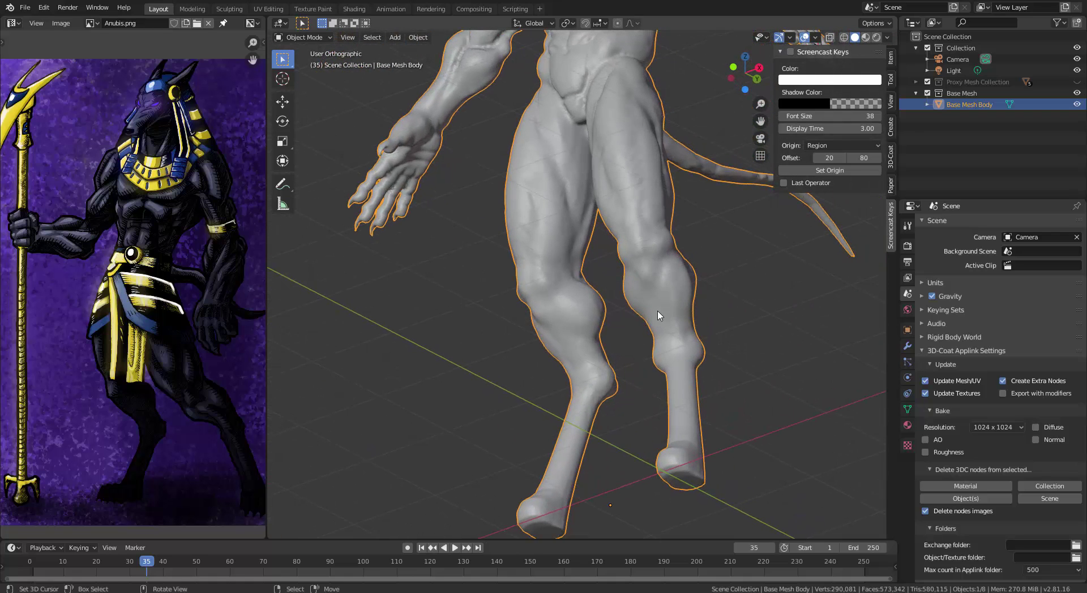
# Review the Zbrush Orb Brushes page and the leg muscle reference drawing in the browser, and return to Blender
pyautogui.hotkey('alt', 'Tab')
pyautogui.hotkey('alt', 'Tab')
pyautogui.hotkey('alt', 'Tab')
pyautogui.hotkey('alt', 'Tab')
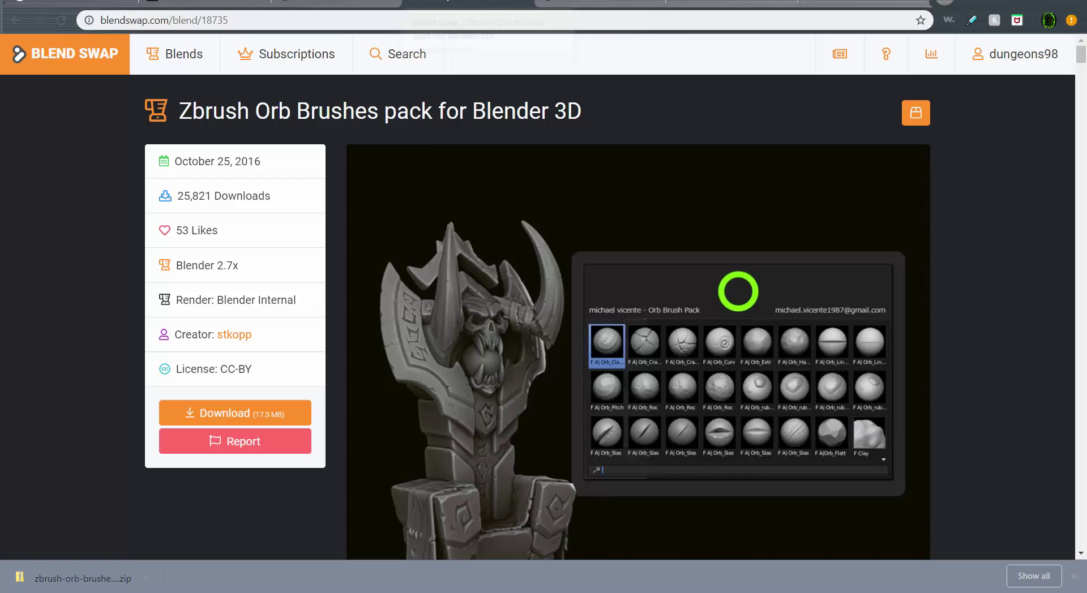
pyautogui.click(204, 3)
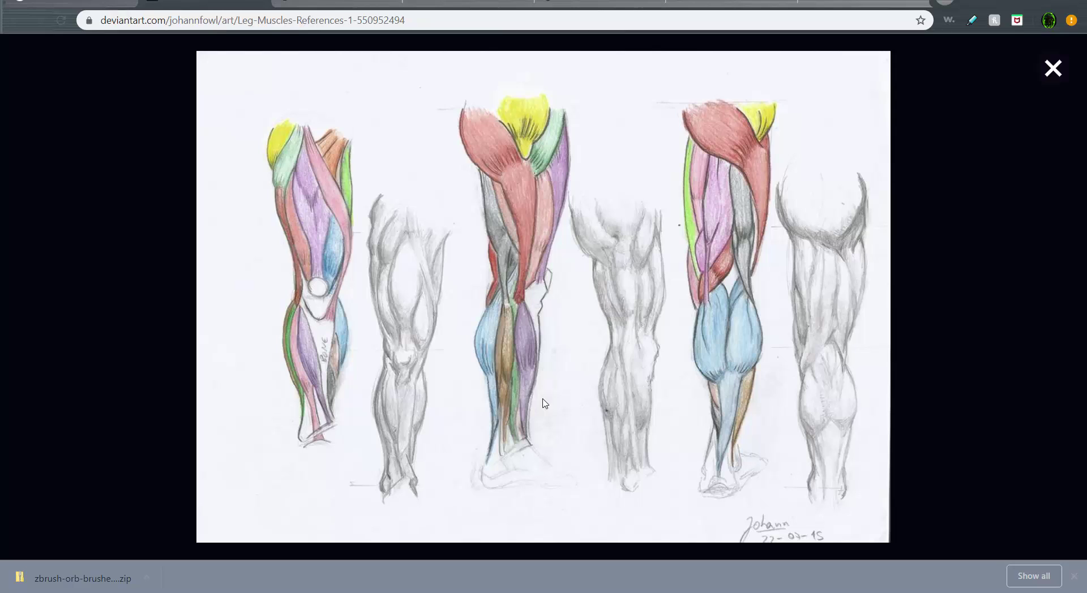
pyautogui.hotkey('alt', 'Tab')
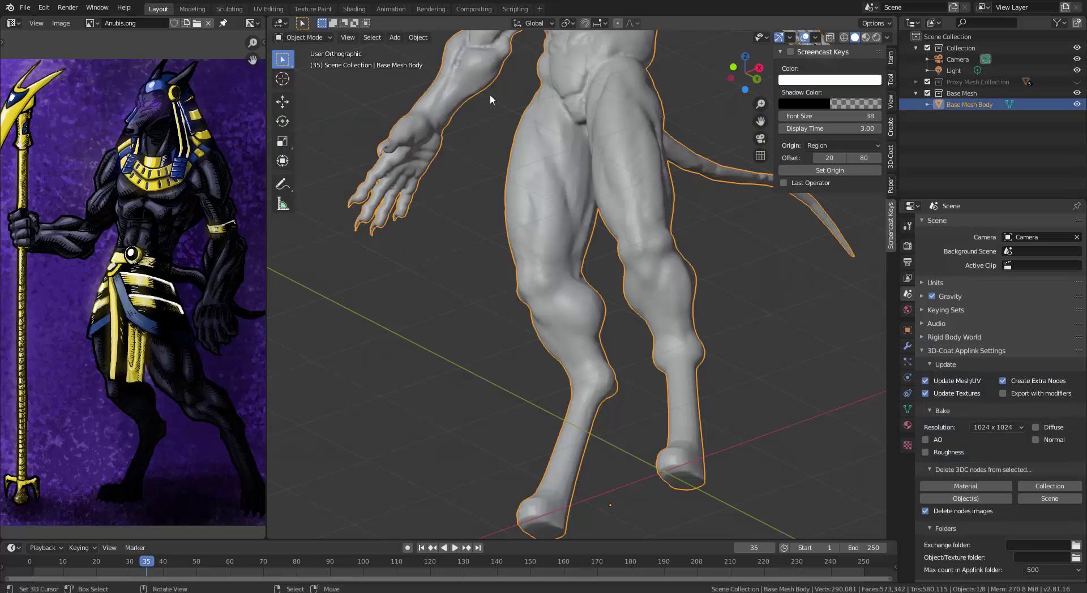
# Switch to the Sculpting workspace and enable dynamic topology for the base mesh body
pyautogui.moveTo(647, 290); pyautogui.dragTo(617, 295, button='middle')
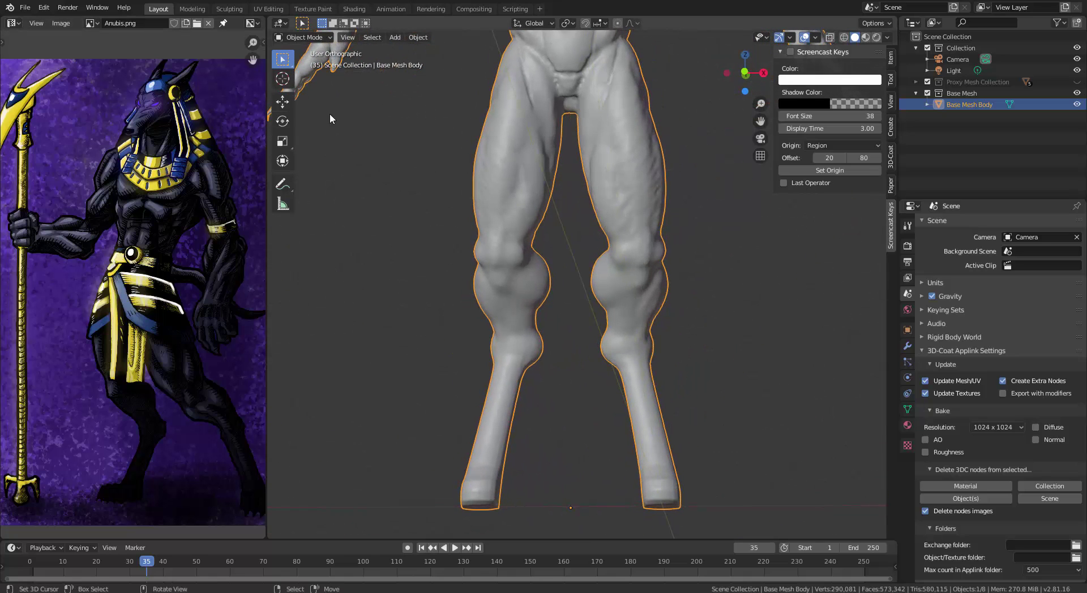
pyautogui.click(229, 9)
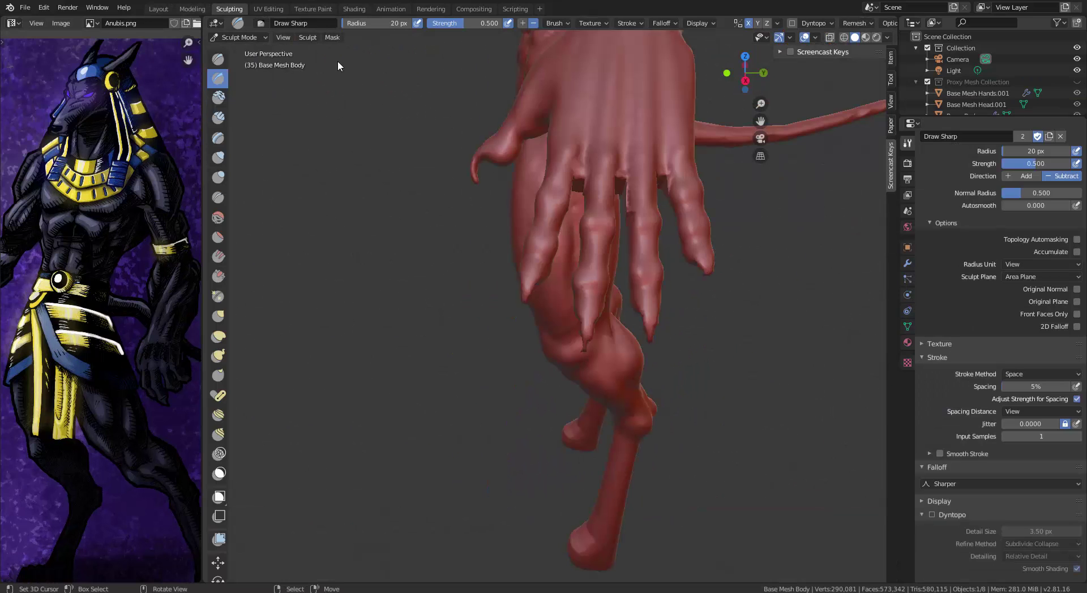
pyautogui.moveTo(504, 265)
pyautogui.mouseDown(button='middle')
pyautogui.moveTo(558, 245)
pyautogui.moveTo(585, 254)
pyautogui.moveTo(572, 207)
pyautogui.mouseUp(button='middle')
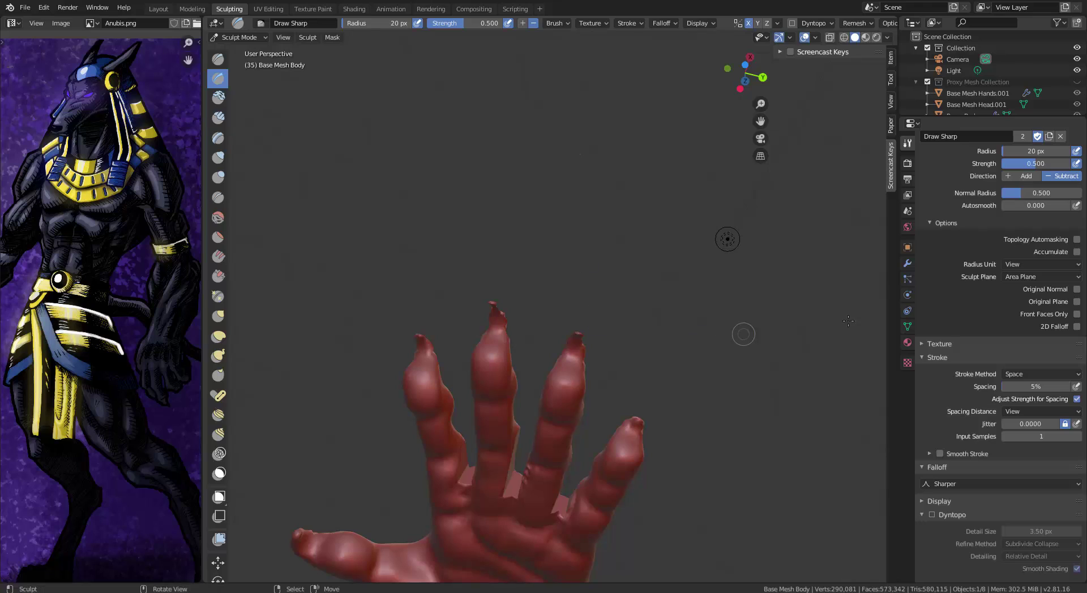
pyautogui.click(932, 515)
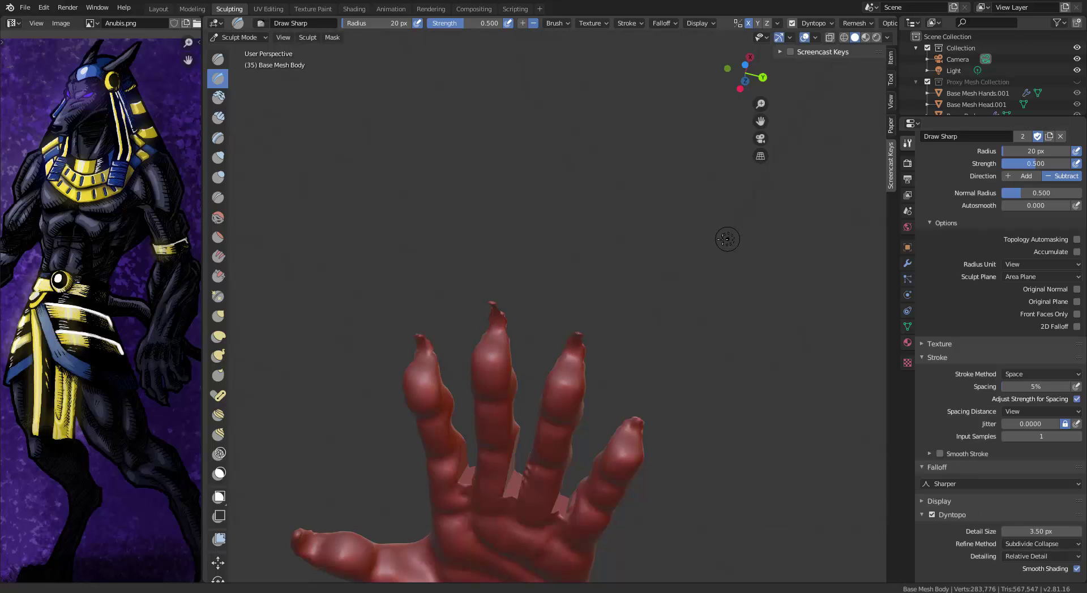
pyautogui.moveTo(719, 321)
pyautogui.mouseDown(button='middle')
pyautogui.moveTo(715, 226)
pyautogui.moveTo(722, 286)
pyautogui.moveTo(730, 218)
pyautogui.moveTo(722, 307)
pyautogui.mouseUp(button='middle')
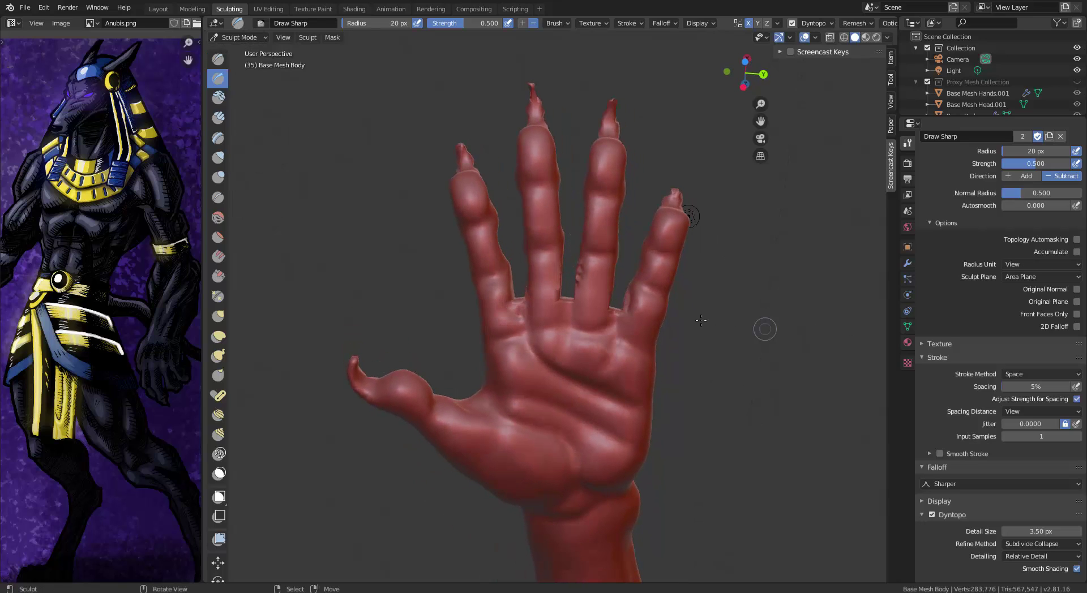
# Build up the webbing between the fingers and the upper palm at the finger bases with the Clay Strips brush
pyautogui.click(218, 138)
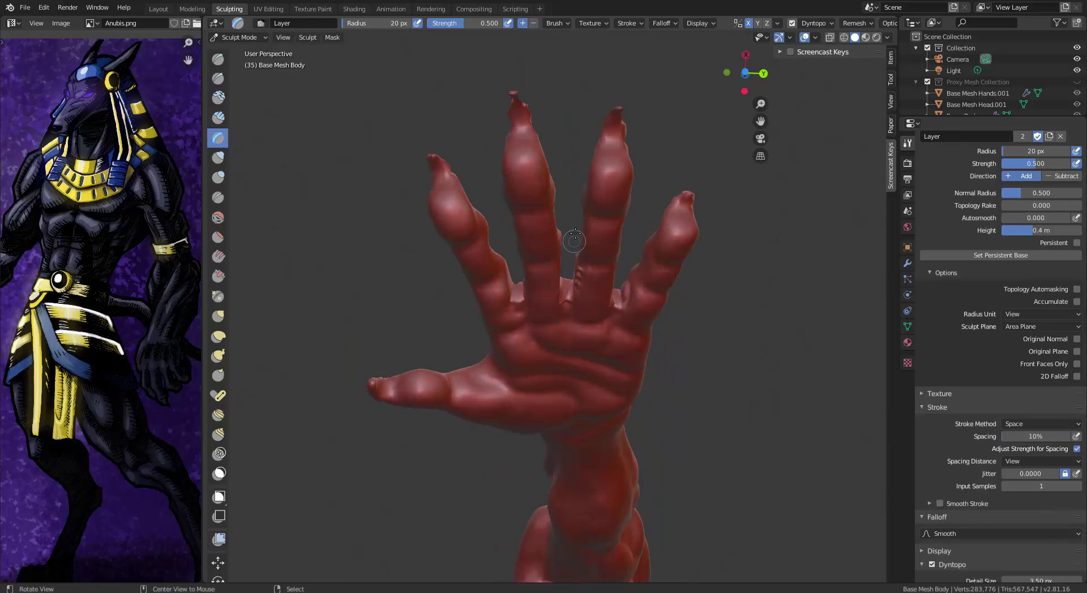
pyautogui.click(218, 118)
pyautogui.moveTo(569, 299); pyautogui.dragTo(649, 311)
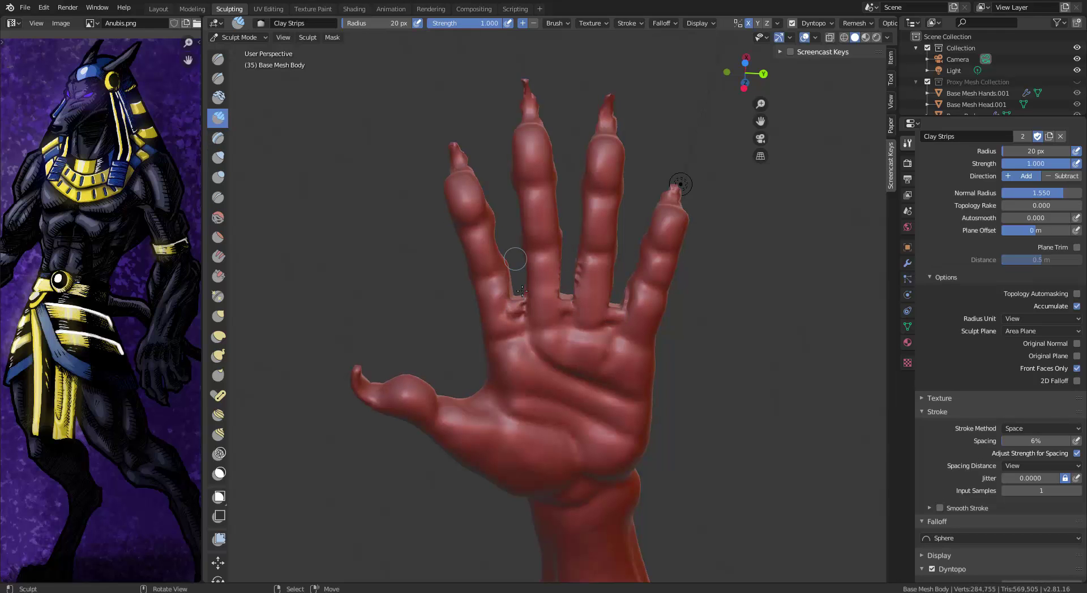
pyautogui.moveTo(575, 293); pyautogui.dragTo(457, 256, button='middle')
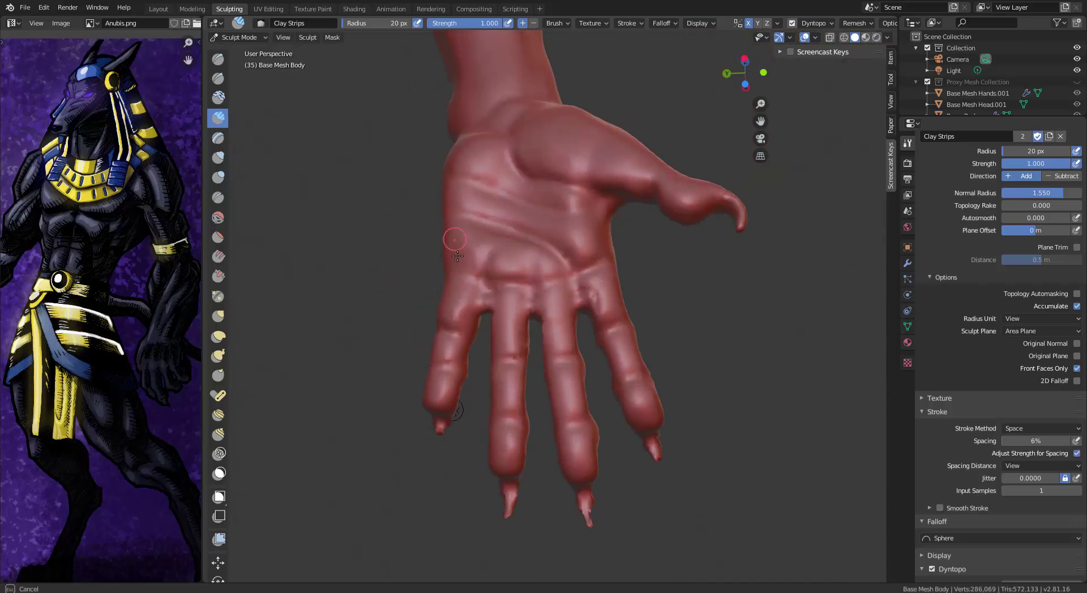
pyautogui.moveTo(469, 277); pyautogui.dragTo(522, 269)
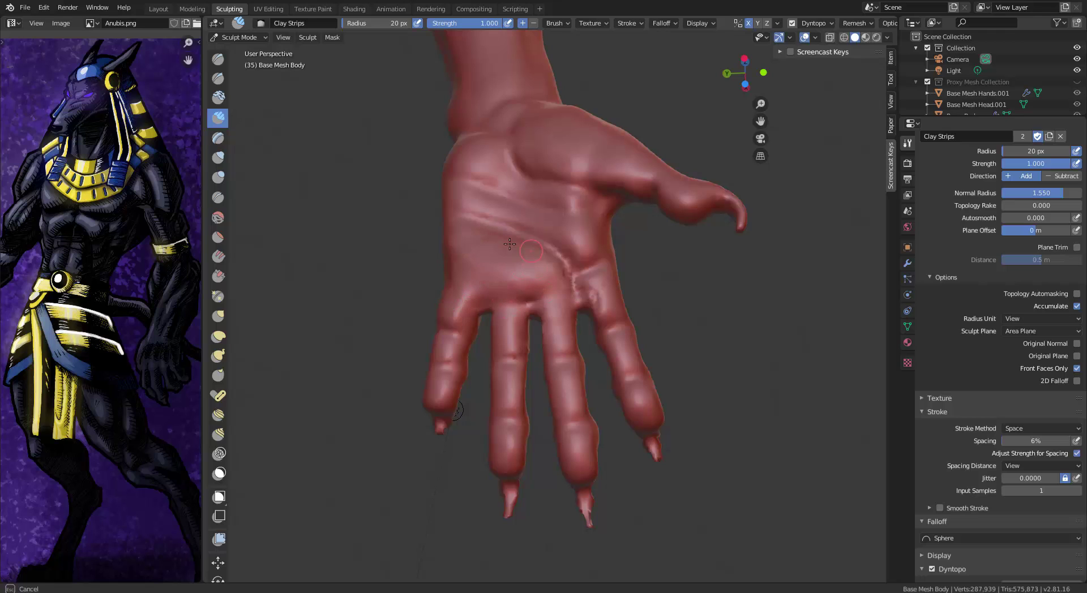
# Carve the creases where the fingers meet the palm with the Draw Sharp brush at 20 px
pyautogui.click(218, 79)
pyautogui.moveTo(510, 244)
pyautogui.mouseDown(button='middle')
pyautogui.moveTo(462, 223)
pyautogui.moveTo(448, 258)
pyautogui.mouseUp(button='middle')
pyautogui.moveTo(456, 268); pyautogui.dragTo(475, 276)
pyautogui.moveTo(464, 275); pyautogui.dragTo(491, 260, button='middle')
pyautogui.moveTo(489, 310); pyautogui.dragTo(555, 305)
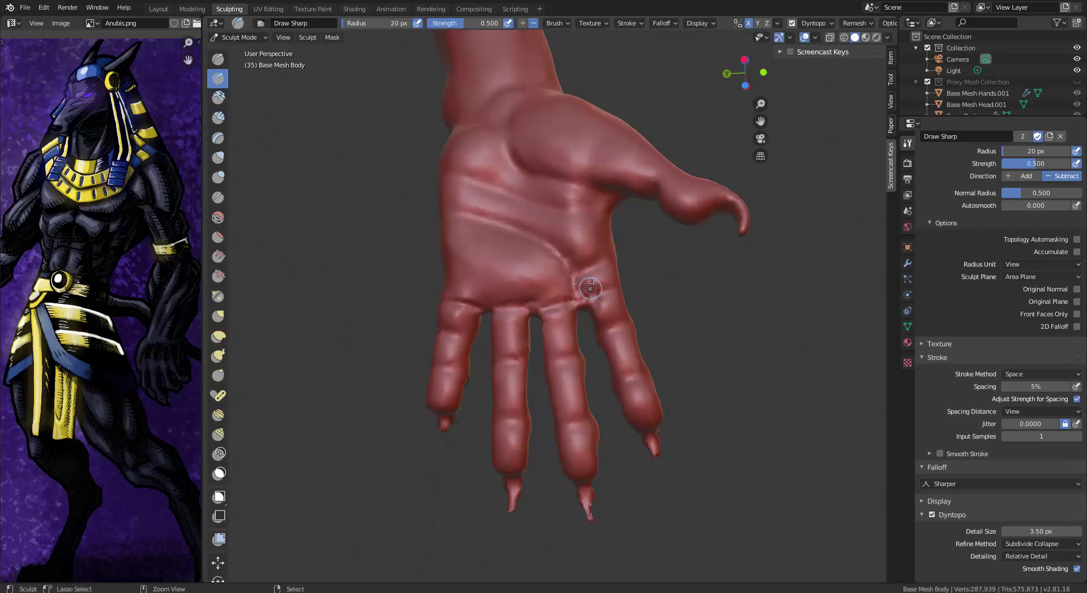
pyautogui.moveTo(591, 287)
pyautogui.mouseDown(button='middle')
pyautogui.moveTo(587, 260)
pyautogui.moveTo(518, 243)
pyautogui.moveTo(494, 260)
pyautogui.moveTo(561, 270)
pyautogui.moveTo(598, 293)
pyautogui.mouseUp(button='middle')
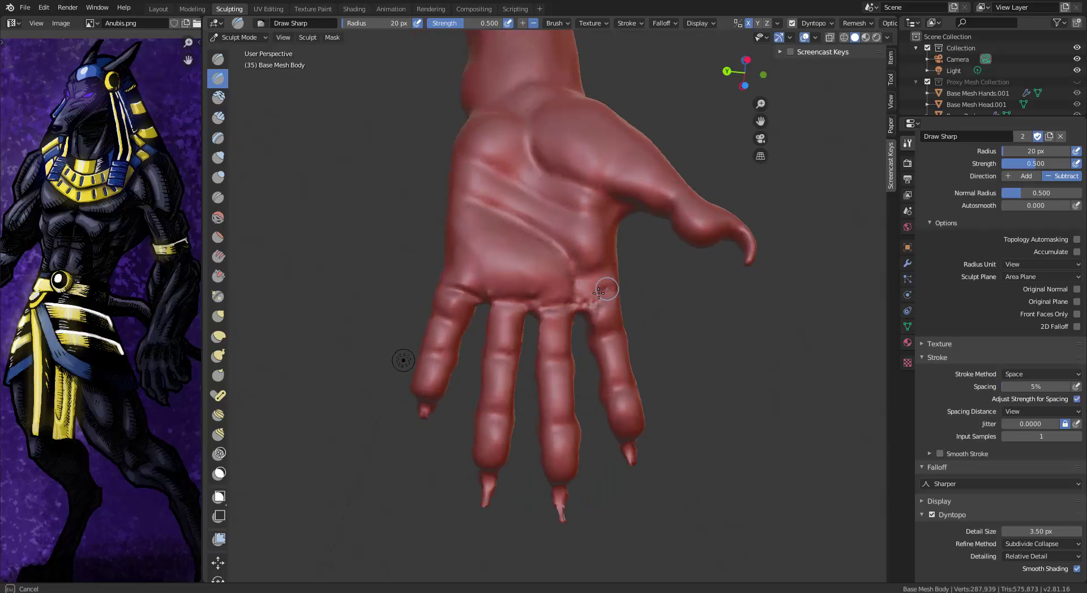
# Add volume to the palm pads around the main crease with the Clay Strips brush
pyautogui.click(219, 98)
pyautogui.click(219, 118)
pyautogui.moveTo(628, 207); pyautogui.dragTo(566, 229, button='middle')
pyautogui.moveTo(565, 230); pyautogui.dragTo(550, 231)
pyautogui.moveTo(549, 230); pyautogui.dragTo(438, 295, button='middle')
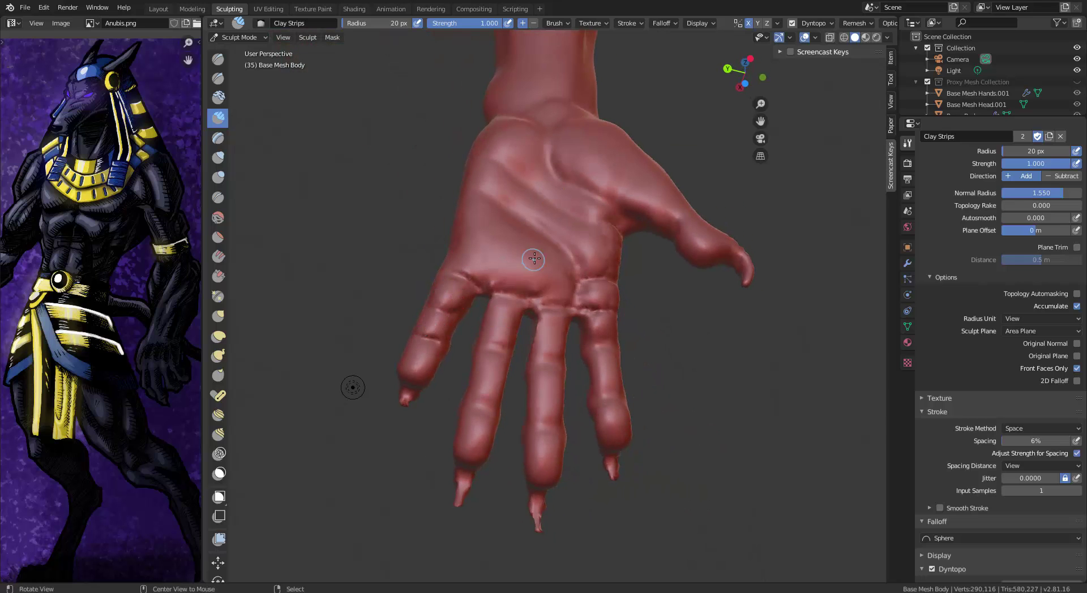
# Enlarge the Clay Strips brush to 58 px, build up form around the knuckles on the back of the hand and smooth it
pyautogui.moveTo(534, 258)
pyautogui.mouseDown(button='middle')
pyautogui.moveTo(498, 274)
pyautogui.moveTo(536, 282)
pyautogui.mouseUp(button='middle')
pyautogui.press('f')
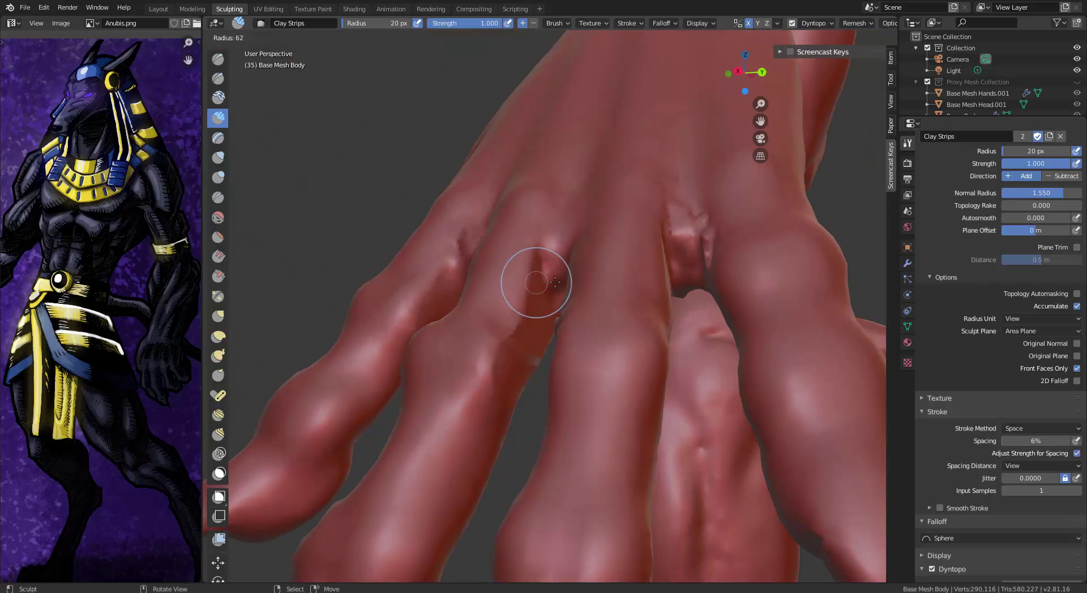
pyautogui.click(555, 282)
pyautogui.moveTo(549, 263); pyautogui.dragTo(527, 370)
pyautogui.moveTo(528, 286); pyautogui.dragTo(524, 317)
pyautogui.moveTo(527, 295); pyautogui.dragTo(668, 289, button='middle')
pyautogui.keyDown('shift'); pyautogui.moveTo(648, 300); pyautogui.dragTo(644, 317); pyautogui.keyUp('shift')
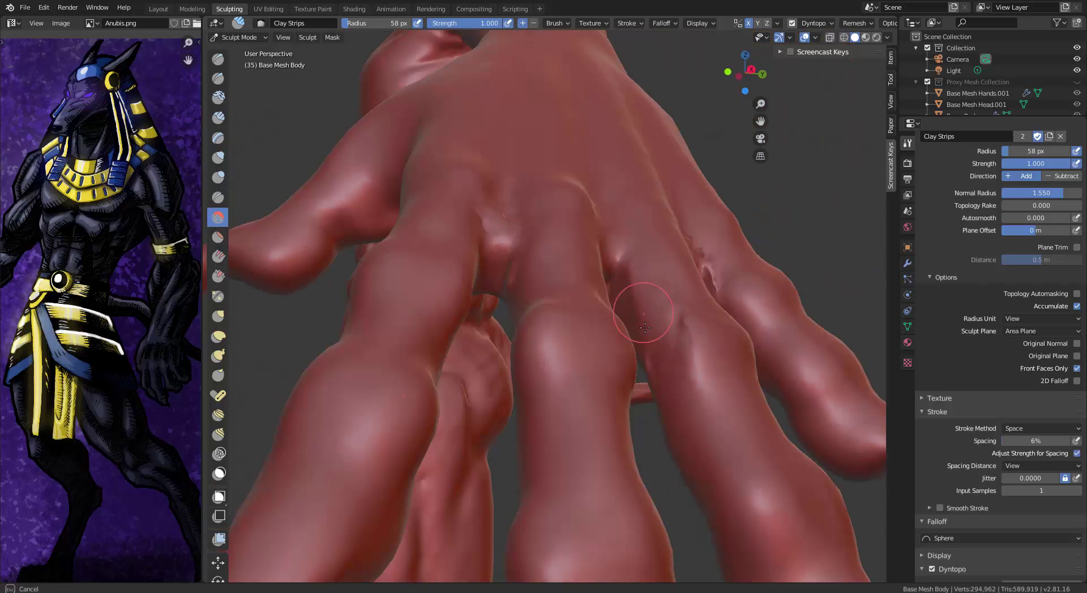
# Sculpt tendon ridges from the finger bases up the back of the hand with Clay Strips
pyautogui.moveTo(644, 317)
pyautogui.mouseDown(button='middle')
pyautogui.moveTo(583, 306)
pyautogui.moveTo(544, 283)
pyautogui.mouseUp(button='middle')
pyautogui.moveTo(679, 266); pyautogui.dragTo(678, 282)
pyautogui.moveTo(638, 240); pyautogui.dragTo(667, 82)
pyautogui.moveTo(667, 82); pyautogui.dragTo(702, 90, button='middle')
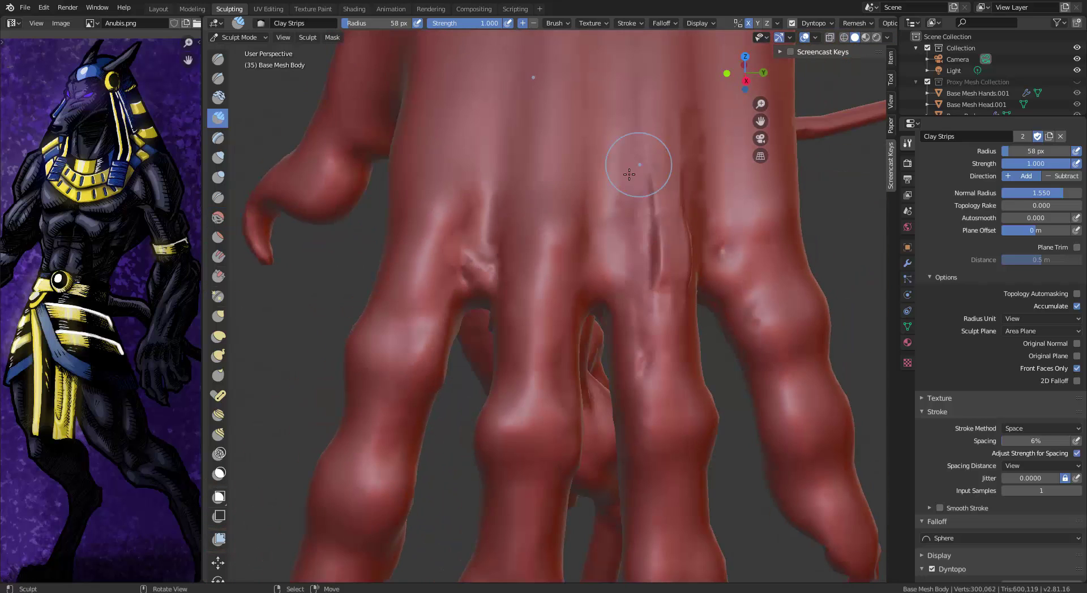
# Fill out the fleshy pads on the palm side of the fingers with Clay Strips
pyautogui.moveTo(735, 297); pyautogui.dragTo(640, 266, button='middle')
pyautogui.moveTo(640, 266); pyautogui.dragTo(640, 266)
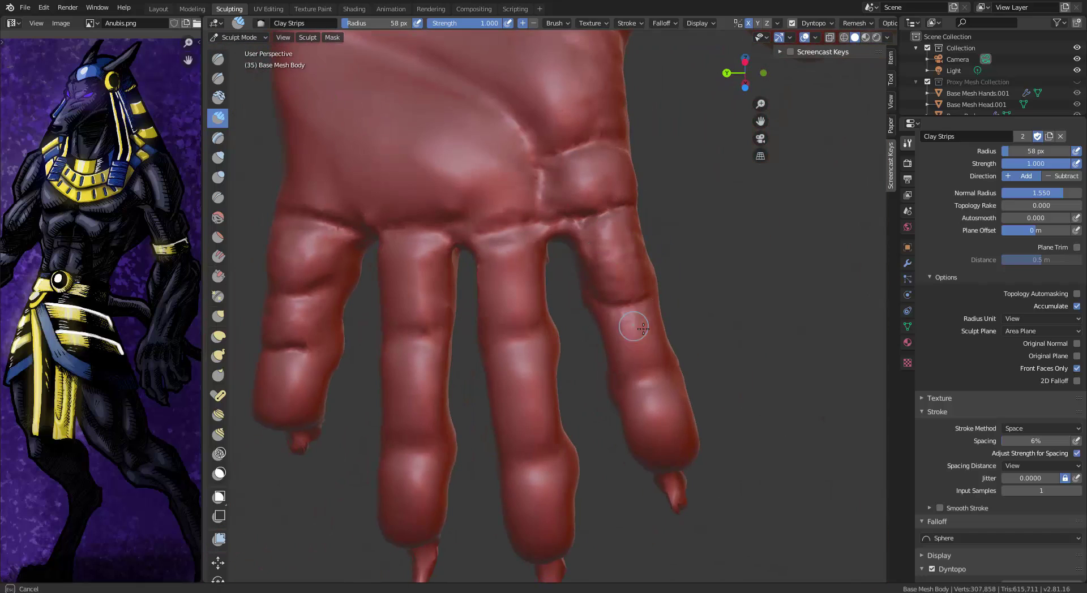
pyautogui.moveTo(643, 328); pyautogui.dragTo(628, 324)
pyautogui.moveTo(629, 324)
pyautogui.mouseDown(button='middle')
pyautogui.moveTo(565, 303)
pyautogui.moveTo(499, 235)
pyautogui.moveTo(611, 249)
pyautogui.moveTo(572, 261)
pyautogui.mouseUp(button='middle')
# Raise a bony lump on a finger's middle joint with the Blob brush at a 98 px radius
pyautogui.press('b')
pyautogui.press('f')
pyautogui.click(524, 242)
pyautogui.moveTo(498, 266); pyautogui.dragTo(512, 274)
pyautogui.moveTo(707, 295)
pyautogui.mouseDown(button='middle')
pyautogui.moveTo(652, 298)
pyautogui.moveTo(724, 275)
pyautogui.moveTo(636, 359)
pyautogui.moveTo(685, 296)
pyautogui.moveTo(600, 327)
pyautogui.mouseUp(button='middle')
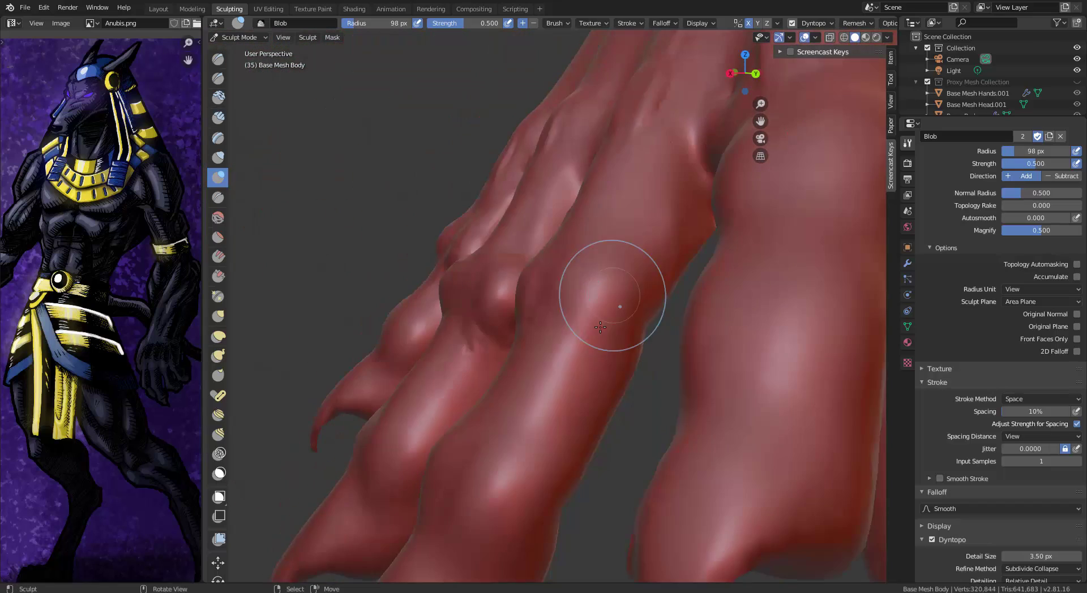
# Bulge out both joints of the index, middle and ring fingers into knobby knuckles with the Blob brush
pyautogui.moveTo(601, 327); pyautogui.dragTo(609, 309)
pyautogui.moveTo(609, 317)
pyautogui.mouseDown(button='middle')
pyautogui.moveTo(655, 388)
pyautogui.moveTo(696, 363)
pyautogui.mouseUp(button='middle')
pyautogui.moveTo(455, 272); pyautogui.dragTo(451, 283)
pyautogui.moveTo(452, 284); pyautogui.dragTo(589, 306, button='middle')
pyautogui.moveTo(494, 333); pyautogui.dragTo(511, 331)
pyautogui.moveTo(629, 345); pyautogui.dragTo(567, 354, button='middle')
pyautogui.moveTo(566, 353); pyautogui.dragTo(560, 363)
pyautogui.moveTo(567, 354)
pyautogui.mouseDown(button='middle')
pyautogui.moveTo(626, 340)
pyautogui.moveTo(572, 318)
pyautogui.moveTo(600, 300)
pyautogui.mouseUp(button='middle')
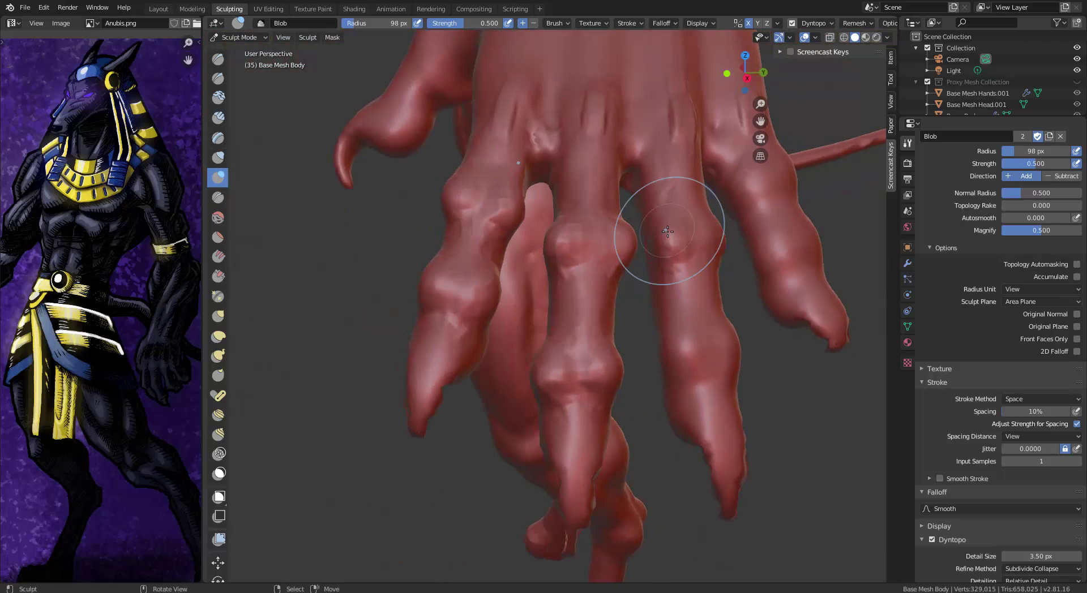
# Enlarge the outer joint of the ring finger with the Blob brush and smooth the finger knuckles
pyautogui.moveTo(668, 231)
pyautogui.mouseDown(button='middle')
pyautogui.moveTo(693, 244)
pyautogui.moveTo(730, 228)
pyautogui.mouseUp(button='middle')
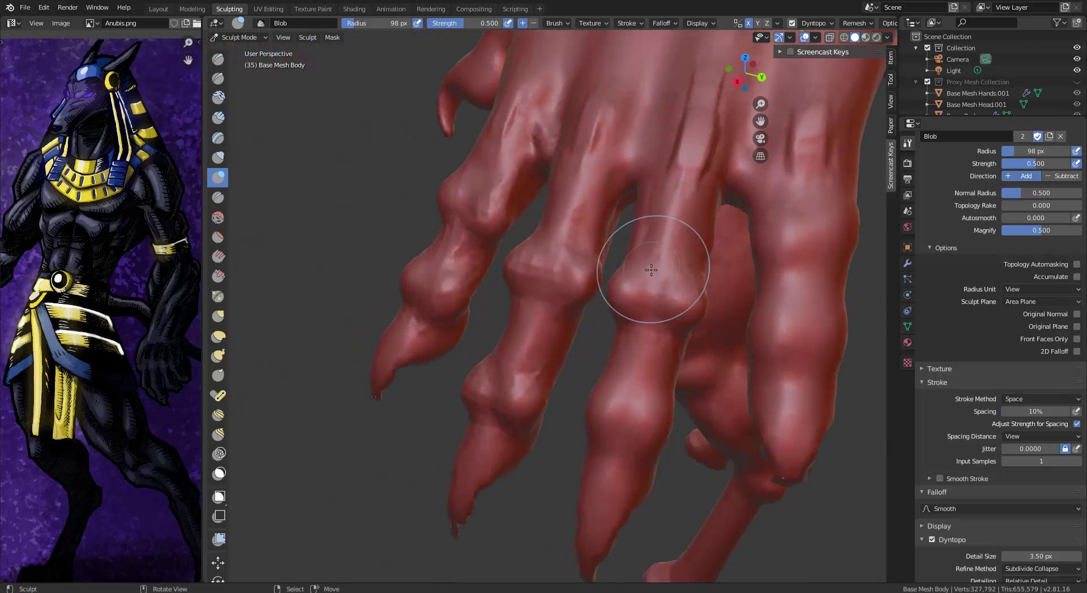
pyautogui.moveTo(698, 397); pyautogui.dragTo(614, 422, button='middle')
pyautogui.moveTo(615, 421); pyautogui.dragTo(610, 434)
pyautogui.moveTo(610, 419); pyautogui.dragTo(708, 357, button='middle')
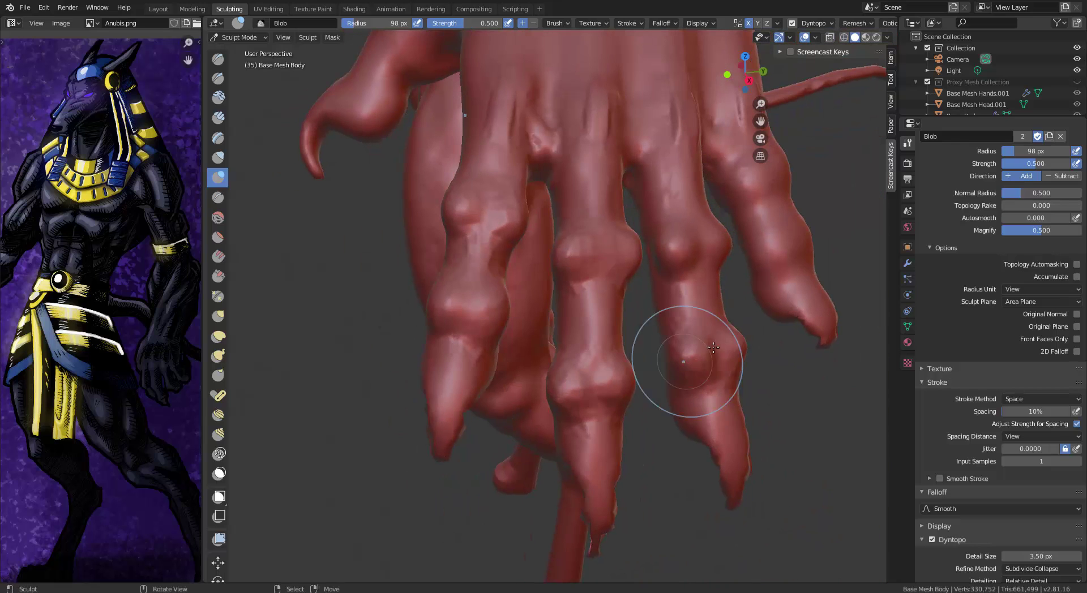
pyautogui.moveTo(627, 201); pyautogui.dragTo(544, 362, button='middle')
pyautogui.keyDown('shift'); pyautogui.moveTo(543, 363); pyautogui.dragTo(539, 376); pyautogui.keyUp('shift')
pyautogui.moveTo(540, 376); pyautogui.dragTo(600, 351, button='middle')
# Adjust the knuckle contours of the middle and index fingers with the Snake Hook brush and smooth them
pyautogui.press('k')
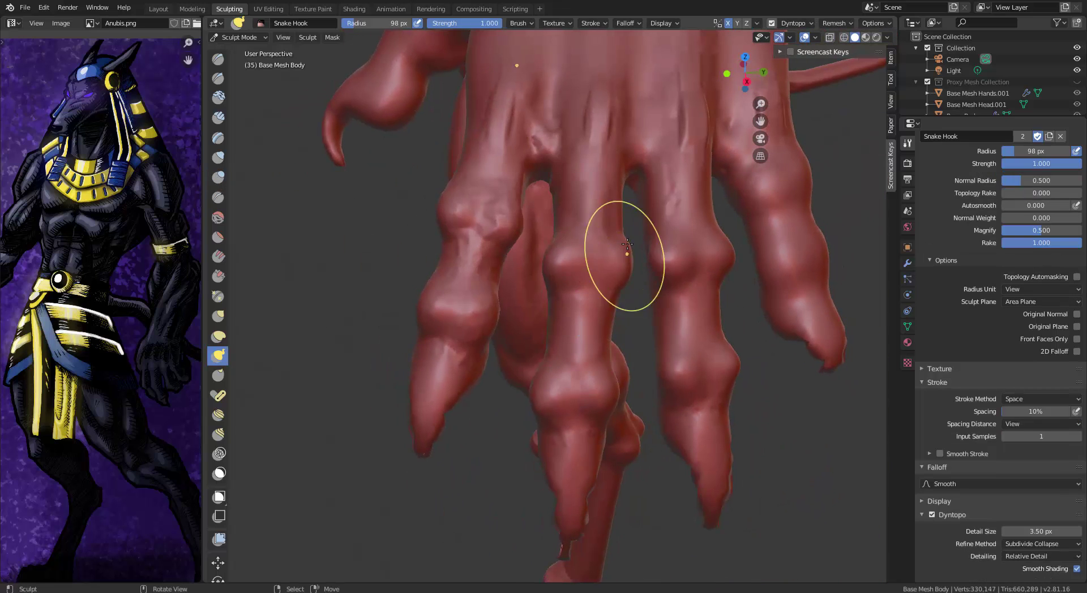
pyautogui.moveTo(611, 234); pyautogui.dragTo(617, 340, button='middle')
pyautogui.keyDown('shift'); pyautogui.moveTo(602, 363); pyautogui.dragTo(597, 379); pyautogui.keyUp('shift')
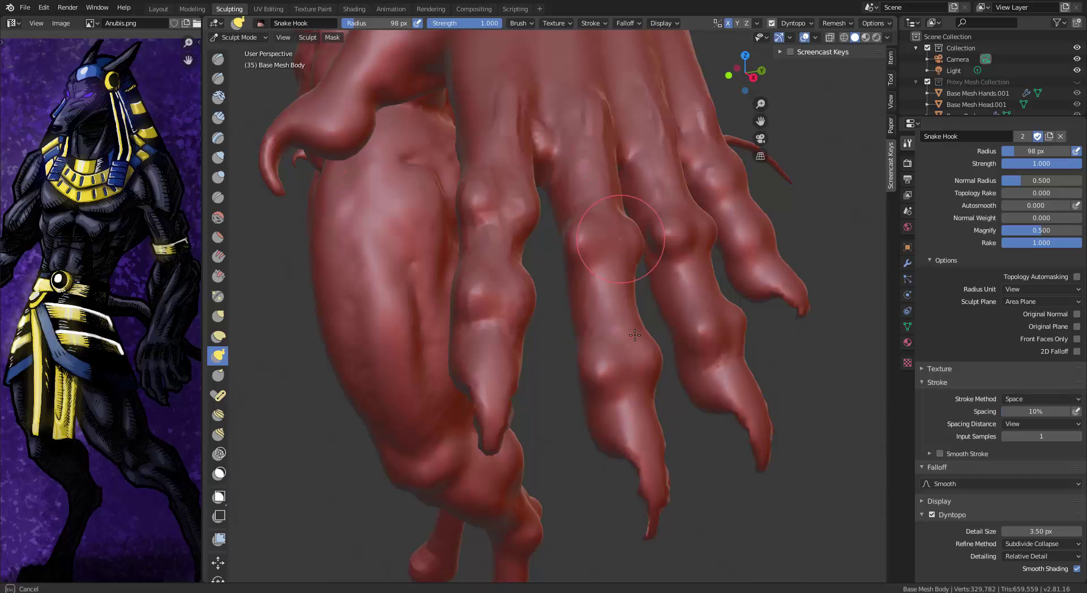
pyautogui.moveTo(635, 335); pyautogui.dragTo(521, 289, button='middle')
pyautogui.moveTo(523, 273); pyautogui.dragTo(526, 274)
pyautogui.moveTo(543, 267); pyautogui.dragTo(486, 204, button='middle')
# Reshape the little finger's outer edge with Snake Hook and level its surface with the Flatten brush
pyautogui.moveTo(867, 187); pyautogui.dragTo(840, 194, button='middle')
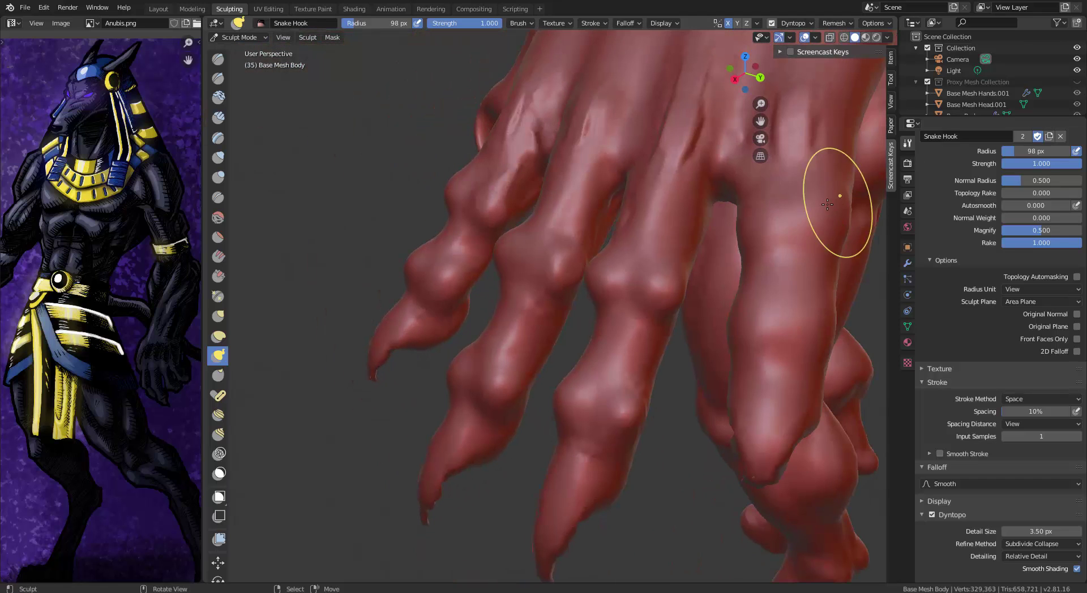
pyautogui.moveTo(829, 207); pyautogui.dragTo(830, 235)
pyautogui.moveTo(738, 226)
pyautogui.mouseDown(button='middle')
pyautogui.moveTo(639, 158)
pyautogui.moveTo(664, 127)
pyautogui.mouseUp(button='middle')
pyautogui.click(218, 238)
pyautogui.moveTo(644, 184); pyautogui.dragTo(688, 127)
pyautogui.moveTo(688, 128)
pyautogui.mouseDown(button='middle')
pyautogui.moveTo(645, 153)
pyautogui.moveTo(595, 151)
pyautogui.moveTo(615, 116)
pyautogui.moveTo(601, 127)
pyautogui.mouseUp(button='middle')
# Swell the little finger's middle joint with the Inflate brush
pyautogui.press('i')
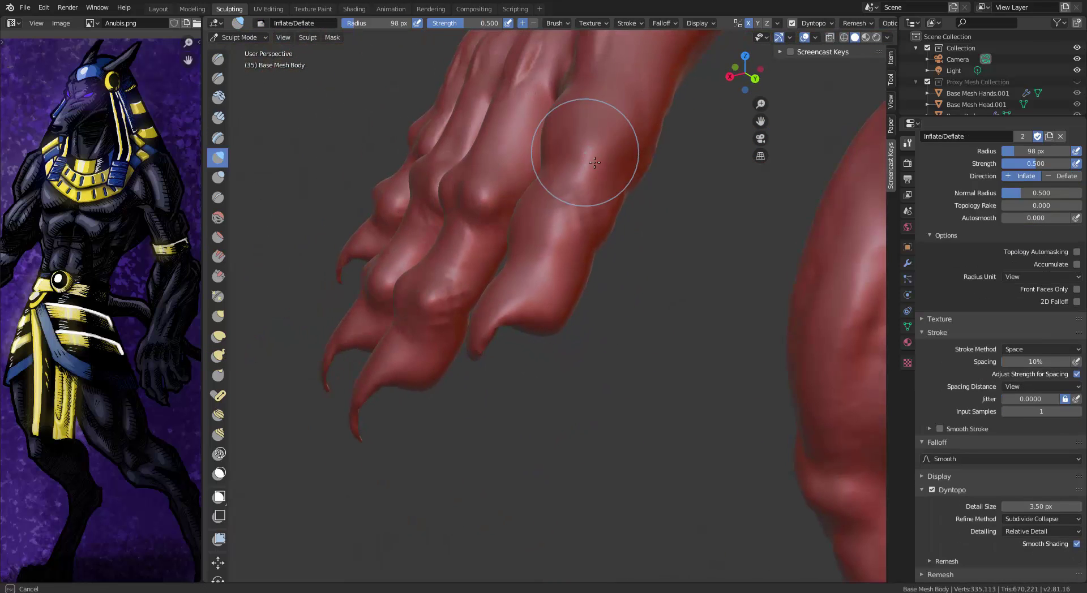
pyautogui.moveTo(595, 163); pyautogui.dragTo(606, 142)
pyautogui.moveTo(606, 141); pyautogui.dragTo(716, 129, button='middle')
pyautogui.moveTo(657, 163); pyautogui.dragTo(663, 143)
pyautogui.moveTo(682, 141); pyautogui.dragTo(677, 170, button='middle')
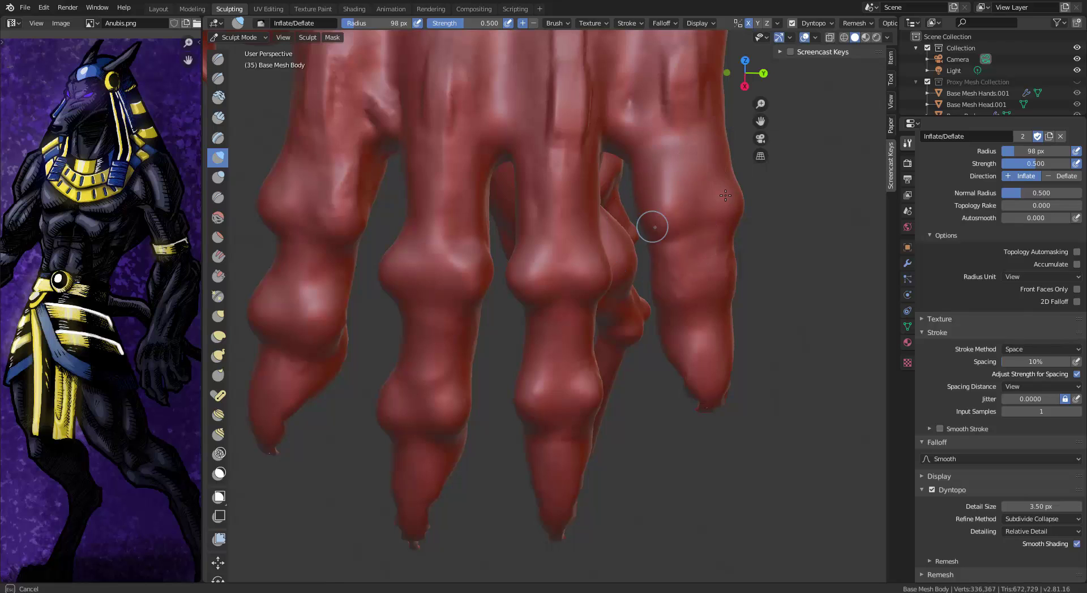
# Pull the sides of the little finger into a knobbier silhouette with the Snake Hook brush
pyautogui.moveTo(725, 195); pyautogui.dragTo(651, 201, button='middle')
pyautogui.click(218, 337)
pyautogui.click(219, 356)
pyautogui.moveTo(631, 206); pyautogui.dragTo(629, 233)
pyautogui.moveTo(708, 194); pyautogui.dragTo(709, 148)
pyautogui.moveTo(623, 181)
pyautogui.mouseDown(button='middle')
pyautogui.moveTo(691, 216)
pyautogui.moveTo(699, 176)
pyautogui.mouseUp(button='middle')
# Lay clay along the back of the ring finger and over its outer joint with Clay Strips at 71 px
pyautogui.press('c')
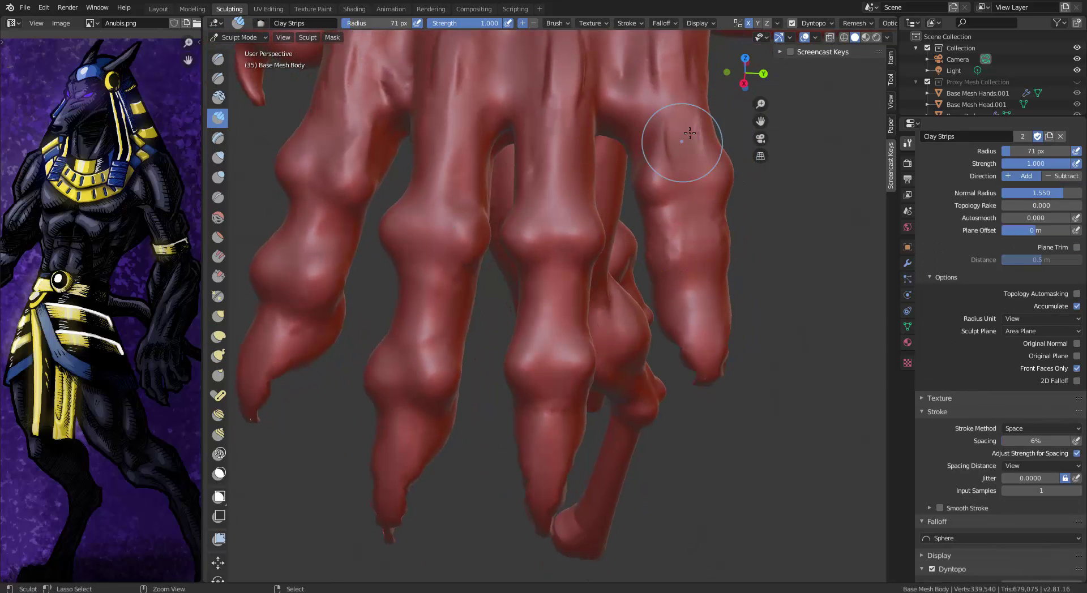
pyautogui.moveTo(580, 213)
pyautogui.mouseDown(button='middle')
pyautogui.moveTo(541, 207)
pyautogui.moveTo(566, 205)
pyautogui.mouseUp(button='middle')
pyautogui.moveTo(566, 205); pyautogui.dragTo(558, 376)
pyautogui.moveTo(557, 376); pyautogui.dragTo(510, 307, button='middle')
pyautogui.moveTo(525, 316); pyautogui.dragTo(514, 310)
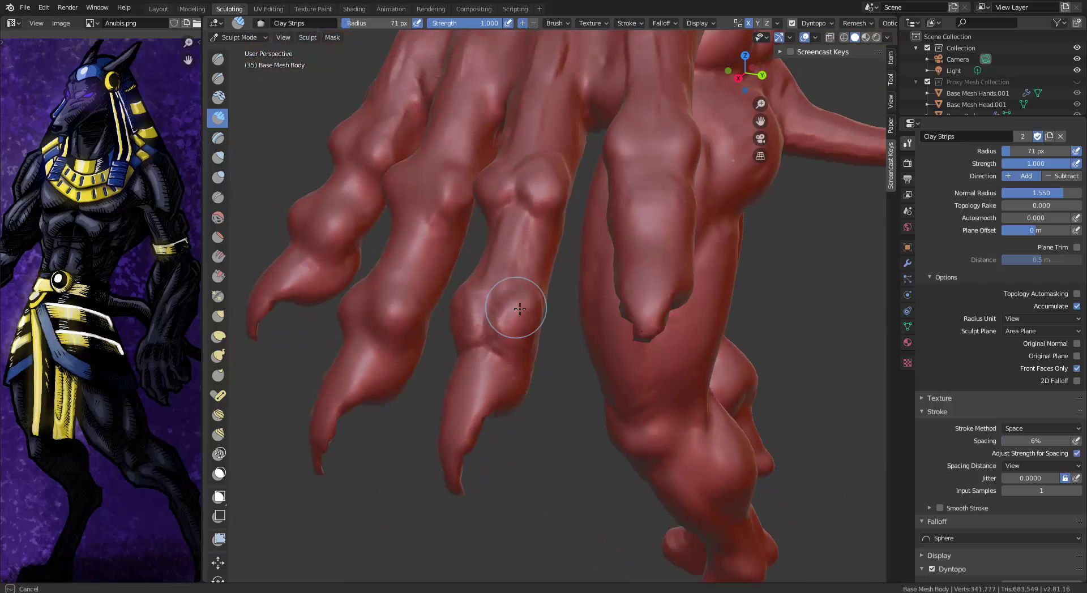
pyautogui.moveTo(515, 310); pyautogui.dragTo(559, 301, button='middle')
# Add Clay Strips detail between the finger joints and a tendon running into the middle finger's knuckle
pyautogui.moveTo(552, 288); pyautogui.dragTo(546, 367)
pyautogui.moveTo(547, 367); pyautogui.dragTo(571, 261, button='middle')
pyautogui.moveTo(498, 235)
pyautogui.mouseDown()
pyautogui.moveTo(484, 250)
pyautogui.moveTo(431, 254)
pyautogui.mouseUp()
pyautogui.moveTo(432, 253); pyautogui.dragTo(590, 277, button='middle')
pyautogui.moveTo(590, 277); pyautogui.dragTo(557, 289)
pyautogui.moveTo(558, 289)
pyautogui.mouseDown(button='middle')
pyautogui.moveTo(422, 263)
pyautogui.moveTo(448, 227)
pyautogui.mouseUp(button='middle')
pyautogui.moveTo(456, 181)
pyautogui.mouseDown()
pyautogui.moveTo(449, 271)
pyautogui.moveTo(445, 238)
pyautogui.mouseUp()
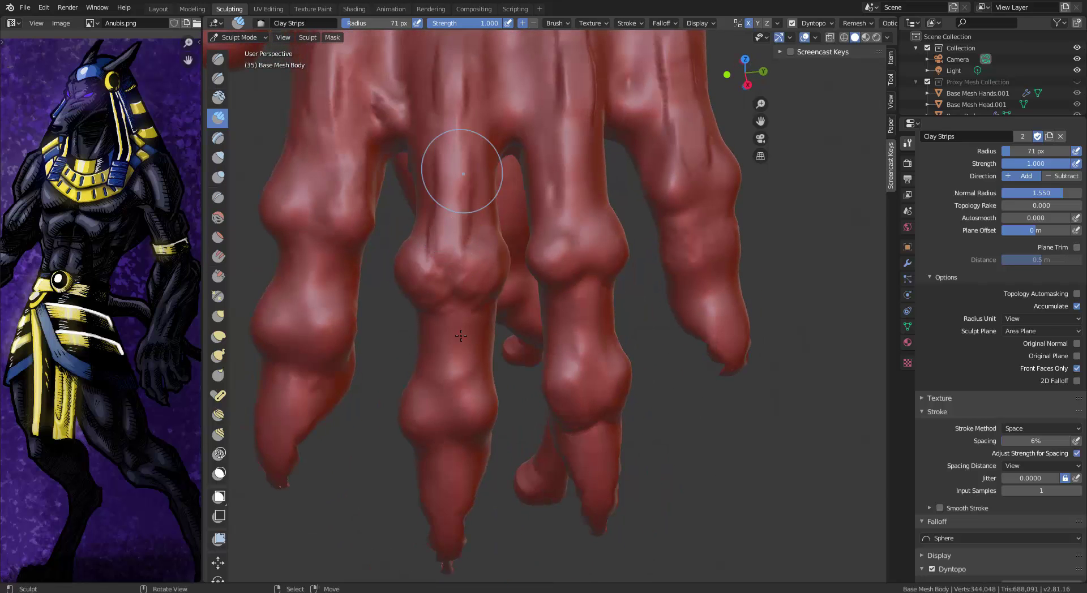
# Define the knuckle and tendon forms on the middle, ring and index fingers with further Clay Strips strokes
pyautogui.moveTo(464, 169); pyautogui.dragTo(425, 262, button='middle')
pyautogui.moveTo(425, 262); pyautogui.dragTo(418, 289)
pyautogui.moveTo(418, 288); pyautogui.dragTo(621, 308, button='middle')
pyautogui.moveTo(621, 308); pyautogui.dragTo(603, 351)
pyautogui.moveTo(603, 351)
pyautogui.mouseDown(button='middle')
pyautogui.moveTo(559, 279)
pyautogui.moveTo(597, 277)
pyautogui.mouseUp(button='middle')
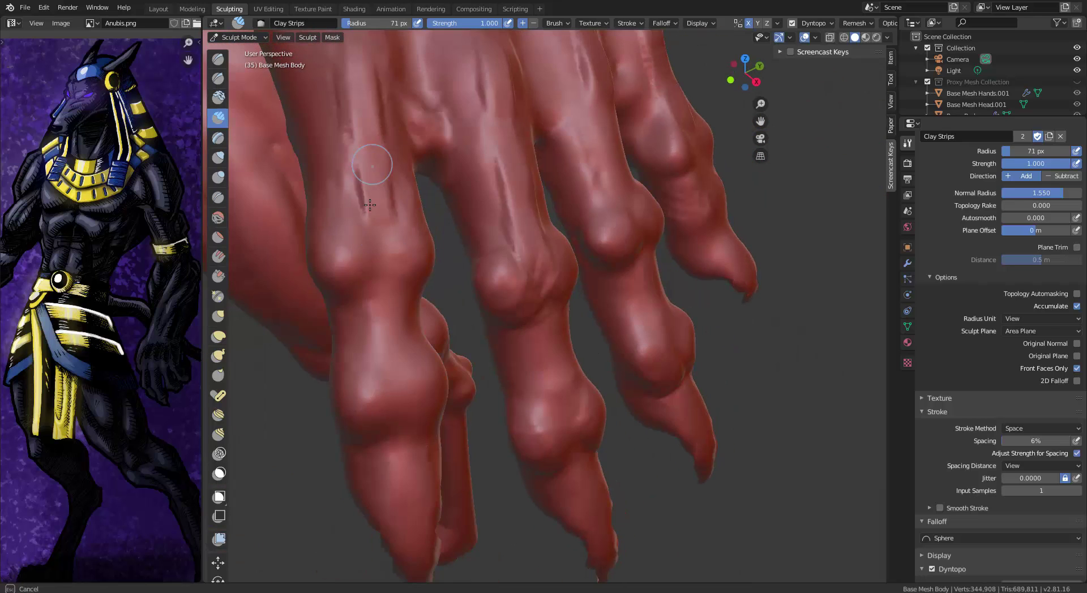
pyautogui.moveTo(410, 93); pyautogui.dragTo(418, 106)
pyautogui.moveTo(417, 106); pyautogui.dragTo(374, 130, button='middle')
pyautogui.moveTo(347, 163); pyautogui.dragTo(353, 218)
# Adjust the index finger's outer contour near its base with the Snake Hook brush and check the whole hand
pyautogui.press('g')
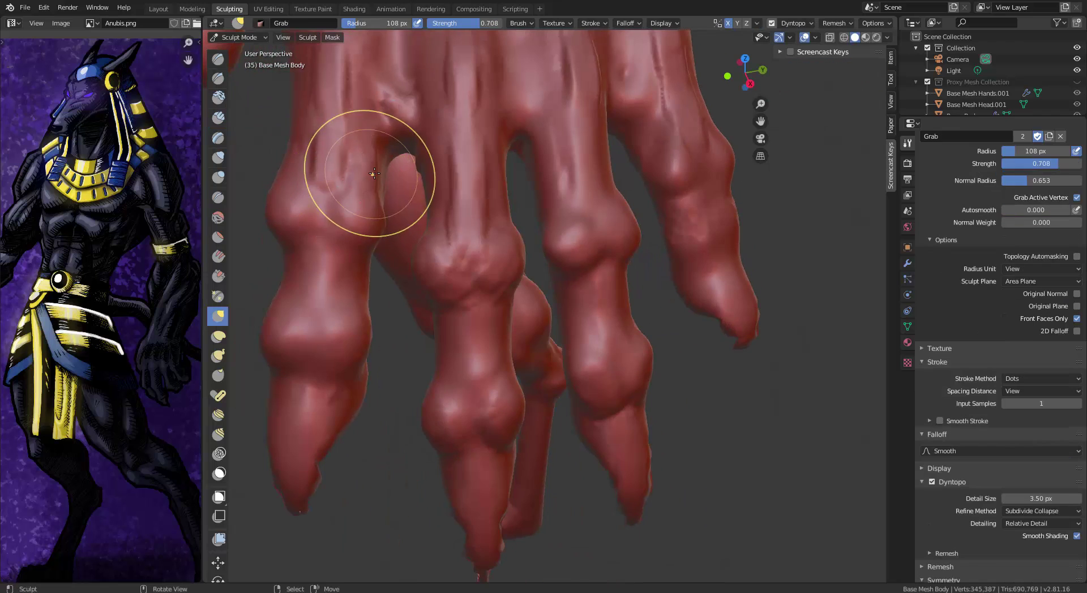
pyautogui.click(219, 355)
pyautogui.moveTo(294, 164); pyautogui.dragTo(306, 165)
pyautogui.moveTo(413, 412); pyautogui.dragTo(427, 277, button='middle')
pyautogui.scroll(-5, 433, 303)
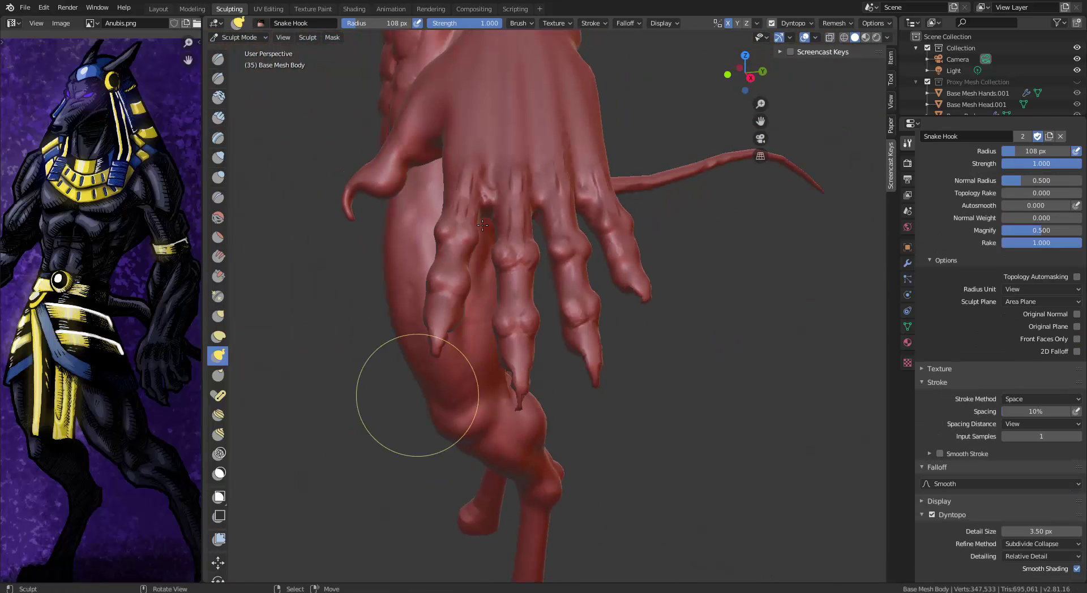
pyautogui.moveTo(401, 412); pyautogui.dragTo(465, 190, button='middle')
pyautogui.moveTo(554, 162)
pyautogui.mouseDown(button='middle')
pyautogui.moveTo(533, 184)
pyautogui.moveTo(345, 109)
pyautogui.mouseUp(button='middle')
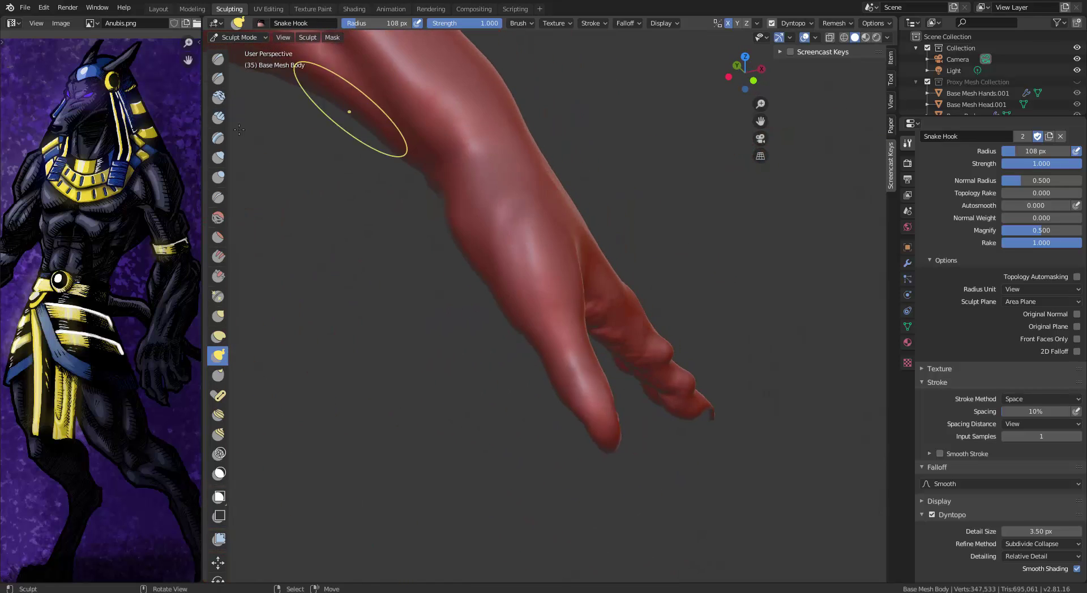
# Inflate the thumb along its inner and outer contours with the Inflate/Deflate brush at a 66 px radius
pyautogui.click(219, 158)
pyautogui.moveTo(272, 243); pyautogui.dragTo(453, 318, button='middle')
pyautogui.press('f')
pyautogui.click(439, 330)
pyautogui.moveTo(461, 334); pyautogui.dragTo(454, 355)
pyautogui.moveTo(589, 345); pyautogui.dragTo(531, 384, button='middle')
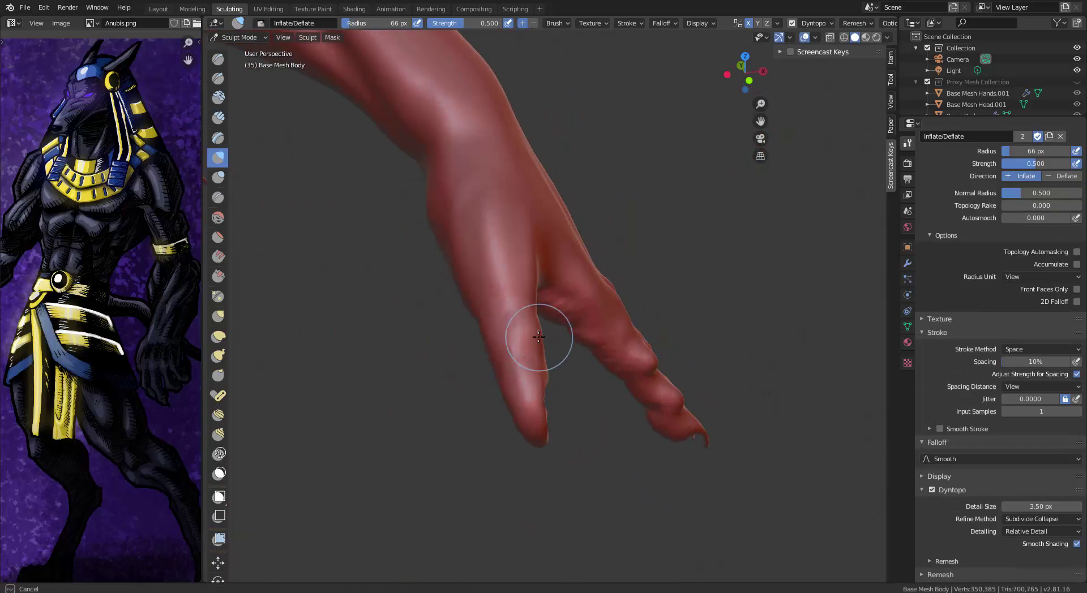
pyautogui.moveTo(547, 346); pyautogui.dragTo(580, 345, button='middle')
pyautogui.moveTo(637, 327); pyautogui.dragTo(618, 373)
# Build up more volume around the thumb's joint and base from several sides with Inflate/Deflate strokes
pyautogui.moveTo(612, 283); pyautogui.dragTo(478, 232, button='middle')
pyautogui.moveTo(417, 286); pyautogui.dragTo(405, 310)
pyautogui.moveTo(351, 244); pyautogui.dragTo(487, 255, button='middle')
pyautogui.moveTo(637, 317); pyautogui.dragTo(612, 340)
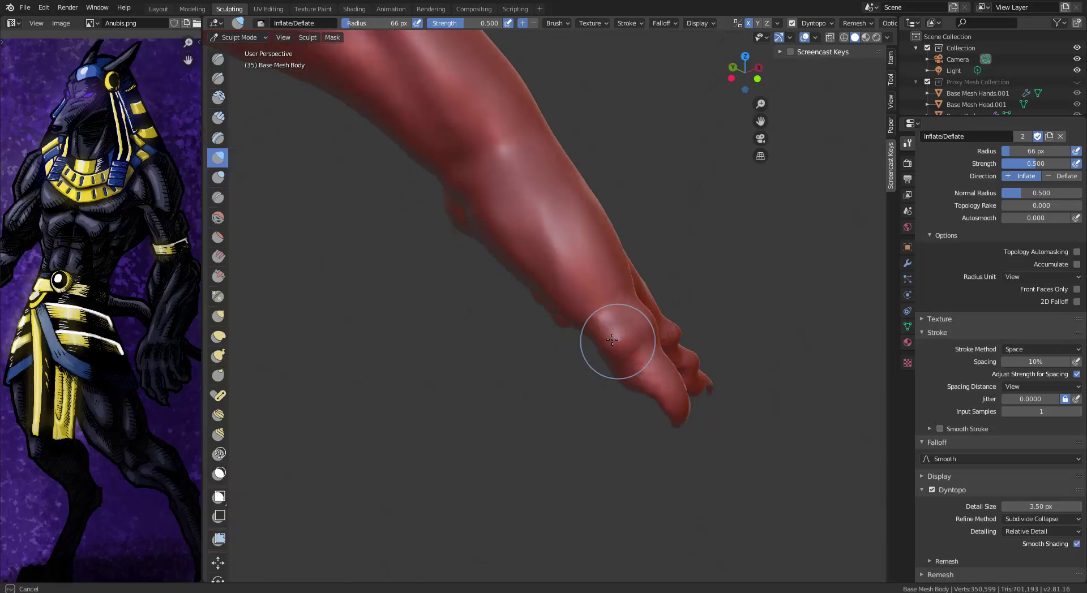
pyautogui.moveTo(600, 335); pyautogui.dragTo(481, 328, button='middle')
pyautogui.moveTo(455, 335); pyautogui.dragTo(478, 318)
pyautogui.moveTo(478, 316)
pyautogui.mouseDown(button='middle')
pyautogui.moveTo(539, 255)
pyautogui.moveTo(385, 243)
pyautogui.moveTo(465, 249)
pyautogui.mouseUp(button='middle')
pyautogui.moveTo(464, 264); pyautogui.dragTo(466, 283)
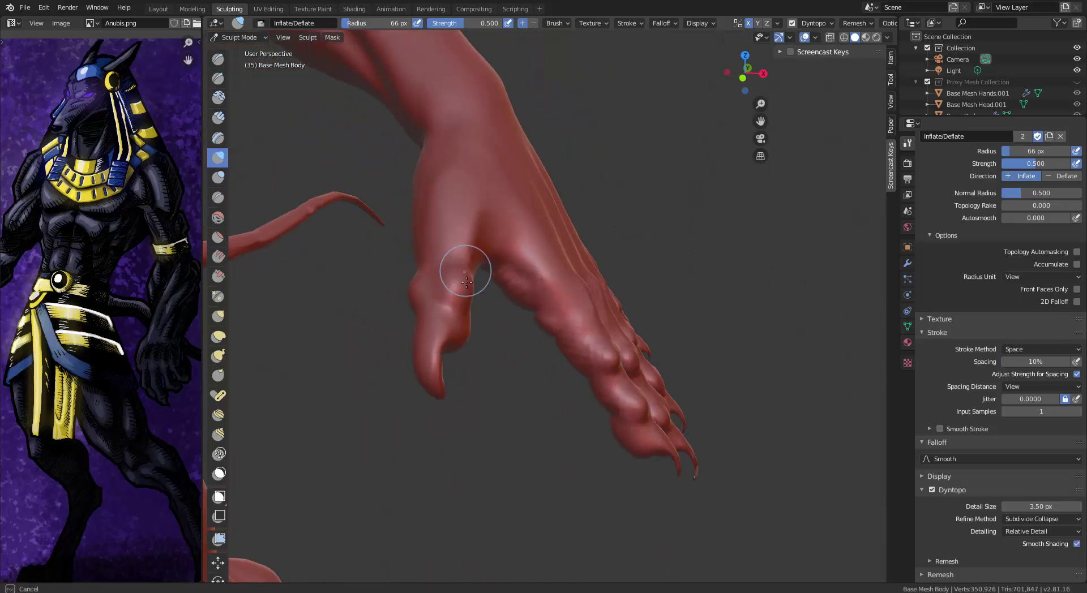
pyautogui.moveTo(565, 256)
pyautogui.mouseDown(button='middle')
pyautogui.moveTo(501, 408)
pyautogui.moveTo(509, 489)
pyautogui.moveTo(283, 177)
pyautogui.mouseUp(button='middle')
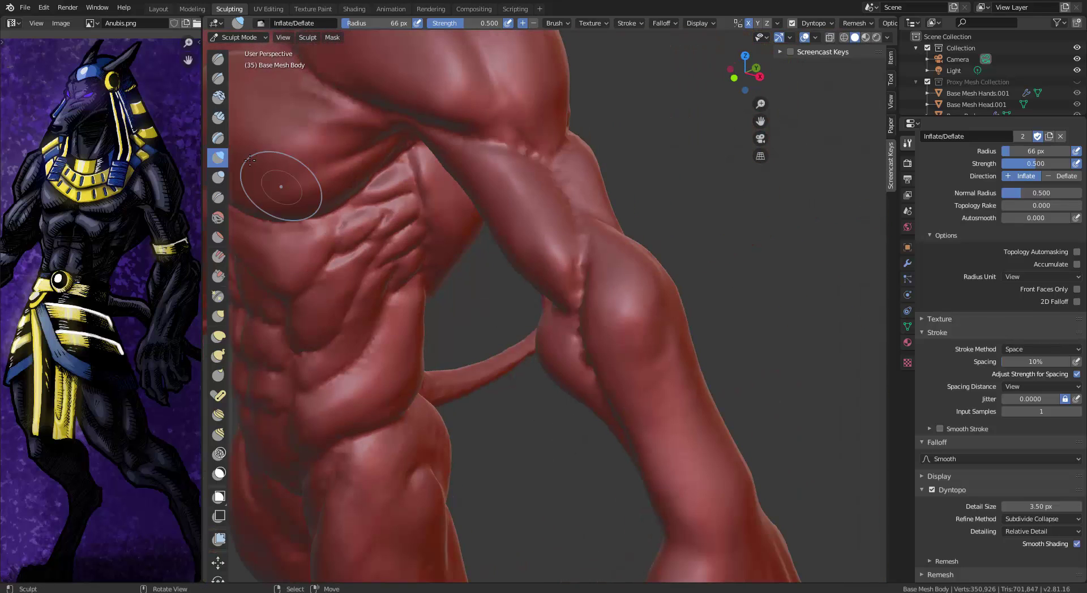
# Switch to the Draw Sharp brush with the whole figure in view
pyautogui.click(218, 79)
pyautogui.keyDown('ctrl'); pyautogui.keyDown('alt'); pyautogui.moveTo(519, 282); pyautogui.dragTo(526, 368); pyautogui.keyUp('alt'); pyautogui.keyUp('ctrl')
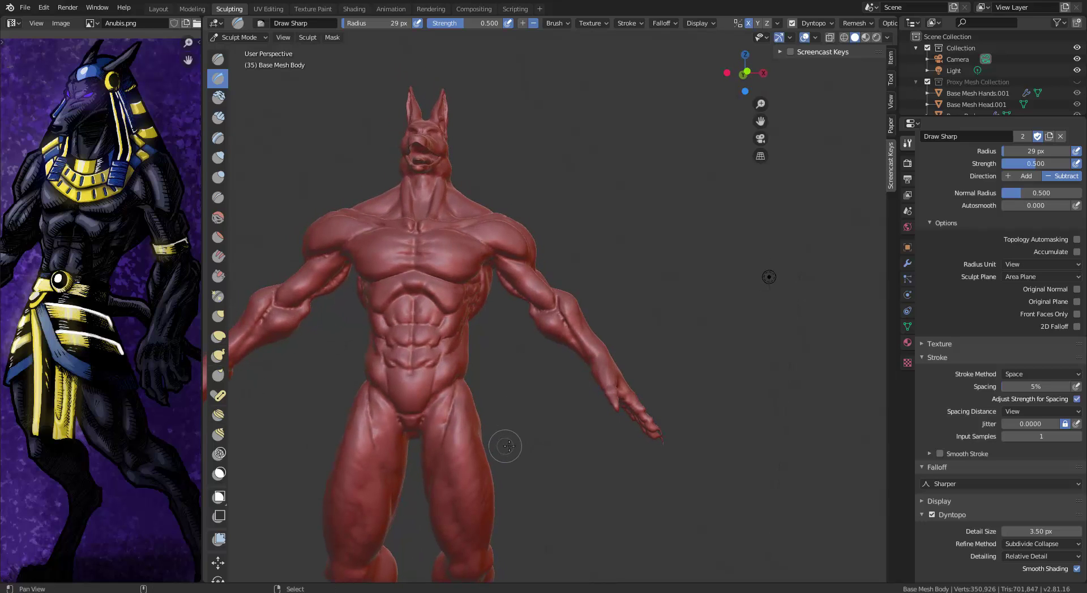
pyautogui.moveTo(508, 446)
pyautogui.mouseDown(button='middle')
pyautogui.moveTo(404, 412)
pyautogui.moveTo(453, 425)
pyautogui.moveTo(509, 419)
pyautogui.moveTo(563, 448)
pyautogui.moveTo(626, 375)
pyautogui.moveTo(578, 381)
pyautogui.moveTo(595, 340)
pyautogui.moveTo(624, 371)
pyautogui.moveTo(603, 359)
pyautogui.moveTo(611, 385)
pyautogui.moveTo(607, 351)
pyautogui.moveTo(617, 370)
pyautogui.mouseUp(button='middle')
# Check the Zbrush Orb Brushes pack page on Blend Swap in Chrome and return to Blender
pyautogui.hotkey('alt', 'Tab')
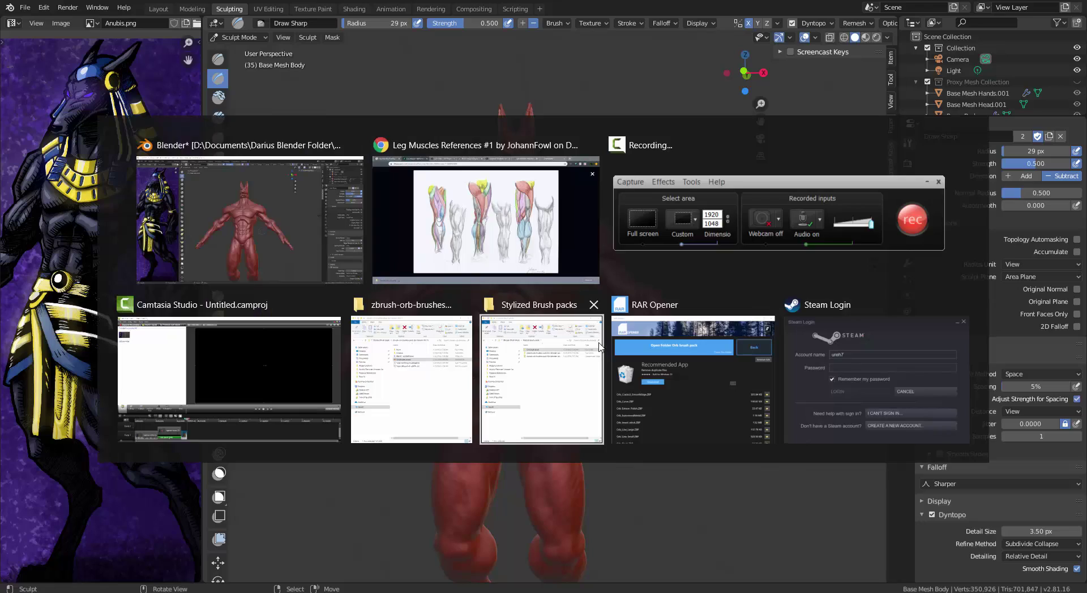
pyautogui.click(453, 4)
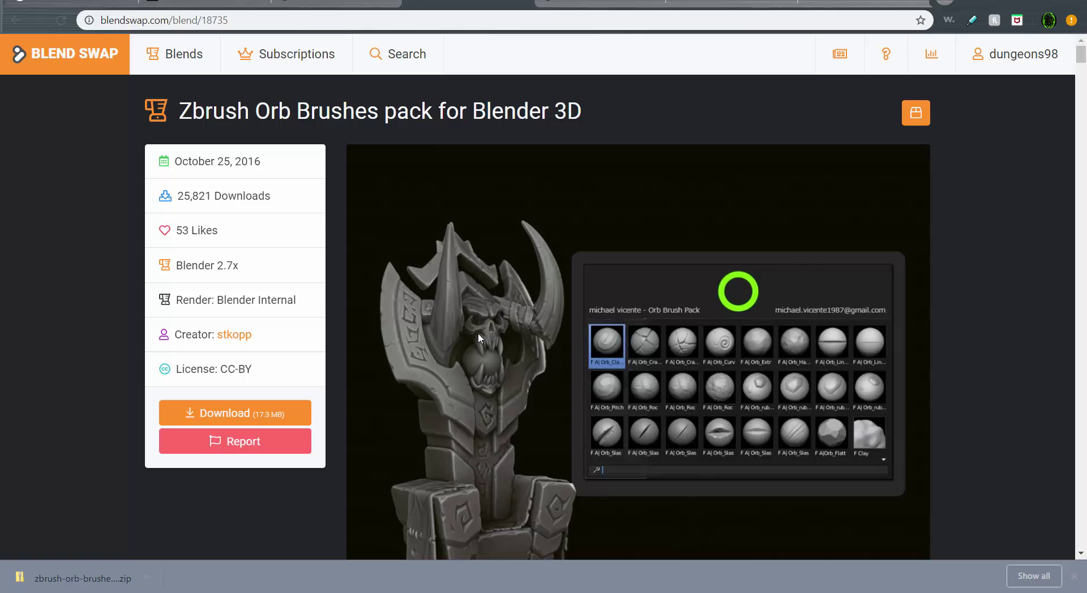
pyautogui.hotkey('alt', 'Tab')
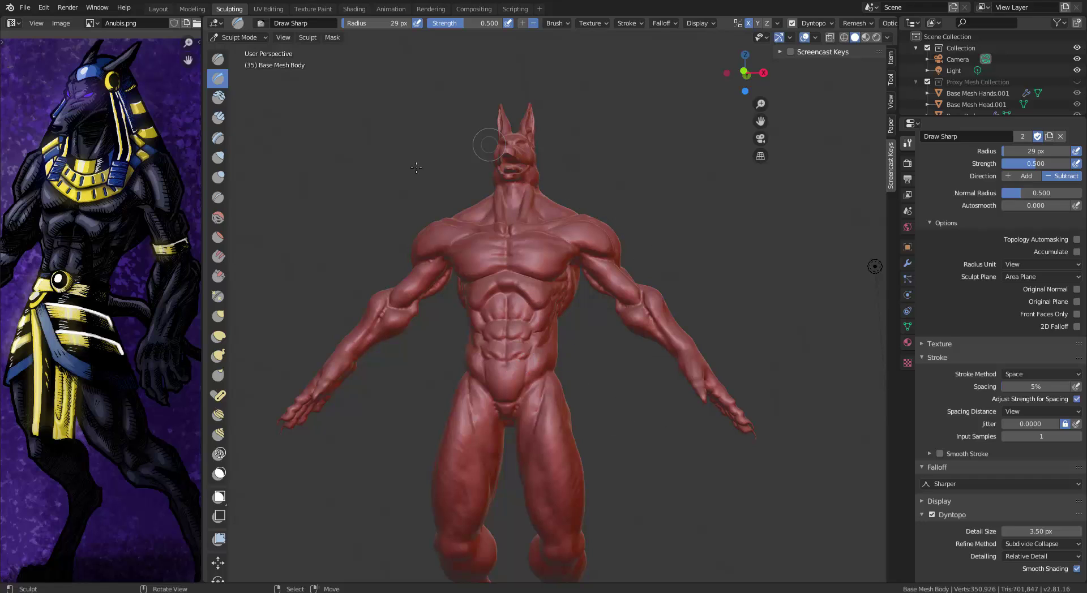
# Open the Brush folder of OrbBrushes.blend for appending, from zbrush-orb-brushes-pack-for-blender-3d (1) inside Blender Brush PAcks > Stylized Brush packs
pyautogui.click(26, 7)
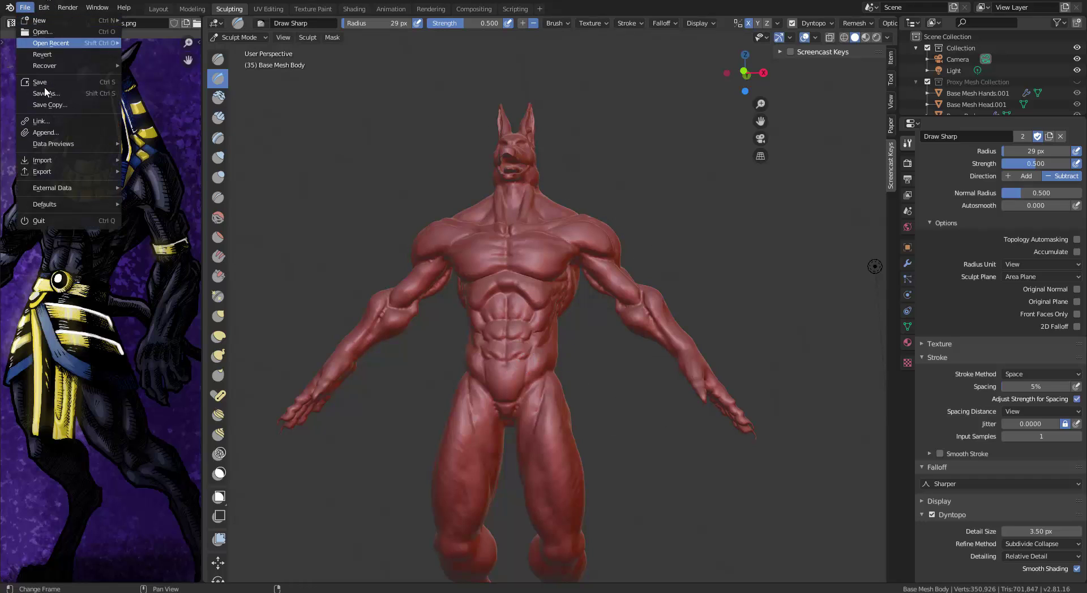
pyautogui.click(56, 133)
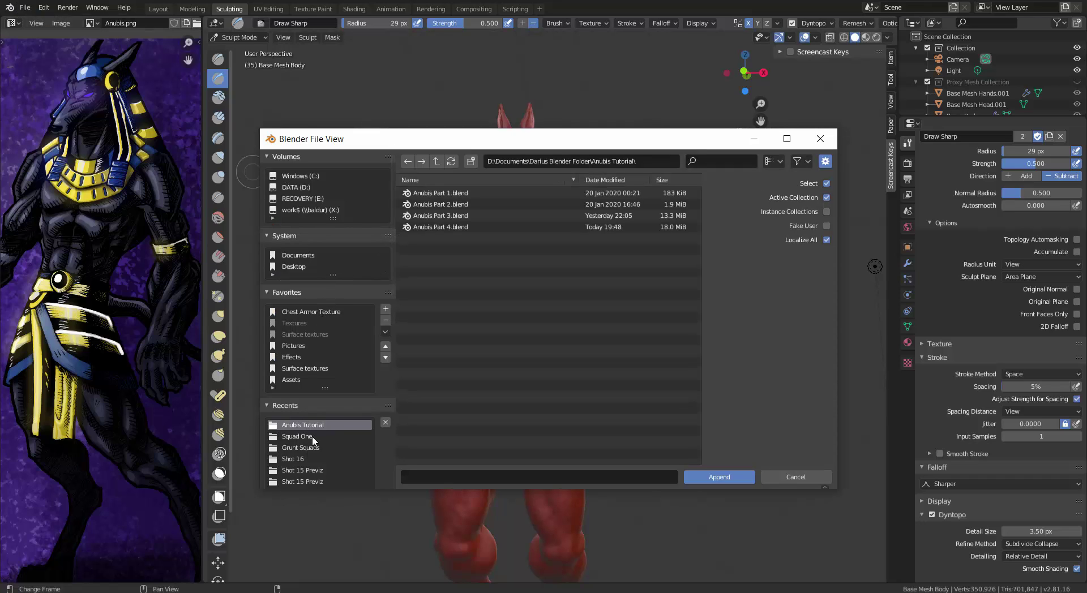
pyautogui.click(436, 161)
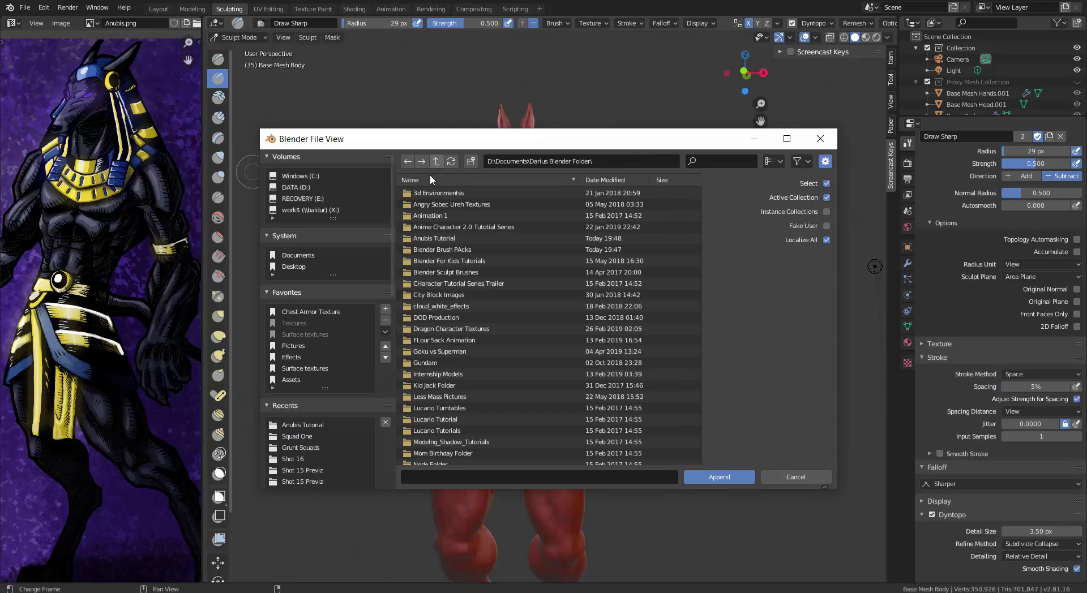
pyautogui.click(433, 163)
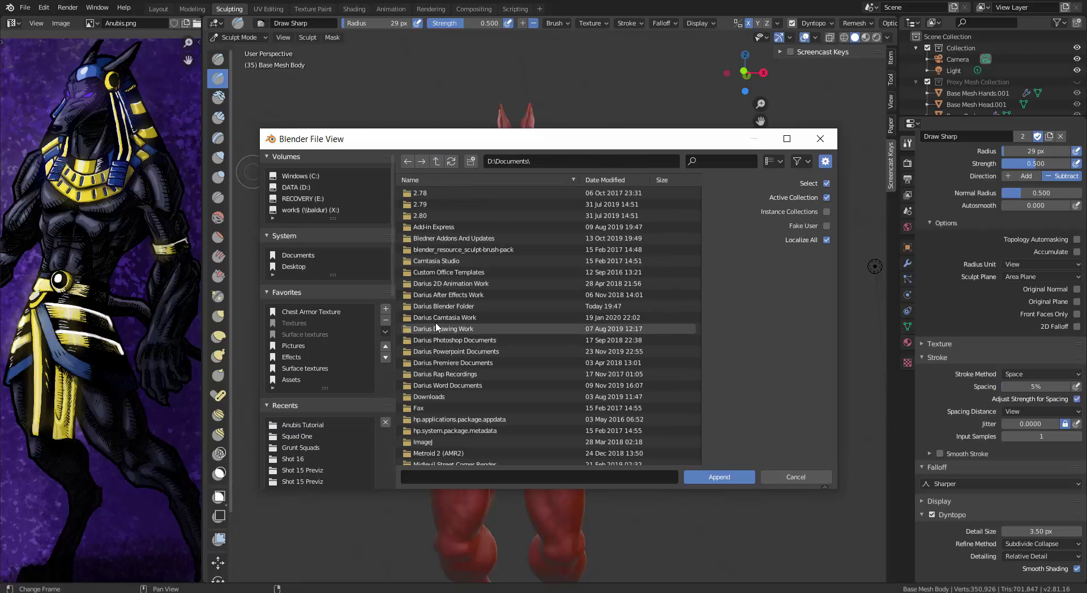
pyautogui.click(451, 309)
pyautogui.click(451, 308)
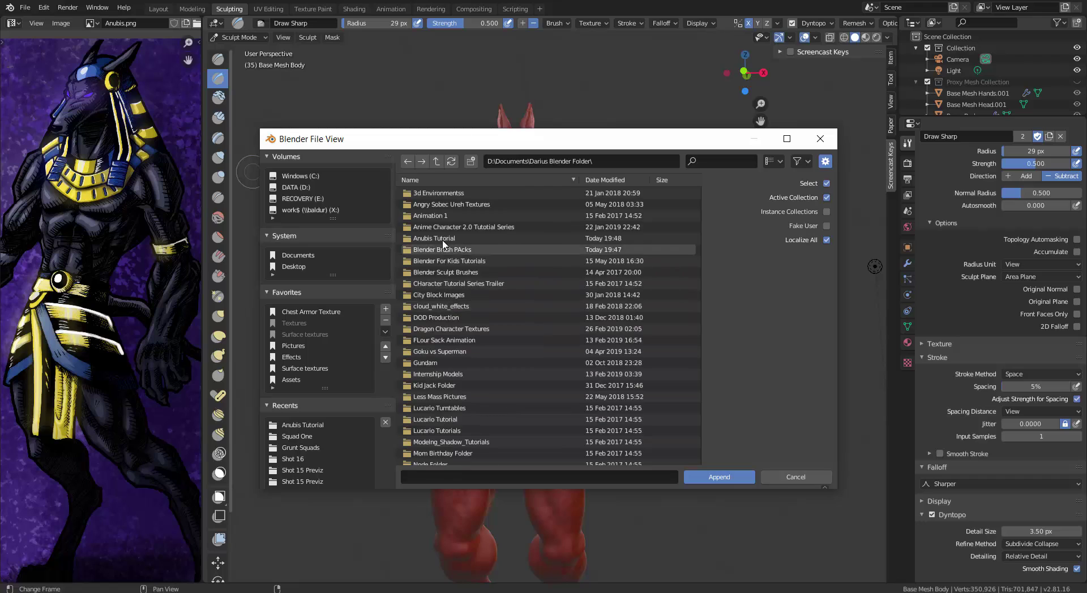
pyautogui.click(442, 249)
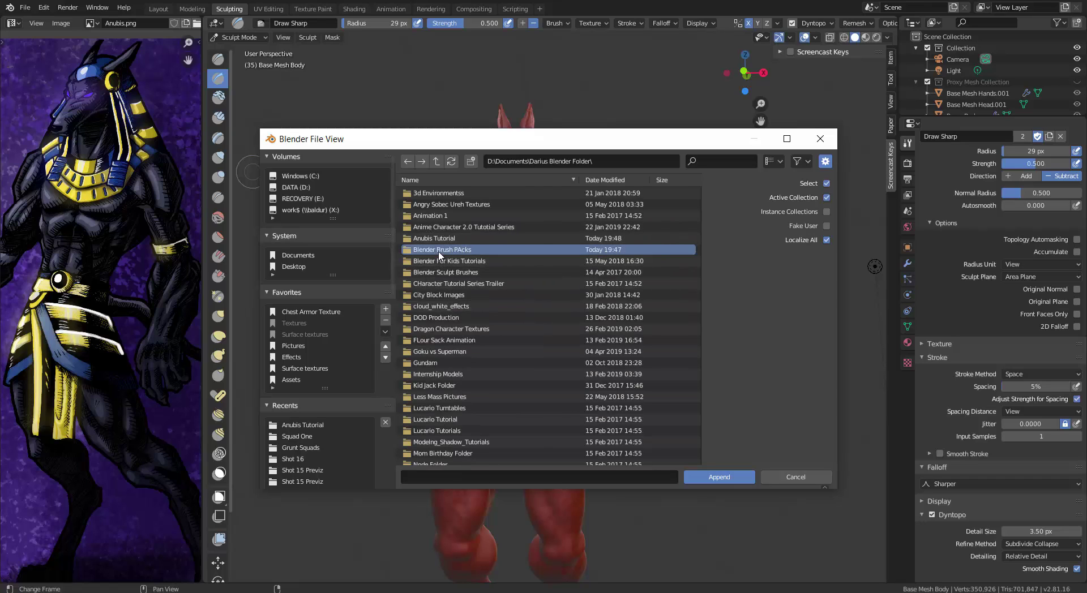
pyautogui.click(456, 195)
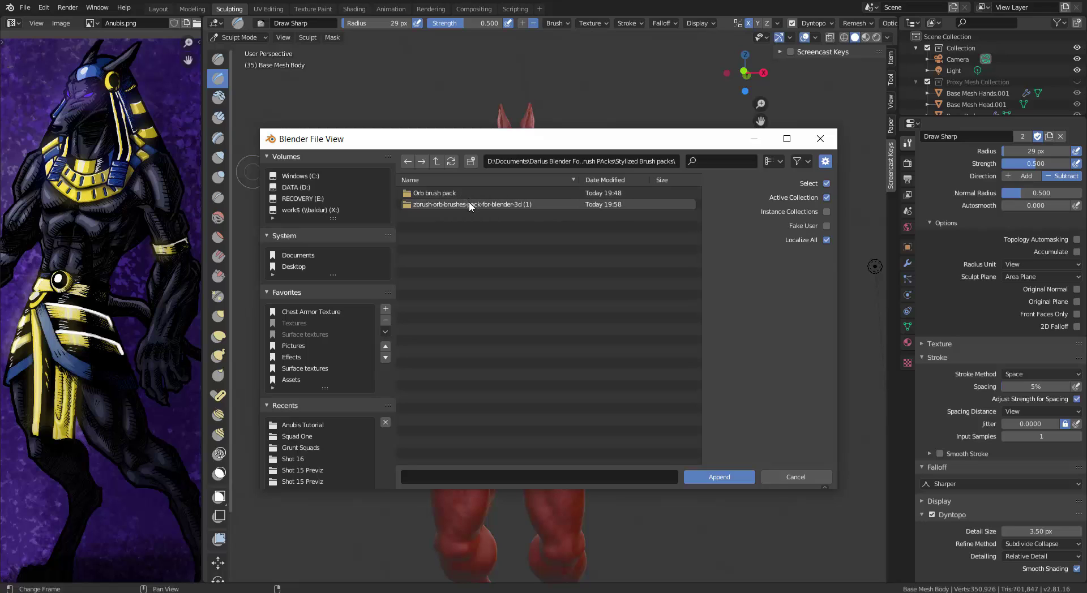
pyautogui.click(469, 201)
pyautogui.click(464, 215)
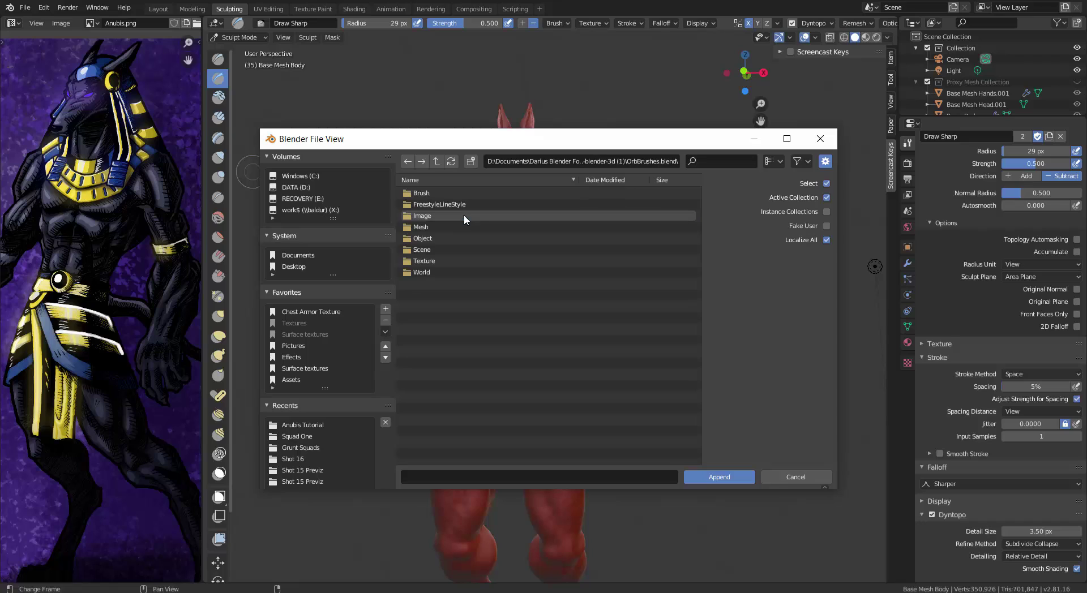
pyautogui.click(457, 193)
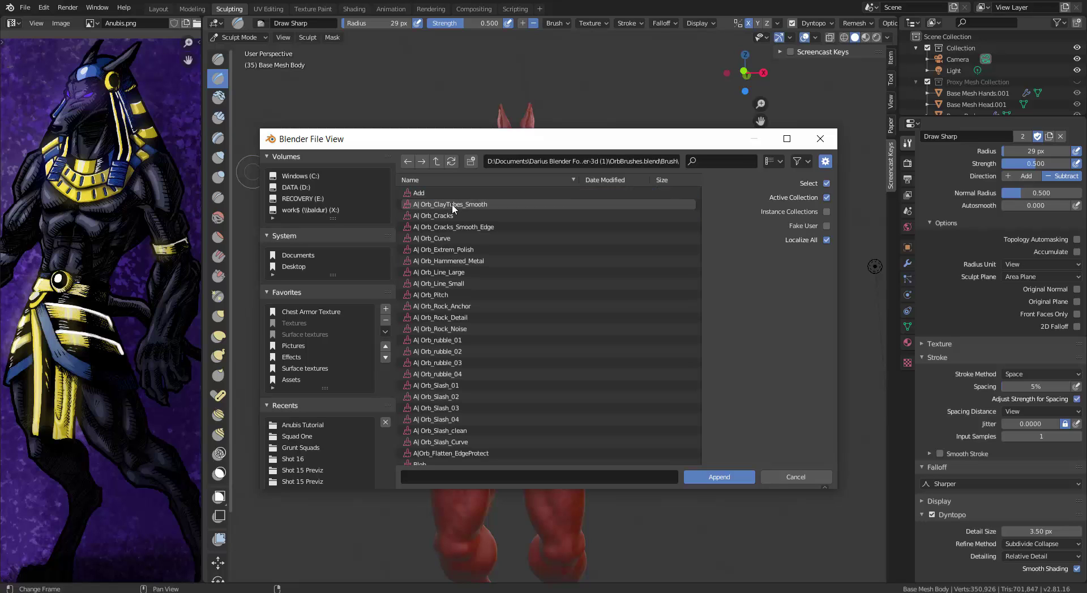
# Append all the Orb brushes, from A| Orb_ClayTubes_Smooth through A|Orb_Flatten_EdgeProtect
pyautogui.click(453, 209)
pyautogui.scroll(-2, 462, 284)
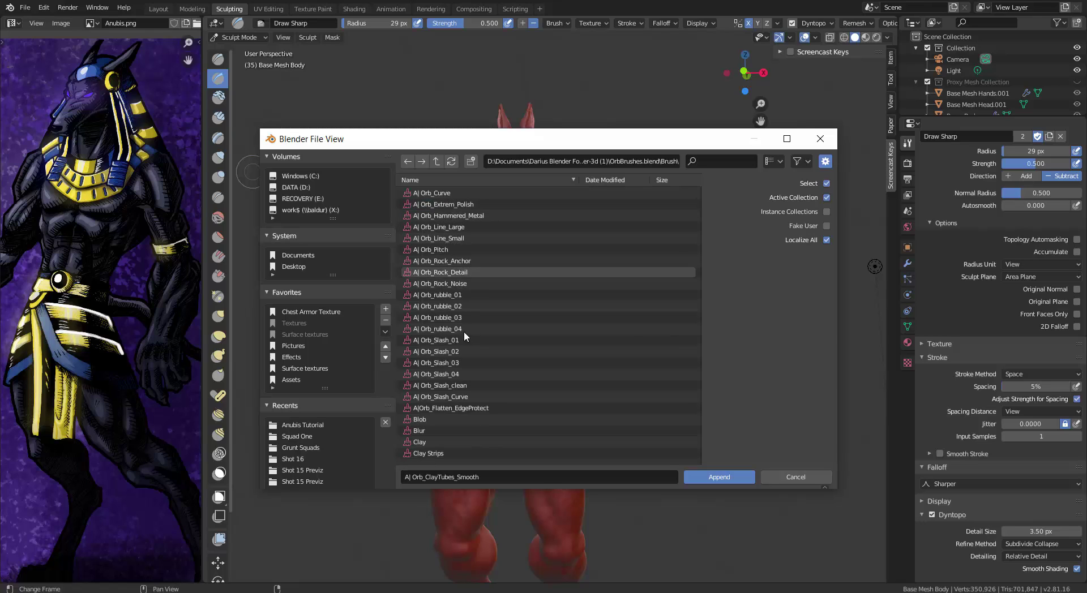
pyautogui.keyDown('shift'); pyautogui.click(464, 408); pyautogui.keyUp('shift')
pyautogui.scroll(2, 431, 255)
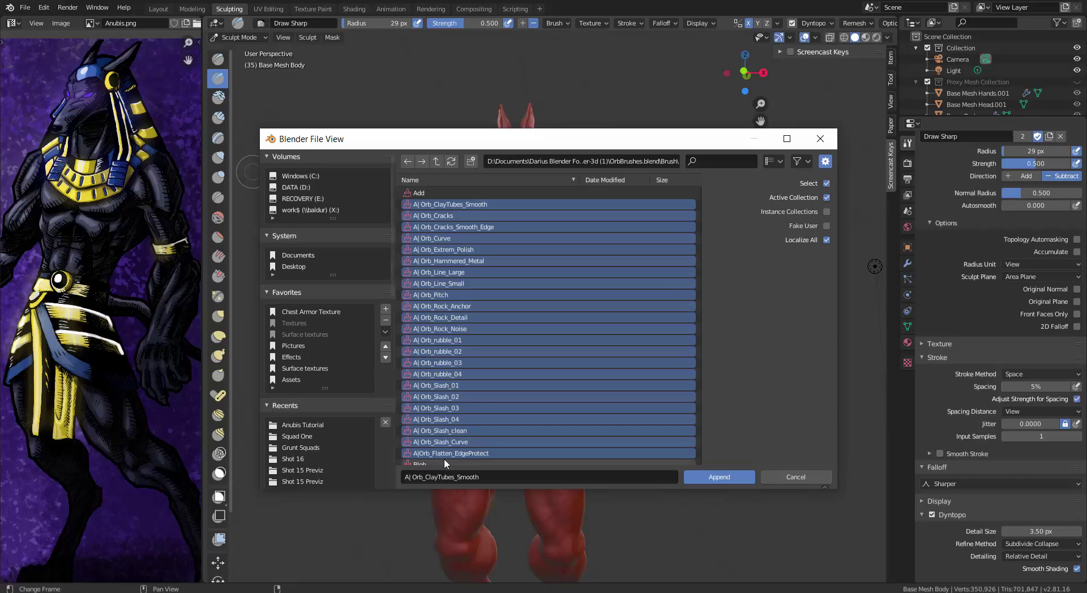
pyautogui.scroll(-4, 445, 455)
pyautogui.scroll(-10, 445, 452)
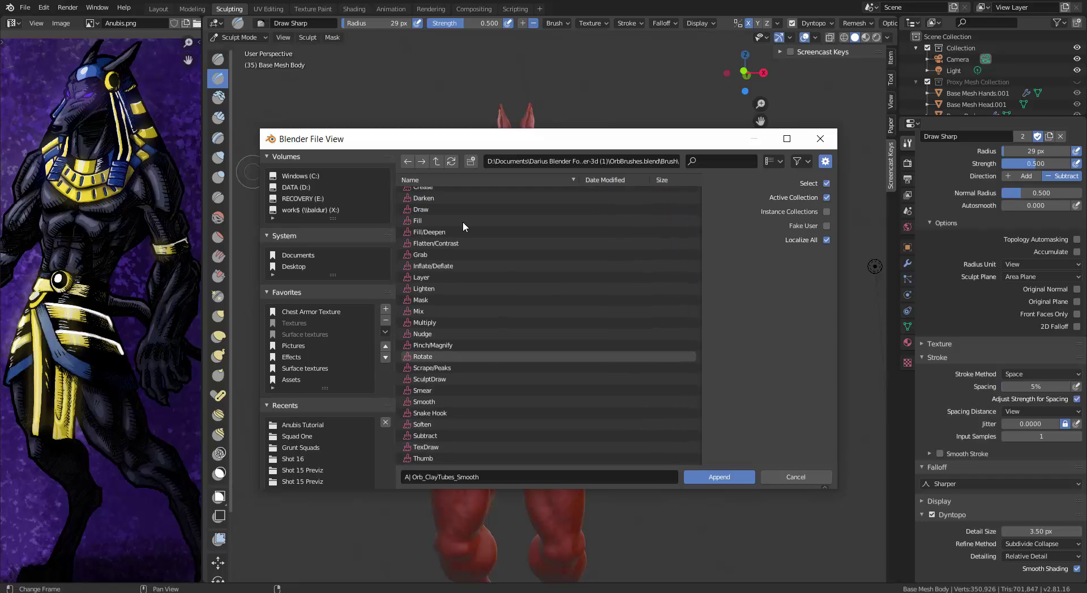
pyautogui.scroll(14, 536, 270)
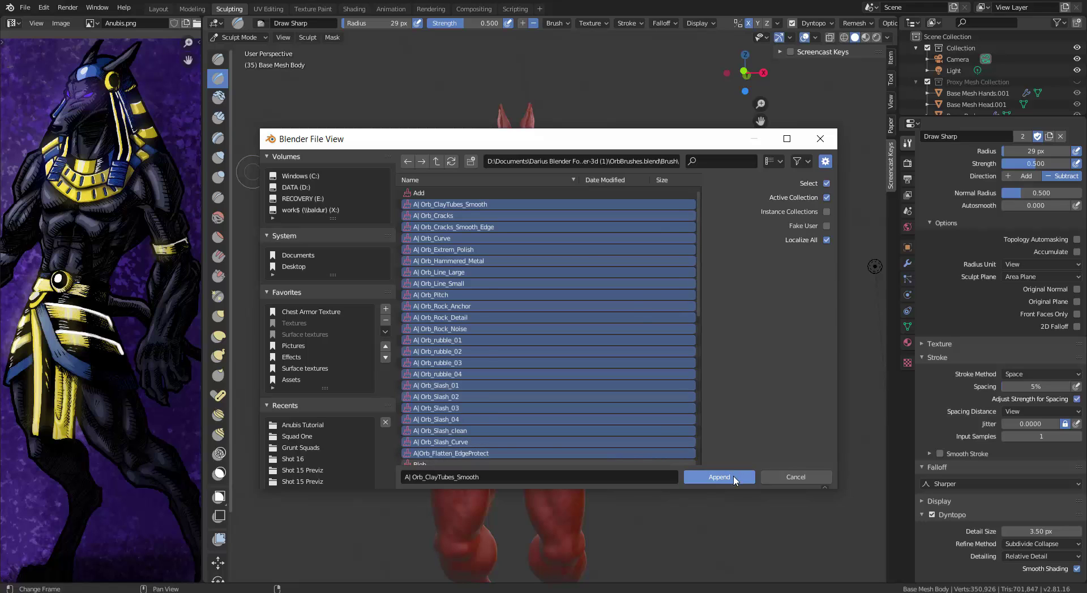
pyautogui.click(695, 477)
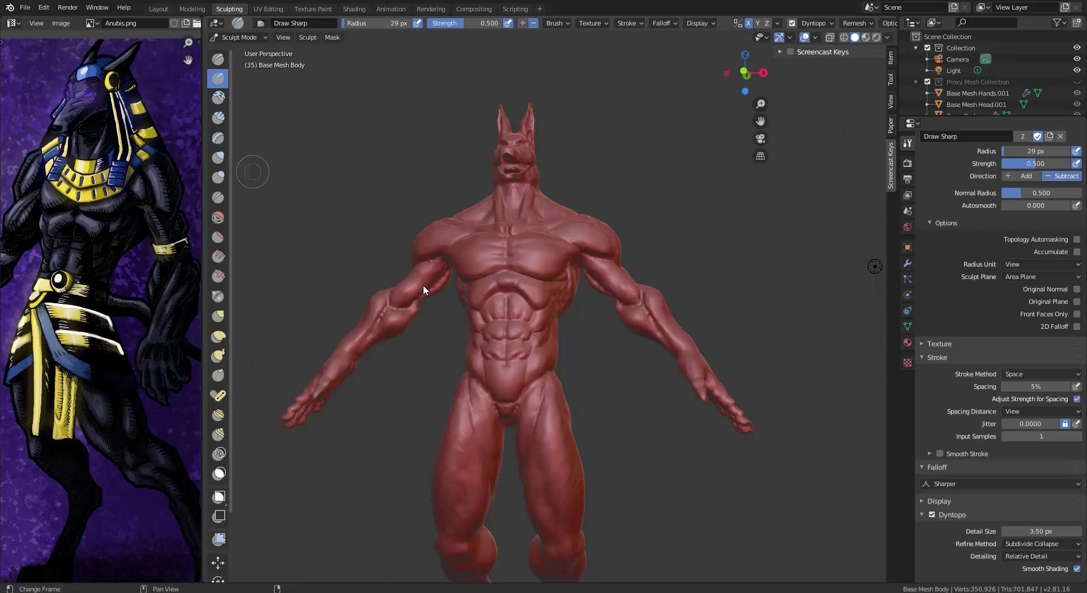
# Activate the Draw tool and choose A| Orb_Cracks as its brush
pyautogui.scroll(-3, 423, 291)
pyautogui.scroll(2, 423, 291)
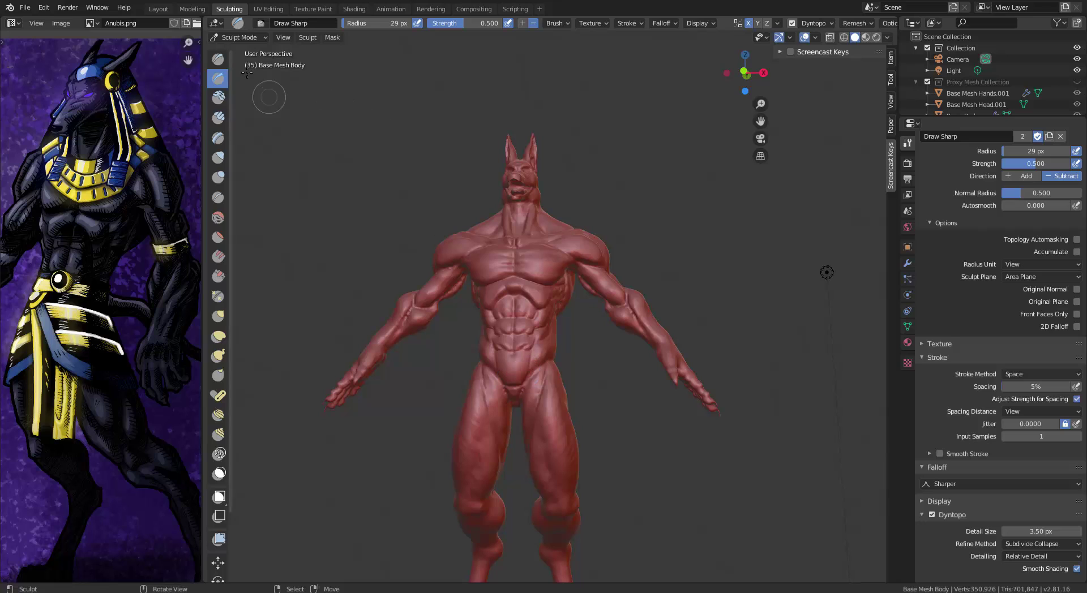
pyautogui.click(219, 59)
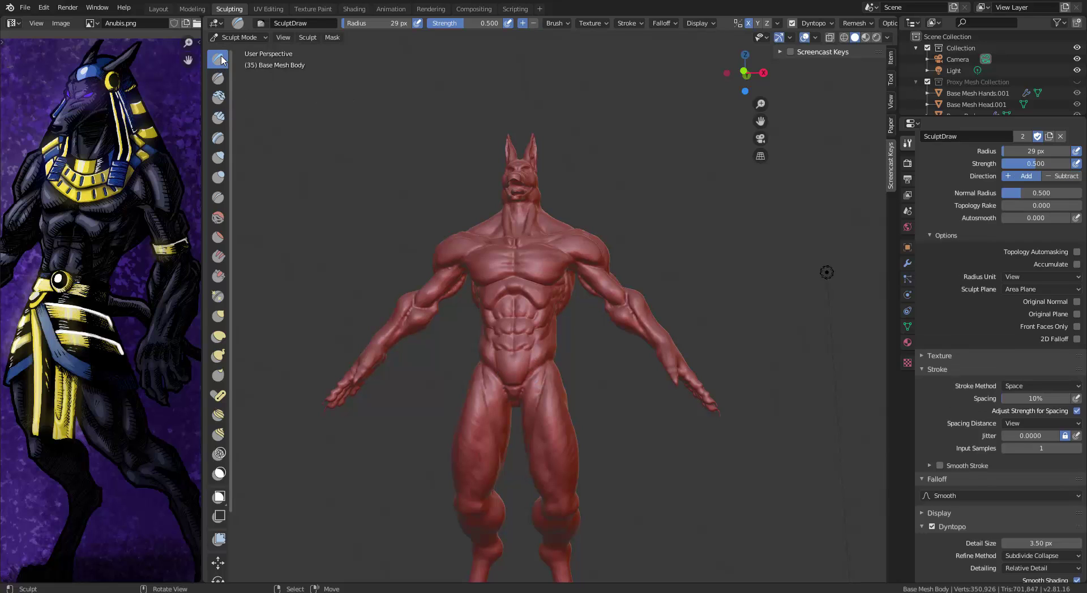
pyautogui.scroll(4, 704, 306)
pyautogui.scroll(4, 971, 253)
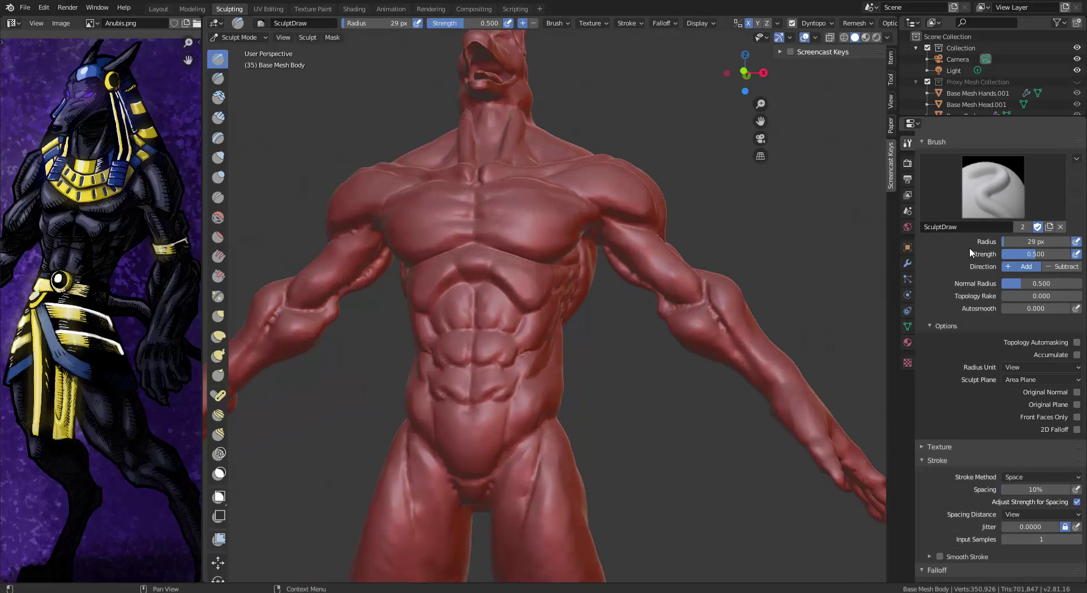
pyautogui.scroll(1, 971, 252)
pyautogui.click(999, 197)
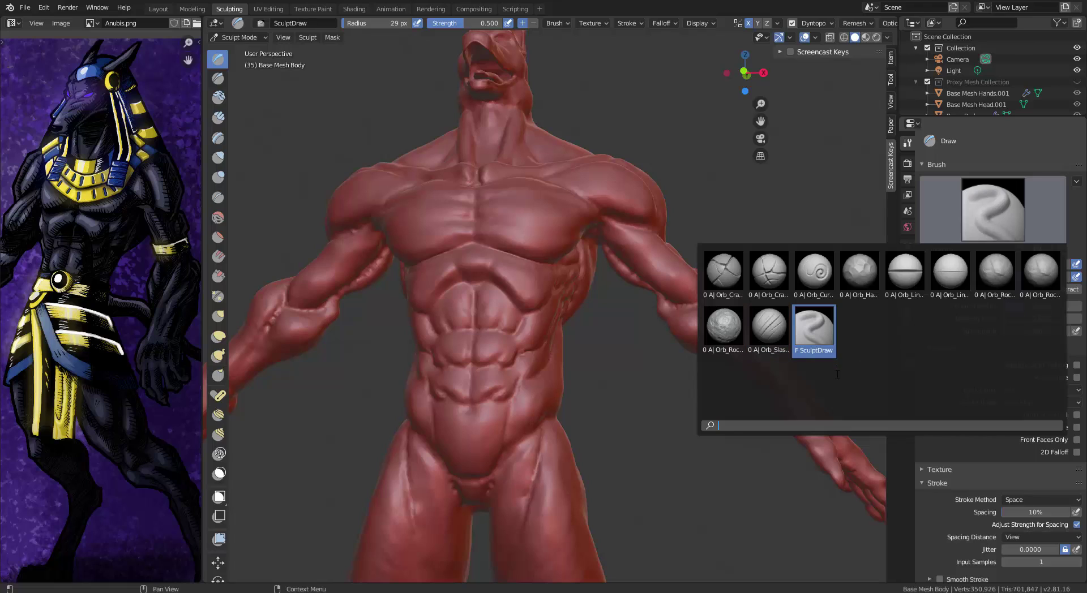
pyautogui.click(720, 272)
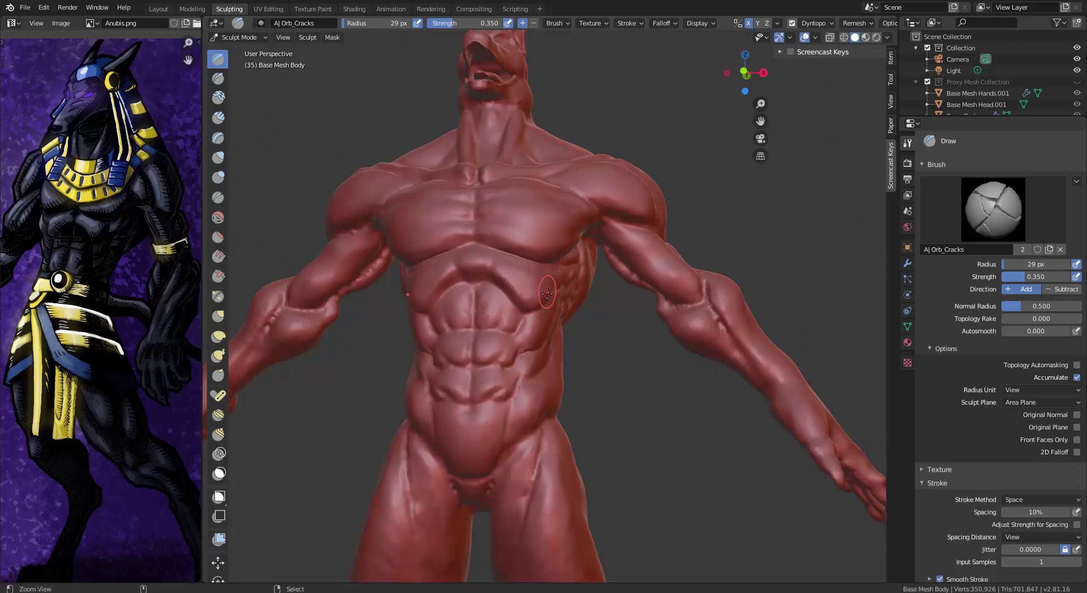
# Carve creases along the rib muscles and beside the abdominals with the A| Orb_Cracks brush at 29 px
pyautogui.keyDown('ctrl'); pyautogui.moveTo(554, 304); pyautogui.dragTo(554, 234, button='middle'); pyautogui.keyUp('ctrl')
pyautogui.moveTo(567, 278)
pyautogui.mouseDown(button='middle')
pyautogui.moveTo(524, 276)
pyautogui.moveTo(532, 310)
pyautogui.mouseUp(button='middle')
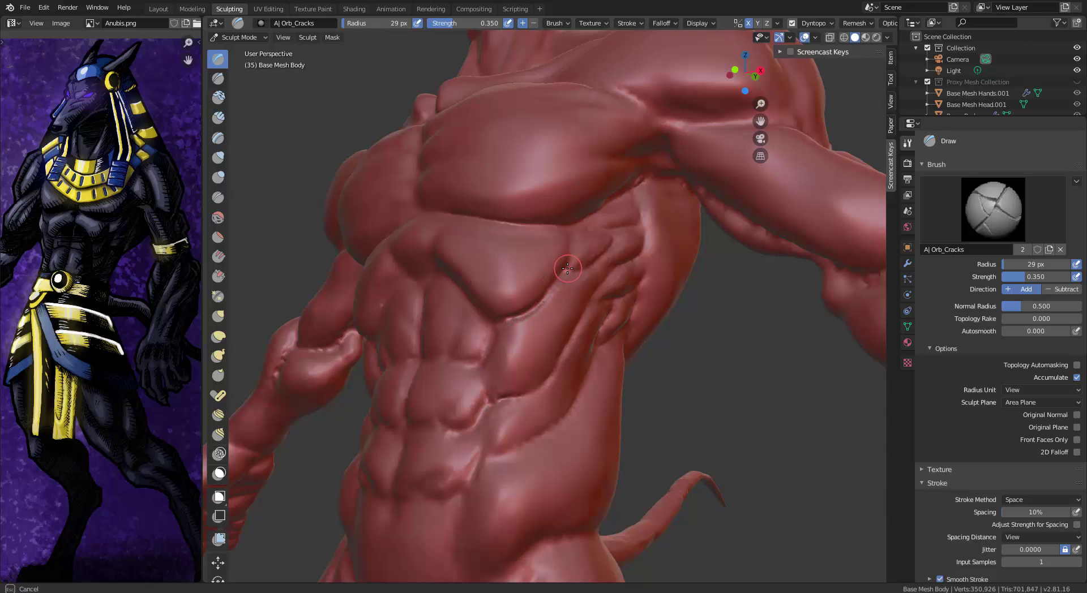
pyautogui.moveTo(570, 262); pyautogui.dragTo(572, 242)
pyautogui.moveTo(621, 227); pyautogui.dragTo(631, 226, button='middle')
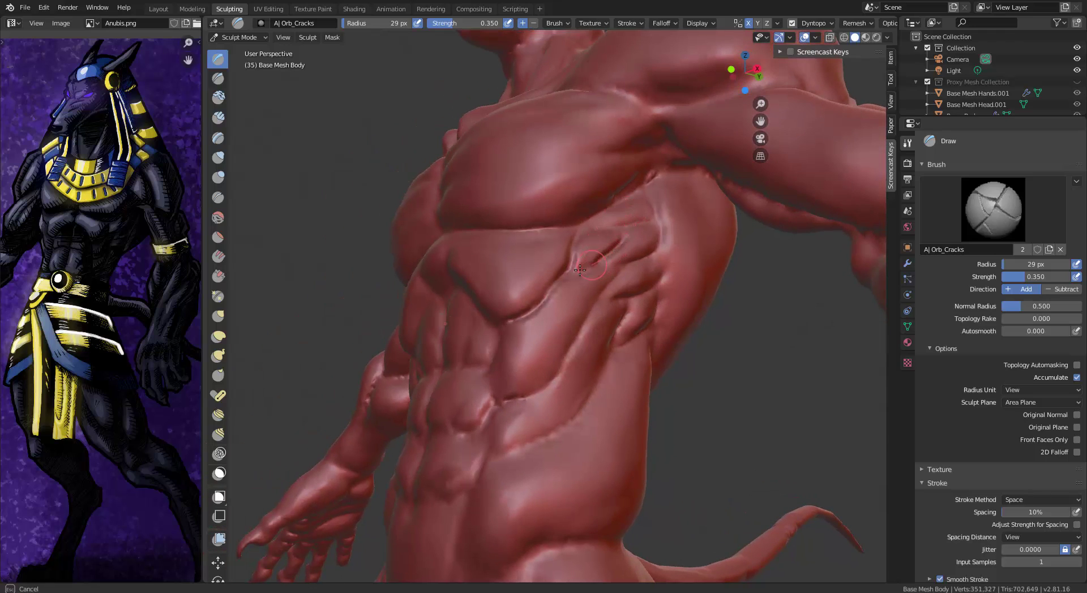
pyautogui.moveTo(580, 269); pyautogui.dragTo(575, 259, button='middle')
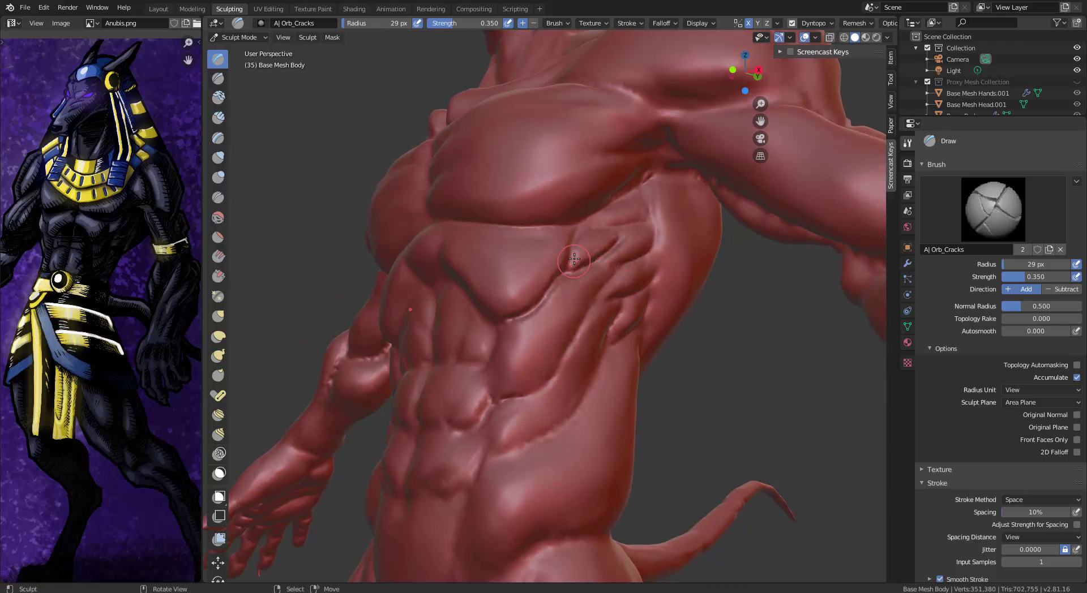
pyautogui.moveTo(574, 258); pyautogui.dragTo(534, 306)
pyautogui.moveTo(639, 289)
pyautogui.keyDown('alt'); pyautogui.mouseDown()
pyautogui.moveTo(619, 293)
pyautogui.moveTo(616, 274)
pyautogui.moveTo(538, 391)
pyautogui.moveTo(549, 402)
pyautogui.mouseUp(); pyautogui.keyUp('alt')
pyautogui.moveTo(549, 402); pyautogui.dragTo(583, 354, button='middle')
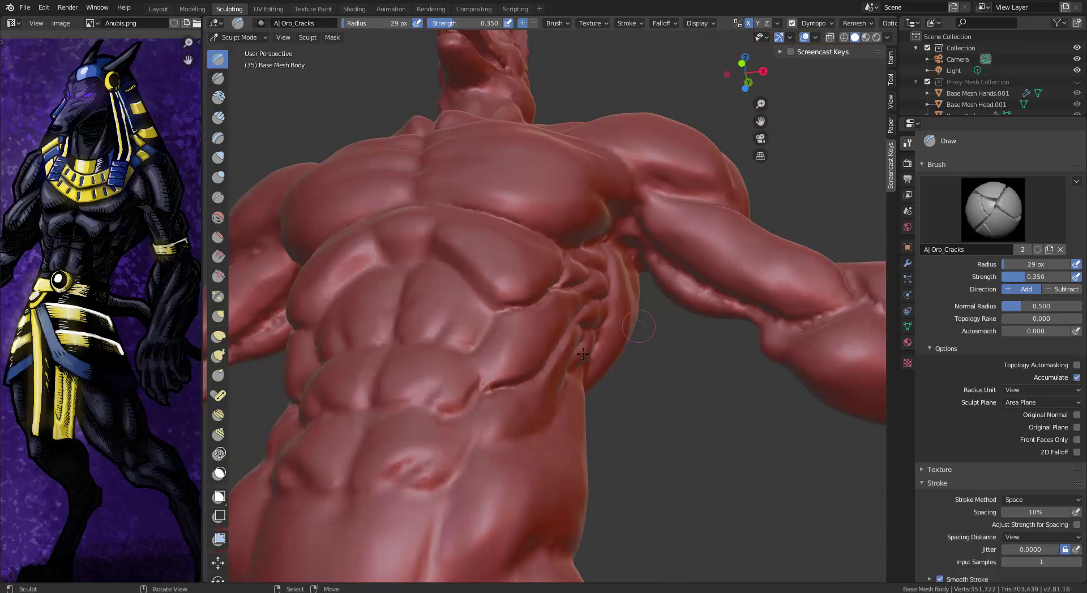
pyautogui.moveTo(496, 386)
pyautogui.mouseDown()
pyautogui.moveTo(524, 375)
pyautogui.moveTo(489, 369)
pyautogui.moveTo(469, 405)
pyautogui.moveTo(439, 412)
pyautogui.moveTo(489, 371)
pyautogui.moveTo(492, 339)
pyautogui.moveTo(474, 389)
pyautogui.mouseUp()
# Sharpen the diagonal creases between the ribs and the oblique with the A| Orb_Cracks_Smooth_Edge brush
pyautogui.click(994, 210)
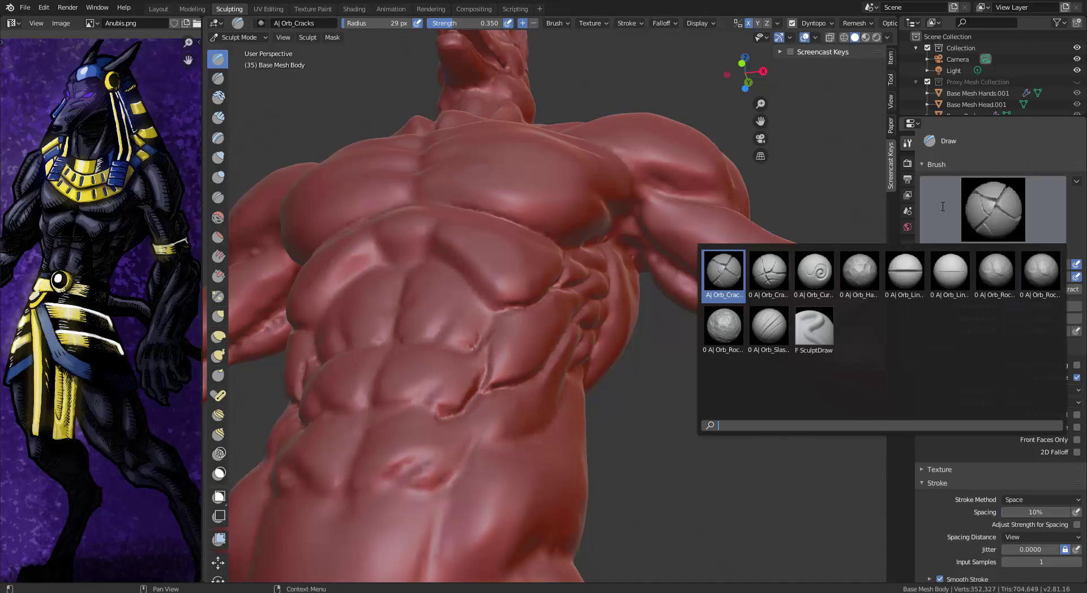
pyautogui.click(782, 275)
pyautogui.moveTo(603, 215)
pyautogui.mouseDown(button='middle')
pyautogui.moveTo(655, 296)
pyautogui.moveTo(626, 343)
pyautogui.mouseUp(button='middle')
pyautogui.moveTo(625, 346)
pyautogui.mouseDown()
pyautogui.moveTo(581, 413)
pyautogui.moveTo(503, 462)
pyautogui.mouseUp()
pyautogui.moveTo(623, 369)
pyautogui.mouseDown()
pyautogui.moveTo(635, 346)
pyautogui.moveTo(667, 328)
pyautogui.mouseUp()
pyautogui.moveTo(681, 326)
pyautogui.mouseDown(button='middle')
pyautogui.moveTo(725, 344)
pyautogui.moveTo(672, 351)
pyautogui.moveTo(682, 342)
pyautogui.mouseUp(button='middle')
# Define the lower edge of the pectoral from the armpit inward with the A| Orb_Curve brush
pyautogui.click(993, 209)
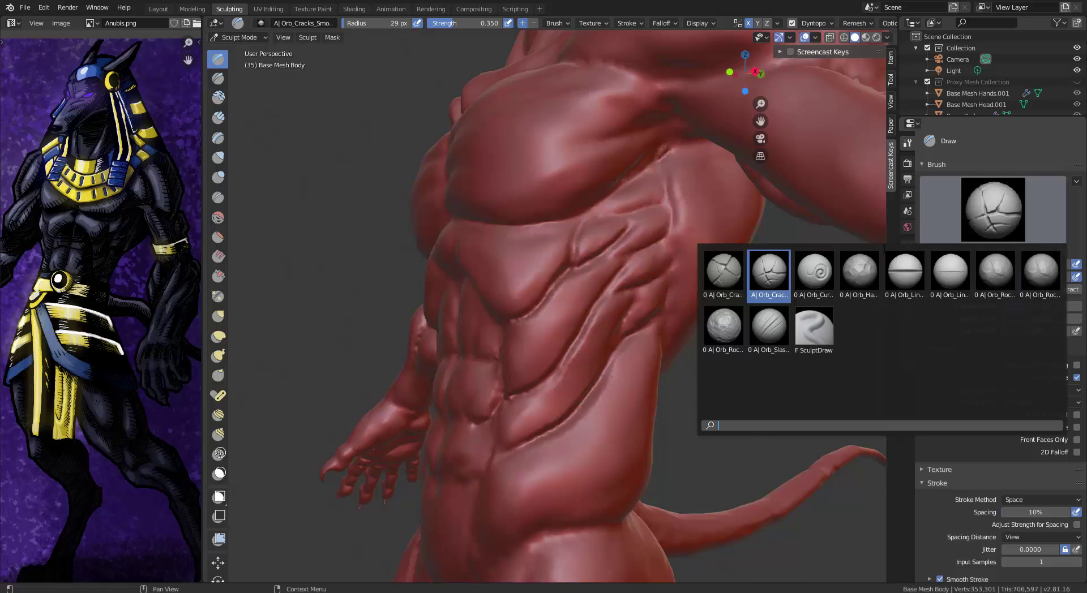
pyautogui.click(816, 276)
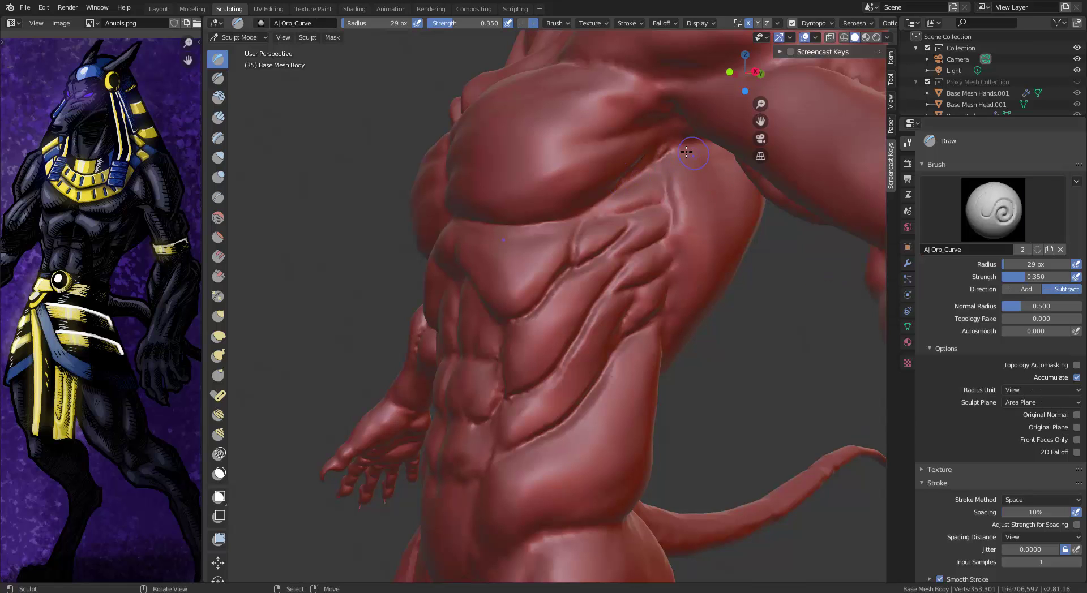
pyautogui.moveTo(686, 151); pyautogui.dragTo(672, 140, button='middle')
pyautogui.moveTo(647, 168)
pyautogui.mouseDown()
pyautogui.moveTo(570, 222)
pyautogui.moveTo(524, 228)
pyautogui.mouseUp()
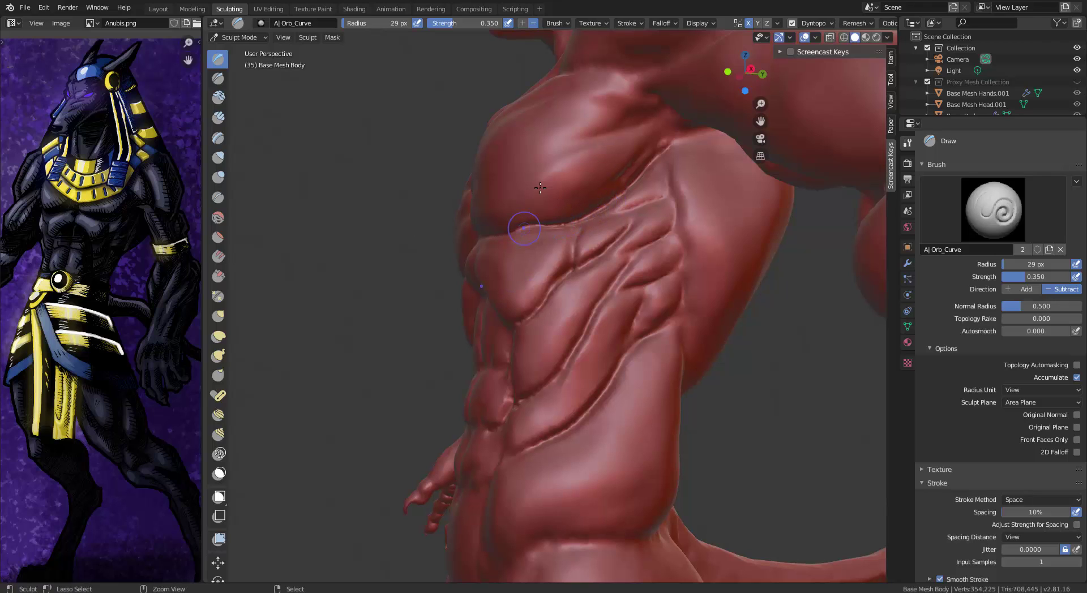
# Try strokes across the pectoral with the A| Orb_Curve brush, both raising and carving the surface
pyautogui.moveTo(541, 188); pyautogui.dragTo(546, 180, button='middle')
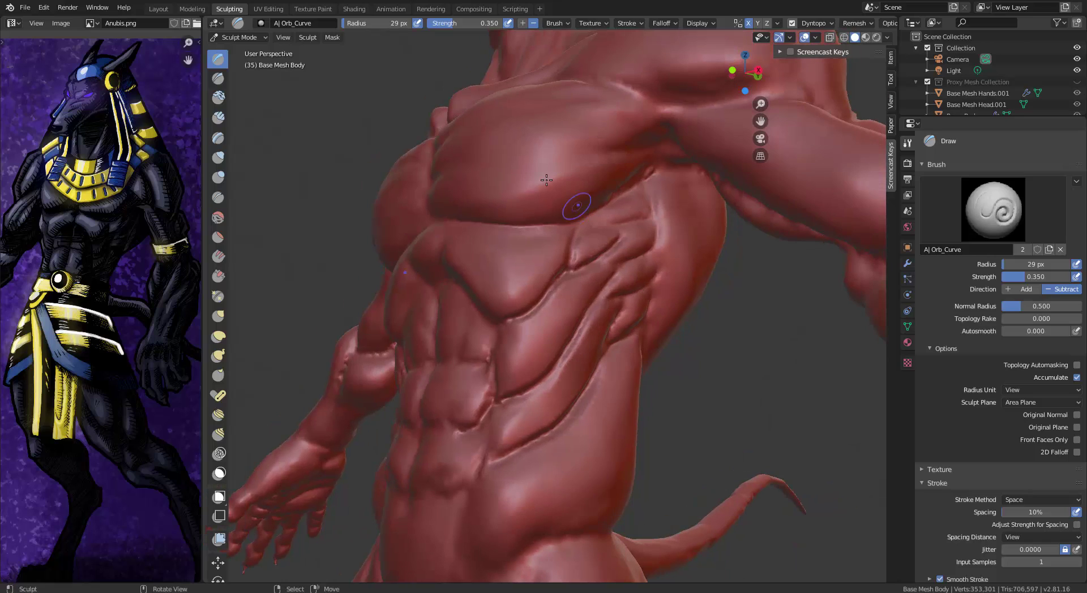
pyautogui.moveTo(660, 127); pyautogui.dragTo(452, 171)
pyautogui.moveTo(594, 157)
pyautogui.keyDown('ctrl'); pyautogui.mouseDown()
pyautogui.moveTo(564, 188)
pyautogui.moveTo(467, 202)
pyautogui.mouseUp(); pyautogui.keyUp('ctrl')
pyautogui.moveTo(534, 136)
pyautogui.keyDown('ctrl'); pyautogui.mouseDown()
pyautogui.moveTo(514, 124)
pyautogui.moveTo(485, 131)
pyautogui.mouseUp(); pyautogui.keyUp('ctrl')
pyautogui.moveTo(514, 114); pyautogui.dragTo(569, 81, button='middle')
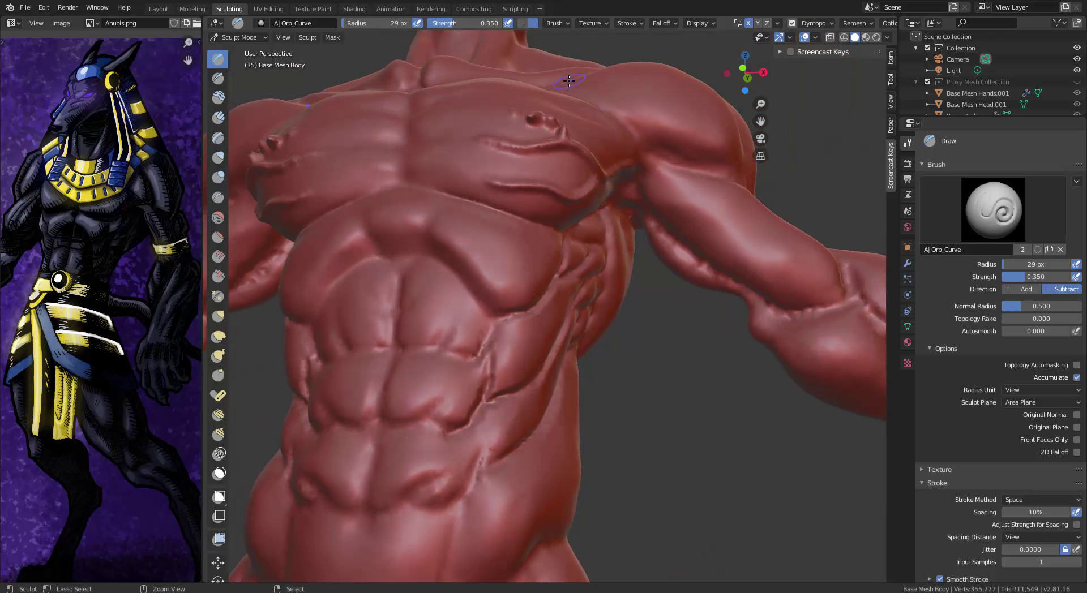
# Undo the recent A| Orb_Curve strokes on the pectoral
pyautogui.hotkey('ctrl', 'z')
pyautogui.hotkey('ctrl', 'z')
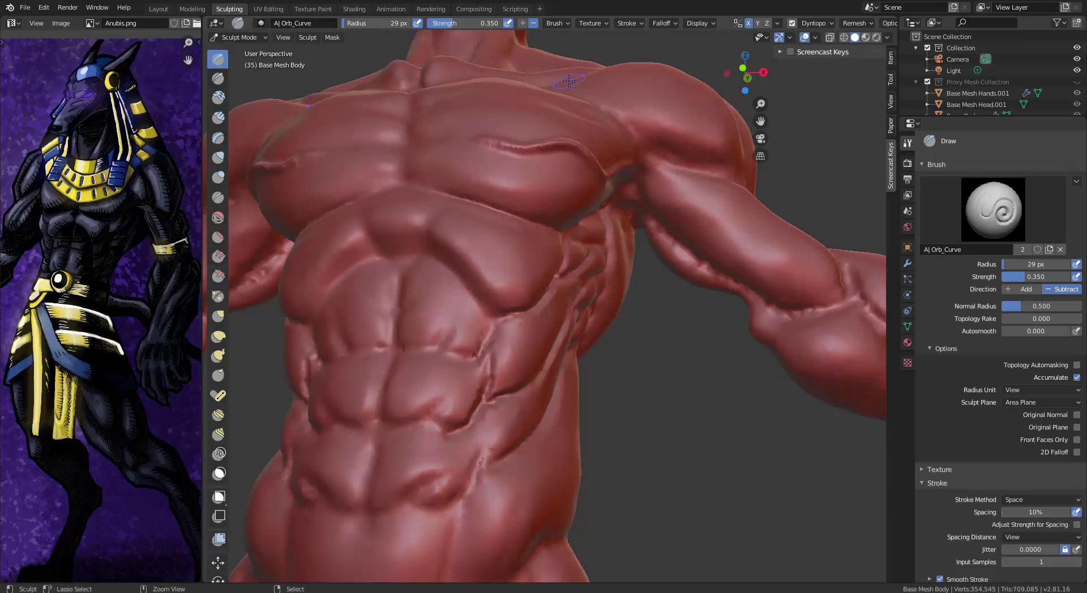
pyautogui.hotkey('ctrl', 'z')
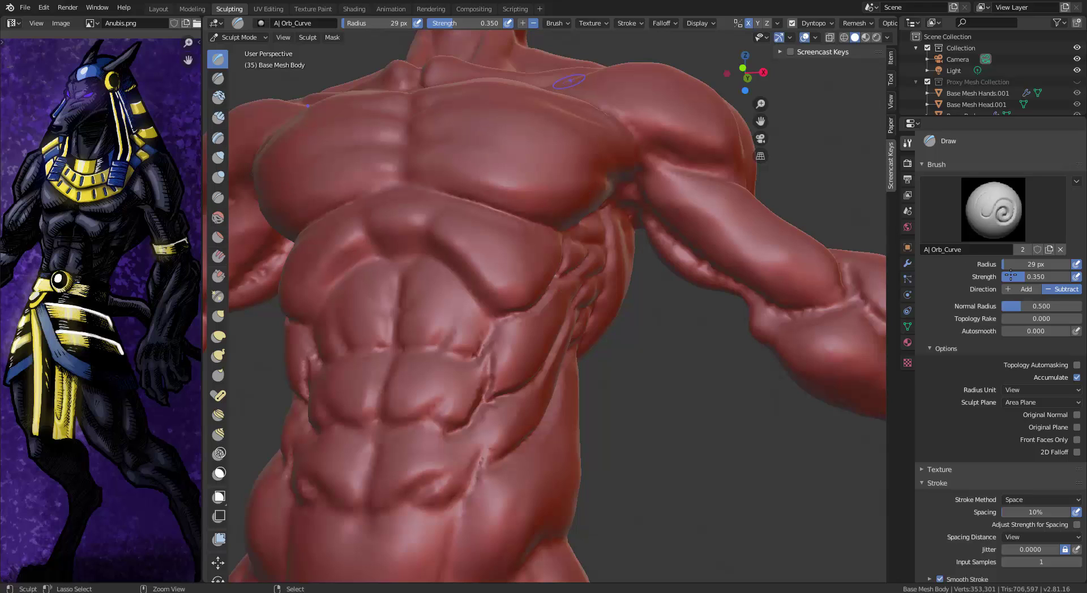
pyautogui.hotkey('ctrl', 'z')
# Switch the Draw brush to A| Orb_Hammered_Metal and try it over the pectoral
pyautogui.click(990, 209)
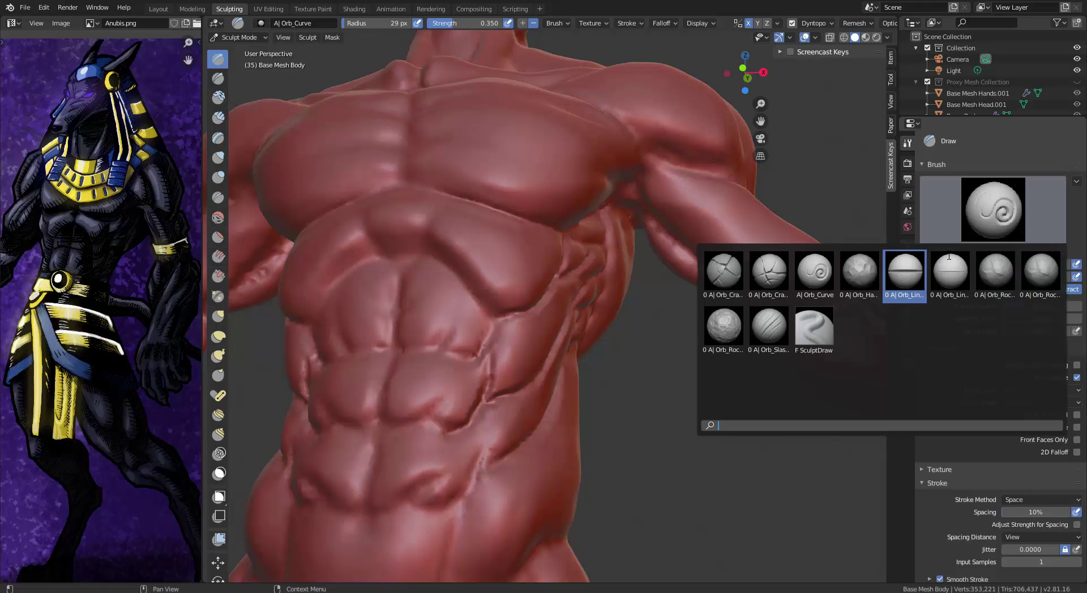
pyautogui.click(859, 278)
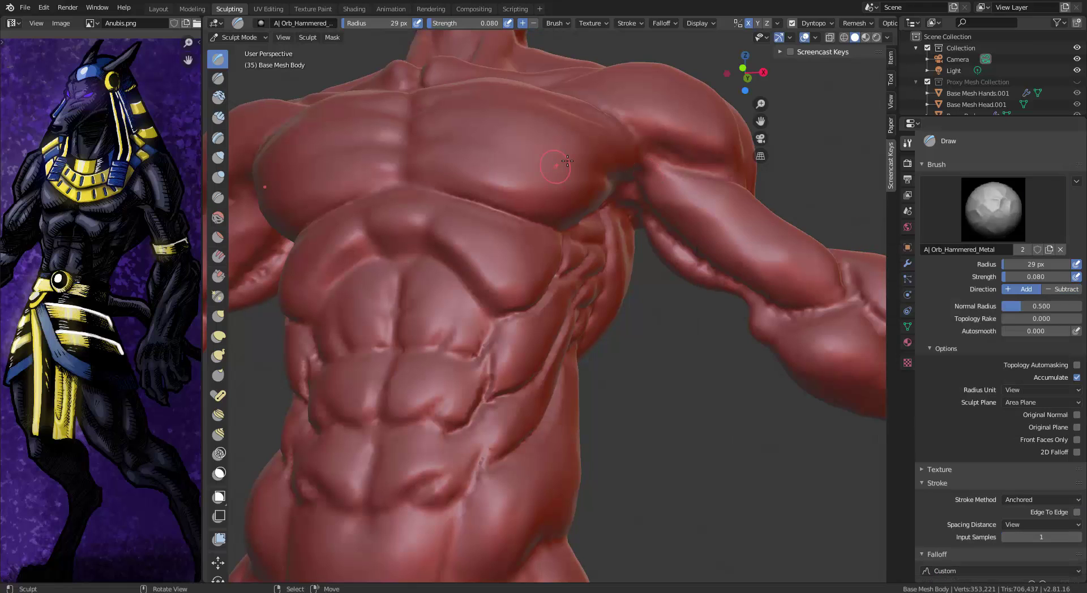
pyautogui.press('f')
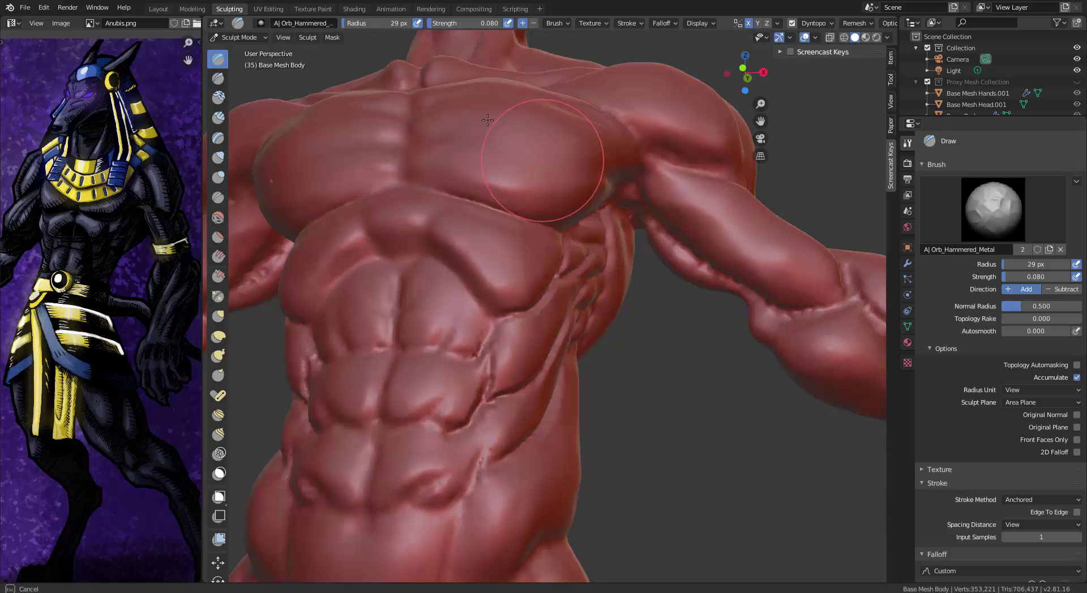
pyautogui.press('Escape')
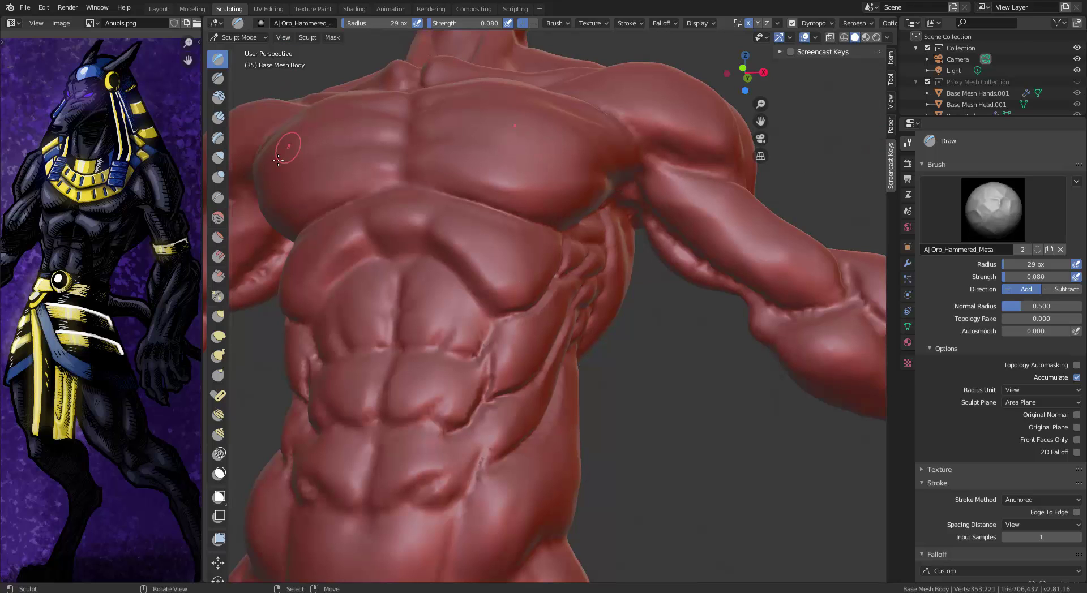
# Choose A| Orb_rubble_01 for the Clay Strips tool, stamp it on the outer pectoral, and undo the stamp
pyautogui.click(218, 238)
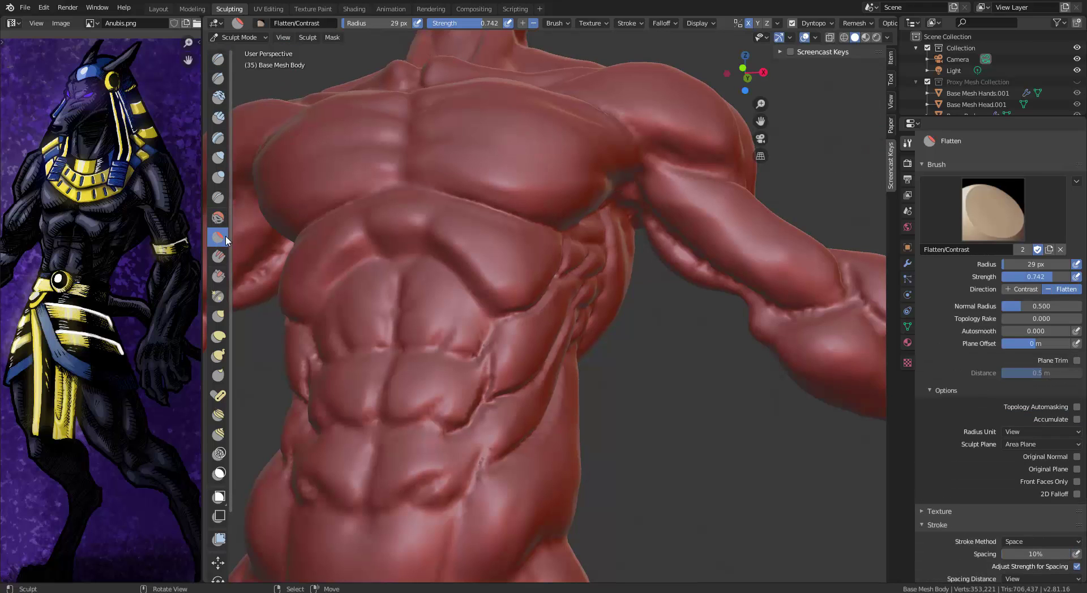
pyautogui.click(966, 205)
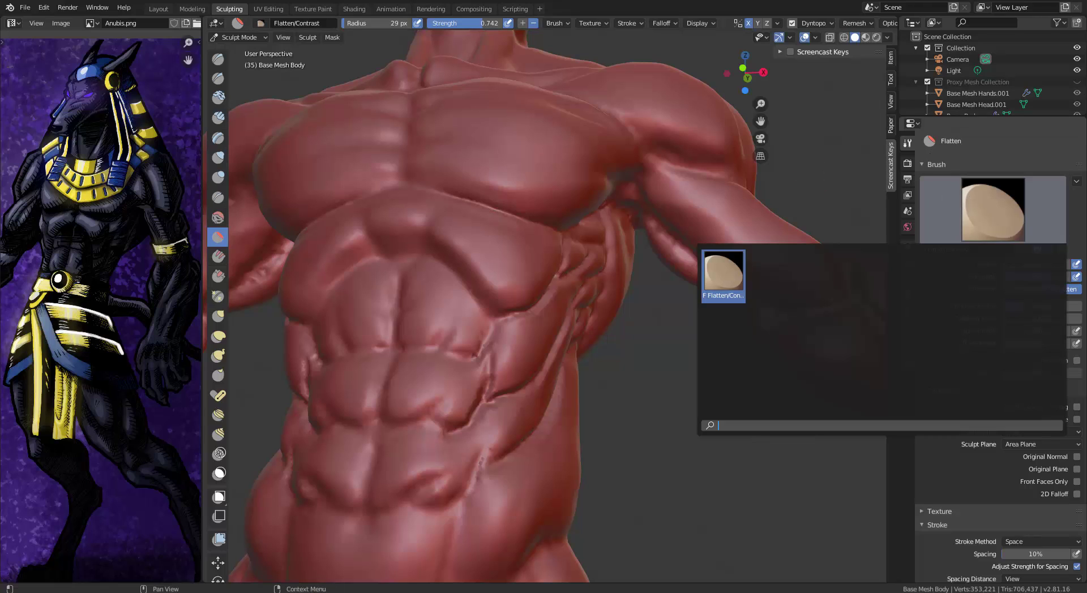
pyautogui.click(218, 118)
pyautogui.click(995, 213)
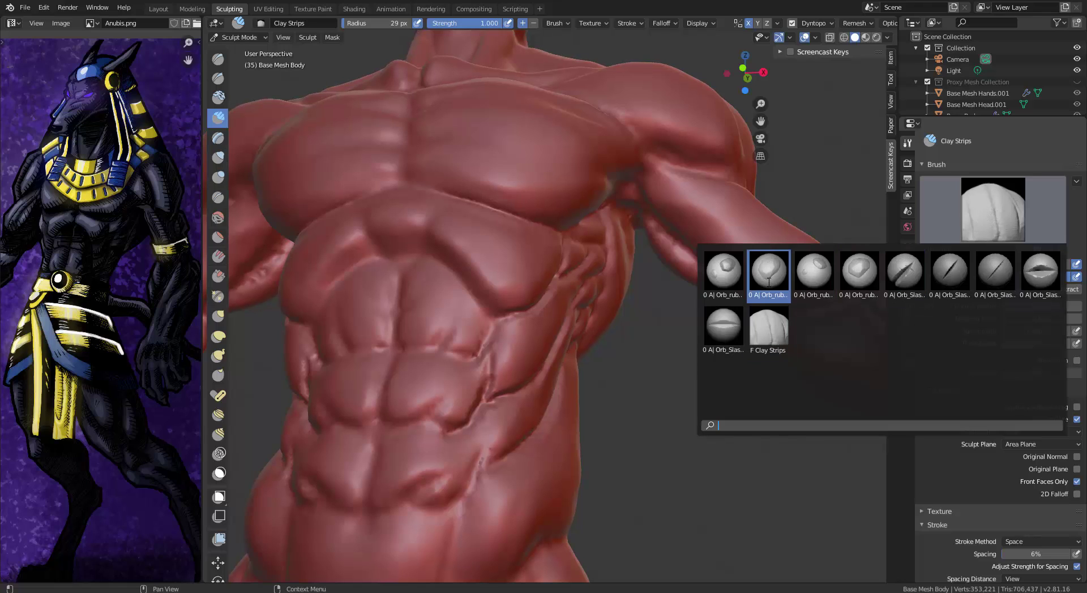
pyautogui.click(728, 275)
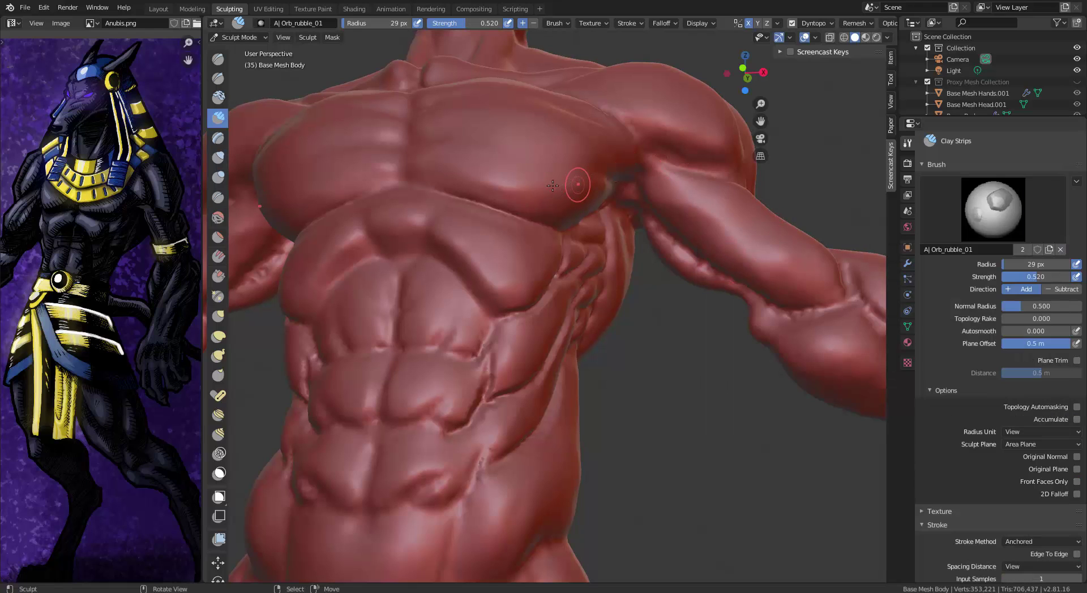
pyautogui.moveTo(578, 184); pyautogui.dragTo(525, 185)
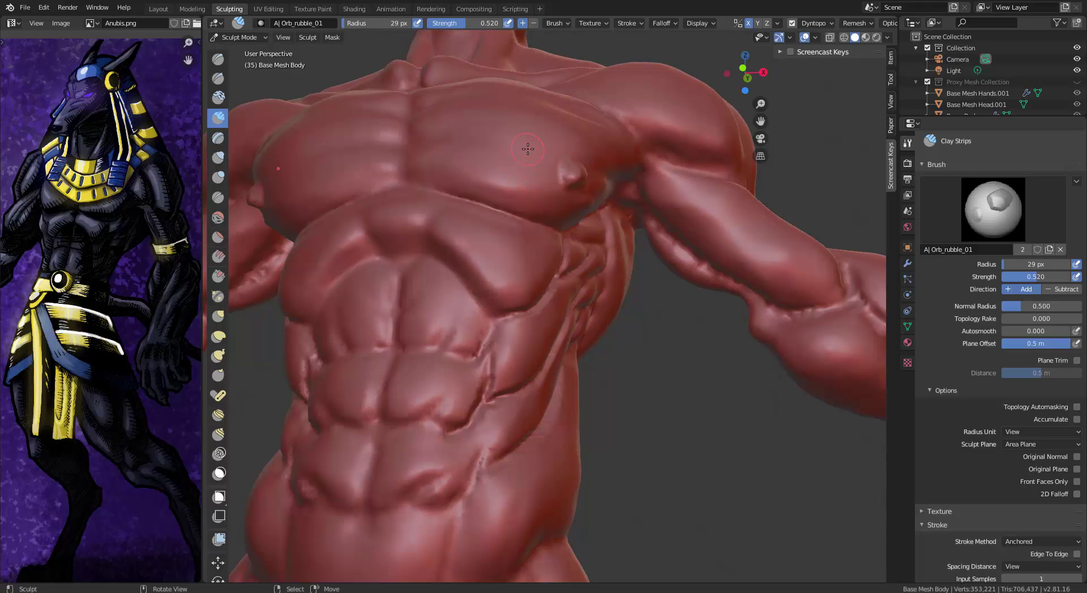
pyautogui.hotkey('ctrl', 'z')
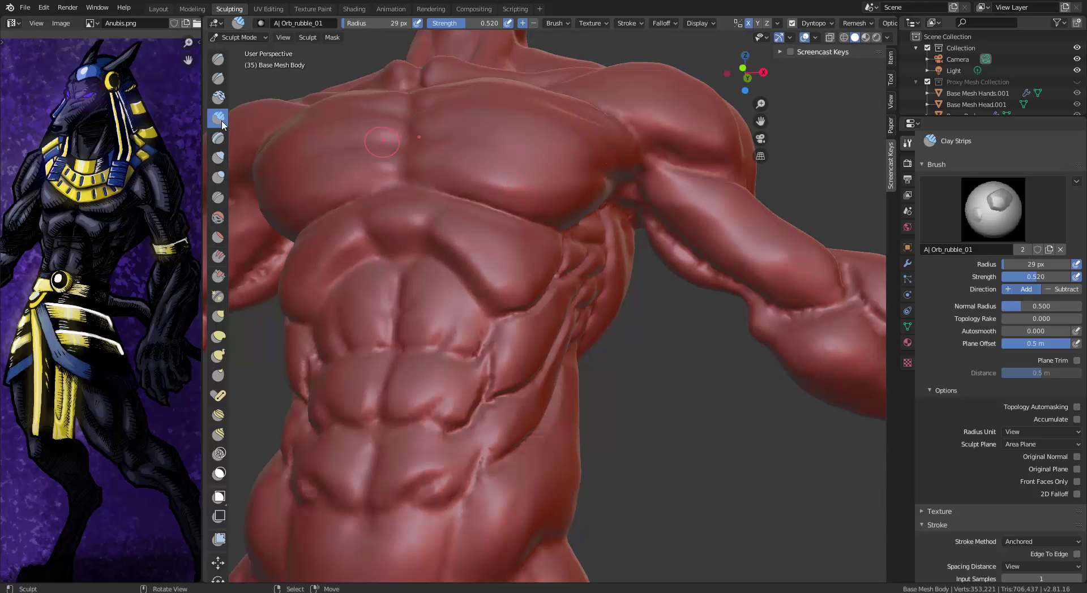
# Choose A| Orb_ClayTubes_Smooth for the Clay tool, try a stroke across the lower pectoral, and undo it
pyautogui.click(218, 96)
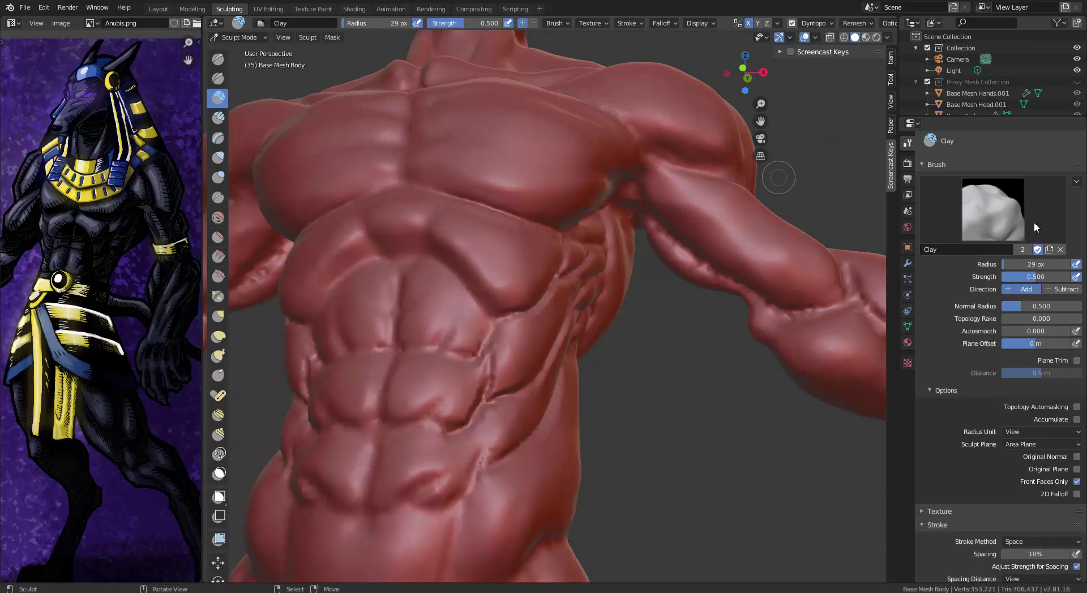
pyautogui.click(1019, 218)
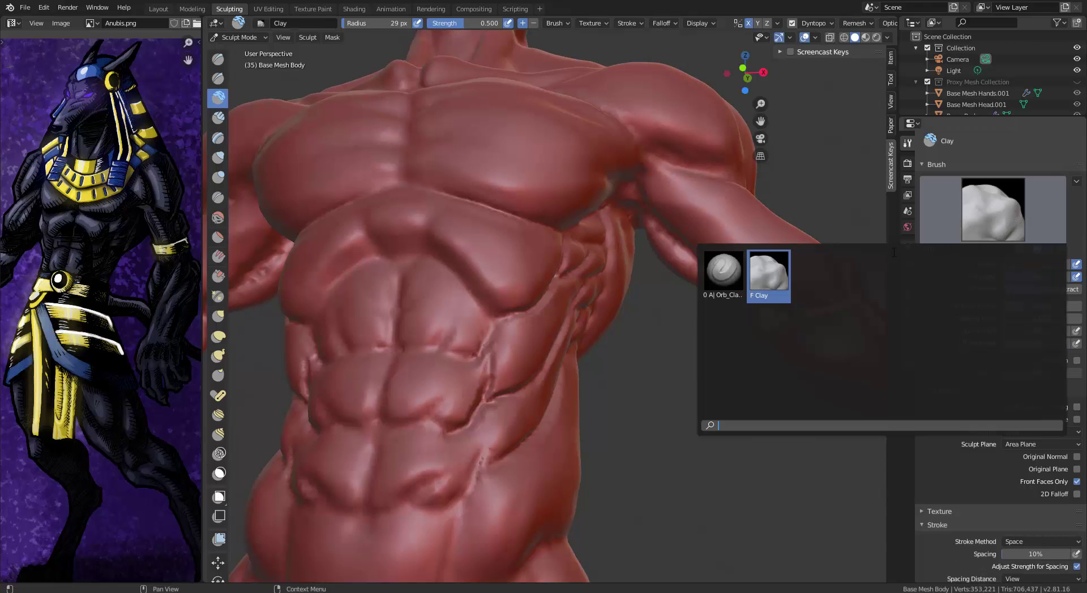
pyautogui.click(725, 274)
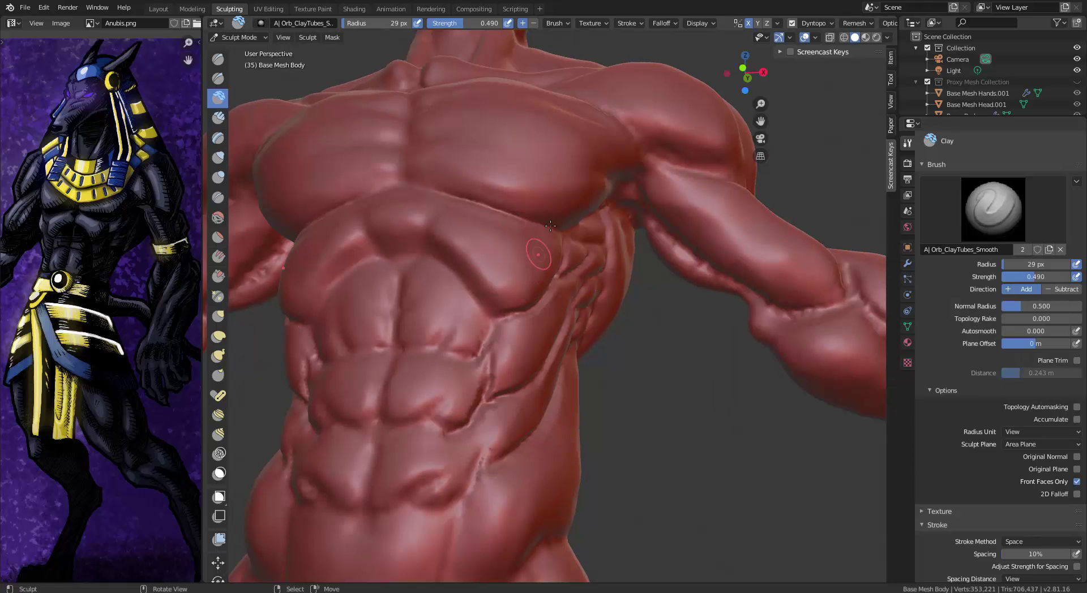
pyautogui.moveTo(550, 226); pyautogui.dragTo(566, 184, button='middle')
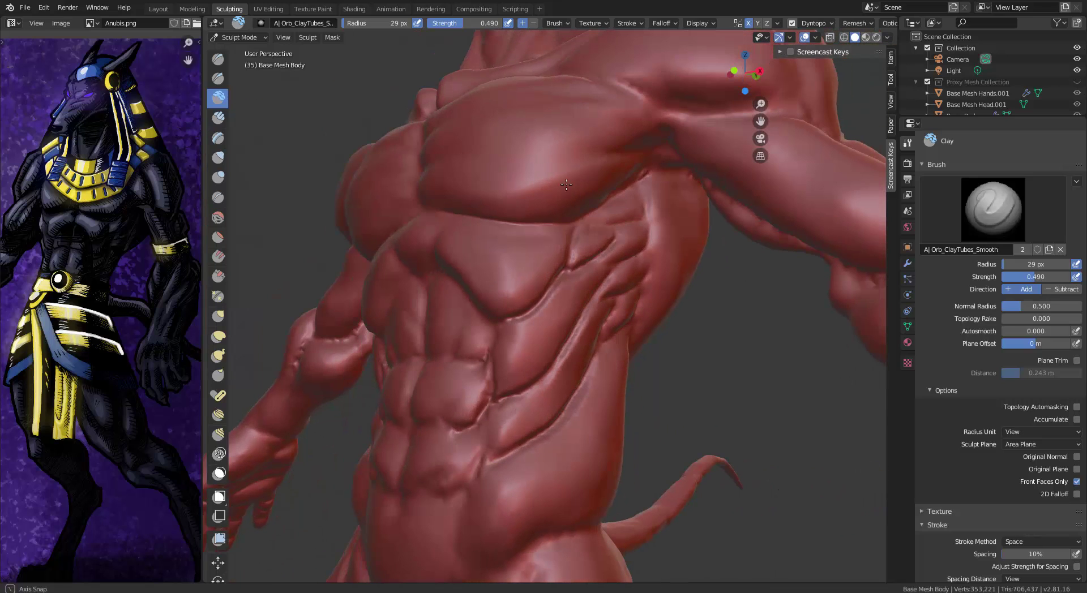
pyautogui.moveTo(612, 166)
pyautogui.mouseDown()
pyautogui.moveTo(576, 193)
pyautogui.moveTo(549, 195)
pyautogui.moveTo(447, 180)
pyautogui.moveTo(445, 164)
pyautogui.mouseUp()
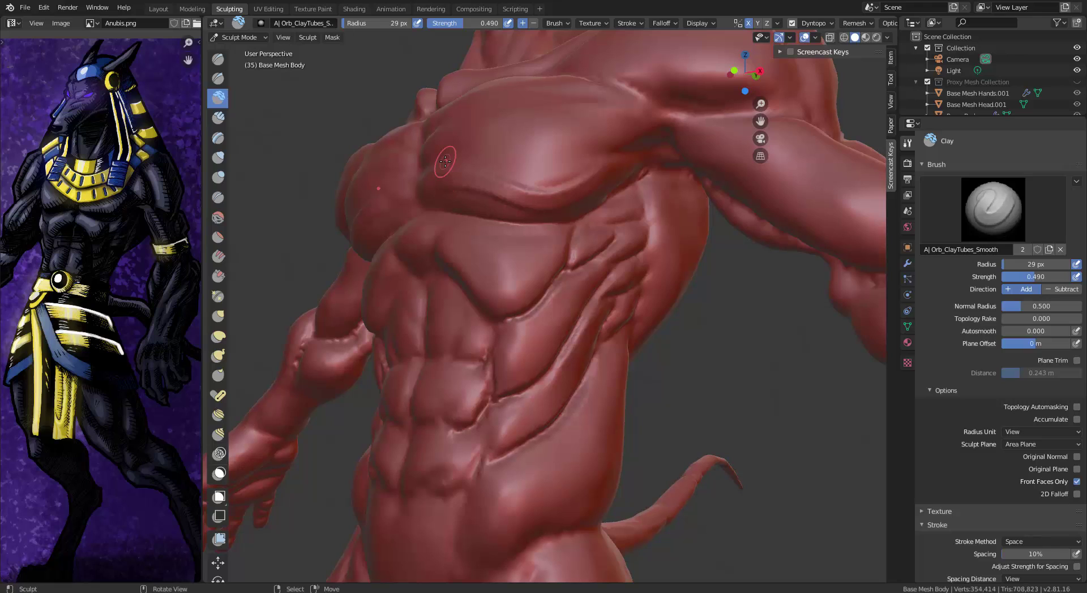
pyautogui.hotkey('ctrl', 'z')
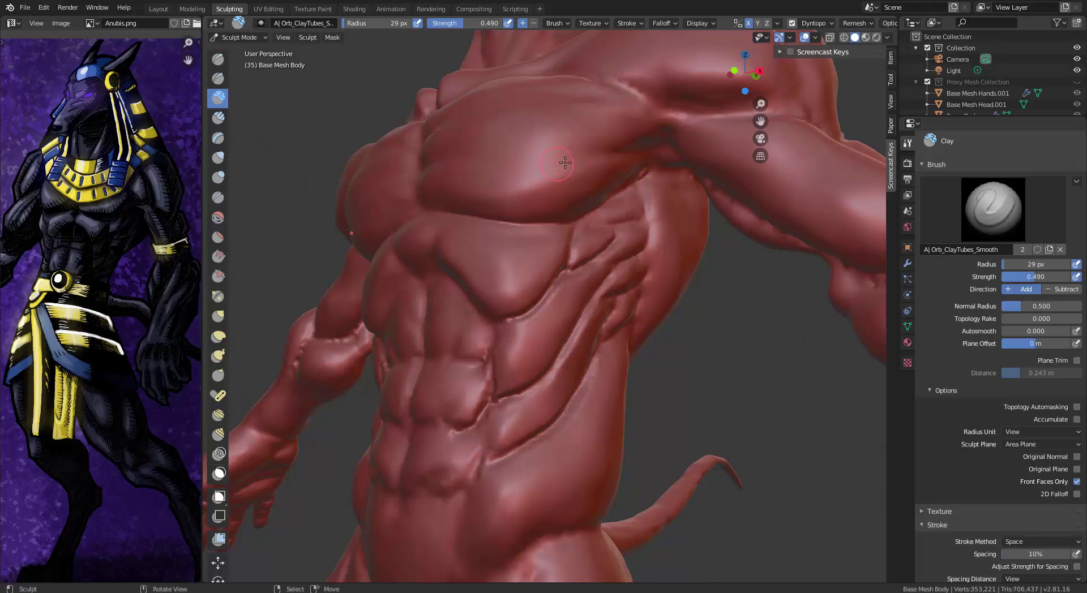
# Try carving the lower pectoral from the armpit inward with A| Orb_ClayTubes_Smooth at 71 px
pyautogui.press('f')
pyautogui.click(600, 167)
pyautogui.moveTo(643, 166)
pyautogui.keyDown('ctrl'); pyautogui.mouseDown()
pyautogui.moveTo(614, 184)
pyautogui.moveTo(637, 165)
pyautogui.moveTo(529, 195)
pyautogui.moveTo(435, 184)
pyautogui.moveTo(441, 221)
pyautogui.moveTo(471, 230)
pyautogui.moveTo(497, 210)
pyautogui.moveTo(595, 187)
pyautogui.moveTo(538, 200)
pyautogui.moveTo(442, 191)
pyautogui.mouseUp(); pyautogui.keyUp('ctrl')
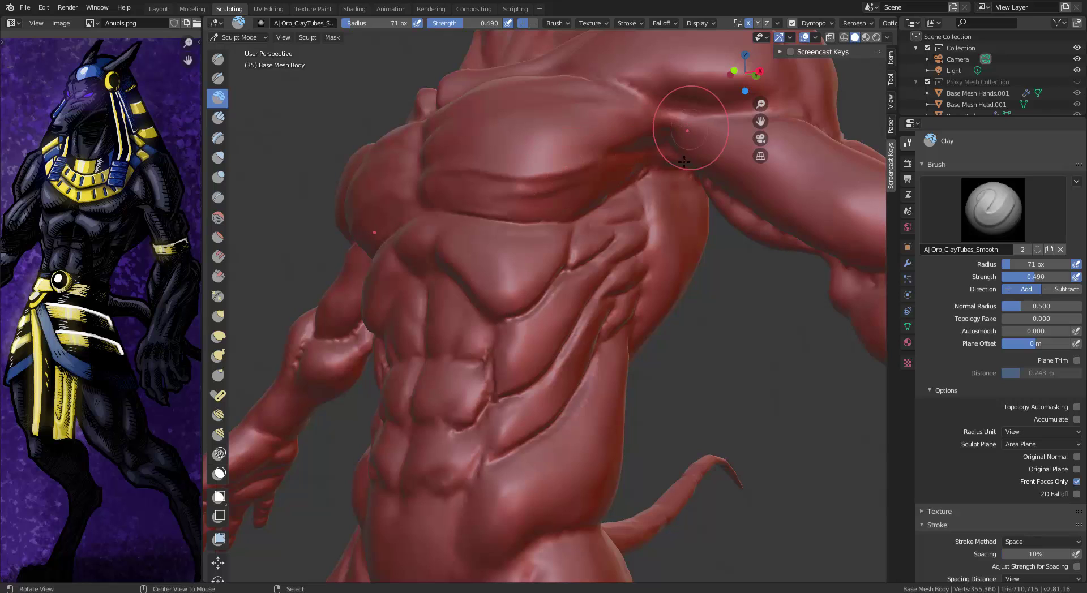
pyautogui.moveTo(692, 131); pyautogui.dragTo(732, 141, button='middle')
pyautogui.moveTo(683, 121)
pyautogui.mouseDown()
pyautogui.moveTo(594, 110)
pyautogui.moveTo(570, 177)
pyautogui.moveTo(476, 149)
pyautogui.moveTo(408, 156)
pyautogui.moveTo(536, 182)
pyautogui.mouseUp()
pyautogui.moveTo(613, 165); pyautogui.dragTo(629, 160)
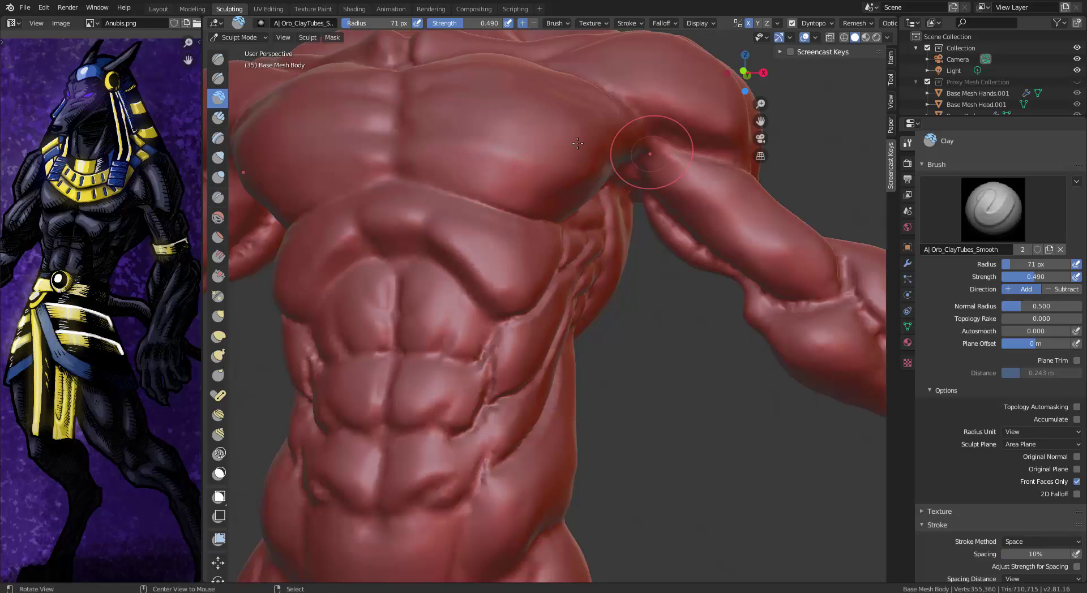
pyautogui.moveTo(643, 158); pyautogui.dragTo(576, 182, button='middle')
pyautogui.moveTo(575, 182)
pyautogui.mouseDown()
pyautogui.moveTo(537, 181)
pyautogui.moveTo(563, 189)
pyautogui.mouseUp()
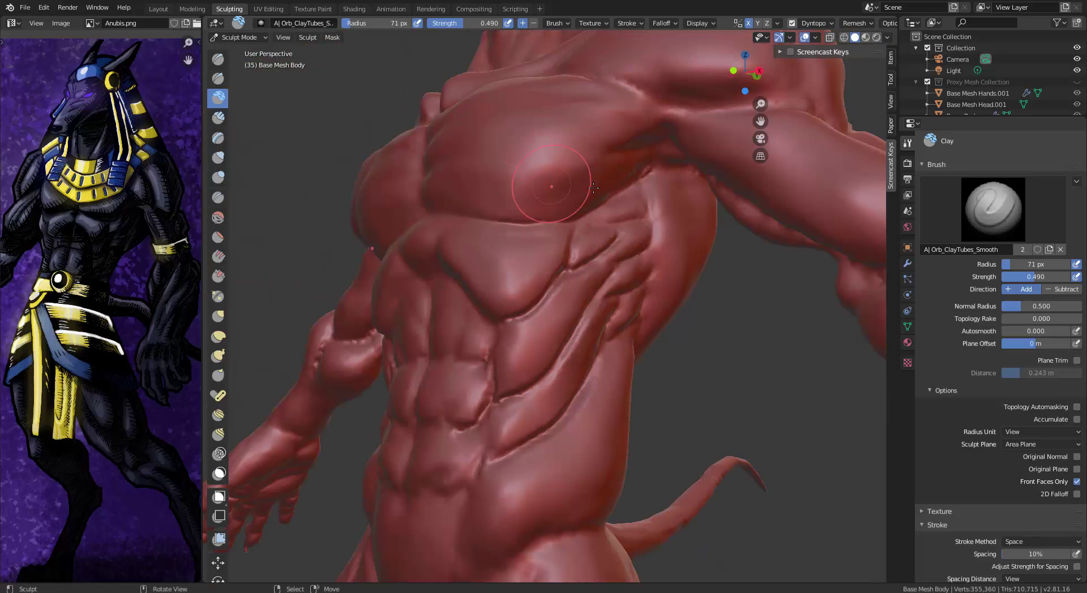
pyautogui.moveTo(623, 164); pyautogui.dragTo(643, 219, button='middle')
pyautogui.moveTo(547, 219)
pyautogui.keyDown('alt'); pyautogui.mouseDown()
pyautogui.moveTo(510, 206)
pyautogui.moveTo(557, 218)
pyautogui.moveTo(527, 213)
pyautogui.mouseUp(); pyautogui.keyUp('alt')
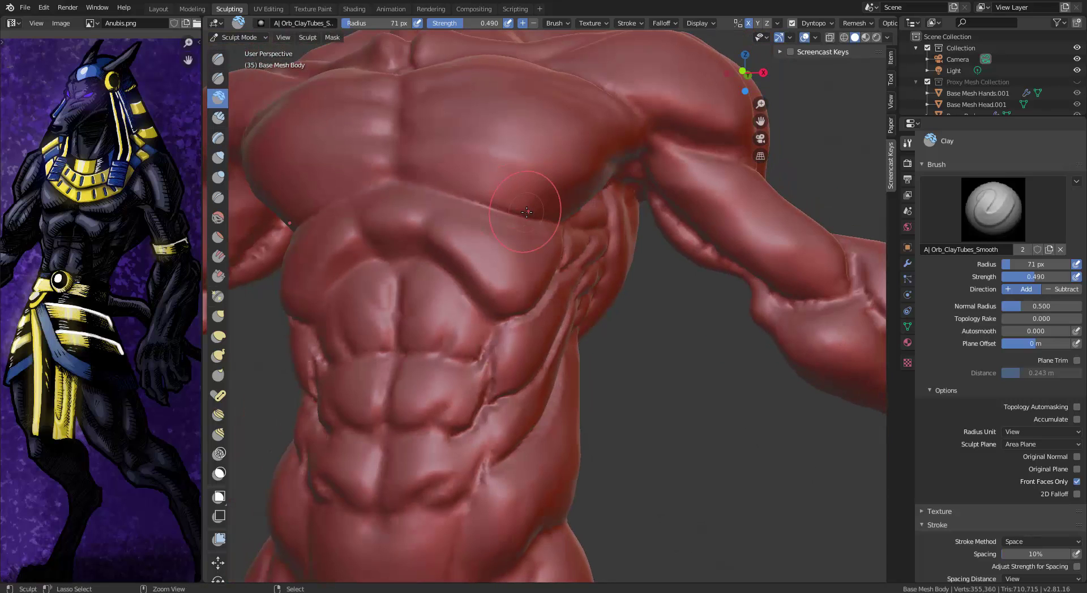
# Undo the clay strokes on the lower pectoral
pyautogui.moveTo(453, 196); pyautogui.dragTo(527, 212)
pyautogui.hotkey('ctrl', 'z')
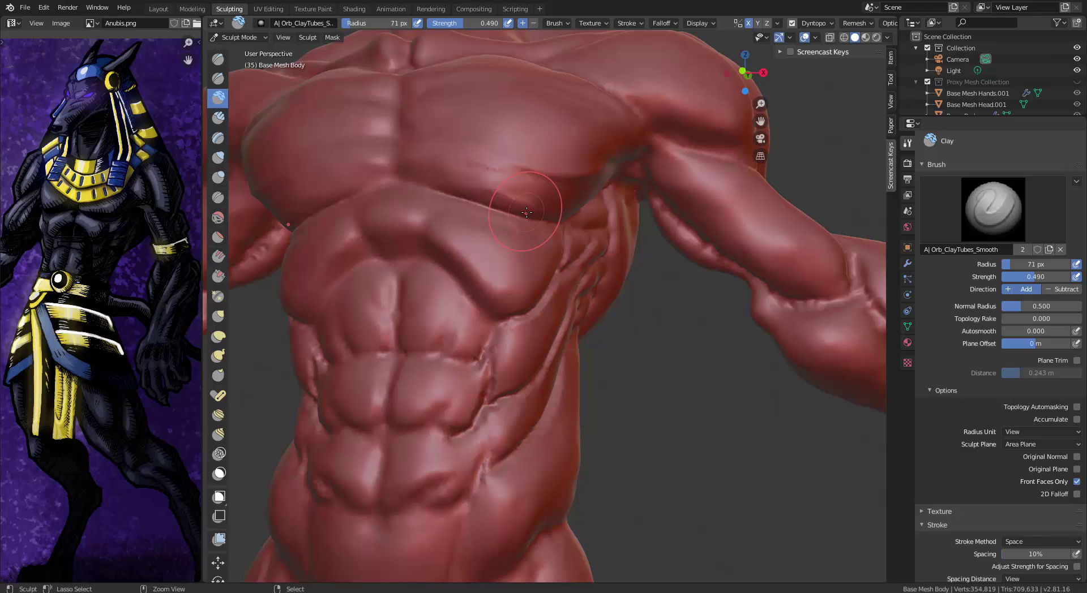
pyautogui.hotkey('ctrl', 'z')
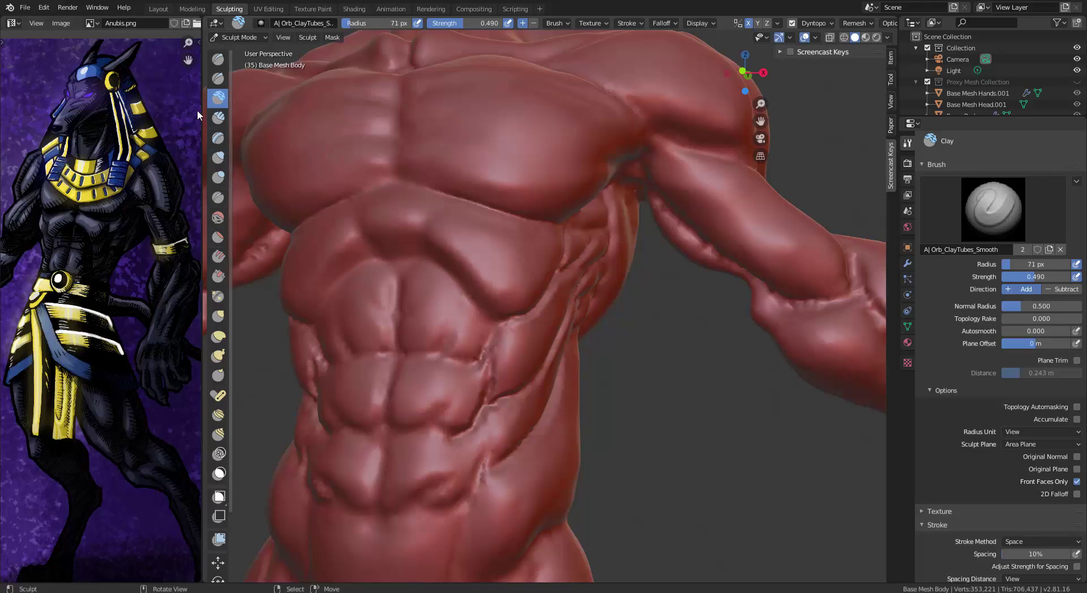
# Look through the brushes available for the Draw Sharp, Inflate, Smooth, Flatten and Fill tools
pyautogui.click(219, 78)
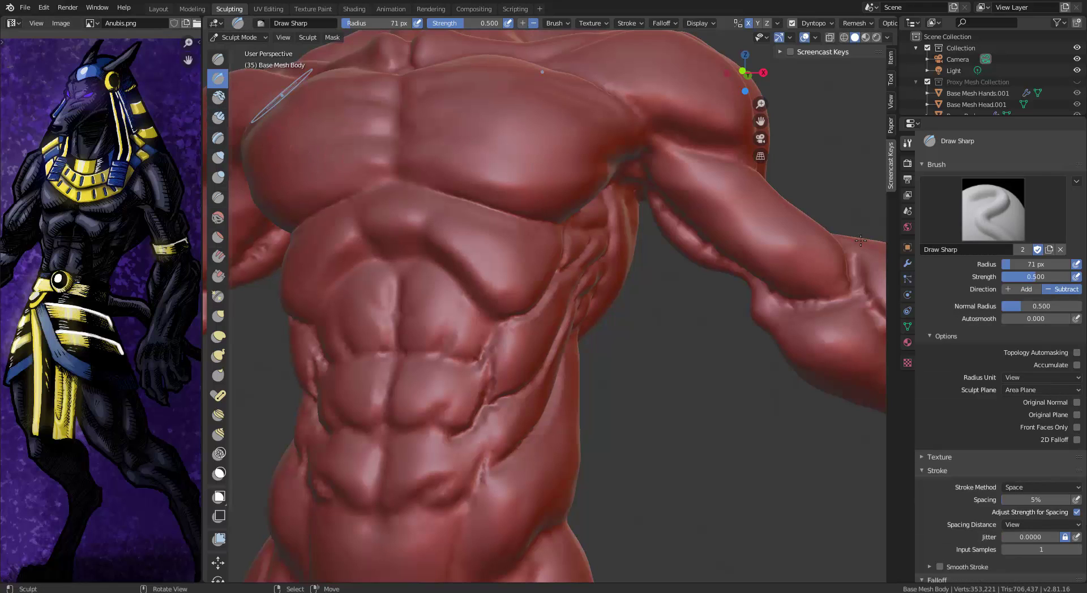
pyautogui.click(965, 224)
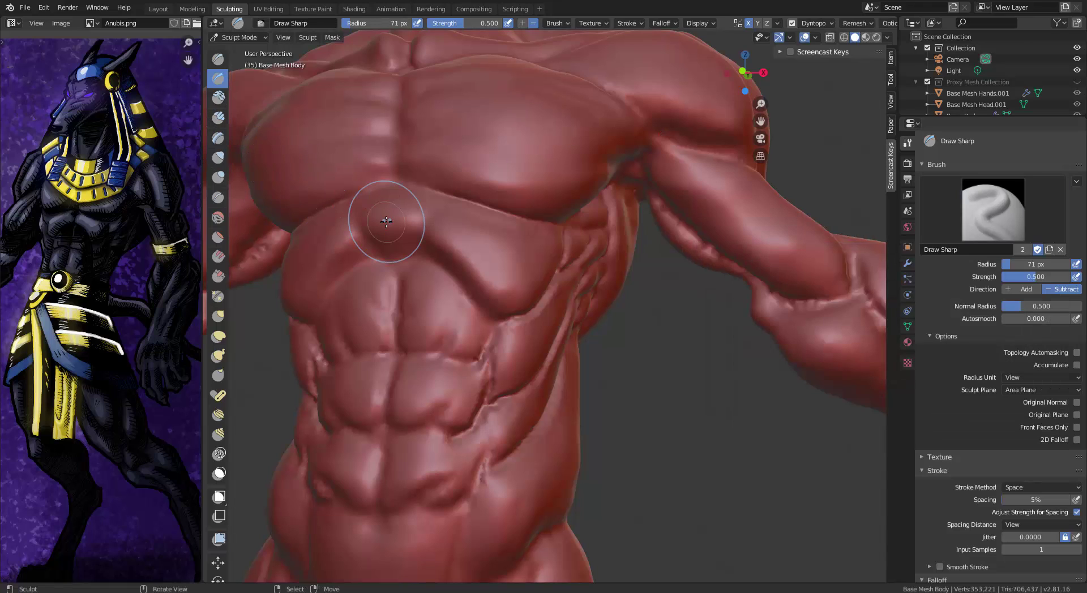
pyautogui.moveTo(491, 285)
pyautogui.mouseDown(button='middle')
pyautogui.moveTo(517, 266)
pyautogui.moveTo(396, 283)
pyautogui.mouseUp(button='middle')
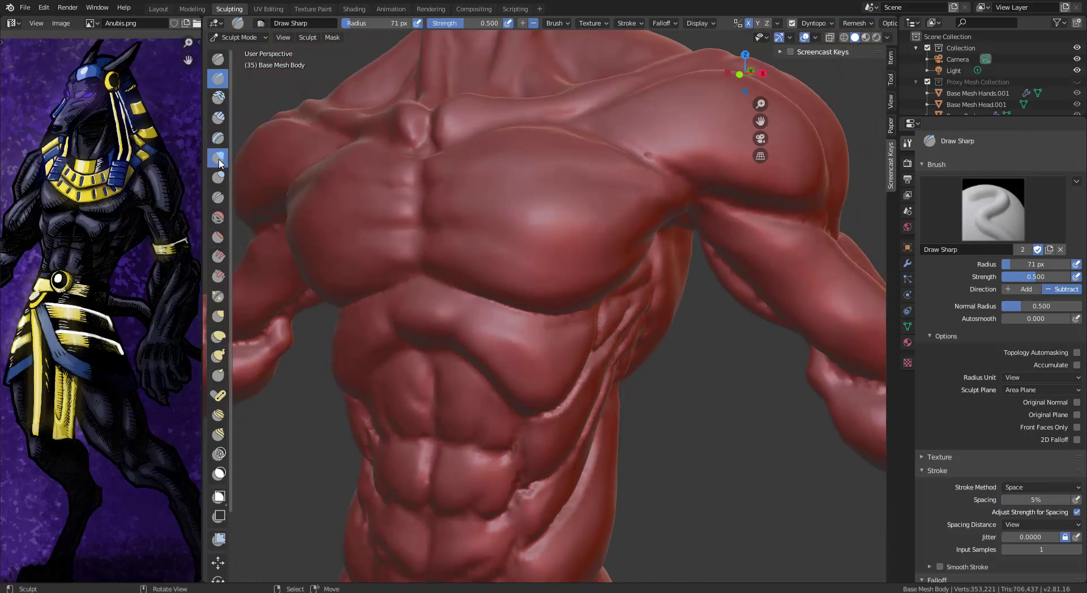
pyautogui.click(218, 161)
pyautogui.click(994, 209)
pyautogui.click(218, 198)
pyautogui.click(219, 217)
pyautogui.click(993, 209)
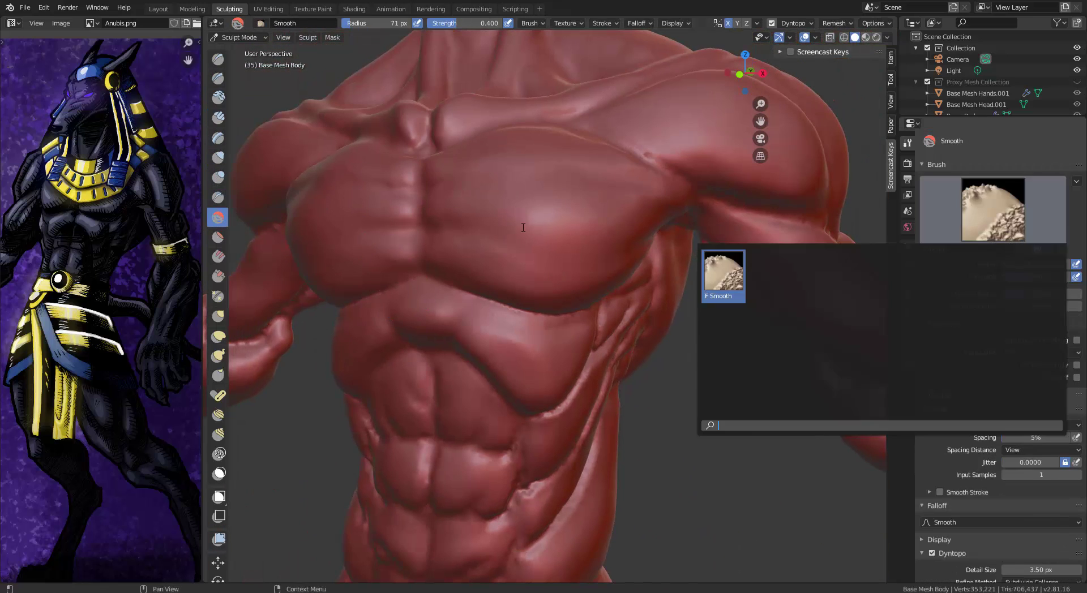
pyautogui.click(218, 238)
pyautogui.click(985, 210)
pyautogui.click(219, 257)
pyautogui.click(986, 210)
# Activate the Scrape tool and choose A|Orb_Flatten_EdgeProtect as its brush
pyautogui.click(219, 276)
pyautogui.click(985, 210)
pyautogui.click(769, 276)
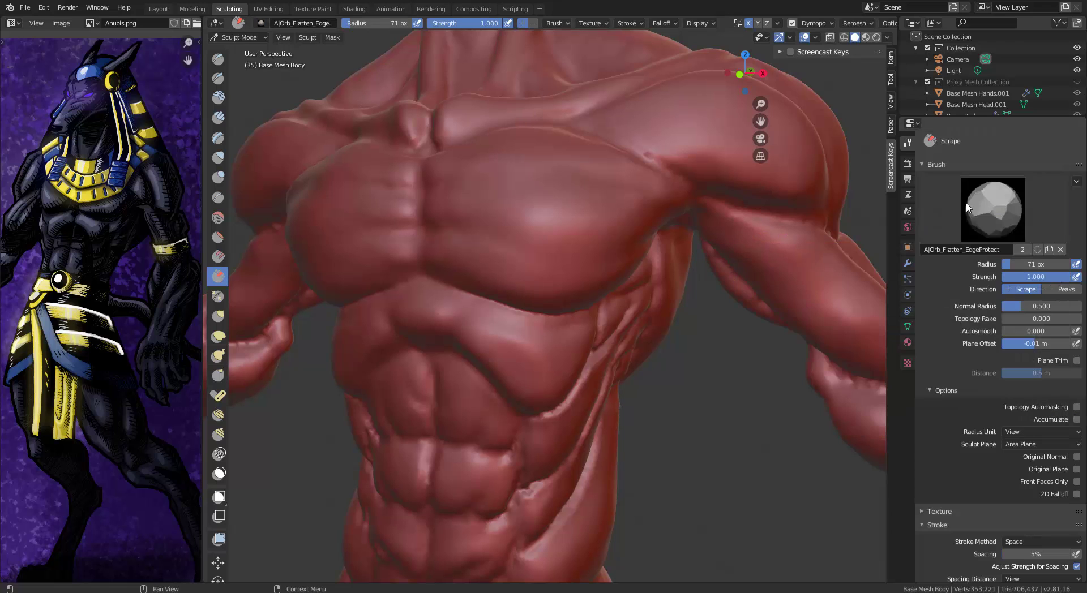
# Try flattening the outer pectoral and the area near the armpit with the scrape brush at 135 px, and undo it
pyautogui.press('f')
pyautogui.click(651, 233)
pyautogui.moveTo(599, 230)
pyautogui.mouseDown()
pyautogui.moveTo(682, 194)
pyautogui.moveTo(715, 241)
pyautogui.mouseUp()
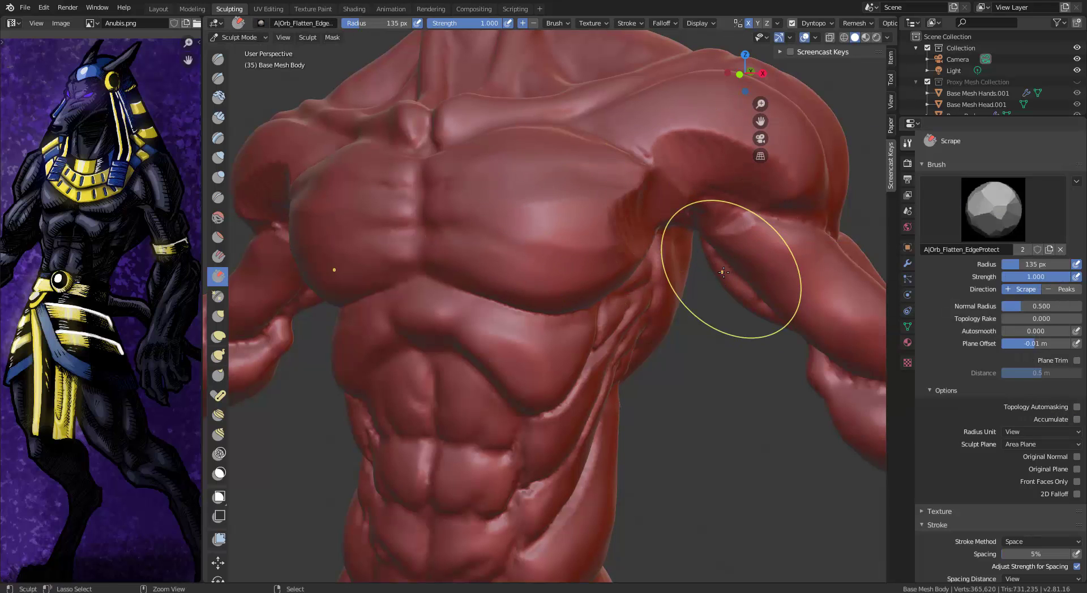
pyautogui.hotkey('ctrl', 'z')
pyautogui.moveTo(724, 272)
pyautogui.mouseDown(button='middle')
pyautogui.moveTo(703, 250)
pyautogui.moveTo(628, 250)
pyautogui.mouseUp(button='middle')
pyautogui.moveTo(623, 256)
pyautogui.mouseDown()
pyautogui.moveTo(531, 267)
pyautogui.moveTo(646, 261)
pyautogui.mouseUp()
pyautogui.moveTo(589, 252)
pyautogui.mouseDown(button='middle')
pyautogui.moveTo(637, 301)
pyautogui.moveTo(627, 252)
pyautogui.mouseUp(button='middle')
pyautogui.hotkey('ctrl', 'z')
# Flatten the outer pectoral edge and the diagonal side muscles with A|Orb_Flatten_EdgeProtect at 56 px
pyautogui.press('f')
pyautogui.click(517, 190)
pyautogui.moveTo(625, 253)
pyautogui.mouseDown()
pyautogui.moveTo(538, 265)
pyautogui.moveTo(597, 267)
pyautogui.mouseUp()
pyautogui.moveTo(597, 266); pyautogui.dragTo(580, 294, button='middle')
pyautogui.moveTo(580, 388); pyautogui.dragTo(541, 425)
# Flatten the surface beside the diagonal crease of the rib muscle below the pectoral with A|Orb_Flatten_EdgeProtect at 41 px
pyautogui.keyDown('ctrl'); pyautogui.moveTo(542, 425); pyautogui.dragTo(631, 277, button='middle'); pyautogui.keyUp('ctrl')
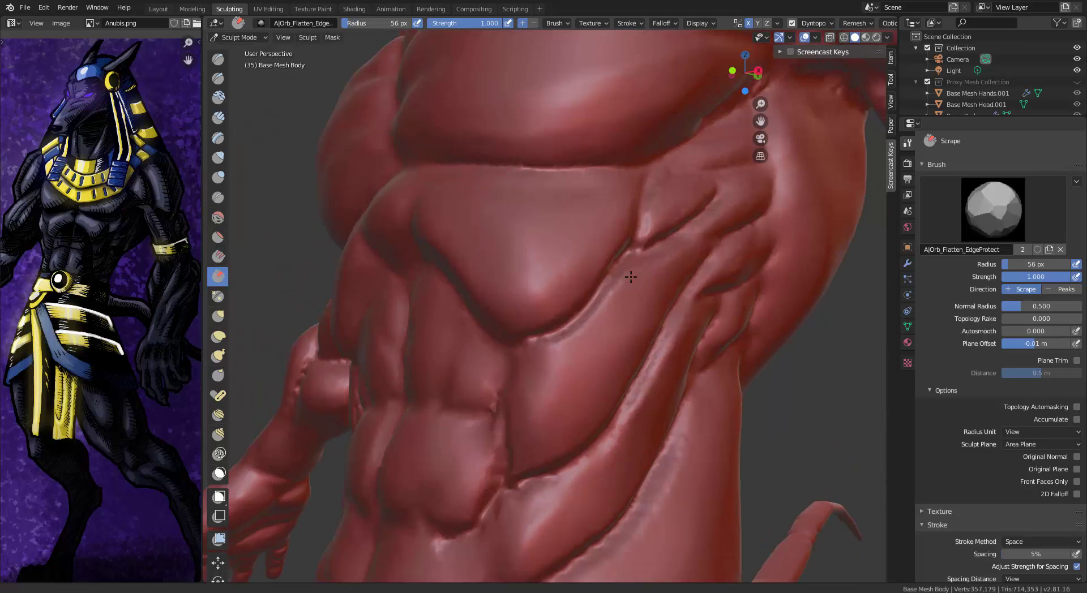
pyautogui.press('f')
pyautogui.click(630, 271)
pyautogui.press('f')
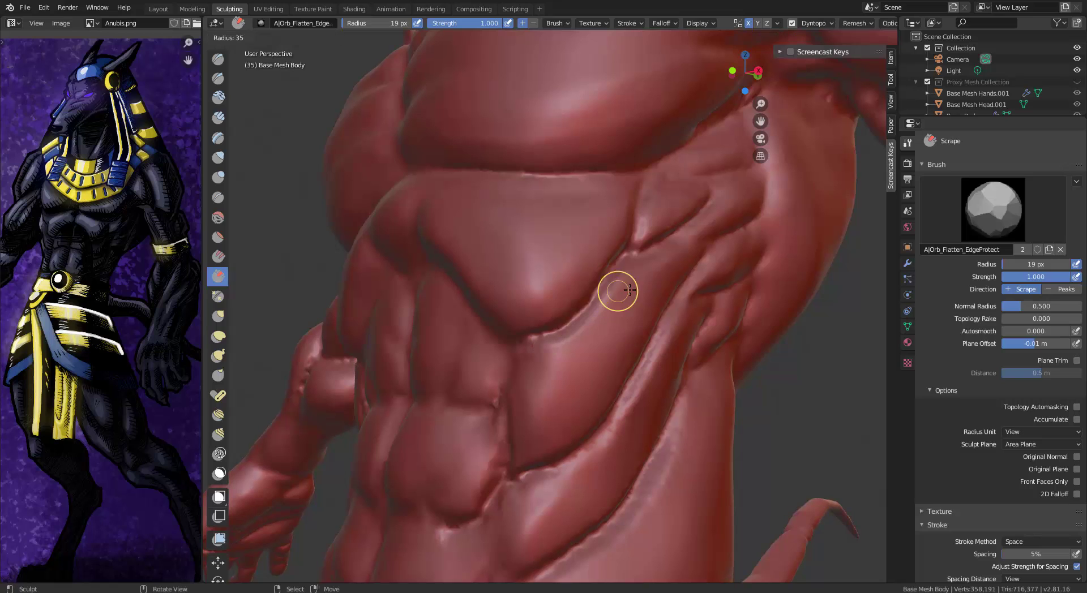
pyautogui.click(641, 291)
pyautogui.moveTo(620, 283); pyautogui.dragTo(549, 333)
pyautogui.moveTo(618, 256); pyautogui.dragTo(548, 325)
pyautogui.moveTo(676, 272); pyautogui.dragTo(710, 257, button='middle')
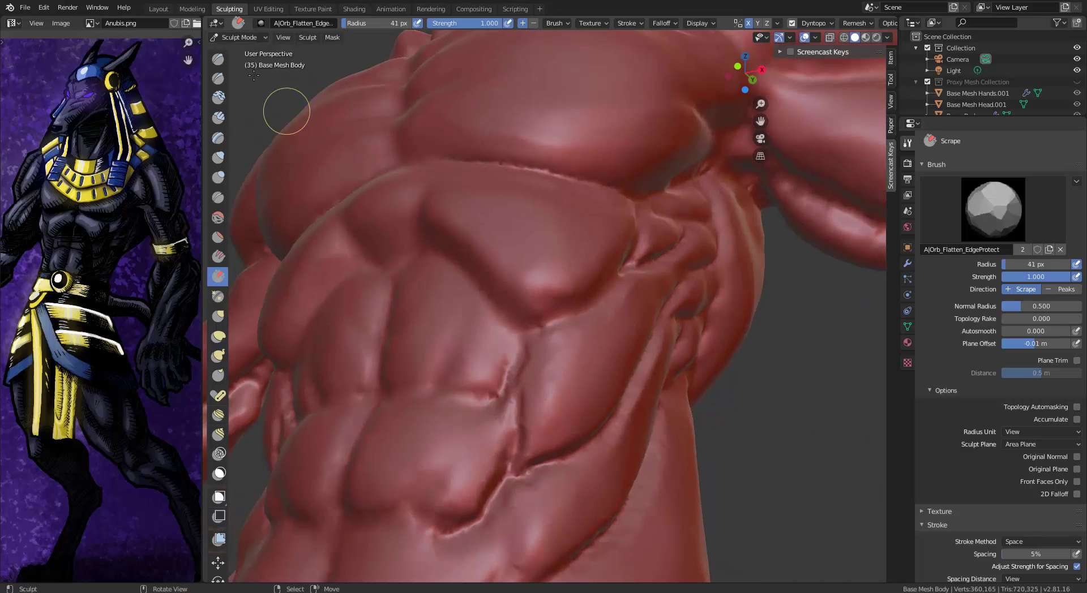
# Activate the Clay tool with A|Orb_ClayTubes_Smooth as its brush, after trying Clay Strips and Layer
pyautogui.click(219, 117)
pyautogui.click(994, 210)
pyautogui.click(218, 139)
pyautogui.click(994, 210)
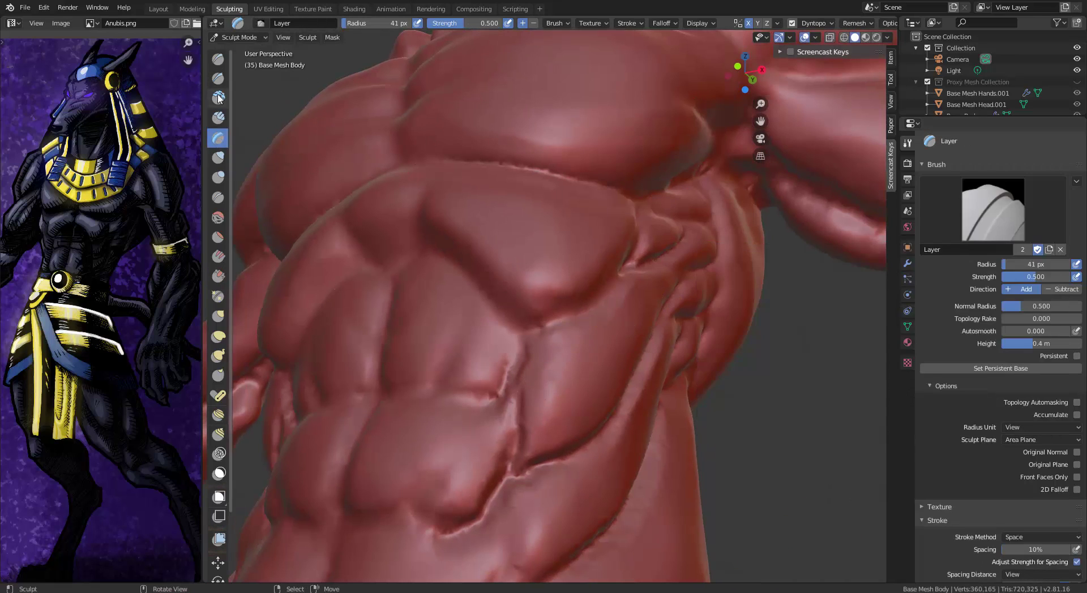
pyautogui.click(218, 99)
pyautogui.click(994, 210)
# Build up the muscle volume on the front and outer thigh with A|Orb_ClayTubes_Smooth at 41 px
pyautogui.moveTo(646, 272); pyautogui.dragTo(638, 317, button='middle')
pyautogui.scroll(-4, 623, 340)
pyautogui.keyDown('shift'); pyautogui.moveTo(595, 526); pyautogui.dragTo(608, 350, button='middle'); pyautogui.keyUp('shift')
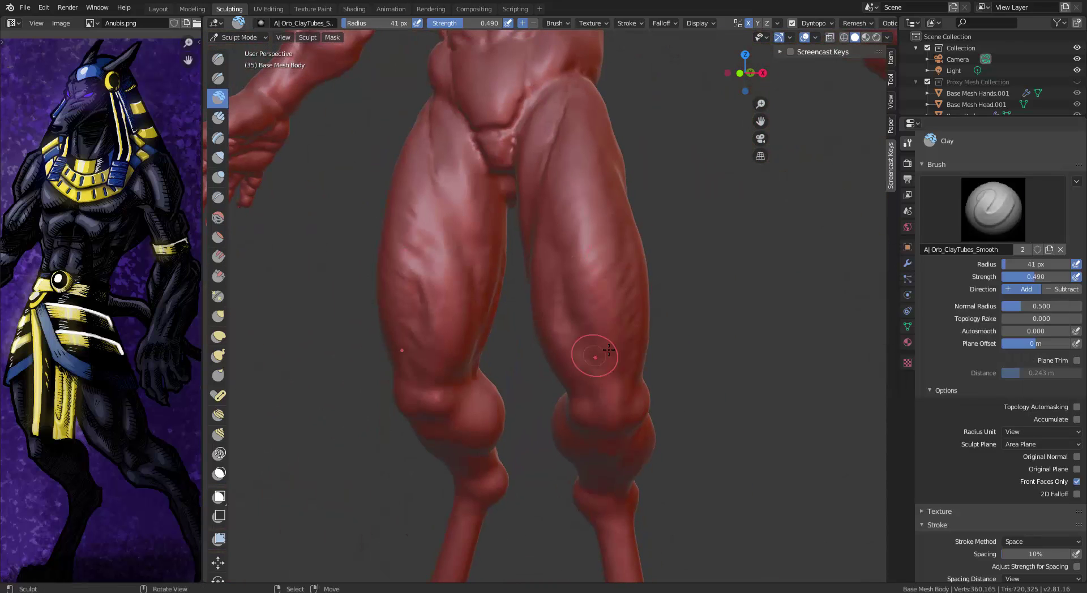
pyautogui.moveTo(608, 350); pyautogui.dragTo(565, 151)
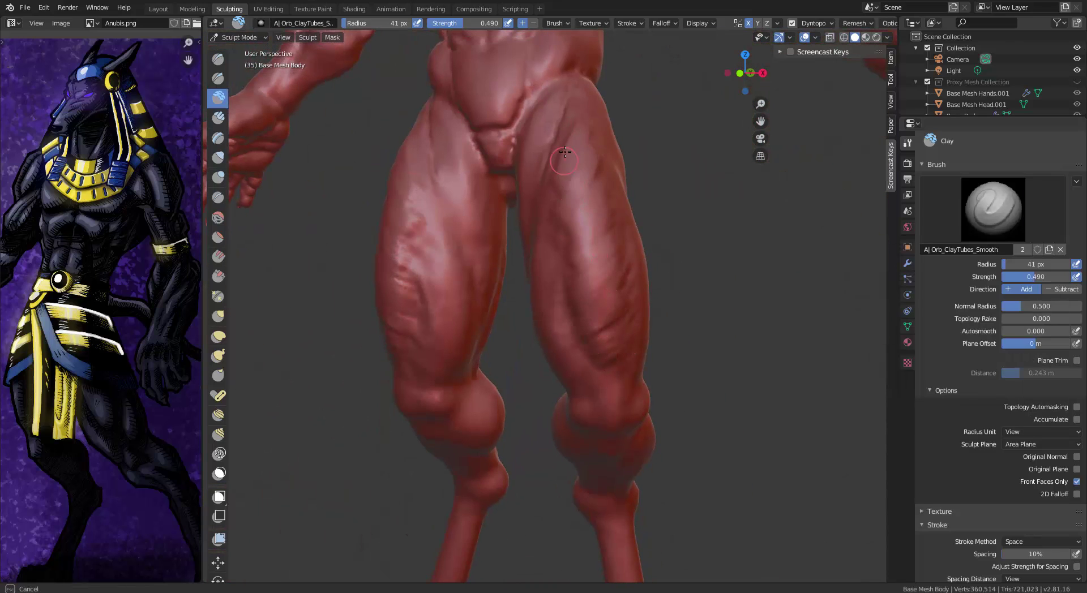
pyautogui.moveTo(565, 151); pyautogui.dragTo(476, 127, button='middle')
pyautogui.moveTo(558, 184); pyautogui.dragTo(570, 308)
pyautogui.keyDown('shift'); pyautogui.moveTo(583, 358); pyautogui.dragTo(610, 385, button='middle'); pyautogui.keyUp('shift')
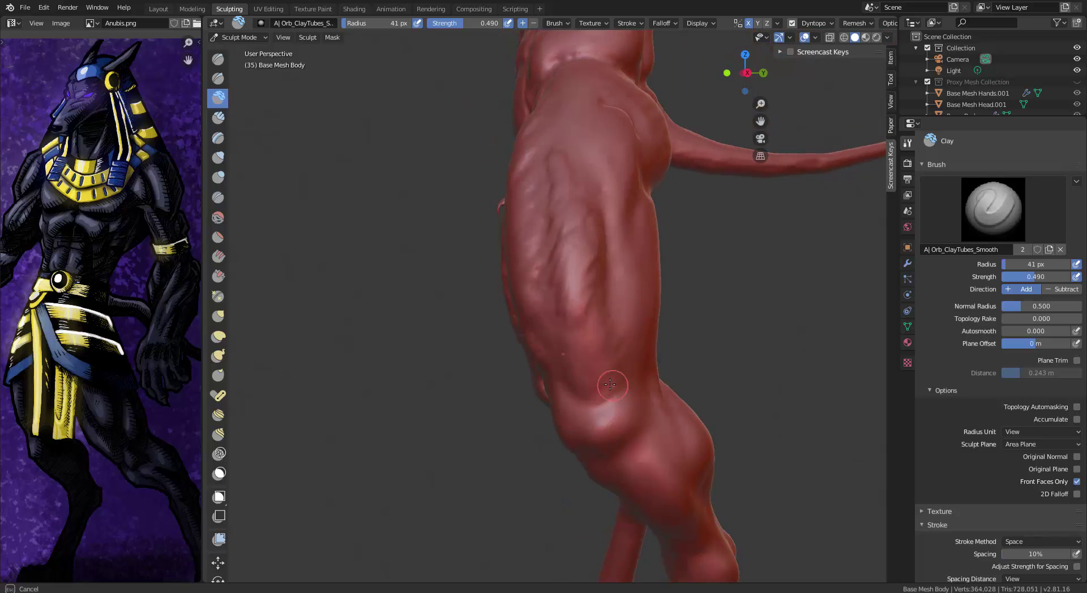
pyautogui.moveTo(610, 384)
pyautogui.mouseDown()
pyautogui.moveTo(571, 334)
pyautogui.moveTo(563, 195)
pyautogui.mouseUp()
pyautogui.moveTo(563, 195)
pyautogui.mouseDown(button='middle')
pyautogui.moveTo(570, 378)
pyautogui.moveTo(649, 300)
pyautogui.mouseUp(button='middle')
# Carve the long outer thigh crease down to the knee with the Draw brush A|Orb_Curve at 17 px, subtracting at strength 0.350
pyautogui.press('x')
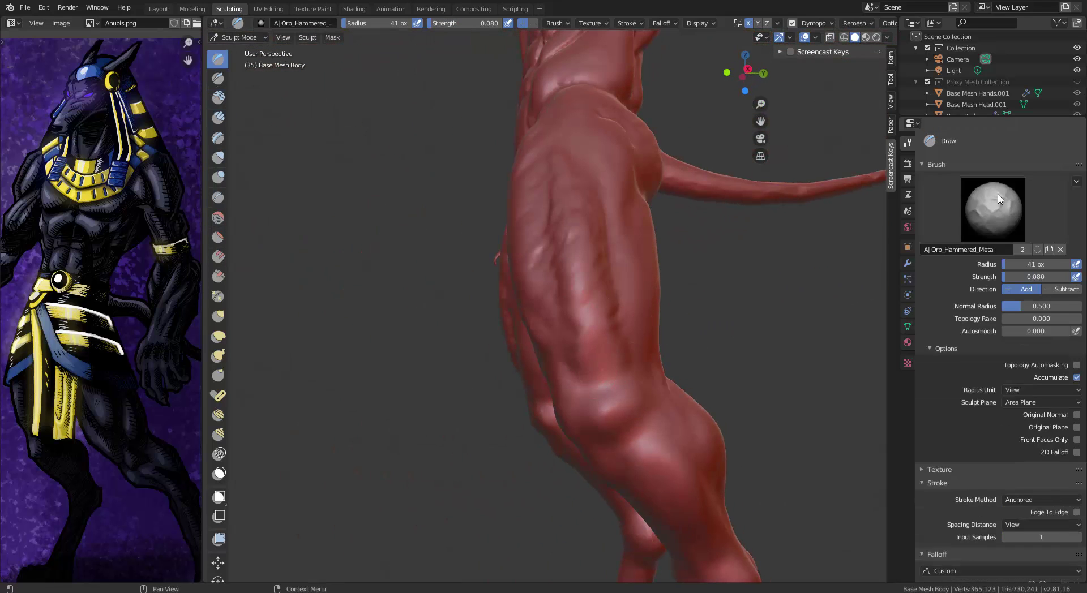
pyautogui.moveTo(608, 259); pyautogui.dragTo(586, 396)
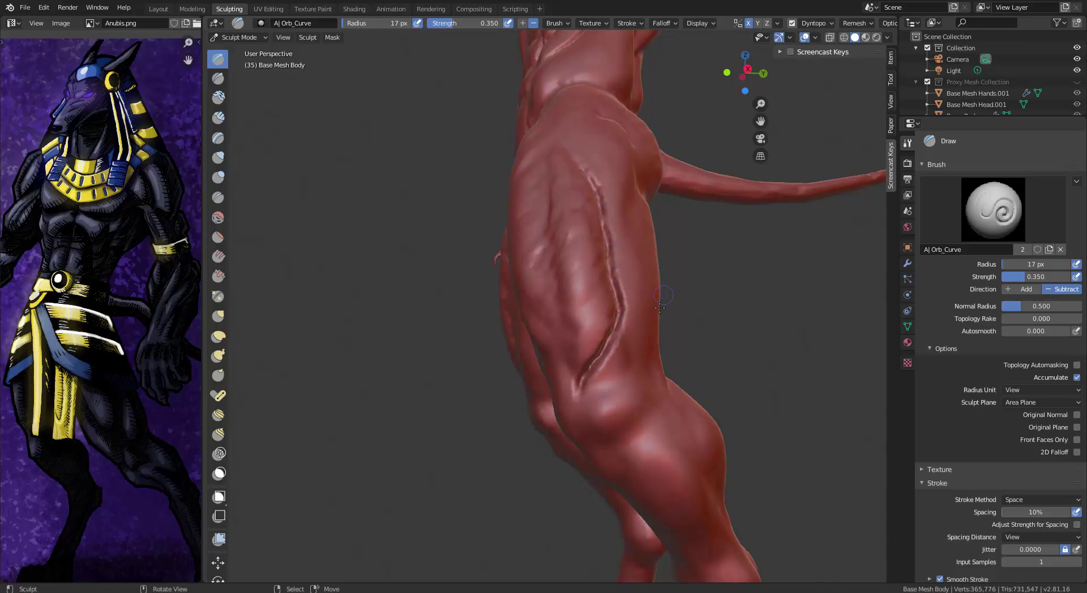
pyautogui.moveTo(587, 397); pyautogui.dragTo(537, 117, button='middle')
pyautogui.moveTo(578, 213); pyautogui.dragTo(589, 259)
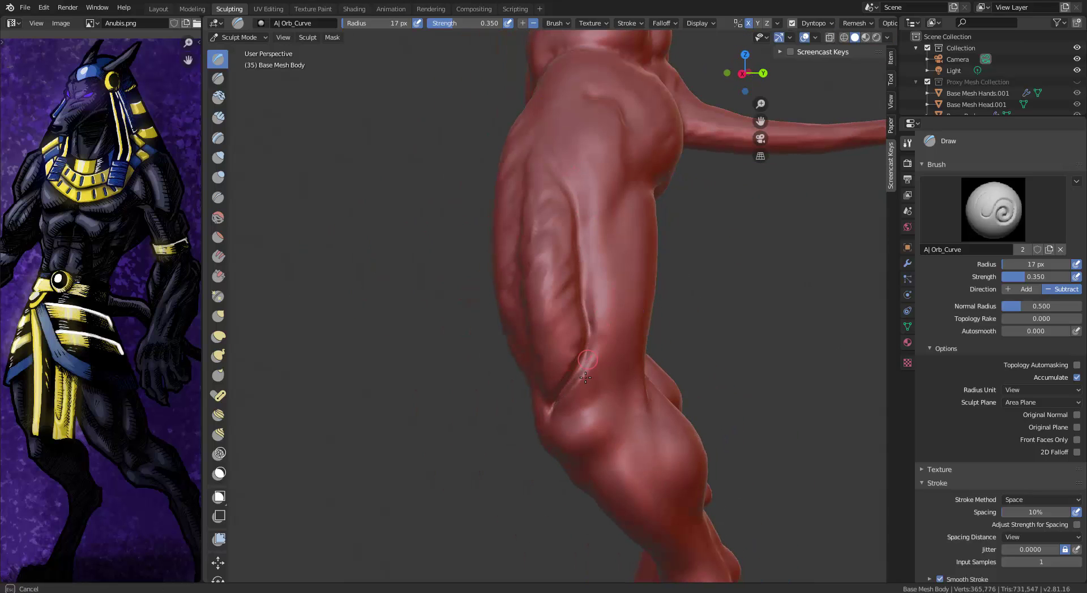
pyautogui.moveTo(586, 377); pyautogui.dragTo(568, 399)
pyautogui.moveTo(568, 400)
pyautogui.mouseDown(button='middle')
pyautogui.moveTo(510, 317)
pyautogui.moveTo(533, 165)
pyautogui.mouseUp(button='middle')
# Set A|Orb_Curve to 19 px and strength 0.173 and carve muscle lines down the front of the thigh
pyautogui.press('f')
pyautogui.click(579, 165)
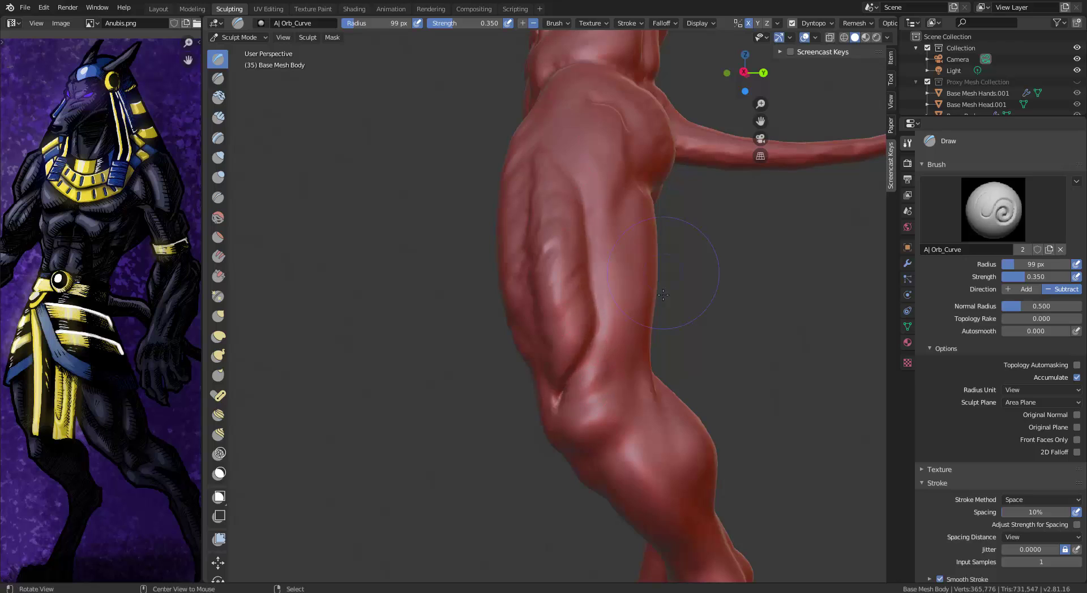
pyautogui.keyDown('alt'); pyautogui.moveTo(663, 295); pyautogui.dragTo(737, 311); pyautogui.keyUp('alt')
pyautogui.moveTo(1028, 277); pyautogui.dragTo(1015, 276)
pyautogui.press('f')
pyautogui.click(566, 165)
pyautogui.keyDown('alt'); pyautogui.keyDown('shift'); pyautogui.moveTo(600, 173); pyautogui.dragTo(582, 110); pyautogui.keyUp('shift'); pyautogui.keyUp('alt')
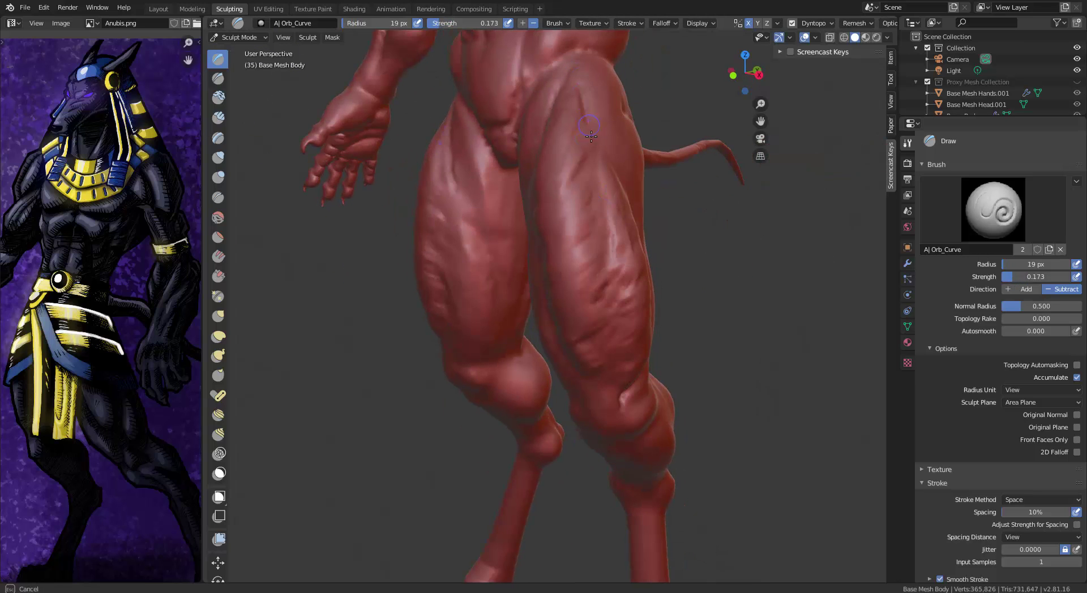
pyautogui.moveTo(590, 136); pyautogui.dragTo(596, 205, button='middle')
pyautogui.moveTo(605, 353)
pyautogui.mouseDown(button='middle')
pyautogui.moveTo(600, 382)
pyautogui.moveTo(566, 405)
pyautogui.mouseUp(button='middle')
# Carve the inner thigh line and outline the lower ends of the thigh muscles above the knee with A|Orb_Curve
pyautogui.moveTo(561, 136); pyautogui.dragTo(566, 178)
pyautogui.moveTo(566, 179); pyautogui.dragTo(598, 156, button='middle')
pyautogui.moveTo(569, 187); pyautogui.dragTo(550, 241)
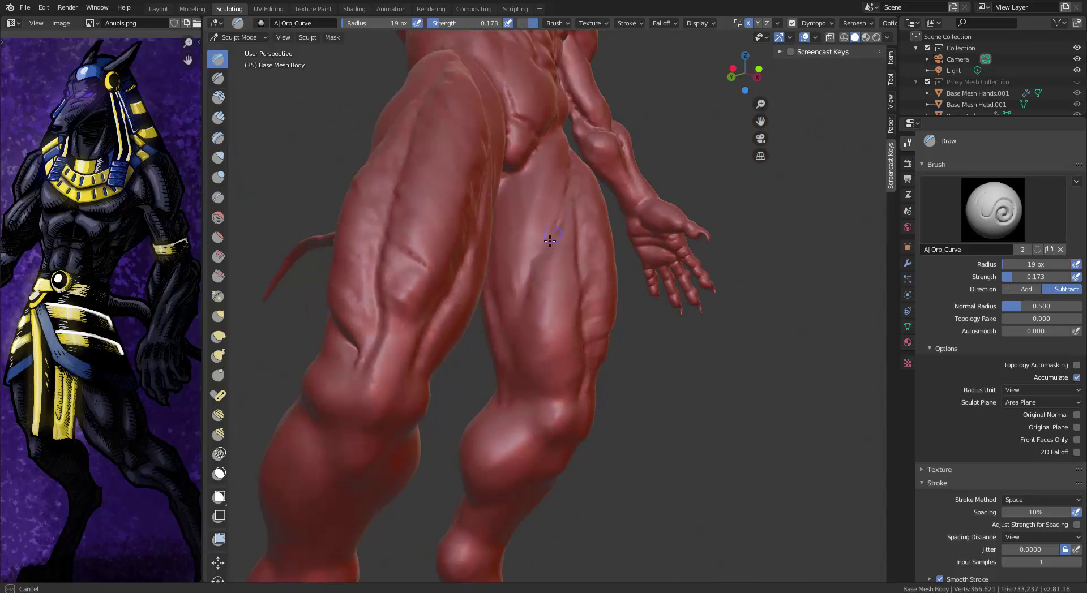
pyautogui.moveTo(532, 386); pyautogui.dragTo(573, 394)
pyautogui.moveTo(573, 394); pyautogui.dragTo(601, 368, button='middle')
pyautogui.moveTo(575, 379); pyautogui.dragTo(586, 394)
pyautogui.moveTo(586, 394)
pyautogui.mouseDown(button='middle')
pyautogui.moveTo(572, 362)
pyautogui.moveTo(606, 317)
pyautogui.mouseUp(button='middle')
pyautogui.moveTo(597, 328); pyautogui.dragTo(591, 364)
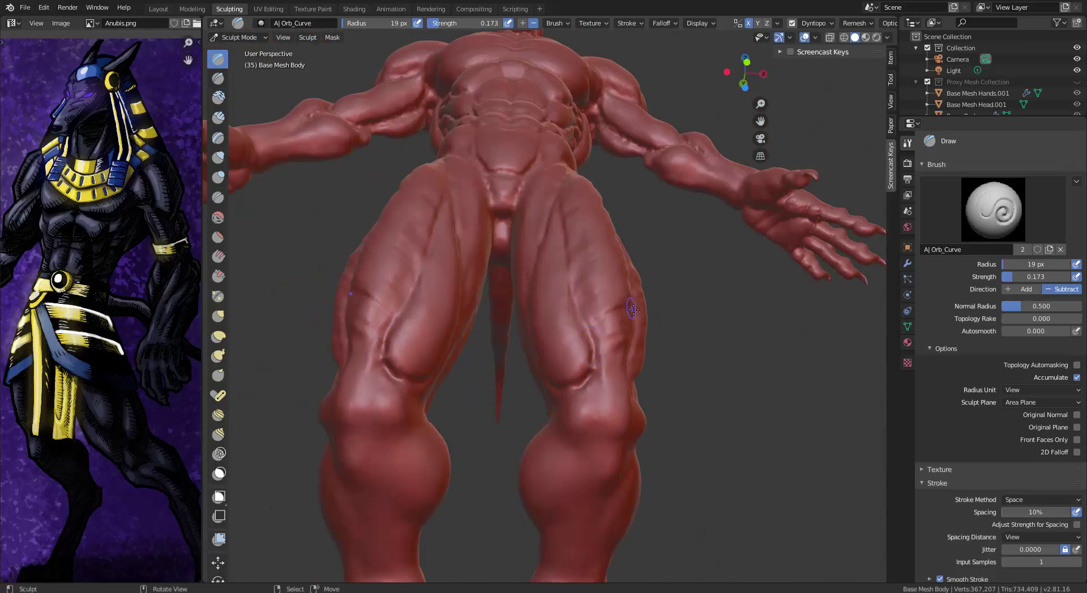
pyautogui.moveTo(626, 308); pyautogui.dragTo(679, 337, button='middle')
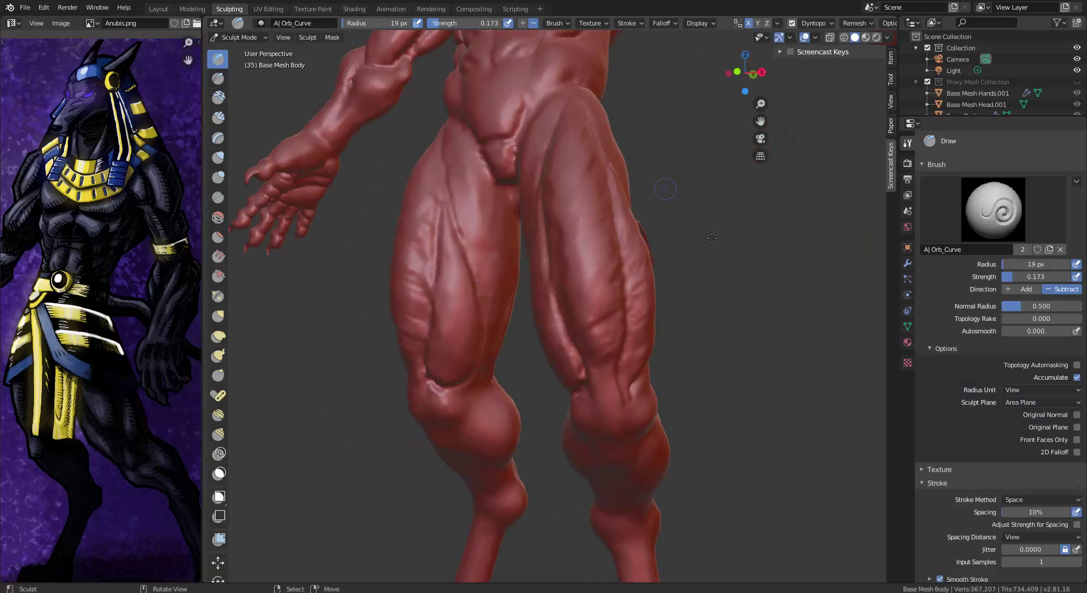
# Flatten the front and inner thigh muscles with the Scrape brush A|Orb_Flatten_EdgeProtect at 48 px
pyautogui.scroll(-3, 567, 253)
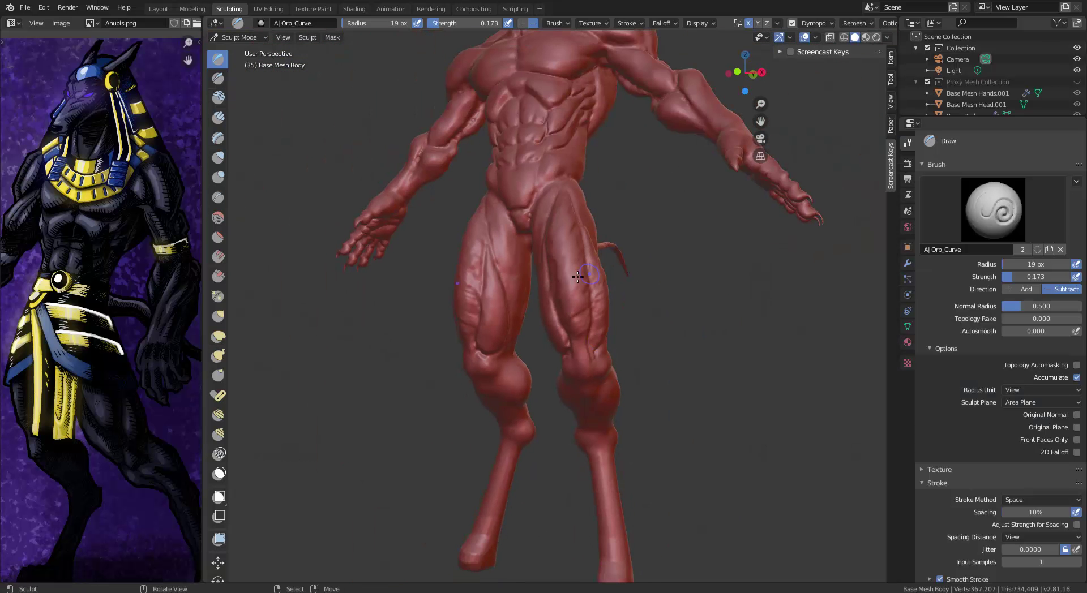
pyautogui.moveTo(569, 248)
pyautogui.mouseDown(button='middle')
pyautogui.moveTo(522, 254)
pyautogui.moveTo(535, 348)
pyautogui.moveTo(636, 199)
pyautogui.moveTo(618, 282)
pyautogui.moveTo(568, 223)
pyautogui.moveTo(609, 221)
pyautogui.mouseUp(button='middle')
pyautogui.scroll(4, 568, 223)
pyautogui.click(218, 276)
pyautogui.press('f')
pyautogui.click(535, 253)
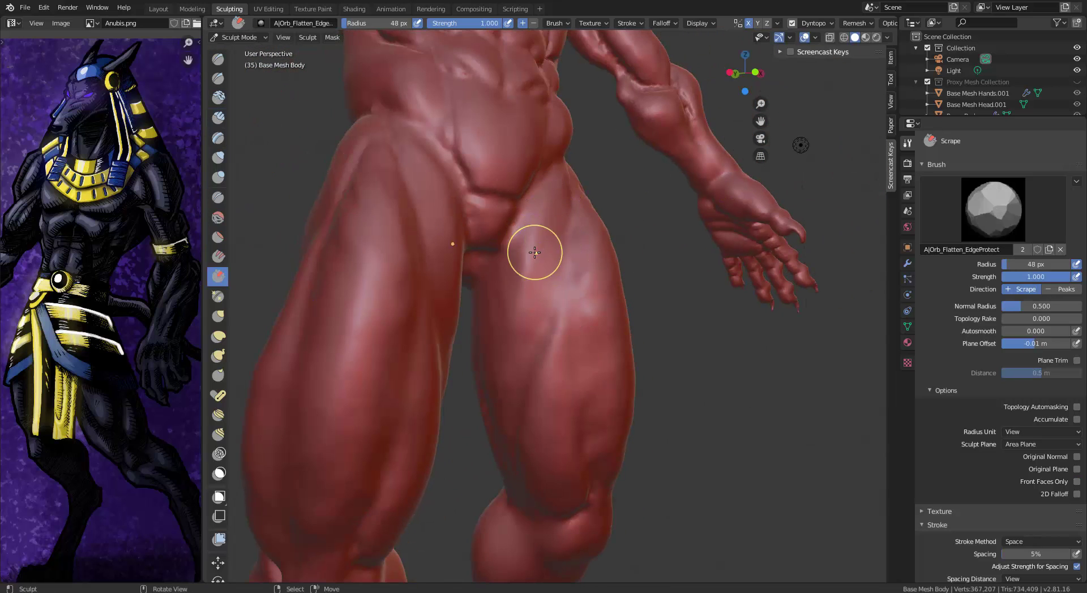
pyautogui.moveTo(594, 184); pyautogui.dragTo(509, 195, button='middle')
pyautogui.scroll(-2, 509, 195)
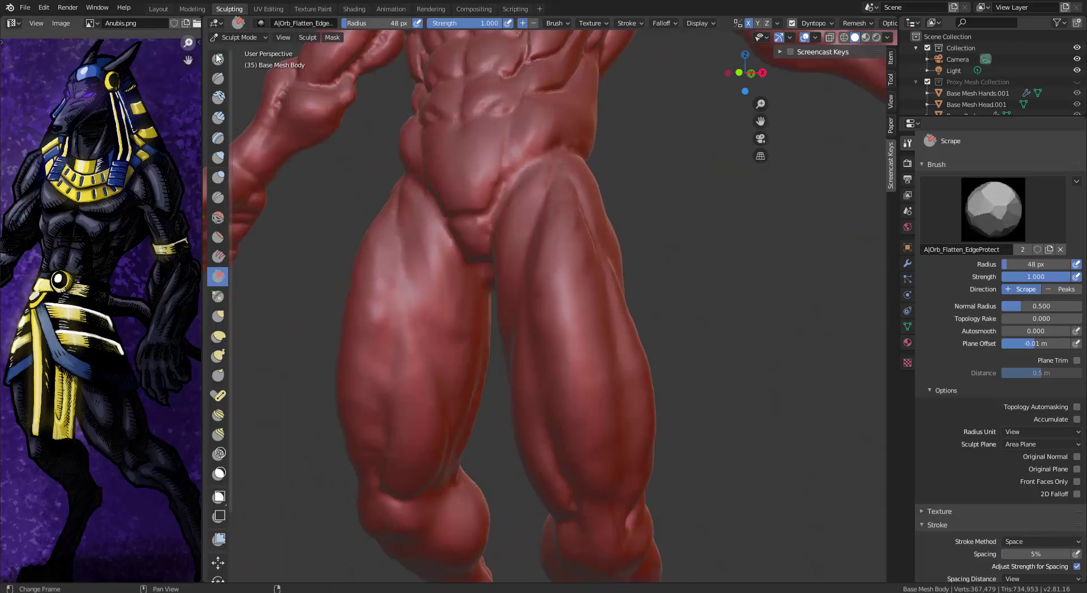
# Choose A|Orb_Slash_Curve for the Draw tool and cut creases along the front and outer thigh at 48 px, strength 0.100
pyautogui.press('x')
pyautogui.click(994, 209)
pyautogui.click(769, 330)
pyautogui.moveTo(674, 272)
pyautogui.mouseDown(button='middle')
pyautogui.moveTo(612, 281)
pyautogui.moveTo(604, 317)
pyautogui.mouseUp(button='middle')
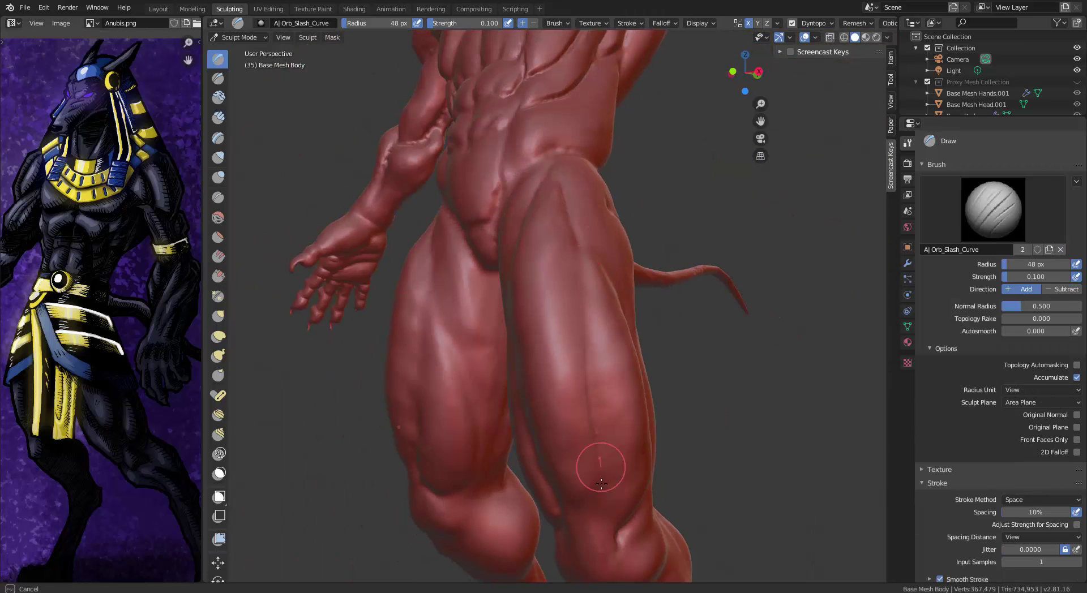
pyautogui.moveTo(432, 461); pyautogui.dragTo(534, 304, button='middle')
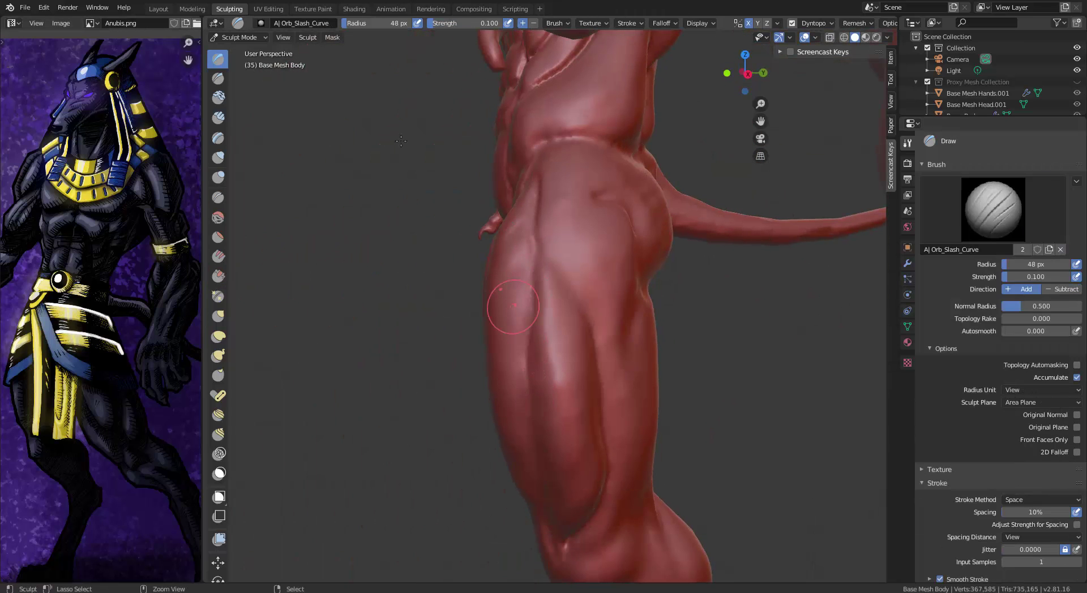
pyautogui.moveTo(401, 141); pyautogui.dragTo(621, 494, button='middle')
pyautogui.moveTo(620, 363)
pyautogui.mouseDown(button='middle')
pyautogui.moveTo(680, 359)
pyautogui.moveTo(621, 351)
pyautogui.mouseUp(button='middle')
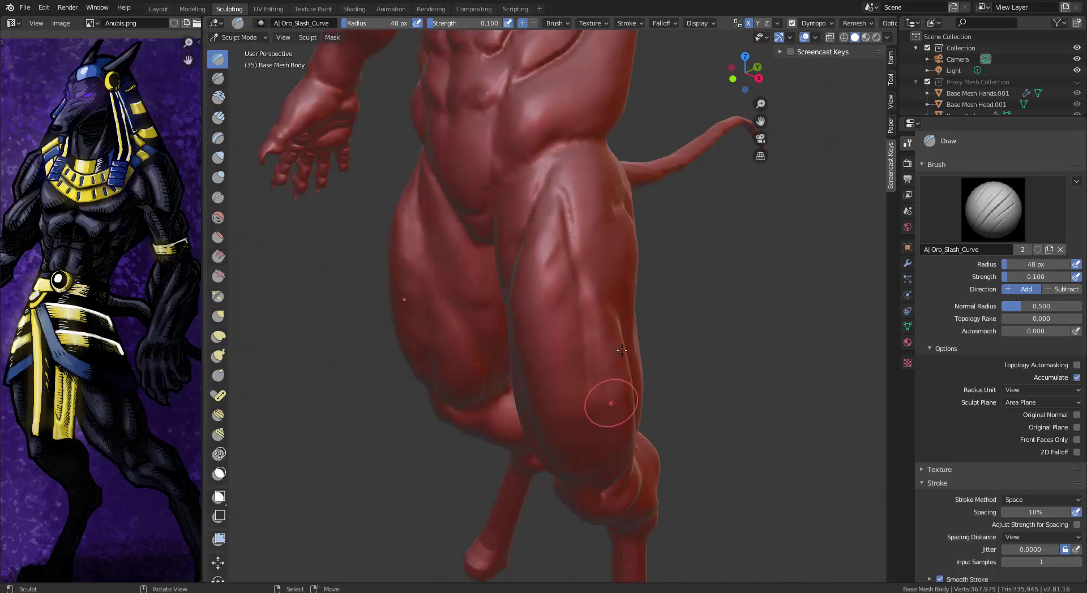
# Cut the crease between the inner and front thigh muscles below the groin with A|Orb_Slash_Curve
pyautogui.moveTo(570, 230); pyautogui.dragTo(539, 257, button='middle')
pyautogui.moveTo(532, 294); pyautogui.dragTo(556, 162, button='middle')
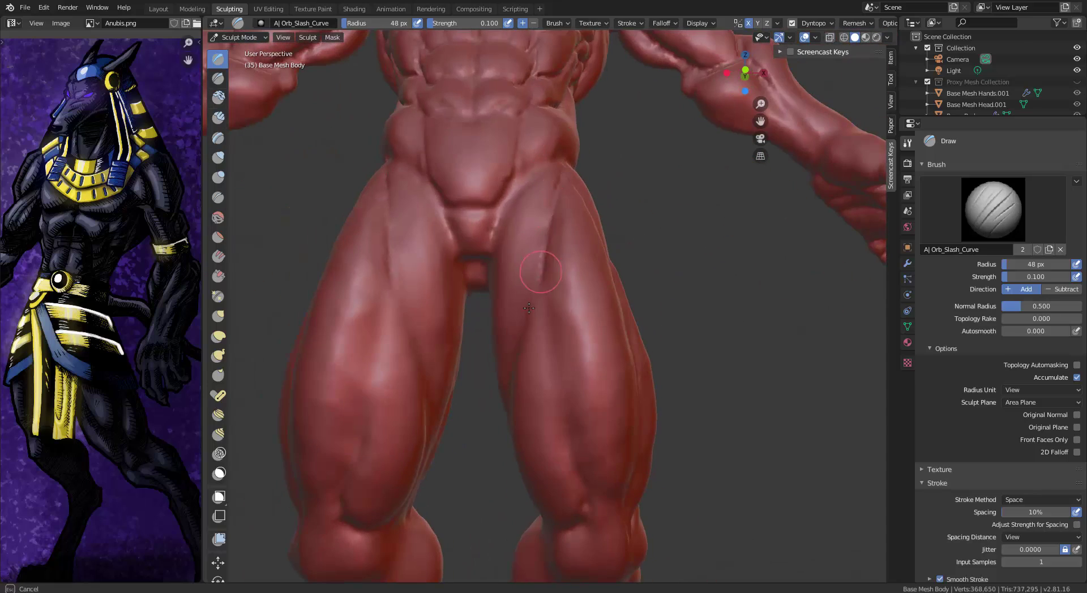
pyautogui.moveTo(529, 308); pyautogui.dragTo(525, 323)
pyautogui.moveTo(525, 324)
pyautogui.mouseDown(button='middle')
pyautogui.moveTo(563, 301)
pyautogui.moveTo(534, 275)
pyautogui.mouseUp(button='middle')
# Consult the leg muscle reference drawing in the browser, and activate Clay with A|Orb_ClayTubes_Smooth in Blender
pyautogui.hotkey('alt', 'Tab')
pyautogui.hotkey('alt', 'Tab')
pyautogui.hotkey('alt', 'Tab')
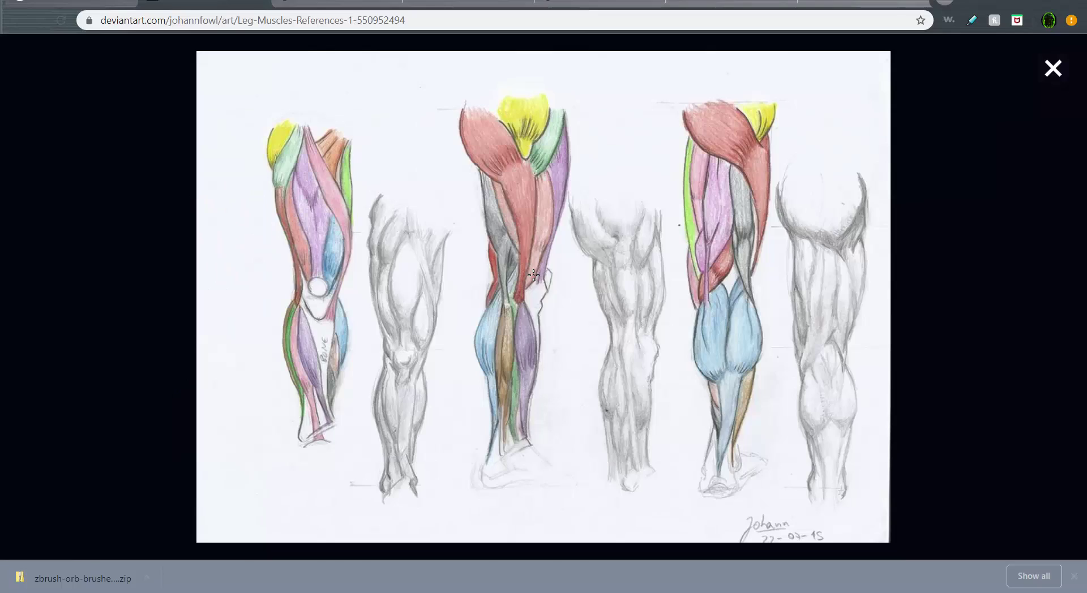
pyautogui.hotkey('alt', 'Tab')
pyautogui.click(218, 97)
pyautogui.moveTo(436, 122); pyautogui.dragTo(462, 159, button='middle')
pyautogui.hotkey('alt', 'Tab')
pyautogui.hotkey('alt', 'Tab')
# Build up the inner thigh muscles beside the groin with A|Orb_ClayTubes_Smooth at 48 px, following the leg reference
pyautogui.moveTo(485, 249); pyautogui.dragTo(533, 245, button='middle')
pyautogui.moveTo(526, 266); pyautogui.dragTo(544, 294)
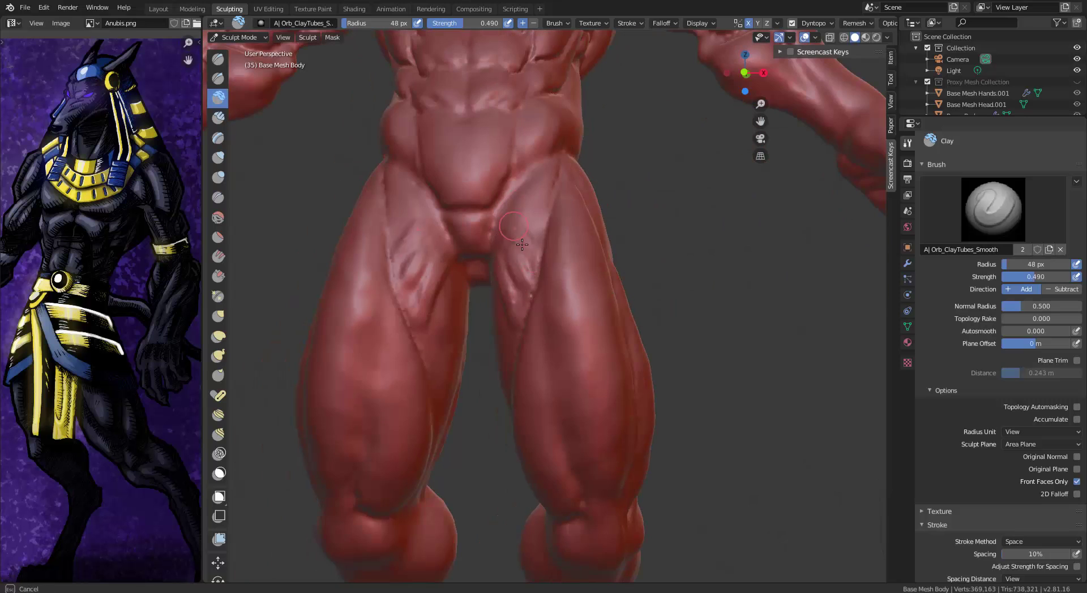
pyautogui.moveTo(538, 266); pyautogui.dragTo(568, 265, button='middle')
pyautogui.moveTo(524, 263); pyautogui.dragTo(537, 302)
pyautogui.moveTo(519, 235)
pyautogui.mouseDown()
pyautogui.moveTo(535, 306)
pyautogui.moveTo(518, 226)
pyautogui.moveTo(504, 212)
pyautogui.mouseUp()
pyautogui.hotkey('alt', 'Tab')
pyautogui.hotkey('alt', 'Tab')
pyautogui.moveTo(513, 218); pyautogui.dragTo(481, 252, button='middle')
pyautogui.moveTo(545, 241)
pyautogui.mouseDown()
pyautogui.moveTo(566, 170)
pyautogui.moveTo(536, 221)
pyautogui.mouseUp()
pyautogui.moveTo(567, 213)
pyautogui.mouseDown(button='middle')
pyautogui.moveTo(620, 199)
pyautogui.moveTo(648, 172)
pyautogui.mouseUp(button='middle')
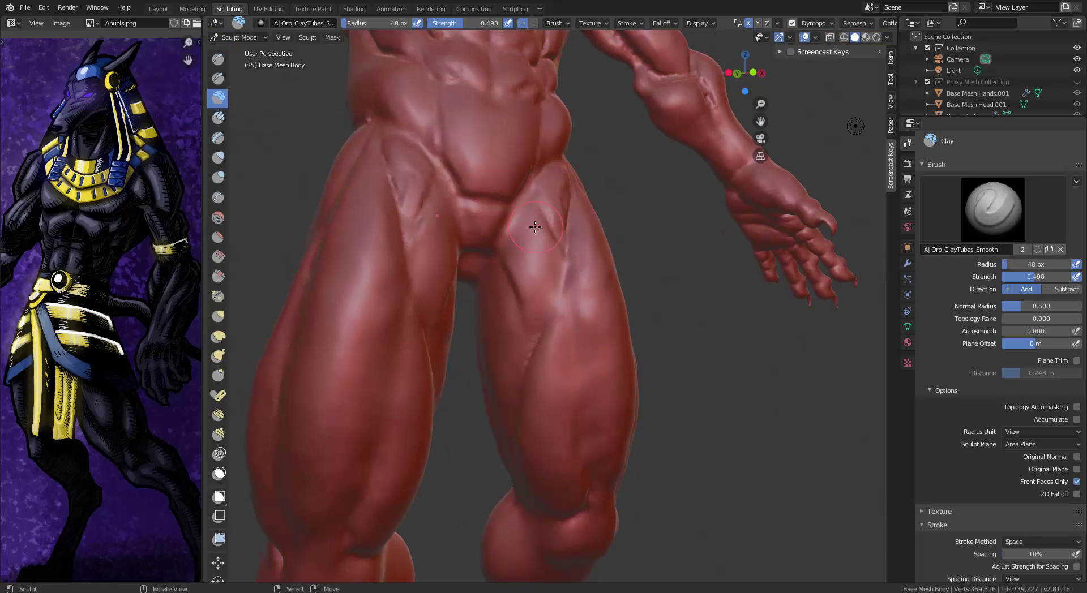
# Set the brush radius to 30 px and carve grooves between the inner thigh muscles with Draw Sharp
pyautogui.press('f')
pyautogui.click(535, 226)
pyautogui.hotkey('alt', 'Tab')
pyautogui.hotkey('alt', 'Tab')
pyautogui.click(218, 79)
pyautogui.moveTo(506, 237); pyautogui.dragTo(534, 179, button='middle')
pyautogui.moveTo(546, 284)
pyautogui.mouseDown(button='middle')
pyautogui.moveTo(504, 242)
pyautogui.moveTo(517, 169)
pyautogui.moveTo(581, 160)
pyautogui.mouseUp(button='middle')
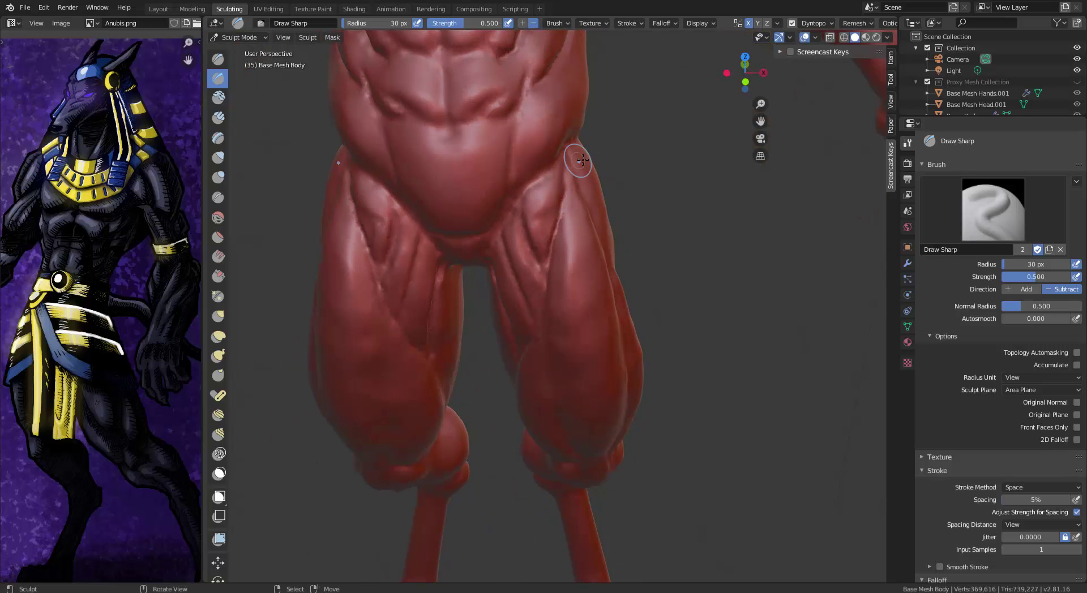
pyautogui.moveTo(542, 244)
pyautogui.mouseDown(button='middle')
pyautogui.moveTo(572, 232)
pyautogui.moveTo(532, 255)
pyautogui.moveTo(544, 264)
pyautogui.mouseUp(button='middle')
# Fill out the inner thigh with A|Orb_ClayTubes_Smooth and cut a line along it with A|Orb_Slash_Curve at 30 px
pyautogui.press('c')
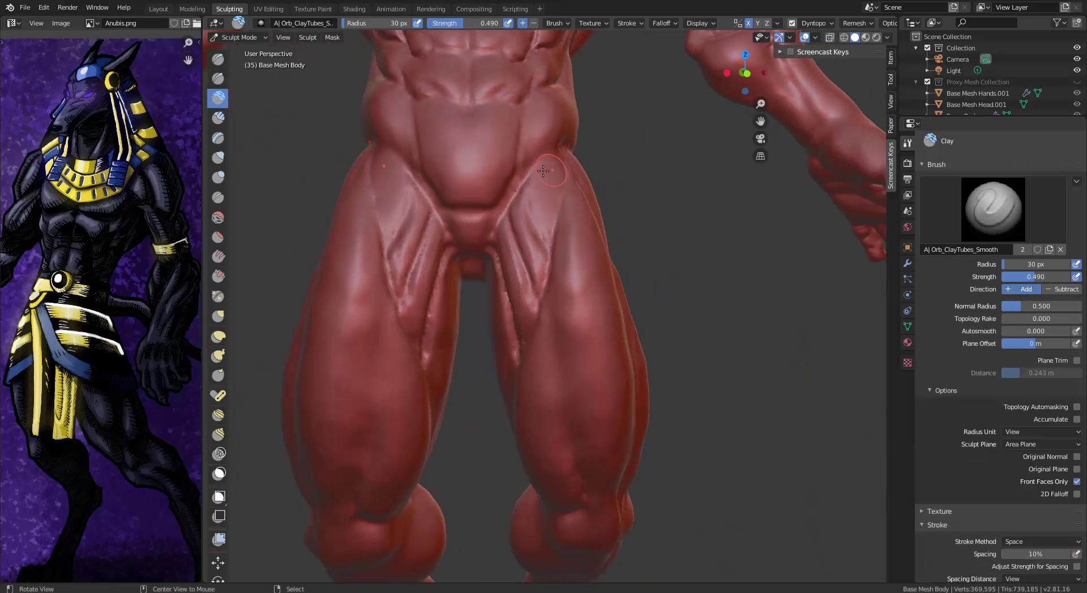
pyautogui.moveTo(543, 171)
pyautogui.mouseDown(button='middle')
pyautogui.moveTo(565, 193)
pyautogui.moveTo(572, 283)
pyautogui.moveTo(523, 365)
pyautogui.mouseUp(button='middle')
pyautogui.press('x')
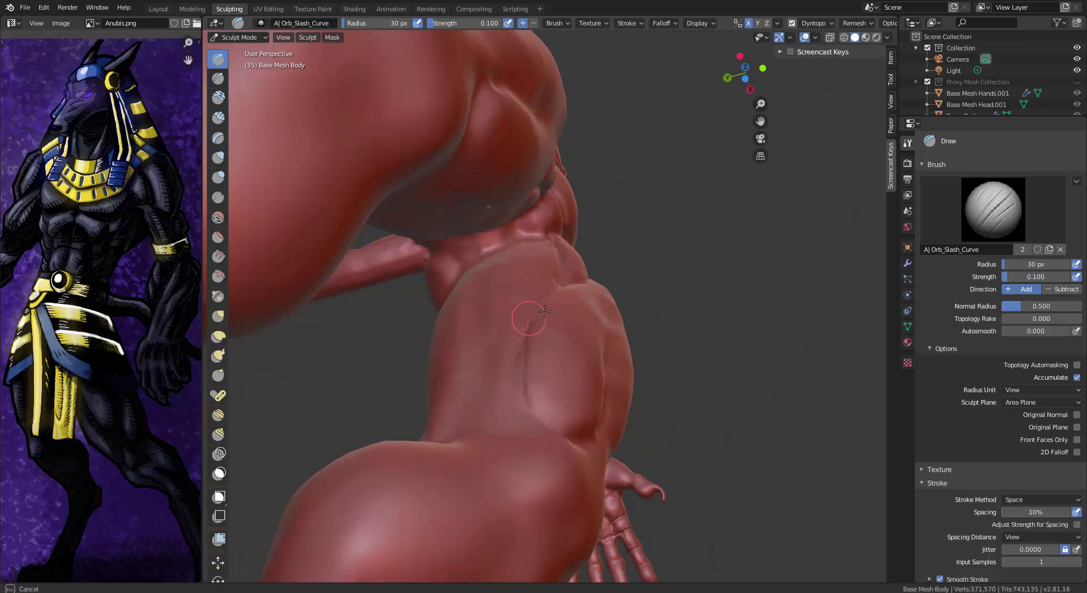
pyautogui.moveTo(545, 312); pyautogui.dragTo(339, 363, button='middle')
# Switch the Draw brush to A|Orb_Cracks and sharpen the outer thigh muscle's crease above the knee at 30 px, strength 0.350
pyautogui.click(993, 210)
pyautogui.click(721, 276)
pyautogui.moveTo(574, 488)
pyautogui.mouseDown()
pyautogui.moveTo(599, 476)
pyautogui.moveTo(614, 445)
pyautogui.mouseUp()
pyautogui.moveTo(558, 419); pyautogui.dragTo(610, 446, button='middle')
pyautogui.moveTo(609, 482); pyautogui.dragTo(606, 441)
pyautogui.moveTo(605, 433); pyautogui.dragTo(601, 467, button='middle')
pyautogui.moveTo(611, 481); pyautogui.dragTo(607, 404)
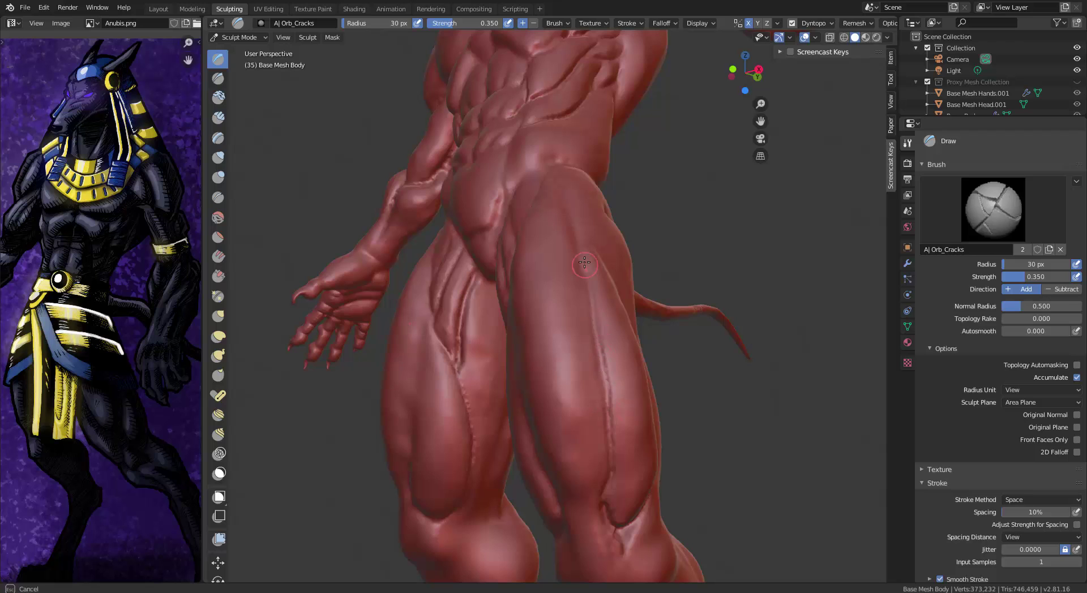
# Cut a groove from below the buttock down the side of the thigh with A|Orb_Cracks, undoing the first attempt
pyautogui.moveTo(585, 263)
pyautogui.mouseDown(button='middle')
pyautogui.moveTo(564, 214)
pyautogui.moveTo(561, 161)
pyautogui.moveTo(607, 319)
pyautogui.moveTo(541, 340)
pyautogui.mouseUp(button='middle')
pyautogui.moveTo(604, 304); pyautogui.dragTo(548, 429)
pyautogui.hotkey('ctrl', 'z')
pyautogui.moveTo(628, 291); pyautogui.dragTo(549, 508)
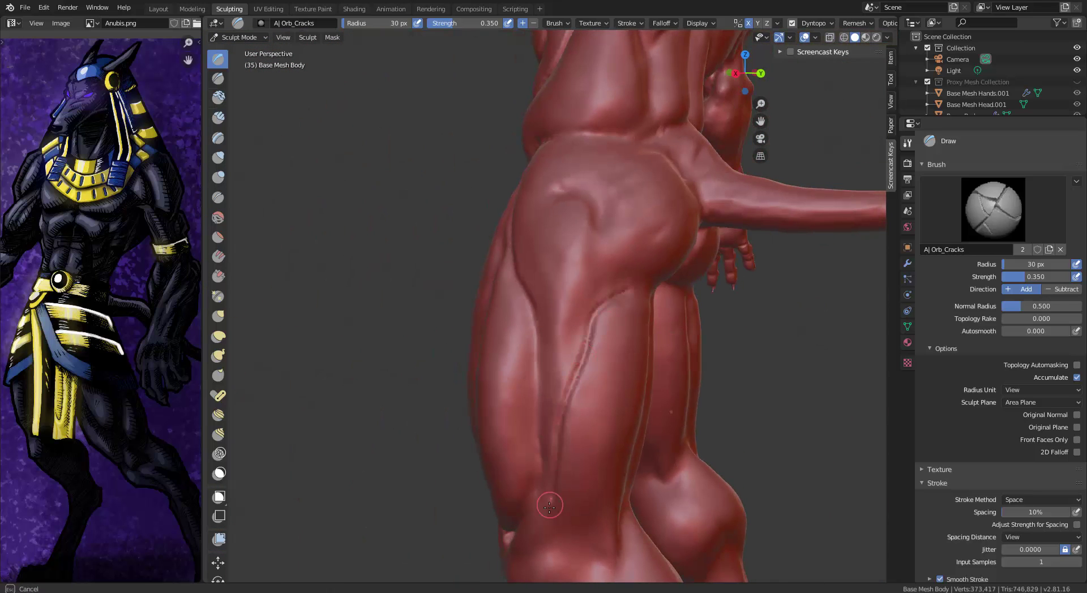
pyautogui.keyDown('shift'); pyautogui.moveTo(549, 508); pyautogui.dragTo(620, 384, button='middle'); pyautogui.keyUp('shift')
# Check the leg muscle reference drawing and extend the side and rear thigh grooves toward the knee with A|Orb_Cracks
pyautogui.hotkey('alt', 'Tab')
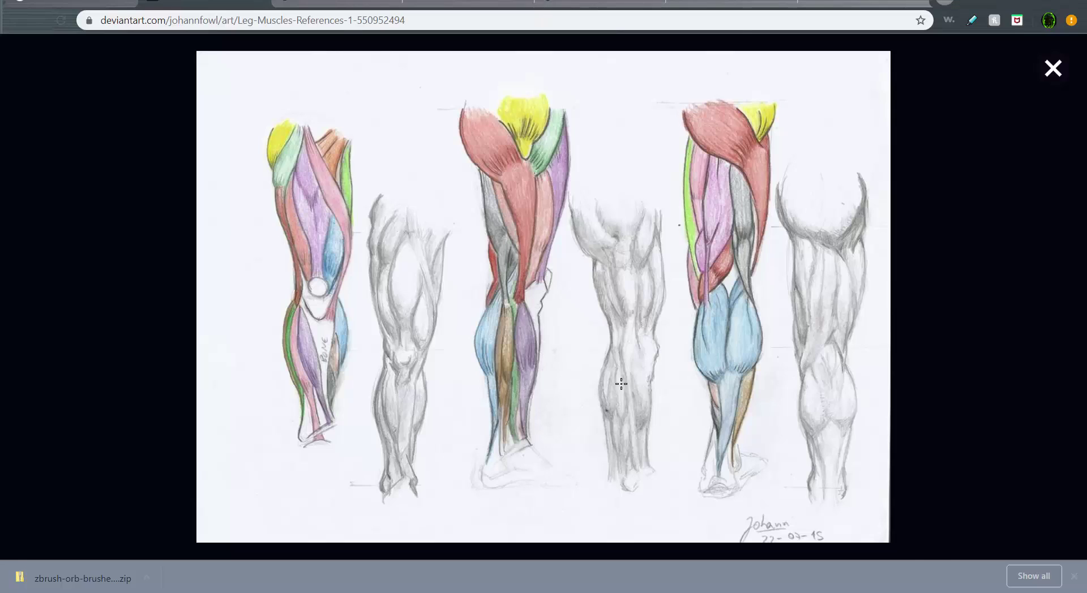
pyautogui.hotkey('alt', 'Tab')
pyautogui.moveTo(517, 134); pyautogui.dragTo(687, 172, button='middle')
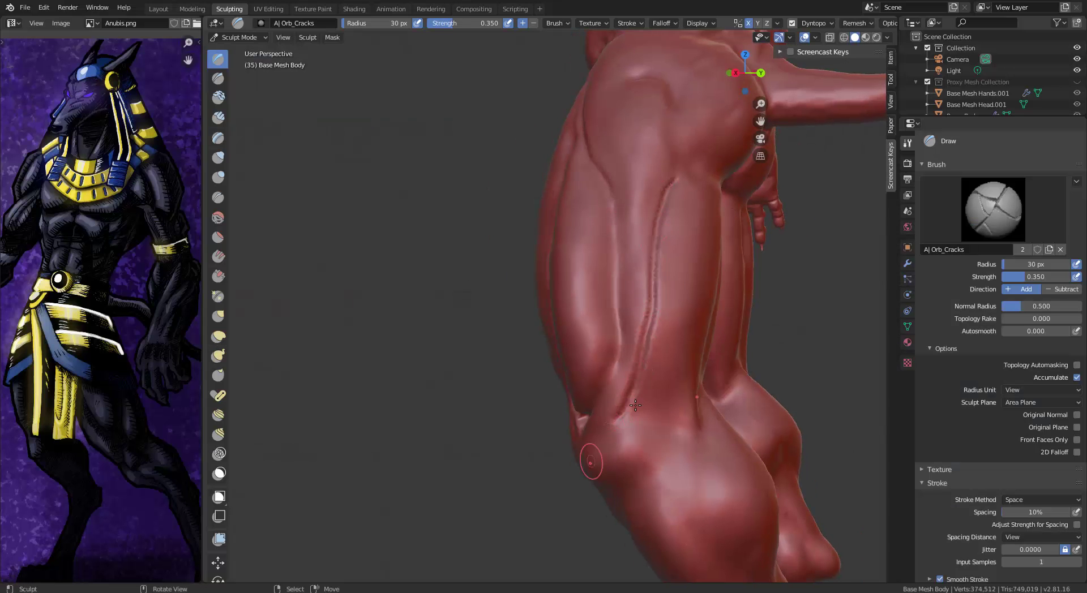
pyautogui.moveTo(636, 405); pyautogui.dragTo(672, 396, button='middle')
# Examine the leg's mesh density in Edit Mode and the brush's Dyntopo settings
pyautogui.hotkey('alt', 'Tab')
pyautogui.hotkey('alt', 'Tab')
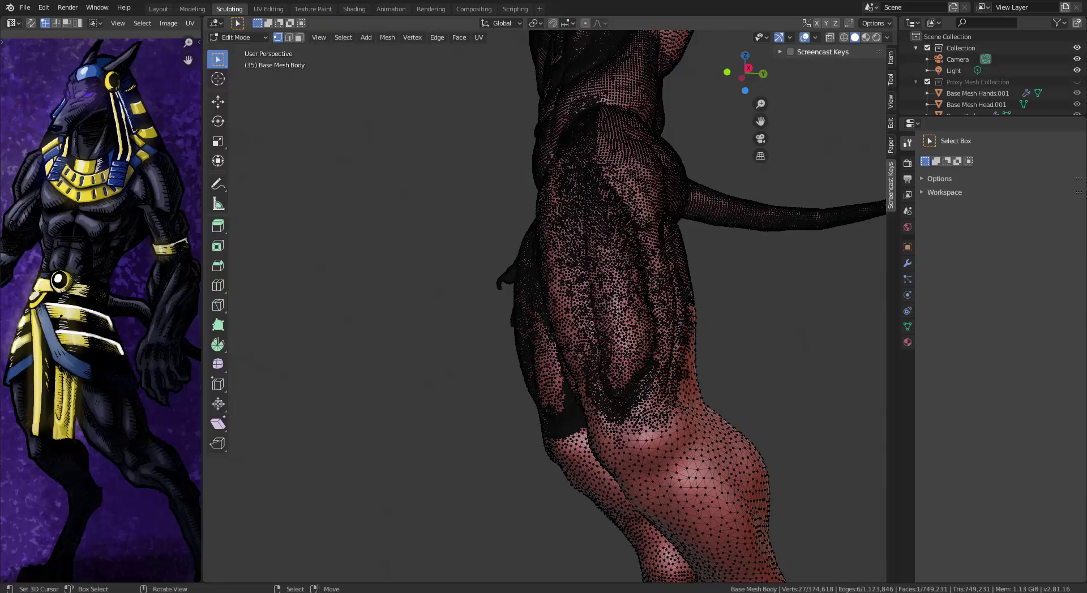
pyautogui.scroll(-8, 996, 397)
pyautogui.click(933, 553)
pyautogui.click(932, 553)
pyautogui.click(933, 556)
pyautogui.moveTo(688, 355); pyautogui.dragTo(732, 316, button='middle')
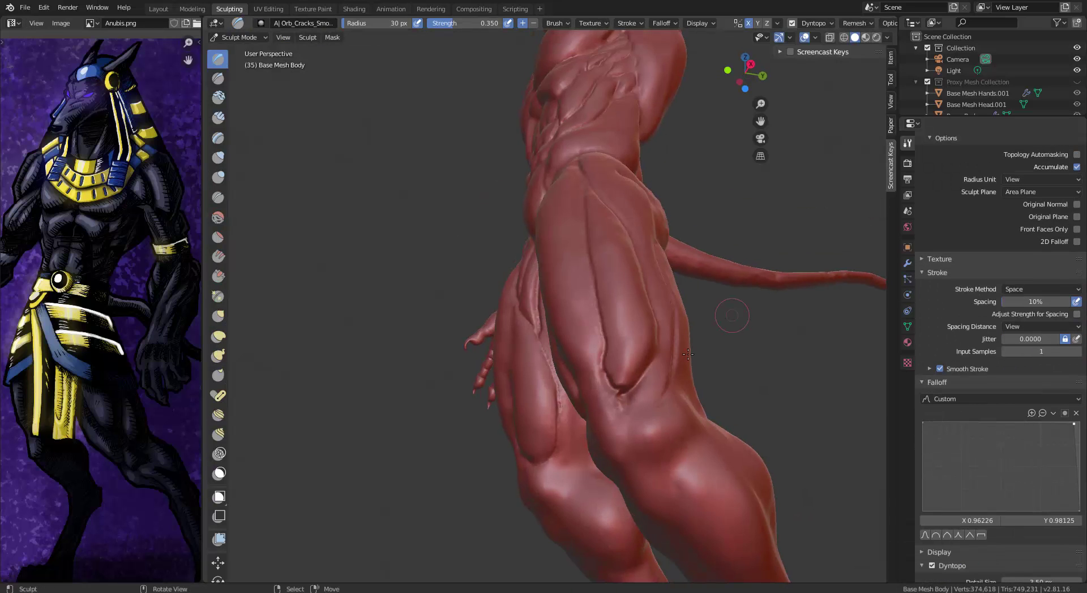
# Carve the knee and upper calf muscle edges with A|Orb_Cracks_Smooth_Edge at 30 px, strength 0.350
pyautogui.moveTo(665, 453); pyautogui.dragTo(619, 252, button='middle')
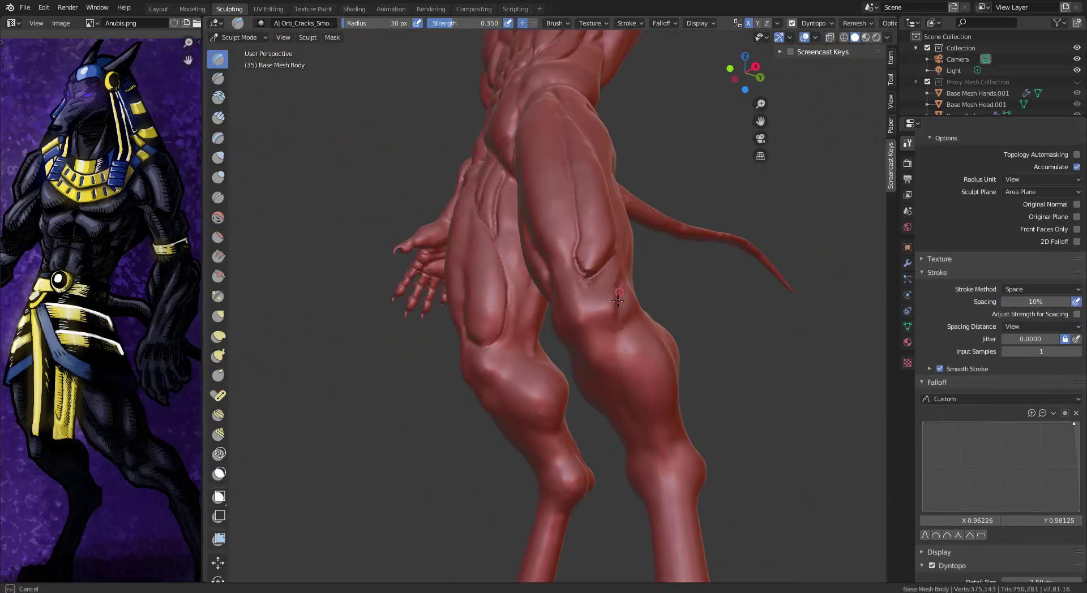
pyautogui.moveTo(618, 302); pyautogui.dragTo(613, 364)
pyautogui.moveTo(614, 364)
pyautogui.mouseDown(button='middle')
pyautogui.moveTo(441, 363)
pyautogui.moveTo(514, 378)
pyautogui.moveTo(518, 353)
pyautogui.mouseUp(button='middle')
pyautogui.moveTo(540, 389); pyautogui.dragTo(520, 455)
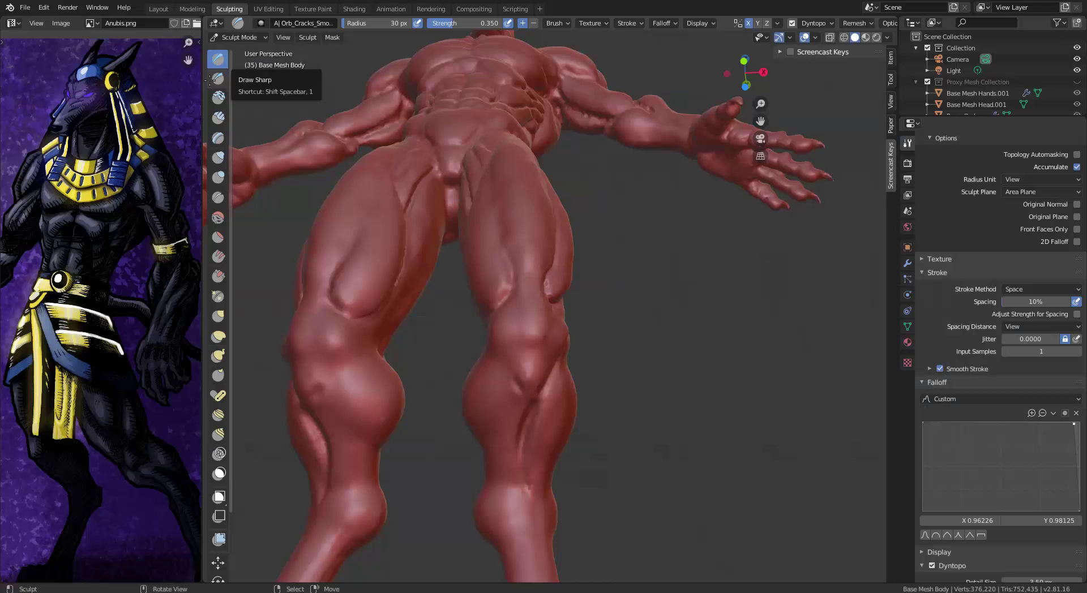
# Try carving a groove down the front of the lower leg with A|Orb_Cracks_Smooth_Edge, and undo it
pyautogui.moveTo(465, 317)
pyautogui.mouseDown(button='middle')
pyautogui.moveTo(424, 291)
pyautogui.moveTo(444, 306)
pyautogui.mouseUp(button='middle')
pyautogui.moveTo(406, 377); pyautogui.dragTo(405, 487)
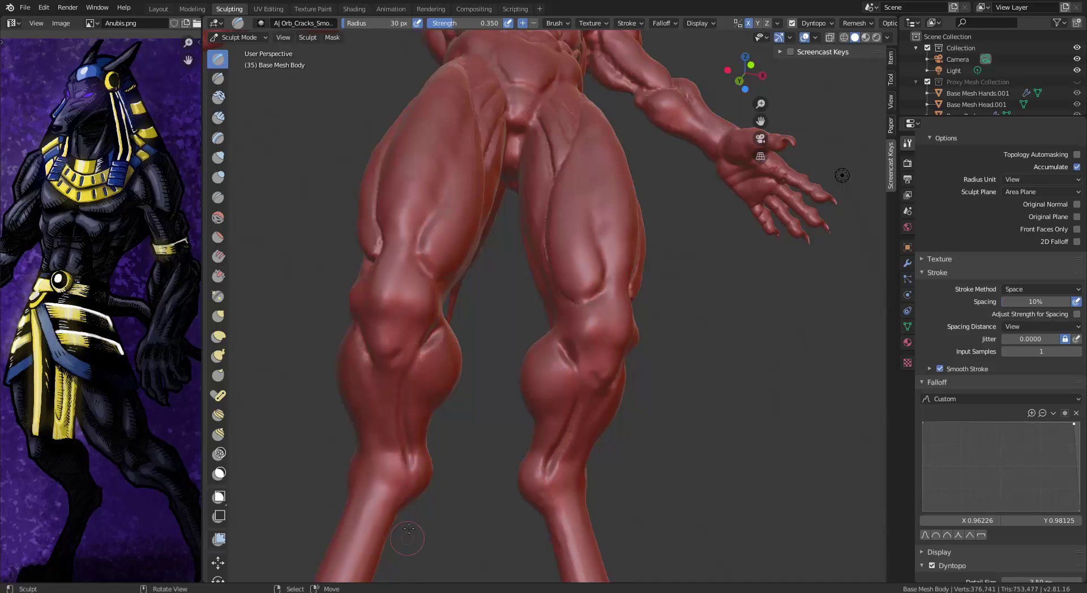
pyautogui.hotkey('ctrl', 'z')
# Carve the shin and inner calf edges with A|Orb_Cracks_Smooth_Edge at 30 px, strength 0.156
pyautogui.scroll(9, 980, 202)
pyautogui.moveTo(1026, 277); pyautogui.dragTo(1012, 277)
pyautogui.moveTo(510, 266); pyautogui.dragTo(484, 229, button='middle')
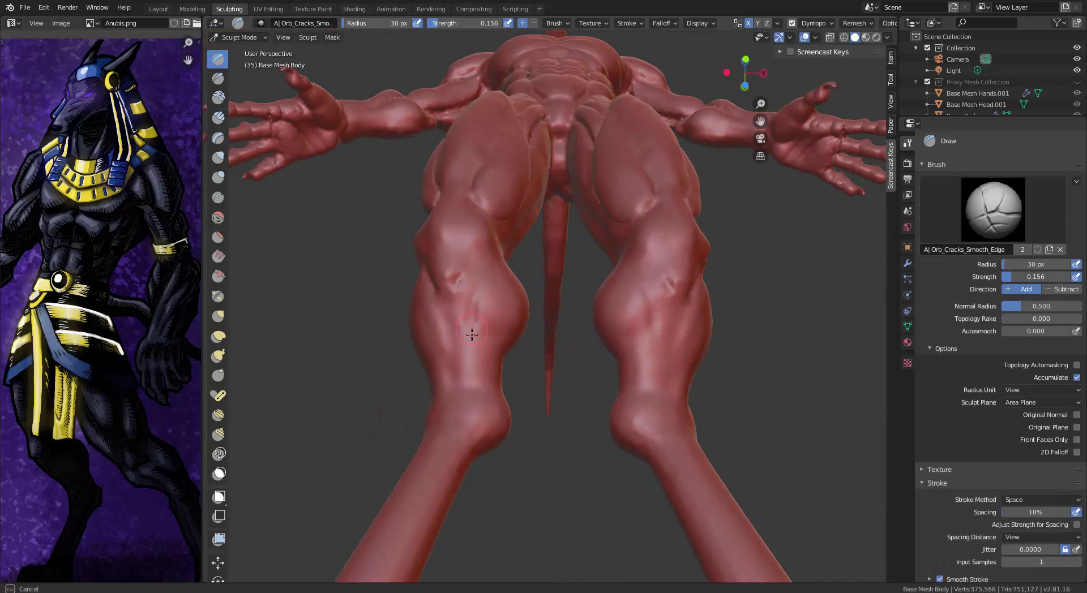
pyautogui.moveTo(472, 335); pyautogui.dragTo(524, 354, button='middle')
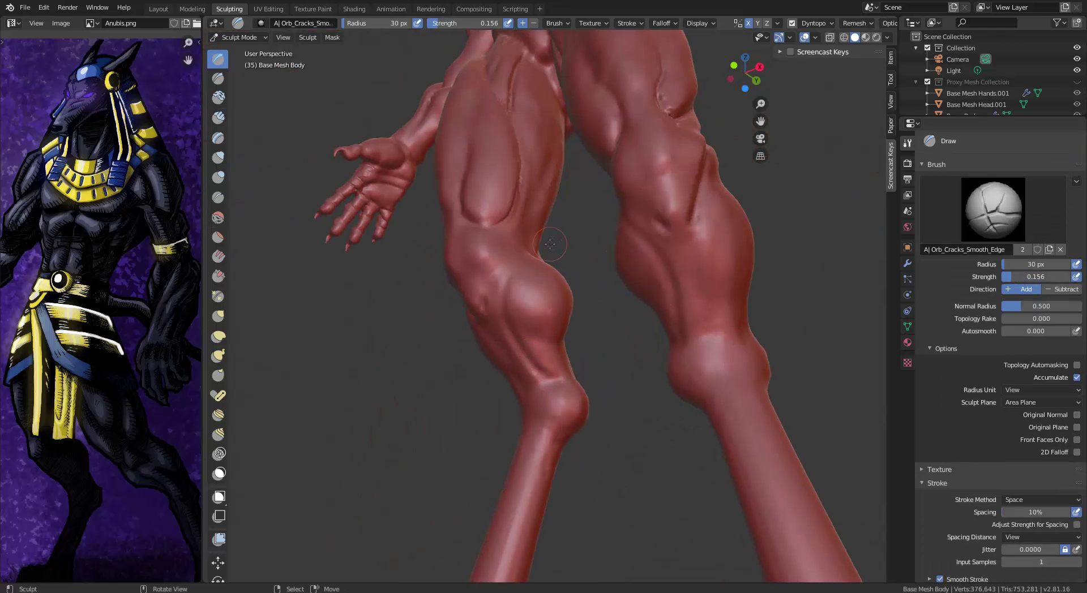
pyautogui.moveTo(550, 244); pyautogui.dragTo(640, 256, button='middle')
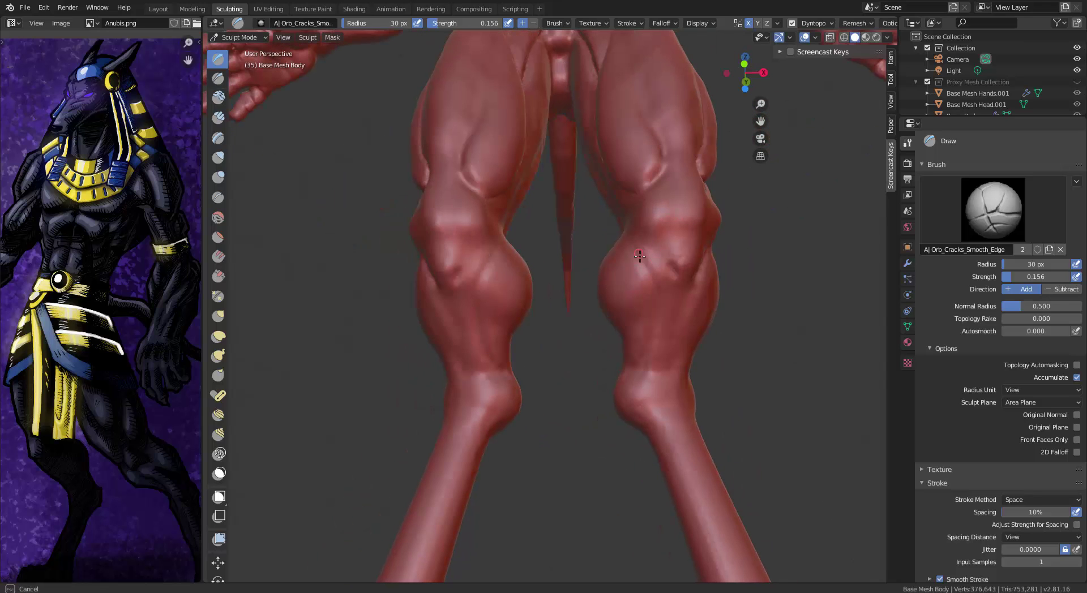
pyautogui.moveTo(631, 416); pyautogui.dragTo(589, 362, button='middle')
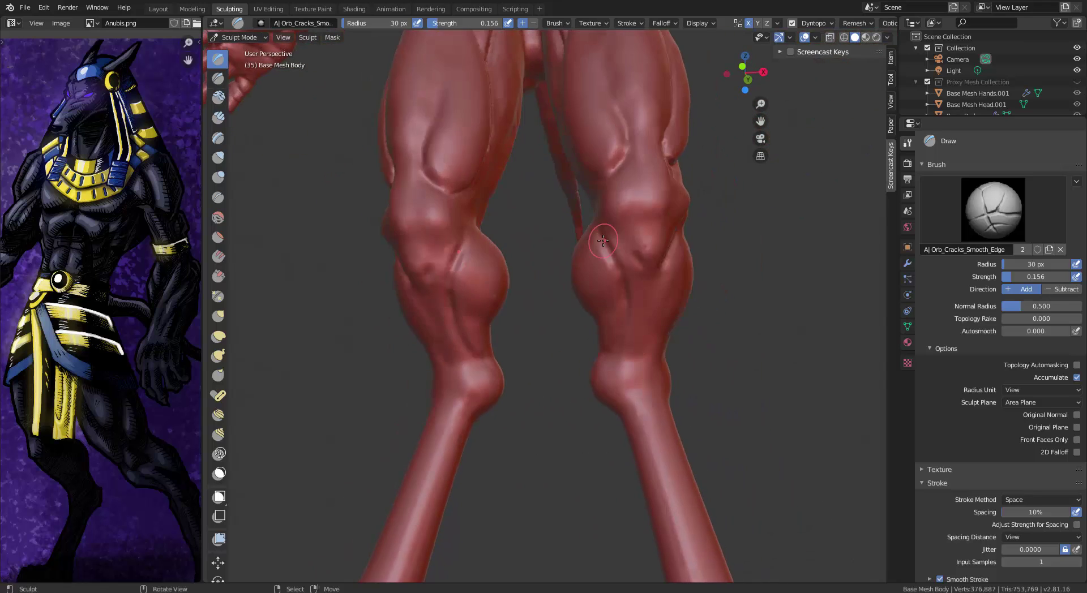
# Check the leg muscle reference and build up the shin and calf with A|Orb_ClayTubes_Smooth at 30 px, strength 0.490
pyautogui.hotkey('alt', 'Tab')
pyautogui.hotkey('alt', 'Tab')
pyautogui.moveTo(603, 241); pyautogui.dragTo(652, 292, button='middle')
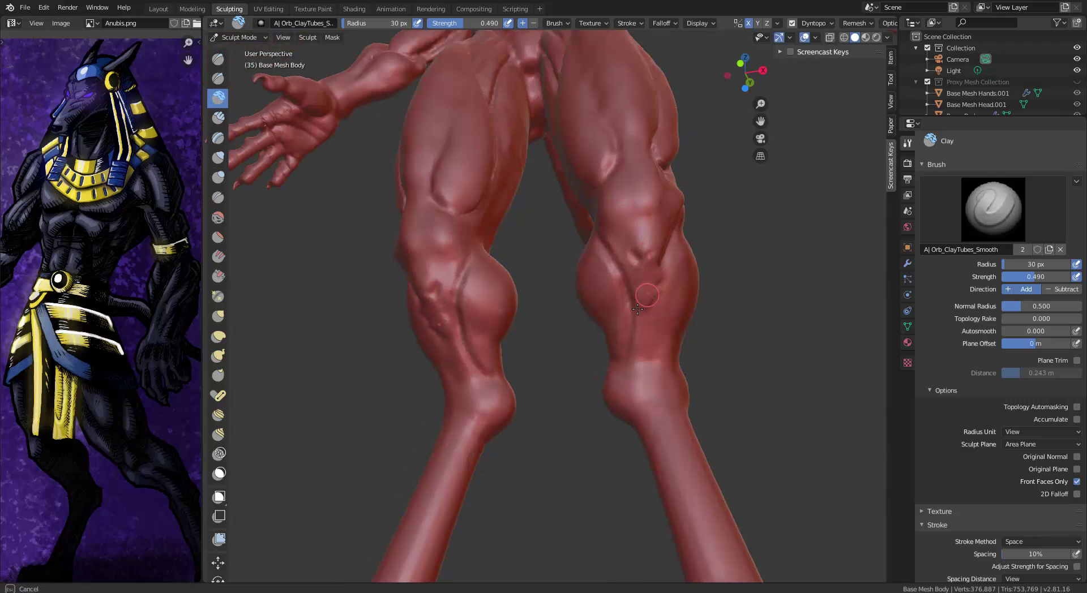
pyautogui.moveTo(646, 362)
pyautogui.mouseDown(button='middle')
pyautogui.moveTo(635, 295)
pyautogui.moveTo(633, 311)
pyautogui.moveTo(618, 297)
pyautogui.mouseUp(button='middle')
pyautogui.moveTo(617, 297)
pyautogui.mouseDown()
pyautogui.moveTo(524, 185)
pyautogui.moveTo(604, 253)
pyautogui.mouseUp()
pyautogui.moveTo(531, 188)
pyautogui.mouseDown()
pyautogui.moveTo(578, 249)
pyautogui.moveTo(560, 250)
pyautogui.mouseUp()
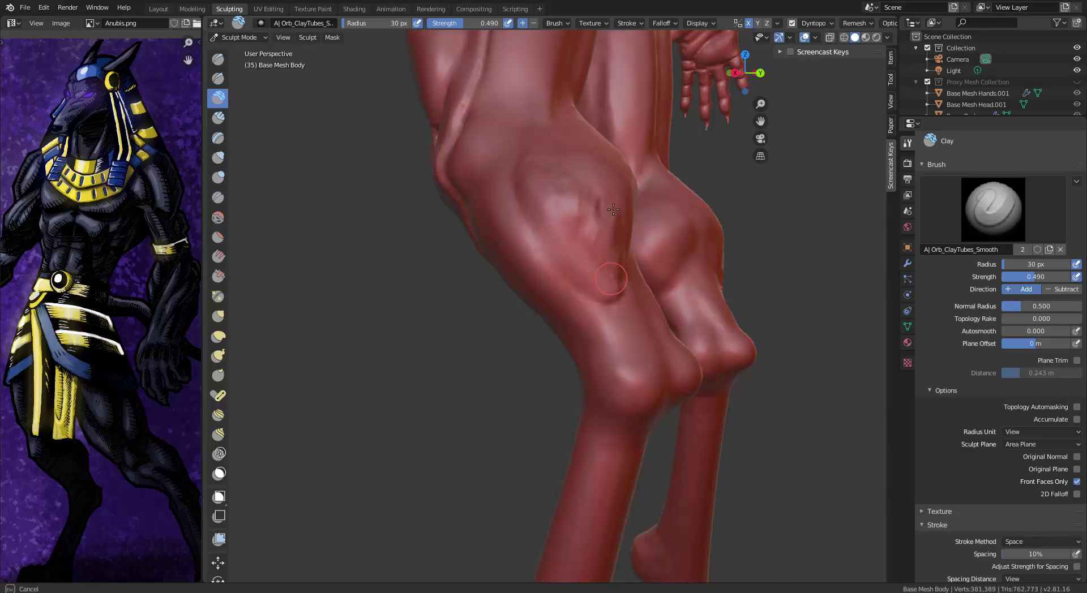
pyautogui.moveTo(608, 221); pyautogui.dragTo(608, 259)
pyautogui.moveTo(604, 209); pyautogui.dragTo(491, 212, button='middle')
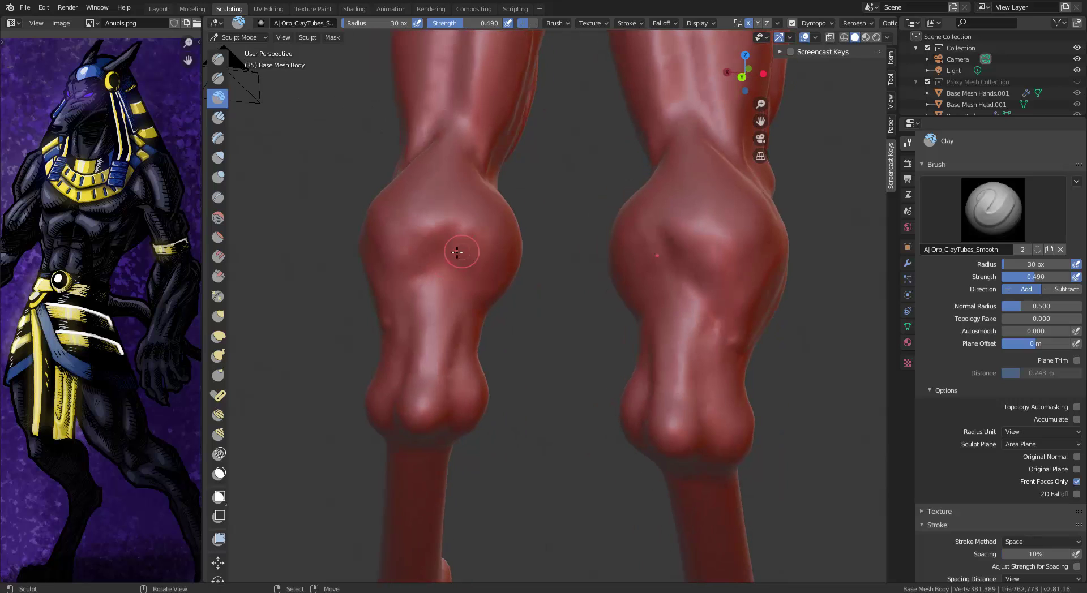
# Carve the split between the two calf heads and the Achilles tendon edges with A|Orb_Cracks_Smooth_Edge
pyautogui.press('x')
pyautogui.moveTo(454, 214); pyautogui.dragTo(420, 282)
pyautogui.moveTo(443, 248); pyautogui.dragTo(458, 283)
pyautogui.moveTo(532, 282); pyautogui.dragTo(473, 259, button='middle')
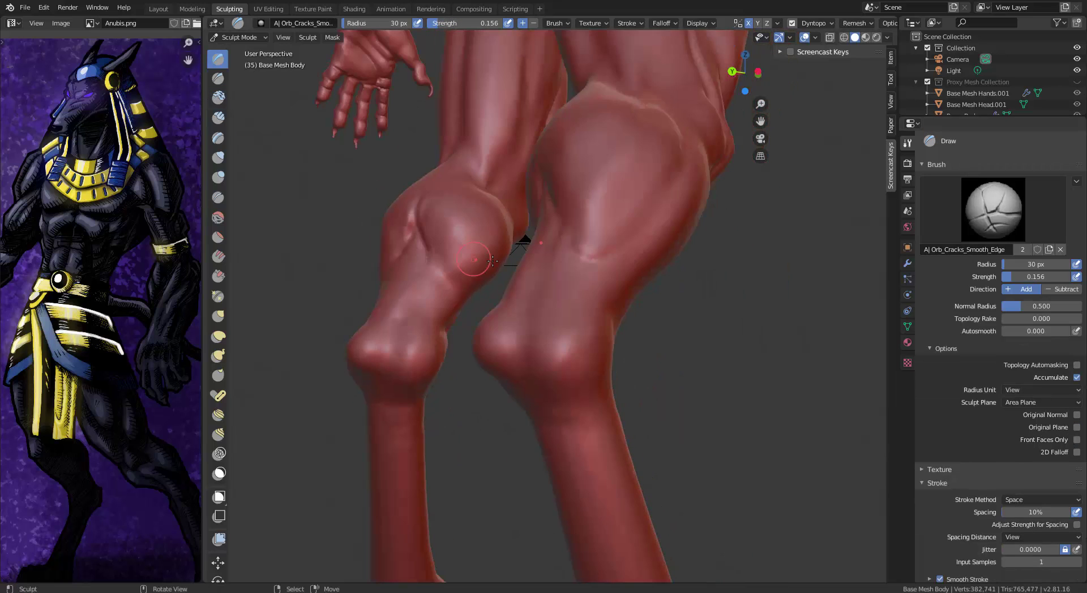
pyautogui.moveTo(431, 287); pyautogui.dragTo(487, 234)
pyautogui.moveTo(413, 258); pyautogui.dragTo(477, 259, button='middle')
pyautogui.moveTo(474, 262); pyautogui.dragTo(487, 344)
pyautogui.moveTo(492, 289); pyautogui.dragTo(445, 286, button='middle')
pyautogui.moveTo(439, 298); pyautogui.dragTo(447, 270)
pyautogui.moveTo(446, 271)
pyautogui.mouseDown(button='middle')
pyautogui.moveTo(485, 274)
pyautogui.moveTo(438, 261)
pyautogui.mouseUp(button='middle')
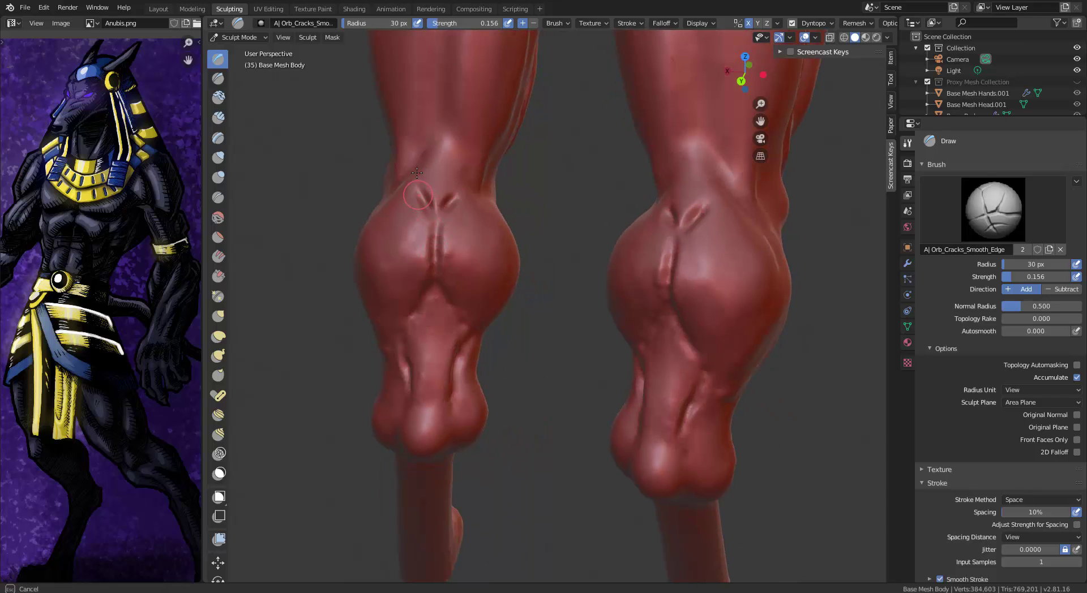
# Outline the hollow behind the knee and the lower hamstring edges with A|Orb_Cracks_Smooth_Edge
pyautogui.moveTo(417, 172); pyautogui.dragTo(449, 208, button='middle')
pyautogui.moveTo(526, 130); pyautogui.dragTo(572, 132, button='middle')
pyautogui.moveTo(410, 217); pyautogui.dragTo(422, 259)
pyautogui.moveTo(422, 255); pyautogui.dragTo(432, 211, button='middle')
pyautogui.moveTo(473, 85)
pyautogui.mouseDown()
pyautogui.moveTo(447, 126)
pyautogui.moveTo(460, 108)
pyautogui.moveTo(457, 123)
pyautogui.mouseUp()
pyautogui.moveTo(473, 116)
pyautogui.mouseDown(button='middle')
pyautogui.moveTo(431, 131)
pyautogui.moveTo(431, 191)
pyautogui.mouseUp(button='middle')
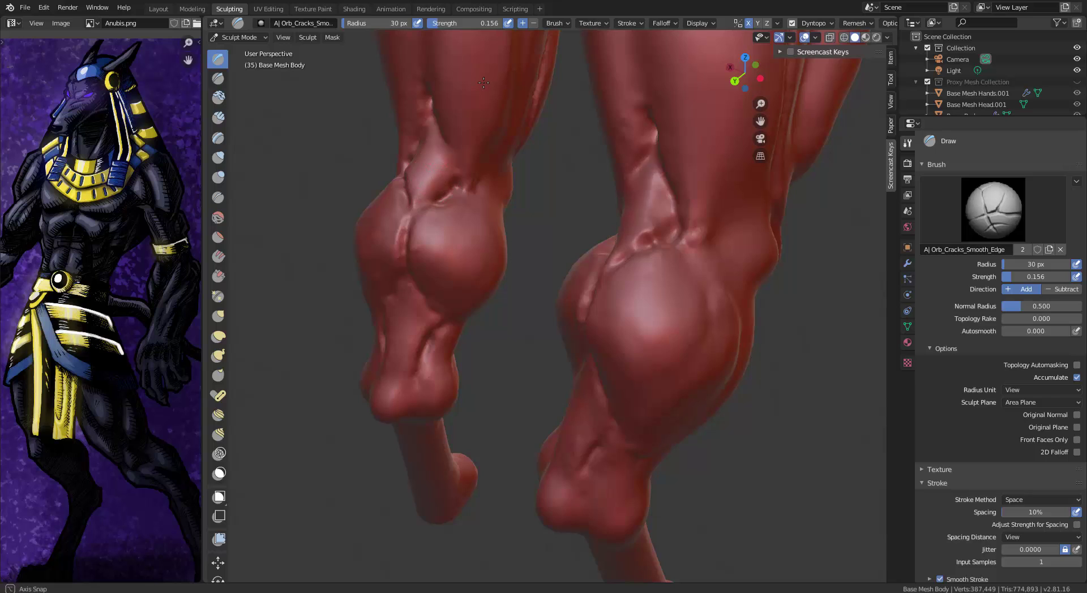
pyautogui.moveTo(484, 83); pyautogui.dragTo(531, 75, button='middle')
pyautogui.moveTo(439, 142)
pyautogui.mouseDown()
pyautogui.moveTo(452, 195)
pyautogui.moveTo(479, 102)
pyautogui.mouseUp()
pyautogui.moveTo(479, 113); pyautogui.dragTo(432, 122, button='middle')
pyautogui.moveTo(481, 159); pyautogui.dragTo(444, 181)
# Deepen the grooves beside the Achilles tendon above the heel with A|Orb_Cracks_Smooth_Edge
pyautogui.moveTo(416, 257); pyautogui.dragTo(426, 328)
pyautogui.moveTo(426, 329); pyautogui.dragTo(473, 317, button='middle')
pyautogui.moveTo(406, 316); pyautogui.dragTo(419, 354)
pyautogui.moveTo(482, 244)
pyautogui.mouseDown(button='middle')
pyautogui.moveTo(426, 243)
pyautogui.moveTo(499, 249)
pyautogui.mouseUp(button='middle')
pyautogui.moveTo(487, 356); pyautogui.dragTo(503, 396)
pyautogui.moveTo(499, 340); pyautogui.dragTo(447, 334, button='middle')
# Sharpen the calf, tendon and shin muscle edges with the Draw Sharp brush at 30 px, strength 0.500
pyautogui.click(218, 79)
pyautogui.moveTo(419, 284); pyautogui.dragTo(447, 277, button='middle')
pyautogui.moveTo(469, 250); pyautogui.dragTo(436, 301)
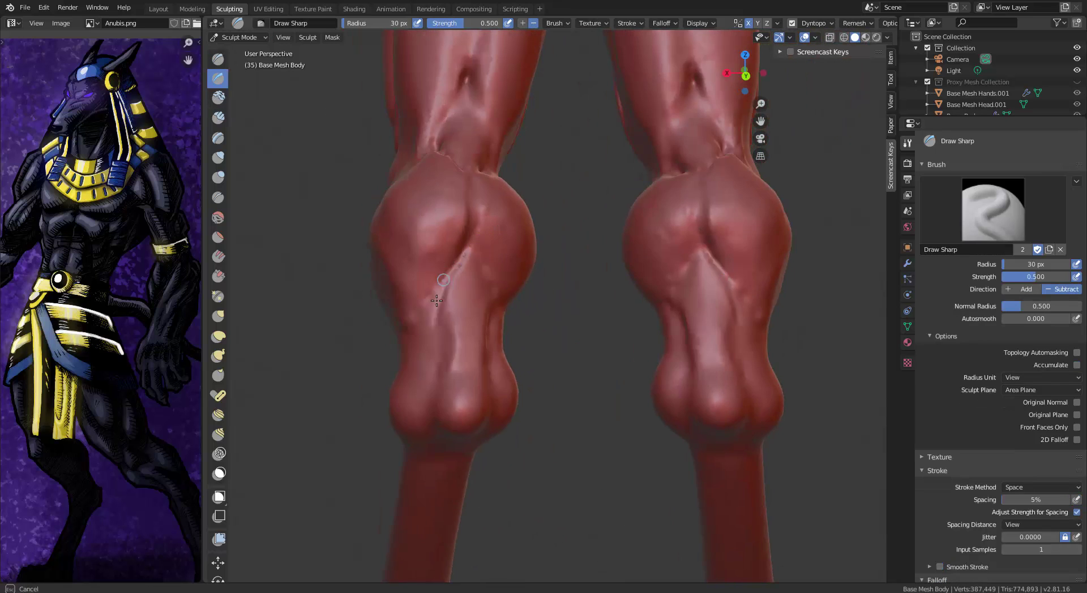
pyautogui.moveTo(437, 300); pyautogui.dragTo(585, 233, button='middle')
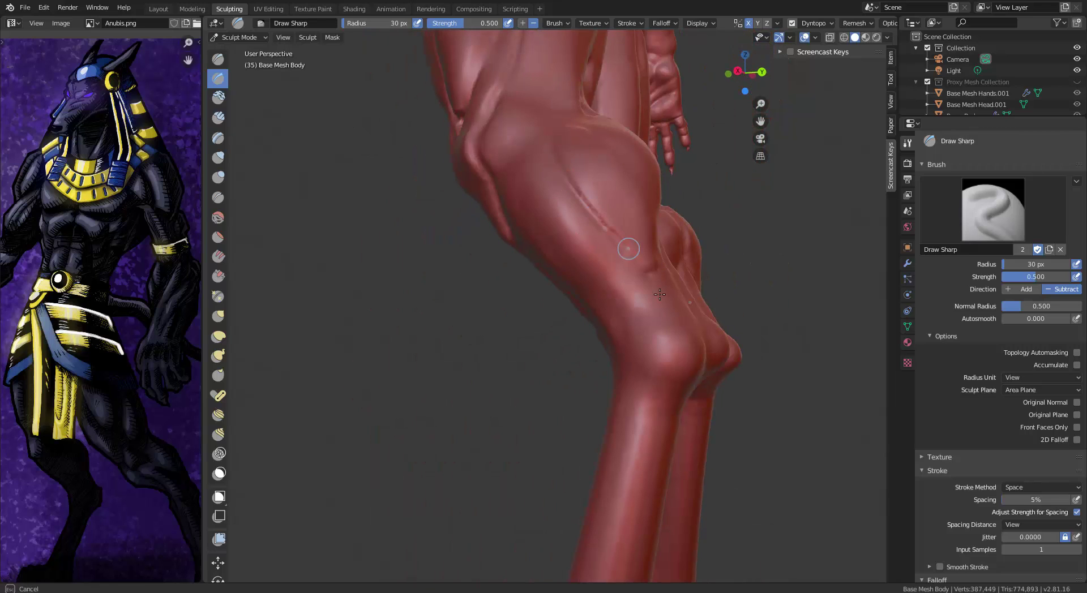
pyautogui.moveTo(562, 136); pyautogui.dragTo(611, 226, button='middle')
pyautogui.moveTo(594, 171); pyautogui.dragTo(595, 248, button='middle')
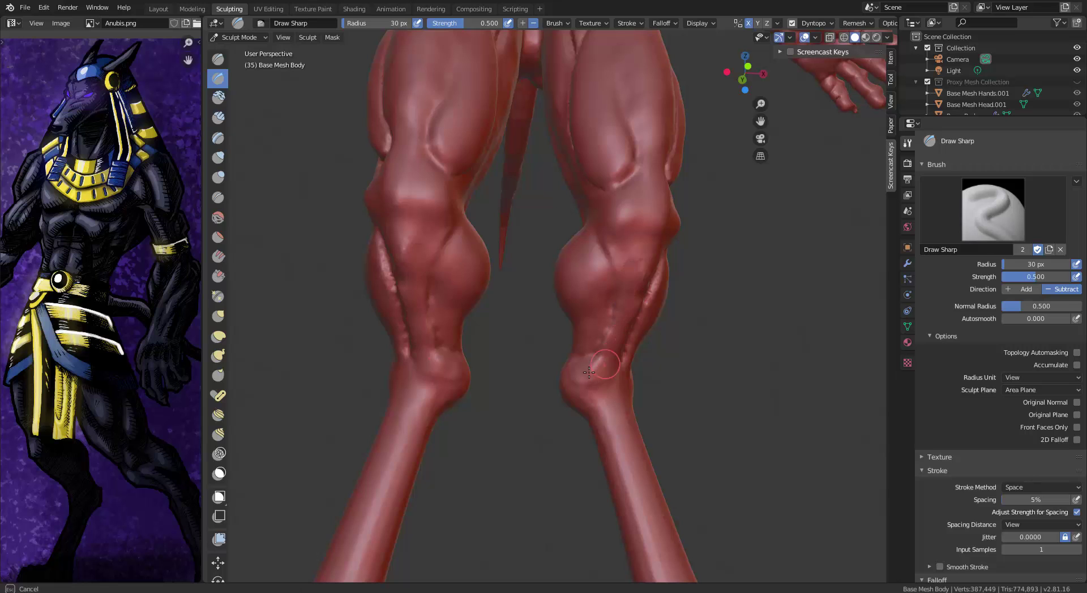
pyautogui.moveTo(651, 198); pyautogui.dragTo(525, 344, button='middle')
pyautogui.moveTo(486, 434); pyautogui.dragTo(444, 286, button='middle')
# Check the leg reference, then fill the upper front thigh with A|Orb_ClayTubes_Smooth and sharpen its muscle edge with Draw Sharp
pyautogui.hotkey('alt', 'Tab')
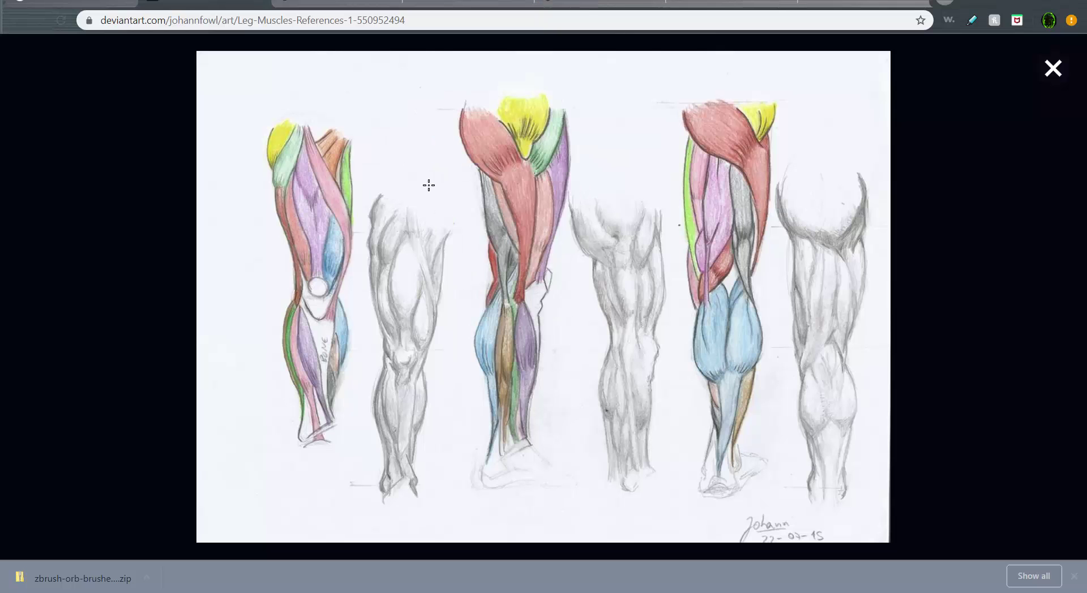
pyautogui.hotkey('alt', 'Tab')
pyautogui.moveTo(570, 129); pyautogui.dragTo(595, 153, button='middle')
pyautogui.press('c')
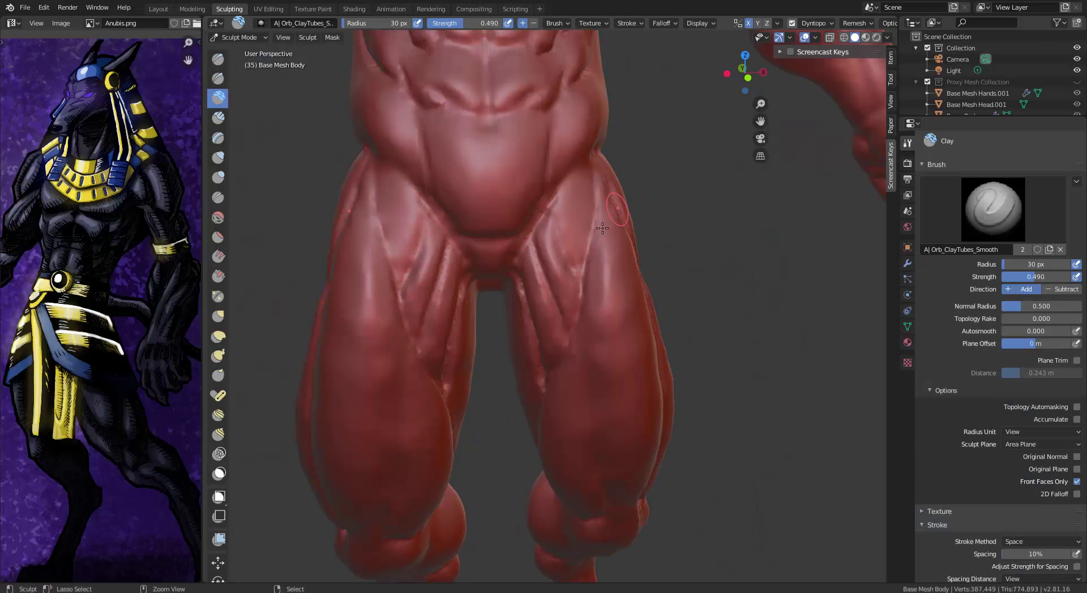
pyautogui.moveTo(573, 233)
pyautogui.mouseDown()
pyautogui.moveTo(562, 209)
pyautogui.moveTo(578, 203)
pyautogui.mouseUp()
pyautogui.moveTo(605, 133); pyautogui.dragTo(591, 148, button='middle')
pyautogui.click(218, 78)
pyautogui.moveTo(588, 210); pyautogui.dragTo(568, 258)
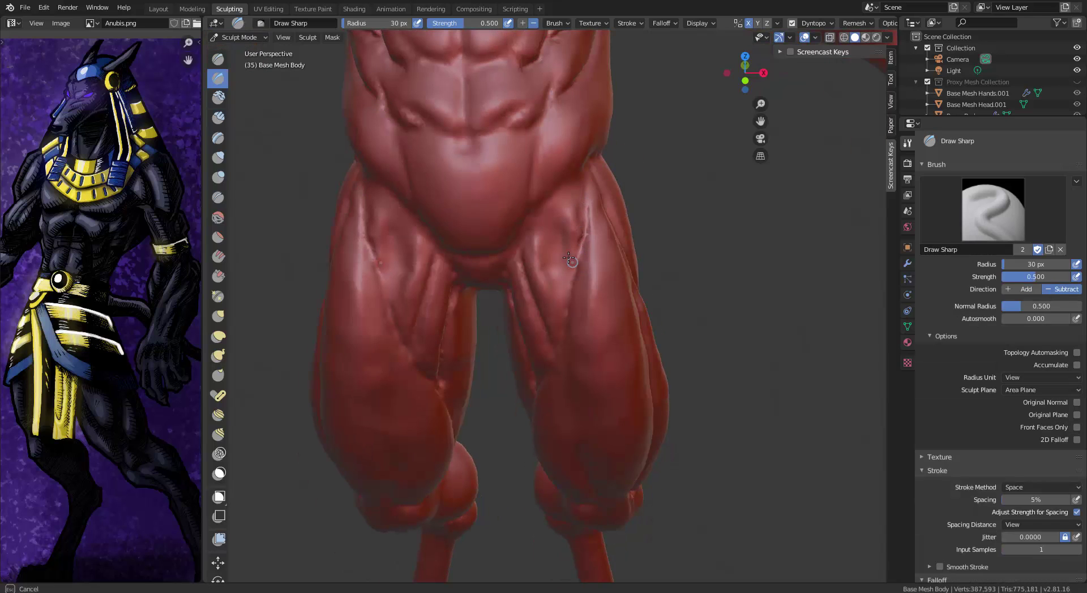
# Define the inner thigh muscles with Draw Sharp and build up the thigh forms with A|Orb_ClayTubes_Smooth
pyautogui.moveTo(540, 223); pyautogui.dragTo(564, 252, button='middle')
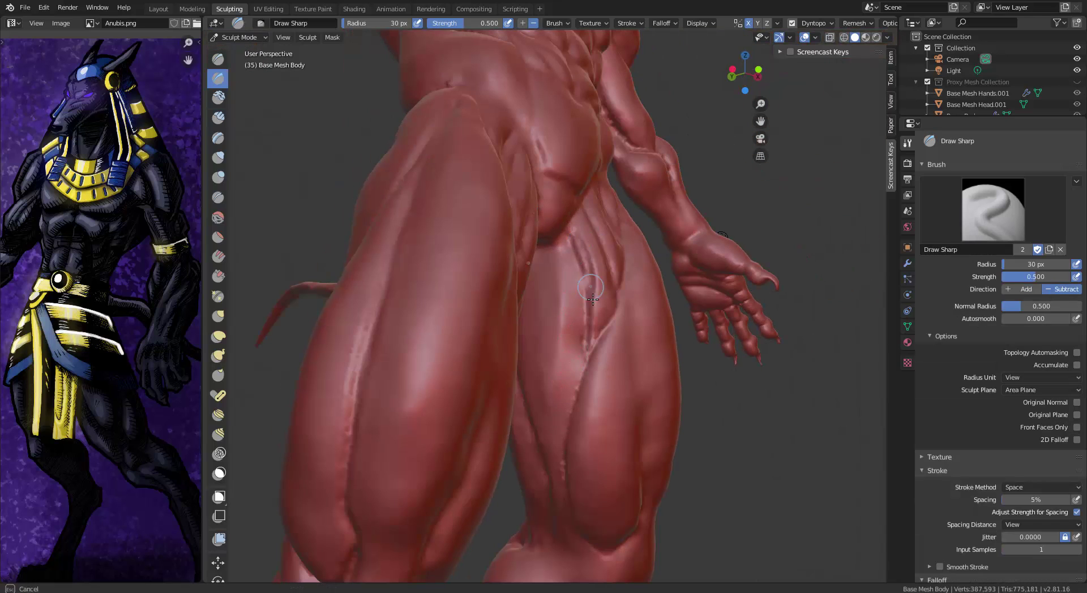
pyautogui.moveTo(608, 330); pyautogui.dragTo(586, 278, button='middle')
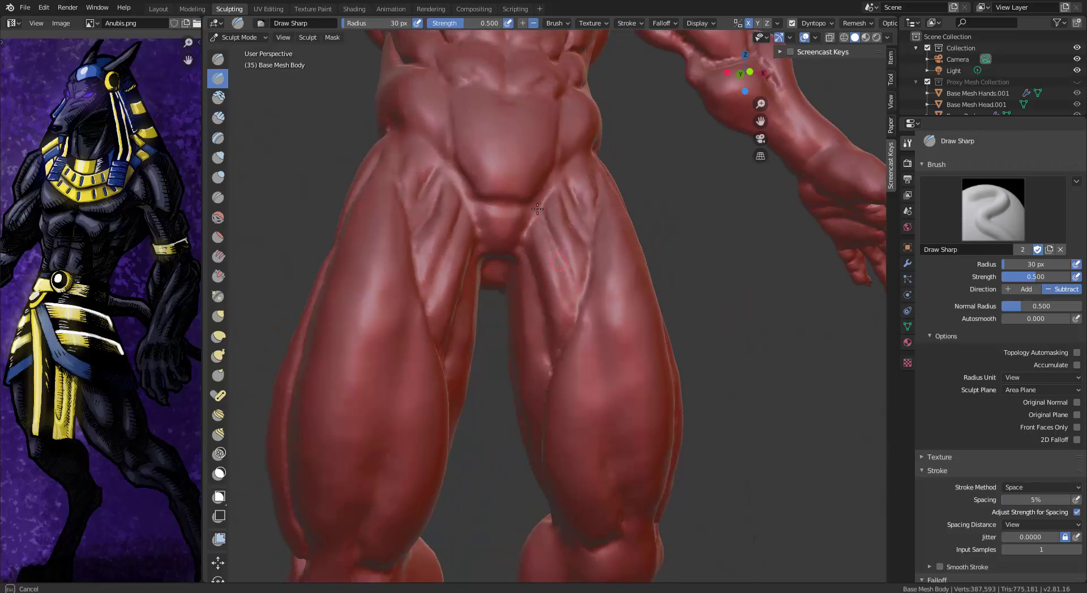
pyautogui.moveTo(537, 209)
pyautogui.mouseDown(button='middle')
pyautogui.moveTo(555, 213)
pyautogui.moveTo(562, 236)
pyautogui.mouseUp(button='middle')
pyautogui.press('c')
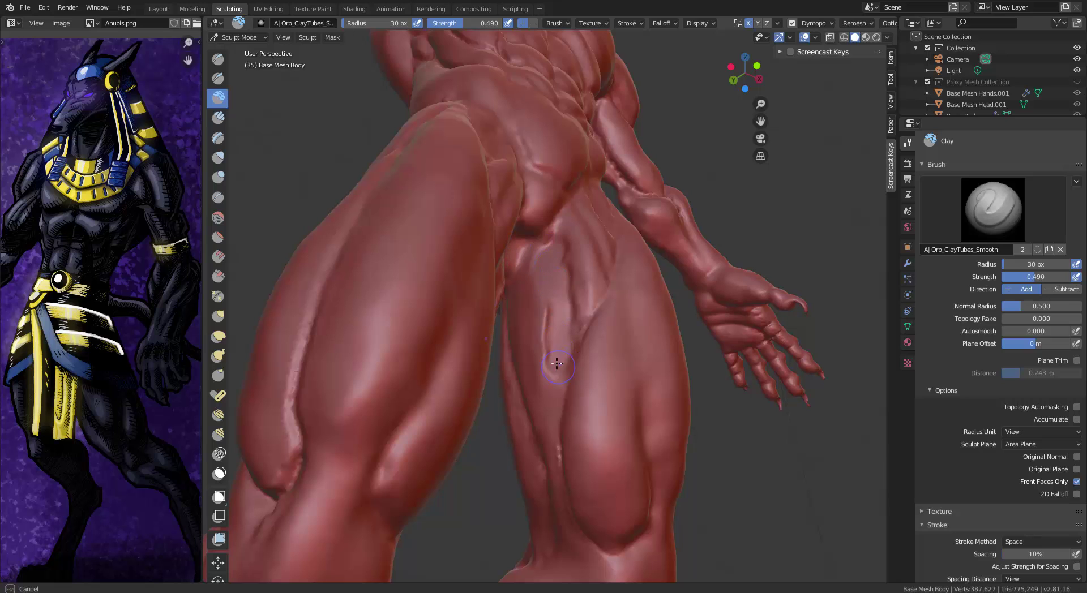
pyautogui.moveTo(577, 312)
pyautogui.mouseDown(button='middle')
pyautogui.moveTo(549, 252)
pyautogui.moveTo(573, 354)
pyautogui.moveTo(538, 386)
pyautogui.mouseUp(button='middle')
pyautogui.moveTo(560, 248); pyautogui.dragTo(509, 237, button='middle')
pyautogui.moveTo(516, 302); pyautogui.dragTo(504, 270, button='middle')
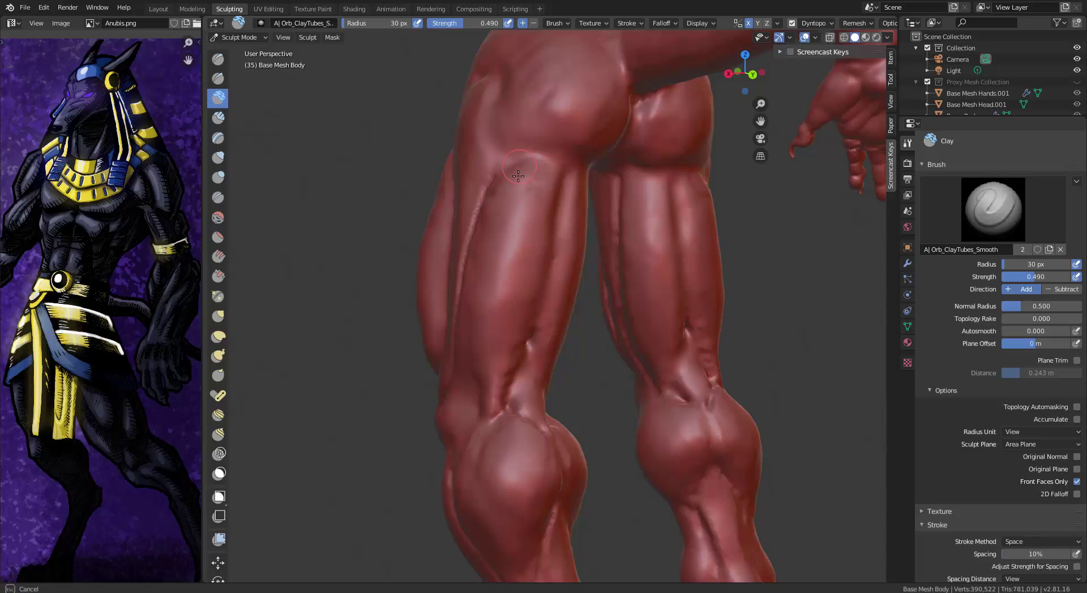
# Carve a groove down the back of the thigh into the hollow behind the knee with Draw Sharp
pyautogui.moveTo(518, 176); pyautogui.dragTo(518, 269, button='middle')
pyautogui.moveTo(543, 187); pyautogui.dragTo(448, 177, button='middle')
pyautogui.click(218, 79)
pyautogui.moveTo(547, 175); pyautogui.dragTo(528, 273)
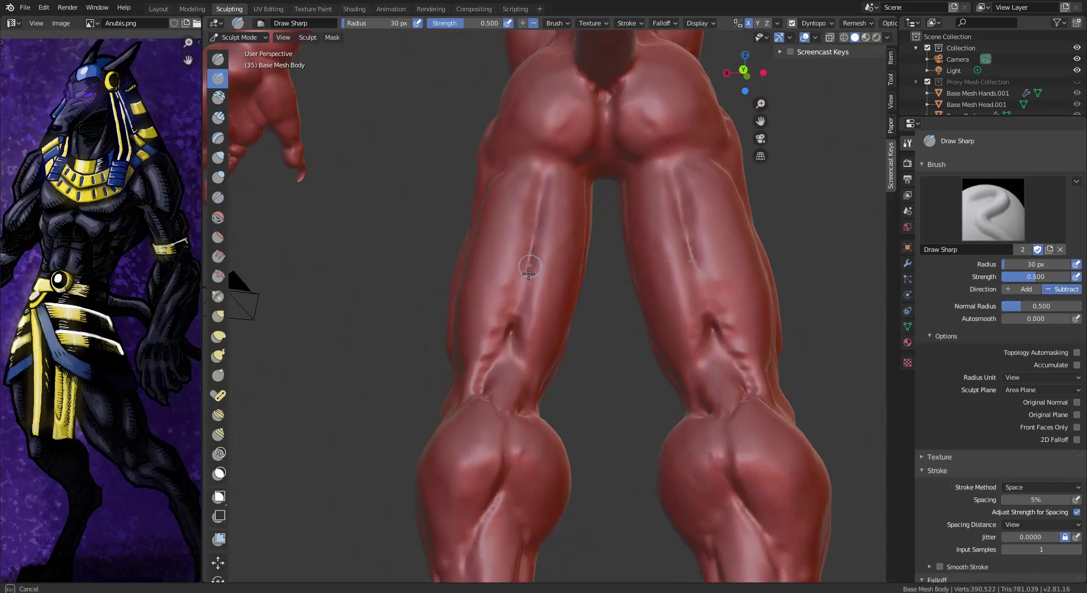
pyautogui.moveTo(601, 260); pyautogui.dragTo(538, 271, button='middle')
pyautogui.moveTo(526, 374); pyautogui.dragTo(519, 342)
pyautogui.moveTo(519, 342); pyautogui.dragTo(567, 354, button='middle')
pyautogui.moveTo(521, 390); pyautogui.dragTo(512, 347)
pyautogui.moveTo(512, 347); pyautogui.dragTo(574, 303, button='middle')
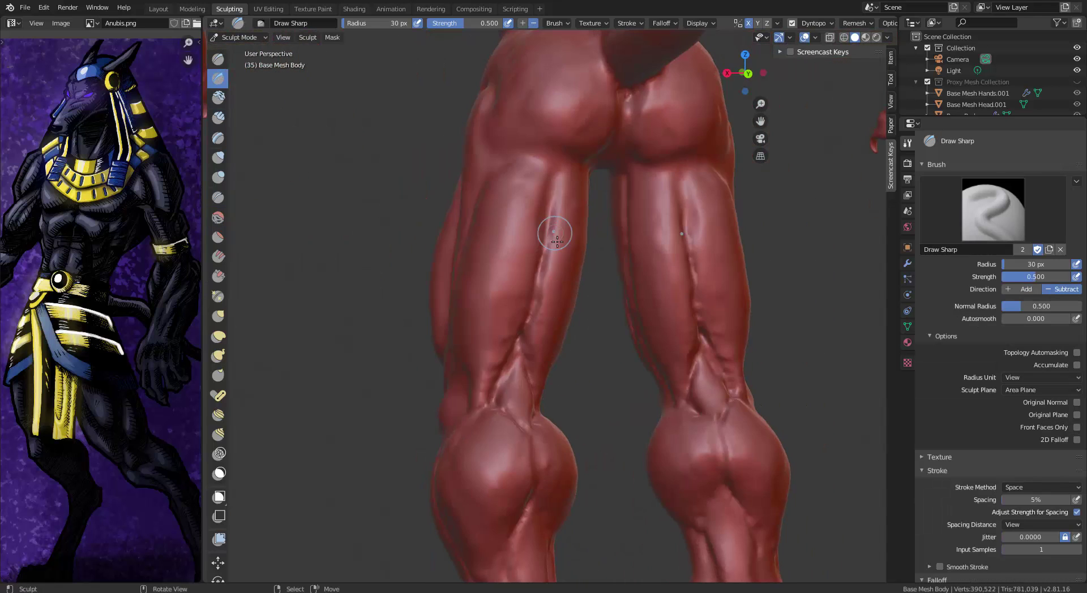
# Sharpen the muscle creases on the outer hip beside the glute with Draw Sharp
pyautogui.moveTo(601, 104); pyautogui.dragTo(600, 114, button='middle')
pyautogui.moveTo(552, 164)
pyautogui.mouseDown(button='middle')
pyautogui.moveTo(572, 150)
pyautogui.moveTo(548, 108)
pyautogui.moveTo(589, 177)
pyautogui.mouseUp(button='middle')
pyautogui.moveTo(498, 106); pyautogui.dragTo(510, 162)
pyautogui.moveTo(494, 103); pyautogui.dragTo(504, 111)
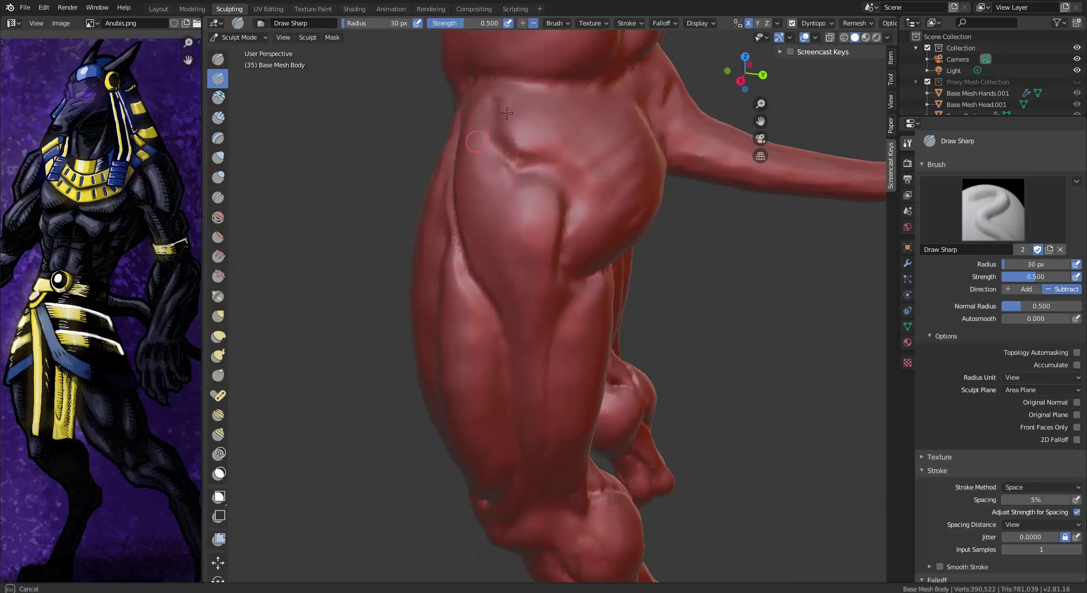
pyautogui.moveTo(507, 114); pyautogui.dragTo(493, 264, button='middle')
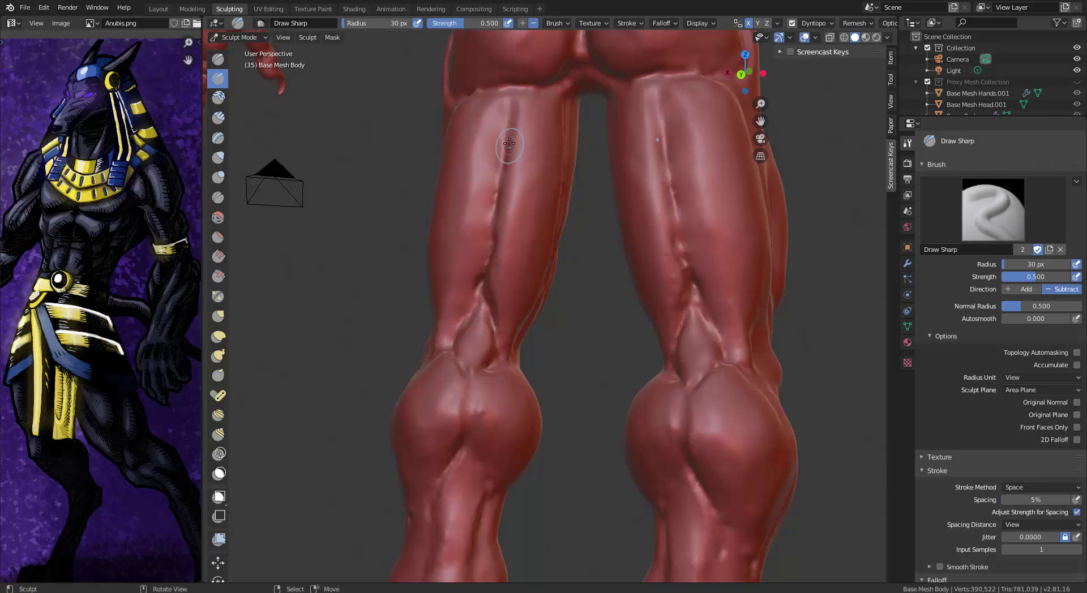
# Tighten the rear thigh groove from glute to knee hollow with Pinch/Magnify, raising its radius to 50 px
pyautogui.press('p')
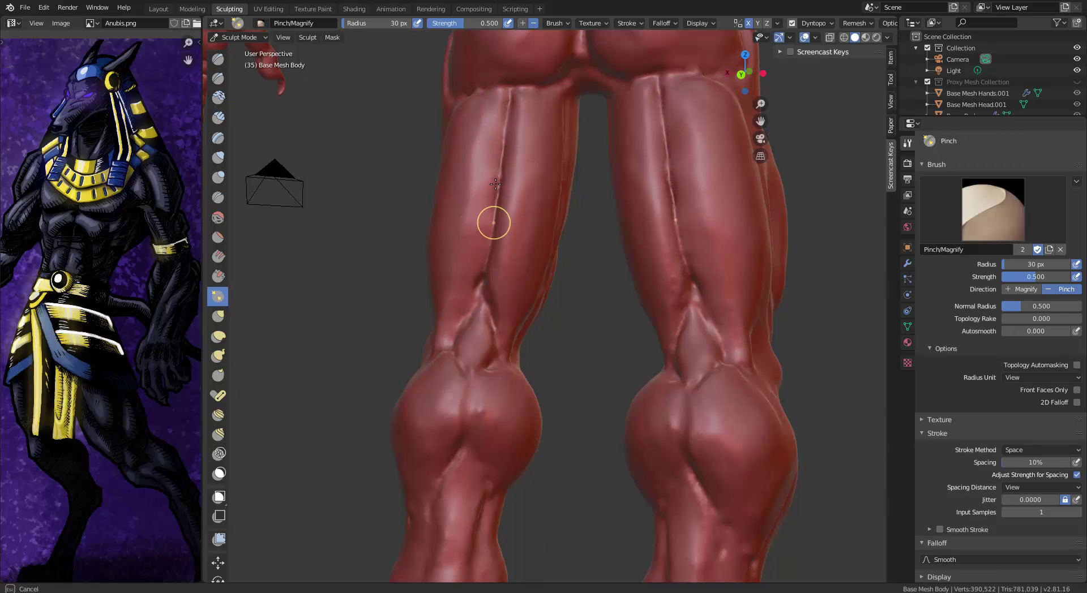
pyautogui.moveTo(495, 184); pyautogui.dragTo(497, 226)
pyautogui.press('f')
pyautogui.click(418, 175)
pyautogui.moveTo(419, 175); pyautogui.dragTo(471, 180, button='middle')
pyautogui.moveTo(502, 283); pyautogui.dragTo(482, 312)
pyautogui.moveTo(498, 289); pyautogui.dragTo(453, 286, button='middle')
pyautogui.moveTo(482, 291); pyautogui.dragTo(485, 313)
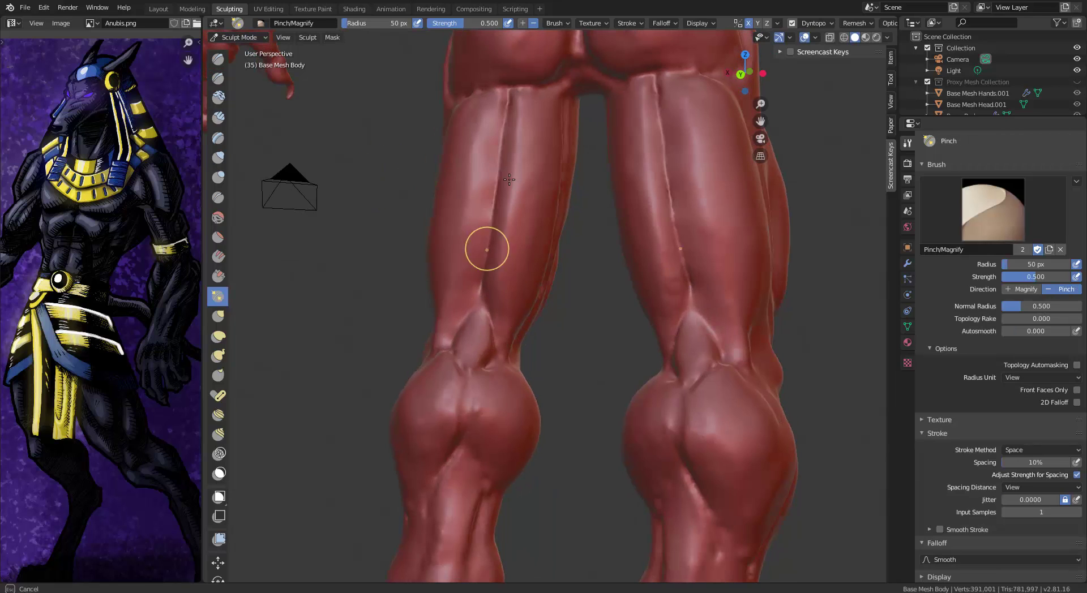
pyautogui.moveTo(510, 180); pyautogui.dragTo(512, 98)
pyautogui.moveTo(578, 170); pyautogui.dragTo(562, 97, button='middle')
pyautogui.moveTo(562, 97); pyautogui.dragTo(510, 104)
pyautogui.moveTo(555, 124); pyautogui.dragTo(576, 212, button='middle')
# Carve the edges of the Achilles tendon below the calf with Draw Sharp at 50 px
pyautogui.keyDown('shift'); pyautogui.moveTo(576, 340); pyautogui.dragTo(560, 142, button='middle'); pyautogui.keyUp('shift')
pyautogui.moveTo(515, 249)
pyautogui.mouseDown(button='middle')
pyautogui.moveTo(549, 289)
pyautogui.moveTo(595, 276)
pyautogui.mouseUp(button='middle')
pyautogui.press('x')
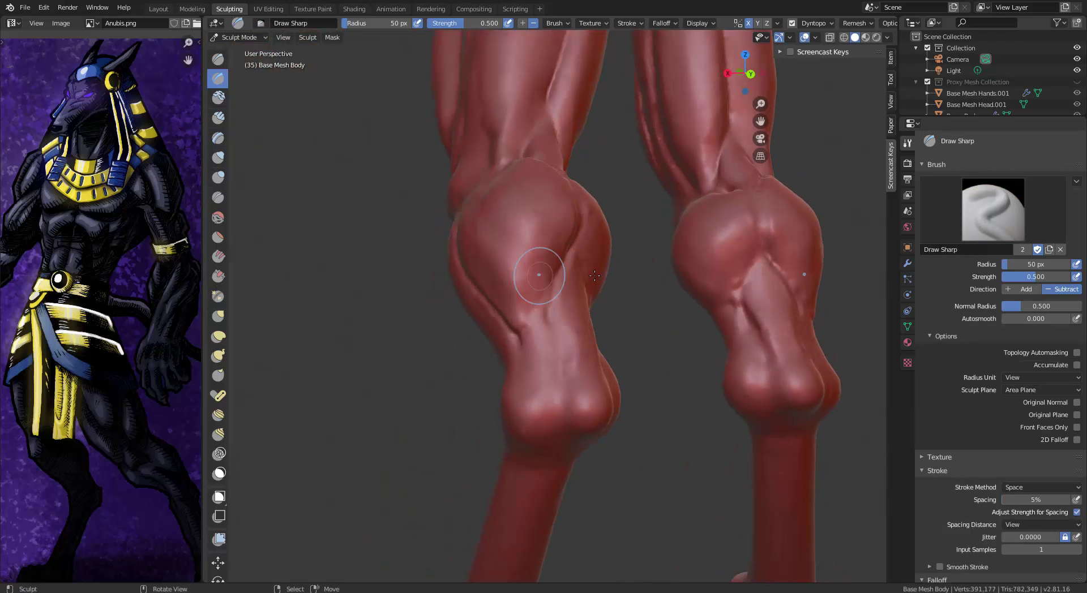
pyautogui.moveTo(551, 334); pyautogui.dragTo(523, 290, button='middle')
pyautogui.moveTo(478, 323); pyautogui.dragTo(220, 125, button='middle')
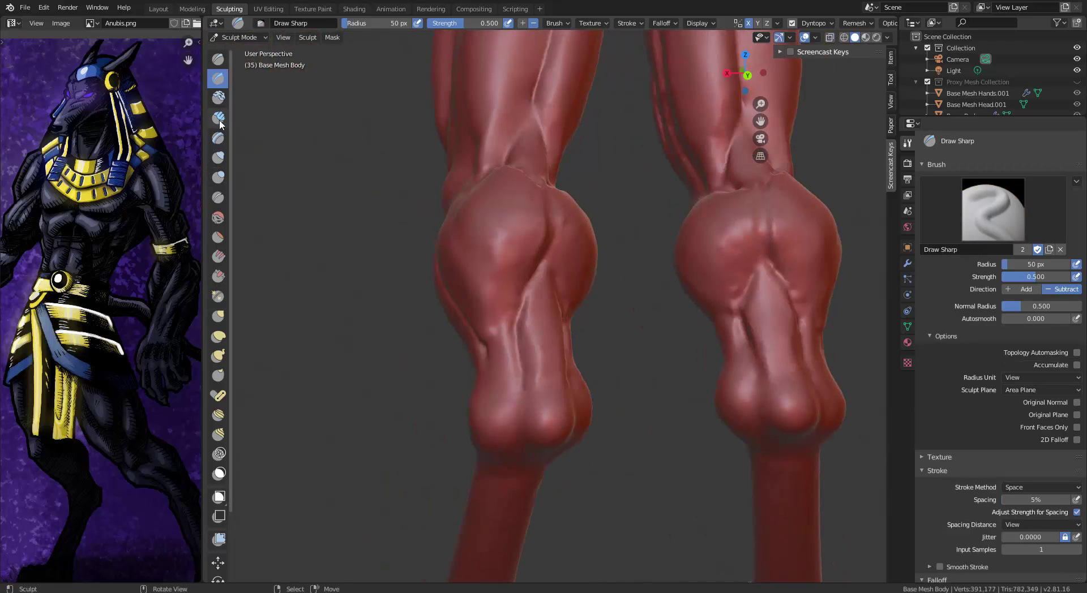
# Pinch the calf outlines and Achilles tendon grooves tighter with Pinch/Magnify at 50 px, strength 0.500
pyautogui.click(218, 297)
pyautogui.moveTo(475, 250); pyautogui.dragTo(500, 229, button='middle')
pyautogui.moveTo(500, 228)
pyautogui.mouseDown()
pyautogui.moveTo(469, 340)
pyautogui.moveTo(474, 363)
pyautogui.mouseUp()
pyautogui.moveTo(475, 362); pyautogui.dragTo(454, 277, button='middle')
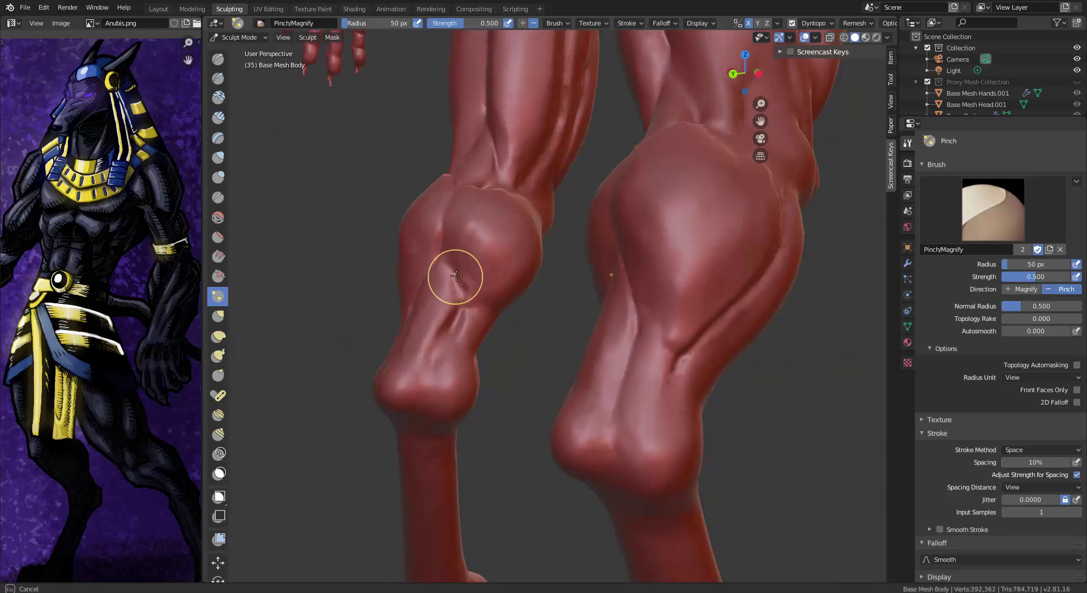
pyautogui.moveTo(453, 277); pyautogui.dragTo(455, 334)
pyautogui.moveTo(455, 334); pyautogui.dragTo(540, 165, button='middle')
pyautogui.moveTo(540, 165); pyautogui.dragTo(422, 362)
pyautogui.moveTo(422, 362); pyautogui.dragTo(652, 374, button='middle')
pyautogui.moveTo(652, 374); pyautogui.dragTo(689, 320)
pyautogui.moveTo(690, 320); pyautogui.dragTo(510, 347, button='middle')
pyautogui.moveTo(509, 347)
pyautogui.mouseDown()
pyautogui.moveTo(539, 305)
pyautogui.moveTo(502, 352)
pyautogui.mouseUp()
pyautogui.moveTo(501, 351); pyautogui.dragTo(589, 218, button='middle')
pyautogui.moveTo(573, 221); pyautogui.dragTo(562, 165)
pyautogui.moveTo(562, 165); pyautogui.dragTo(620, 156, button='middle')
# Cut the outer calf and shin edges and a crease under the kneecap with Draw Sharp at 50 px
pyautogui.click(218, 78)
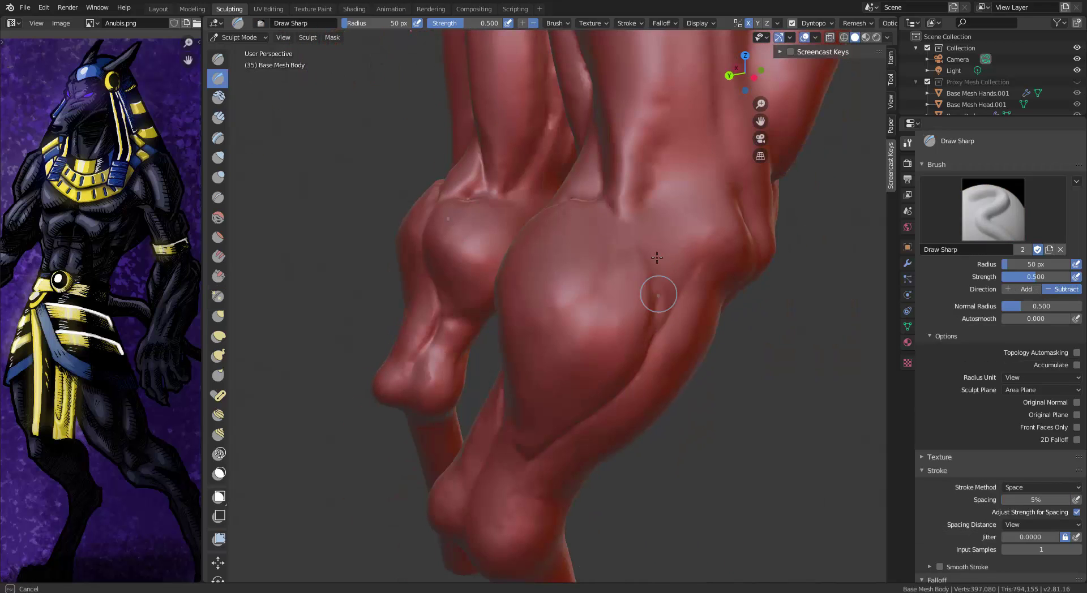
pyautogui.moveTo(658, 329); pyautogui.dragTo(747, 223, button='middle')
pyautogui.scroll(-7, 748, 223)
pyautogui.moveTo(617, 306)
pyautogui.mouseDown(button='middle')
pyautogui.moveTo(771, 342)
pyautogui.moveTo(836, 299)
pyautogui.mouseUp(button='middle')
pyautogui.scroll(7, 661, 226)
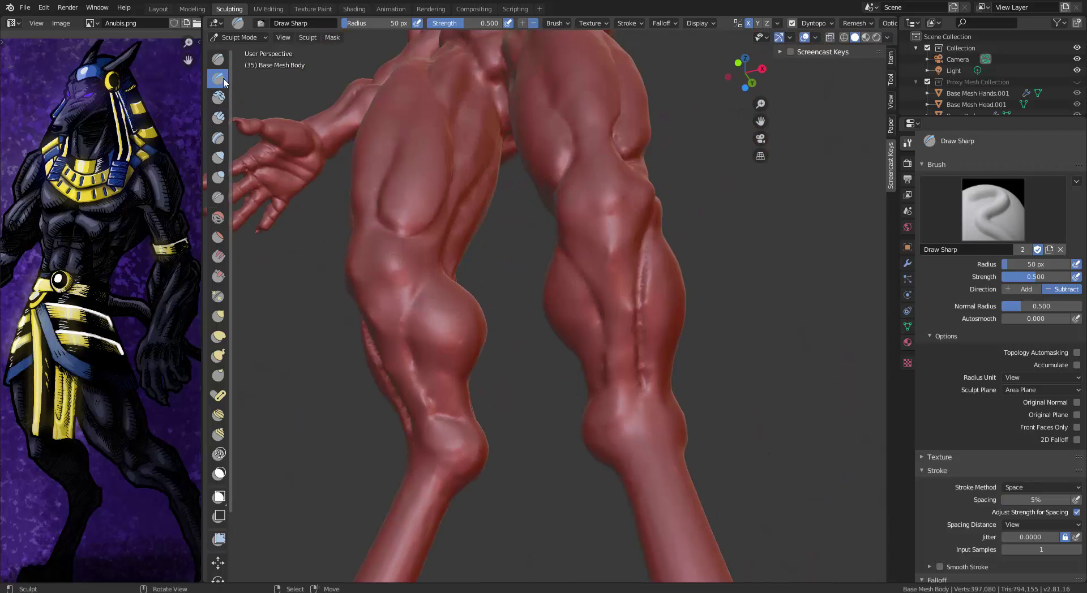
pyautogui.moveTo(635, 223); pyautogui.dragTo(602, 230)
pyautogui.moveTo(668, 116); pyautogui.dragTo(668, 140, button='middle')
# Build up the kneecap and the bulge below it with A|Orb_ClayTubes_Smooth at 50 px, strength 0.490
pyautogui.click(219, 98)
pyautogui.moveTo(632, 275); pyautogui.dragTo(607, 272)
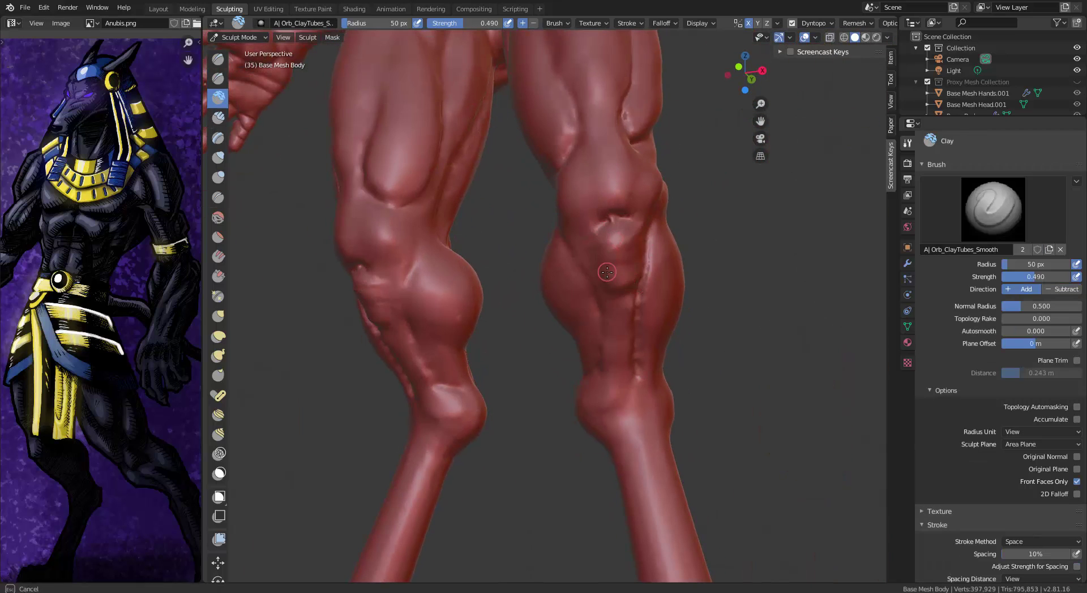
pyautogui.moveTo(607, 273)
pyautogui.mouseDown(button='middle')
pyautogui.moveTo(572, 202)
pyautogui.moveTo(529, 198)
pyautogui.mouseUp(button='middle')
pyautogui.moveTo(616, 207); pyautogui.dragTo(630, 213)
pyautogui.moveTo(631, 218); pyautogui.dragTo(595, 209, button='middle')
pyautogui.moveTo(601, 241); pyautogui.dragTo(607, 252)
pyautogui.moveTo(583, 227); pyautogui.dragTo(504, 192, button='middle')
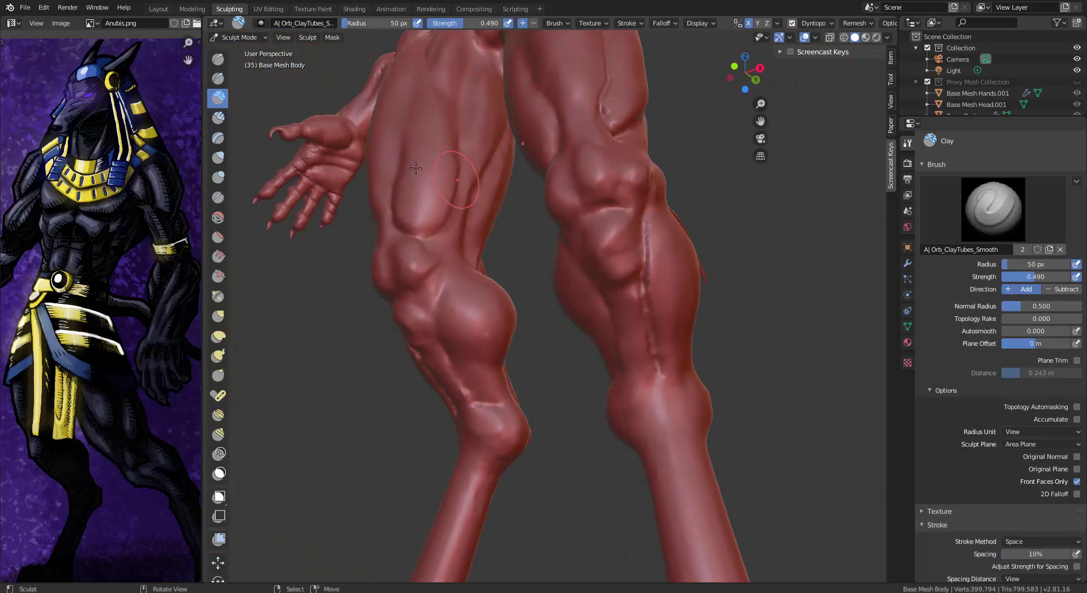
# Flatten the planes of the kneecap and the area around it with A|Orb_Flatten_EdgeProtect at 50 px, strength 1.000
pyautogui.click(218, 277)
pyautogui.moveTo(552, 254); pyautogui.dragTo(601, 258, button='middle')
pyautogui.moveTo(608, 269); pyautogui.dragTo(610, 276)
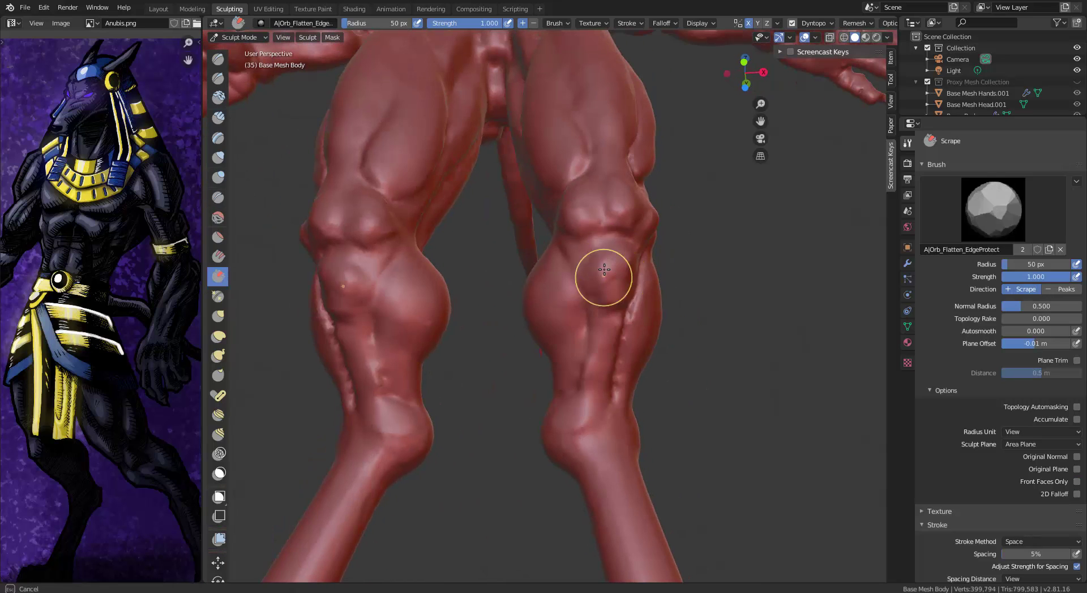
pyautogui.moveTo(612, 247)
pyautogui.mouseDown(button='middle')
pyautogui.moveTo(607, 158)
pyautogui.moveTo(762, 129)
pyautogui.mouseUp(button='middle')
pyautogui.moveTo(589, 195)
pyautogui.mouseDown()
pyautogui.moveTo(583, 208)
pyautogui.moveTo(589, 200)
pyautogui.mouseUp()
pyautogui.moveTo(592, 198)
pyautogui.mouseDown(button='middle')
pyautogui.moveTo(558, 195)
pyautogui.moveTo(583, 184)
pyautogui.mouseUp(button='middle')
pyautogui.moveTo(613, 115); pyautogui.dragTo(620, 117)
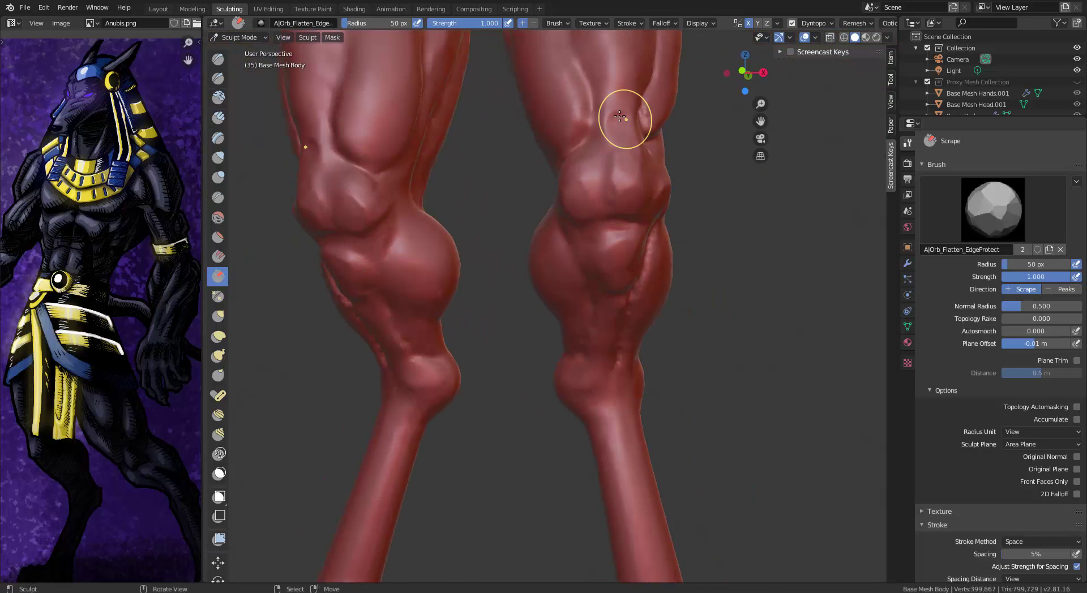
# Flatten the outer thigh muscle planes with A|Orb_Flatten_EdgeProtect at 68 px, strength 1.000
pyautogui.moveTo(619, 107)
pyautogui.mouseDown(button='middle')
pyautogui.moveTo(572, 116)
pyautogui.moveTo(614, 362)
pyautogui.mouseUp(button='middle')
pyautogui.moveTo(740, 176); pyautogui.dragTo(682, 177, button='middle')
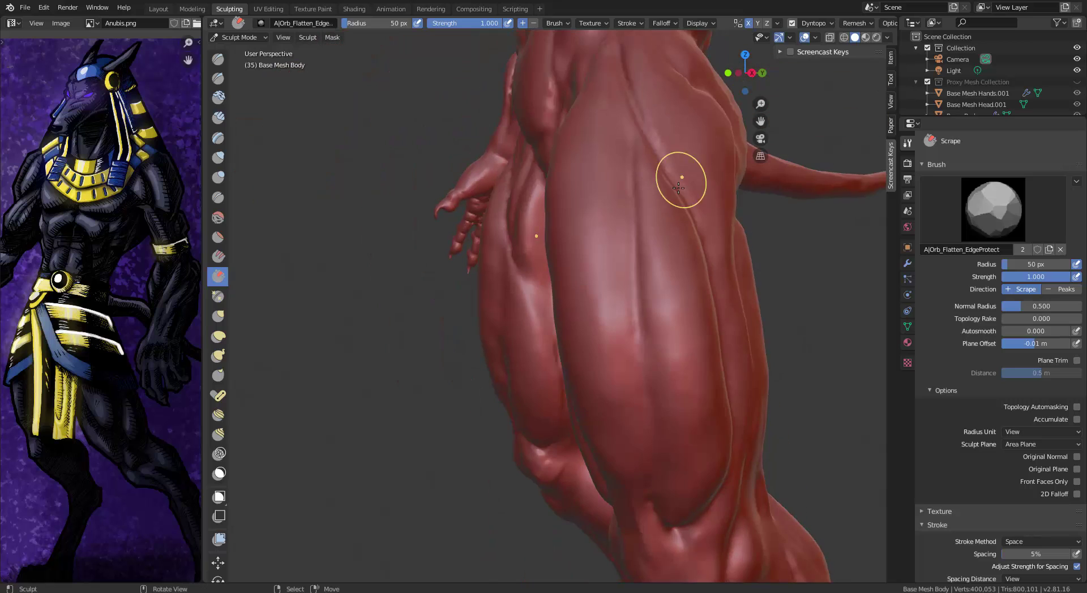
pyautogui.press('f')
pyautogui.click(699, 371)
pyautogui.moveTo(699, 371); pyautogui.dragTo(622, 298, button='middle')
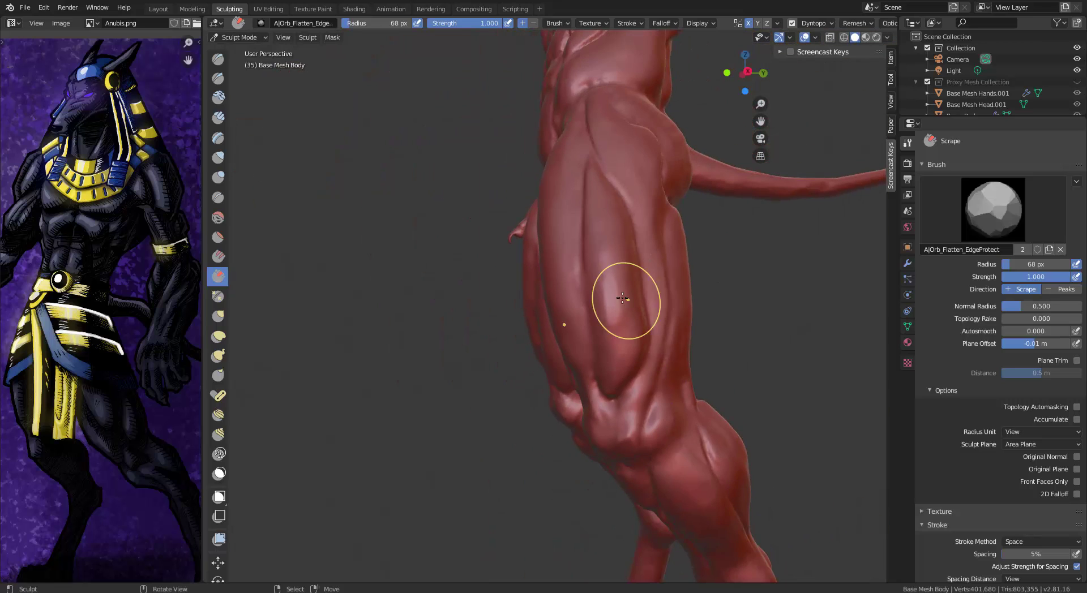
pyautogui.moveTo(610, 250); pyautogui.dragTo(613, 295)
pyautogui.moveTo(613, 295)
pyautogui.mouseDown(button='middle')
pyautogui.moveTo(711, 286)
pyautogui.moveTo(616, 284)
pyautogui.mouseUp(button='middle')
pyautogui.moveTo(613, 300); pyautogui.dragTo(612, 326)
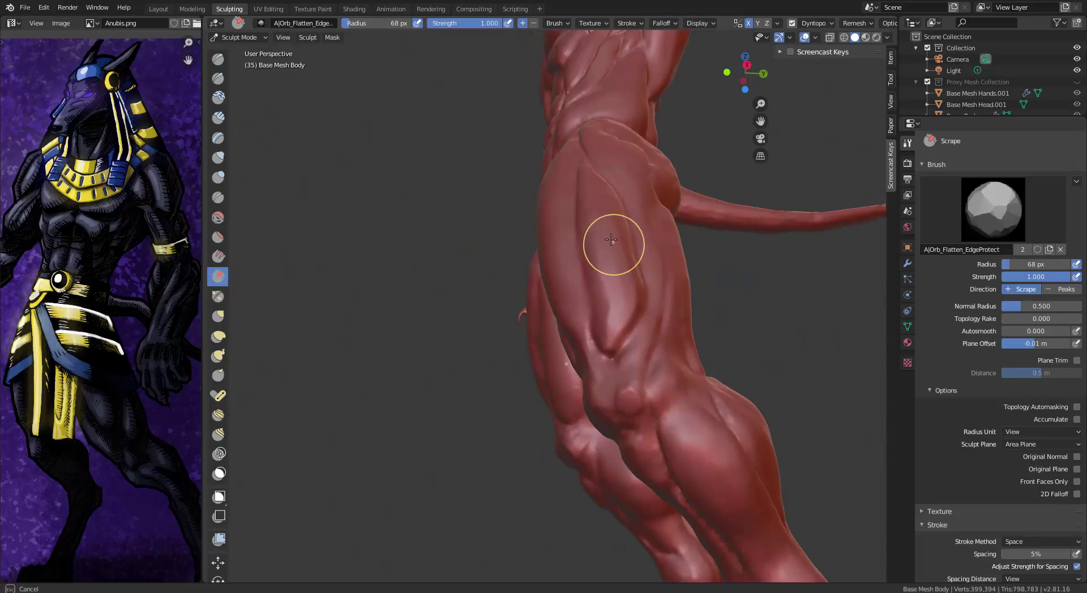
# Scrape the remaining uneven surfaces of the lower thighs and around the knees flatter at 68 px
pyautogui.moveTo(611, 240); pyautogui.dragTo(655, 282, button='middle')
pyautogui.scroll(3, 684, 216)
pyautogui.moveTo(595, 170); pyautogui.dragTo(587, 417, button='middle')
pyautogui.moveTo(546, 428); pyautogui.dragTo(547, 418)
pyautogui.moveTo(697, 229)
pyautogui.keyDown('alt'); pyautogui.mouseDown()
pyautogui.moveTo(636, 247)
pyautogui.moveTo(638, 284)
pyautogui.moveTo(600, 301)
pyautogui.mouseUp(); pyautogui.keyUp('alt')
pyautogui.moveTo(648, 369); pyautogui.dragTo(651, 388)
pyautogui.keyDown('alt'); pyautogui.moveTo(657, 385); pyautogui.dragTo(672, 323); pyautogui.keyUp('alt')
pyautogui.moveTo(673, 322); pyautogui.dragTo(664, 343, button='middle')
# Touch up the forms of the calves and hocks with A|Orb_ClayTubes_Smooth at 68 px, strength 0.490
pyautogui.press('p')
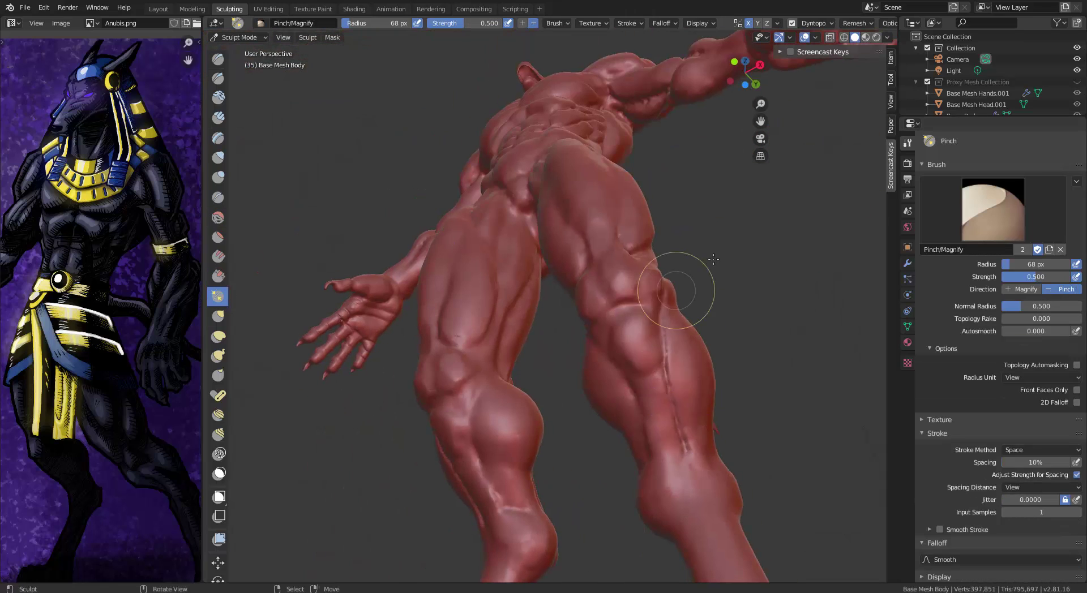
pyautogui.moveTo(714, 259)
pyautogui.mouseDown(button='middle')
pyautogui.moveTo(492, 425)
pyautogui.moveTo(566, 328)
pyautogui.moveTo(381, 155)
pyautogui.moveTo(317, 136)
pyautogui.mouseUp(button='middle')
pyautogui.click(218, 117)
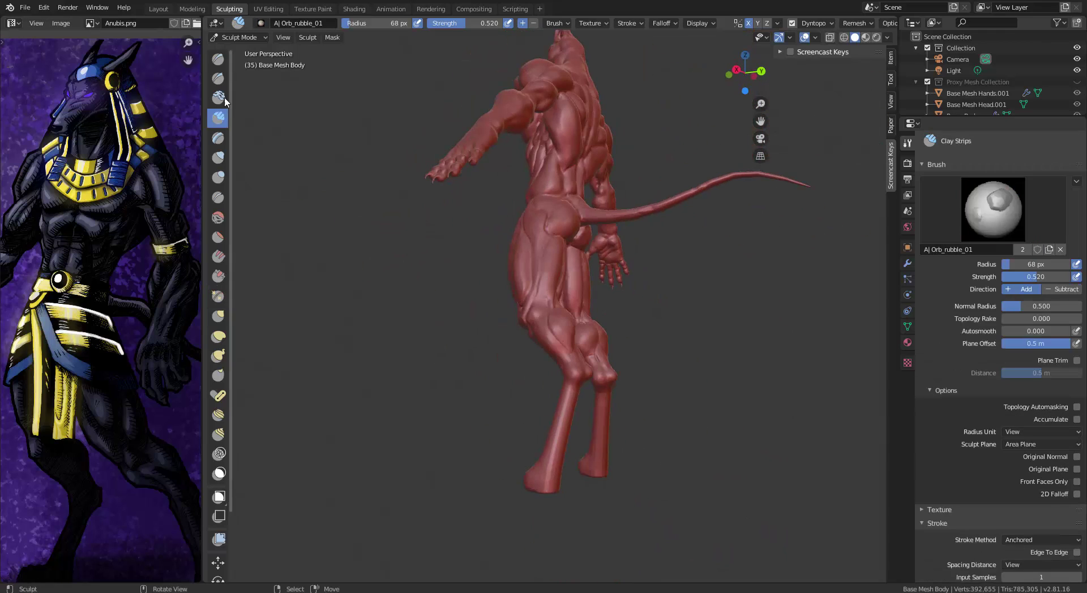
pyautogui.click(220, 98)
pyautogui.scroll(4, 555, 317)
pyautogui.moveTo(555, 317)
pyautogui.mouseDown(button='middle')
pyautogui.moveTo(612, 295)
pyautogui.moveTo(708, 283)
pyautogui.moveTo(555, 336)
pyautogui.moveTo(518, 298)
pyautogui.mouseUp(button='middle')
pyautogui.scroll(3, 595, 318)
pyautogui.moveTo(508, 336); pyautogui.dragTo(562, 245, button='middle')
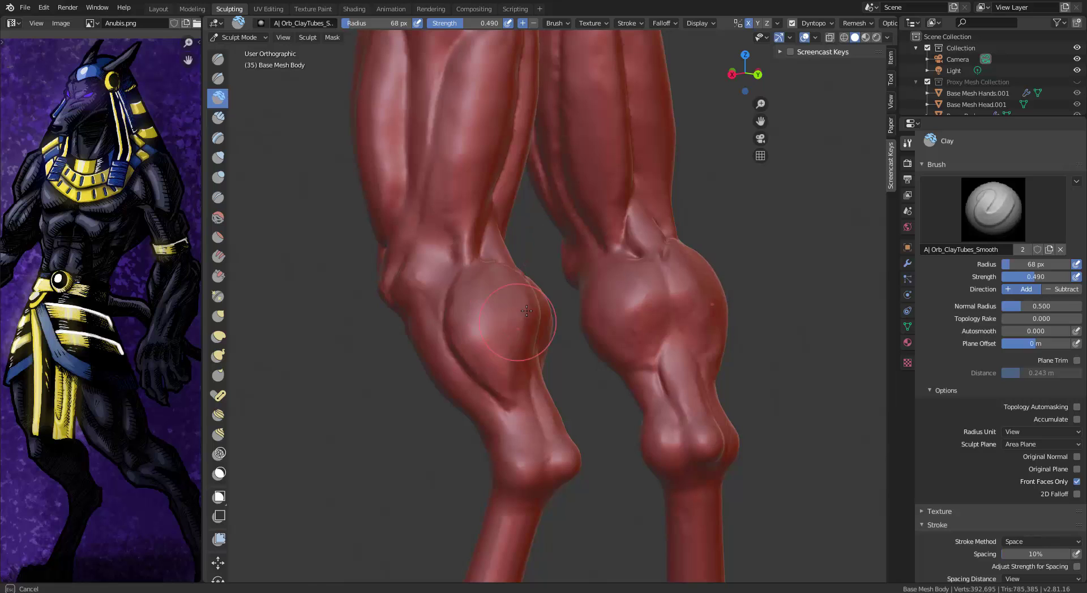
pyautogui.moveTo(527, 311); pyautogui.dragTo(436, 411, button='middle')
pyautogui.moveTo(438, 270); pyautogui.dragTo(666, 406, button='middle')
pyautogui.moveTo(718, 339); pyautogui.dragTo(481, 363, button='middle')
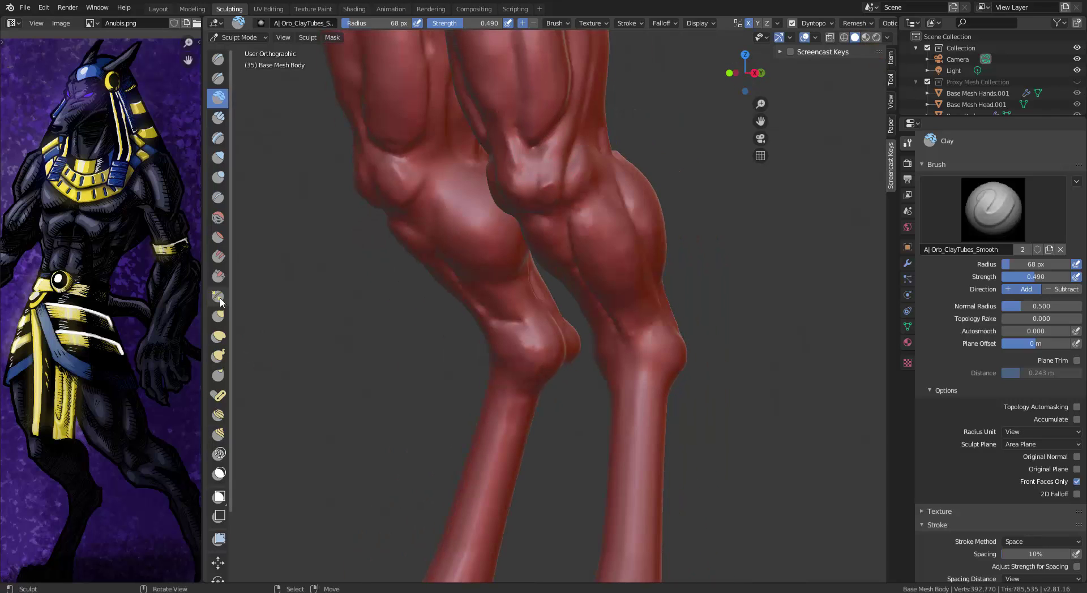
# Fill the hollows around the knee and shin with Fill/Deepen at 68 px, strength 0.500
pyautogui.click(218, 257)
pyautogui.moveTo(569, 147); pyautogui.dragTo(712, 193, button='middle')
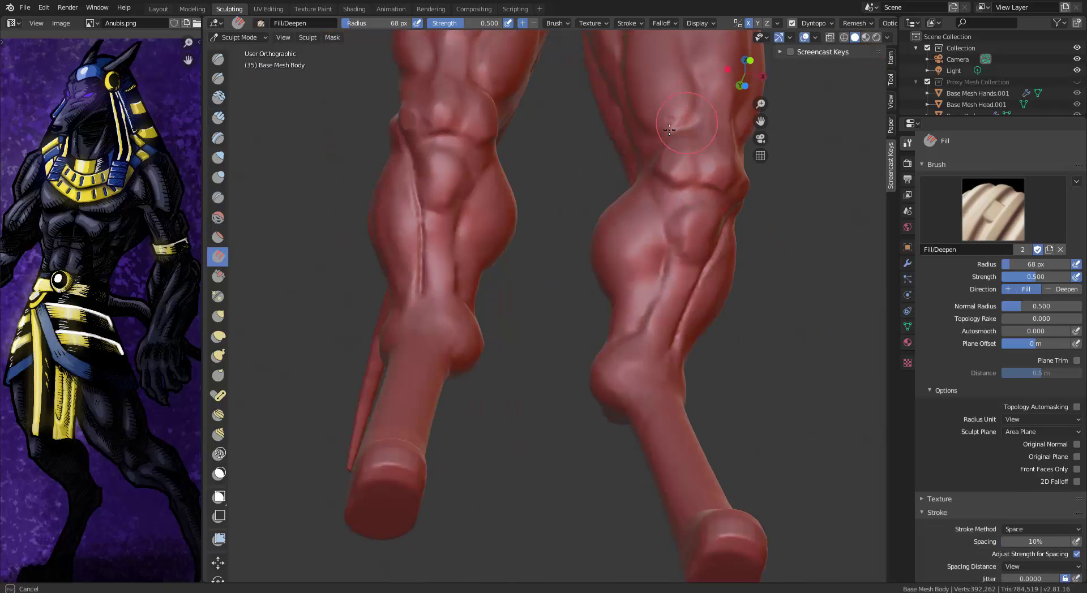
pyautogui.moveTo(670, 130); pyautogui.dragTo(660, 134)
pyautogui.moveTo(660, 134); pyautogui.dragTo(578, 170, button='middle')
pyautogui.moveTo(676, 317); pyautogui.dragTo(668, 295)
pyautogui.moveTo(668, 295)
pyautogui.mouseDown(button='middle')
pyautogui.moveTo(600, 238)
pyautogui.moveTo(589, 165)
pyautogui.moveTo(499, 176)
pyautogui.mouseUp(button='middle')
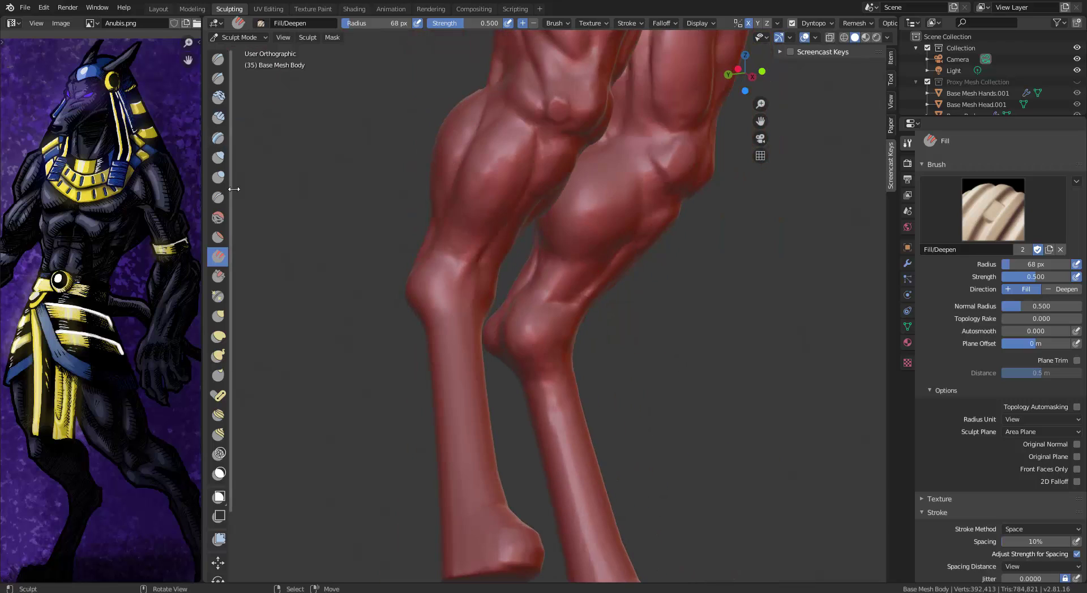
# Flatten the planes of the hock joints with A|Orb_Flatten_EdgeProtect at 68 px, strength 1.000
pyautogui.click(218, 276)
pyautogui.moveTo(544, 284)
pyautogui.mouseDown(button='middle')
pyautogui.moveTo(617, 277)
pyautogui.moveTo(646, 306)
pyautogui.mouseUp(button='middle')
pyautogui.moveTo(636, 255); pyautogui.dragTo(587, 340, button='middle')
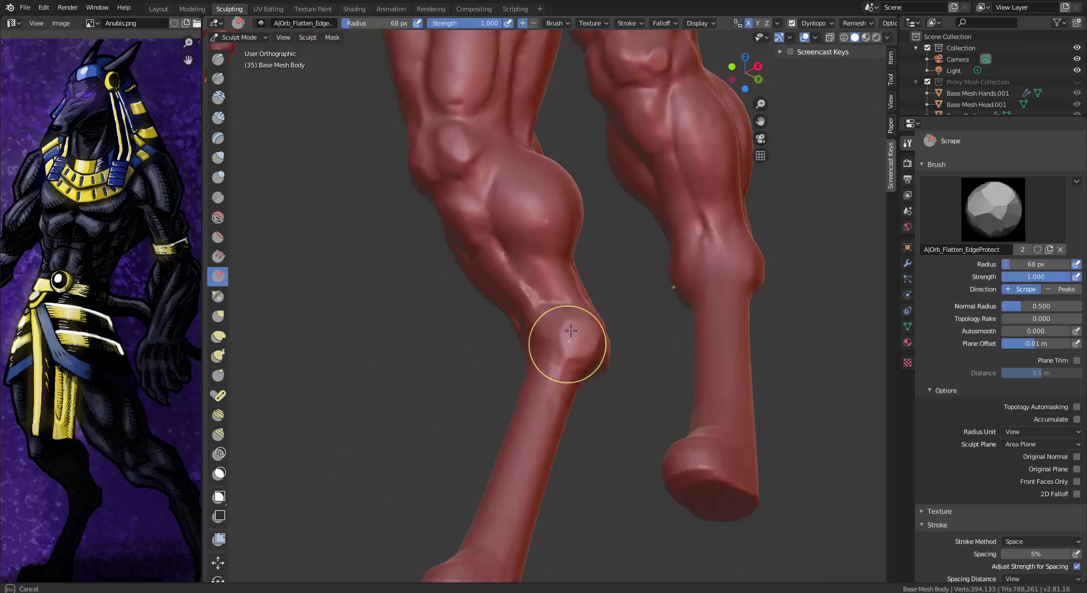
pyautogui.moveTo(571, 331); pyautogui.dragTo(570, 336)
pyautogui.moveTo(569, 335)
pyautogui.mouseDown(button='middle')
pyautogui.moveTo(595, 354)
pyautogui.moveTo(615, 348)
pyautogui.moveTo(616, 303)
pyautogui.mouseUp(button='middle')
pyautogui.moveTo(686, 300); pyautogui.dragTo(684, 334)
pyautogui.moveTo(614, 305)
pyautogui.mouseDown(button='middle')
pyautogui.moveTo(568, 314)
pyautogui.moveTo(663, 238)
pyautogui.moveTo(737, 246)
pyautogui.mouseUp(button='middle')
# Build up tendon ridges along the lower legs below the hocks with A|Orb_ClayTubes_Smooth at 68 px, strength 0.490
pyautogui.press('c')
pyautogui.moveTo(575, 222); pyautogui.dragTo(594, 283)
pyautogui.moveTo(640, 272); pyautogui.dragTo(538, 307, button='middle')
pyautogui.moveTo(722, 297); pyautogui.dragTo(725, 237)
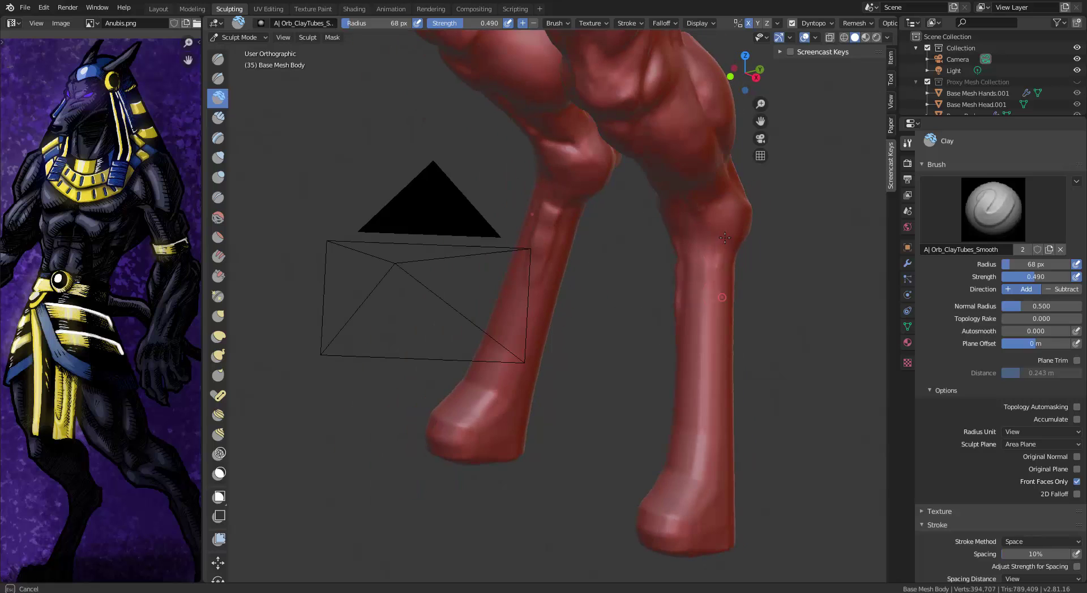
pyautogui.moveTo(725, 238); pyautogui.dragTo(718, 235, button='middle')
pyautogui.moveTo(691, 250)
pyautogui.mouseDown()
pyautogui.moveTo(716, 433)
pyautogui.moveTo(711, 391)
pyautogui.mouseUp()
pyautogui.moveTo(736, 295)
pyautogui.mouseDown(button='middle')
pyautogui.moveTo(705, 283)
pyautogui.moveTo(745, 275)
pyautogui.mouseUp(button='middle')
pyautogui.moveTo(707, 336); pyautogui.dragTo(713, 385)
# Extend the tendon ridges down the sides and back of the lower legs to the feet with A|Orb_ClayTubes_Smooth
pyautogui.moveTo(775, 249); pyautogui.dragTo(671, 212, button='middle')
pyautogui.moveTo(667, 249); pyautogui.dragTo(630, 442)
pyautogui.moveTo(623, 317)
pyautogui.mouseDown(button='middle')
pyautogui.moveTo(549, 283)
pyautogui.moveTo(416, 252)
pyautogui.mouseUp(button='middle')
pyautogui.moveTo(415, 267); pyautogui.dragTo(420, 467)
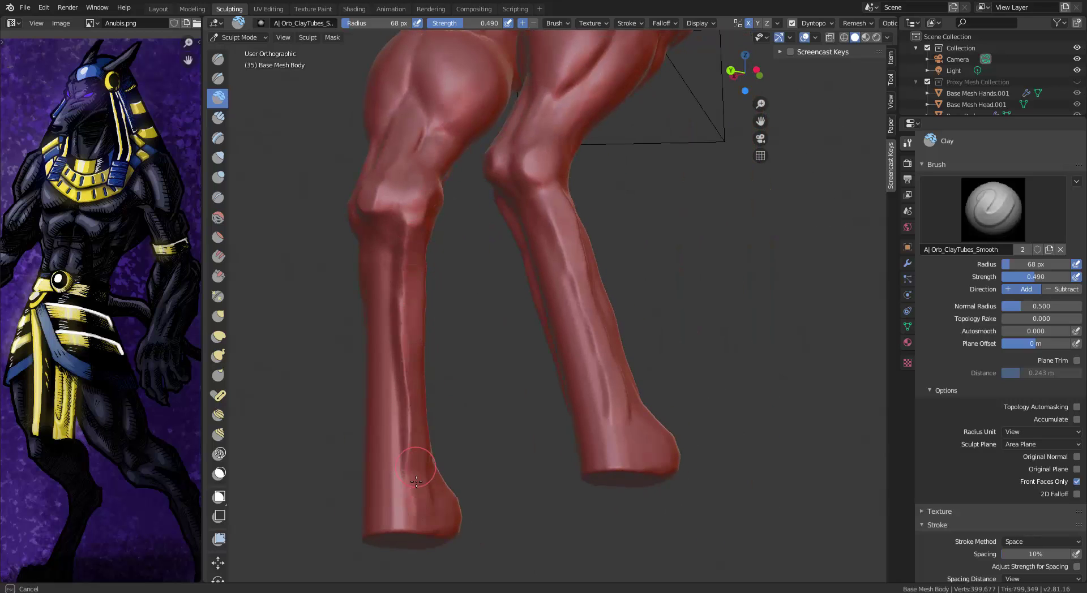
pyautogui.moveTo(424, 340); pyautogui.dragTo(499, 334, button='middle')
pyautogui.moveTo(442, 185); pyautogui.dragTo(398, 444)
pyautogui.moveTo(471, 252); pyautogui.dragTo(609, 334, button='middle')
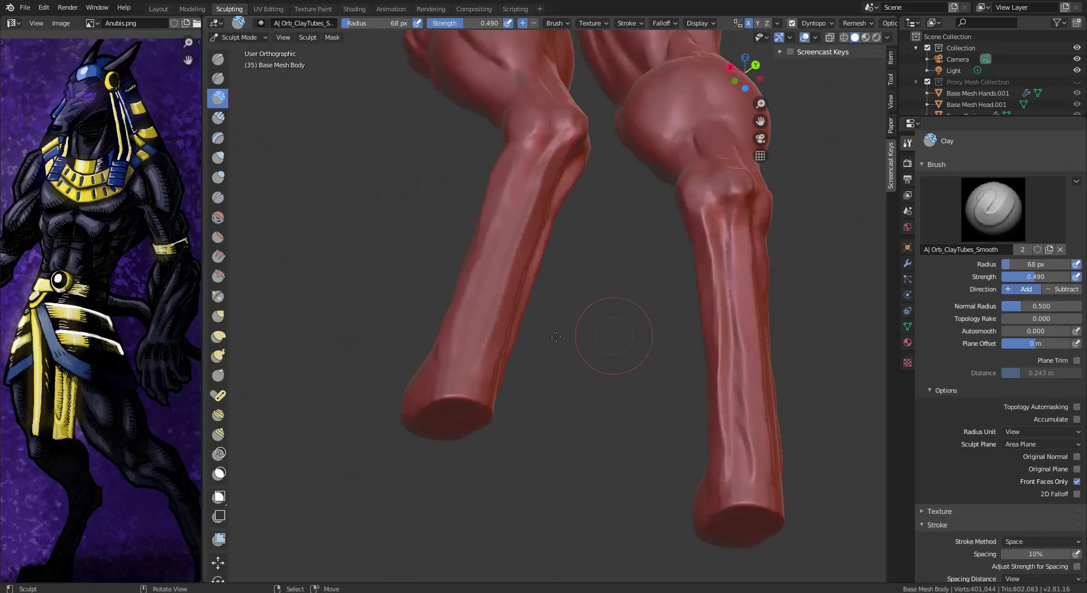
pyautogui.moveTo(471, 391); pyautogui.dragTo(454, 405)
pyautogui.moveTo(575, 328); pyautogui.dragTo(454, 402, button='middle')
pyautogui.keyDown('alt'); pyautogui.moveTo(455, 402); pyautogui.dragTo(453, 353); pyautogui.keyUp('alt')
pyautogui.moveTo(389, 329); pyautogui.dragTo(369, 304)
# Flatten the lower-leg tendon ridges from hock to foot with Flatten/Contrast at 68 px, strength 0.742
pyautogui.click(218, 237)
pyautogui.moveTo(360, 280)
pyautogui.mouseDown(button='middle')
pyautogui.moveTo(425, 320)
pyautogui.moveTo(470, 374)
pyautogui.mouseUp(button='middle')
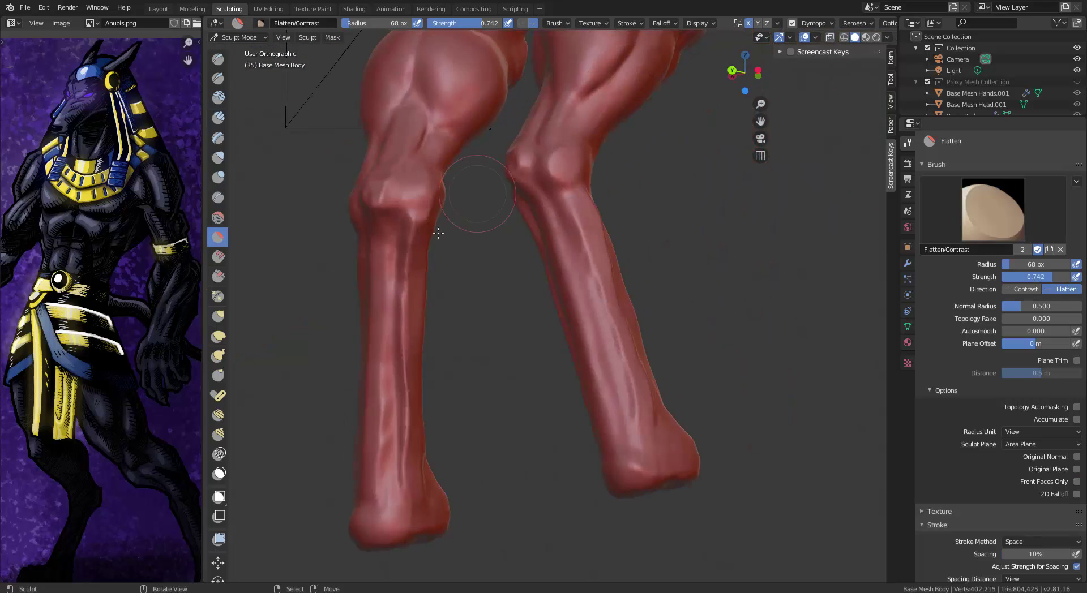
pyautogui.moveTo(421, 243); pyautogui.dragTo(400, 549)
pyautogui.moveTo(442, 442); pyautogui.dragTo(600, 371, button='middle')
pyautogui.moveTo(524, 196); pyautogui.dragTo(526, 223)
pyautogui.moveTo(526, 223); pyautogui.dragTo(600, 226, button='middle')
pyautogui.moveTo(708, 412); pyautogui.dragTo(635, 404, button='middle')
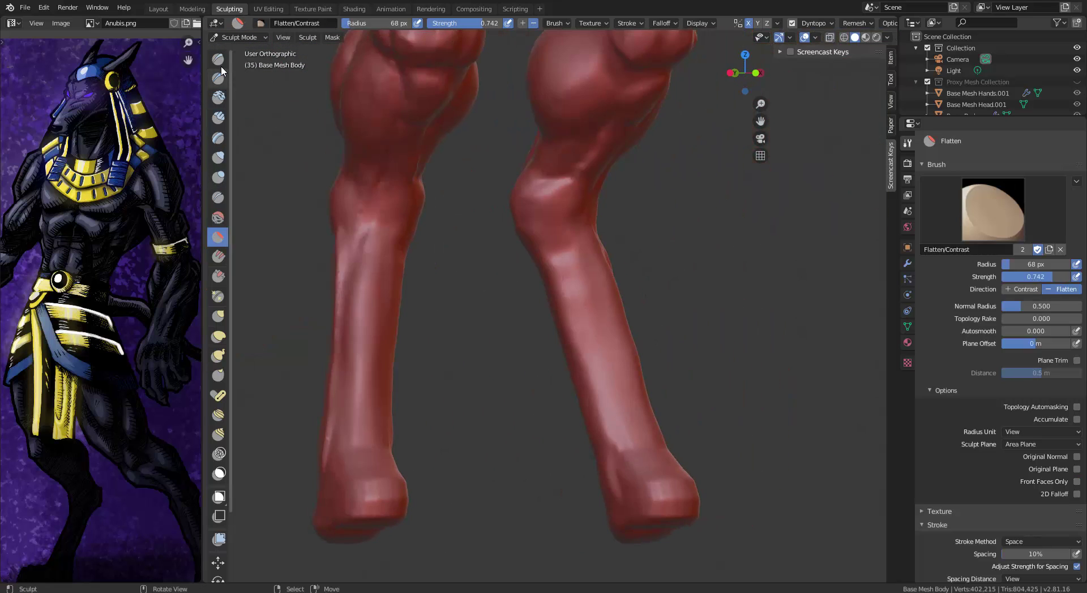
# Cut grooves beside the lower-leg tendons down to the feet with Draw Sharp at 38 px, strength 0.500
pyautogui.click(218, 78)
pyautogui.moveTo(544, 255); pyautogui.dragTo(612, 260, button='middle')
pyautogui.moveTo(612, 260); pyautogui.dragTo(622, 220)
pyautogui.moveTo(611, 250); pyautogui.dragTo(541, 242, button='middle')
pyautogui.moveTo(619, 376); pyautogui.dragTo(566, 371, button='middle')
pyautogui.moveTo(654, 368); pyautogui.dragTo(668, 415)
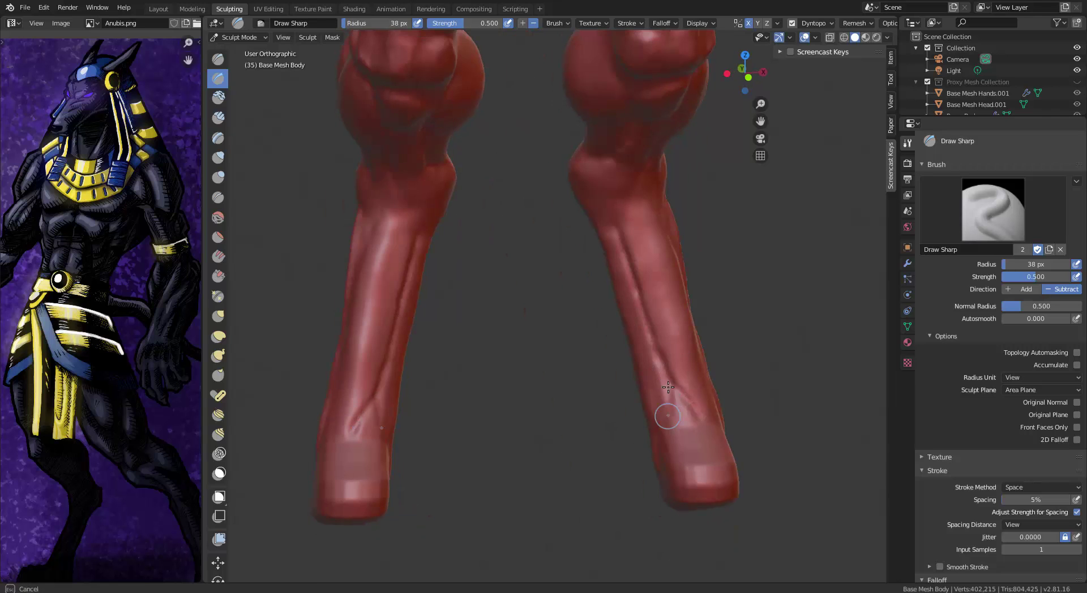
pyautogui.moveTo(668, 415); pyautogui.dragTo(600, 405, button='middle')
pyautogui.moveTo(713, 388); pyautogui.dragTo(708, 438)
pyautogui.moveTo(708, 431)
pyautogui.mouseDown(button='middle')
pyautogui.moveTo(651, 425)
pyautogui.moveTo(683, 416)
pyautogui.mouseUp(button='middle')
pyautogui.moveTo(700, 345); pyautogui.dragTo(694, 392)
pyautogui.moveTo(694, 392); pyautogui.dragTo(294, 312, button='middle')
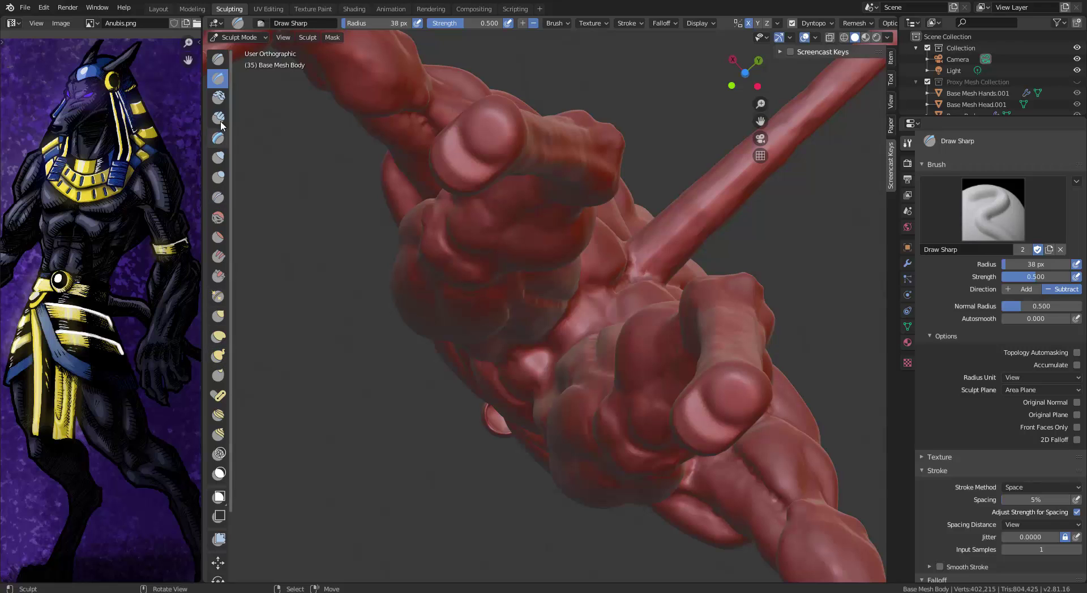
# Draw tendon lines on the shin just above the hock with SculptDraw at 50 px, strength 0.500
pyautogui.click(219, 276)
pyautogui.moveTo(363, 254)
pyautogui.mouseDown(button='middle')
pyautogui.moveTo(512, 141)
pyautogui.moveTo(656, 243)
pyautogui.moveTo(679, 274)
pyautogui.mouseUp(button='middle')
pyautogui.press('x')
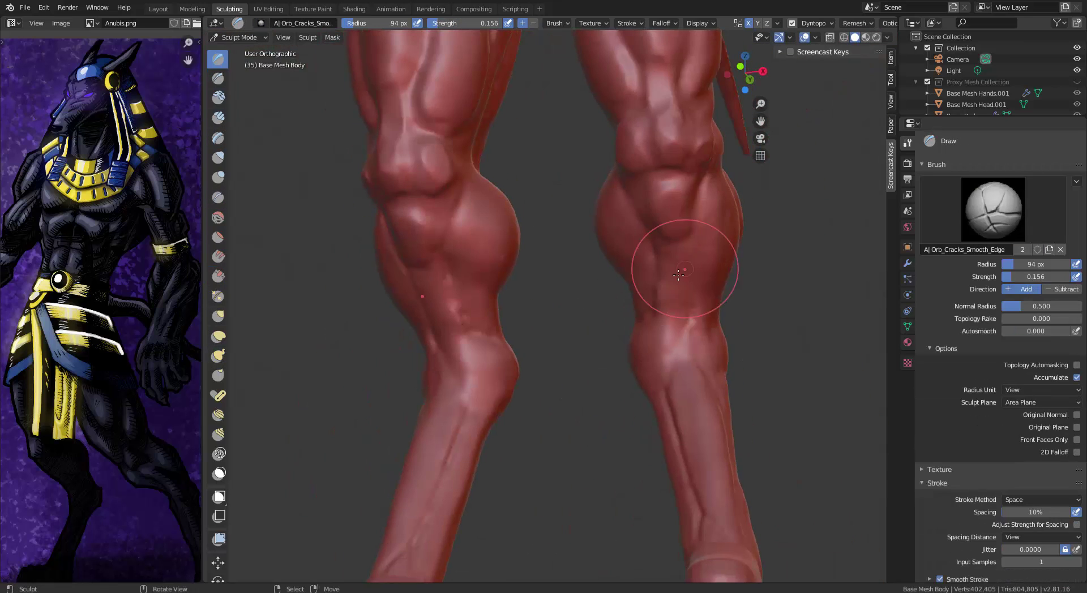
pyautogui.press('x')
pyautogui.moveTo(684, 337); pyautogui.dragTo(677, 283)
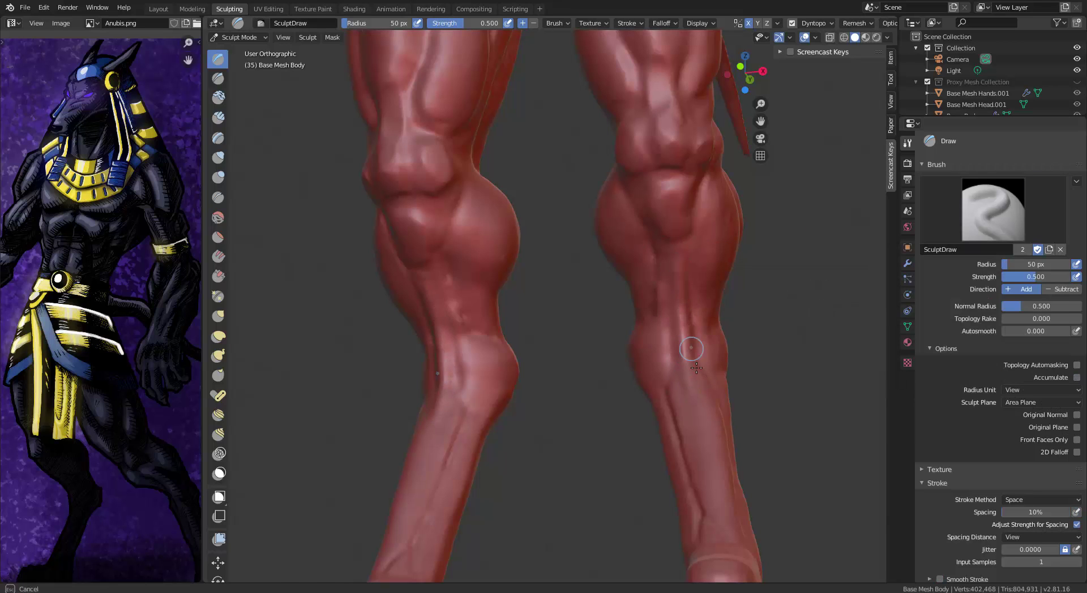
pyautogui.moveTo(696, 368)
pyautogui.mouseDown(button='middle')
pyautogui.moveTo(317, 145)
pyautogui.moveTo(618, 405)
pyautogui.moveTo(609, 365)
pyautogui.mouseUp(button='middle')
# Carve fine tendon lines around the hock and shin with A|Orb_Cracks at 19 px, strength 0.350
pyautogui.press('x')
pyautogui.moveTo(609, 365); pyautogui.dragTo(566, 396)
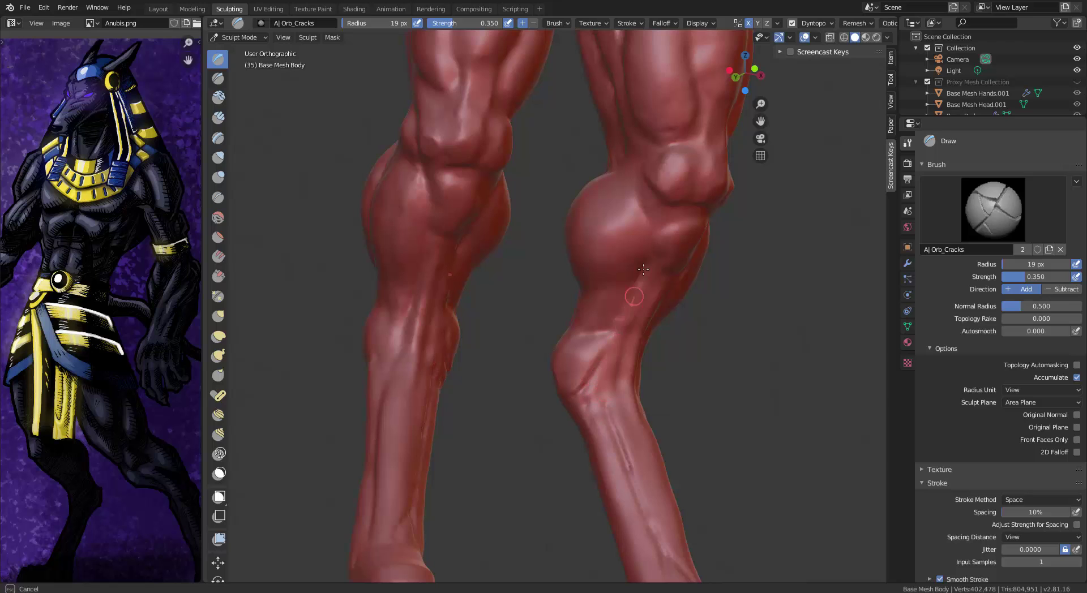
pyautogui.moveTo(643, 270); pyautogui.dragTo(649, 250)
pyautogui.moveTo(649, 249); pyautogui.dragTo(642, 210, button='middle')
pyautogui.moveTo(642, 210); pyautogui.dragTo(660, 257)
pyautogui.moveTo(660, 258); pyautogui.dragTo(641, 274, button='middle')
# Define the lower edge of the calf and the creases above the hock with A|Orb_Cracks at 19 px
pyautogui.moveTo(640, 274); pyautogui.dragTo(593, 297)
pyautogui.moveTo(594, 298)
pyautogui.mouseDown(button='middle')
pyautogui.moveTo(667, 274)
pyautogui.moveTo(659, 299)
pyautogui.moveTo(655, 262)
pyautogui.moveTo(685, 261)
pyautogui.moveTo(609, 338)
pyautogui.mouseUp(button='middle')
pyautogui.moveTo(609, 338); pyautogui.dragTo(631, 327)
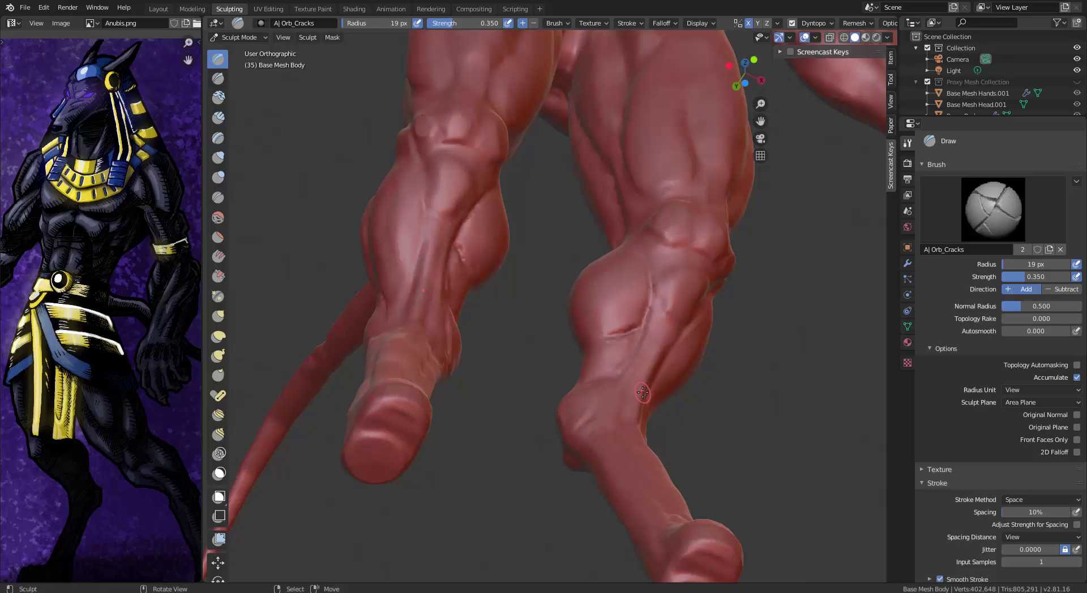
pyautogui.moveTo(654, 282); pyautogui.dragTo(765, 266, button='middle')
pyautogui.moveTo(698, 237); pyautogui.dragTo(681, 265, button='middle')
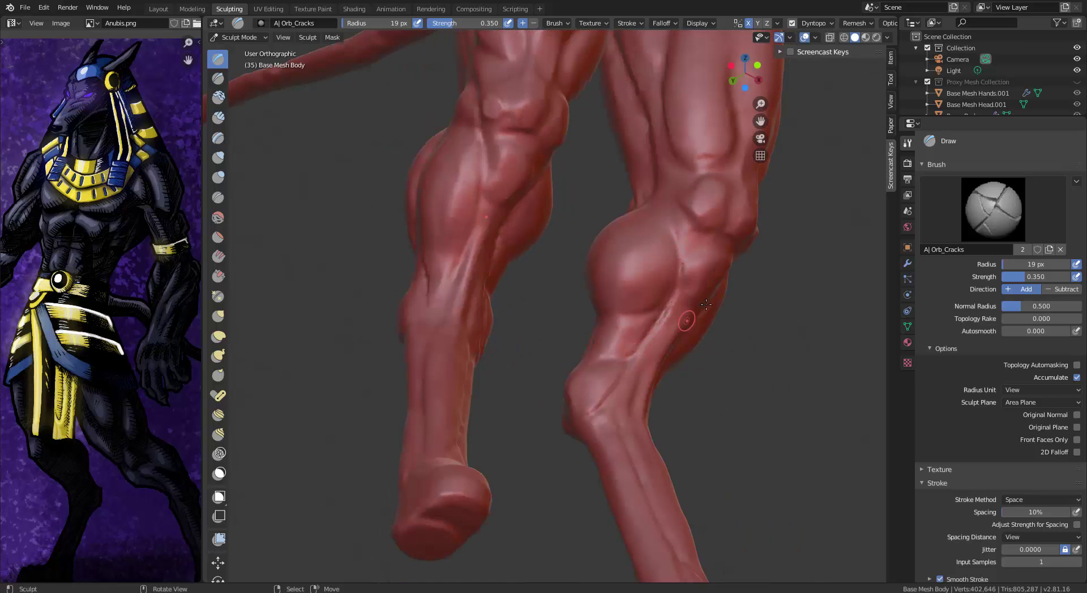
pyautogui.moveTo(706, 305); pyautogui.dragTo(634, 334, button='middle')
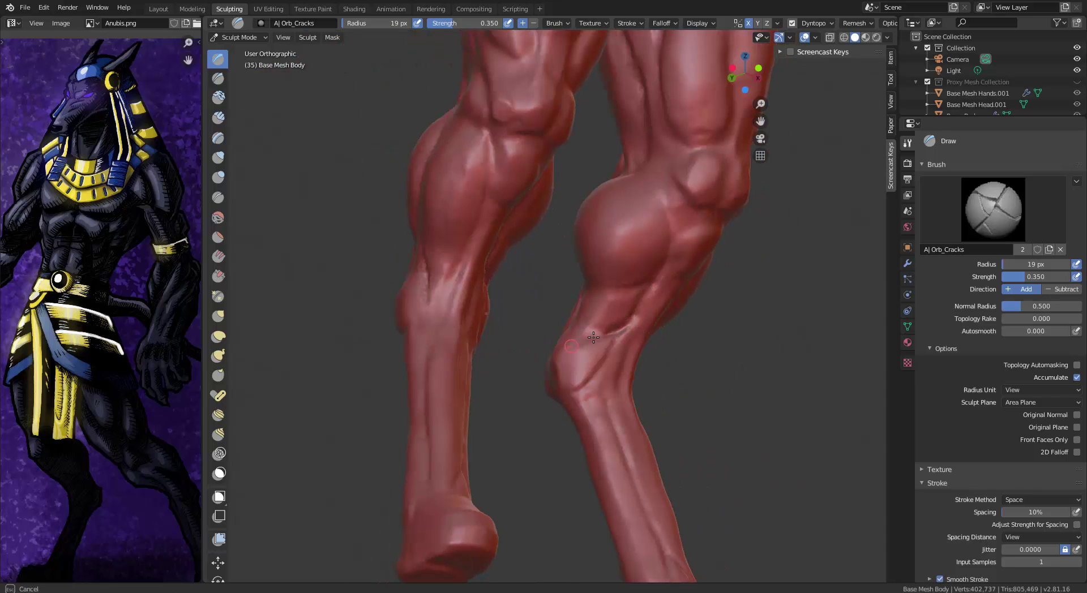
pyautogui.moveTo(572, 388); pyautogui.dragTo(647, 363, button='middle')
pyautogui.keyDown('alt'); pyautogui.moveTo(647, 362); pyautogui.dragTo(584, 365); pyautogui.keyUp('alt')
# Build up the lower back around the tail base with A|Orb_ClayTubes_Smooth at 19 px, strength 0.490
pyautogui.moveTo(611, 198)
pyautogui.keyDown('alt'); pyautogui.keyDown('shift'); pyautogui.mouseDown()
pyautogui.moveTo(628, 408)
pyautogui.moveTo(657, 521)
pyautogui.mouseUp(); pyautogui.keyUp('shift'); pyautogui.keyUp('alt')
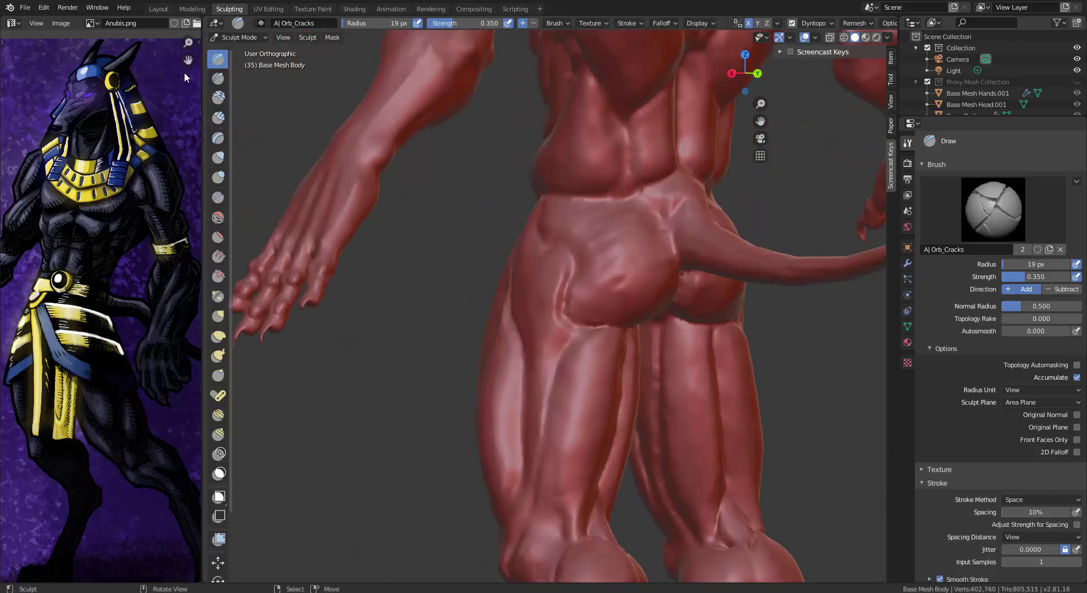
pyautogui.press('c')
pyautogui.scroll(1, 651, 228)
pyautogui.moveTo(667, 222); pyautogui.dragTo(651, 228)
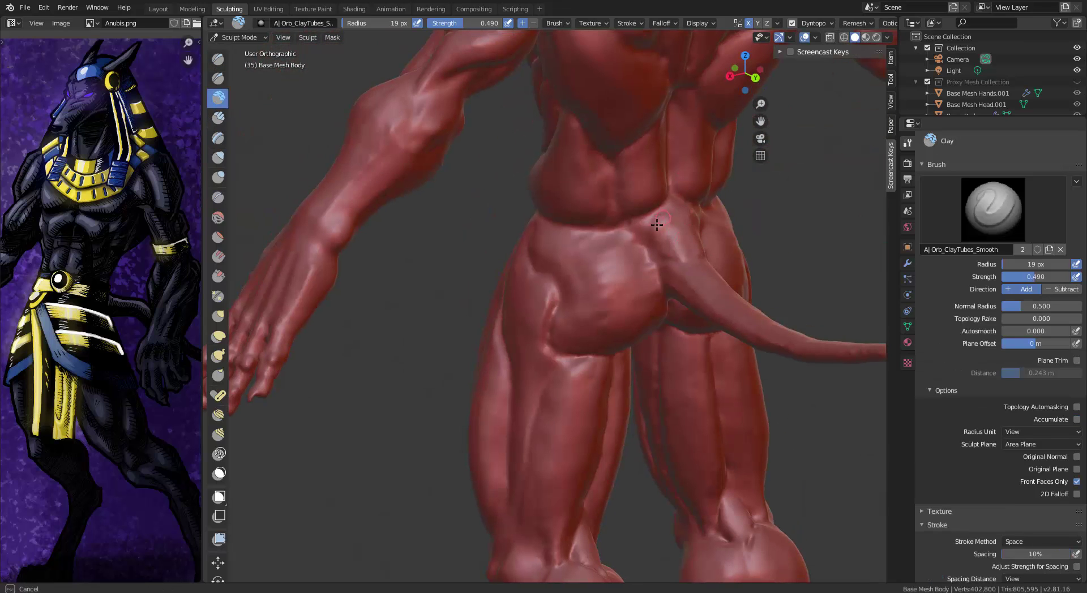
pyautogui.moveTo(731, 182)
pyautogui.mouseDown(button='middle')
pyautogui.moveTo(599, 308)
pyautogui.moveTo(721, 288)
pyautogui.mouseUp(button='middle')
# Sharpen the inner upper-thigh creases beside the groin with Draw Sharp at 19 px, strength 0.500
pyautogui.press('d')
pyautogui.moveTo(609, 383); pyautogui.dragTo(605, 375)
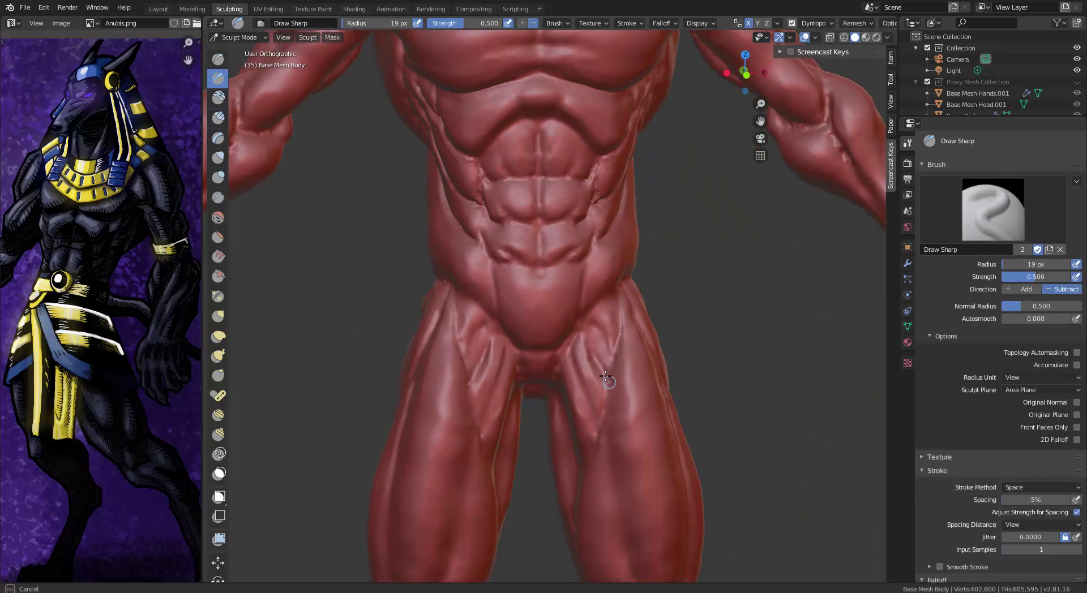
pyautogui.moveTo(614, 217); pyautogui.dragTo(543, 262, button='middle')
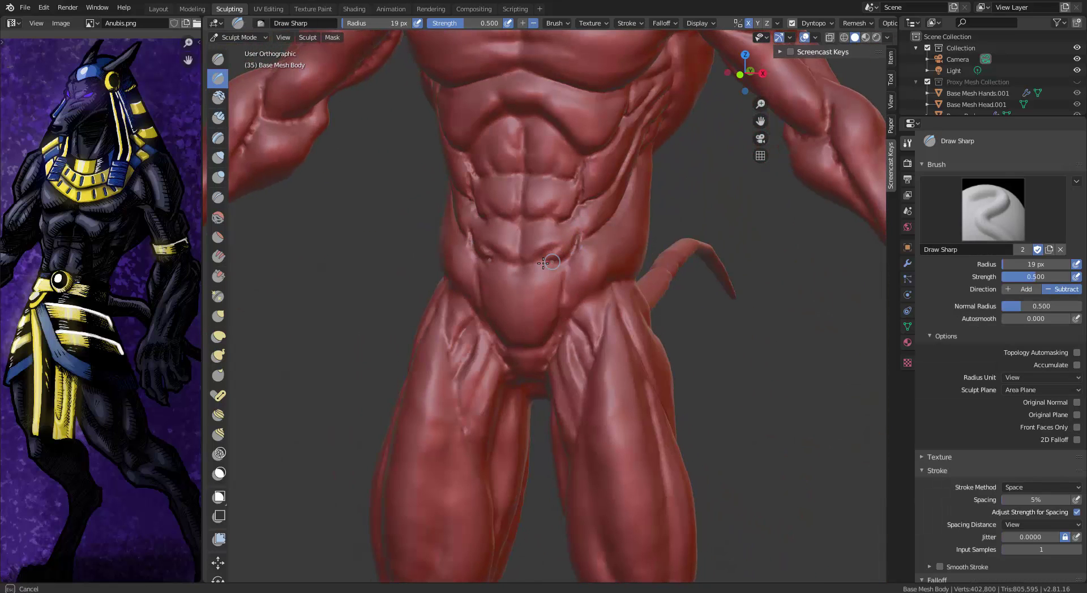
pyautogui.moveTo(544, 220); pyautogui.dragTo(632, 158, button='middle')
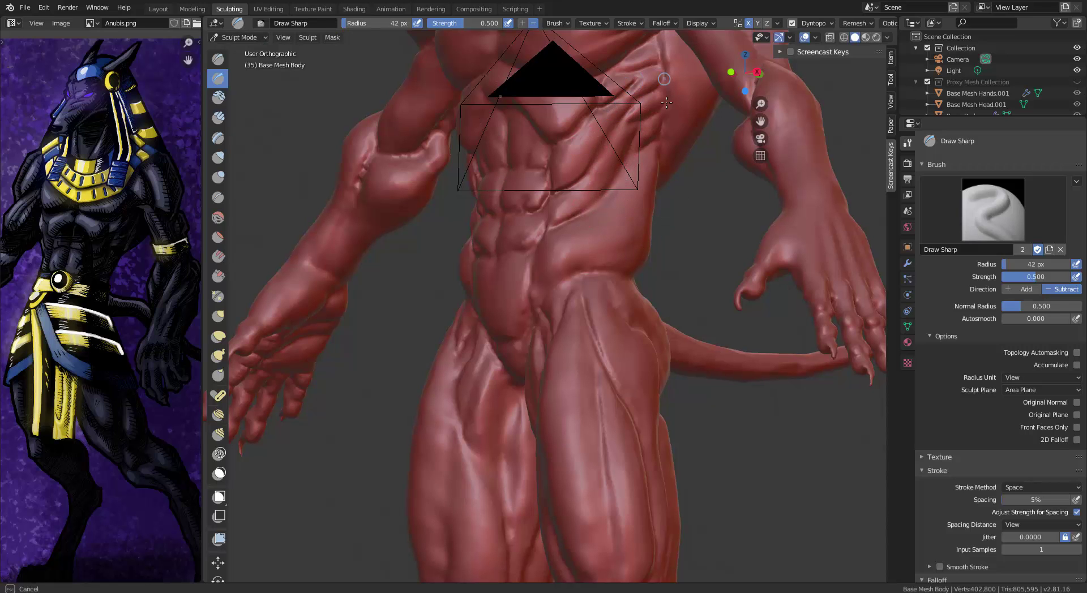
# Pull the waist inward with Snake Hook at 195 px, strength 1.000, and undo the unwanted stroke
pyautogui.moveTo(667, 103)
pyautogui.mouseDown(button='middle')
pyautogui.moveTo(512, 442)
pyautogui.moveTo(457, 488)
pyautogui.mouseUp(button='middle')
pyautogui.moveTo(544, 560)
pyautogui.keyDown('shift'); pyautogui.mouseDown(button='middle')
pyautogui.moveTo(566, 448)
pyautogui.moveTo(615, 497)
pyautogui.mouseUp(button='middle'); pyautogui.keyUp('shift')
pyautogui.scroll(-6, 577, 500)
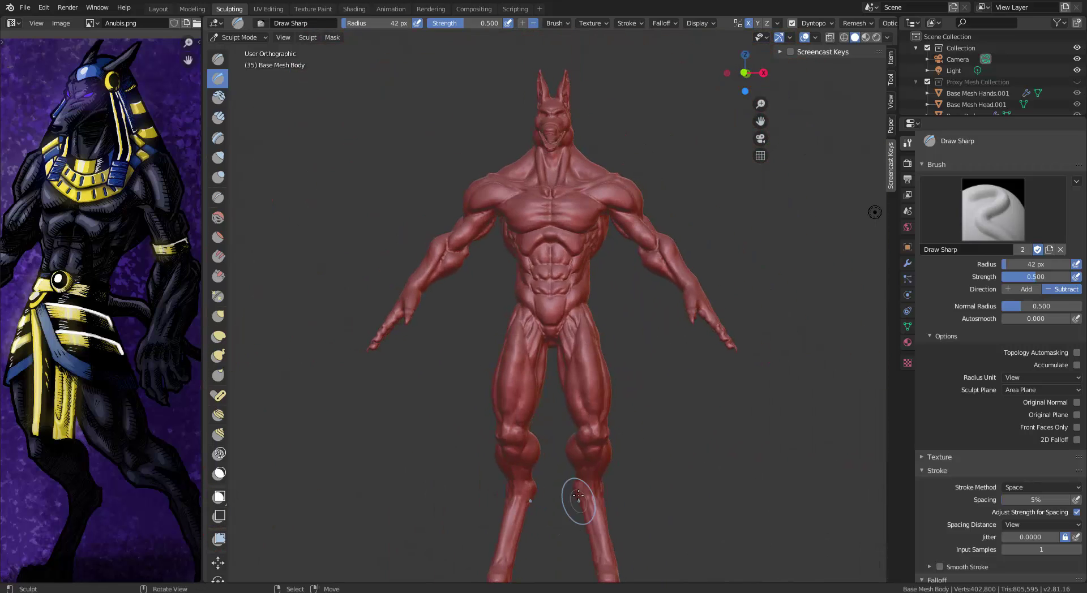
pyautogui.press('g')
pyautogui.press('f')
pyautogui.click(546, 244)
pyautogui.press('k')
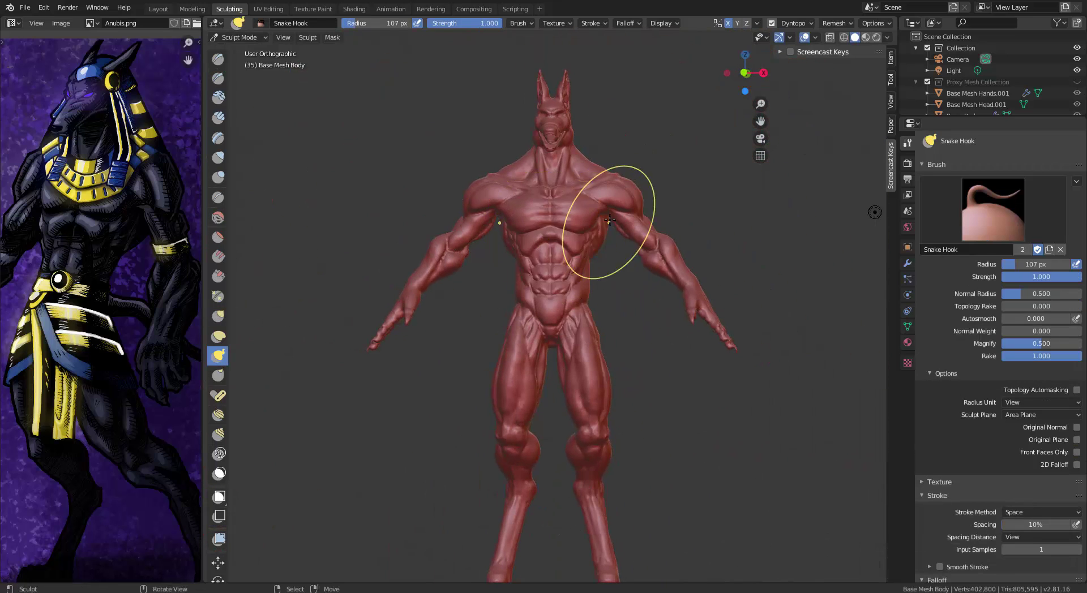
pyautogui.scroll(6, 514, 188)
pyautogui.press('f')
pyautogui.click(567, 218)
pyautogui.moveTo(601, 316); pyautogui.dragTo(612, 352)
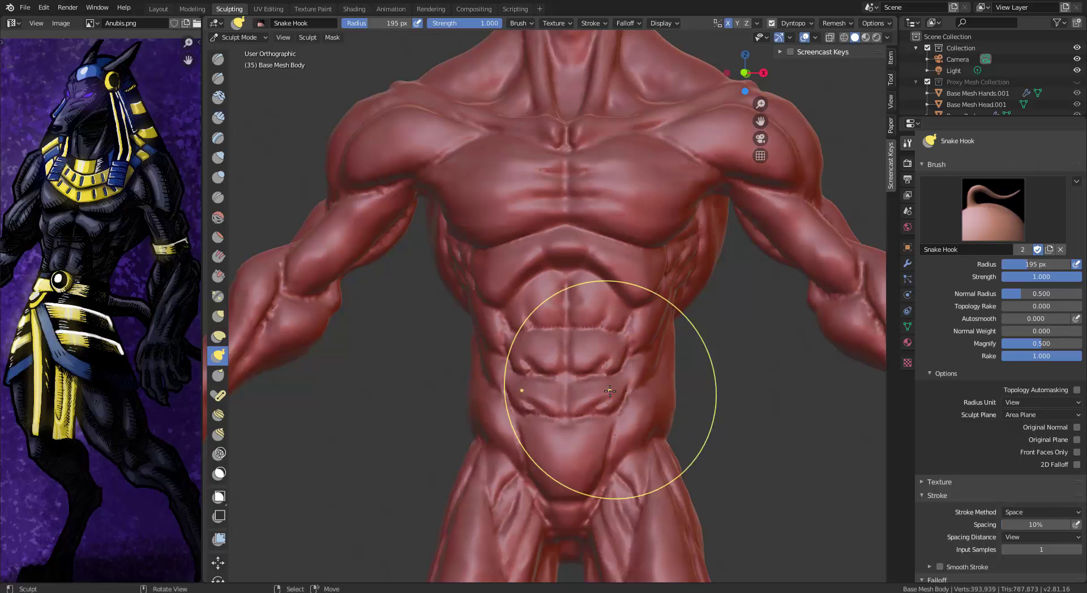
pyautogui.moveTo(602, 391); pyautogui.dragTo(609, 393)
pyautogui.hotkey('ctrl', 'z')
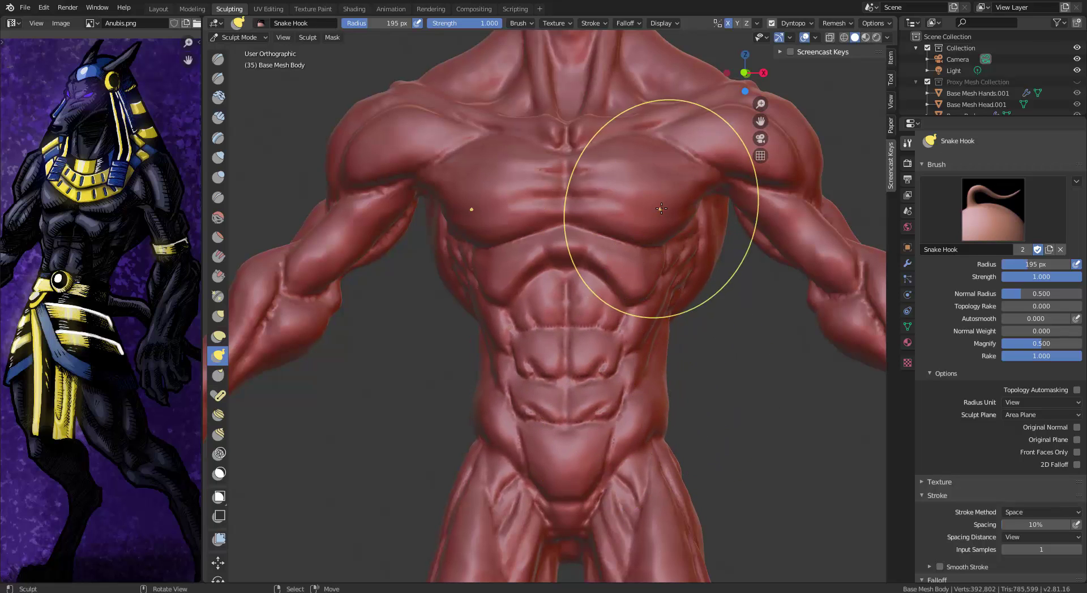
# Flatten the outer shoulder muscle planes with A|Orb_Flatten_EdgeProtect at 109 px, strength 1.000
pyautogui.click(218, 256)
pyautogui.click(218, 276)
pyautogui.press('f')
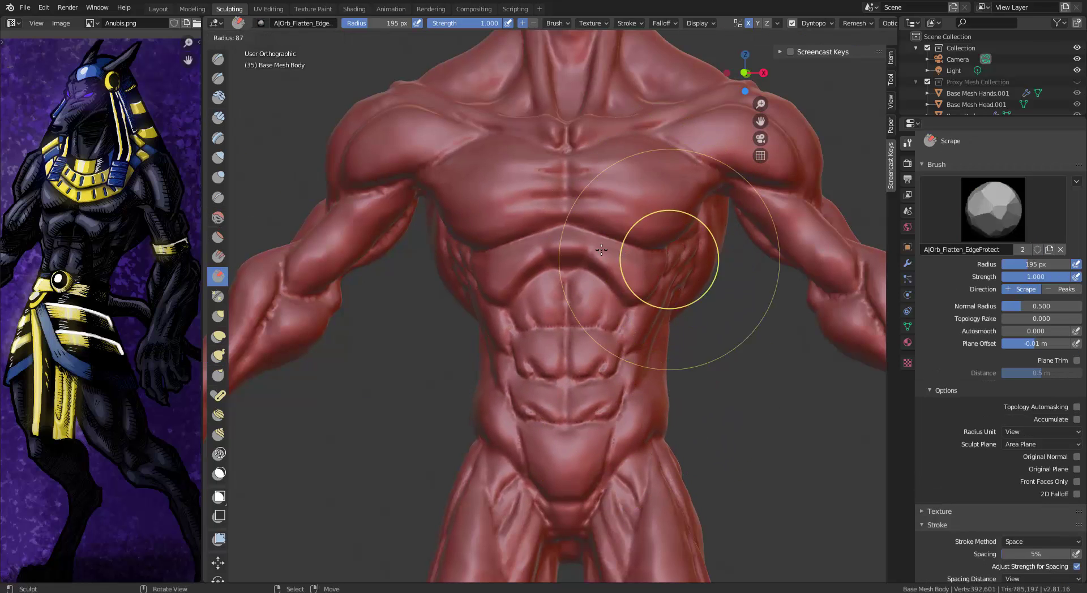
pyautogui.click(706, 257)
pyautogui.moveTo(712, 248); pyautogui.dragTo(654, 257, button='middle')
pyautogui.press('f')
pyautogui.click(711, 258)
pyautogui.moveTo(646, 286)
pyautogui.mouseDown()
pyautogui.moveTo(638, 279)
pyautogui.moveTo(652, 290)
pyautogui.mouseUp()
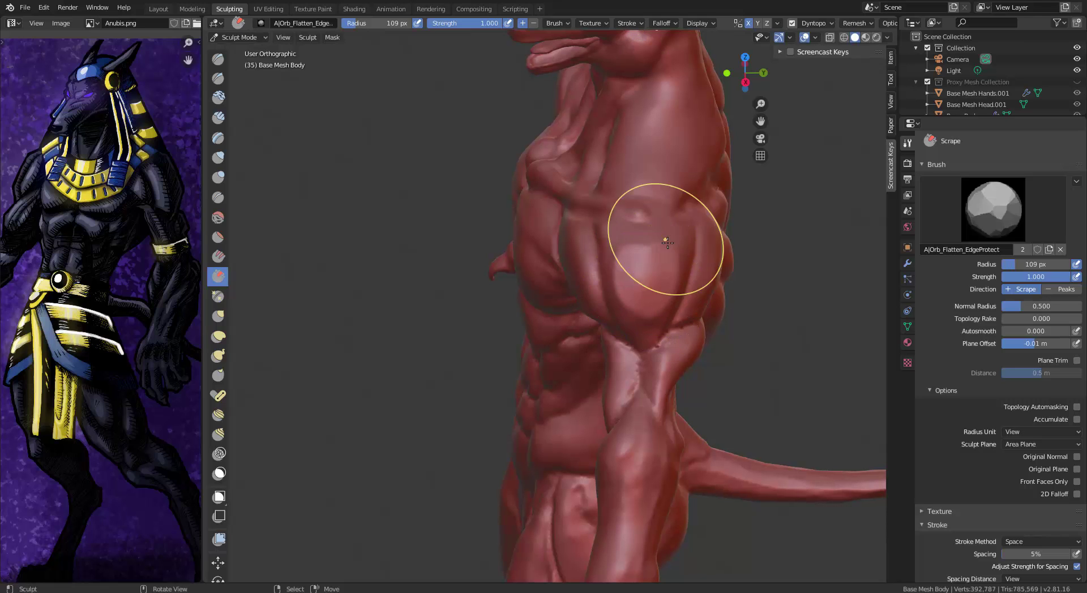
pyautogui.moveTo(666, 240); pyautogui.dragTo(669, 188, button='middle')
pyautogui.moveTo(663, 187)
pyautogui.mouseDown()
pyautogui.moveTo(656, 194)
pyautogui.moveTo(650, 172)
pyautogui.moveTo(635, 171)
pyautogui.moveTo(678, 154)
pyautogui.mouseUp()
# Flatten the smaller planes of the front shoulder and the area below the neck with A|Orb_Flatten_EdgeProtect at 53 px
pyautogui.press('f')
pyautogui.click(610, 185)
pyautogui.moveTo(678, 155)
pyautogui.mouseDown(button='middle')
pyautogui.moveTo(806, 165)
pyautogui.moveTo(716, 226)
pyautogui.moveTo(698, 272)
pyautogui.moveTo(603, 204)
pyautogui.mouseUp(button='middle')
pyautogui.moveTo(618, 221); pyautogui.dragTo(640, 190)
pyautogui.moveTo(640, 190); pyautogui.dragTo(656, 376, button='middle')
pyautogui.moveTo(613, 382); pyautogui.dragTo(590, 294)
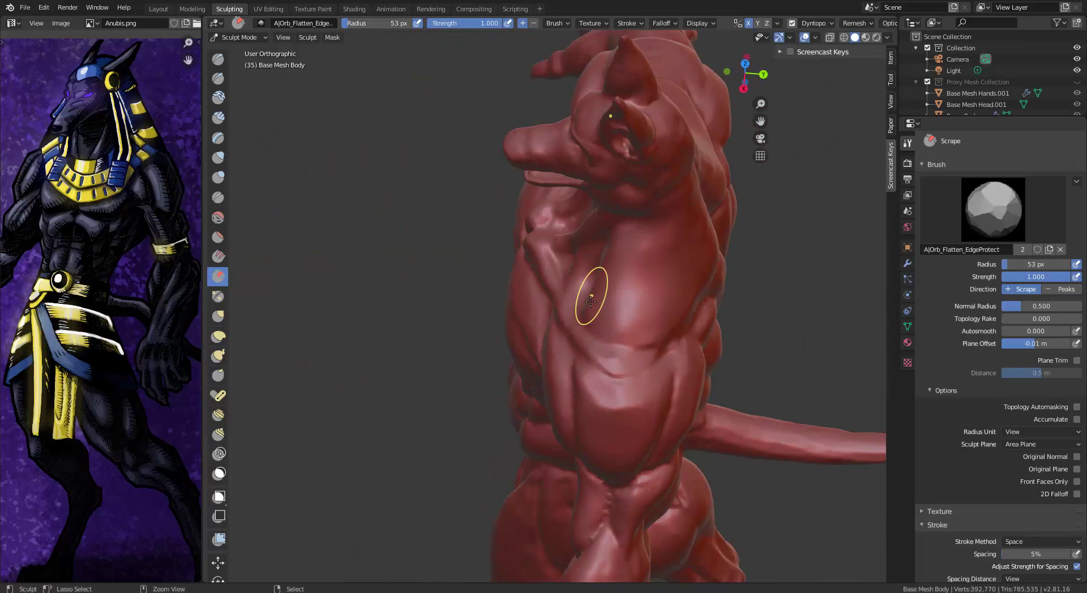
# Build up the abdominal muscle segments with A| Orb_ClayTubes_Smooth at 33 px, strength 0.490
pyautogui.press('f')
pyautogui.click(612, 389)
pyautogui.moveTo(653, 287)
pyautogui.mouseDown(button='middle')
pyautogui.moveTo(662, 187)
pyautogui.moveTo(748, 194)
pyautogui.moveTo(731, 74)
pyautogui.moveTo(689, 223)
pyautogui.moveTo(595, 130)
pyautogui.mouseUp(button='middle')
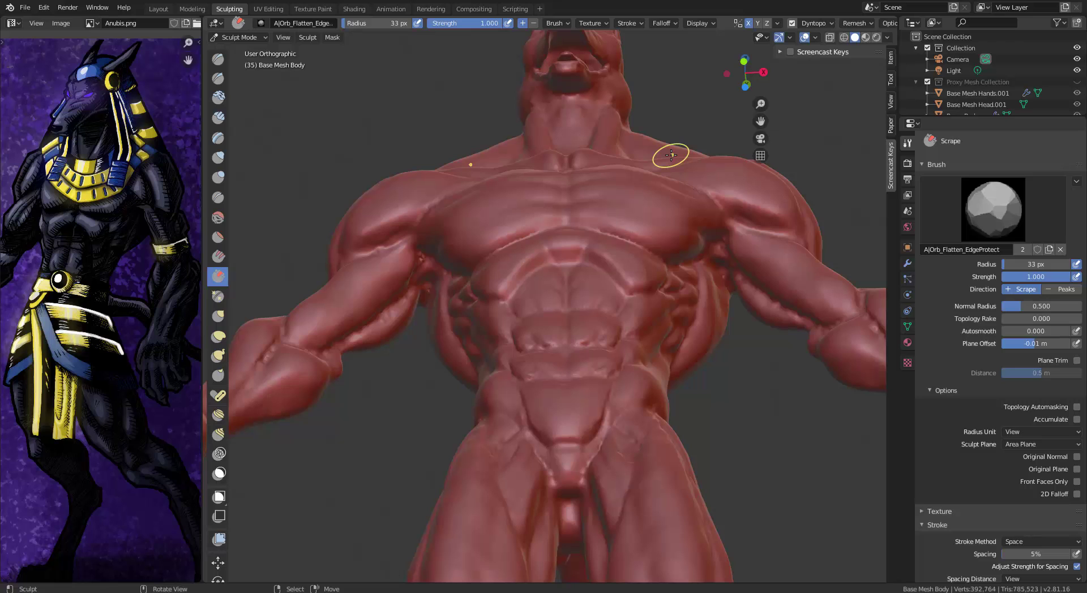
pyautogui.moveTo(672, 155); pyautogui.dragTo(609, 352, button='middle')
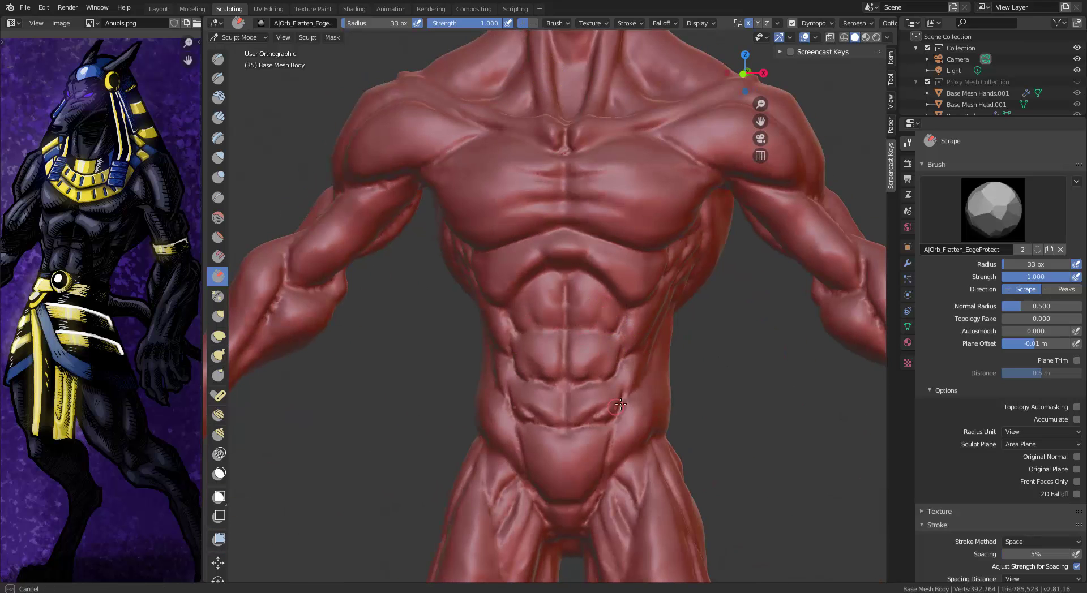
pyautogui.press('c')
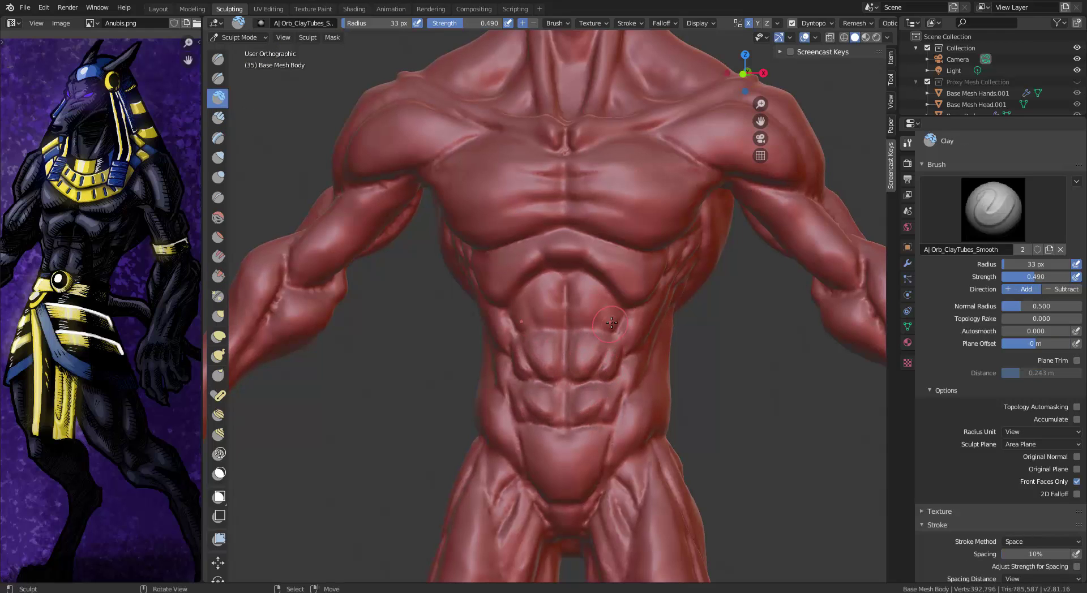
pyautogui.moveTo(577, 318); pyautogui.dragTo(573, 324)
pyautogui.moveTo(580, 417); pyautogui.dragTo(583, 397, button='middle')
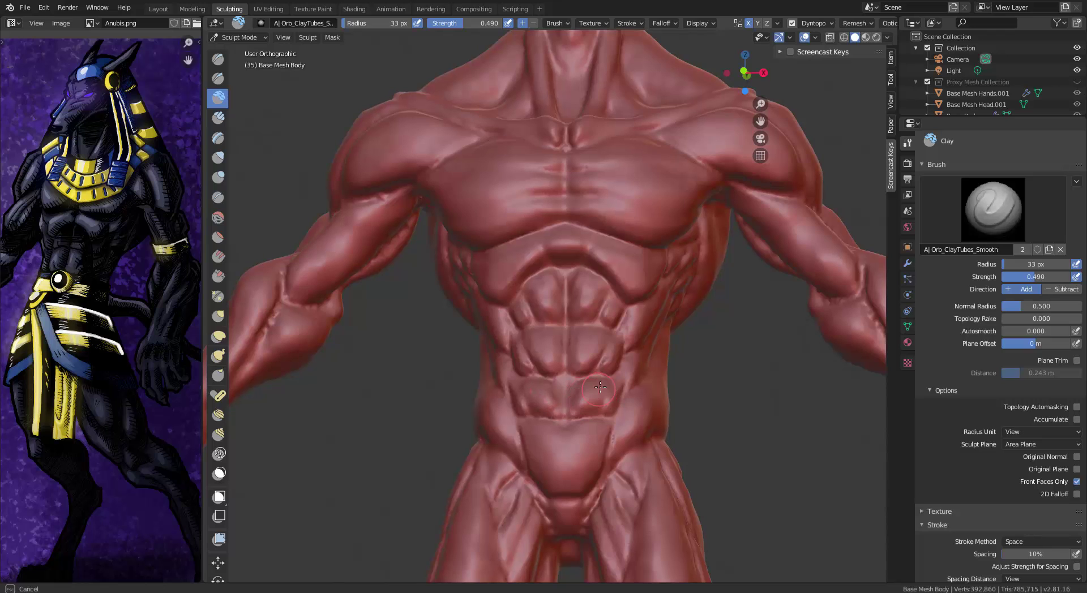
pyautogui.moveTo(609, 300)
pyautogui.mouseDown(button='middle')
pyautogui.moveTo(586, 363)
pyautogui.moveTo(648, 234)
pyautogui.mouseUp(button='middle')
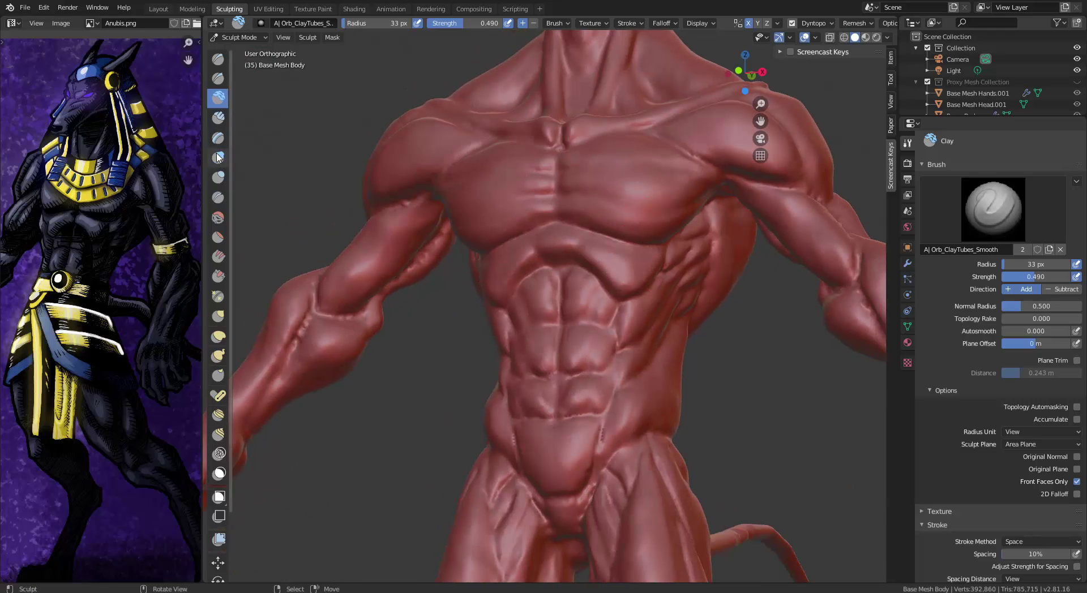
# Raise small nipples on the lower chest muscles with Inflate/Deflate at 32 px, strength 0.500, undoing the oversized strokes
pyautogui.click(217, 158)
pyautogui.scroll(2, 664, 176)
pyautogui.moveTo(675, 178); pyautogui.dragTo(683, 176)
pyautogui.moveTo(679, 178)
pyautogui.mouseDown(button='middle')
pyautogui.moveTo(707, 182)
pyautogui.moveTo(681, 184)
pyautogui.mouseUp(button='middle')
pyautogui.press('f')
pyautogui.click(684, 153)
pyautogui.moveTo(685, 179); pyautogui.dragTo(685, 174)
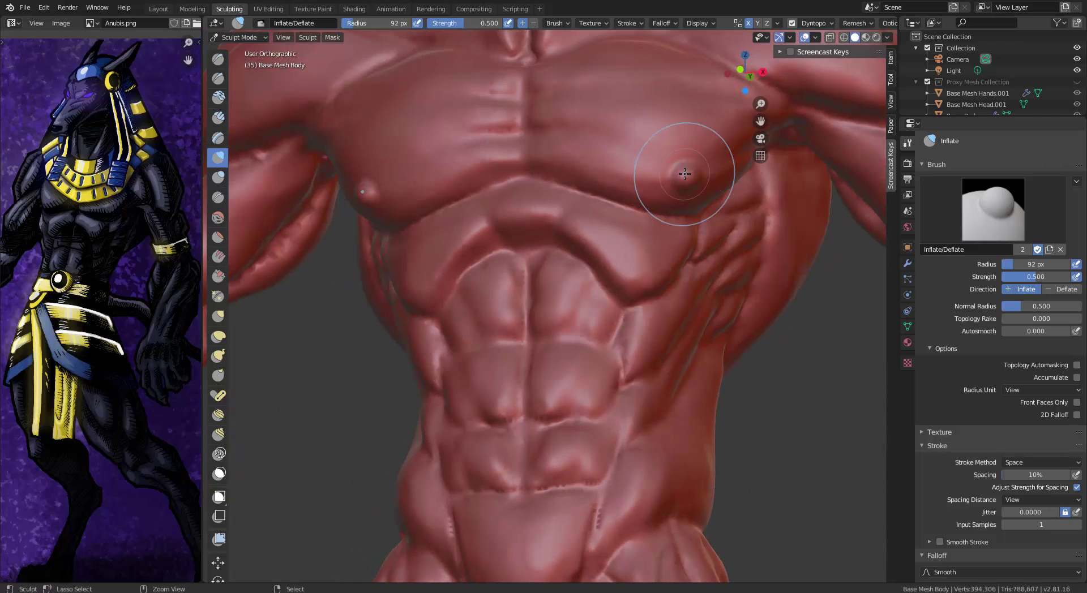
pyautogui.hotkey('ctrl', 'z')
pyautogui.hotkey('ctrl', 'z')
pyautogui.moveTo(688, 180); pyautogui.dragTo(683, 184)
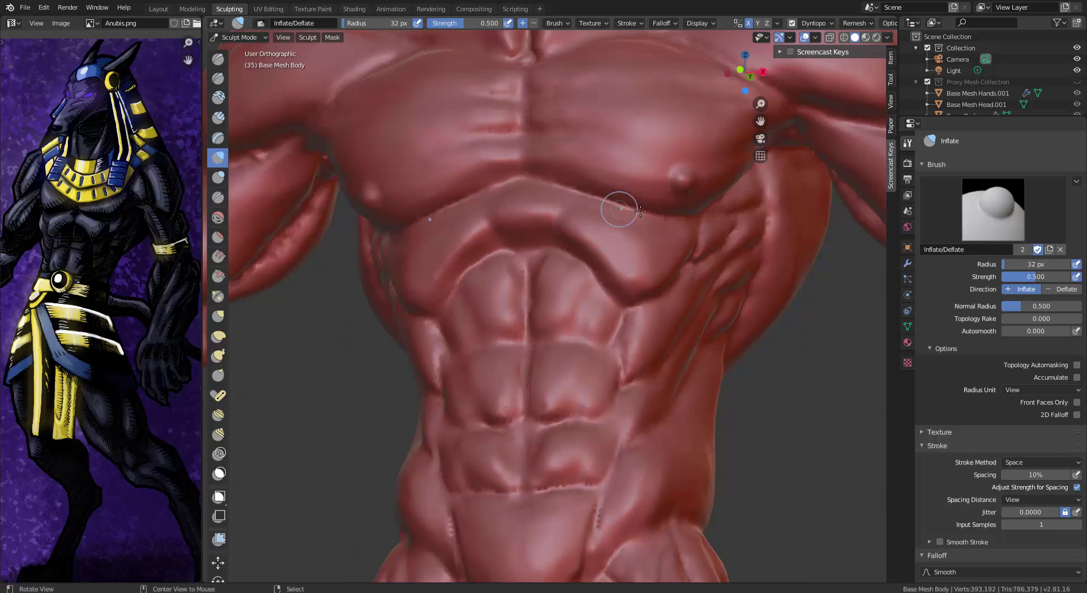
# Flatten the nipple tips with Flatten/Contrast at 32 px, strength 0.742
pyautogui.moveTo(619, 209); pyautogui.dragTo(586, 202, button='middle')
pyautogui.click(218, 237)
pyautogui.moveTo(644, 157); pyautogui.dragTo(639, 164)
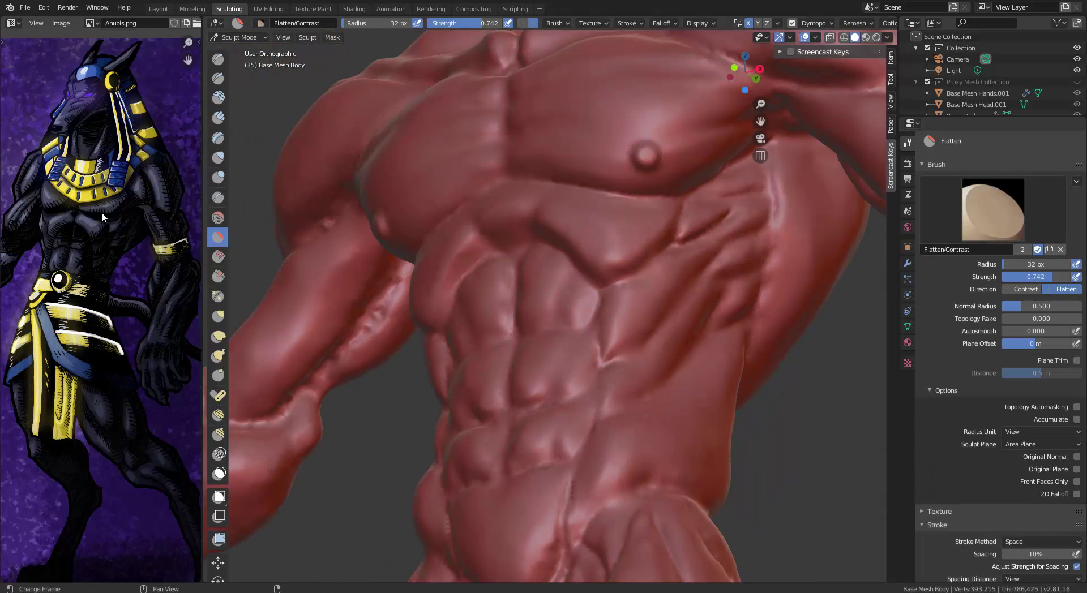
pyautogui.moveTo(446, 376); pyautogui.dragTo(481, 369, button='middle')
# Carve diagonal creases into the upper abdominal segments with A| Orb_Cracks at 32 px, strength 0.350
pyautogui.click(218, 59)
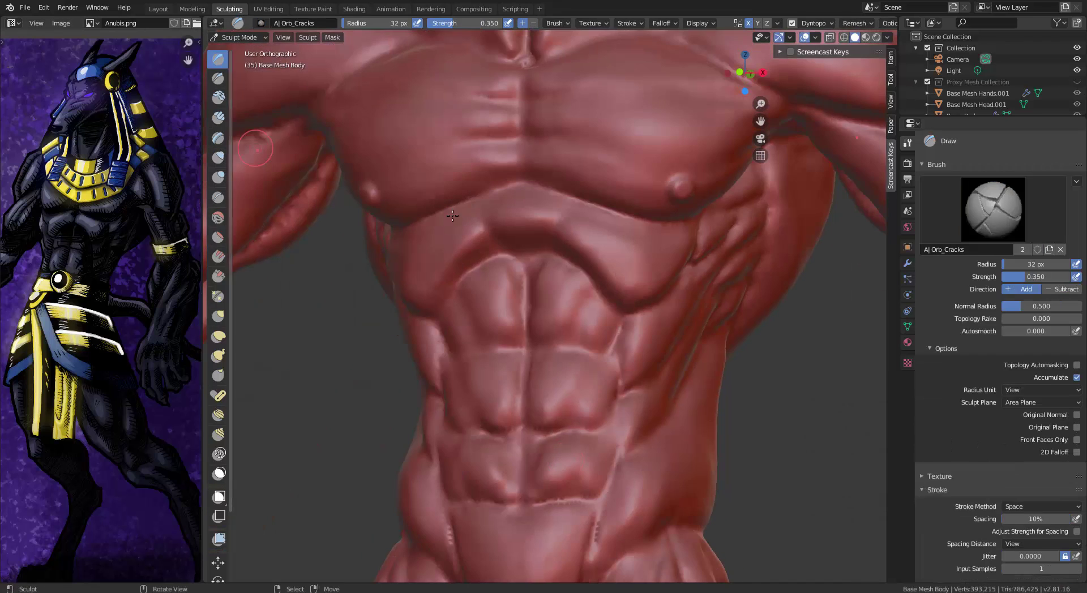
pyautogui.moveTo(614, 220)
pyautogui.mouseDown(button='middle')
pyautogui.moveTo(625, 199)
pyautogui.moveTo(618, 226)
pyautogui.mouseUp(button='middle')
pyautogui.moveTo(617, 305); pyautogui.dragTo(570, 339)
pyautogui.moveTo(572, 325); pyautogui.dragTo(615, 327, button='middle')
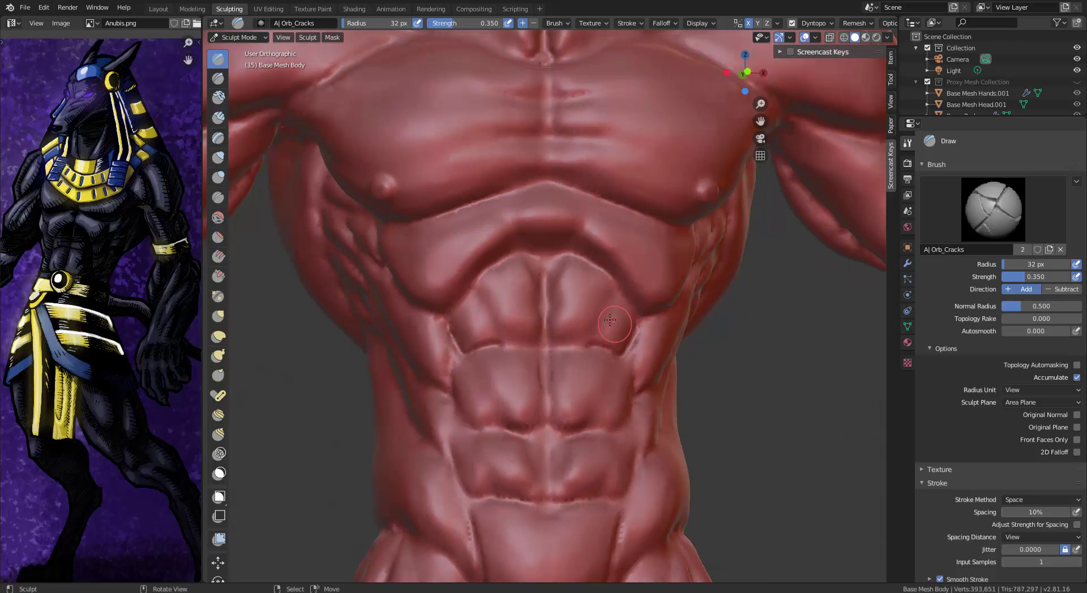
pyautogui.moveTo(607, 321); pyautogui.dragTo(581, 347)
pyautogui.moveTo(543, 339); pyautogui.dragTo(523, 340, button='middle')
pyautogui.moveTo(587, 338)
pyautogui.mouseDown()
pyautogui.moveTo(607, 307)
pyautogui.moveTo(555, 299)
pyautogui.moveTo(537, 310)
pyautogui.mouseUp()
pyautogui.moveTo(553, 298); pyautogui.dragTo(586, 275)
# Carve creases along the middle and lower abdominal segments with A| Orb_Cracks, undoing the first unwanted stroke
pyautogui.moveTo(668, 363); pyautogui.dragTo(612, 374, button='middle')
pyautogui.moveTo(621, 392); pyautogui.dragTo(560, 412)
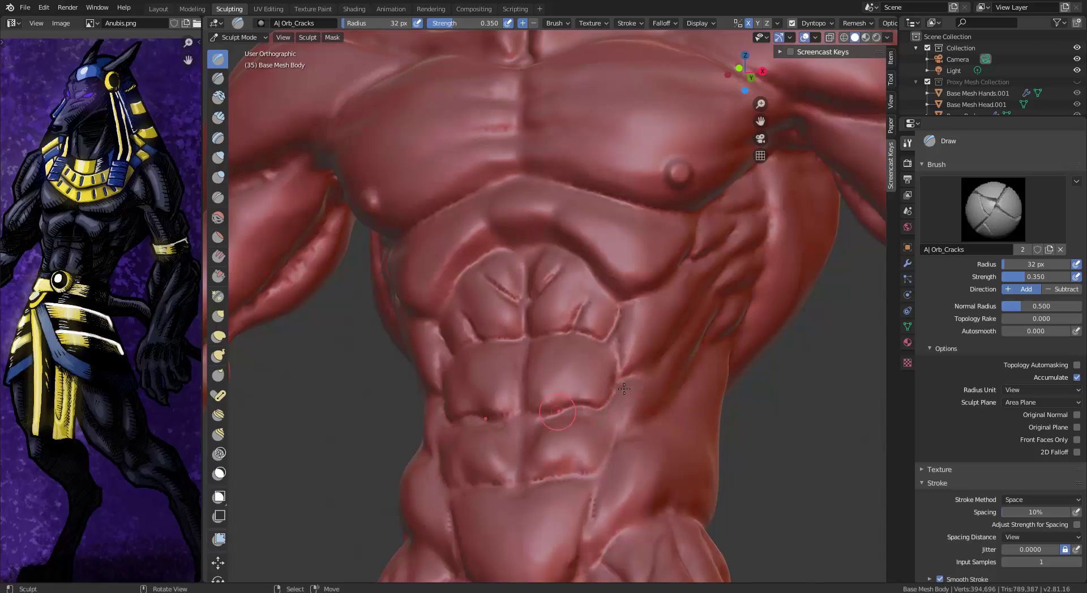
pyautogui.moveTo(612, 410); pyautogui.dragTo(680, 407, button='middle')
pyautogui.hotkey('ctrl', 'z')
pyautogui.moveTo(625, 425); pyautogui.dragTo(536, 420)
pyautogui.moveTo(567, 423); pyautogui.dragTo(602, 382)
pyautogui.moveTo(587, 488)
pyautogui.mouseDown()
pyautogui.moveTo(535, 494)
pyautogui.moveTo(629, 435)
pyautogui.mouseUp()
pyautogui.moveTo(628, 414); pyautogui.dragTo(610, 422, button='middle')
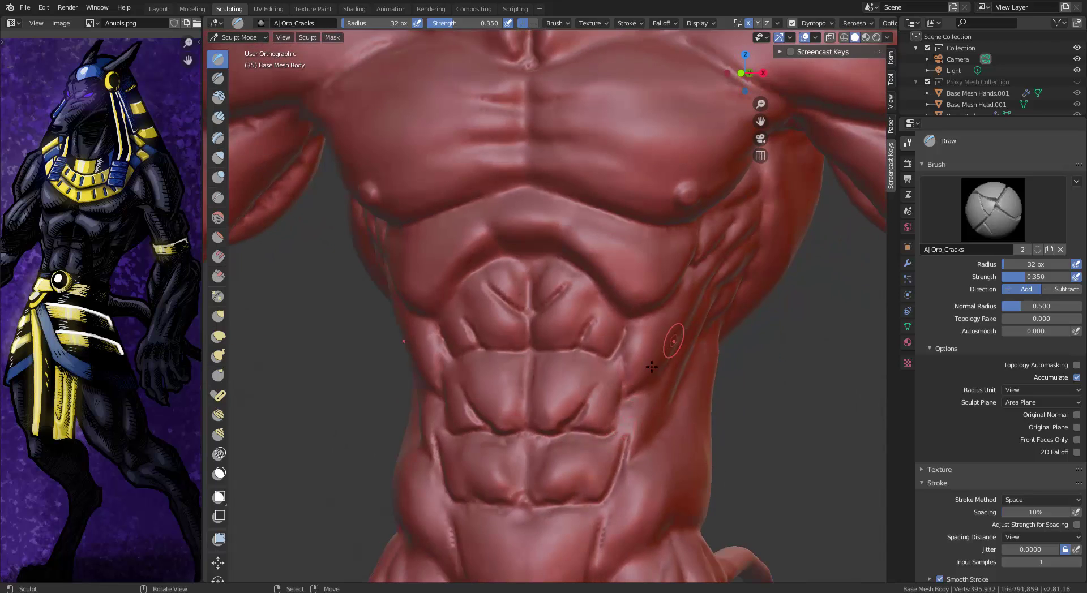
pyautogui.moveTo(621, 417); pyautogui.dragTo(620, 474)
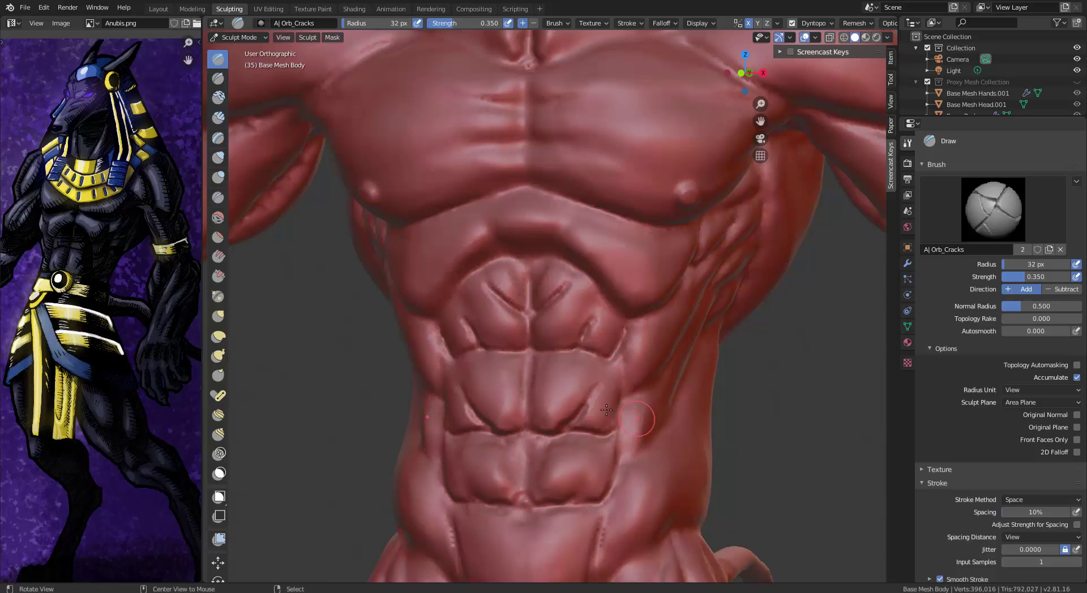
# Smooth the new creases across all rows of the abdominal muscles
pyautogui.moveTo(606, 410); pyautogui.dragTo(569, 316, button='middle')
pyautogui.keyDown('shift'); pyautogui.moveTo(550, 414); pyautogui.dragTo(606, 420); pyautogui.keyUp('shift')
pyautogui.keyDown('shift'); pyautogui.moveTo(596, 479); pyautogui.dragTo(528, 492); pyautogui.keyUp('shift')
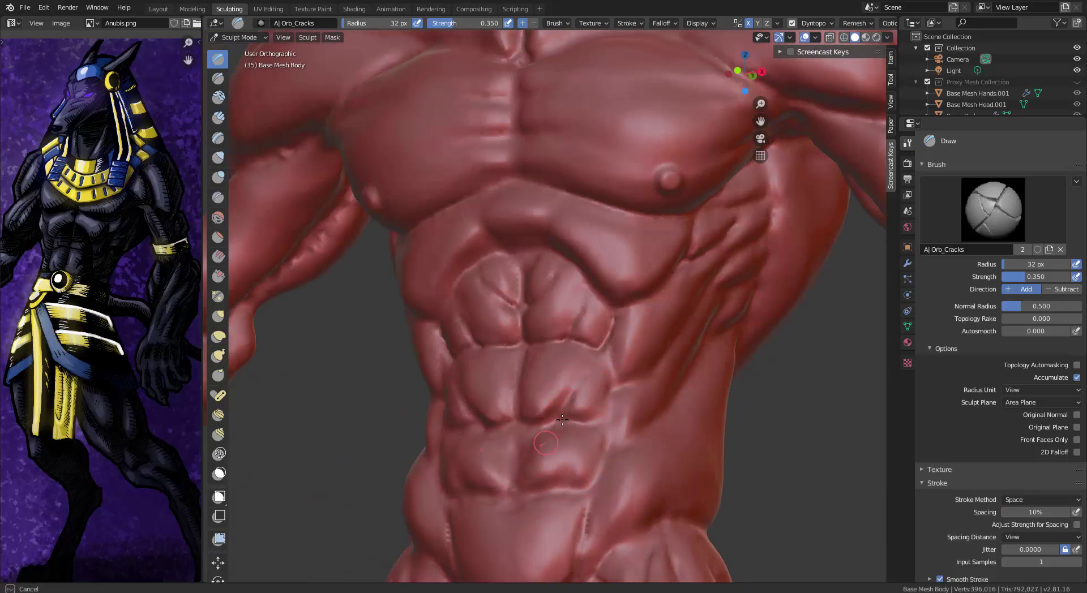
pyautogui.moveTo(608, 329)
pyautogui.keyDown('shift'); pyautogui.mouseDown()
pyautogui.moveTo(530, 331)
pyautogui.moveTo(508, 301)
pyautogui.mouseUp(); pyautogui.keyUp('shift')
pyautogui.moveTo(625, 315)
pyautogui.mouseDown(button='middle')
pyautogui.moveTo(658, 316)
pyautogui.moveTo(608, 327)
pyautogui.mouseUp(button='middle')
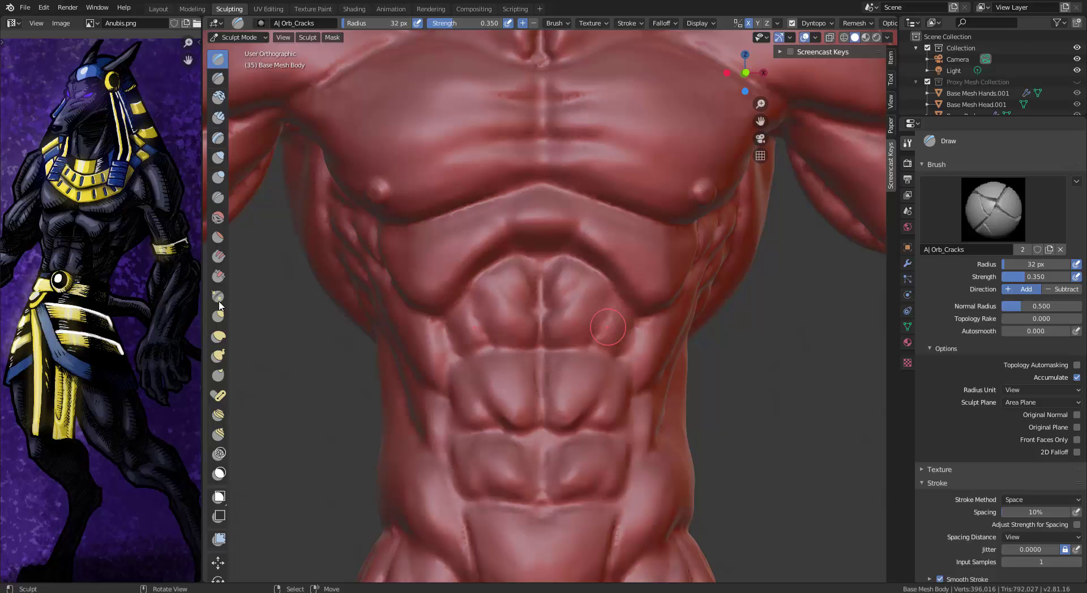
# Carve muscle striations into the inner upper thighs beside the groin with A| Orb_Cracks at 32 px, strength 0.350
pyautogui.moveTo(556, 269); pyautogui.dragTo(513, 247, button='middle')
pyautogui.scroll(-8, 483, 295)
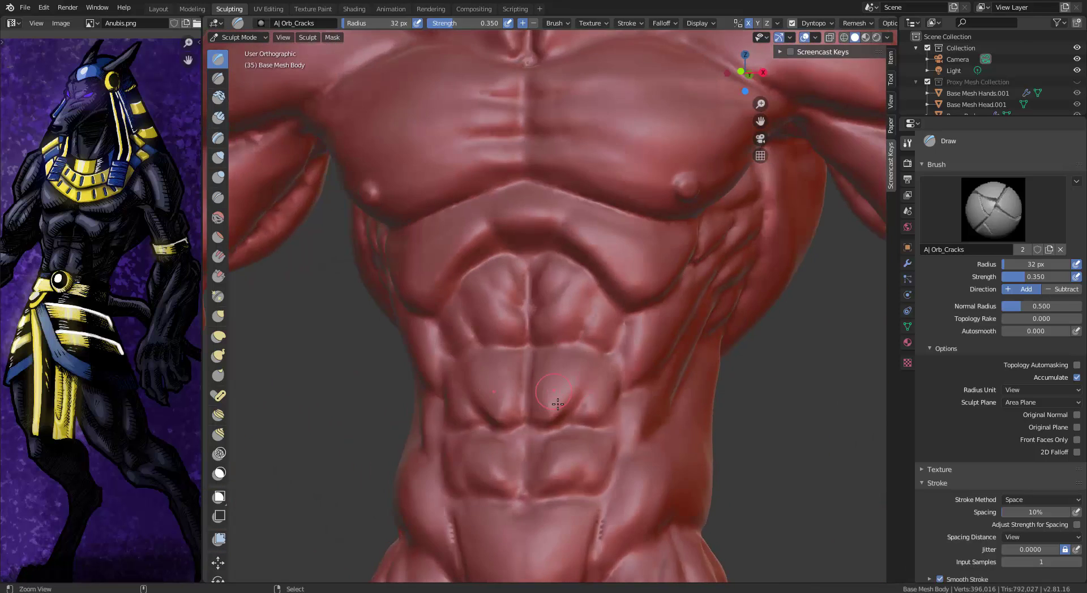
pyautogui.scroll(3, 558, 380)
pyautogui.scroll(7, 558, 380)
pyautogui.moveTo(558, 374); pyautogui.dragTo(620, 351, button='middle')
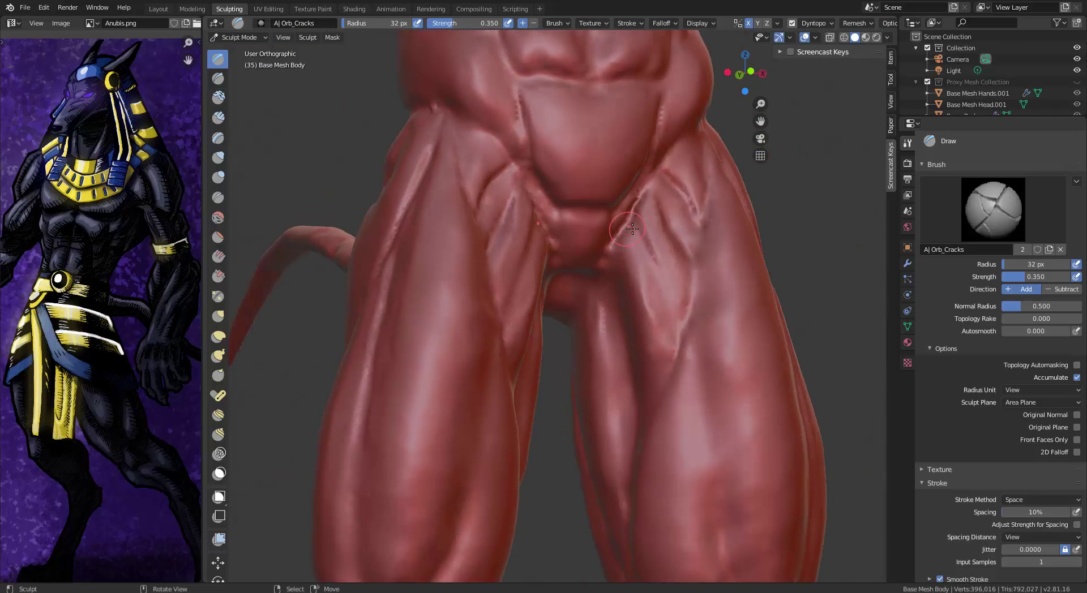
pyautogui.moveTo(639, 225)
pyautogui.mouseDown()
pyautogui.moveTo(677, 324)
pyautogui.moveTo(664, 283)
pyautogui.mouseUp()
pyautogui.moveTo(664, 271); pyautogui.dragTo(606, 289, button='middle')
pyautogui.moveTo(658, 210); pyautogui.dragTo(688, 257)
pyautogui.moveTo(671, 187); pyautogui.dragTo(696, 225)
pyautogui.moveTo(703, 170); pyautogui.dragTo(700, 195)
pyautogui.moveTo(651, 238)
pyautogui.mouseDown(button='middle')
pyautogui.moveTo(702, 226)
pyautogui.moveTo(759, 249)
pyautogui.moveTo(699, 331)
pyautogui.moveTo(676, 392)
pyautogui.moveTo(639, 366)
pyautogui.moveTo(646, 198)
pyautogui.mouseUp(button='middle')
pyautogui.moveTo(645, 198); pyautogui.dragTo(677, 210, button='middle')
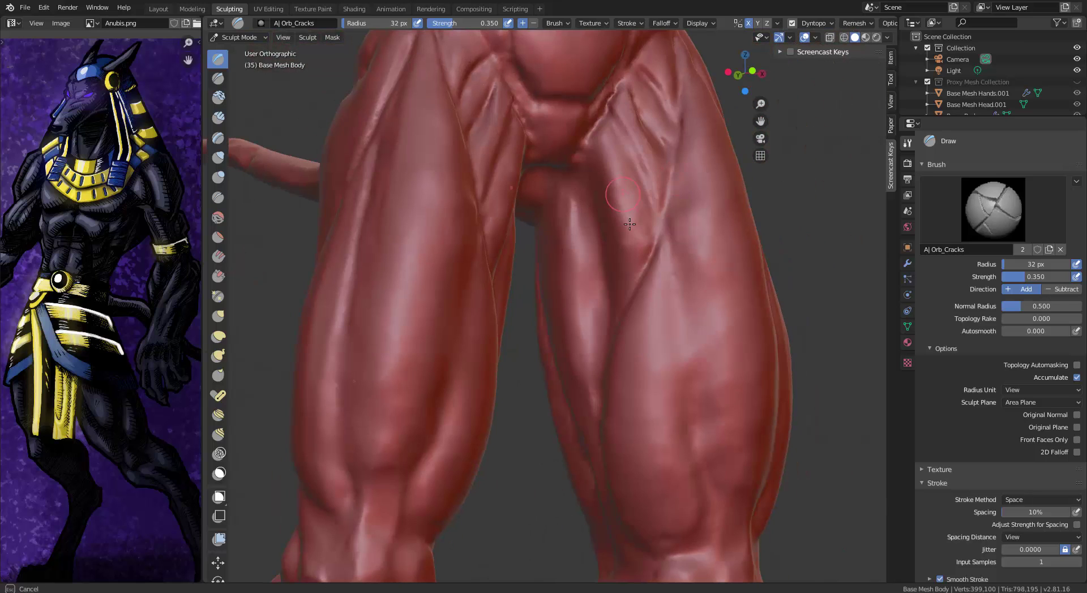
pyautogui.moveTo(633, 243); pyautogui.dragTo(621, 182)
pyautogui.moveTo(634, 136); pyautogui.dragTo(640, 193)
# Examine the sculpted torso, neck, head and legs from several angles, then the whole body in front view
pyautogui.moveTo(668, 139)
pyautogui.mouseDown(button='middle')
pyautogui.moveTo(635, 129)
pyautogui.moveTo(617, 263)
pyautogui.mouseUp(button='middle')
pyautogui.keyDown('shift'); pyautogui.moveTo(617, 264); pyautogui.dragTo(583, 485, button='middle'); pyautogui.keyUp('shift')
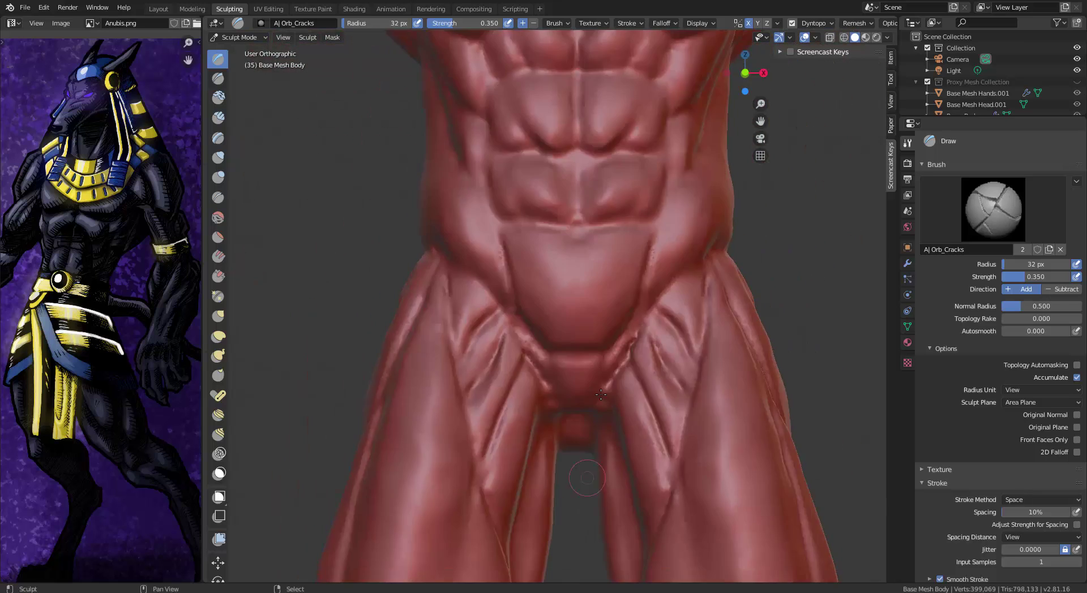
pyautogui.keyDown('shift'); pyautogui.moveTo(600, 227); pyautogui.dragTo(606, 453, button='middle'); pyautogui.keyUp('shift')
pyautogui.keyDown('ctrl'); pyautogui.moveTo(606, 283); pyautogui.dragTo(606, 425, button='middle'); pyautogui.keyUp('ctrl')
pyautogui.moveTo(606, 340); pyautogui.dragTo(595, 226, button='middle')
pyautogui.keyDown('shift'); pyautogui.moveTo(594, 227); pyautogui.dragTo(611, 319, button='middle'); pyautogui.keyUp('shift')
pyautogui.scroll(4, 611, 318)
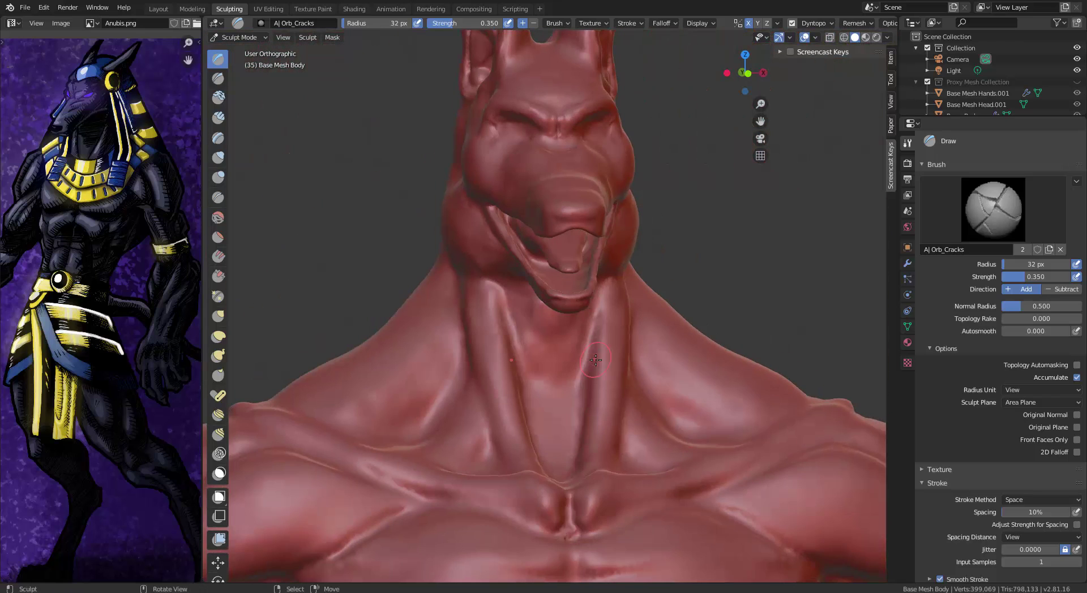
pyautogui.moveTo(647, 354); pyautogui.dragTo(614, 348, button='middle')
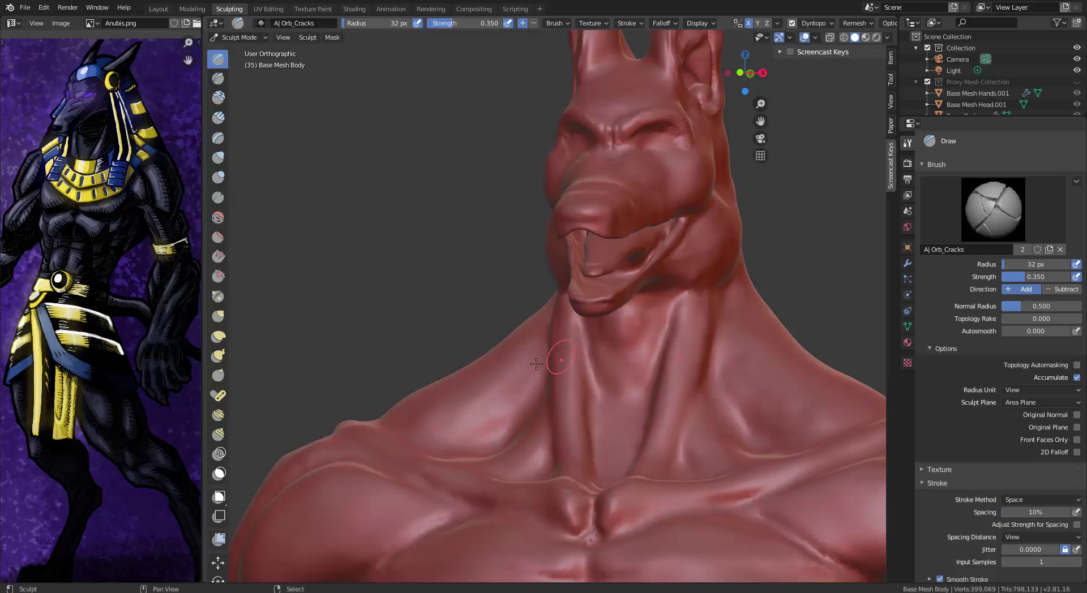
pyautogui.scroll(-6, 513, 391)
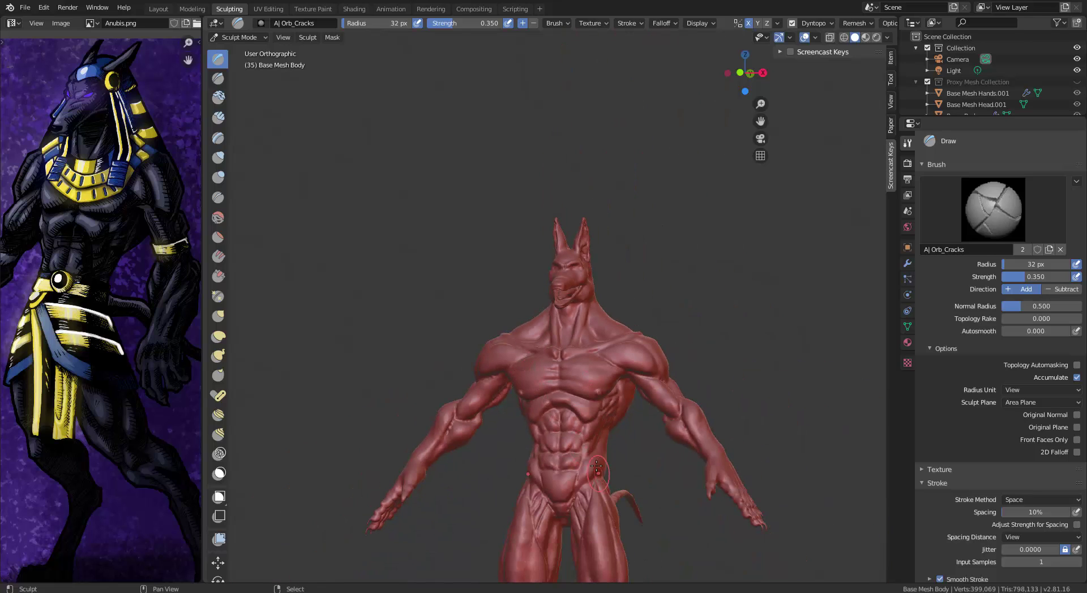
pyautogui.keyDown('shift'); pyautogui.moveTo(642, 469); pyautogui.dragTo(623, 397, button='middle'); pyautogui.keyUp('shift')
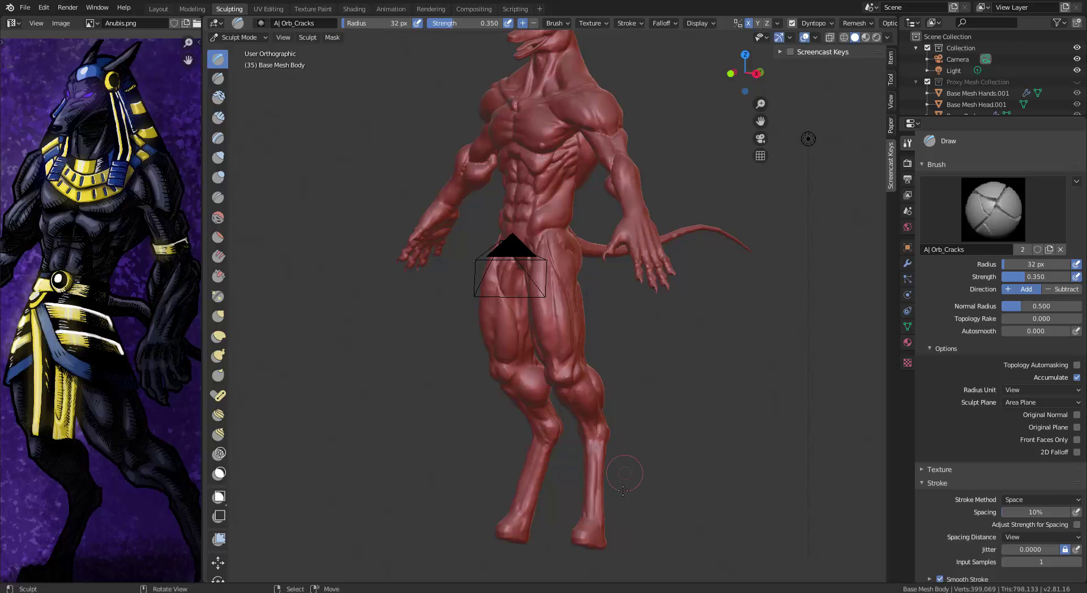
pyautogui.moveTo(623, 490); pyautogui.dragTo(555, 512, button='middle')
pyautogui.moveTo(452, 472); pyautogui.dragTo(614, 462, button='middle')
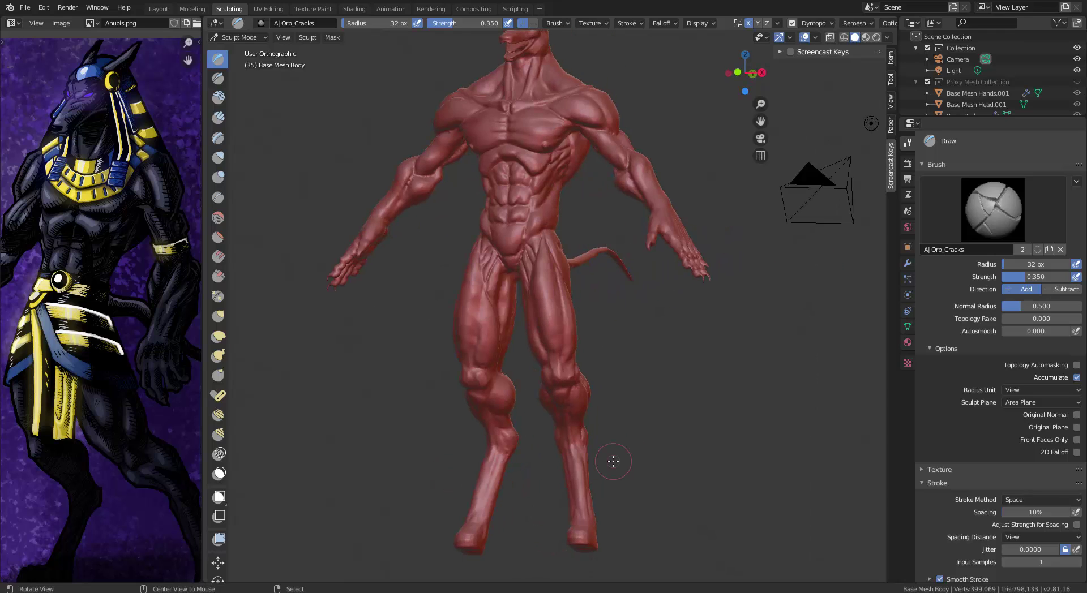
pyautogui.keyDown('shift'); pyautogui.moveTo(609, 389); pyautogui.dragTo(665, 424, button='middle'); pyautogui.keyUp('shift')
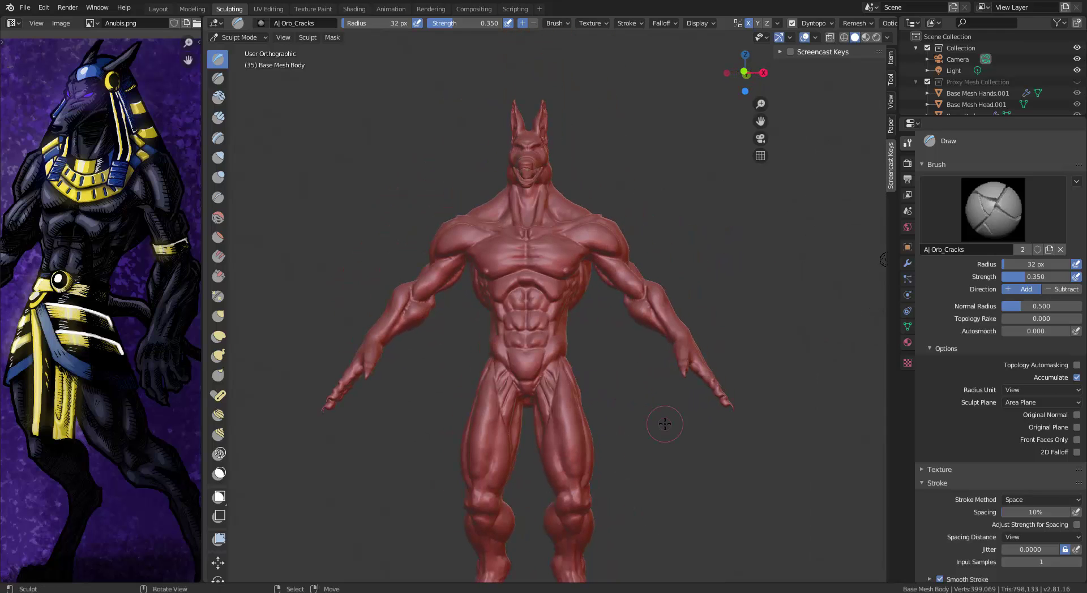
pyautogui.press('KP_1')
pyautogui.scroll(-4, 580, 371)
pyautogui.scroll(1, 582, 371)
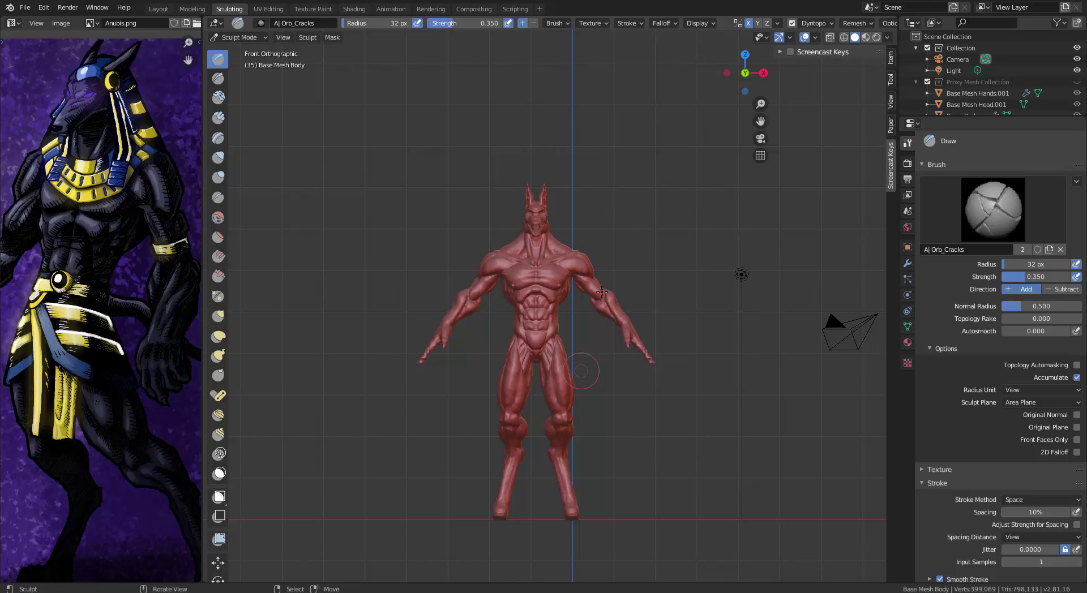
# Leave sculpting, switch to the Layout workspace and select the body mesh in Object Mode
pyautogui.press('Tab')
pyautogui.press('Tab')
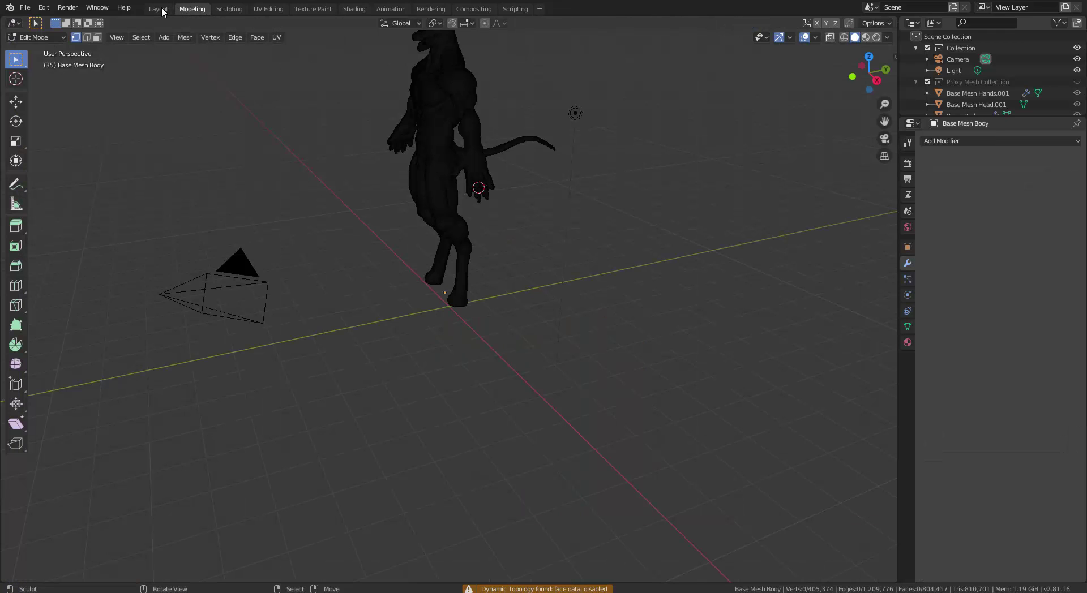
pyautogui.click(159, 10)
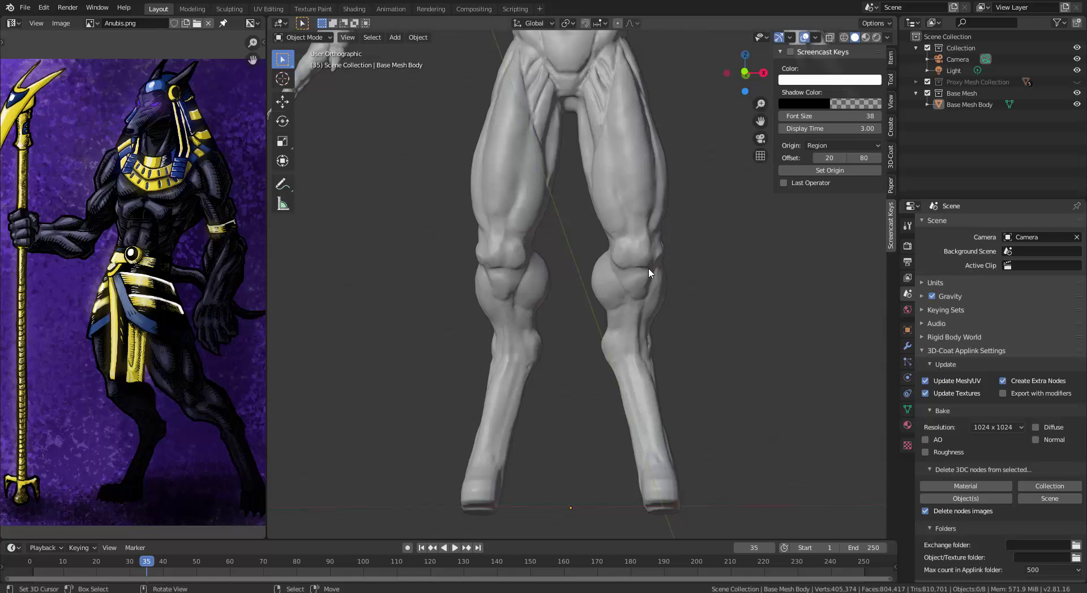
pyautogui.scroll(-2, 642, 278)
pyautogui.click(622, 239)
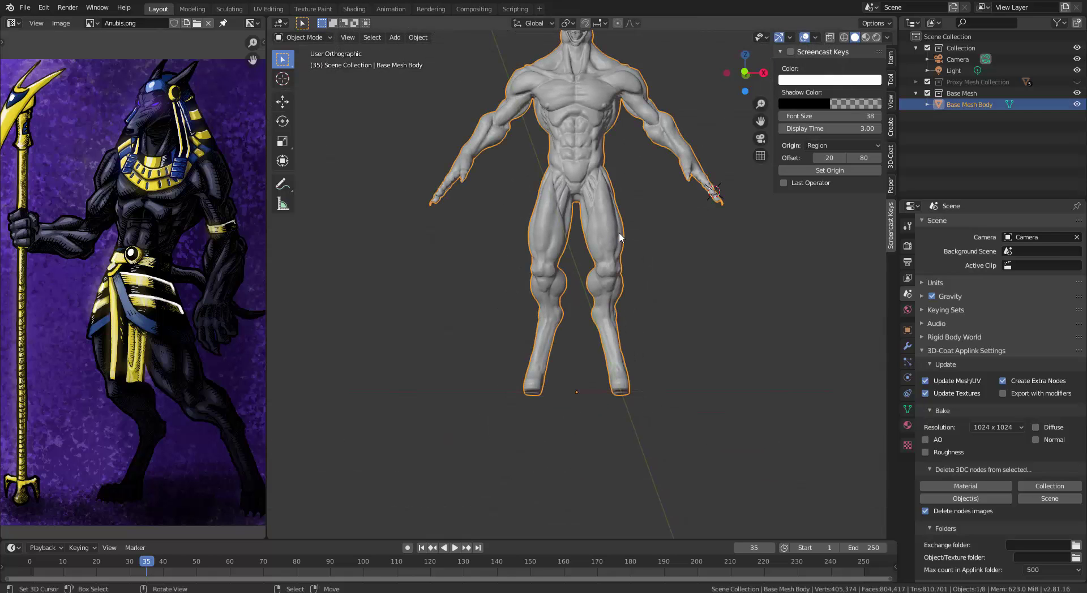
# Snap the 3D cursor to the world origin and snap the body mesh to the cursor
pyautogui.moveTo(581, 266); pyautogui.dragTo(623, 273, button='middle')
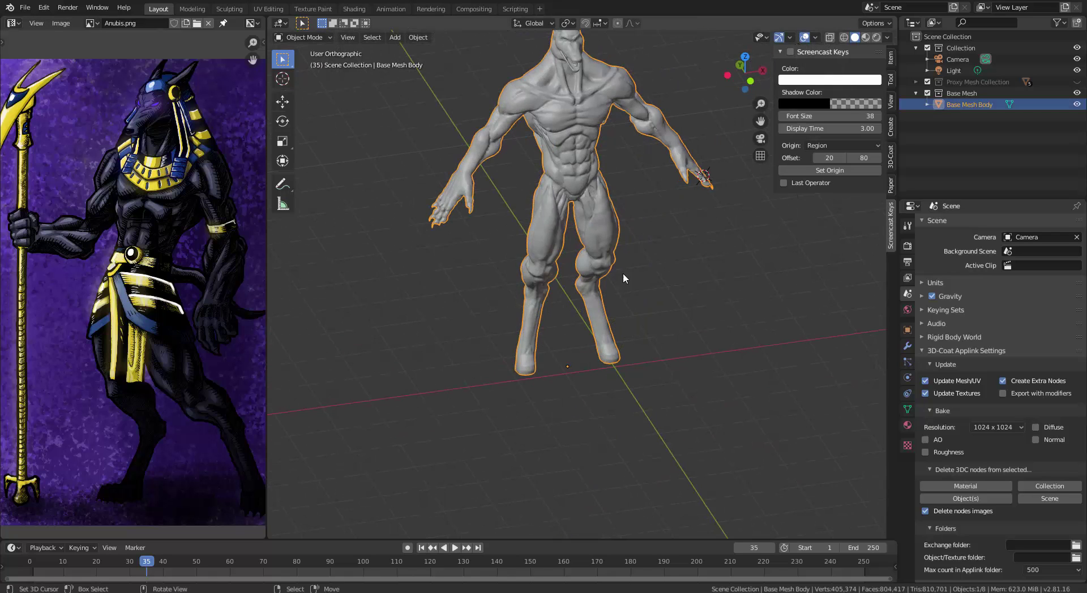
pyautogui.press('g')
pyautogui.rightClick(614, 283)
pyautogui.hotkey('shift', 's')
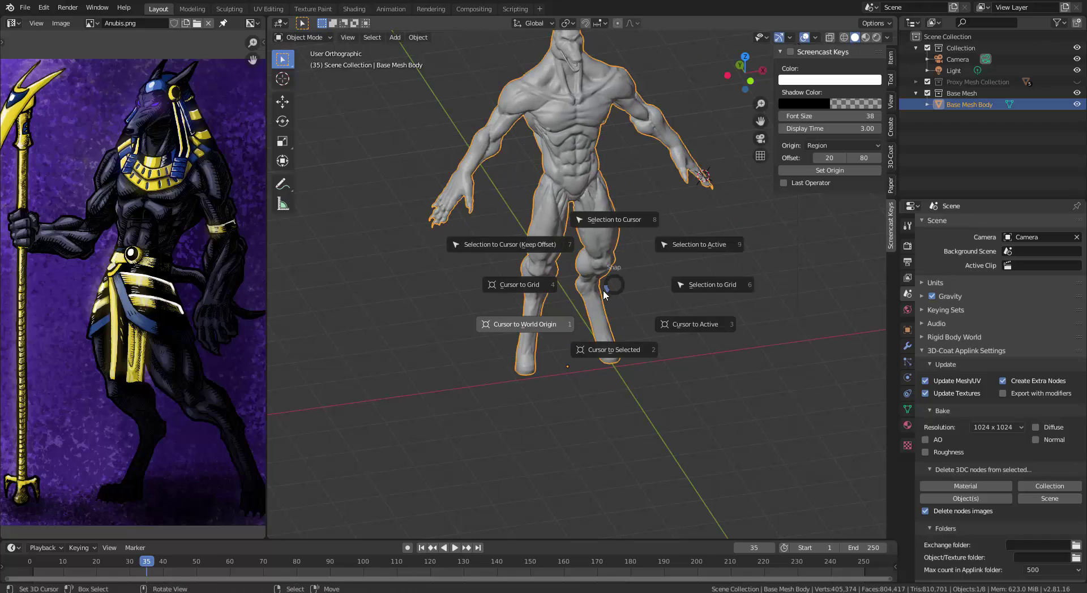
pyautogui.click(557, 326)
pyautogui.hotkey('shift', 's')
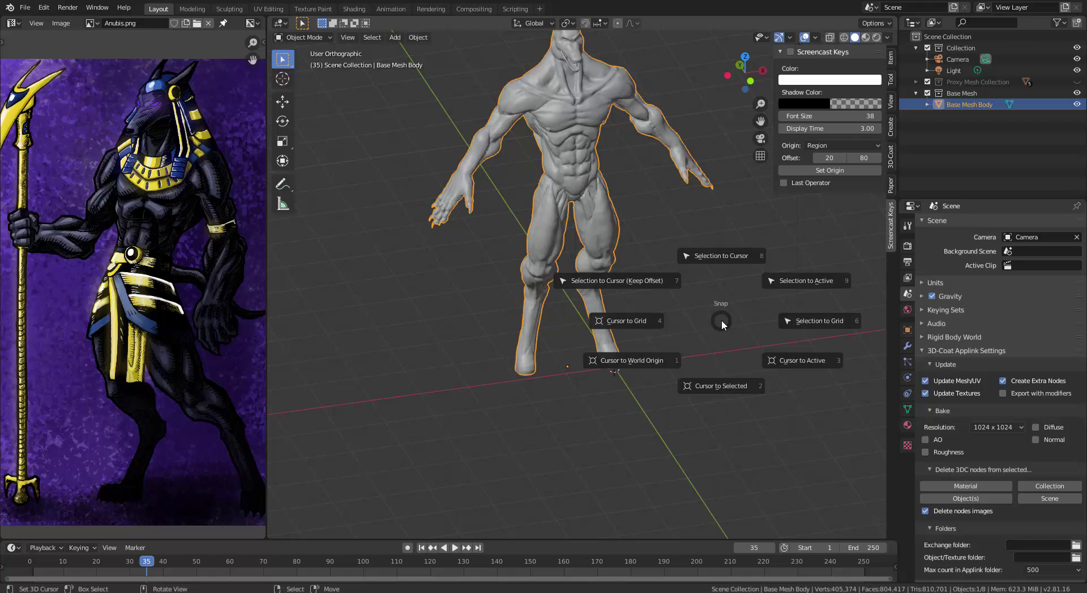
pyautogui.click(722, 258)
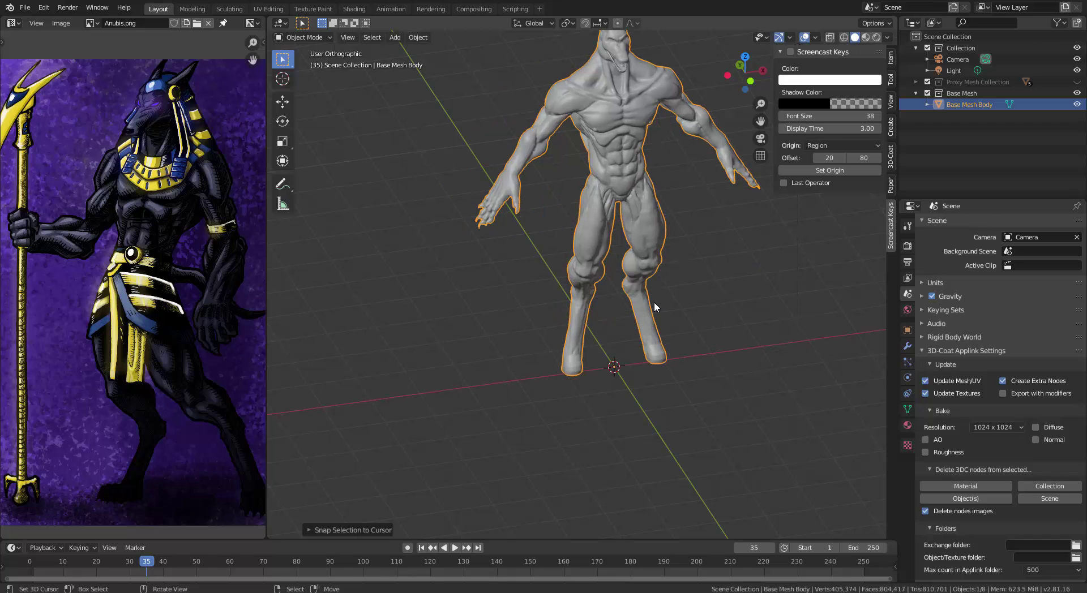
# Add a UV sphere at the world origin beneath the Anubis body
pyautogui.press('KP_3')
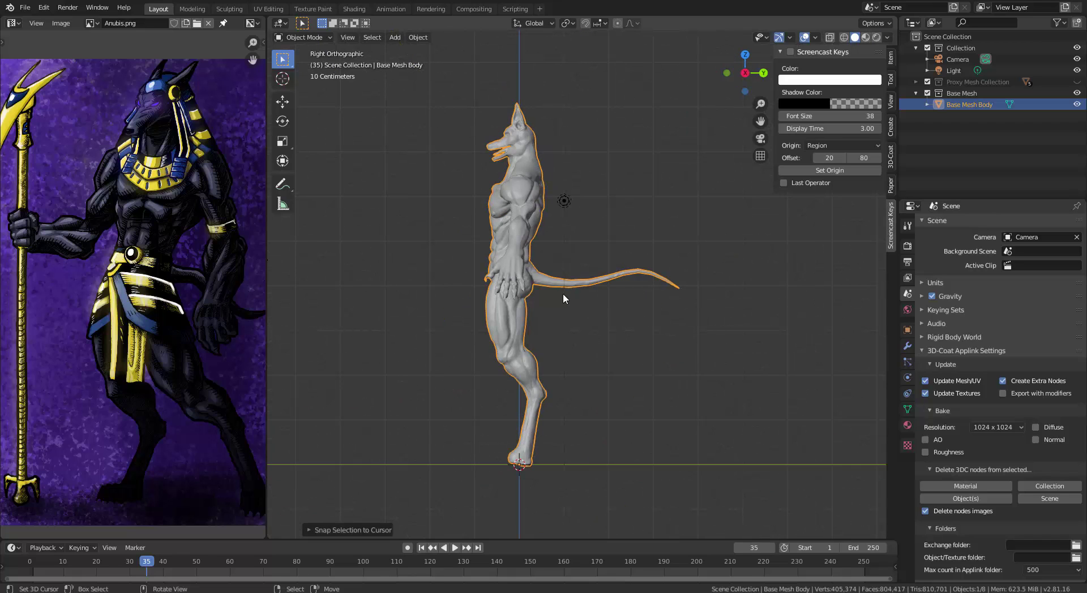
pyautogui.moveTo(506, 282); pyautogui.dragTo(561, 278, button='middle')
pyautogui.hotkey('shift', 'a')
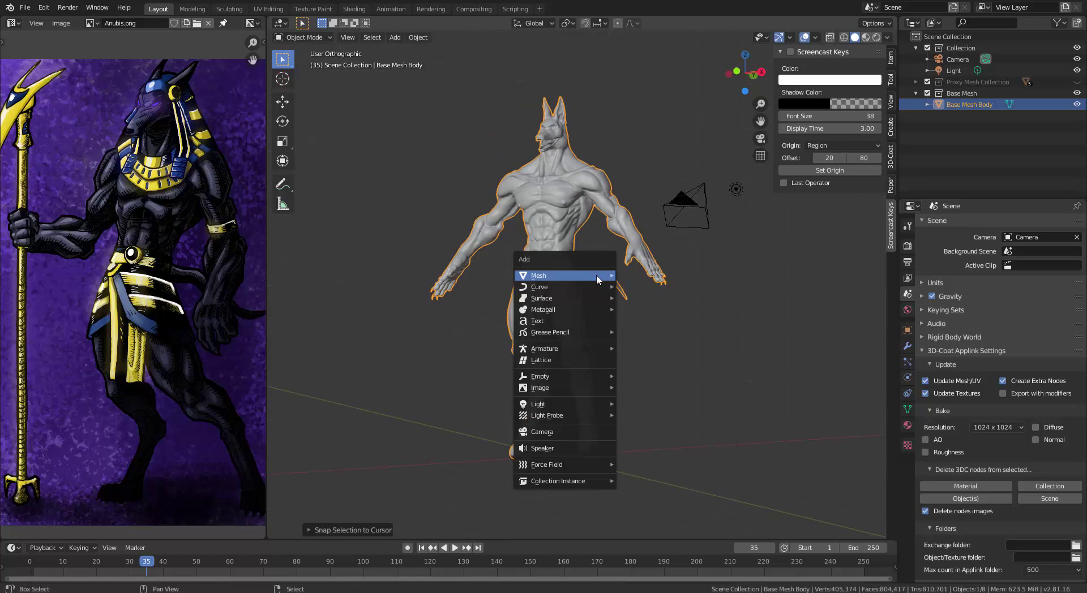
pyautogui.moveTo(610, 279)
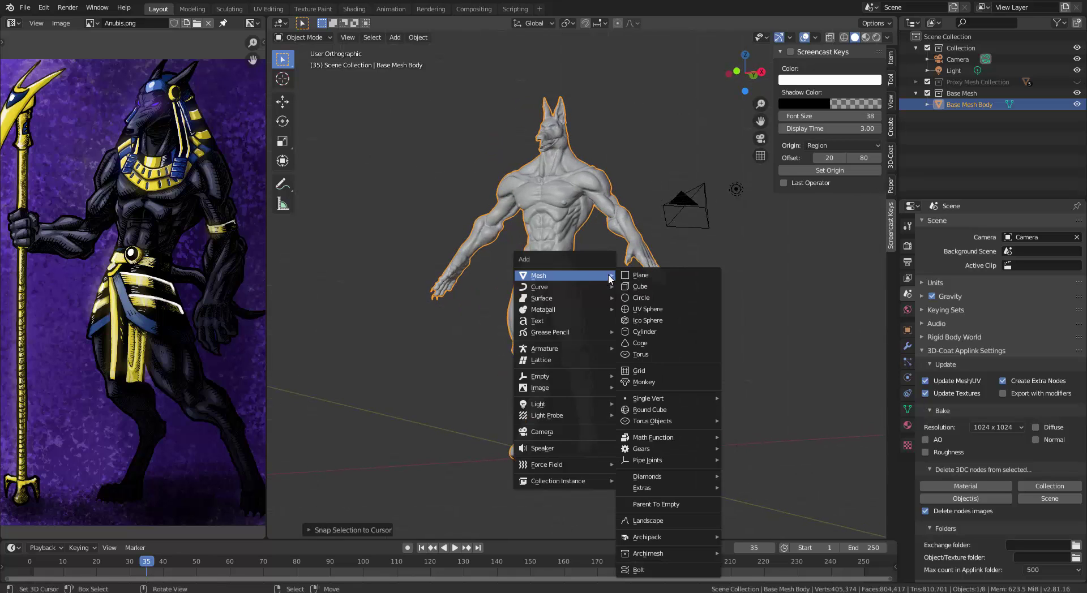
pyautogui.click(644, 309)
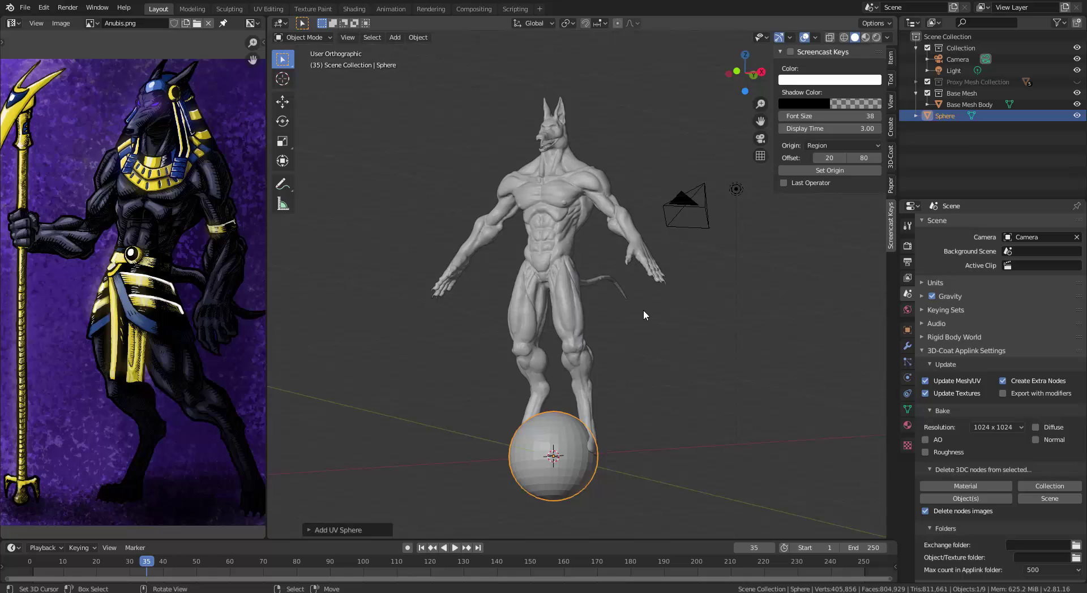
# Enter Edit Mode on the sphere and rotate its whole mesh 90° in the right side view
pyautogui.press('Tab')
pyautogui.press('KP_3')
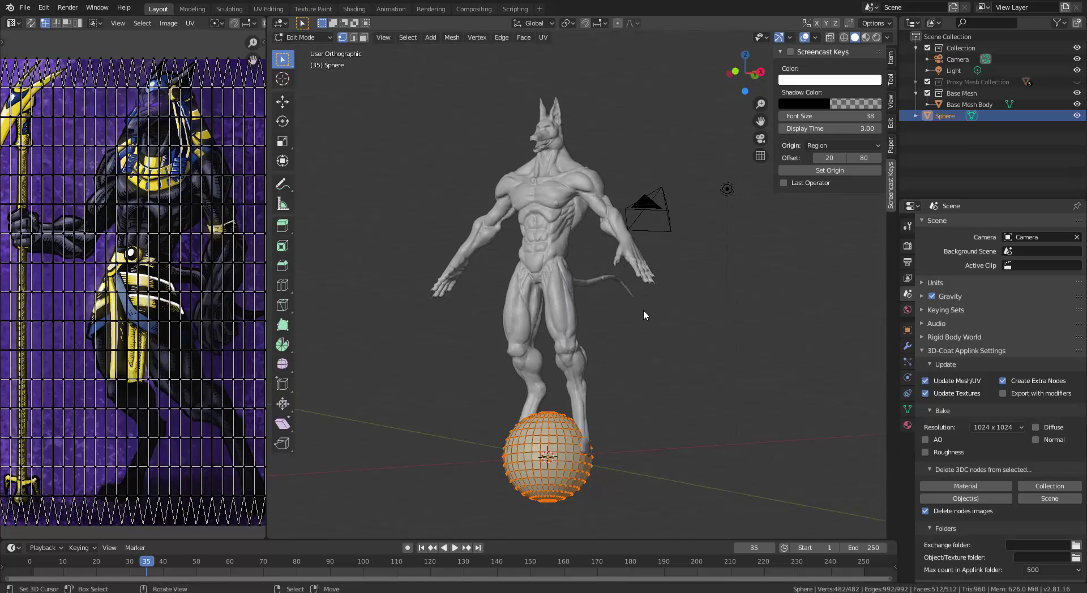
pyautogui.write('r90')
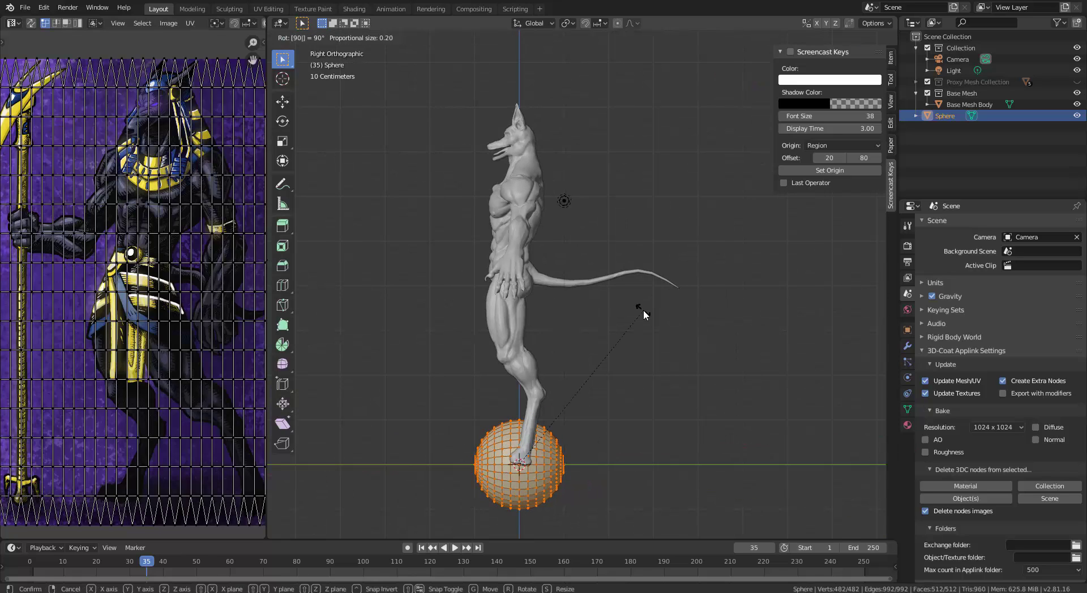
pyautogui.press('Return')
# In front view, raise the sphere's mesh to the head, scale it down to eyeball size and place it near one eye socket
pyautogui.press('KP_1')
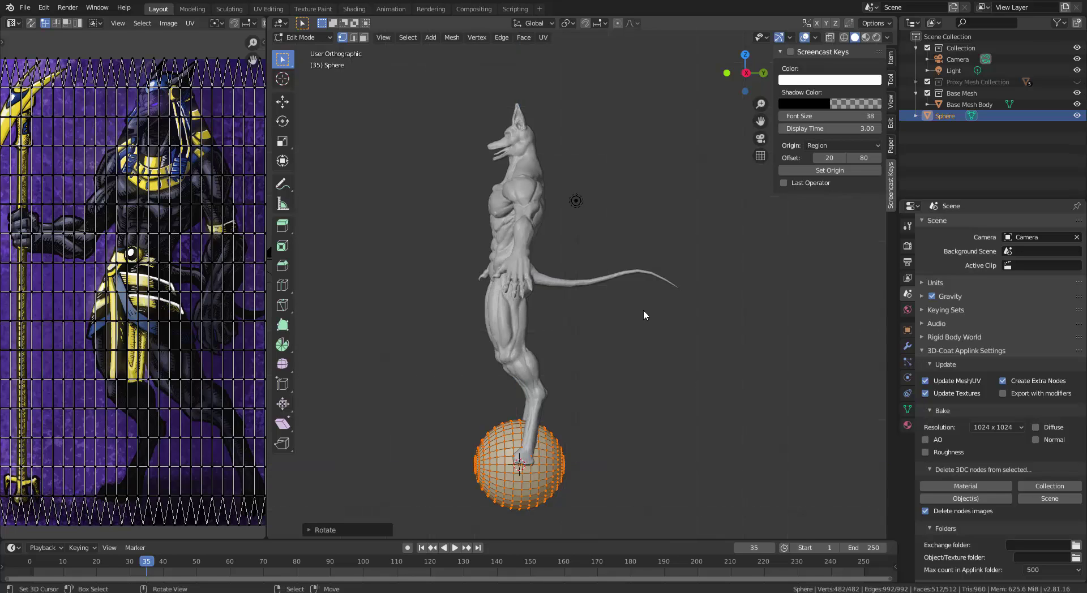
pyautogui.press('g')
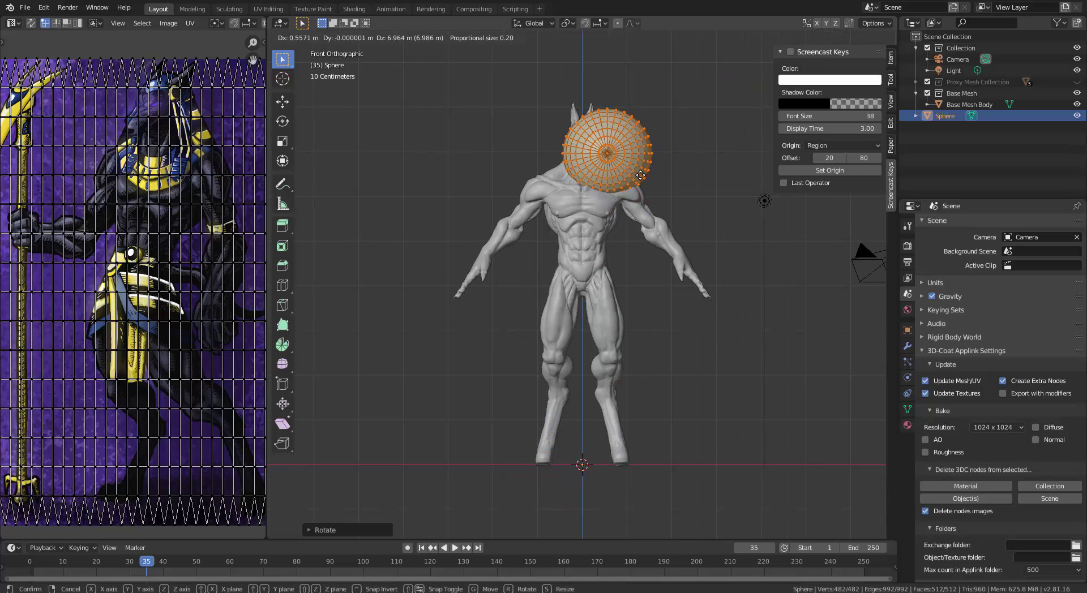
pyautogui.click(635, 72)
pyautogui.scroll(5, 634, 208)
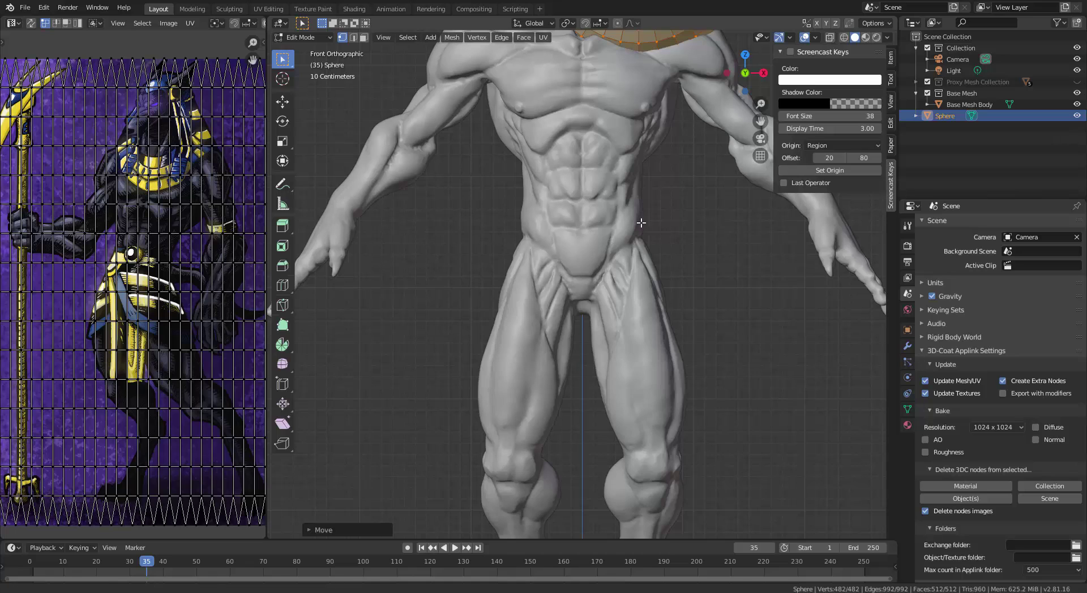
pyautogui.keyDown('shift'); pyautogui.moveTo(671, 145); pyautogui.dragTo(631, 376, button='middle'); pyautogui.keyUp('shift')
pyautogui.scroll(4, 631, 376)
pyautogui.keyDown('shift'); pyautogui.moveTo(665, 329); pyautogui.dragTo(675, 433, button='middle'); pyautogui.keyUp('shift')
pyautogui.press('s')
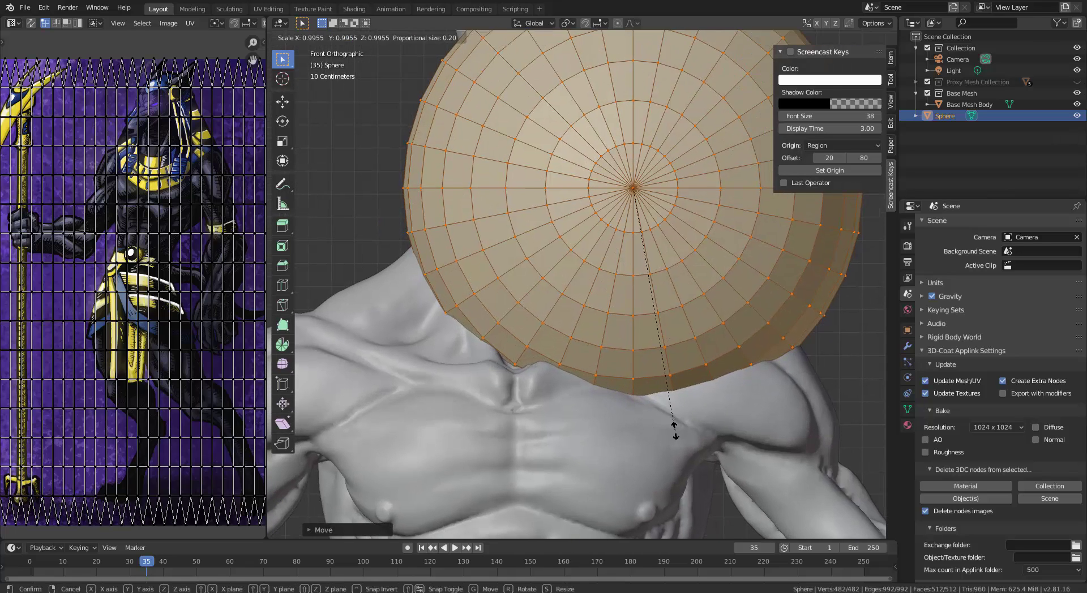
pyautogui.click(660, 292)
pyautogui.press('g')
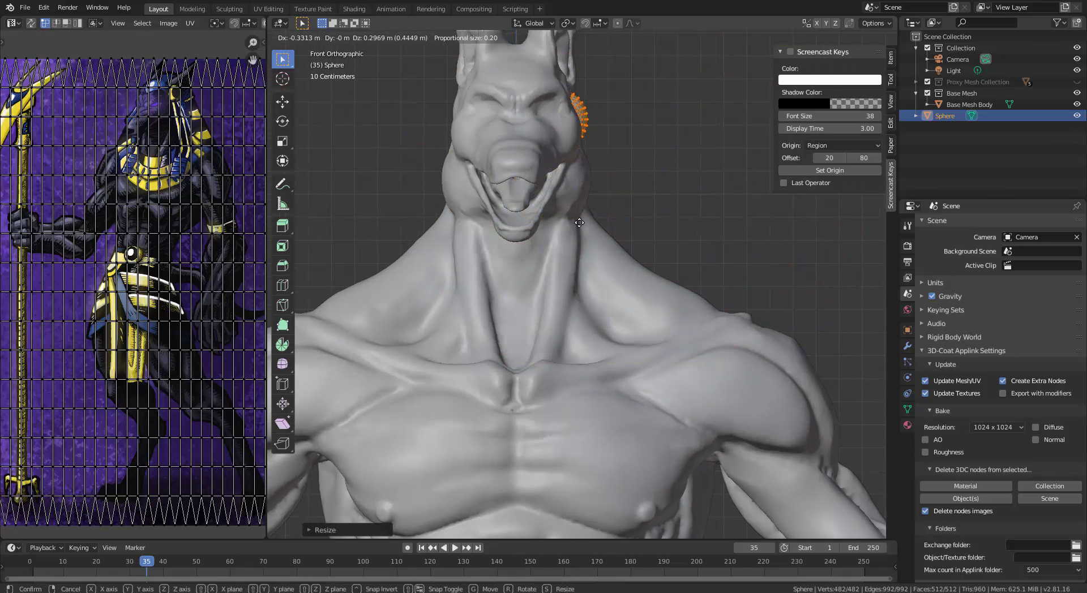
pyautogui.click(579, 222)
# In the right side view, move the eyeball mesh forward to the eye socket and scale it down further
pyautogui.press('KP_3')
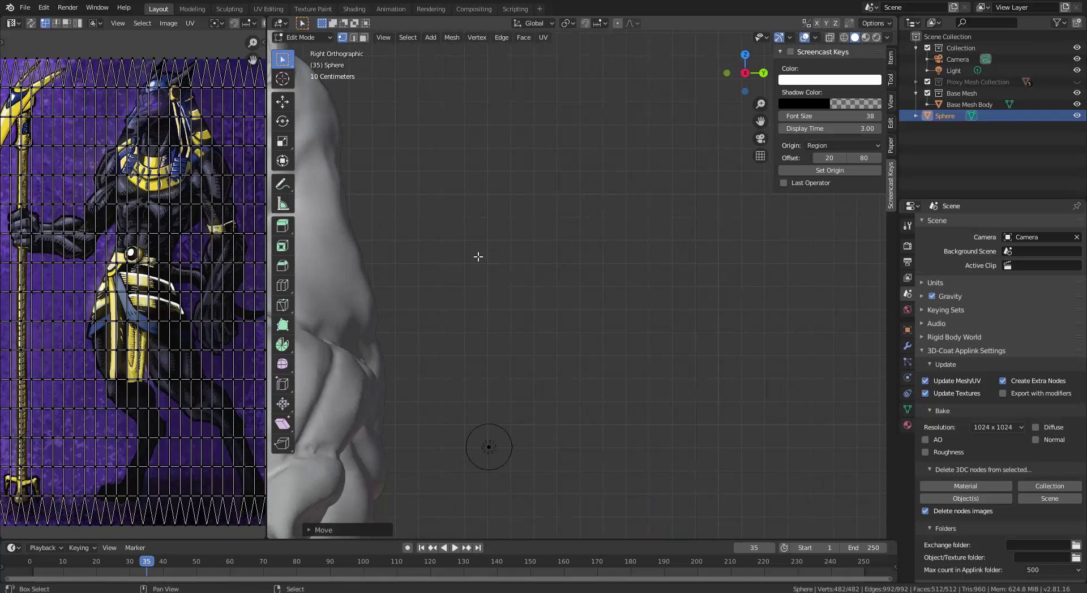
pyautogui.keyDown('shift'); pyautogui.moveTo(479, 256); pyautogui.dragTo(811, 308, button='middle'); pyautogui.keyUp('shift')
pyautogui.press('g')
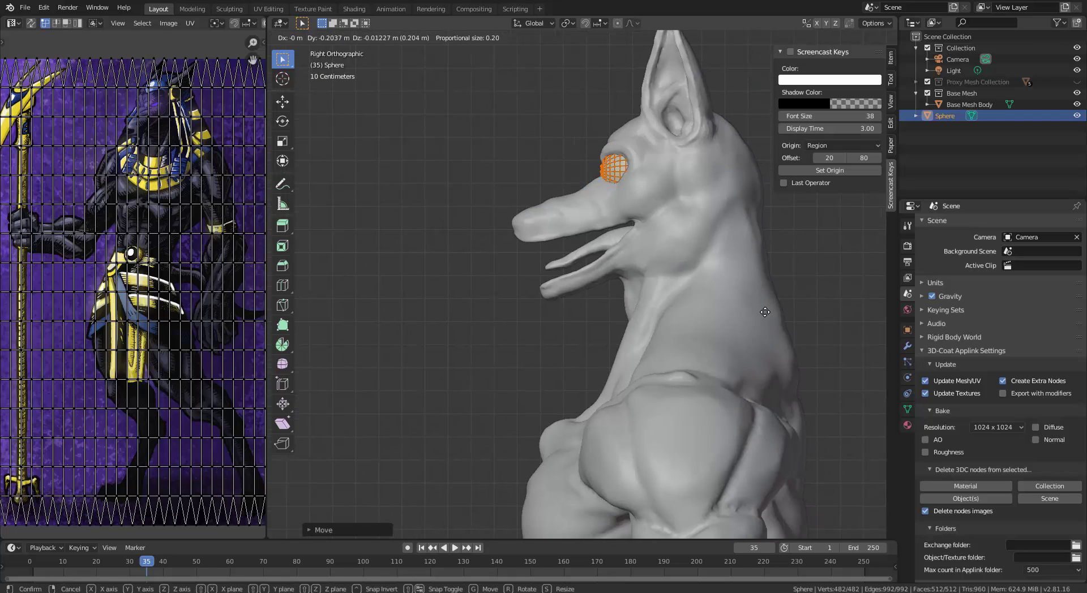
pyautogui.click(765, 312)
pyautogui.press('s')
pyautogui.click(741, 301)
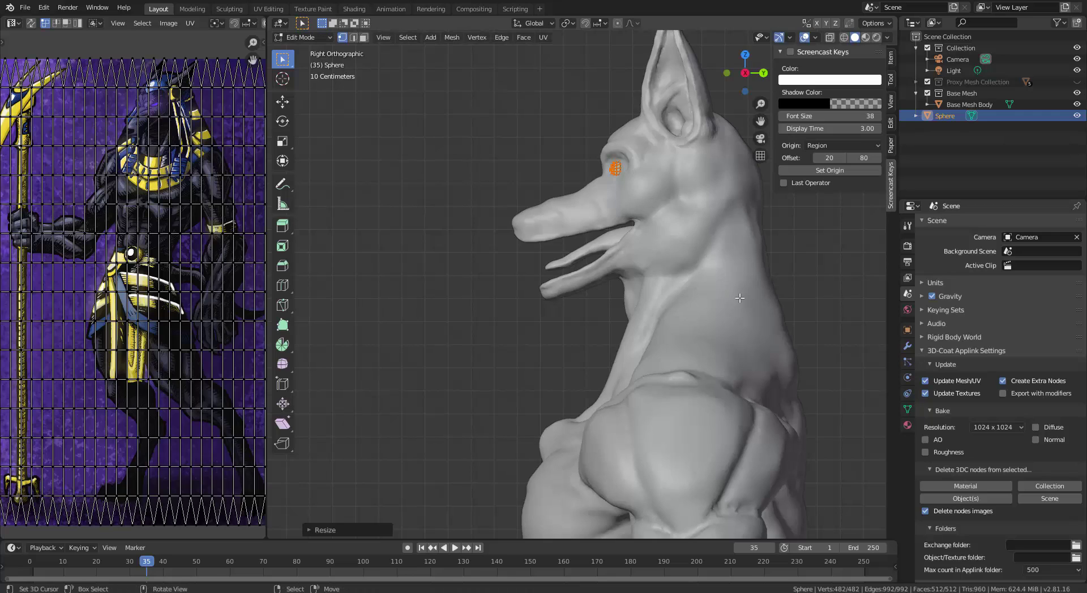
# In front view, centre the eyeball in its socket and trackball-rotate it so its pole faces forward
pyautogui.press('KP_1')
pyautogui.scroll(5, 646, 234)
pyautogui.scroll(-2, 645, 234)
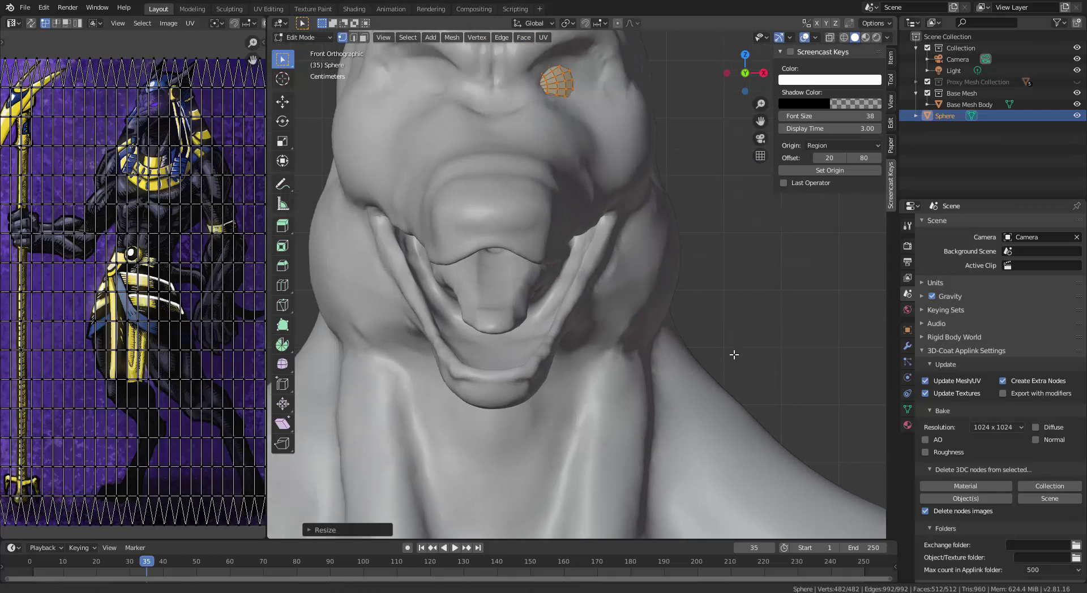
pyautogui.keyDown('shift'); pyautogui.moveTo(646, 234); pyautogui.dragTo(715, 358, button='middle'); pyautogui.keyUp('shift')
pyautogui.press('g')
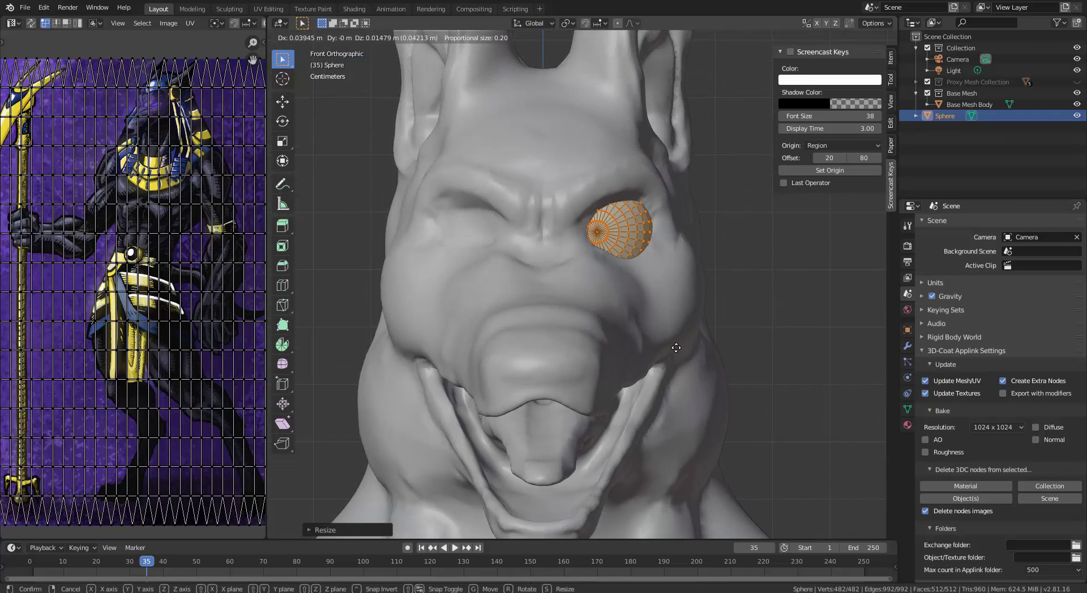
pyautogui.click(673, 348)
pyautogui.press('r')
pyautogui.press('r')
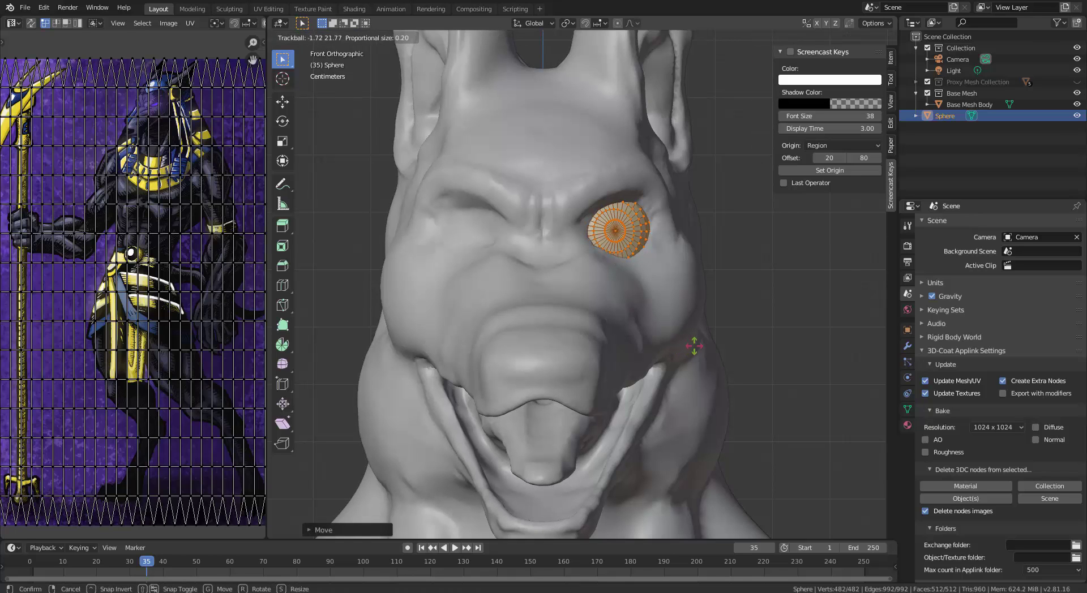
pyautogui.click(692, 346)
# Adjust the eyeball's depth in the socket by moving it along the Y axis
pyautogui.moveTo(691, 357); pyautogui.dragTo(719, 365, button='middle')
pyautogui.press('g')
pyautogui.press('y')
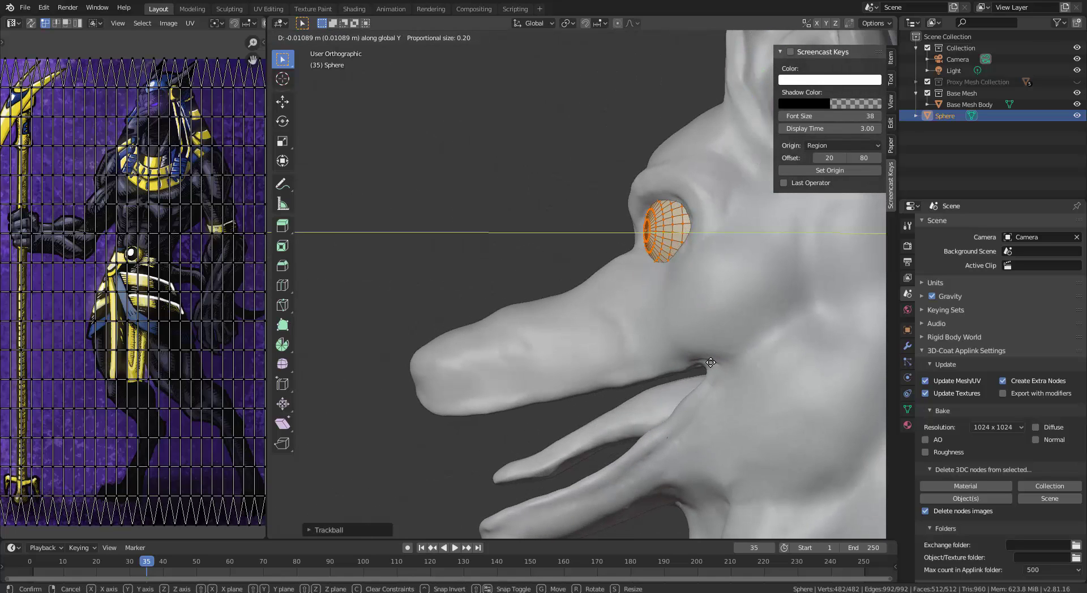
pyautogui.click(708, 363)
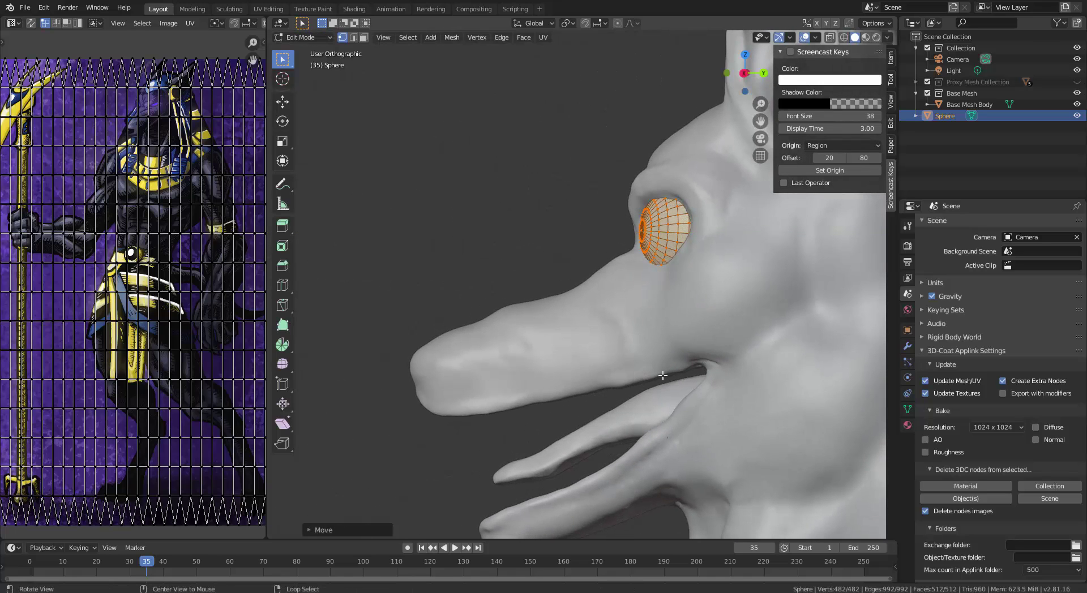
pyautogui.moveTo(662, 375); pyautogui.dragTo(718, 390, button='middle')
pyautogui.press('g')
pyautogui.press('y')
pyautogui.click(707, 395)
# Resize the eyeball to fit the socket and fine-tune its depth along the Y axis
pyautogui.press('s')
pyautogui.click(677, 375)
pyautogui.press('g')
pyautogui.press('y')
pyautogui.click(678, 382)
# Return the eyeball to Object Mode and shade it smooth
pyautogui.press('Tab')
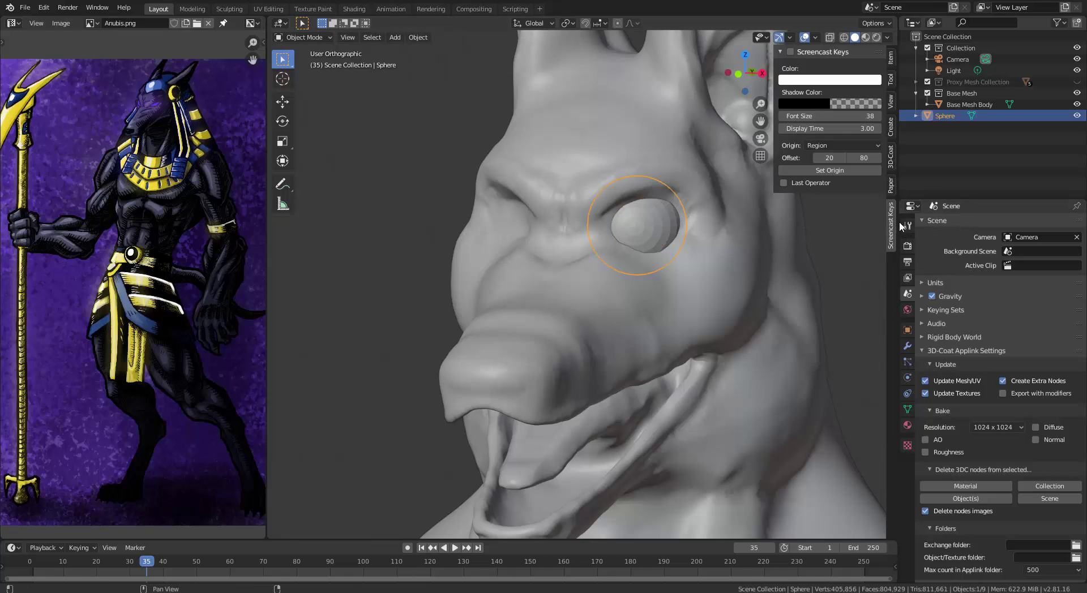
pyautogui.rightClick(648, 207)
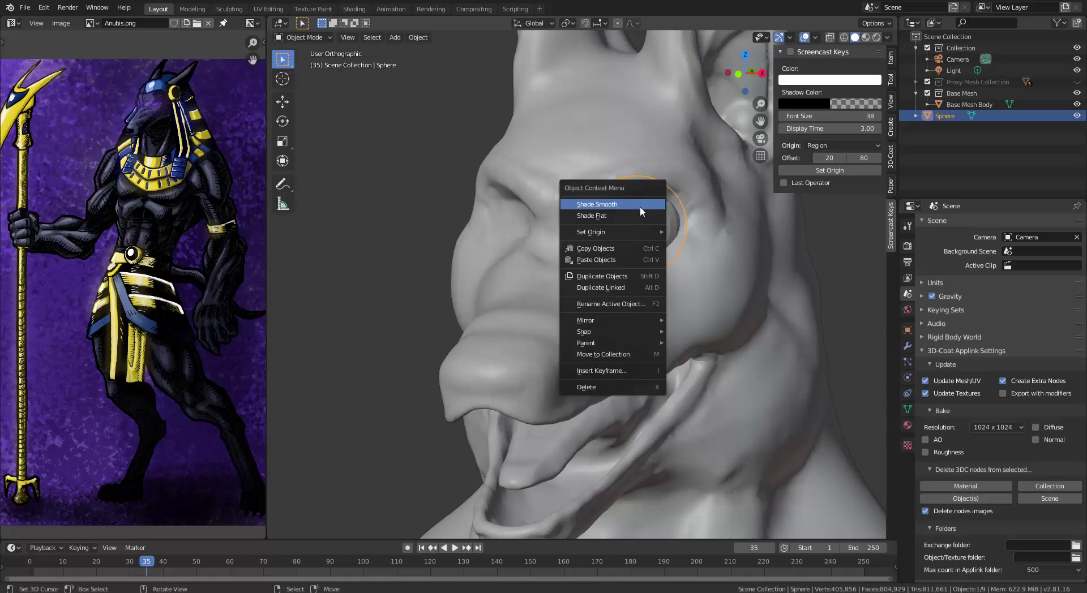
pyautogui.click(640, 206)
# Select the body mesh and return to the Sculpting workspace, framing the face in front view
pyautogui.click(647, 178)
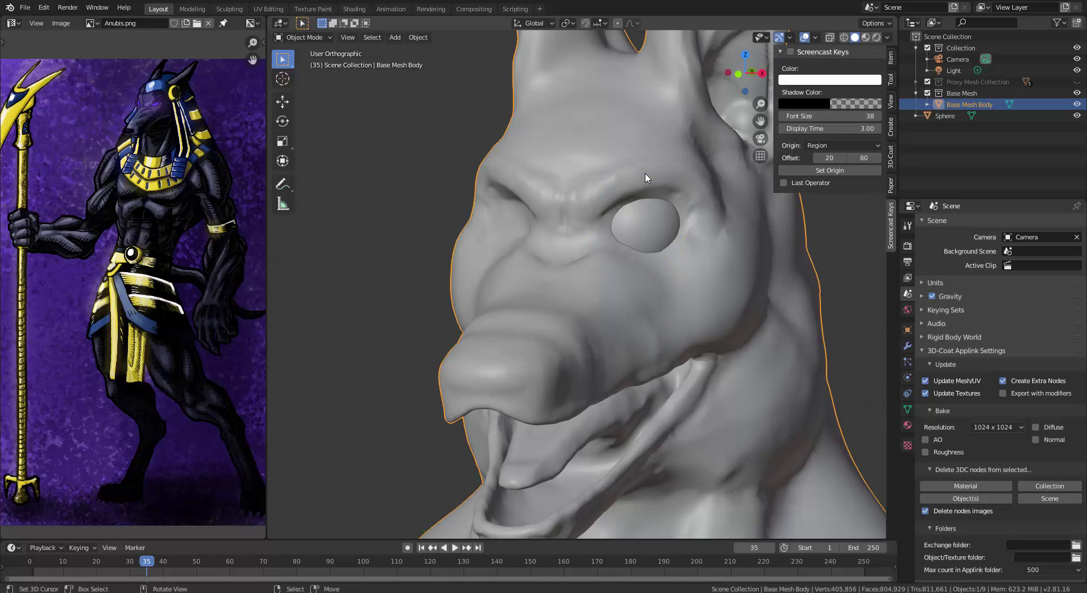
pyautogui.scroll(-4, 626, 315)
pyautogui.moveTo(566, 314); pyautogui.dragTo(619, 286, button='middle')
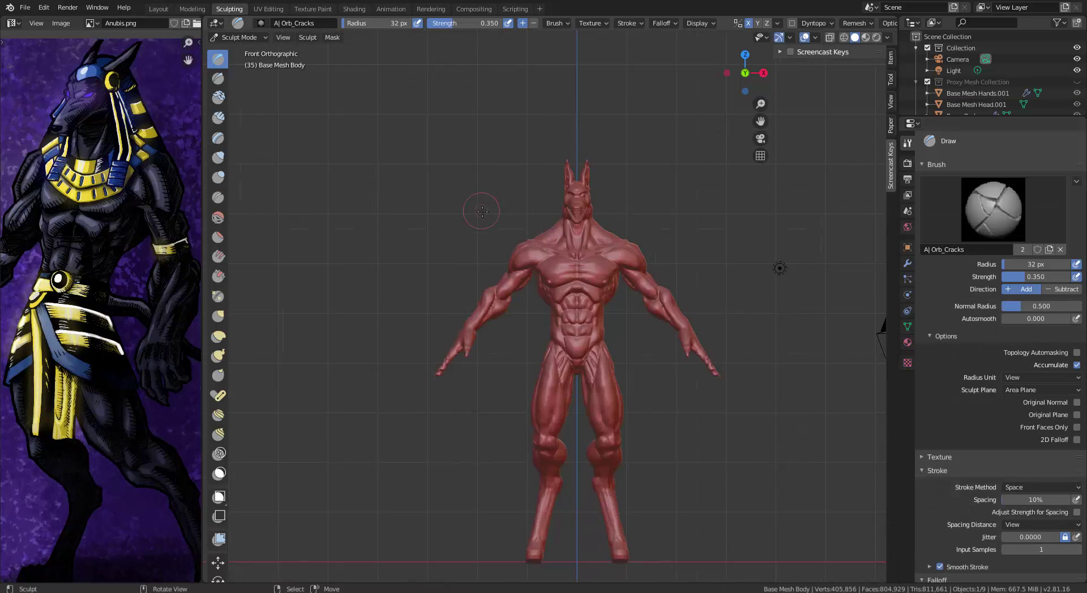
pyautogui.scroll(12, 578, 200)
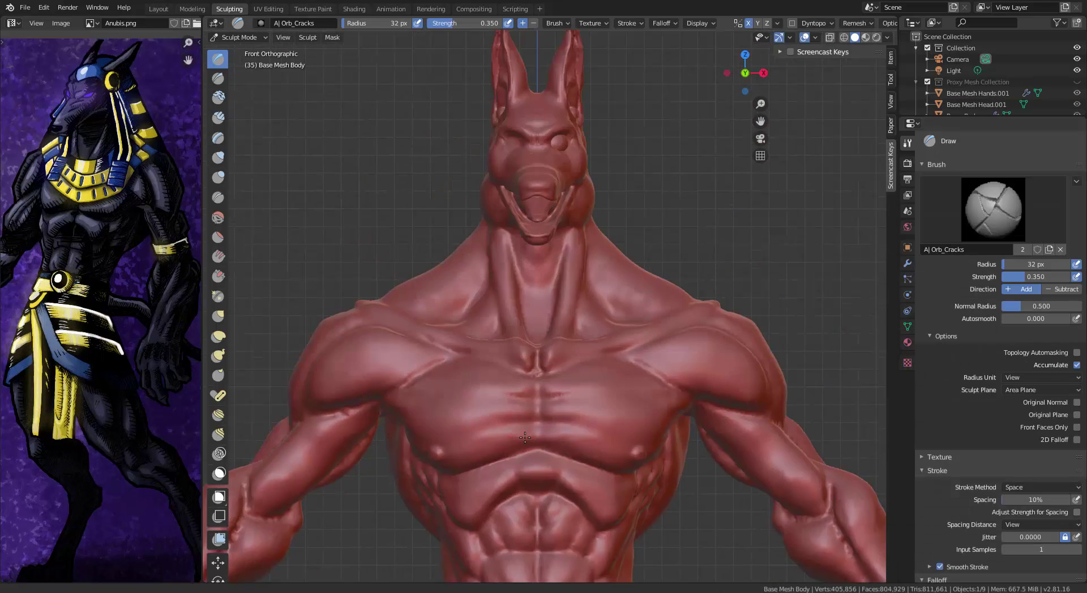
pyautogui.keyDown('shift'); pyautogui.moveTo(577, 218); pyautogui.dragTo(643, 366, button='middle'); pyautogui.keyUp('shift')
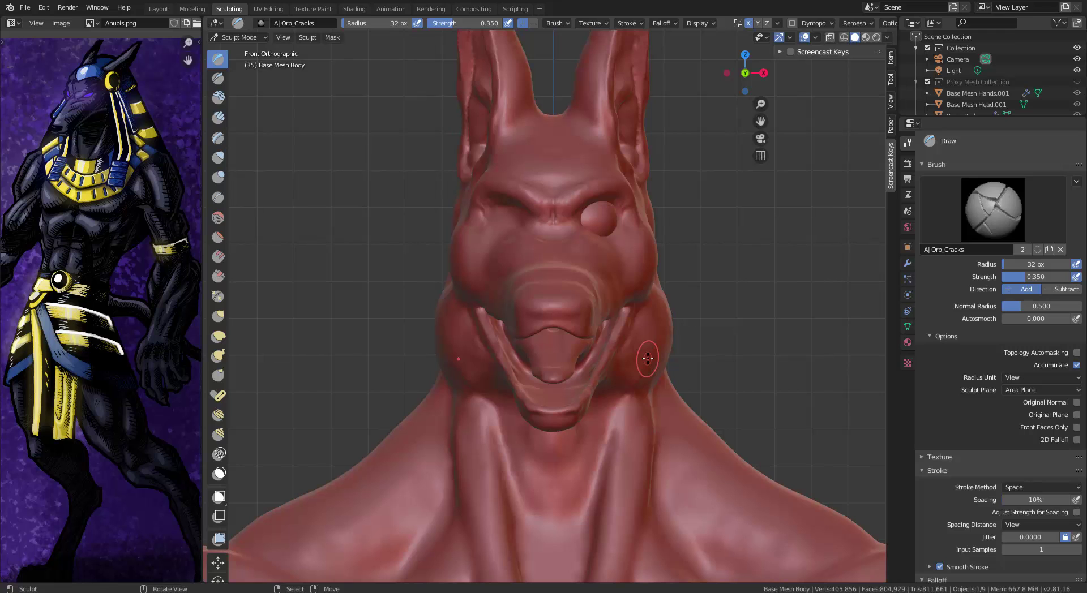
# Rough in the upper eyelid above the eyeball with the A| Orb_ClayTubes_Smooth brush at 32 px, strength 0.490
pyautogui.click(218, 98)
pyautogui.scroll(5, 579, 253)
pyautogui.moveTo(718, 131); pyautogui.dragTo(682, 144, button='middle')
pyautogui.moveTo(681, 143)
pyautogui.mouseDown()
pyautogui.moveTo(705, 147)
pyautogui.moveTo(652, 159)
pyautogui.moveTo(720, 156)
pyautogui.mouseUp()
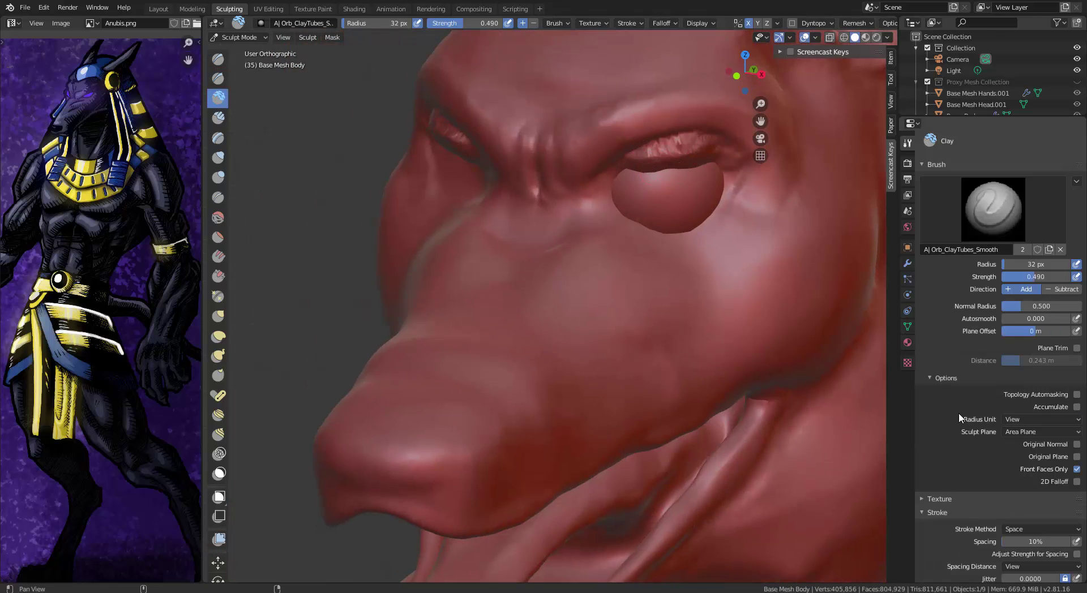
# Enable Dyntopo with 3.50 px relative detail and build up the upper eyelid over the eyeball
pyautogui.scroll(-10, 959, 414)
pyautogui.click(935, 460)
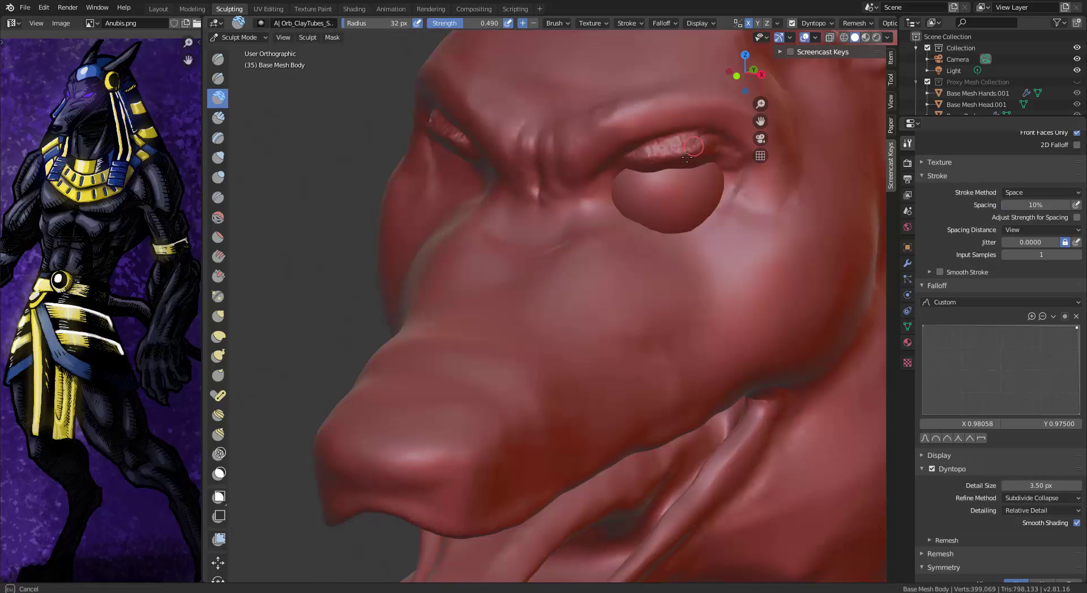
pyautogui.moveTo(687, 158)
pyautogui.mouseDown()
pyautogui.moveTo(647, 159)
pyautogui.moveTo(700, 155)
pyautogui.mouseUp()
pyautogui.moveTo(702, 156); pyautogui.dragTo(662, 148, button='middle')
pyautogui.moveTo(711, 165); pyautogui.dragTo(686, 169)
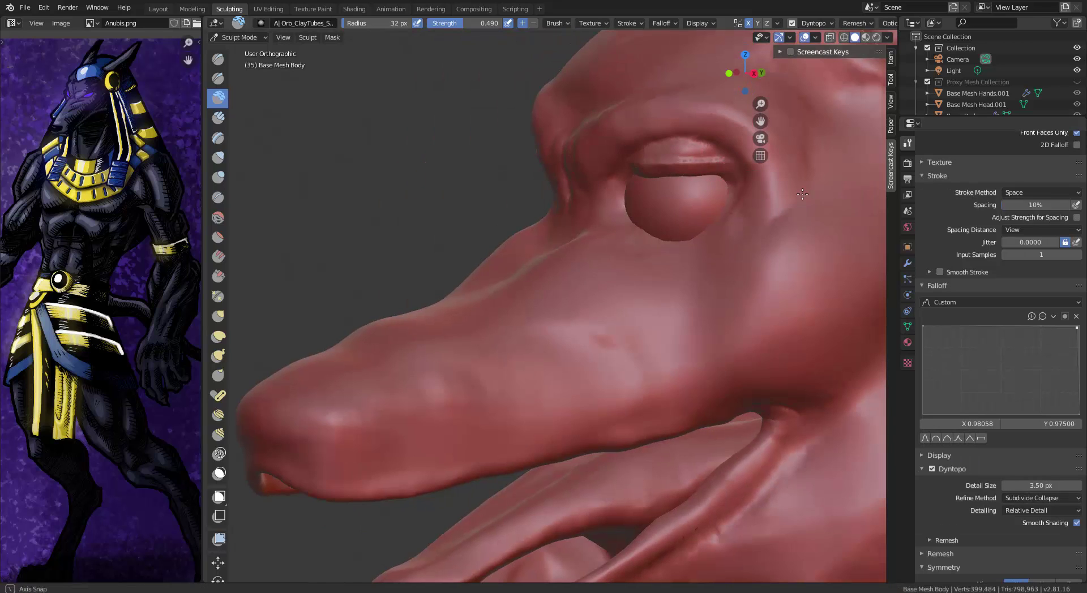
# Add clay at the inner eye corner and beneath the eyeball to form the lower eyelid, then smooth it
pyautogui.moveTo(803, 195); pyautogui.dragTo(622, 167, button='middle')
pyautogui.moveTo(624, 175); pyautogui.dragTo(606, 188)
pyautogui.moveTo(712, 233)
pyautogui.mouseDown()
pyautogui.moveTo(677, 240)
pyautogui.moveTo(639, 219)
pyautogui.moveTo(700, 226)
pyautogui.moveTo(687, 219)
pyautogui.moveTo(628, 226)
pyautogui.moveTo(715, 237)
pyautogui.moveTo(641, 240)
pyautogui.moveTo(704, 223)
pyautogui.moveTo(656, 220)
pyautogui.mouseUp()
pyautogui.moveTo(680, 226)
pyautogui.mouseDown(button='middle')
pyautogui.moveTo(748, 235)
pyautogui.moveTo(703, 219)
pyautogui.mouseUp(button='middle')
pyautogui.moveTo(706, 217)
pyautogui.keyDown('shift'); pyautogui.mouseDown()
pyautogui.moveTo(638, 225)
pyautogui.moveTo(714, 237)
pyautogui.mouseUp(); pyautogui.keyUp('shift')
pyautogui.moveTo(736, 232); pyautogui.dragTo(713, 226, button='middle')
pyautogui.keyDown('shift'); pyautogui.moveTo(717, 227); pyautogui.dragTo(617, 224); pyautogui.keyUp('shift')
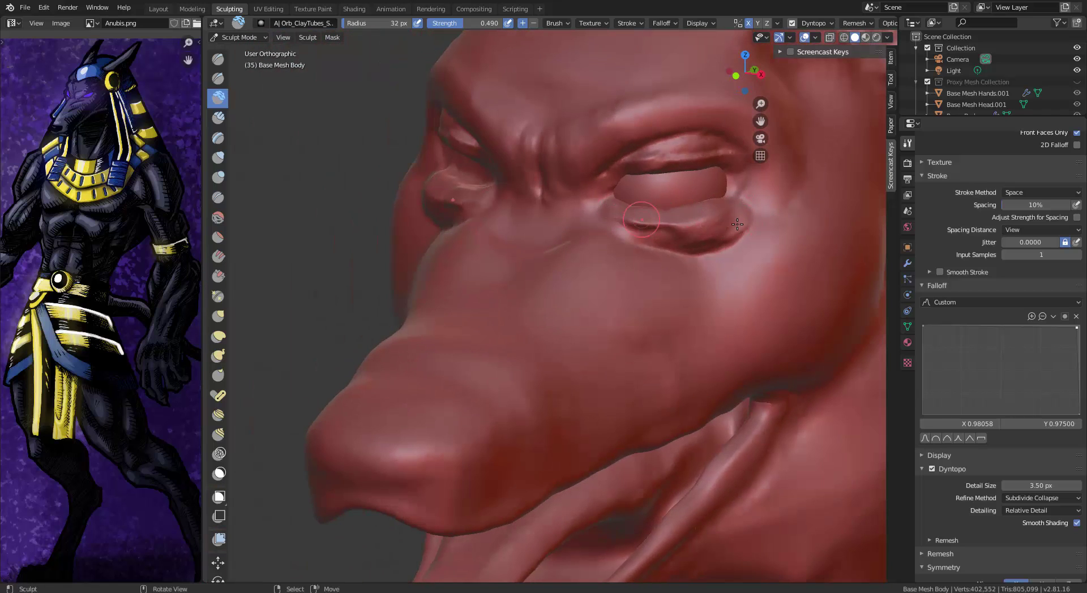
# Join the upper and lower eyelids with clay around the outer eye corner and reinforce the lid at the inner corner
pyautogui.moveTo(617, 224); pyautogui.dragTo(737, 176, button='middle')
pyautogui.moveTo(728, 172)
pyautogui.mouseDown()
pyautogui.moveTo(733, 190)
pyautogui.moveTo(719, 215)
pyautogui.mouseUp()
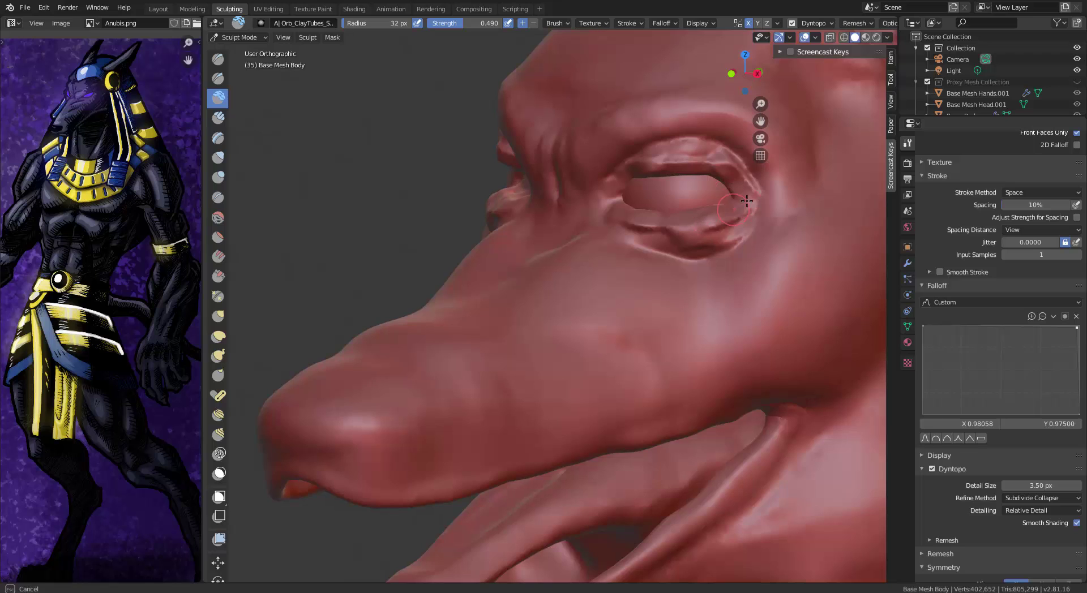
pyautogui.moveTo(719, 215); pyautogui.dragTo(630, 165, button='middle')
pyautogui.moveTo(591, 187)
pyautogui.mouseDown()
pyautogui.moveTo(633, 216)
pyautogui.moveTo(660, 156)
pyautogui.mouseUp()
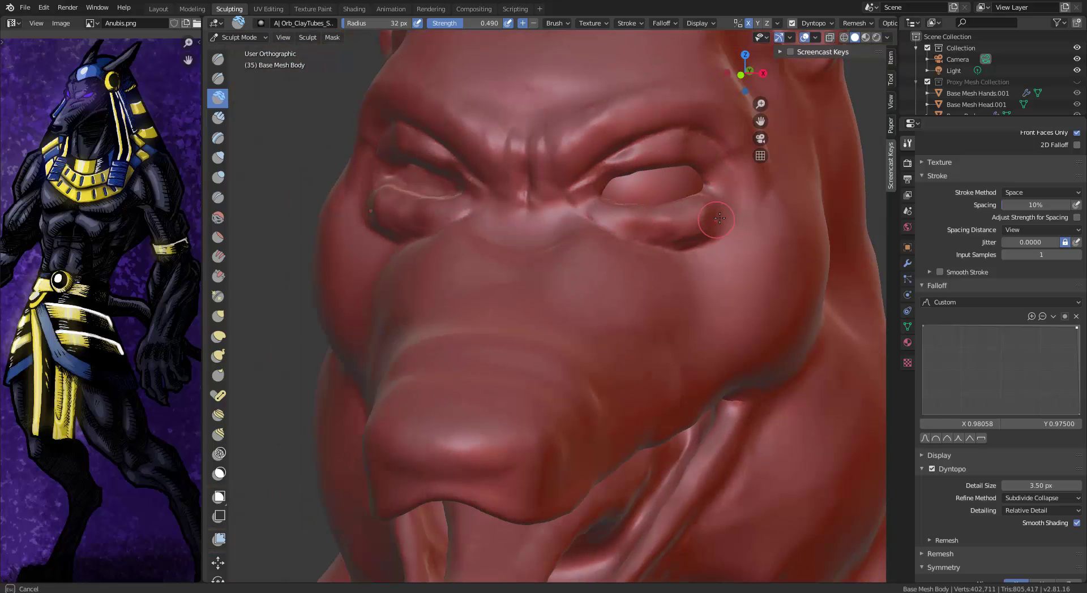
# Thicken the upper eyelid with a clay stroke along the brow fold and smooth the surrounding skin
pyautogui.moveTo(719, 233); pyautogui.dragTo(671, 283, button='middle')
pyautogui.scroll(3, 692, 229)
pyautogui.moveTo(709, 105)
pyautogui.mouseDown()
pyautogui.moveTo(640, 136)
pyautogui.moveTo(680, 122)
pyautogui.moveTo(793, 116)
pyautogui.moveTo(826, 133)
pyautogui.moveTo(847, 170)
pyautogui.moveTo(770, 210)
pyautogui.moveTo(620, 181)
pyautogui.mouseUp()
pyautogui.moveTo(840, 196)
pyautogui.keyDown('shift'); pyautogui.mouseDown()
pyautogui.moveTo(736, 209)
pyautogui.moveTo(620, 194)
pyautogui.mouseUp(); pyautogui.keyUp('shift')
pyautogui.moveTo(850, 153)
pyautogui.keyDown('shift'); pyautogui.mouseDown()
pyautogui.moveTo(680, 112)
pyautogui.moveTo(740, 111)
pyautogui.moveTo(731, 112)
pyautogui.mouseUp(); pyautogui.keyUp('shift')
pyautogui.moveTo(682, 170)
pyautogui.mouseDown(button='middle')
pyautogui.moveTo(712, 176)
pyautogui.moveTo(691, 227)
pyautogui.moveTo(679, 215)
pyautogui.mouseUp(button='middle')
# Refine the upper eyelid rim and fill out the lower eyelid with further clay strokes
pyautogui.moveTo(588, 197)
pyautogui.mouseDown()
pyautogui.moveTo(675, 150)
pyautogui.moveTo(704, 178)
pyautogui.moveTo(702, 158)
pyautogui.moveTo(646, 164)
pyautogui.moveTo(684, 144)
pyautogui.moveTo(717, 163)
pyautogui.mouseUp()
pyautogui.moveTo(597, 194); pyautogui.dragTo(590, 199)
pyautogui.moveTo(698, 186)
pyautogui.mouseDown(button='middle')
pyautogui.moveTo(609, 183)
pyautogui.moveTo(693, 195)
pyautogui.mouseUp(button='middle')
pyautogui.moveTo(643, 263); pyautogui.dragTo(624, 250)
pyautogui.moveTo(651, 244); pyautogui.dragTo(626, 229, button='middle')
pyautogui.moveTo(727, 218); pyautogui.dragTo(707, 233)
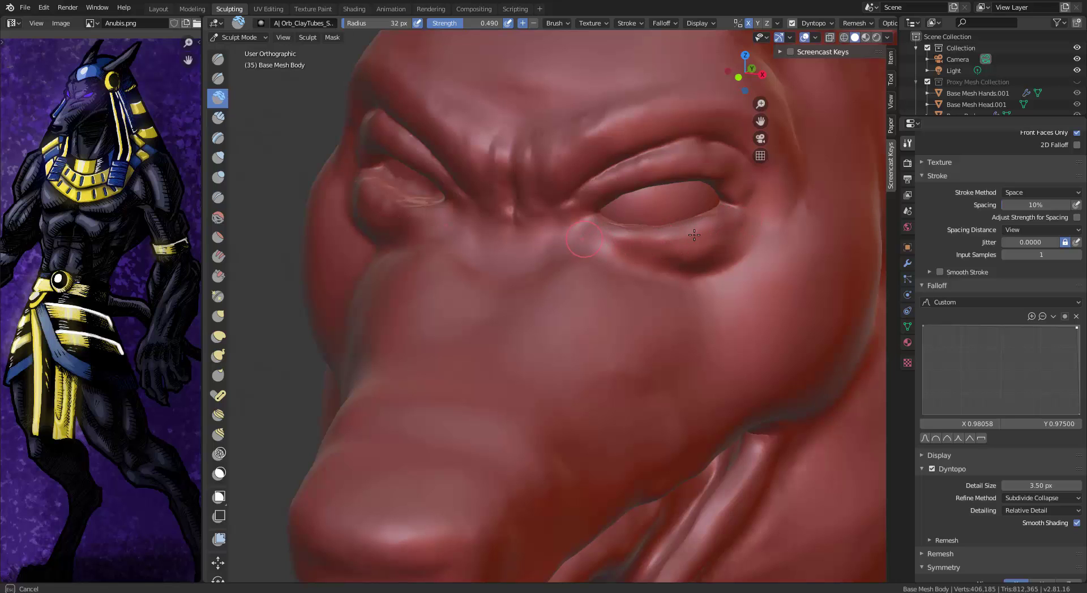
# Carve sharp creases at the inner eye corners beside the nose bridge with Draw Sharp at 32 px, strength 0.500
pyautogui.moveTo(714, 242); pyautogui.dragTo(410, 197, button='middle')
pyautogui.click(218, 79)
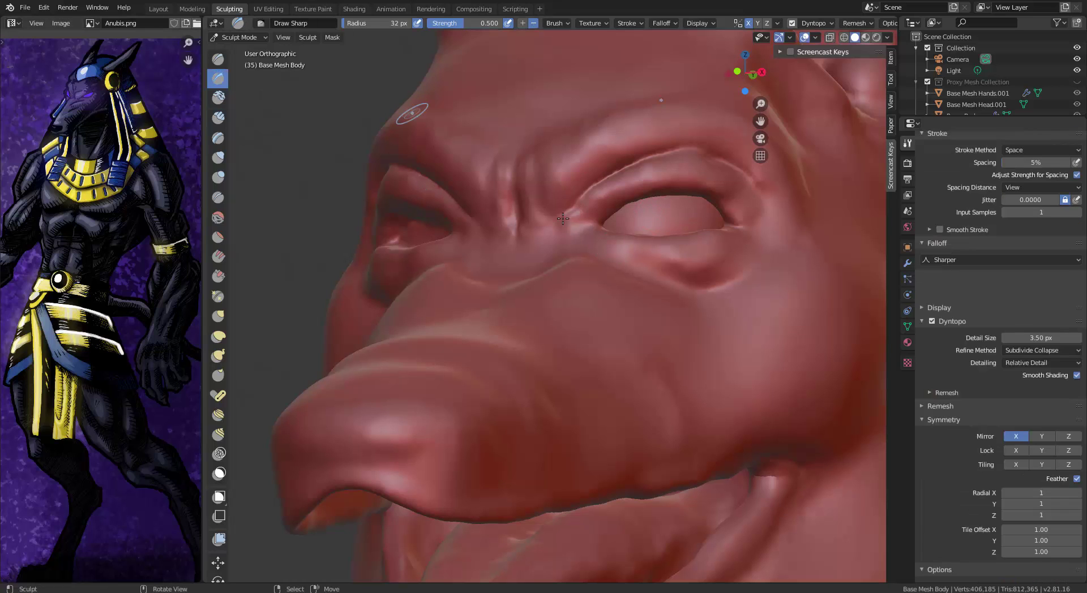
pyautogui.moveTo(609, 212); pyautogui.dragTo(554, 211, button='middle')
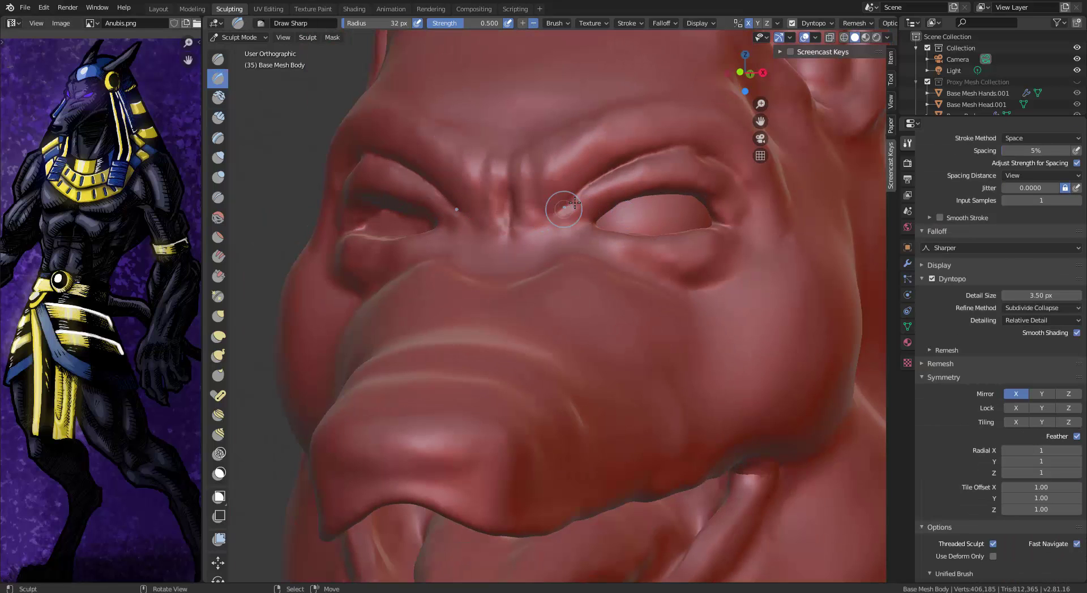
pyautogui.moveTo(575, 203); pyautogui.dragTo(559, 228)
pyautogui.moveTo(574, 208)
pyautogui.mouseDown()
pyautogui.moveTo(546, 238)
pyautogui.moveTo(554, 228)
pyautogui.mouseUp()
pyautogui.moveTo(674, 186)
pyautogui.mouseDown(button='middle')
pyautogui.moveTo(627, 243)
pyautogui.moveTo(759, 210)
pyautogui.mouseUp(button='middle')
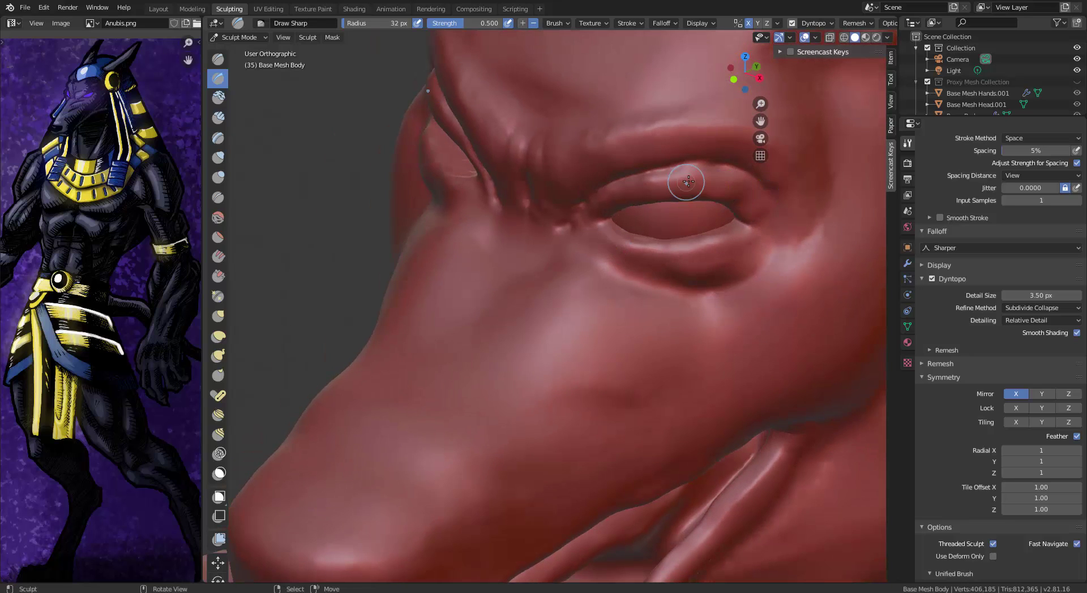
# Carve a sharp crease along the upper eyelid fold and another down the temple behind the outer eye corner
pyautogui.moveTo(638, 219); pyautogui.dragTo(672, 180, button='middle')
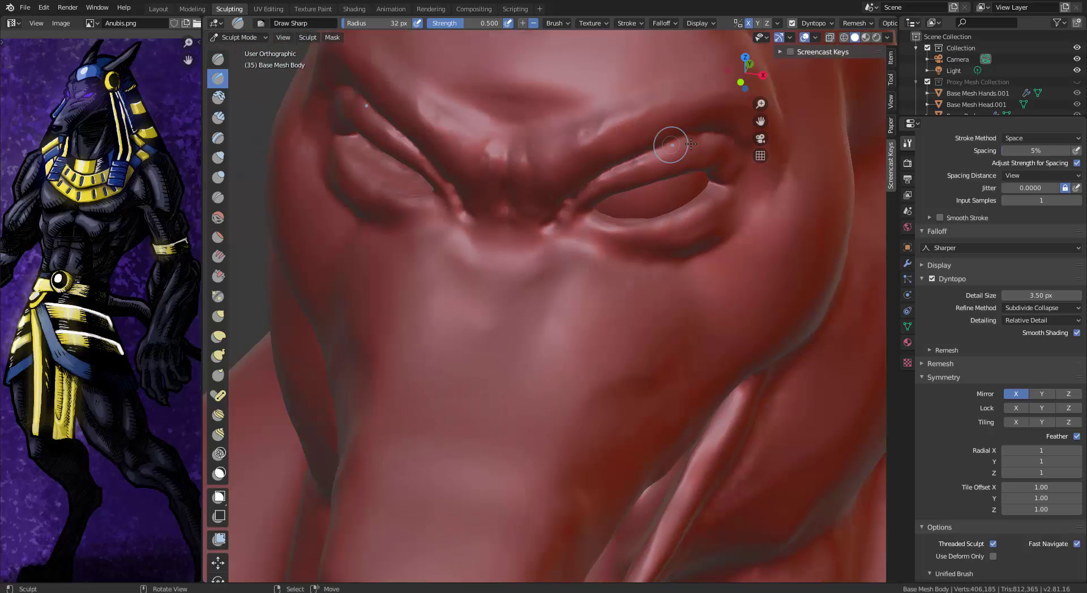
pyautogui.moveTo(690, 144)
pyautogui.mouseDown()
pyautogui.moveTo(584, 187)
pyautogui.moveTo(644, 155)
pyautogui.moveTo(707, 151)
pyautogui.mouseUp()
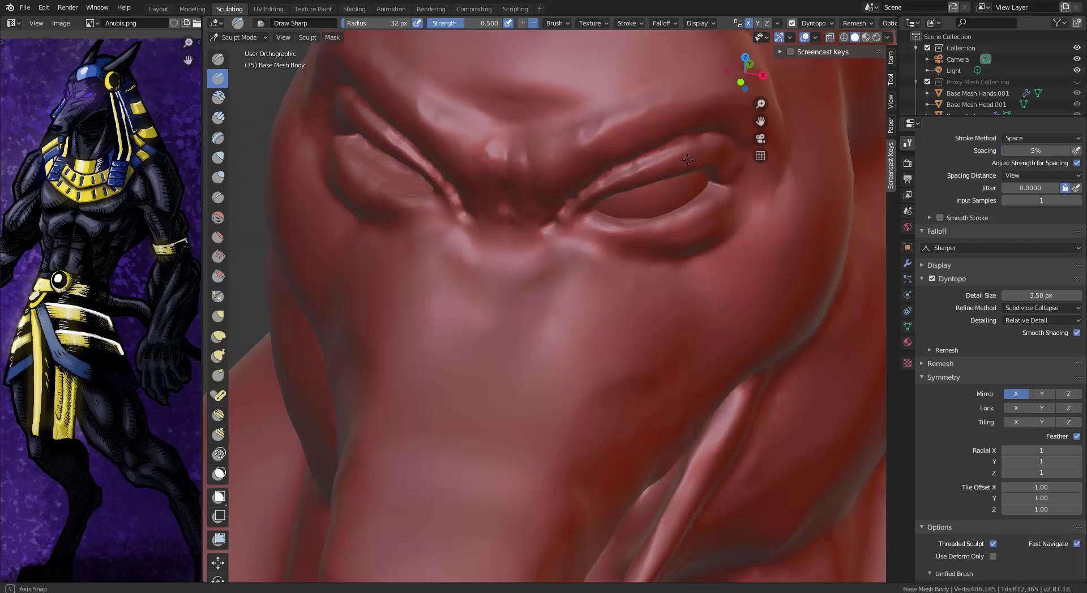
pyautogui.moveTo(708, 151)
pyautogui.mouseDown(button='middle')
pyautogui.moveTo(728, 177)
pyautogui.moveTo(708, 211)
pyautogui.mouseUp(button='middle')
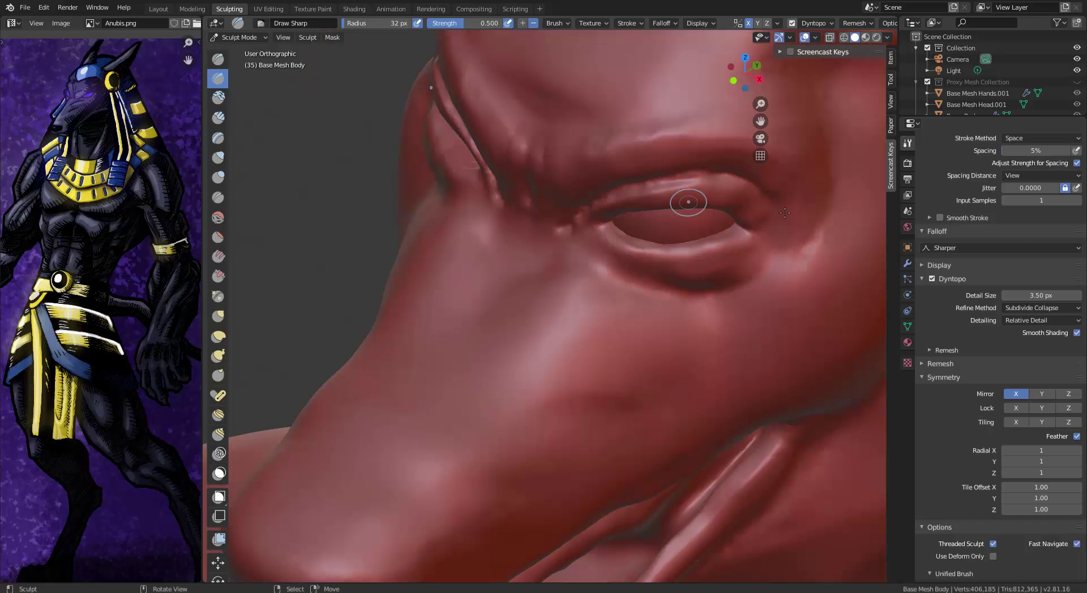
pyautogui.moveTo(830, 214)
pyautogui.mouseDown()
pyautogui.moveTo(815, 232)
pyautogui.moveTo(834, 181)
pyautogui.mouseUp()
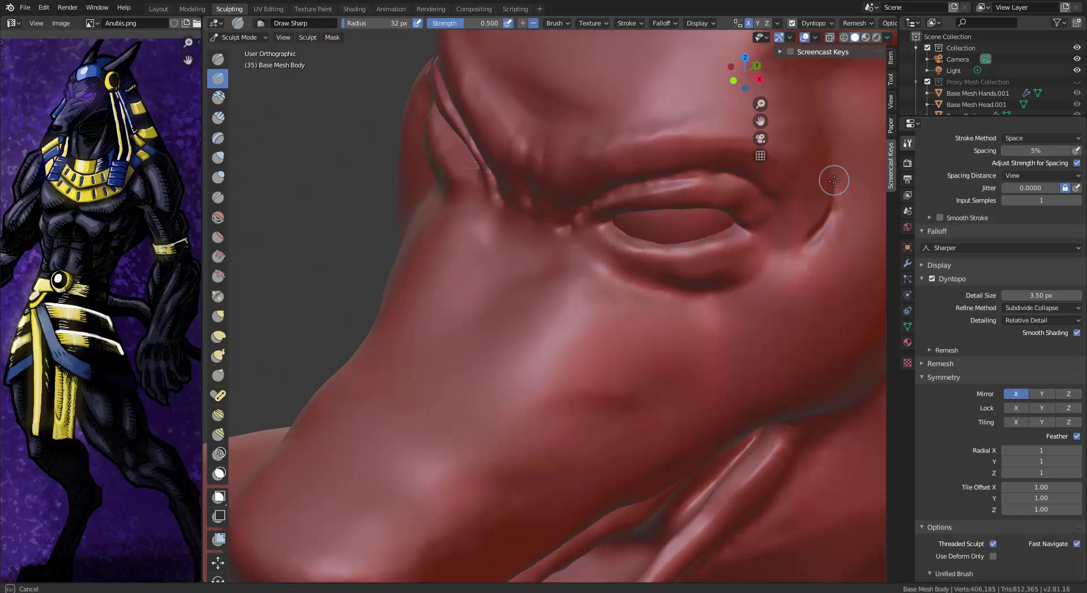
pyautogui.moveTo(791, 239)
pyautogui.mouseDown()
pyautogui.moveTo(768, 205)
pyautogui.moveTo(831, 235)
pyautogui.moveTo(824, 244)
pyautogui.mouseUp()
pyautogui.moveTo(824, 243); pyautogui.dragTo(699, 231, button='middle')
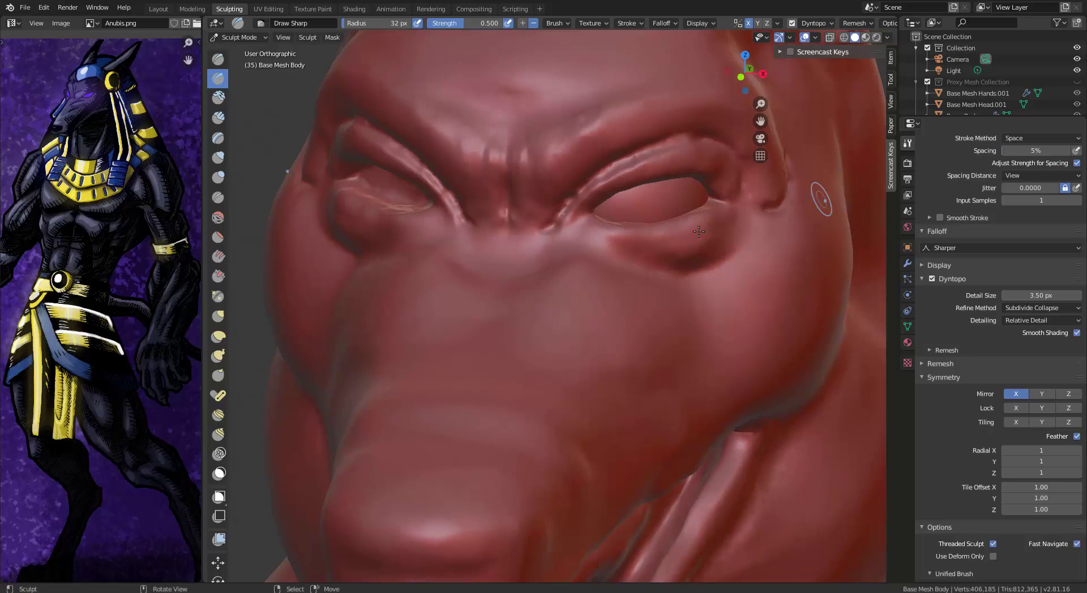
# Carve a sharp crease beneath the lower eyelid bag and define the lid folds running out from the inner eye corner
pyautogui.moveTo(740, 249); pyautogui.dragTo(737, 255)
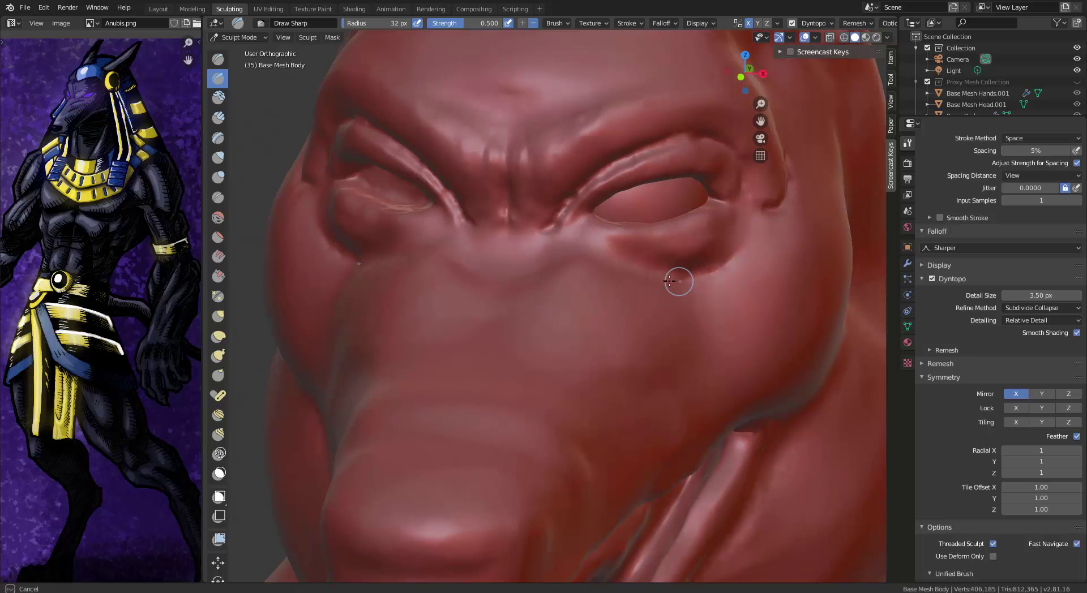
pyautogui.moveTo(670, 281)
pyautogui.mouseDown()
pyautogui.moveTo(680, 276)
pyautogui.moveTo(652, 267)
pyautogui.mouseUp()
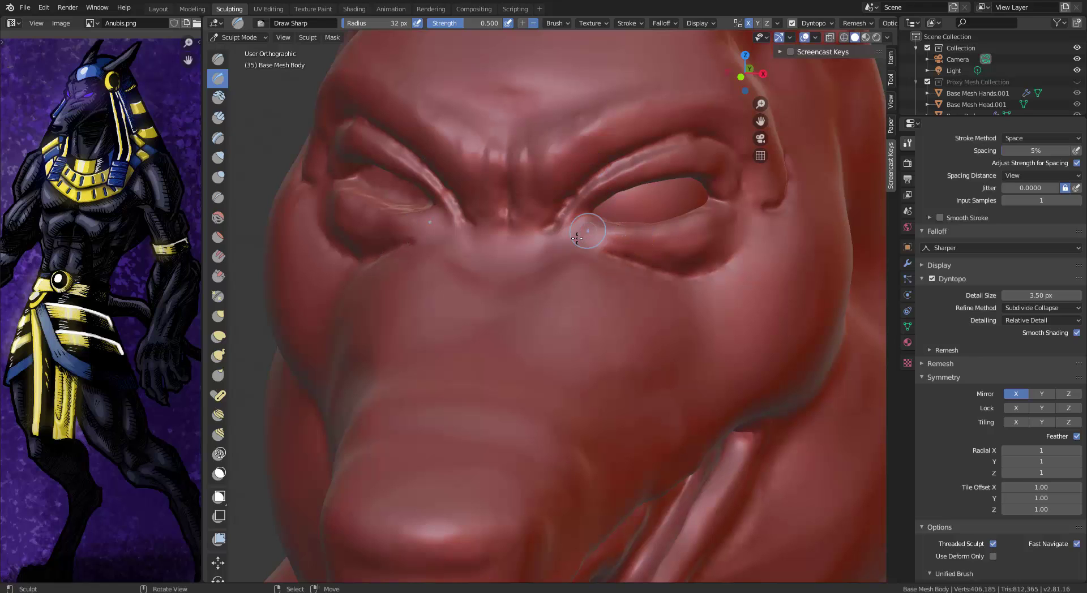
pyautogui.moveTo(577, 238)
pyautogui.mouseDown()
pyautogui.moveTo(563, 228)
pyautogui.moveTo(582, 194)
pyautogui.moveTo(646, 165)
pyautogui.mouseUp()
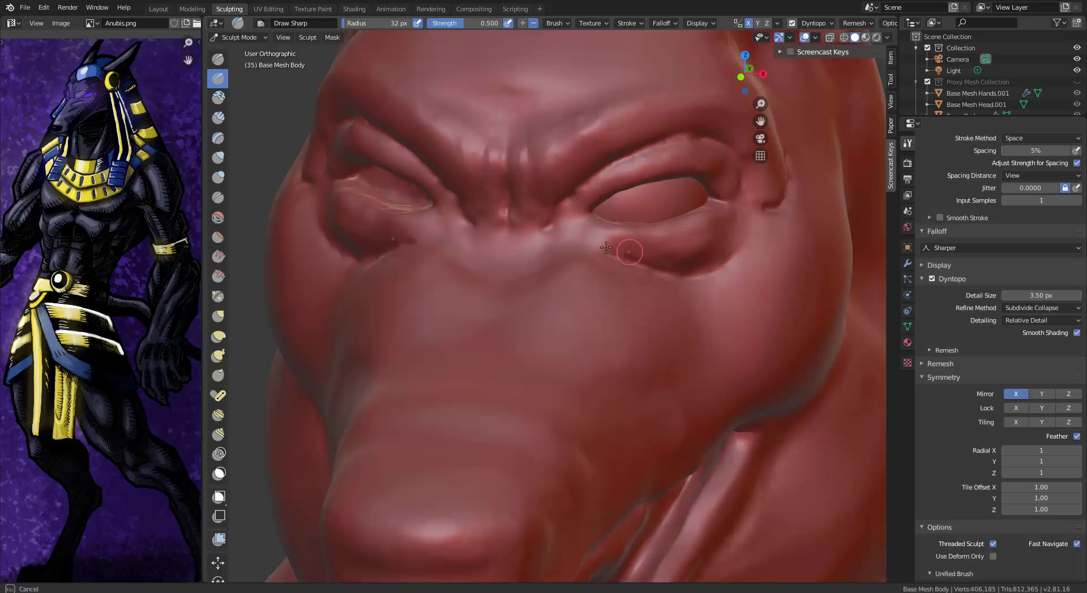
pyautogui.moveTo(672, 247); pyautogui.dragTo(623, 256)
pyautogui.moveTo(623, 256)
pyautogui.mouseDown(button='middle')
pyautogui.moveTo(599, 279)
pyautogui.moveTo(581, 271)
pyautogui.mouseUp(button='middle')
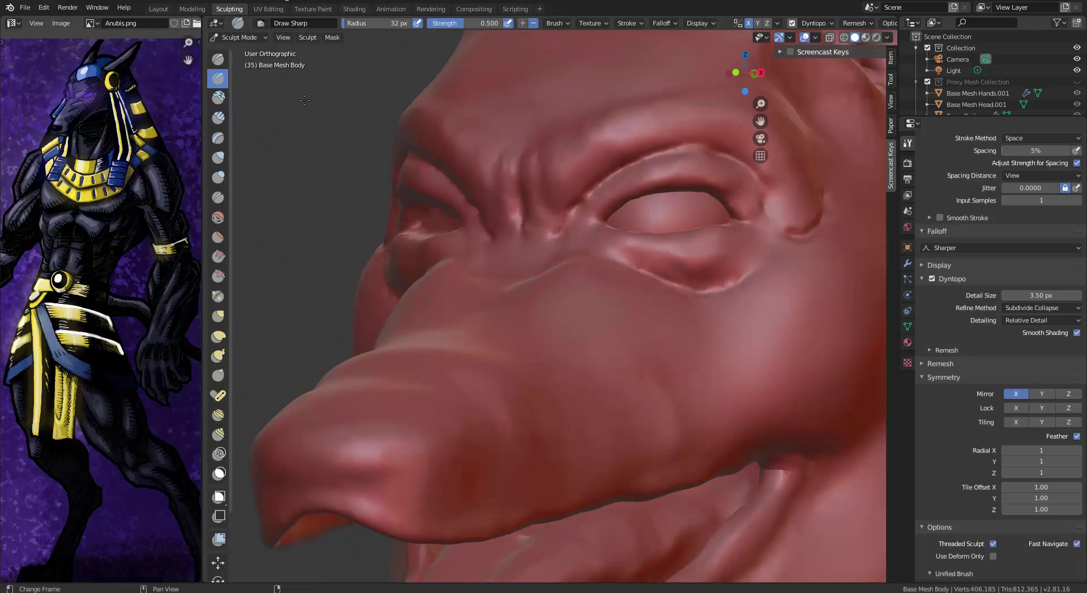
# Refine the muscle creases on the inner upper thighs beside the groin with sharp strokes and smoothing
pyautogui.scroll(-3, 590, 282)
pyautogui.scroll(-3, 590, 283)
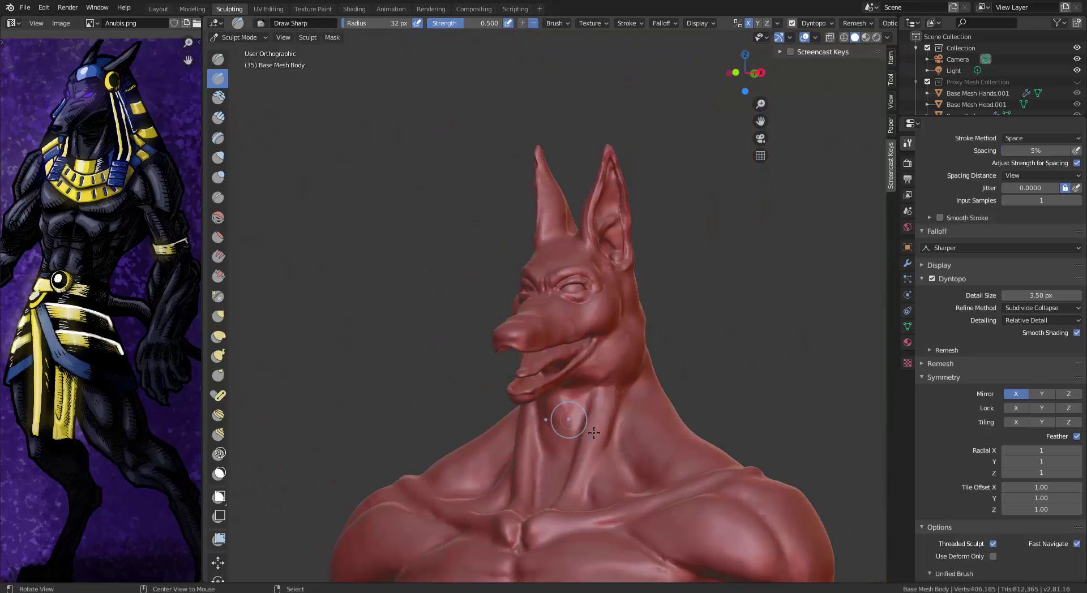
pyautogui.moveTo(569, 421); pyautogui.dragTo(614, 436, button='middle')
pyautogui.scroll(-2, 615, 436)
pyautogui.scroll(-1, 615, 437)
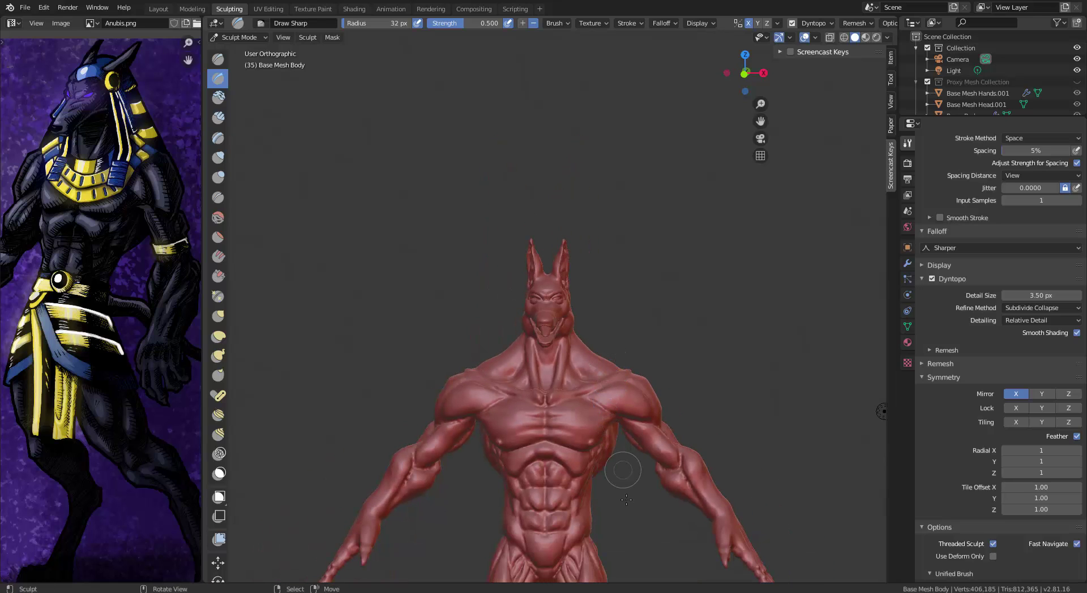
pyautogui.keyDown('shift'); pyautogui.moveTo(620, 559); pyautogui.dragTo(645, 312, button='middle'); pyautogui.keyUp('shift')
pyautogui.moveTo(667, 371); pyautogui.dragTo(685, 425, button='middle')
pyautogui.scroll(2, 736, 439)
pyautogui.scroll(4, 741, 444)
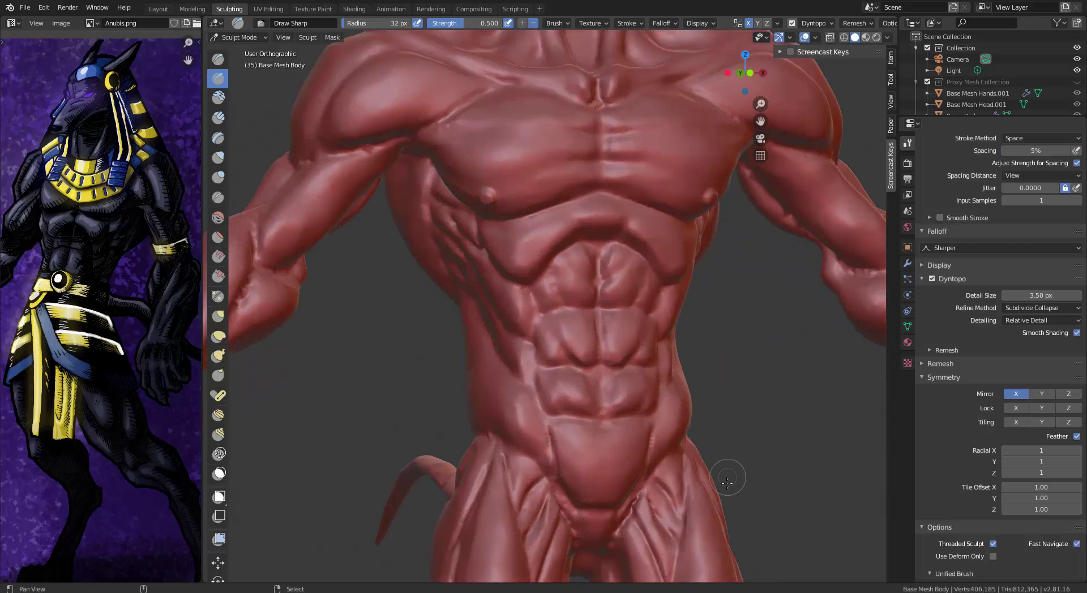
pyautogui.keyDown('shift'); pyautogui.moveTo(729, 478); pyautogui.dragTo(697, 355, button='middle'); pyautogui.keyUp('shift')
pyautogui.moveTo(649, 374); pyautogui.dragTo(648, 370)
pyautogui.moveTo(645, 407); pyautogui.dragTo(635, 450)
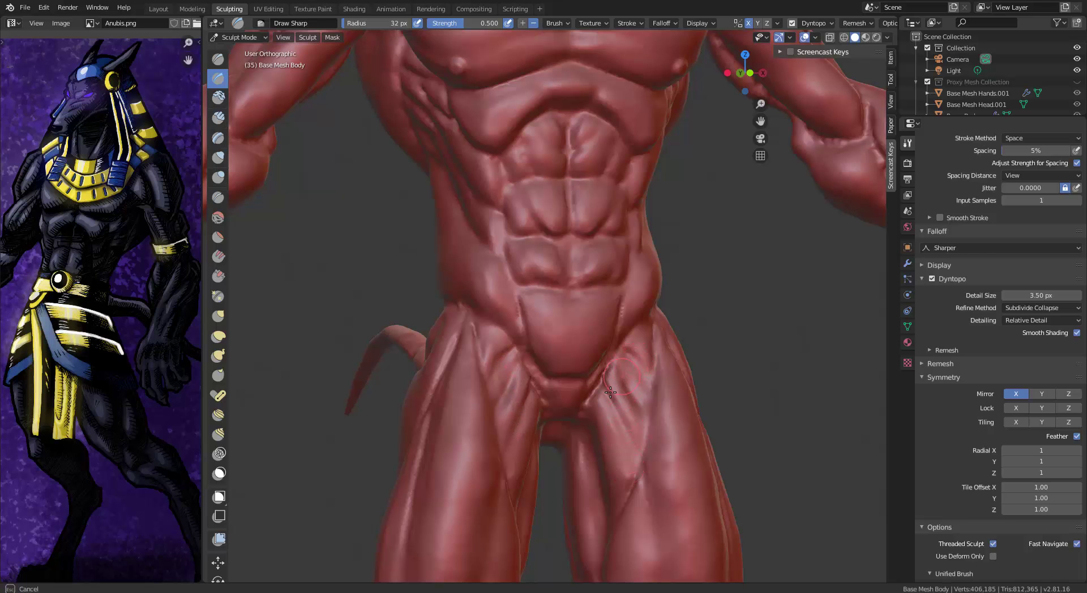
pyautogui.moveTo(601, 388)
pyautogui.keyDown('shift'); pyautogui.mouseDown()
pyautogui.moveTo(610, 350)
pyautogui.moveTo(563, 426)
pyautogui.moveTo(571, 440)
pyautogui.mouseUp(); pyautogui.keyUp('shift')
# Switch to the Layout workspace and check the head and neck from several angles
pyautogui.scroll(-9, 572, 440)
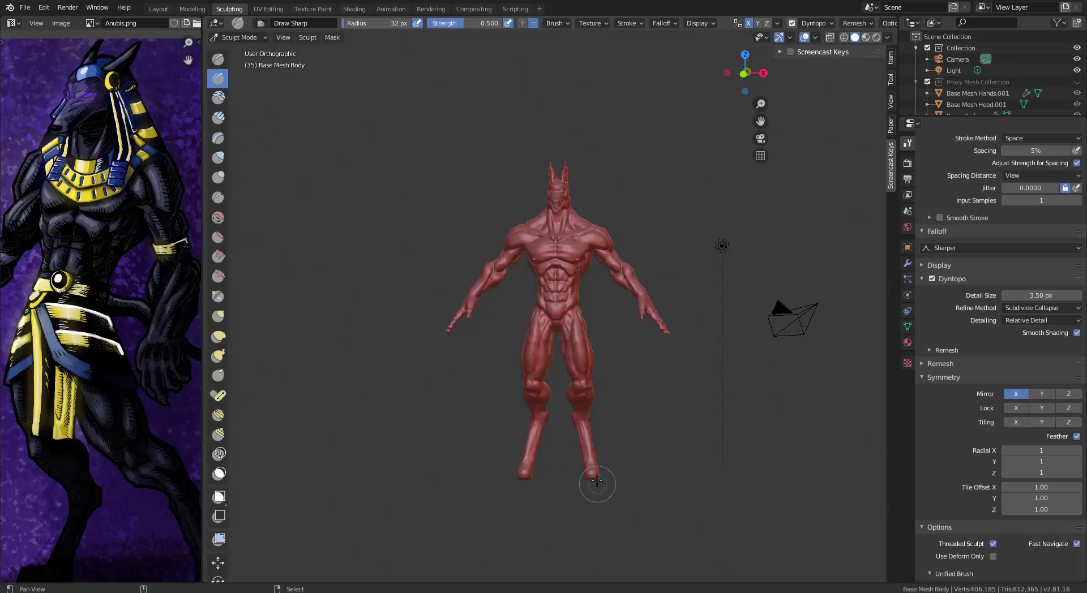
pyautogui.moveTo(600, 483); pyautogui.dragTo(574, 416, button='middle')
pyautogui.scroll(5, 599, 457)
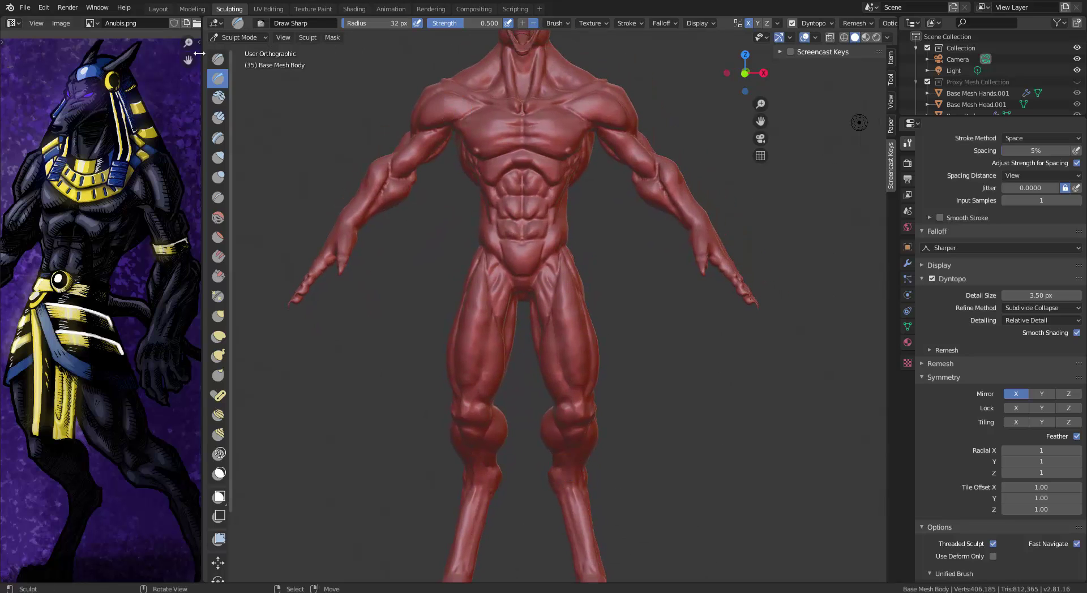
pyautogui.keyDown('shift'); pyautogui.moveTo(333, 137); pyautogui.dragTo(333, 167, button='middle'); pyautogui.keyUp('shift')
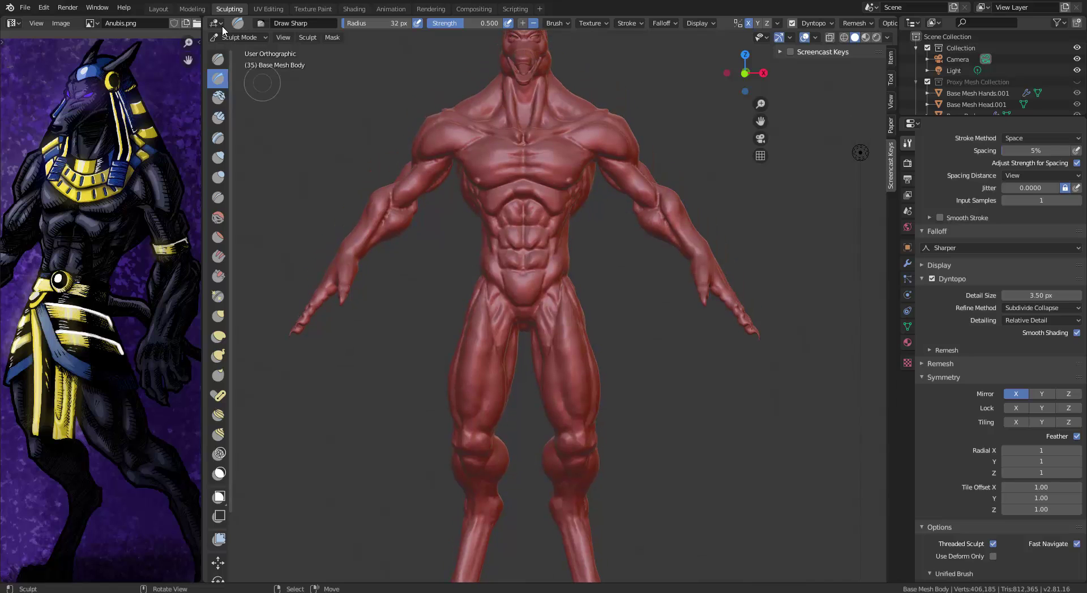
pyautogui.click(159, 9)
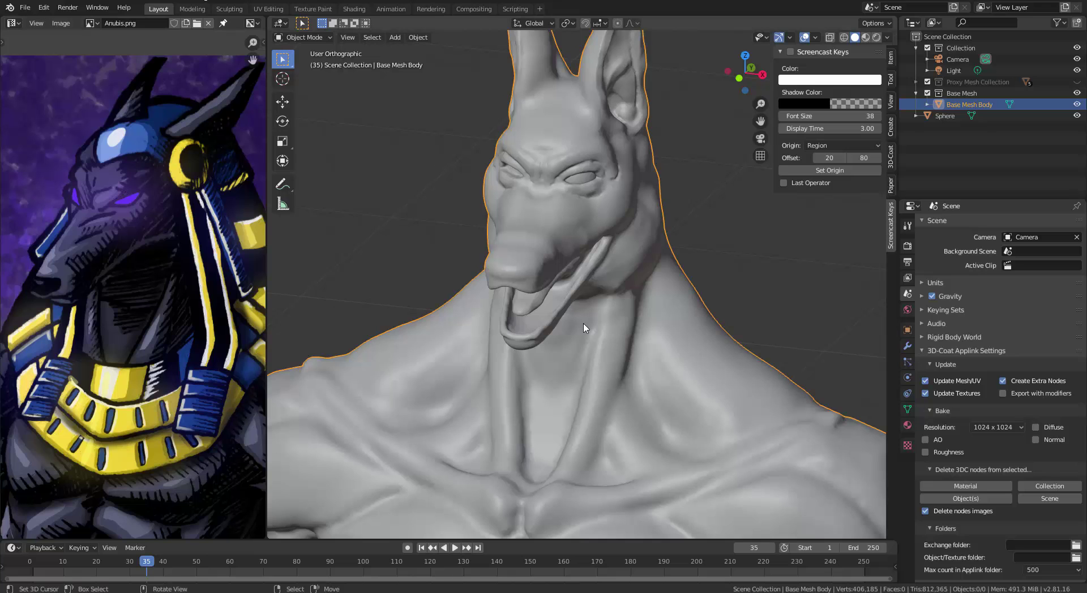
pyautogui.moveTo(585, 328); pyautogui.dragTo(554, 294, button='middle')
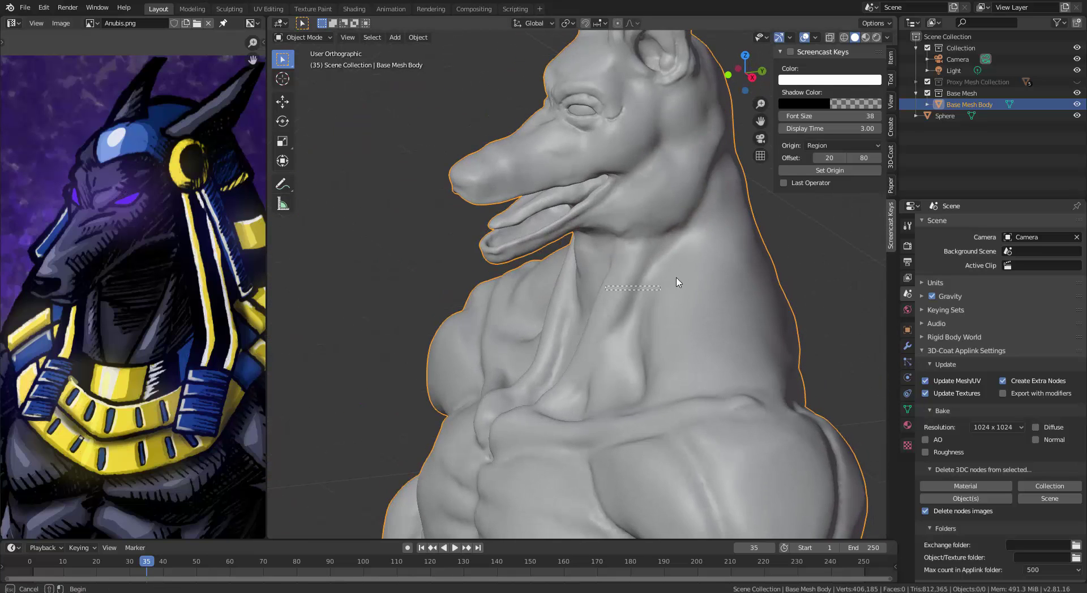
pyautogui.moveTo(650, 308); pyautogui.dragTo(691, 320, button='middle')
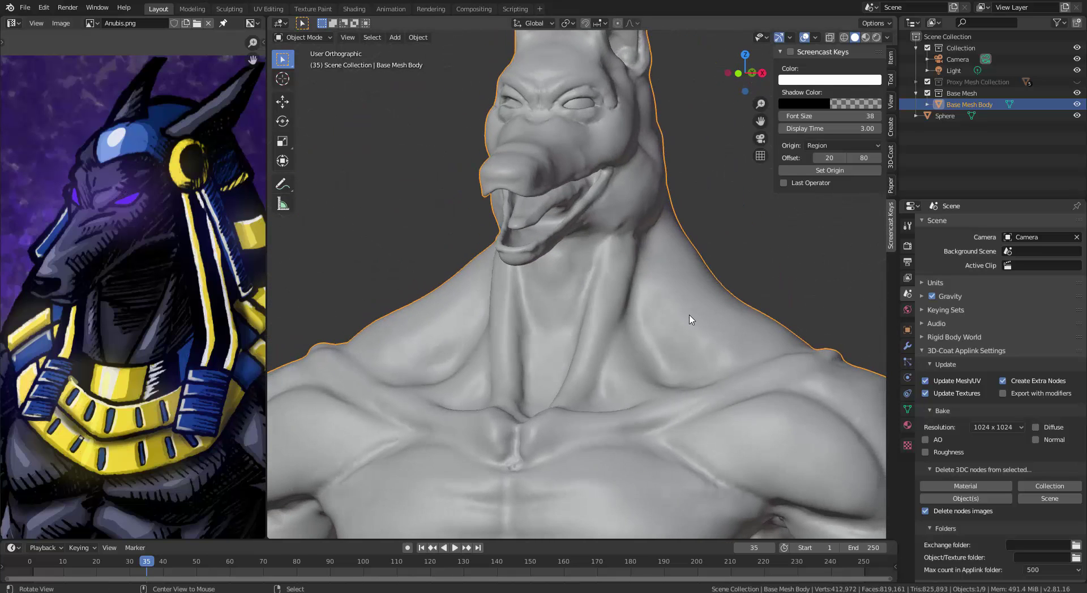
# Frame the figure down to its feet in the front orthographic view
pyautogui.scroll(-6, 637, 349)
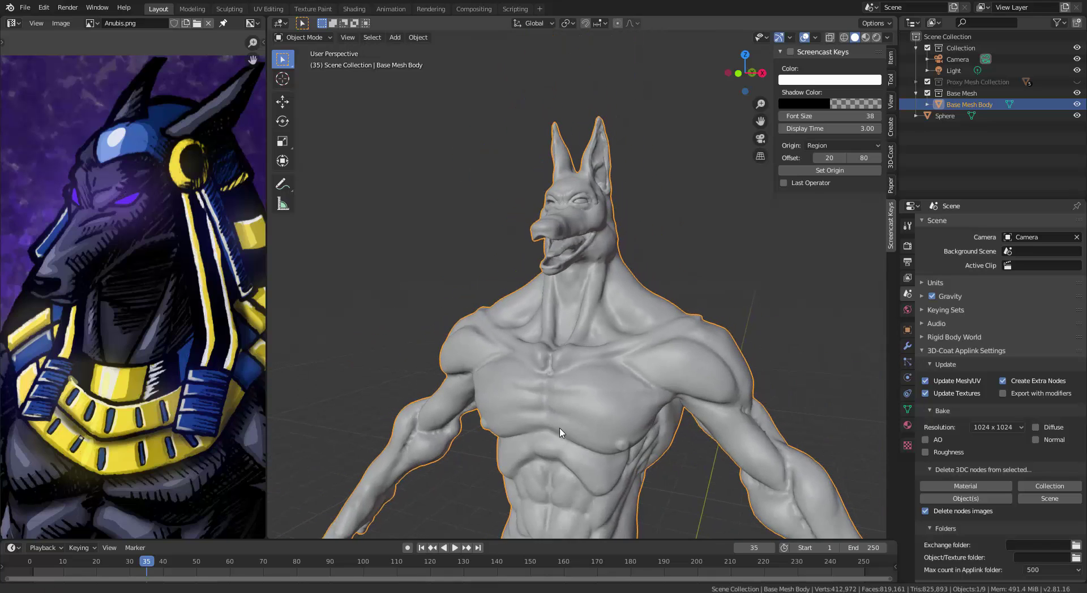
pyautogui.moveTo(589, 432); pyautogui.dragTo(497, 79, button='middle')
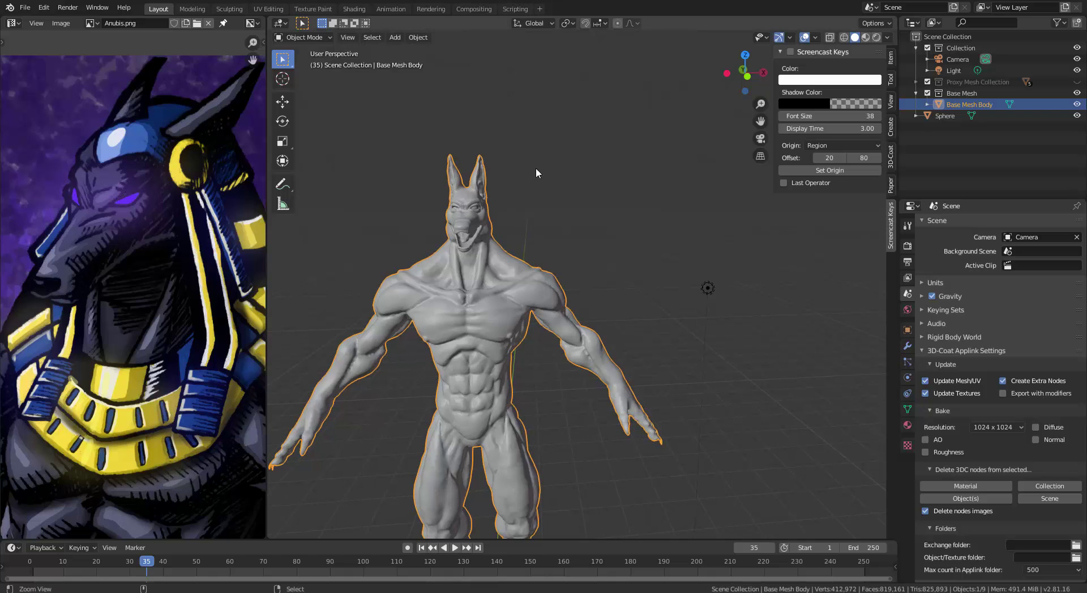
pyautogui.scroll(-3, 535, 167)
pyautogui.keyDown('shift'); pyautogui.moveTo(599, 278); pyautogui.dragTo(605, 243, button='middle'); pyautogui.keyUp('shift')
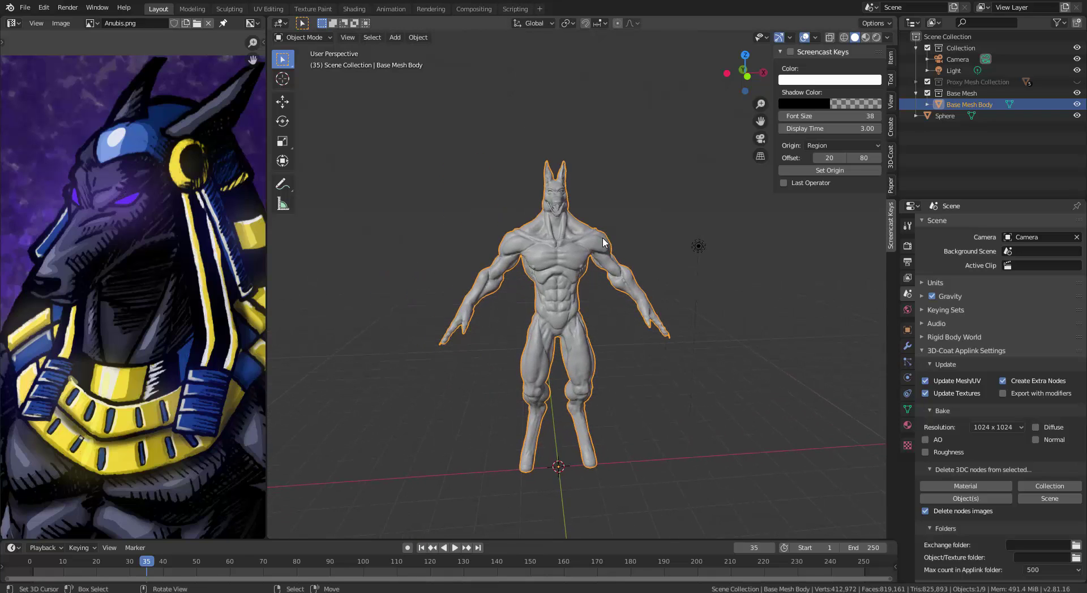
pyautogui.press('KP_5')
pyautogui.press('KP_1')
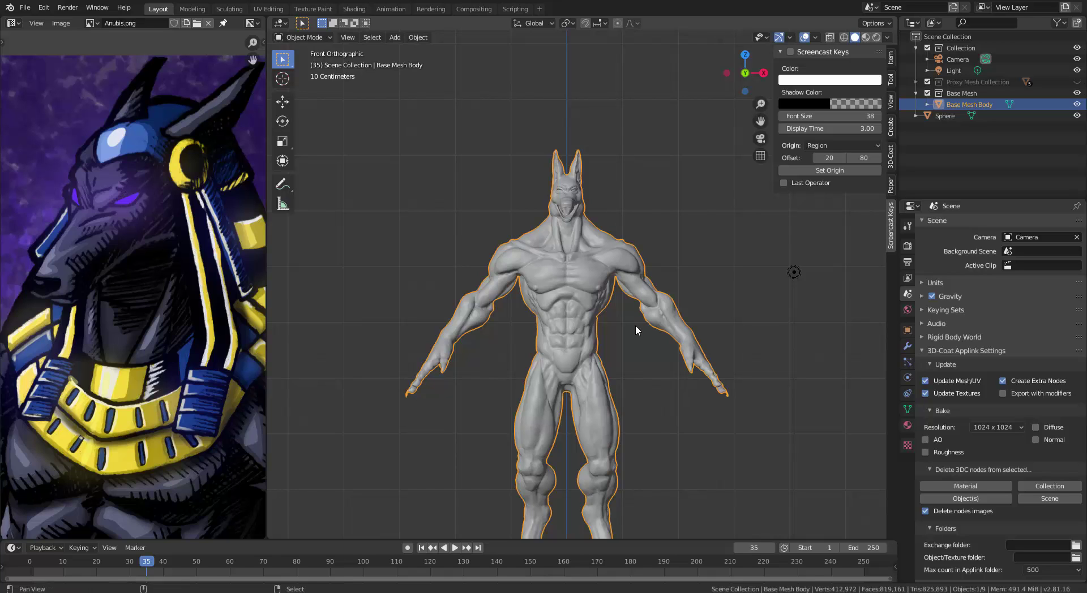
pyautogui.keyDown('shift'); pyautogui.moveTo(620, 341); pyautogui.dragTo(611, 269, button='middle'); pyautogui.keyUp('shift')
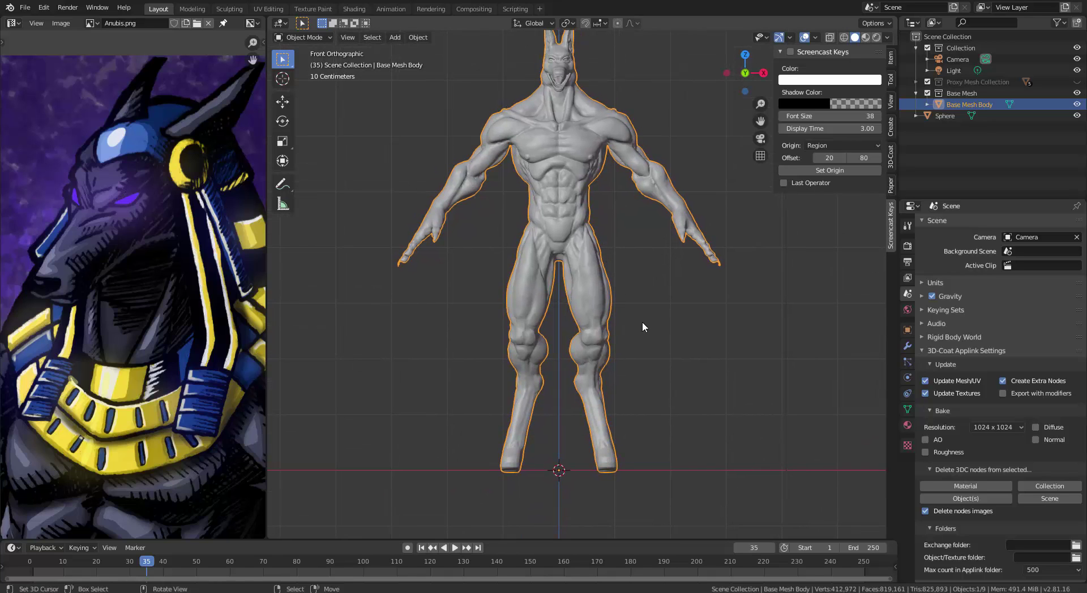
pyautogui.hotkey('shift', 'a')
pyautogui.moveTo(664, 340)
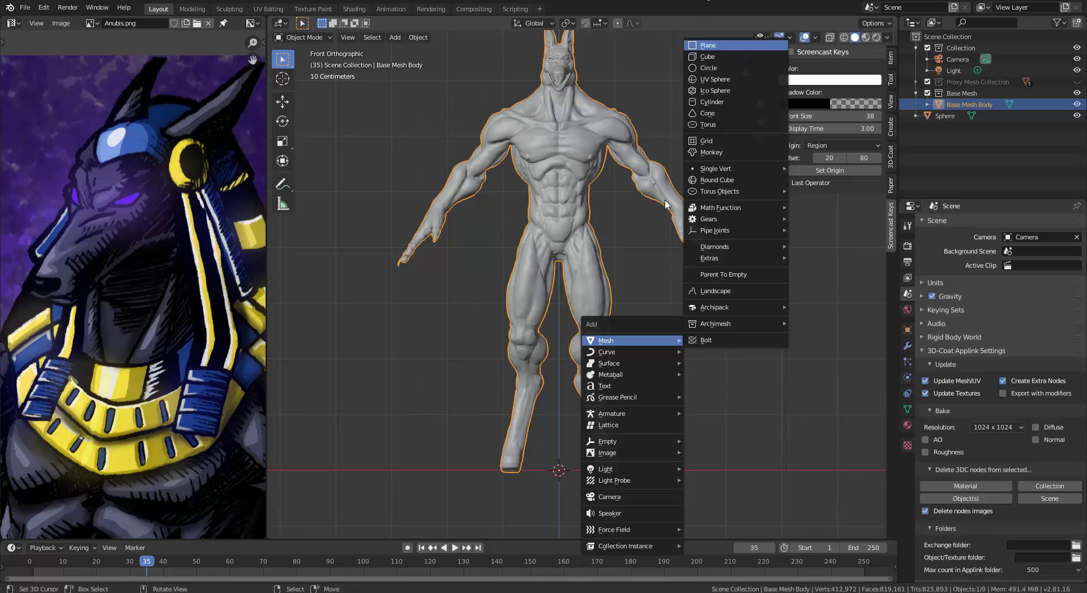
pyautogui.hotkey('shift', 's')
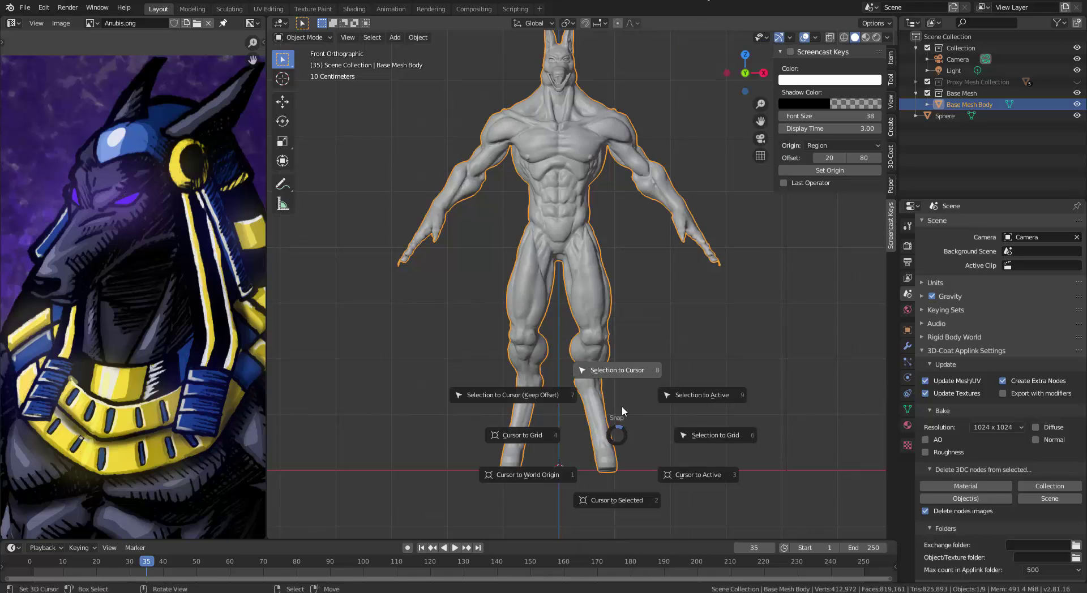
# Turn on the Screencast Keys display and add a cube mesh at the 3D cursor between the figure's feet
pyautogui.click(792, 51)
pyautogui.click(791, 51)
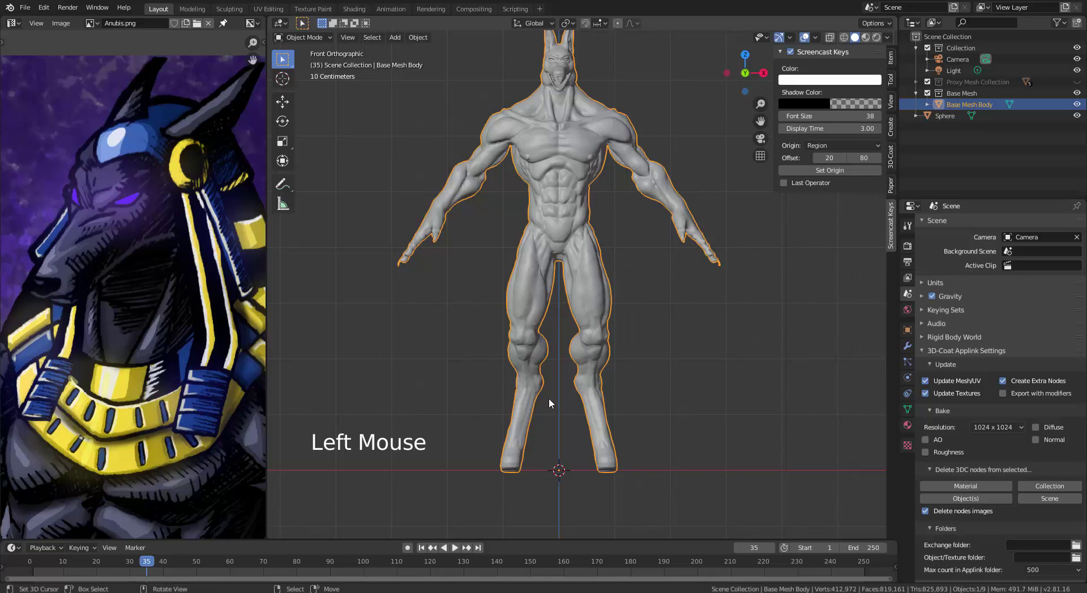
pyautogui.keyDown('shift'); pyautogui.moveTo(591, 435); pyautogui.dragTo(593, 376, button='middle'); pyautogui.keyUp('shift')
pyautogui.scroll(3, 592, 419)
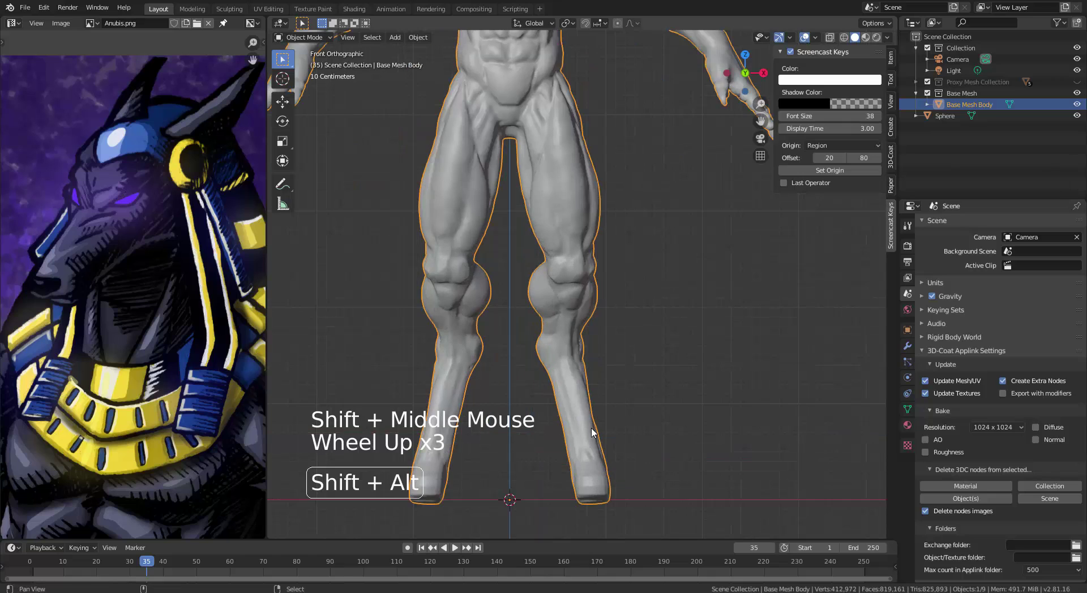
pyautogui.hotkey('shift', 'a')
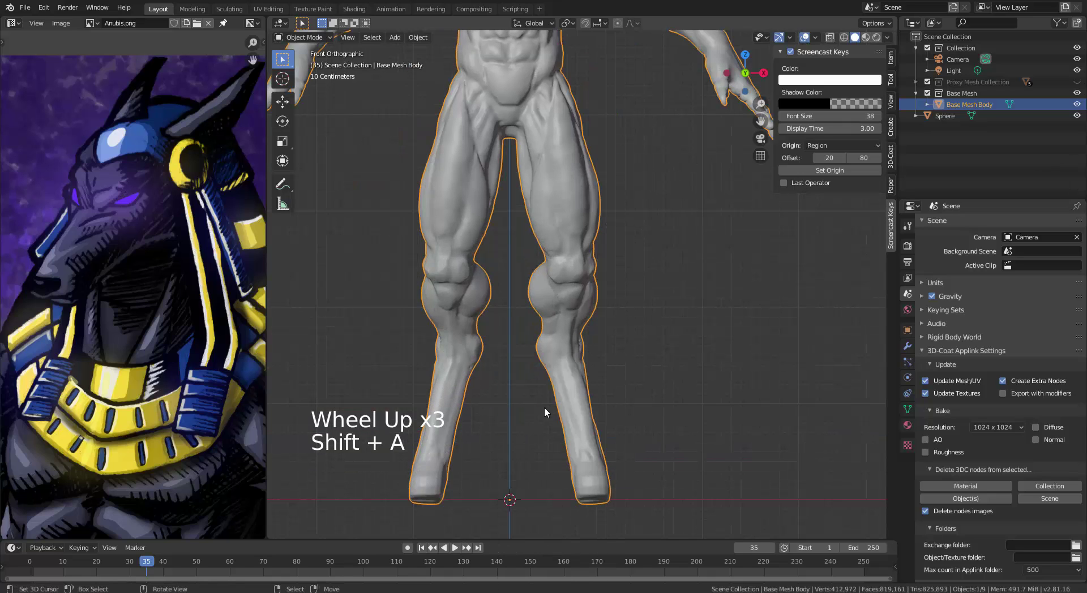
pyautogui.hotkey('shift', 'a')
pyautogui.moveTo(536, 375)
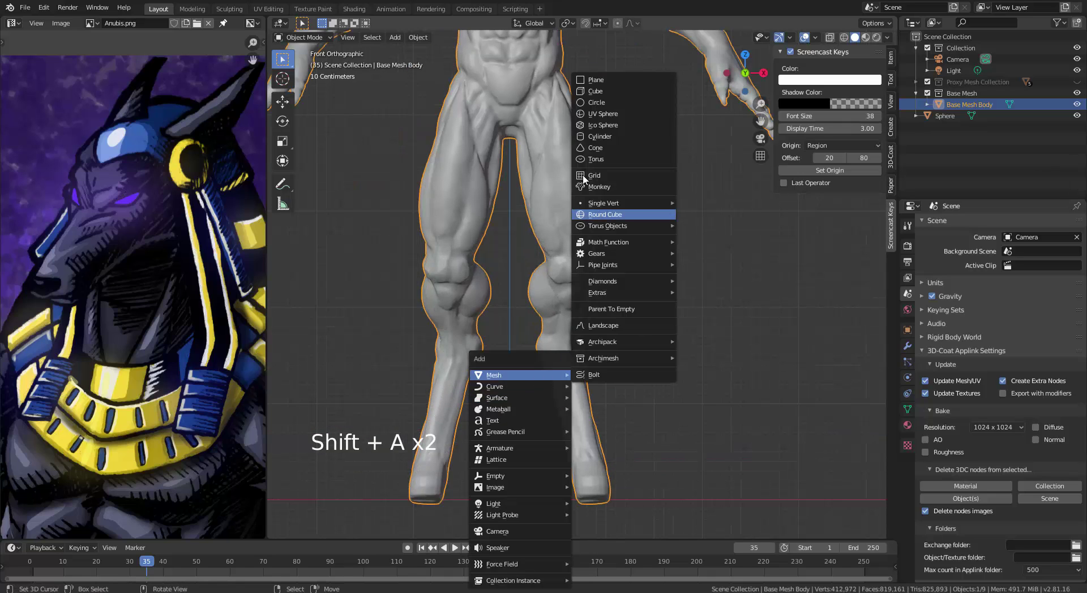
pyautogui.click(594, 91)
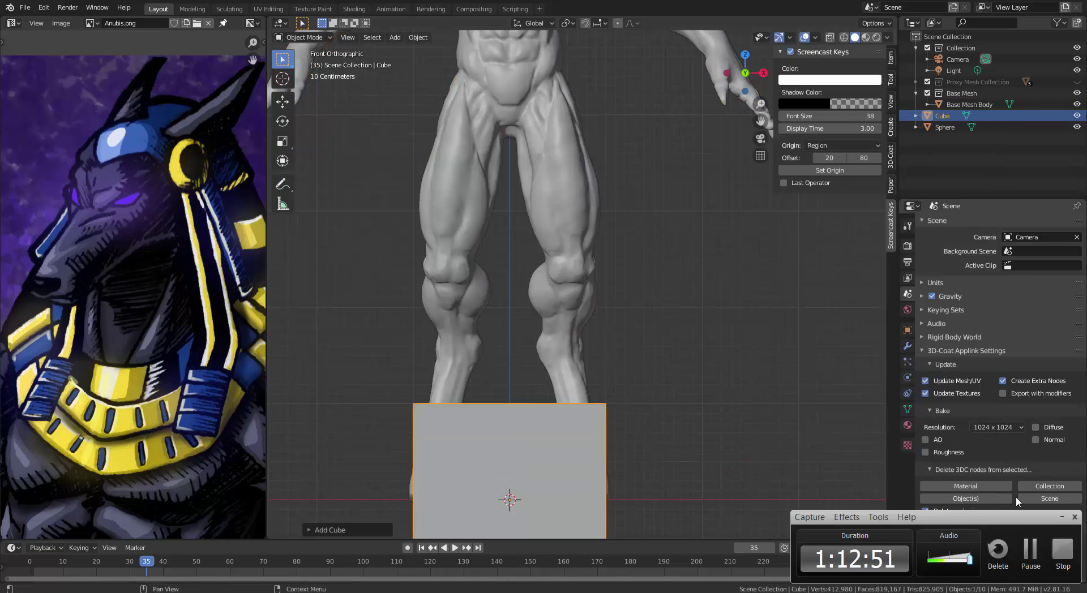
# Switch to the browser, search Google Images for "dog paws" and open the picture of dog paws isolated on a white background
pyautogui.hotkey('alt', 'Tab')
pyautogui.hotkey('alt', 'Tab')
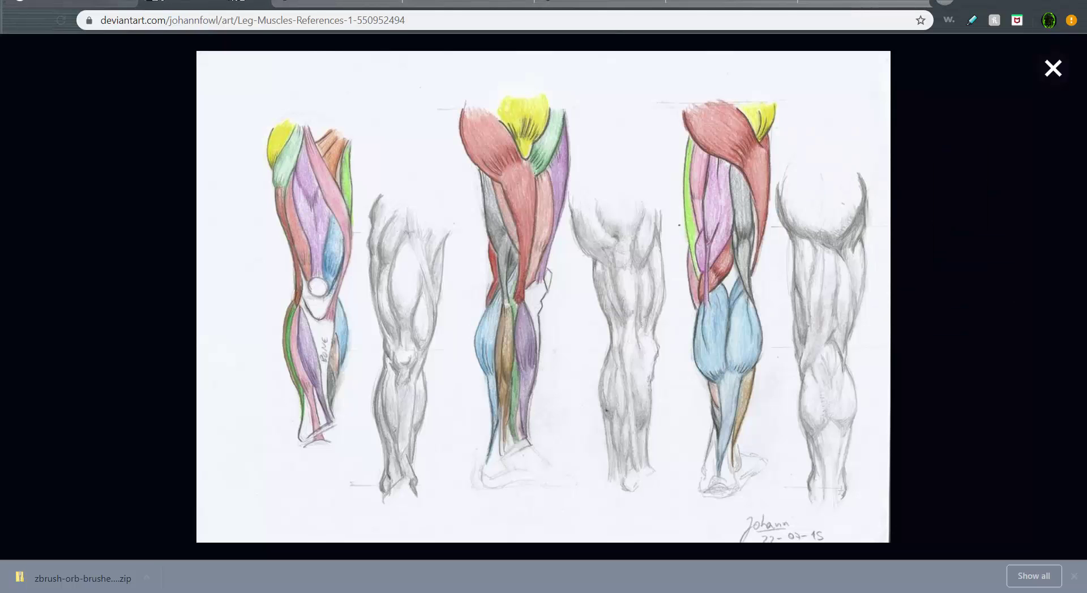
pyautogui.hotkey('alt', 'Left')
pyautogui.scroll(3, 269, 123)
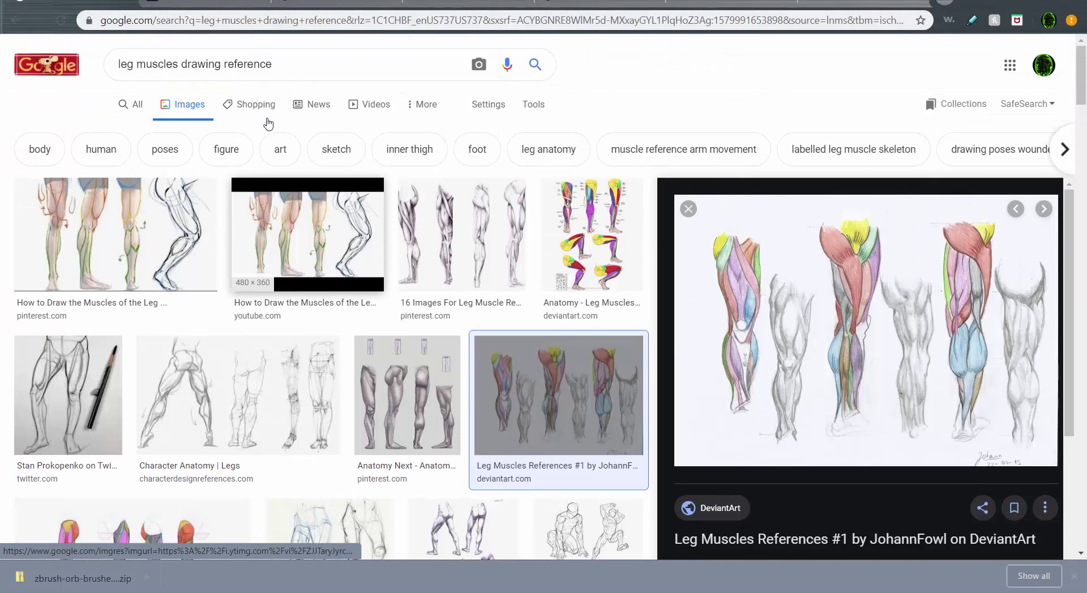
pyautogui.tripleClick(281, 60)
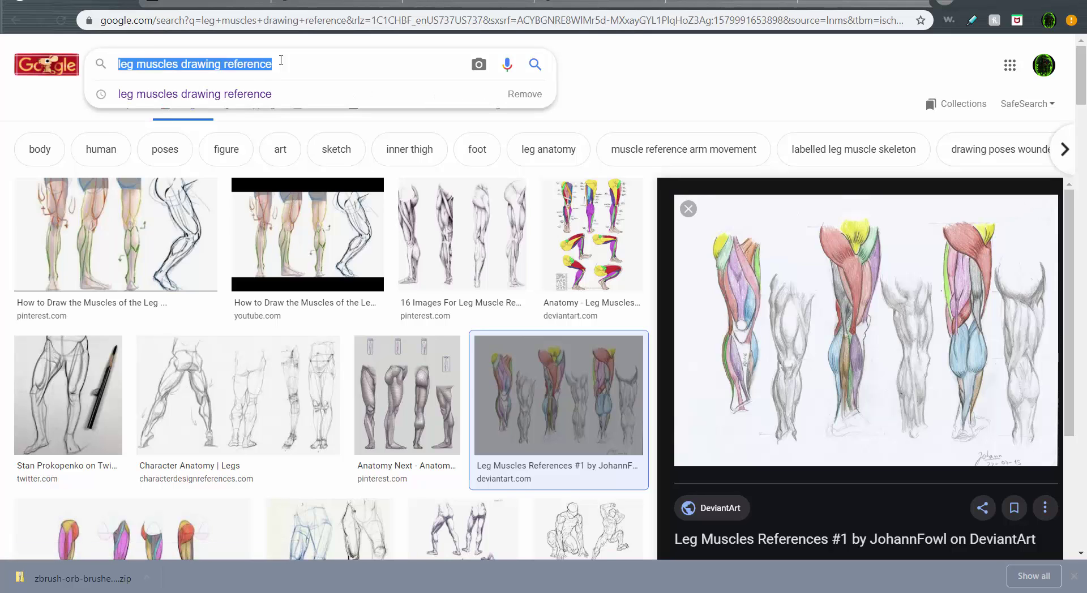
pyautogui.write('dog paws')
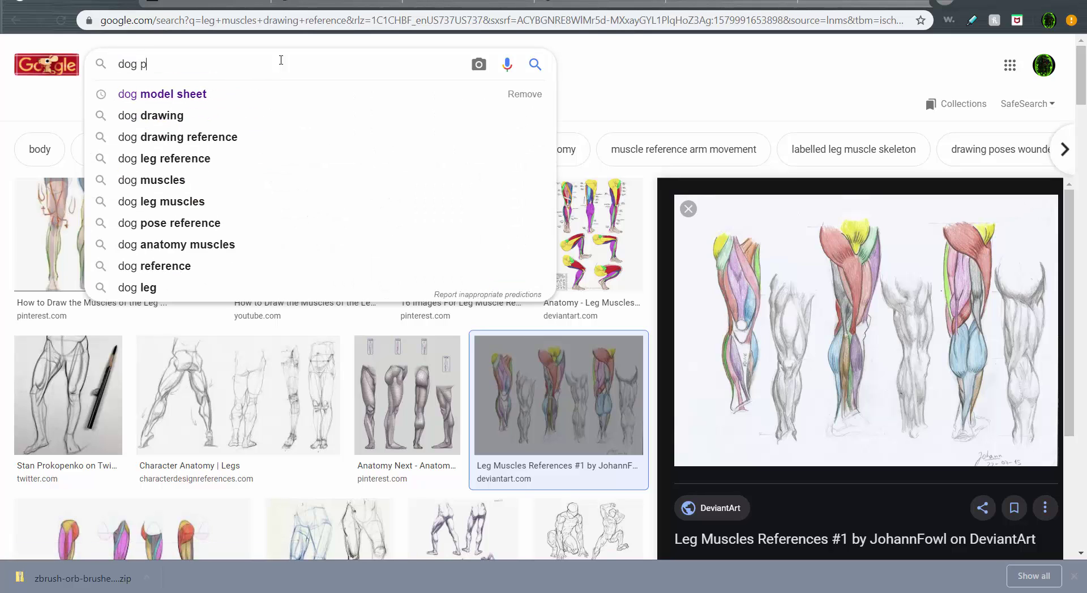
pyautogui.press('Return')
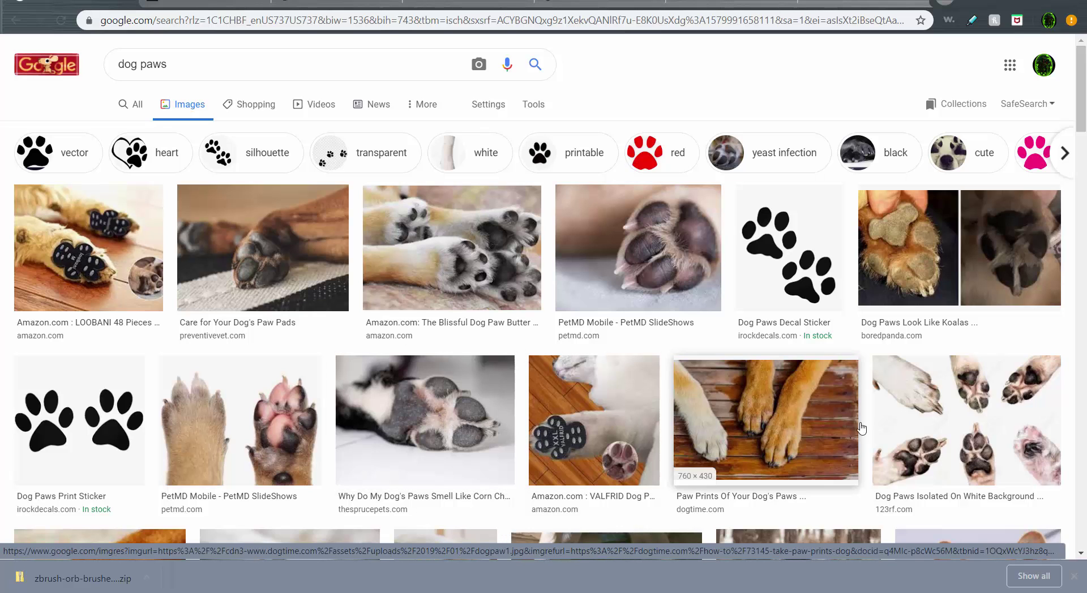
pyautogui.click(1006, 428)
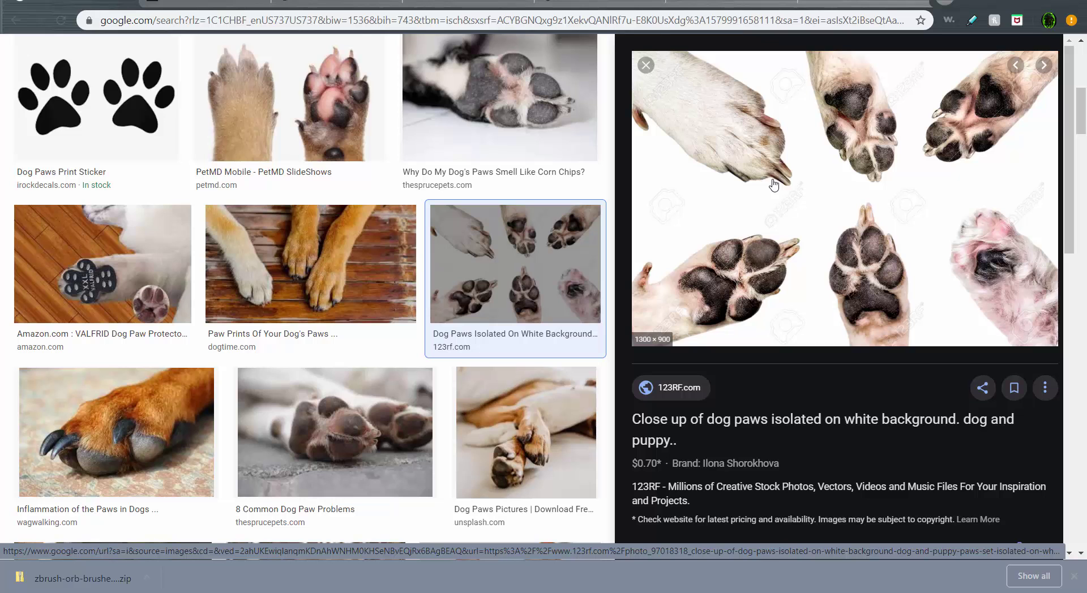
# Switch back to Blender, enter Edit Mode on the cube and scale its mesh down uniformly to roughly foot size
pyautogui.hotkey('alt', 'Tab')
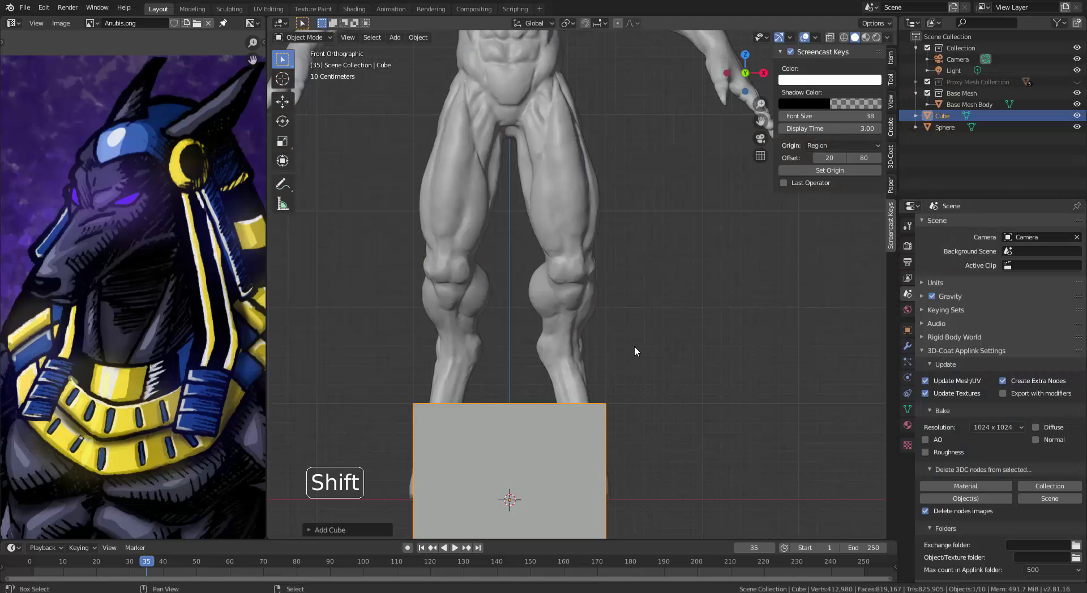
pyautogui.keyDown('ctrl'); pyautogui.moveTo(650, 403); pyautogui.dragTo(713, 357, button='middle'); pyautogui.keyUp('ctrl')
pyautogui.press('Tab')
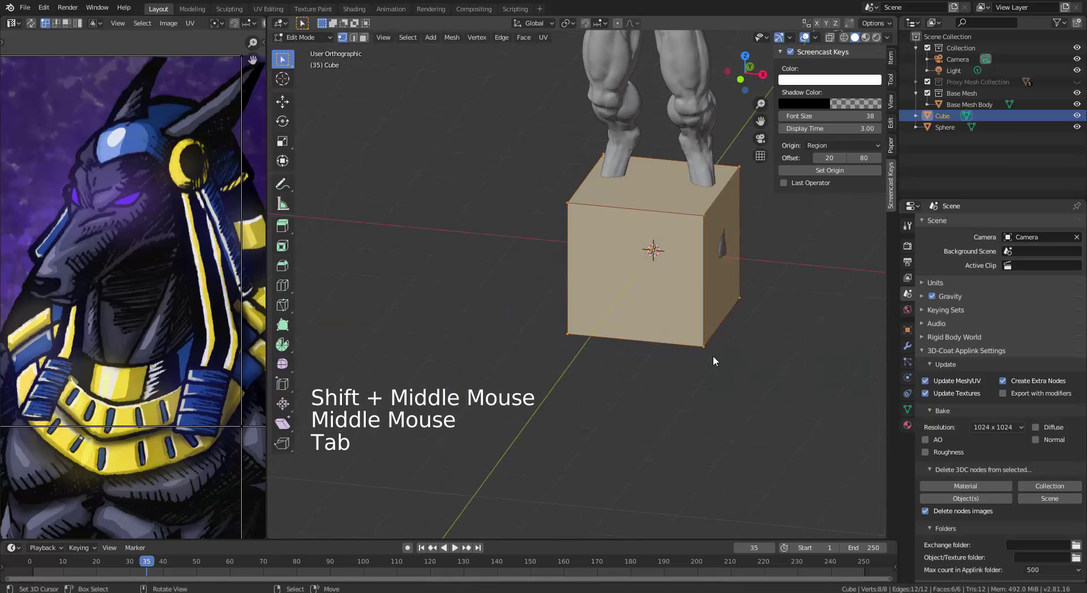
pyautogui.press('s')
pyautogui.click(715, 290)
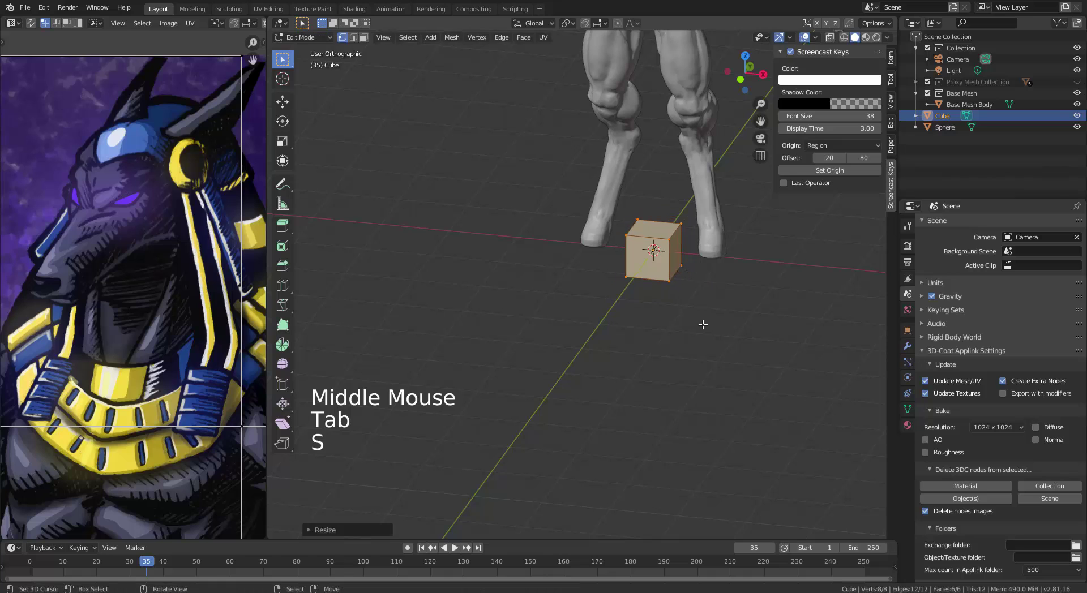
# Stretch the small cube along the Y axis into an elongated foot block, fine-tuning its length against the legs from the side
pyautogui.moveTo(698, 357); pyautogui.dragTo(723, 352, button='middle')
pyautogui.press('s')
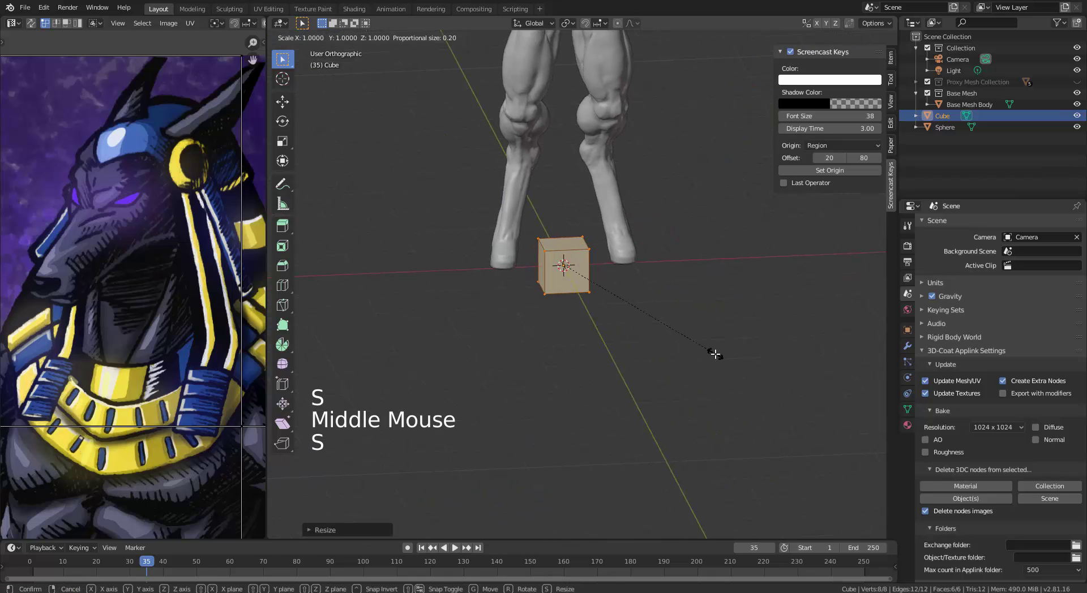
pyautogui.press('y')
pyautogui.click(321, 430)
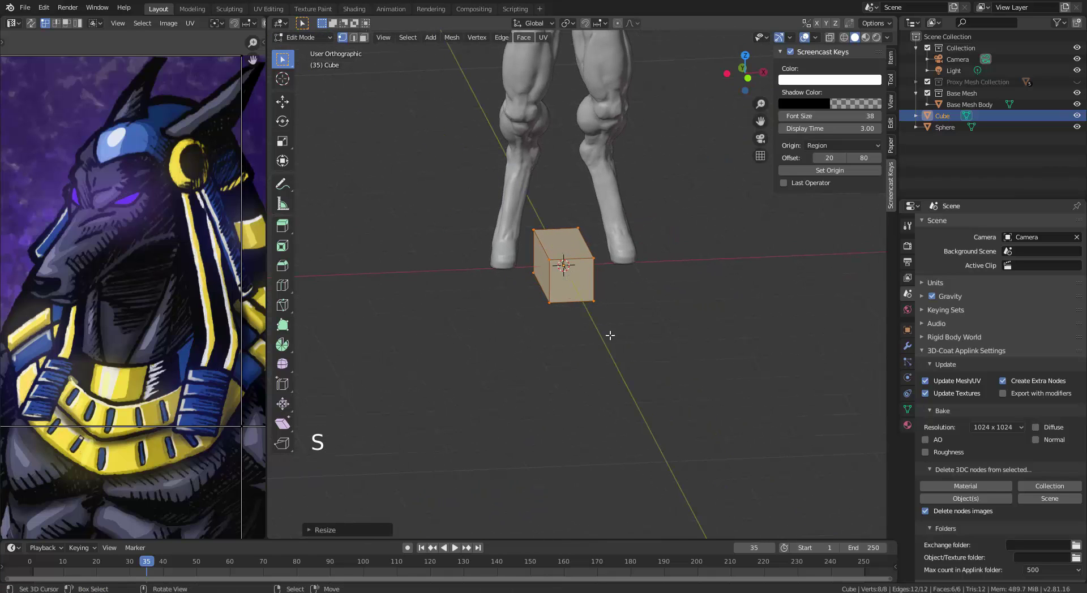
pyautogui.keyDown('alt'); pyautogui.moveTo(610, 335); pyautogui.dragTo(673, 321, button='middle'); pyautogui.keyUp('alt')
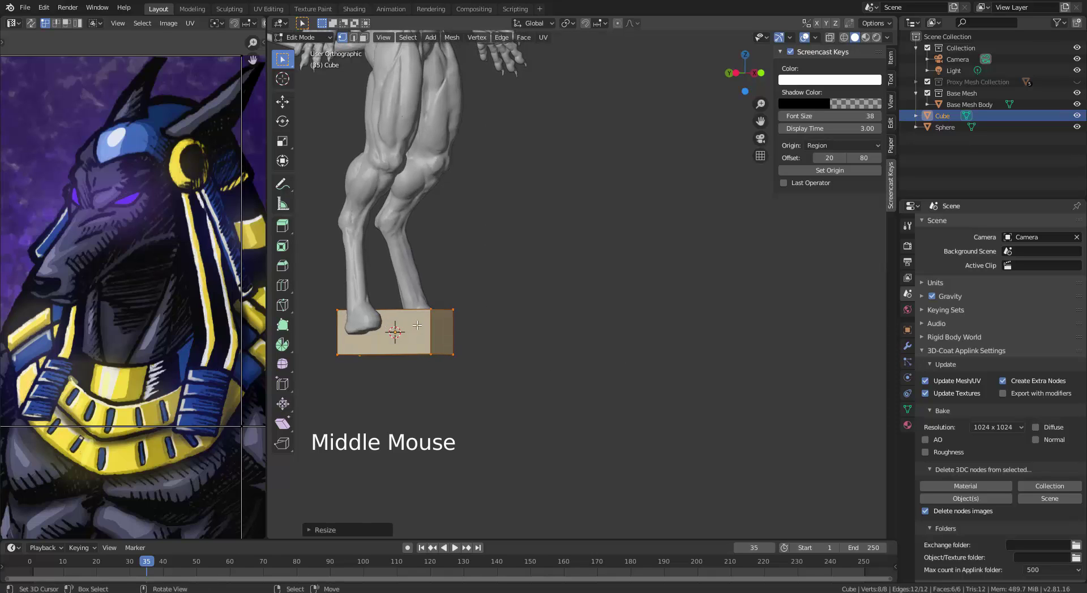
pyautogui.press('s')
pyautogui.press('y')
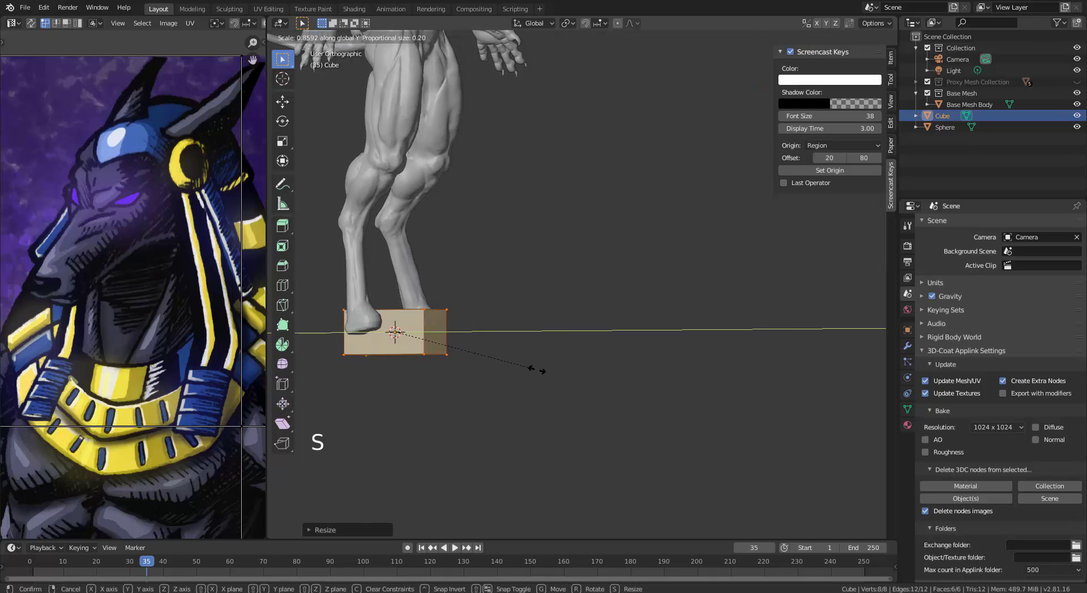
pyautogui.click(525, 367)
pyautogui.keyDown('alt'); pyautogui.moveTo(504, 356); pyautogui.dragTo(485, 409, button='middle'); pyautogui.keyUp('alt')
pyautogui.scroll(3, 482, 406)
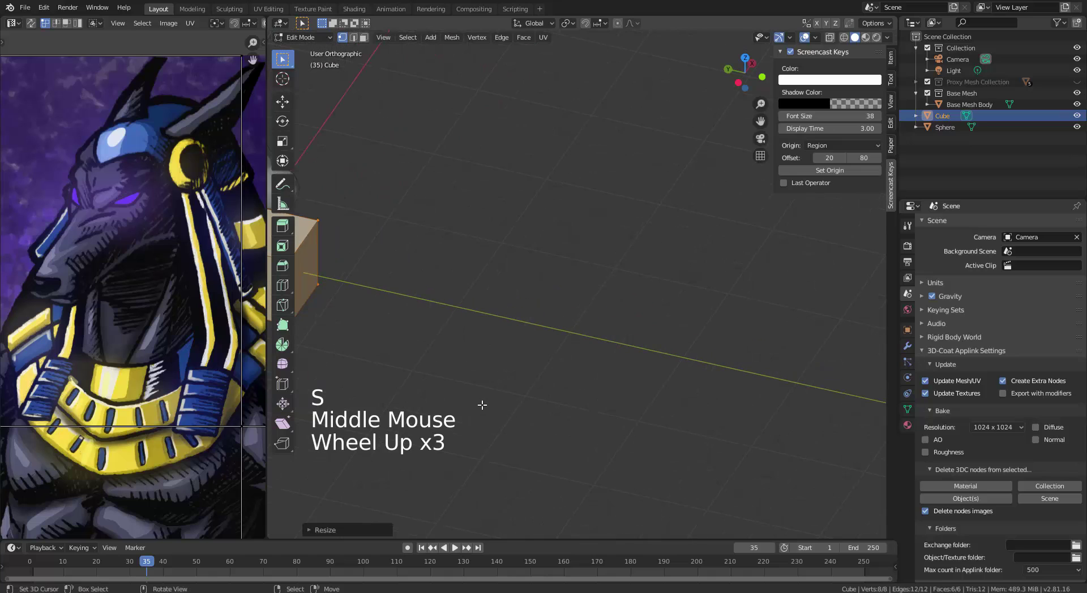
pyautogui.press('shift')
pyautogui.keyDown('shift'); pyautogui.moveTo(474, 350); pyautogui.dragTo(623, 368, button='middle'); pyautogui.keyUp('shift')
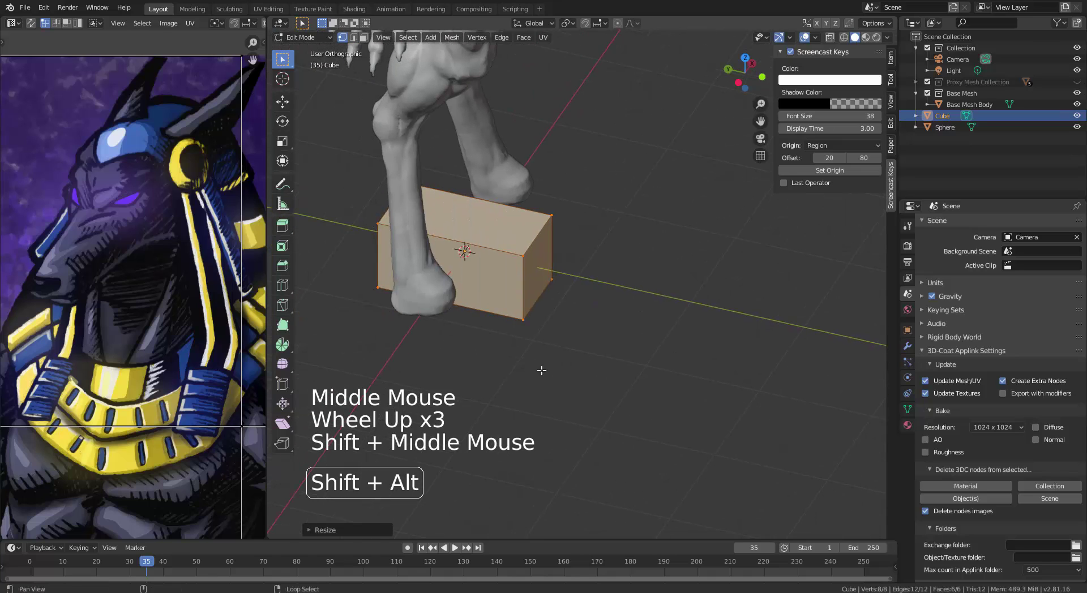
pyautogui.keyDown('shift'); pyautogui.moveTo(538, 374); pyautogui.dragTo(570, 383, button='middle'); pyautogui.keyUp('shift')
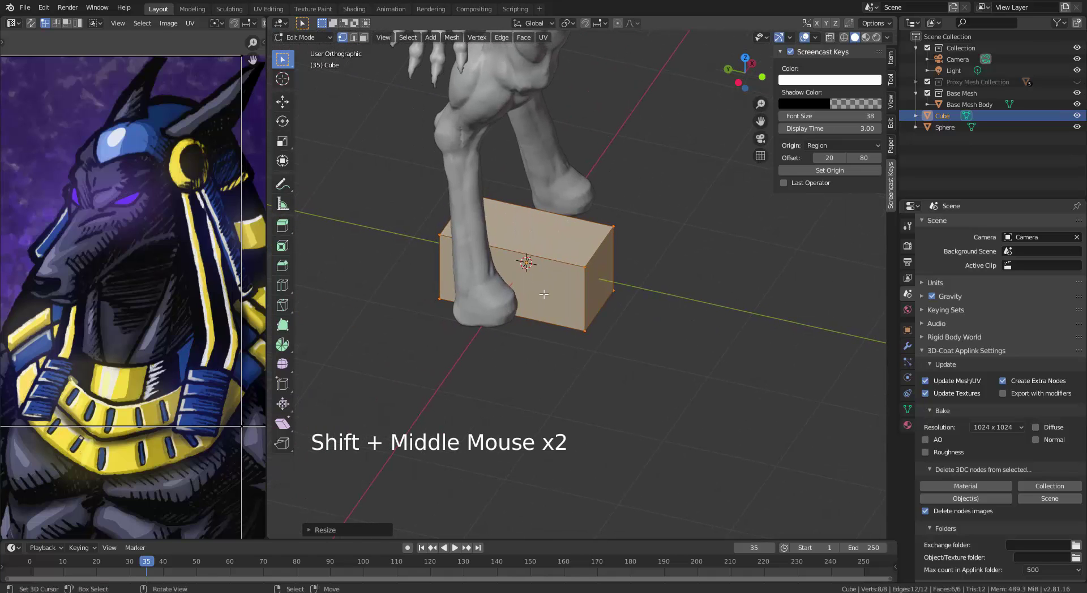
# Add two evenly spaced loop cuts across the box's length and one more through the middle of its front third
pyautogui.moveTo(543, 294); pyautogui.dragTo(515, 279, button='middle')
pyautogui.press('ctrl')
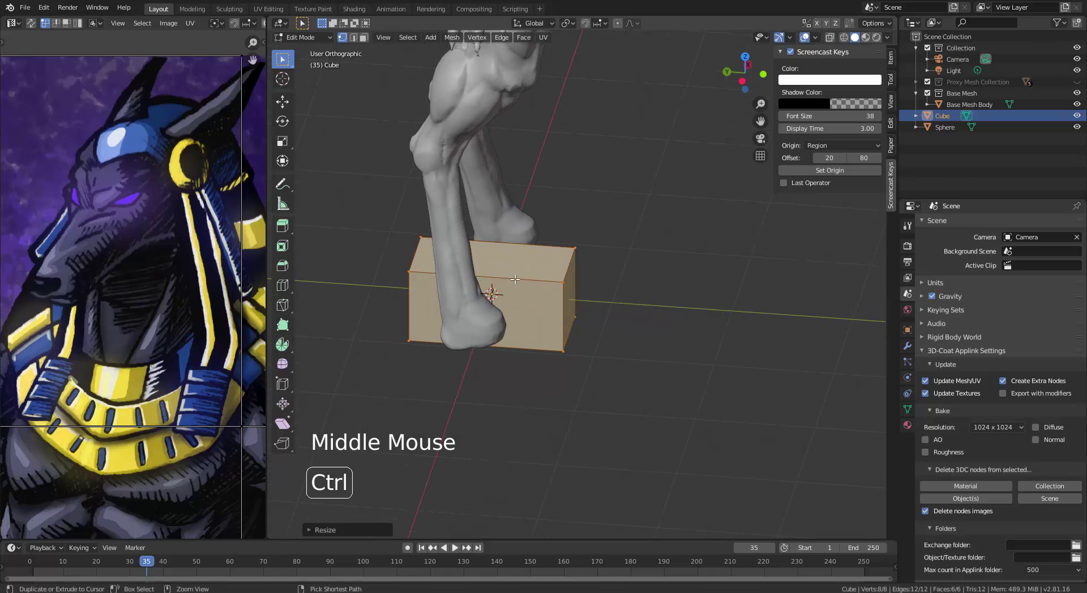
pyautogui.hotkey('ctrl', 'r')
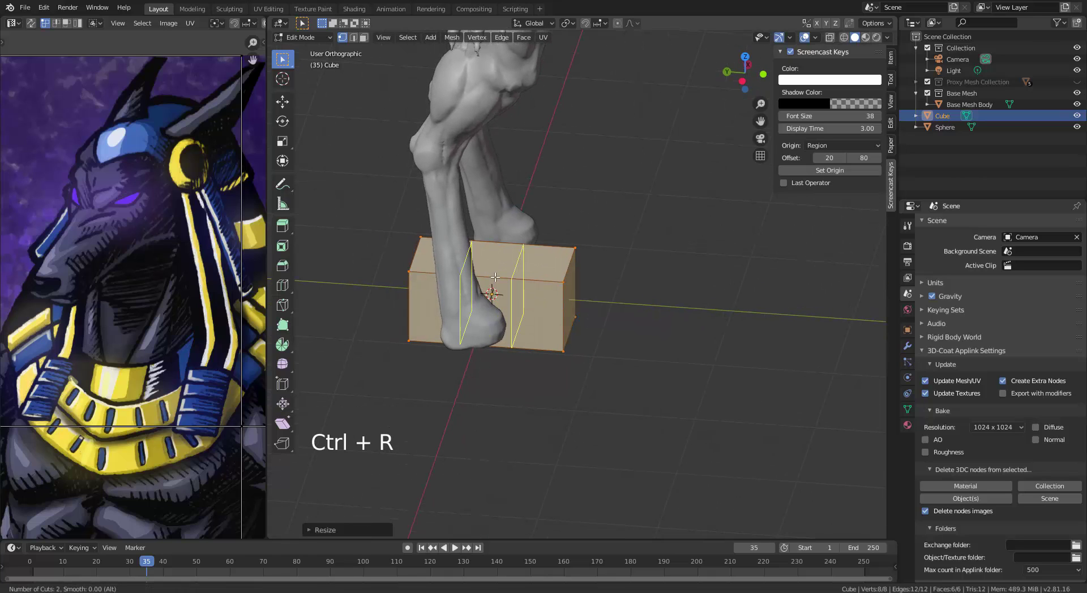
pyautogui.click(495, 277)
pyautogui.click(495, 277)
pyautogui.press('alt')
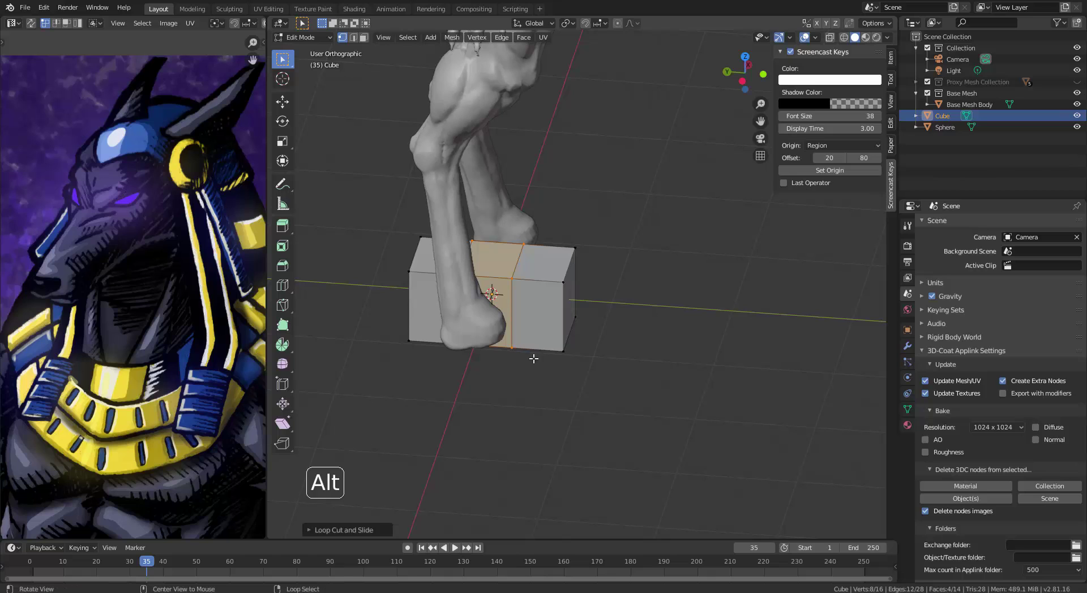
pyautogui.hotkey('ctrl', 'r')
pyautogui.click(543, 292)
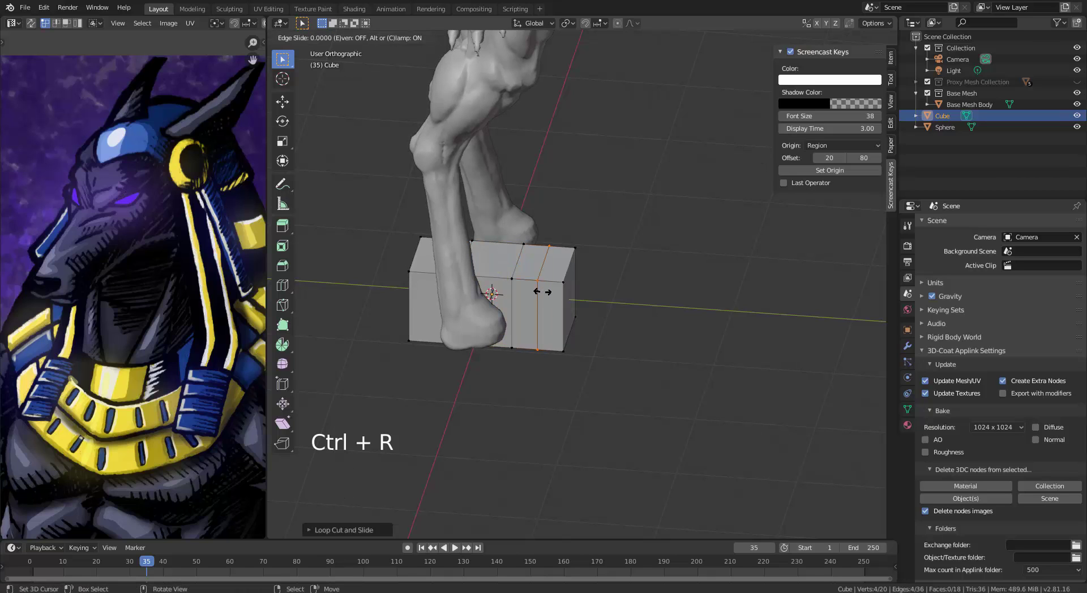
pyautogui.click(543, 293)
# Add a lengthwise loop cut along the box's centre and one crosswise cut through each of the middle and rear thirds
pyautogui.moveTo(547, 487); pyautogui.dragTo(543, 428, button='middle')
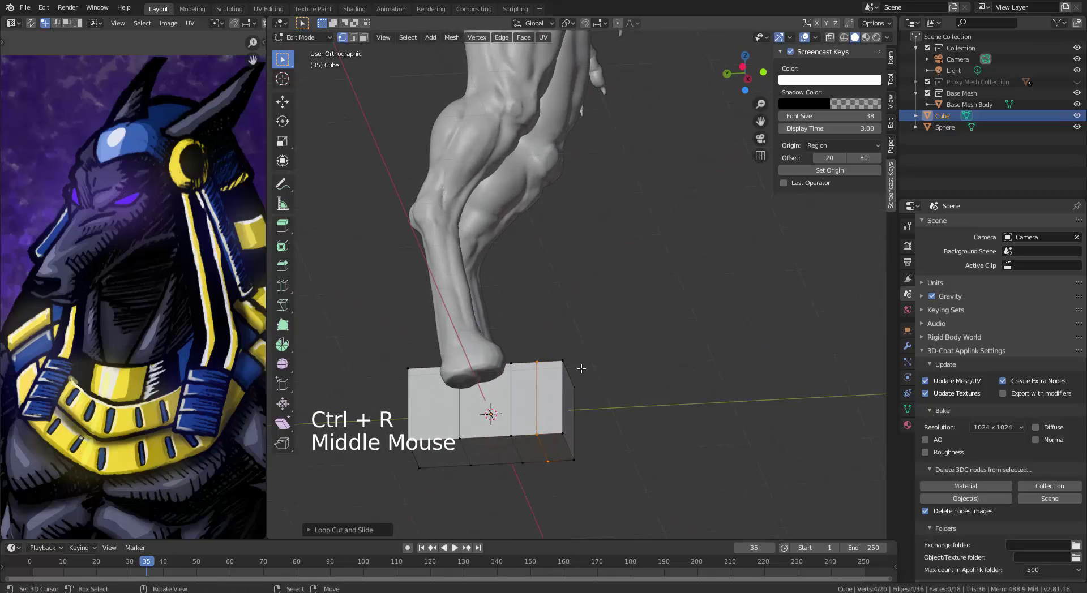
pyautogui.press('ctrl')
pyautogui.hotkey('ctrl', 'r')
pyautogui.click(563, 445)
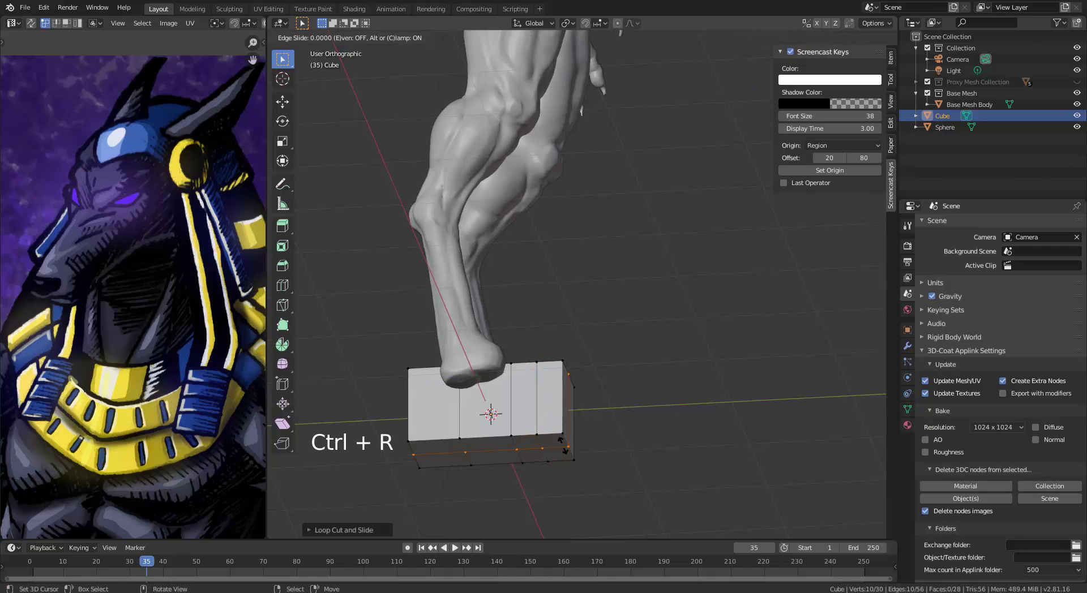
pyautogui.click(563, 446)
pyautogui.hotkey('ctrl', 'r')
pyautogui.click(481, 442)
pyautogui.click(481, 442)
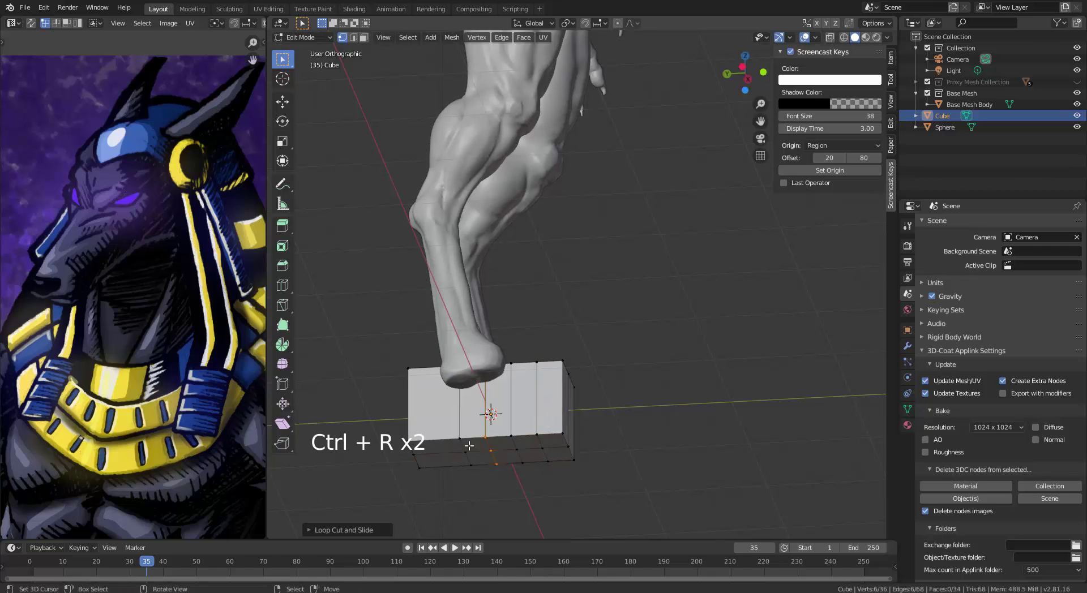
pyautogui.hotkey('ctrl', 'r')
pyautogui.click(444, 447)
pyautogui.click(444, 446)
# Select the whole box mesh and smooth its vertices three times
pyautogui.moveTo(558, 386); pyautogui.dragTo(609, 334, button='middle')
pyautogui.scroll(3, 610, 335)
pyautogui.press('a')
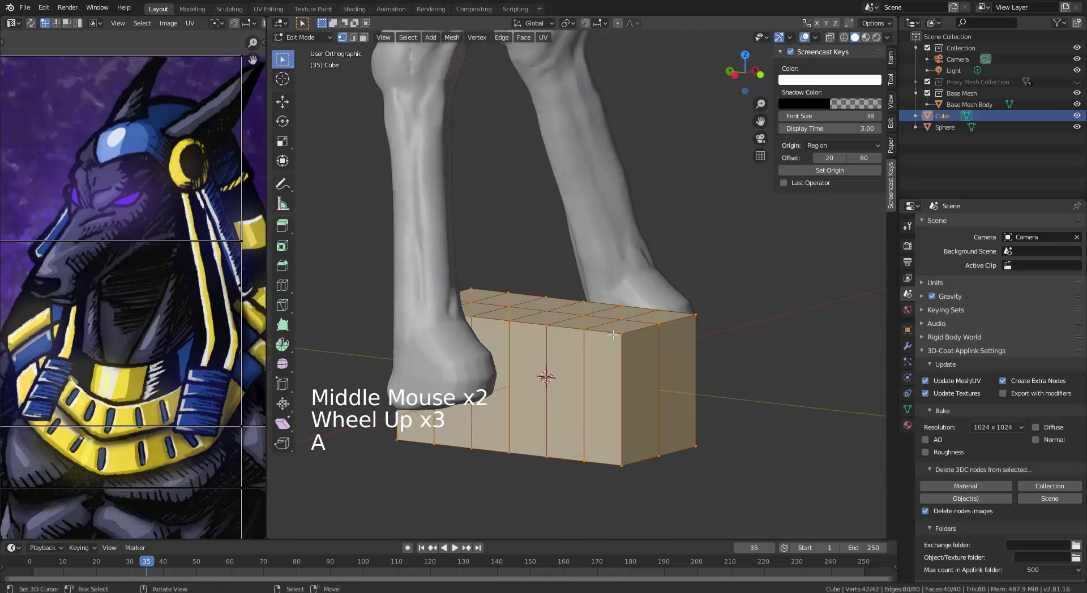
pyautogui.hotkey('alt', 'q')
pyautogui.hotkey('alt', 'q')
pyautogui.hotkey('alt', 'q')
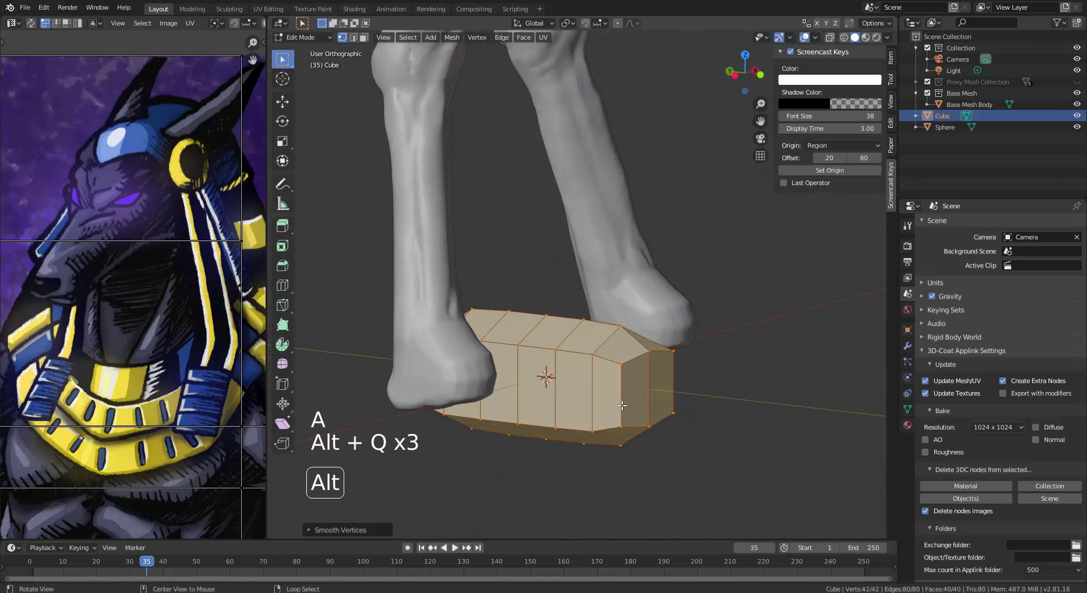
# Select the three underside vertices in the row just behind the front end and move them to reshape the underside
pyautogui.moveTo(614, 335); pyautogui.dragTo(650, 393, button='middle')
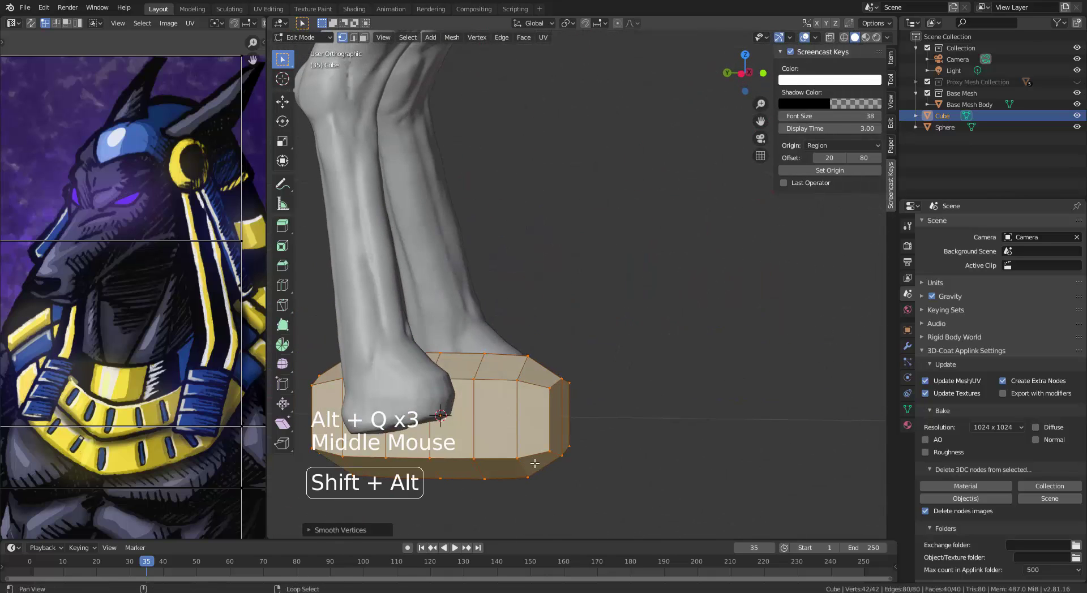
pyautogui.keyDown('shift'); pyautogui.moveTo(595, 436); pyautogui.dragTo(578, 412, button='middle'); pyautogui.keyUp('shift')
pyautogui.rightClick(567, 346)
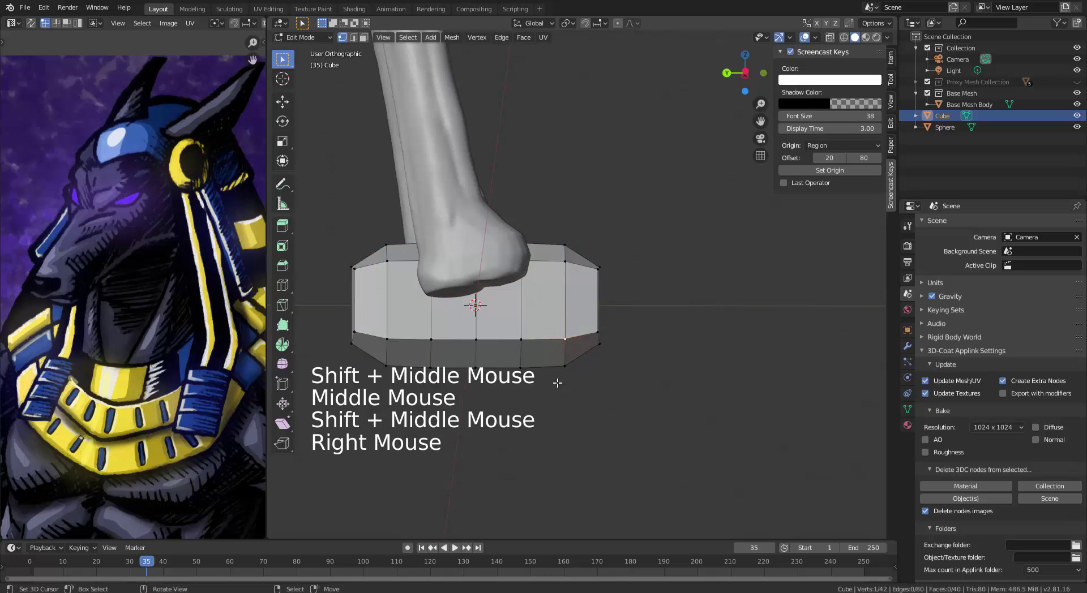
pyautogui.moveTo(569, 423); pyautogui.dragTo(517, 352, button='middle')
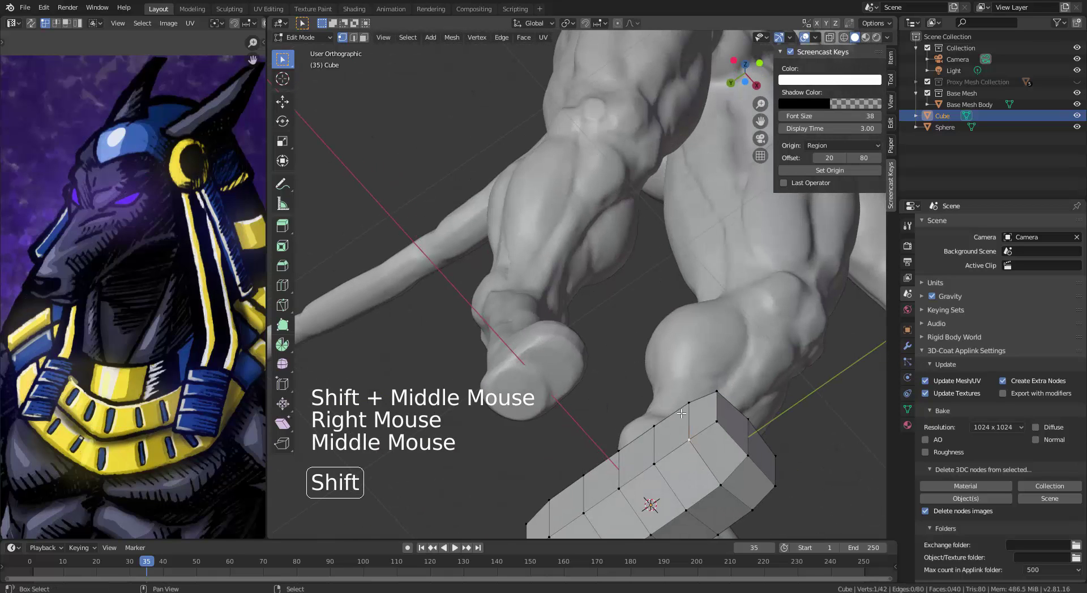
pyautogui.keyDown('shift'); pyautogui.rightClick(720, 485); pyautogui.keyUp('shift')
pyautogui.keyDown('shift'); pyautogui.rightClick(752, 510); pyautogui.keyUp('shift')
pyautogui.keyDown('shift'); pyautogui.middleClick(703, 493); pyautogui.keyUp('shift')
pyautogui.keyDown('shift'); pyautogui.moveTo(704, 494); pyautogui.dragTo(642, 341, button='middle'); pyautogui.keyUp('shift')
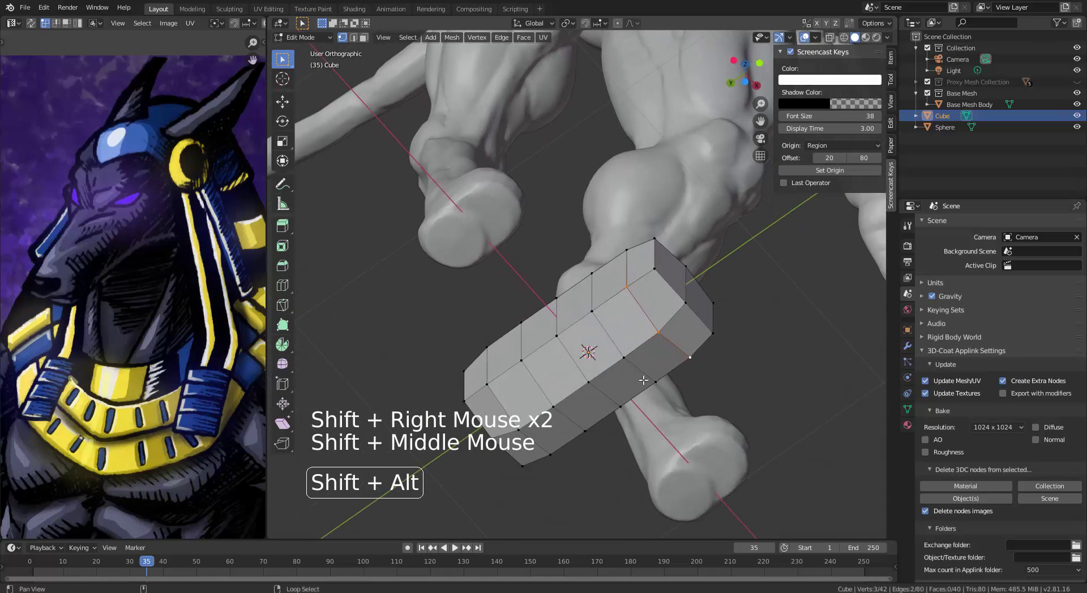
pyautogui.click(690, 360)
pyautogui.rightClick(690, 363)
pyautogui.keyDown('shift'); pyautogui.rightClick(658, 332); pyautogui.keyUp('shift')
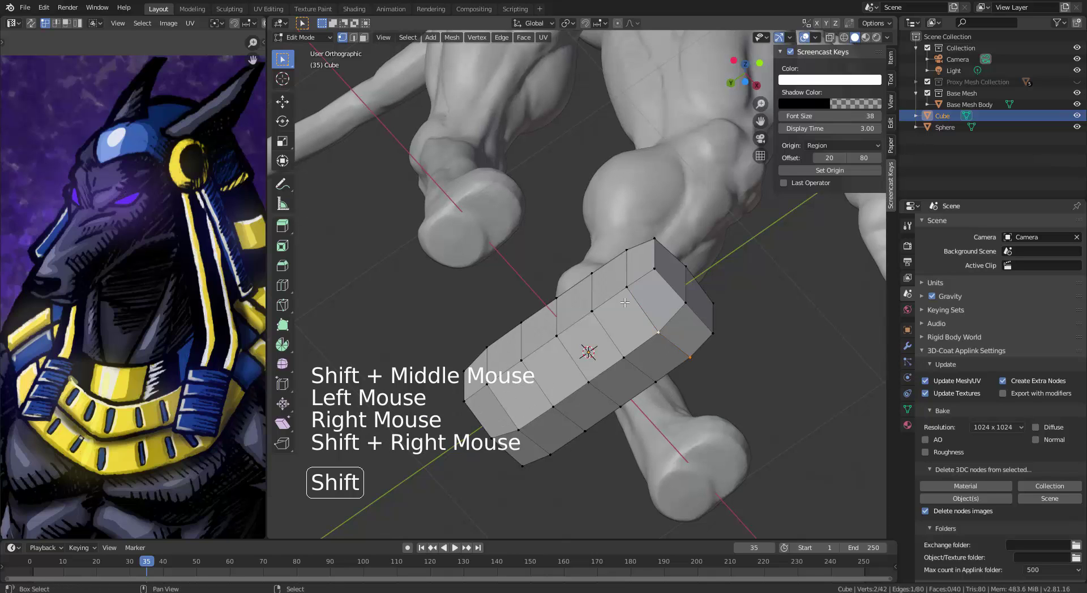
pyautogui.keyDown('shift'); pyautogui.rightClick(626, 287); pyautogui.keyUp('shift')
pyautogui.moveTo(627, 286); pyautogui.dragTo(646, 388, button='middle')
pyautogui.press('g')
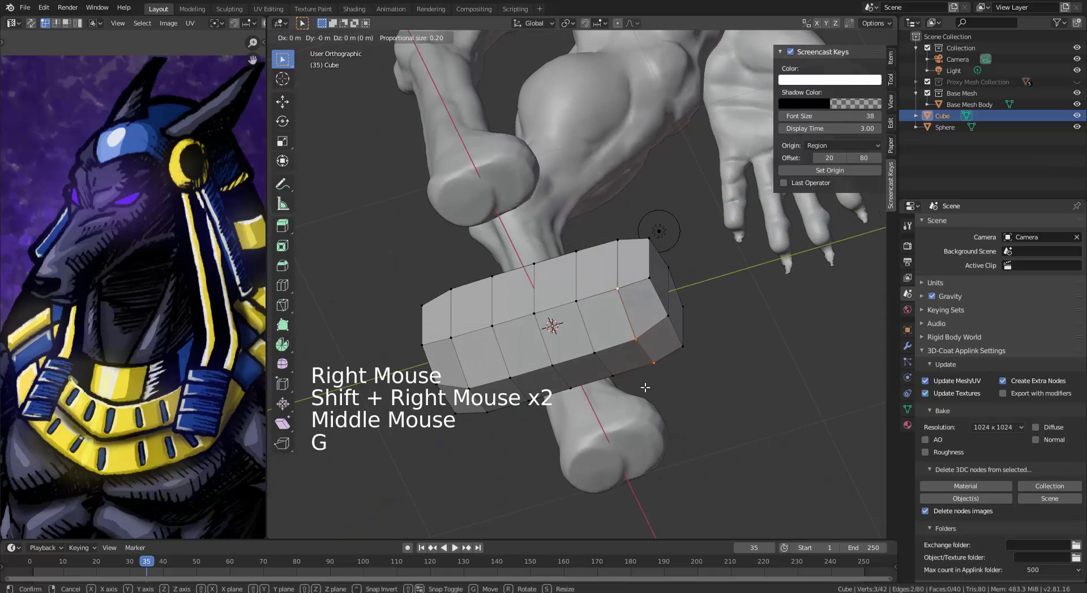
pyautogui.click(590, 343)
# Add a horizontal loop cut around the block at mid-height
pyautogui.moveTo(591, 343); pyautogui.dragTo(650, 296, button='middle')
pyautogui.hotkey('ctrl', 'r')
pyautogui.click(693, 222)
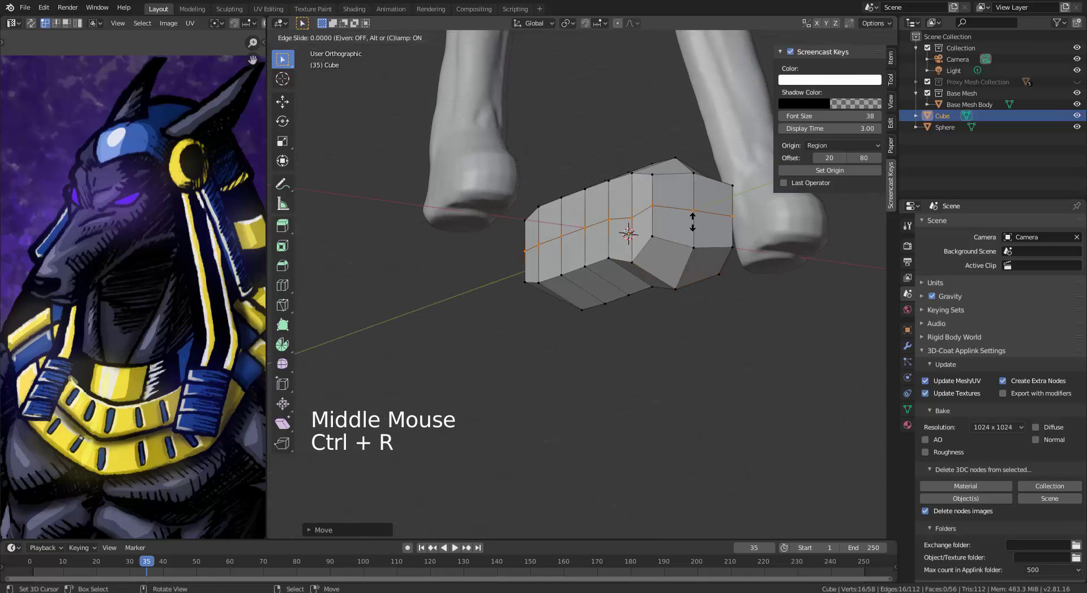
pyautogui.click(691, 224)
# Select the four lengthwise corner edge loops and scale them inward along X to round the block's cross-section
pyautogui.moveTo(692, 224); pyautogui.dragTo(639, 173, button='middle')
pyautogui.keyDown('alt'); pyautogui.rightClick(639, 173); pyautogui.keyUp('alt')
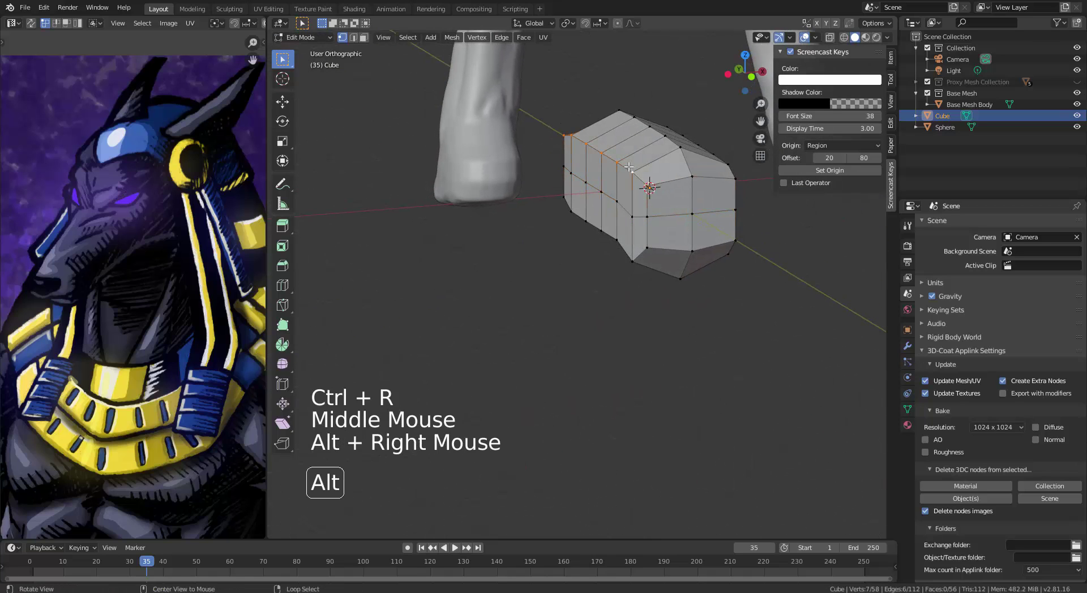
pyautogui.keyDown('shift'); pyautogui.moveTo(644, 254); pyautogui.dragTo(683, 193, button='middle'); pyautogui.keyUp('shift')
pyautogui.keyDown('alt'); pyautogui.keyDown('shift'); pyautogui.rightClick(642, 256); pyautogui.keyUp('shift'); pyautogui.keyUp('alt')
pyautogui.keyDown('alt'); pyautogui.keyDown('shift'); pyautogui.rightClick(689, 180); pyautogui.keyUp('shift'); pyautogui.keyUp('alt')
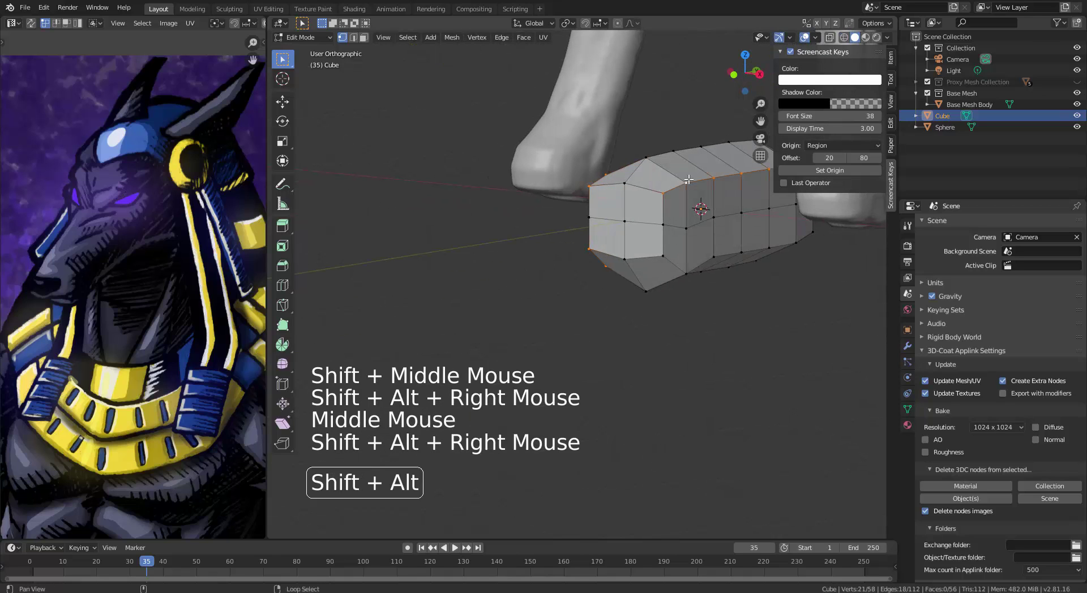
pyautogui.keyDown('alt'); pyautogui.keyDown('shift'); pyautogui.rightClick(689, 260); pyautogui.keyUp('shift'); pyautogui.keyUp('alt')
pyautogui.moveTo(690, 260); pyautogui.dragTo(763, 376, button='middle')
pyautogui.press('s')
pyautogui.press('x')
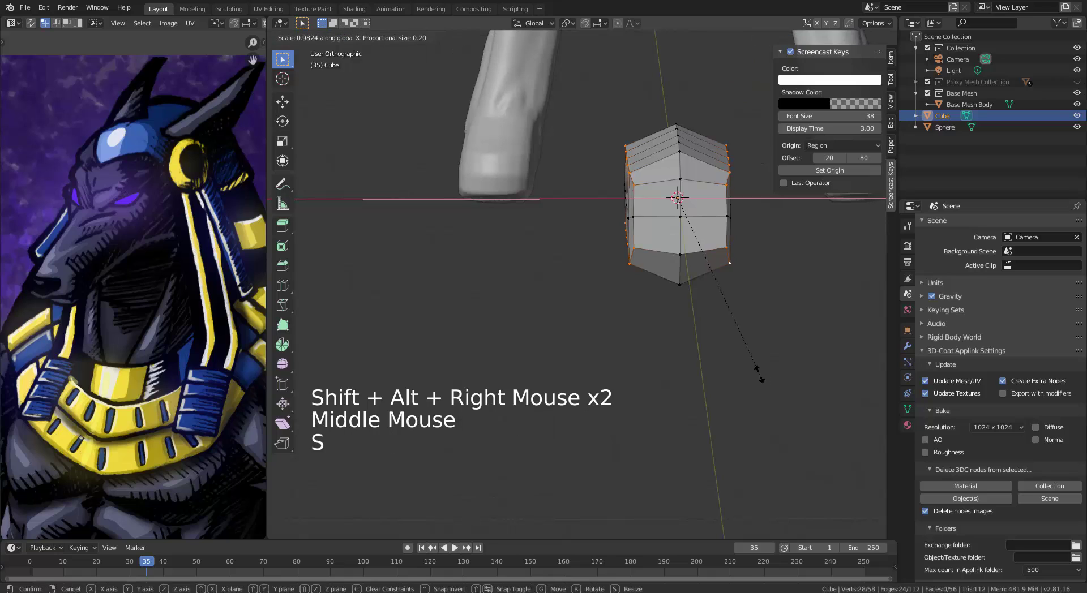
pyautogui.click(701, 327)
pyautogui.press('s')
pyautogui.click(702, 346)
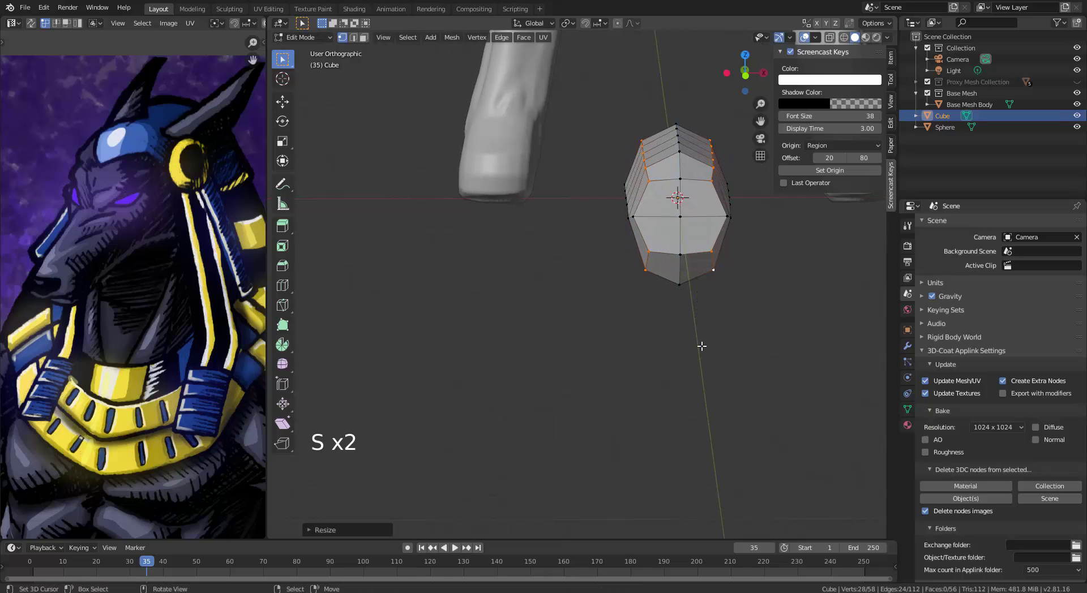
pyautogui.moveTo(702, 346)
pyautogui.mouseDown(button='middle')
pyautogui.moveTo(689, 357)
pyautogui.moveTo(701, 350)
pyautogui.mouseUp(button='middle')
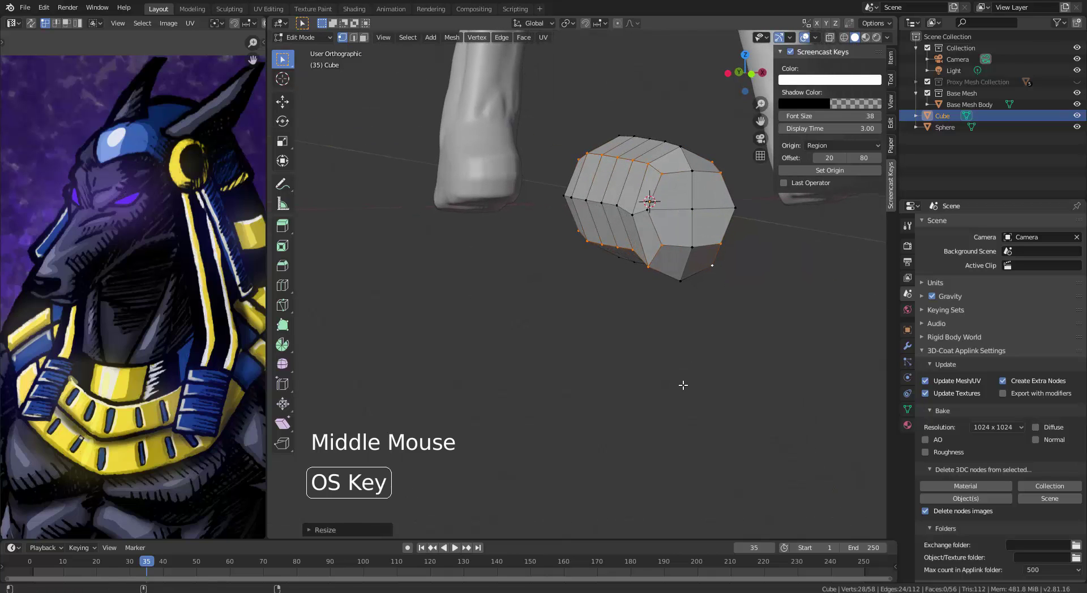
pyautogui.keyDown('super'); pyautogui.click(669, 369); pyautogui.keyUp('super')
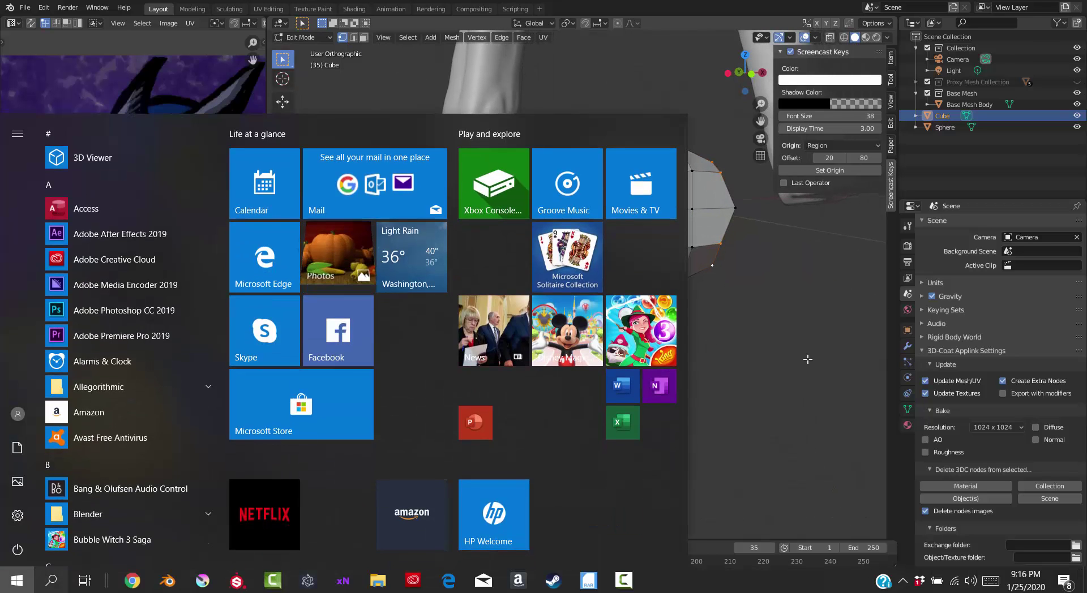
pyautogui.press('super')
# Select all twelve underside faces in face mode and flatten them along Z to about half their height
pyautogui.moveTo(731, 402); pyautogui.dragTo(699, 300, button='middle')
pyautogui.press('3')
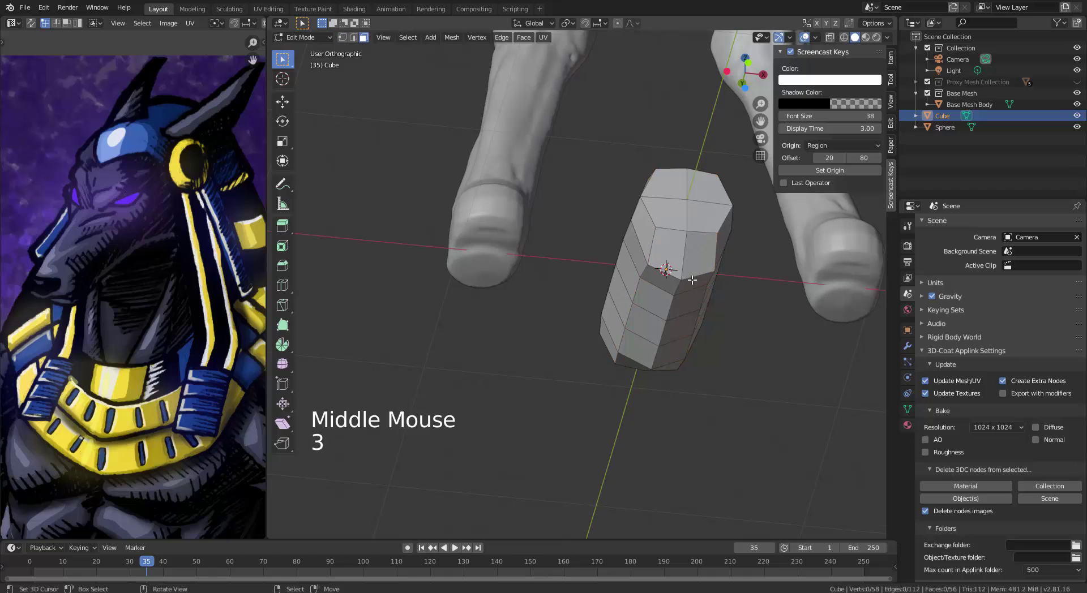
pyautogui.rightClick(697, 261)
pyautogui.keyDown('shift'); pyautogui.rightClick(683, 256); pyautogui.keyUp('shift')
pyautogui.keyDown('shift'); pyautogui.rightClick(683, 256); pyautogui.keyUp('shift')
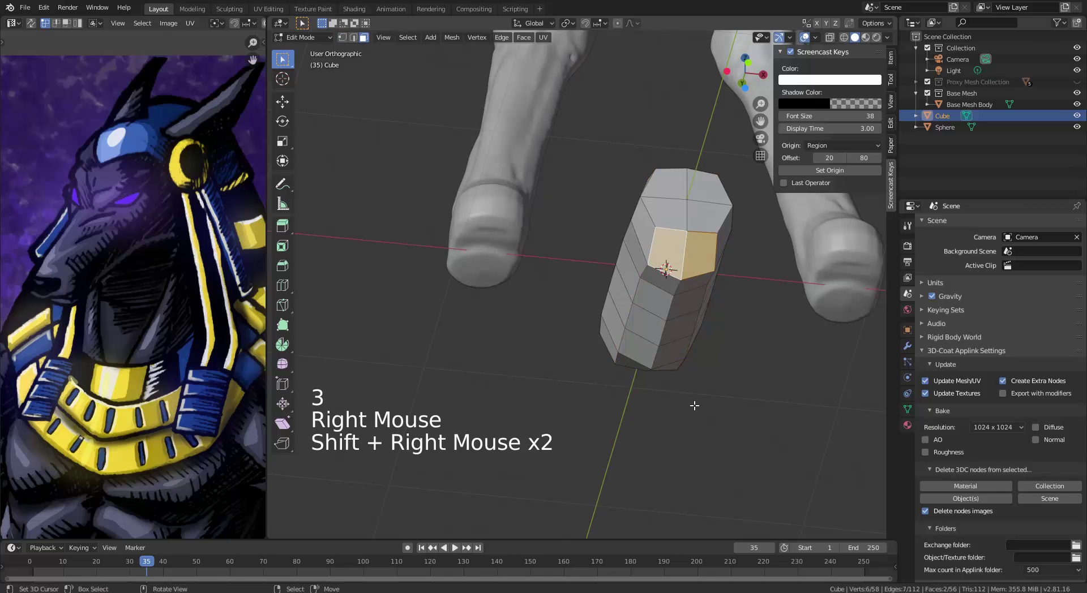
pyautogui.moveTo(694, 406); pyautogui.dragTo(674, 324, button='middle')
pyautogui.press('b')
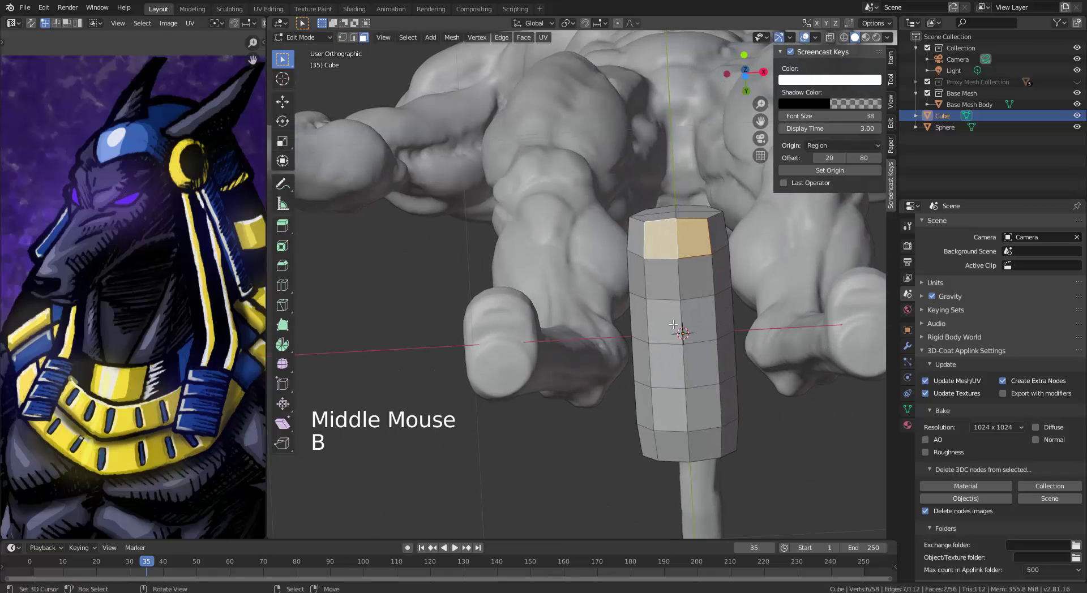
pyautogui.press('c')
pyautogui.moveTo(678, 290); pyautogui.dragTo(693, 424)
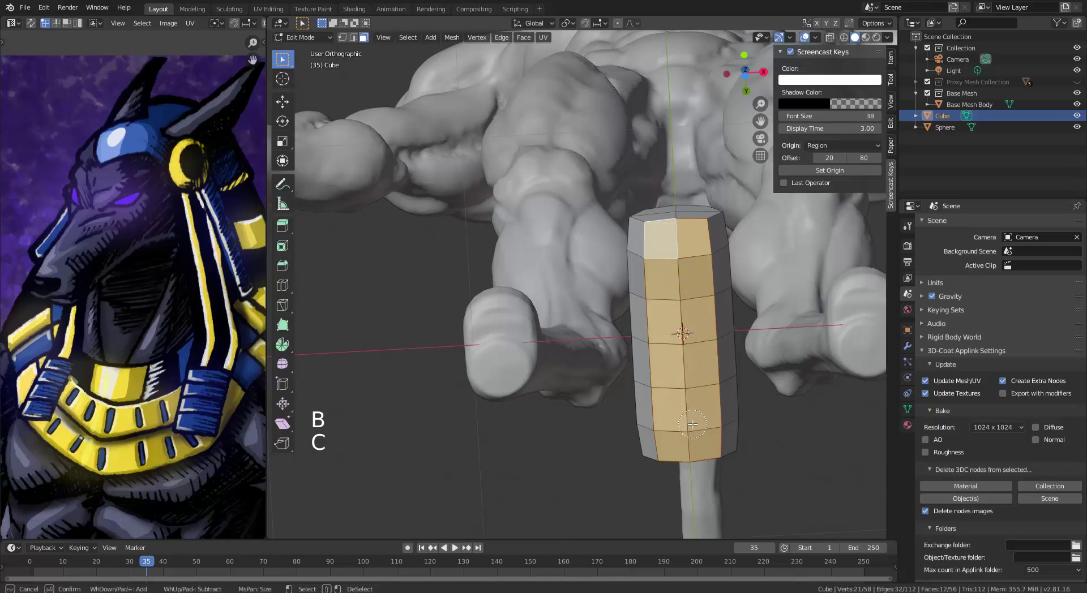
pyautogui.rightClick(693, 424)
pyautogui.press('s')
pyautogui.click(733, 391)
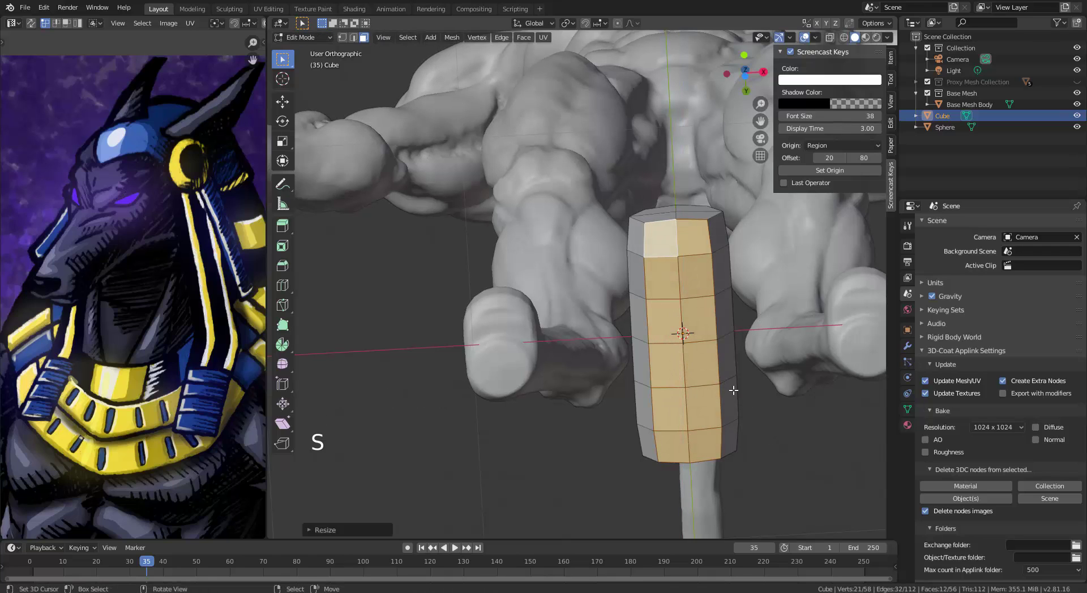
pyautogui.press('z')
pyautogui.moveTo(647, 208); pyautogui.dragTo(691, 335, button='middle')
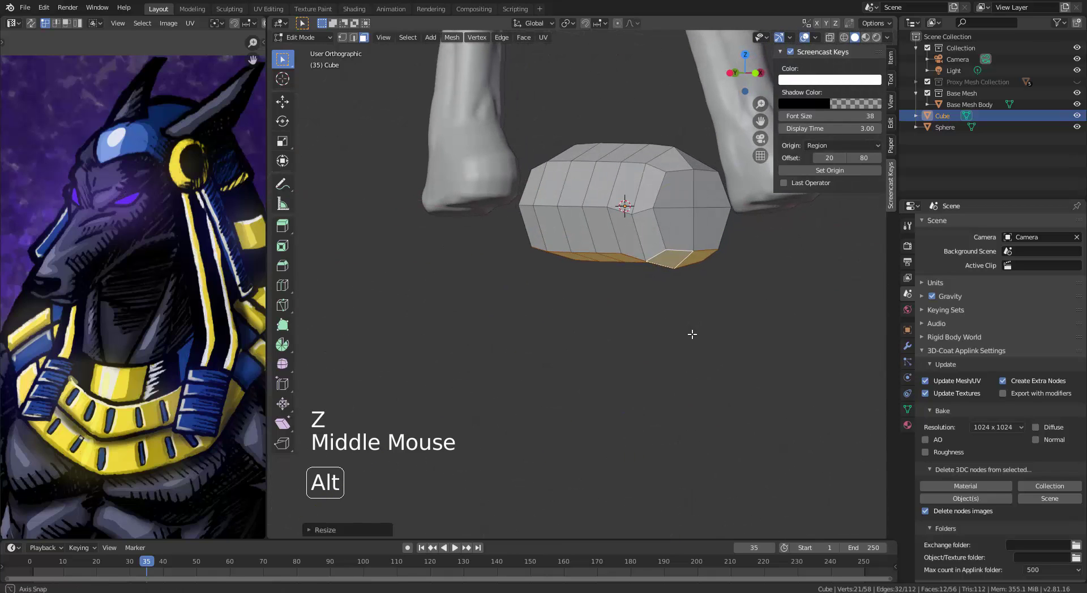
pyautogui.press('s')
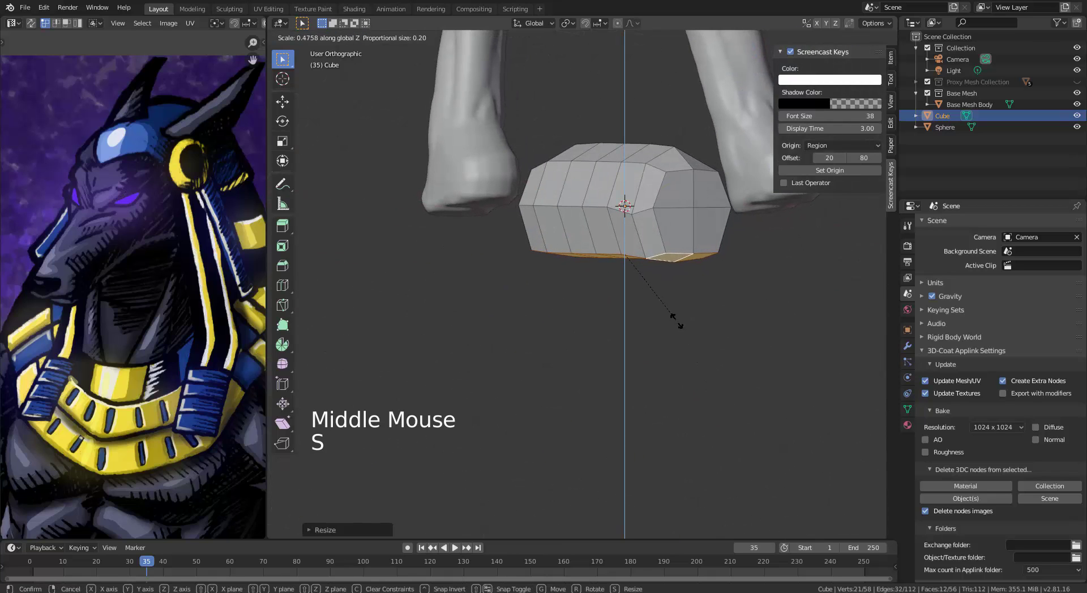
# Raise the underside faces about 0.05 m along Z and widen them along X
pyautogui.press('g')
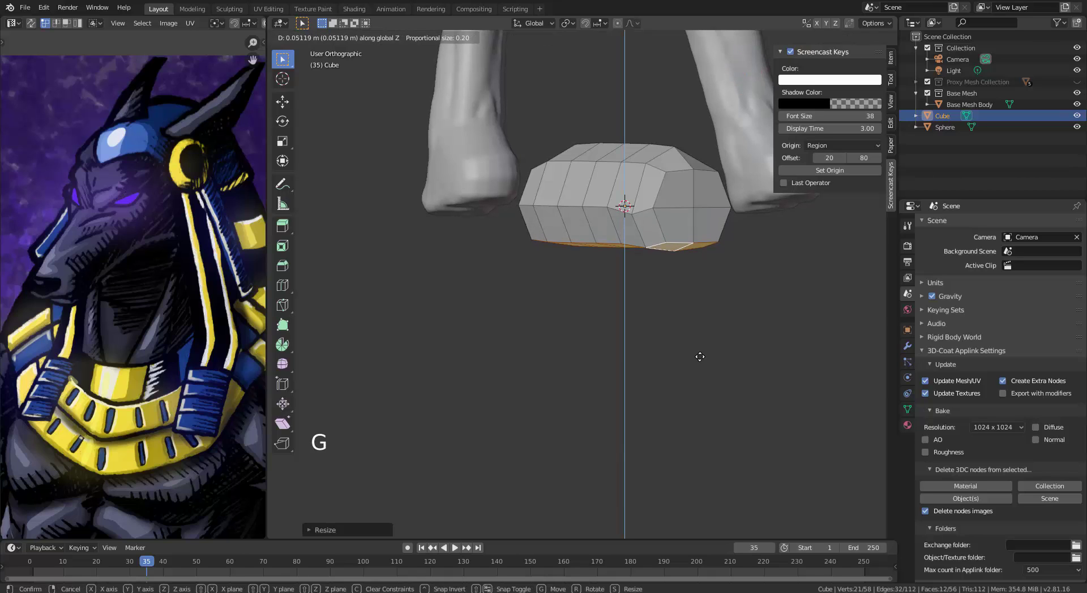
pyautogui.click(701, 357)
pyautogui.press('s')
pyautogui.press('y')
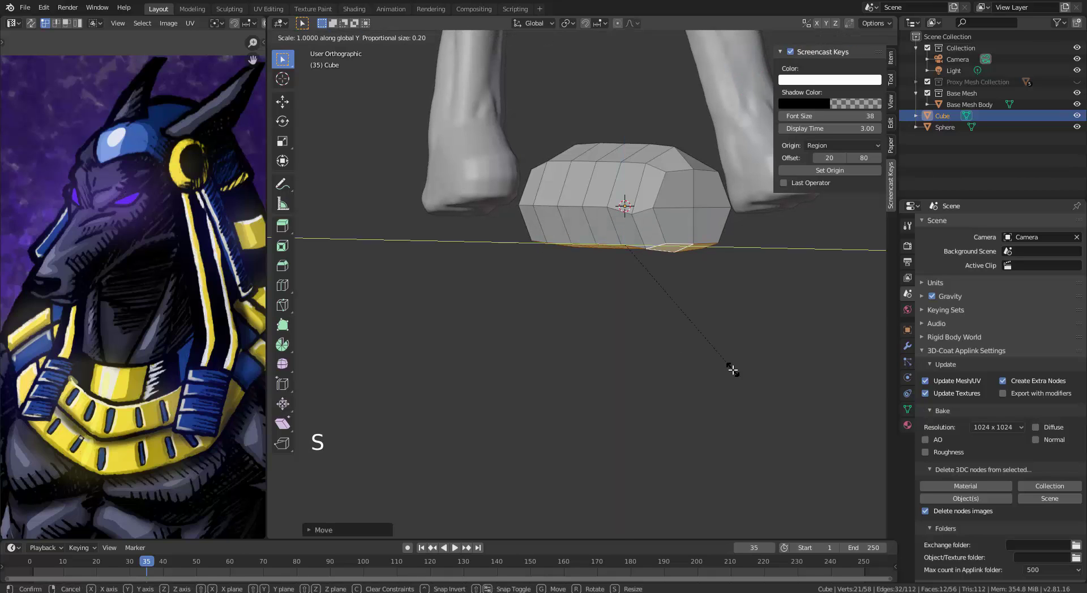
pyautogui.press('x')
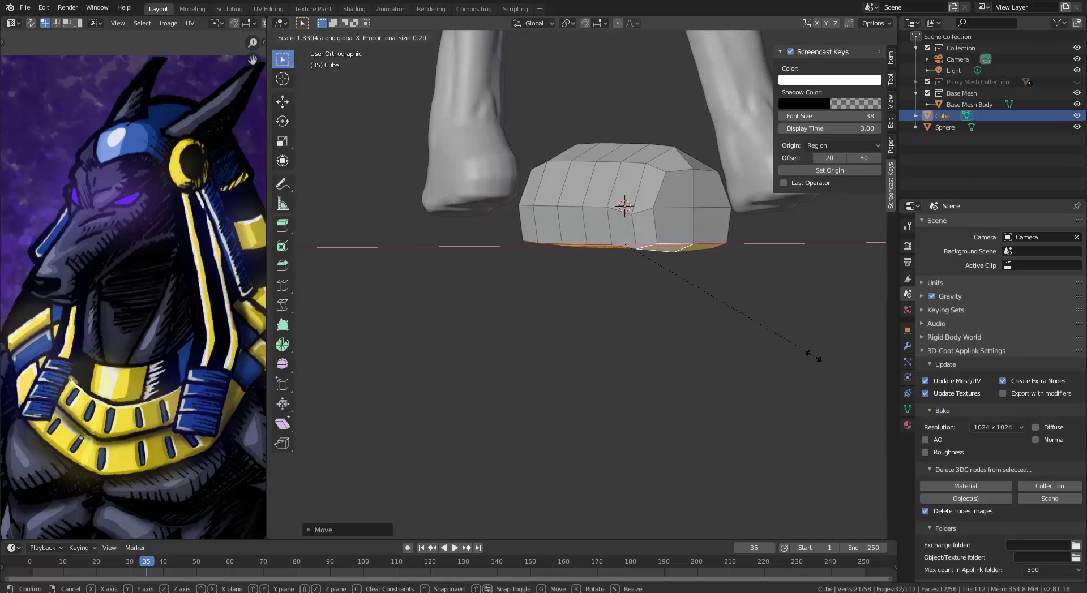
pyautogui.click(766, 365)
# Switch to Chrome to examine the dog paw reference photo, and return to Blender
pyautogui.moveTo(691, 382); pyautogui.dragTo(623, 321, button='middle')
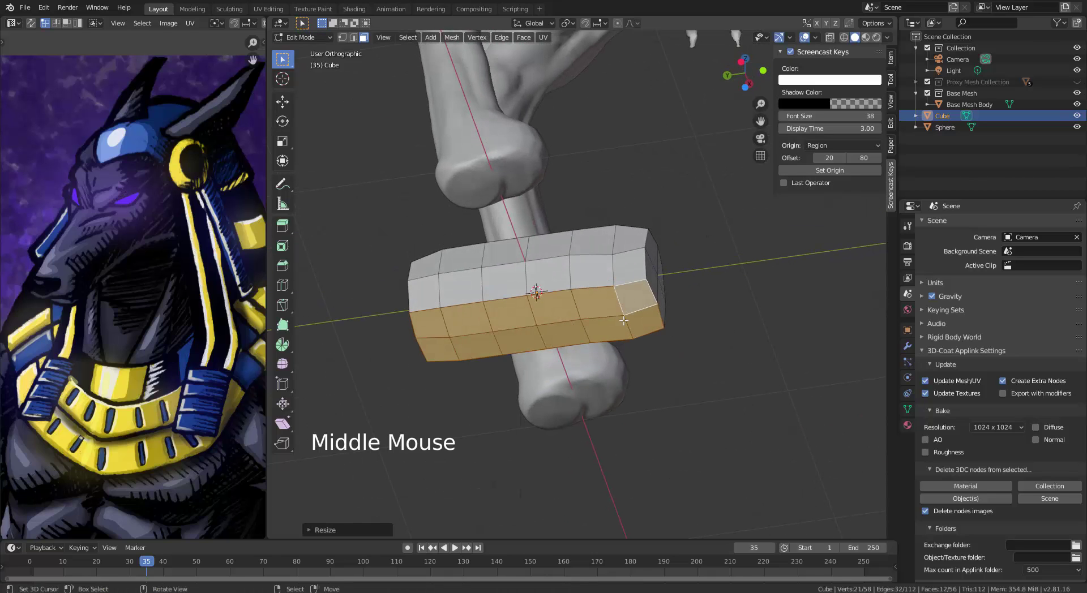
pyautogui.hotkey('alt', 'Tab')
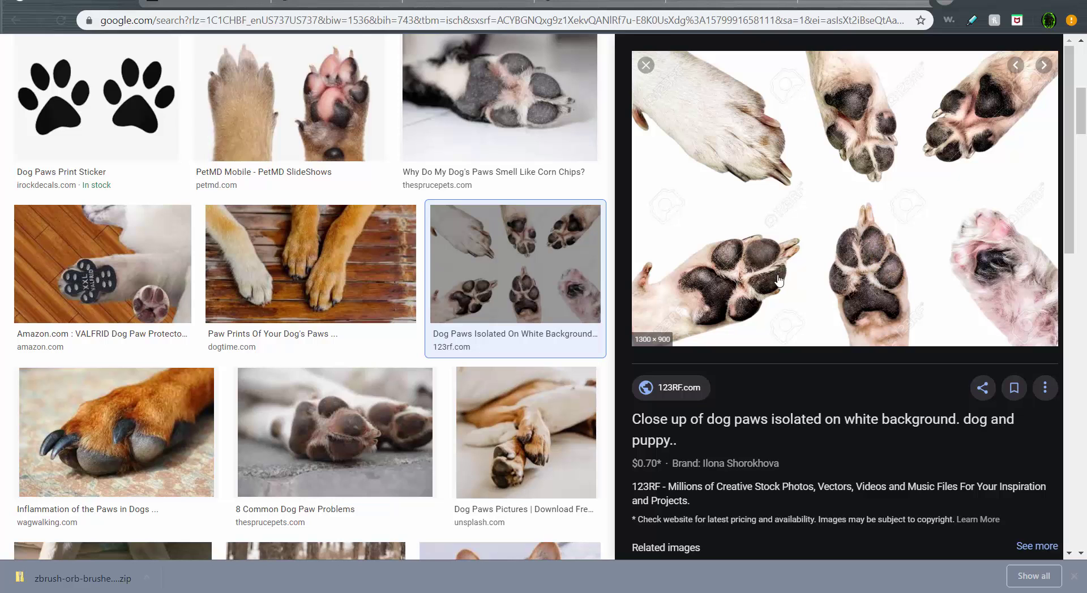
pyautogui.hotkey('alt', 'Tab')
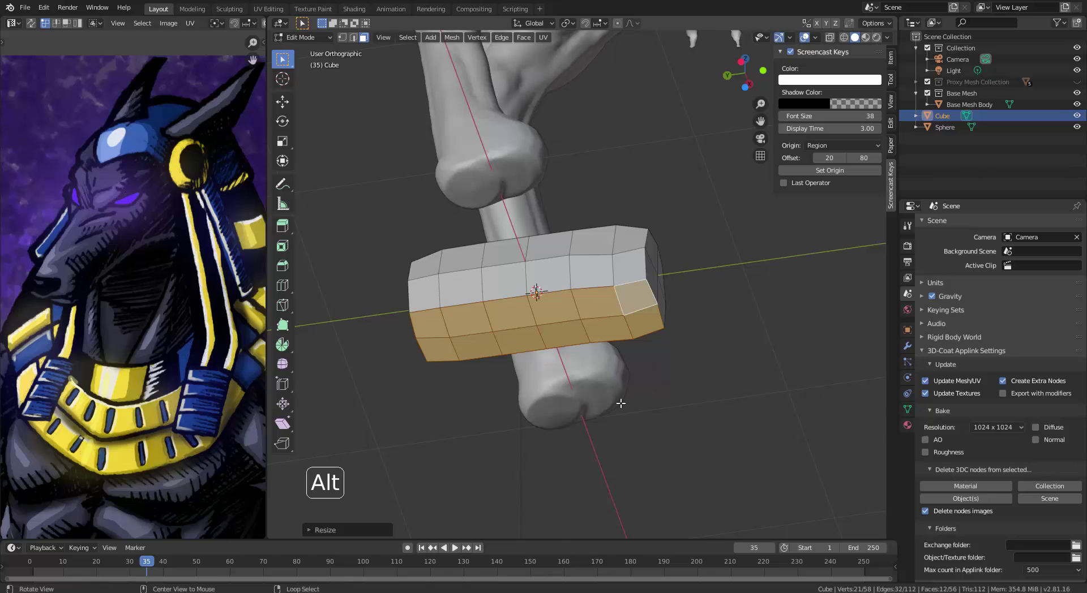
# Select the two face loops at one end of the block plus its four end-cap faces and delete their vertices
pyautogui.keyDown('alt'); pyautogui.moveTo(595, 405); pyautogui.dragTo(593, 375, button='middle'); pyautogui.keyUp('alt')
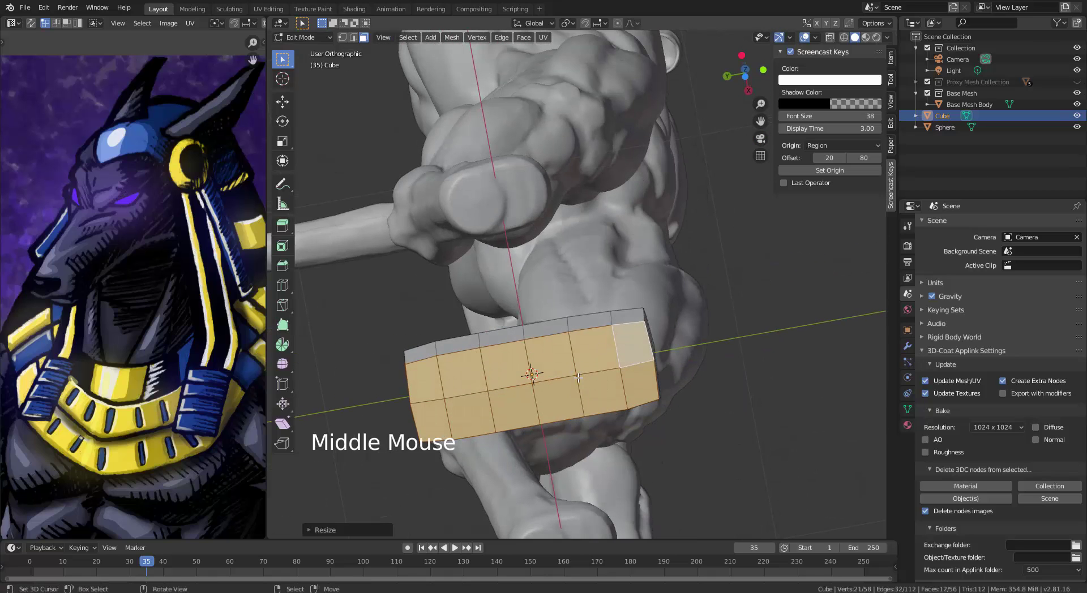
pyautogui.keyDown('alt'); pyautogui.rightClick(463, 396); pyautogui.keyUp('alt')
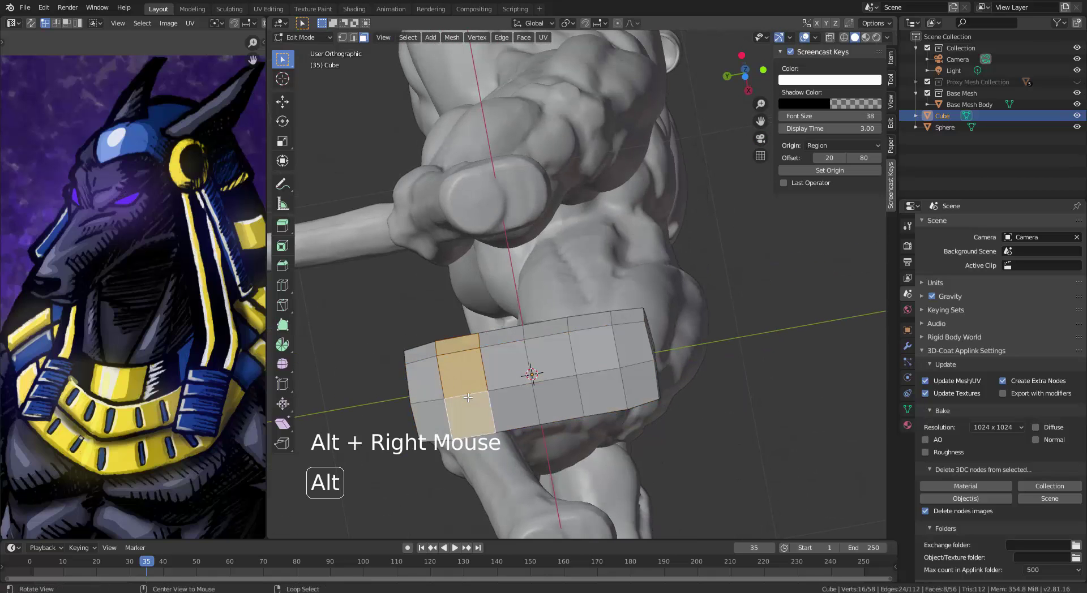
pyautogui.keyDown('alt'); pyautogui.keyDown('shift'); pyautogui.rightClick(426, 397); pyautogui.keyUp('shift'); pyautogui.keyUp('alt')
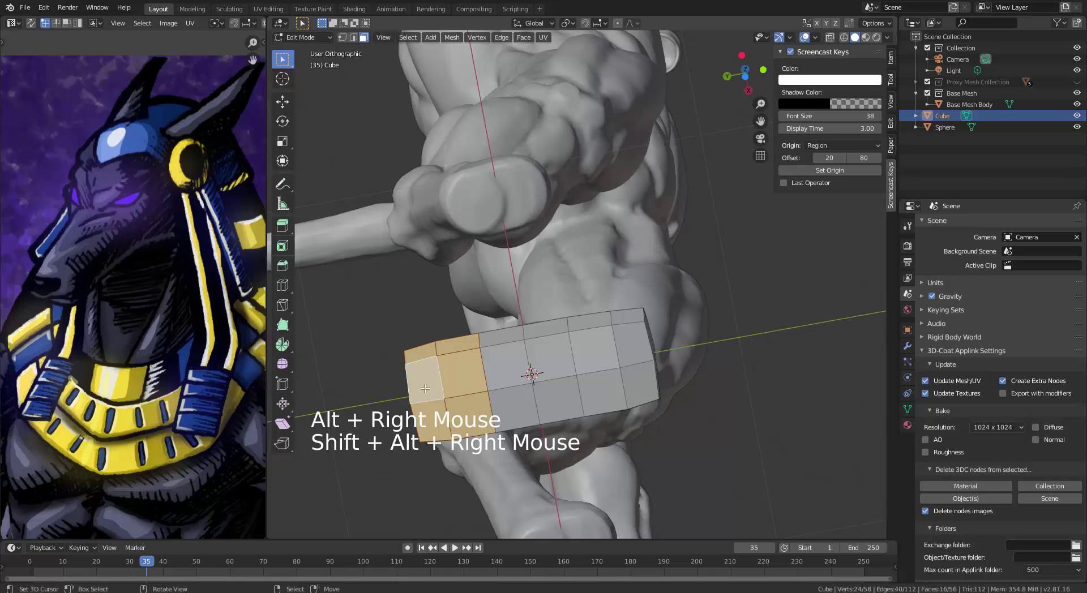
pyautogui.keyDown('alt'); pyautogui.moveTo(425, 388); pyautogui.dragTo(473, 159, button='middle'); pyautogui.keyUp('alt')
pyautogui.keyDown('shift'); pyautogui.rightClick(445, 119); pyautogui.keyUp('shift')
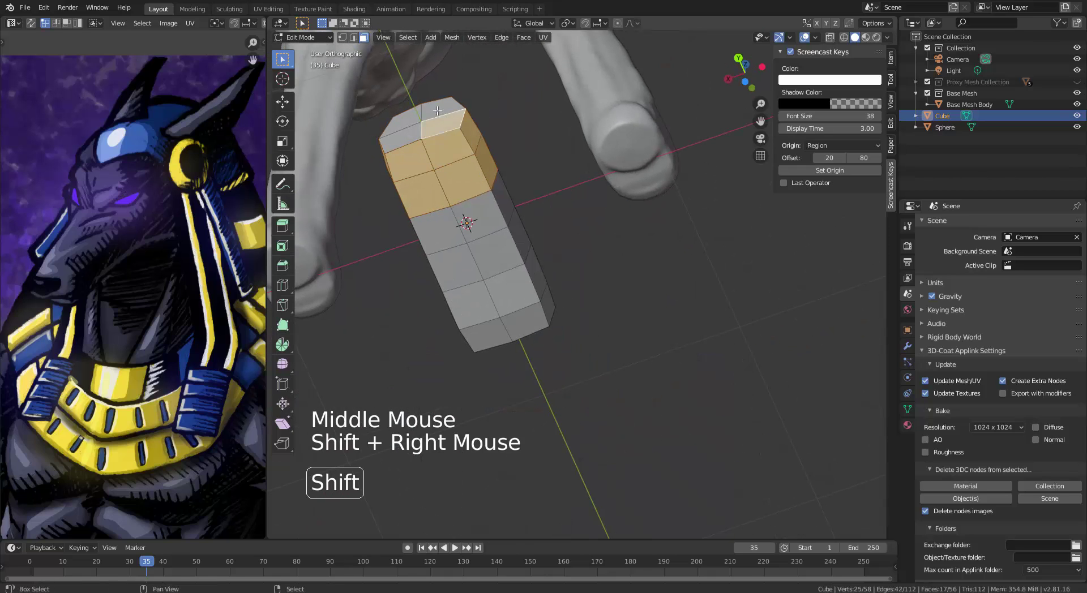
pyautogui.keyDown('shift'); pyautogui.rightClick(442, 108); pyautogui.keyUp('shift')
pyautogui.keyDown('shift'); pyautogui.rightClick(395, 116); pyautogui.keyUp('shift')
pyautogui.keyDown('shift'); pyautogui.rightClick(402, 137); pyautogui.keyUp('shift')
pyautogui.keyDown('shift'); pyautogui.rightClick(405, 120); pyautogui.keyUp('shift')
pyautogui.press('x')
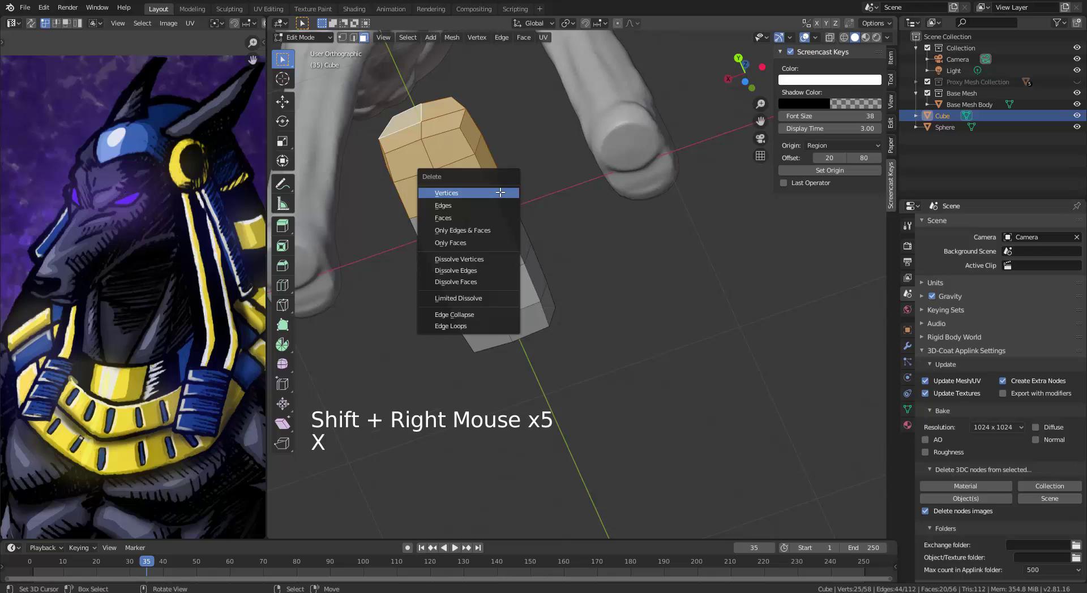
pyautogui.click(456, 192)
# Select the face loop at the open end of the block and narrow it along X to about 0.68
pyautogui.keyDown('alt'); pyautogui.rightClick(516, 244); pyautogui.keyUp('alt')
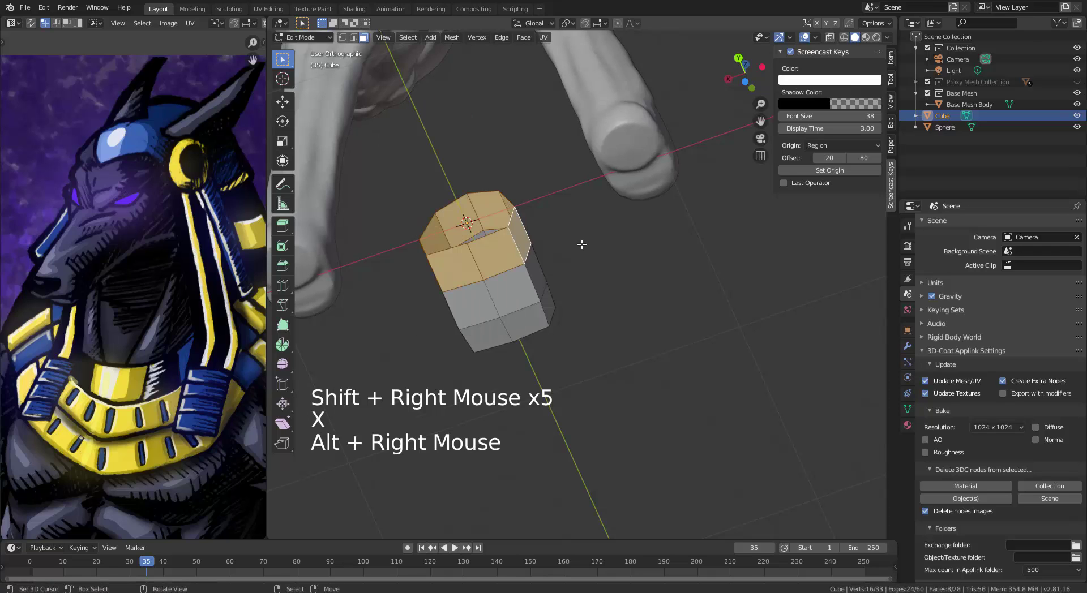
pyautogui.press('s')
pyautogui.press('x')
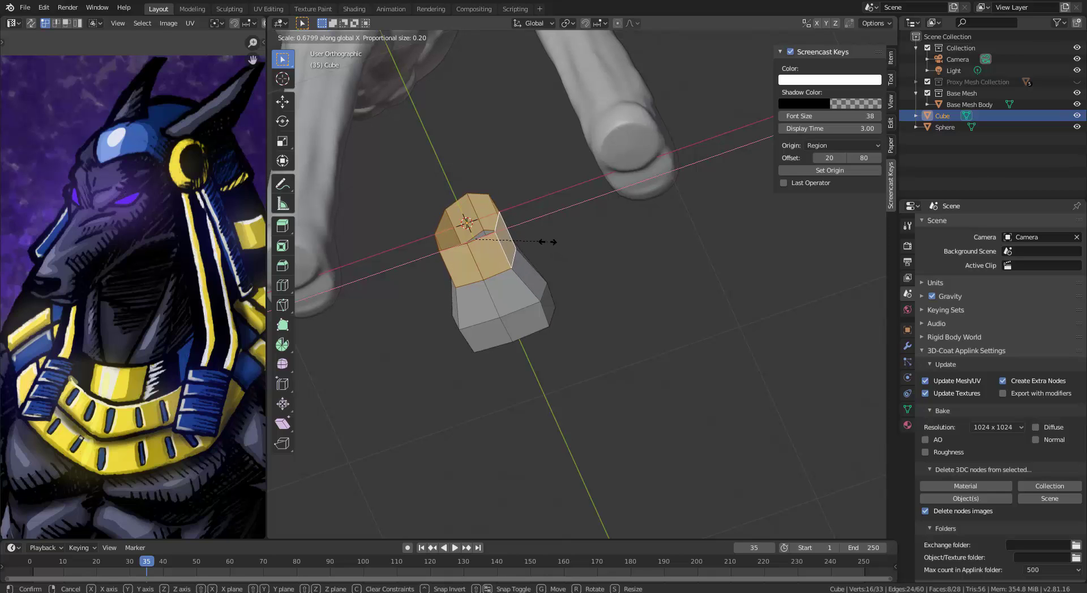
pyautogui.click(545, 242)
# Select the two middle vertical edges on the closed front end and pull them outward along Y by about 0.06 m
pyautogui.keyDown('alt'); pyautogui.moveTo(618, 314); pyautogui.dragTo(676, 244, button='middle'); pyautogui.keyUp('alt')
pyautogui.press('2')
pyautogui.rightClick(694, 238)
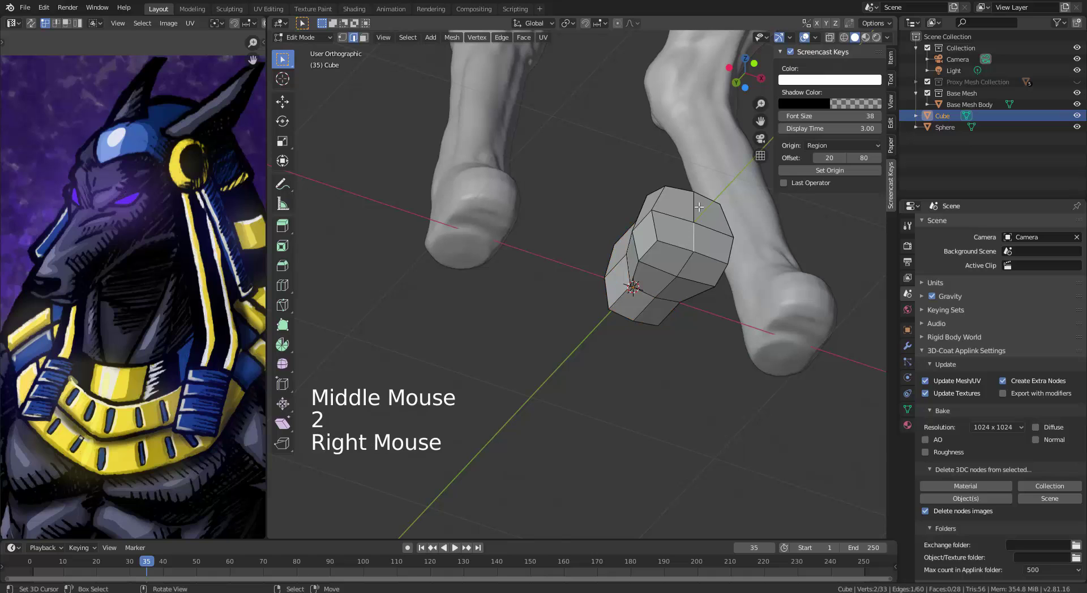
pyautogui.keyDown('shift'); pyautogui.rightClick(697, 230); pyautogui.keyUp('shift')
pyautogui.press('g')
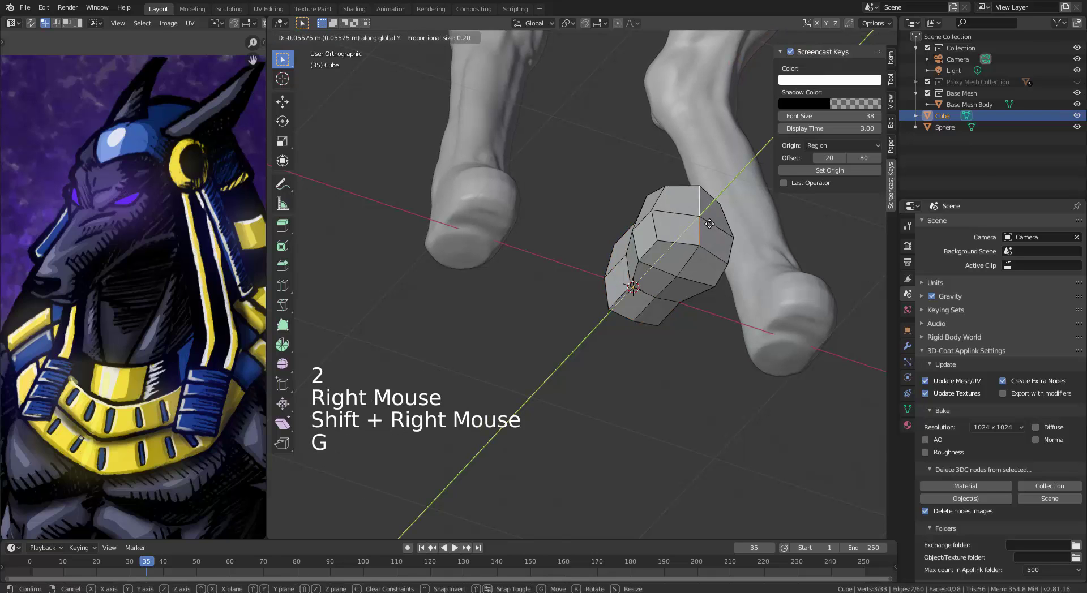
pyautogui.click(711, 218)
# Select the four underside faces of the wider front part and extrude them downward about 0.06 m to start a pad
pyautogui.moveTo(690, 315); pyautogui.dragTo(696, 283, button='middle')
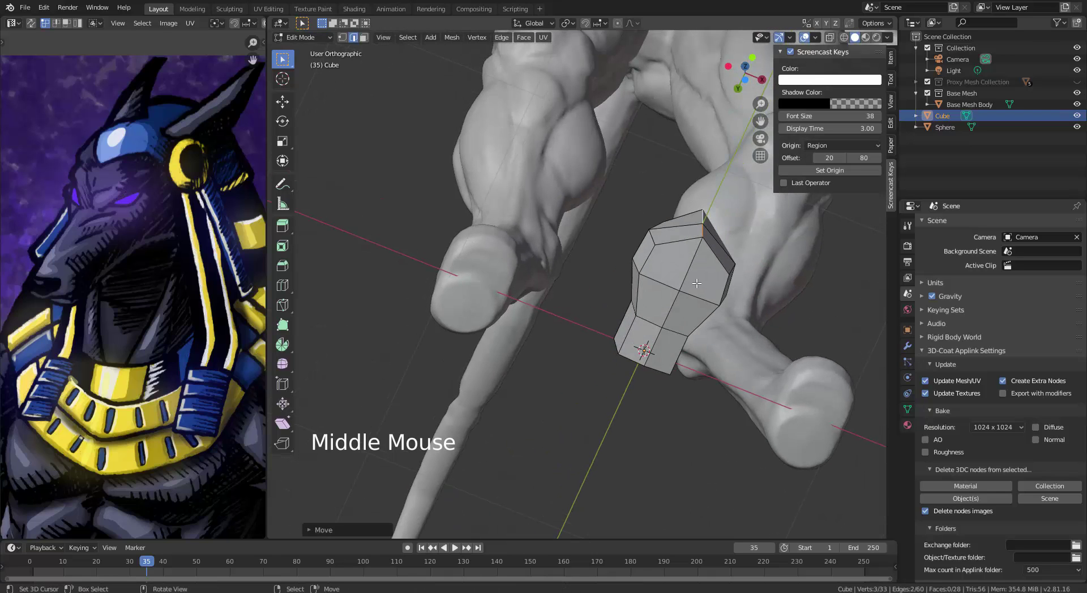
pyautogui.press('3')
pyautogui.rightClick(696, 281)
pyautogui.keyDown('shift'); pyautogui.rightClick(693, 314); pyautogui.keyUp('shift')
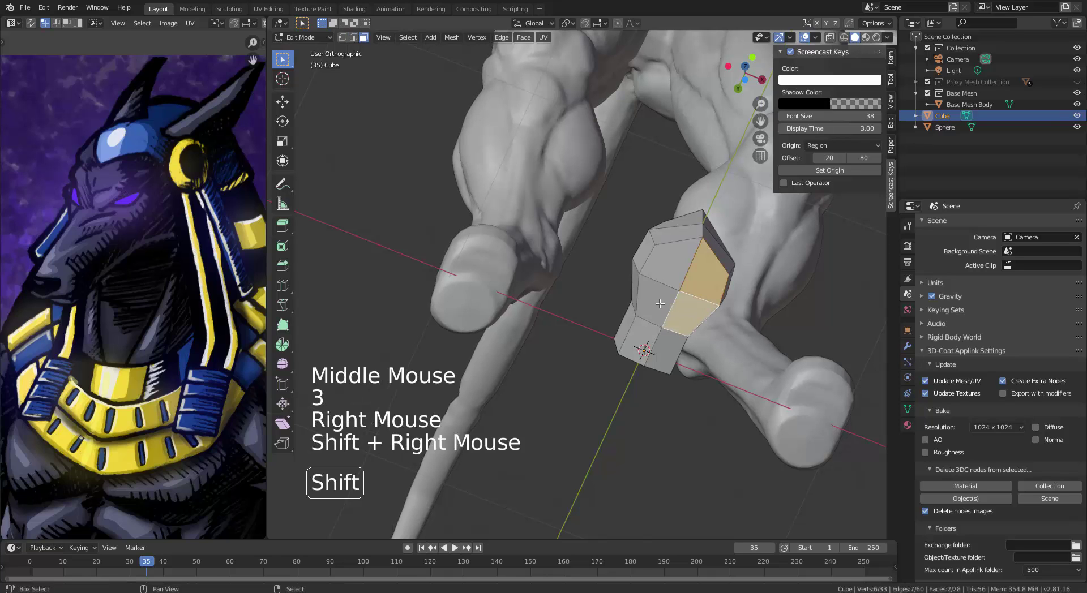
pyautogui.keyDown('shift'); pyautogui.rightClick(660, 304); pyautogui.keyUp('shift')
pyautogui.keyDown('shift'); pyautogui.rightClick(664, 271); pyautogui.keyUp('shift')
pyautogui.moveTo(659, 362)
pyautogui.mouseDown(button='middle')
pyautogui.moveTo(707, 385)
pyautogui.moveTo(672, 367)
pyautogui.mouseUp(button='middle')
pyautogui.press('e')
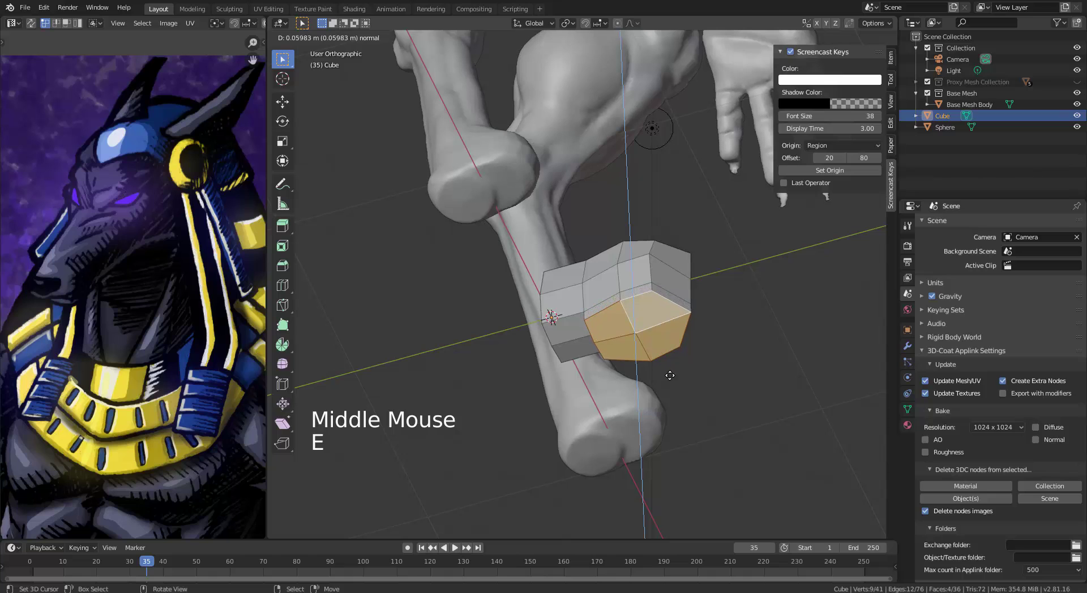
pyautogui.click(670, 381)
# Smooth the vertices of the extruded pad faces twice and show the Quick Favorites option for the Smooth Vertices command
pyautogui.hotkey('alt', 'q')
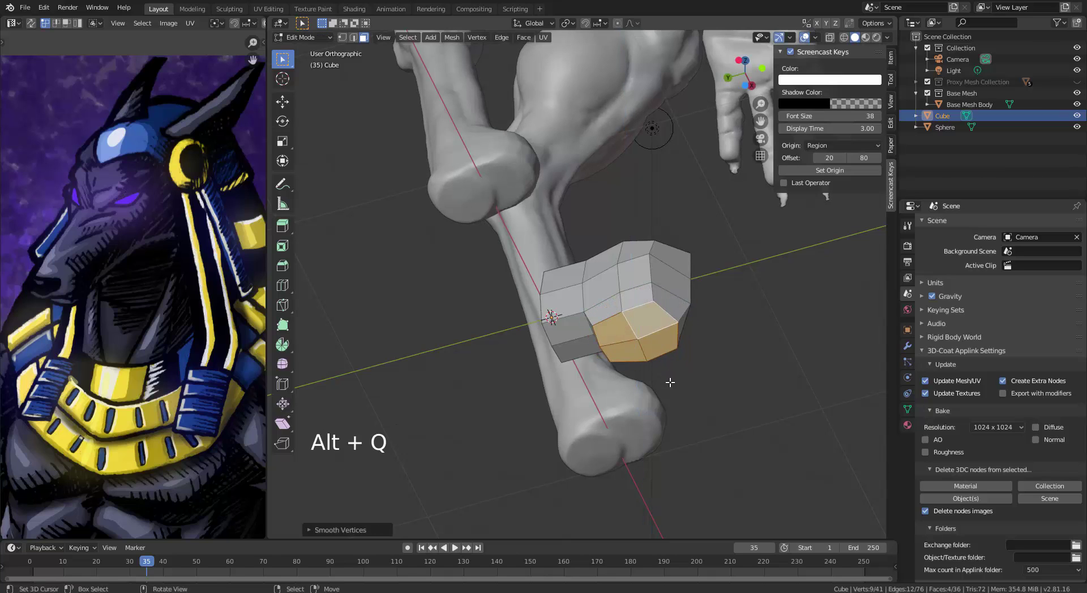
pyautogui.hotkey('alt', 'q')
pyautogui.moveTo(669, 374); pyautogui.dragTo(677, 354, button='middle')
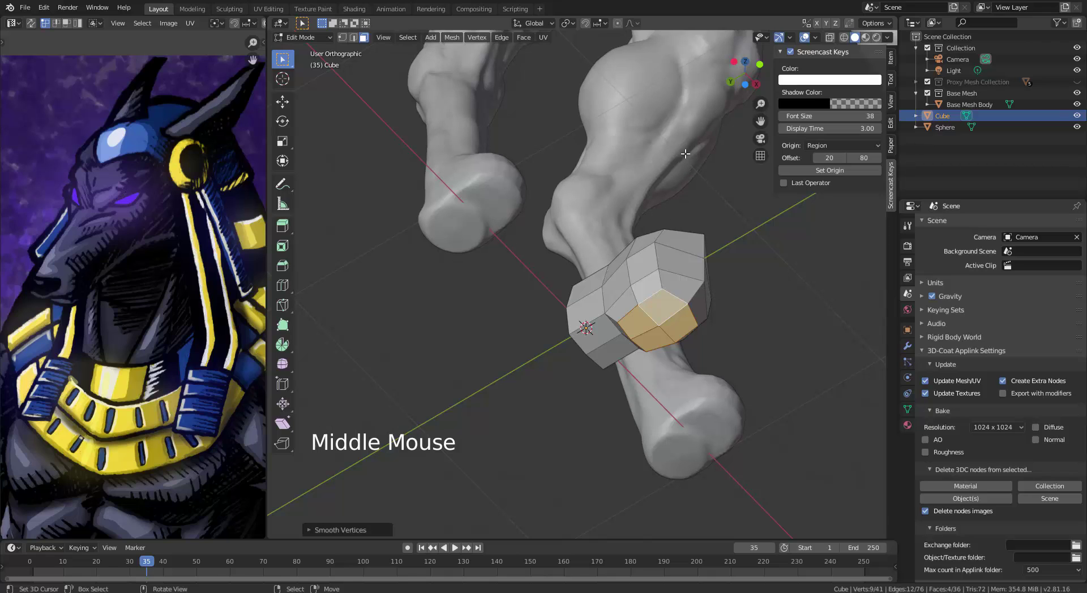
pyautogui.click(479, 40)
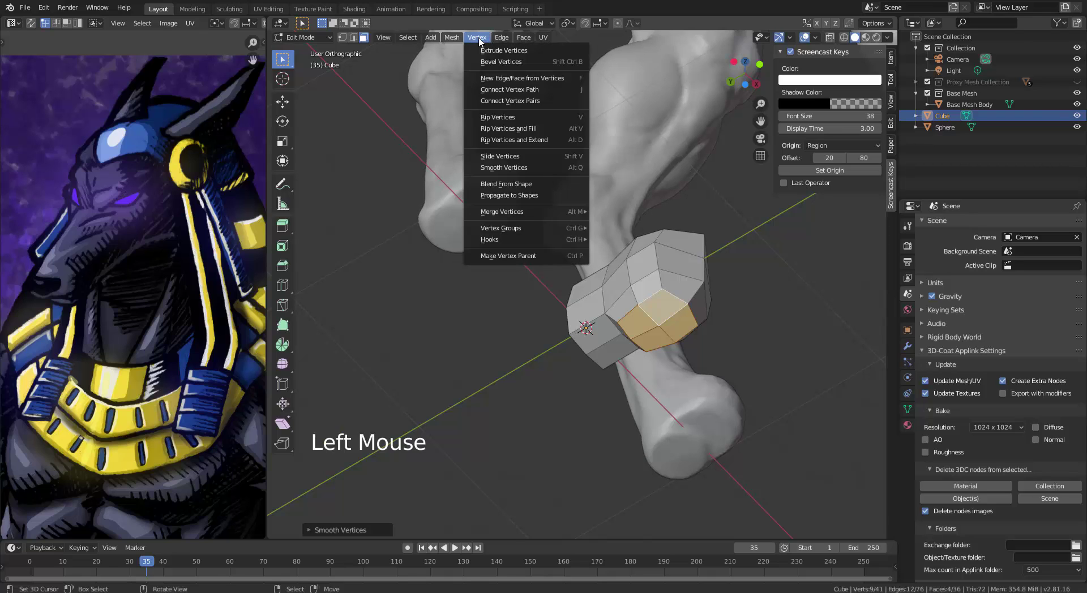
pyautogui.rightClick(504, 170)
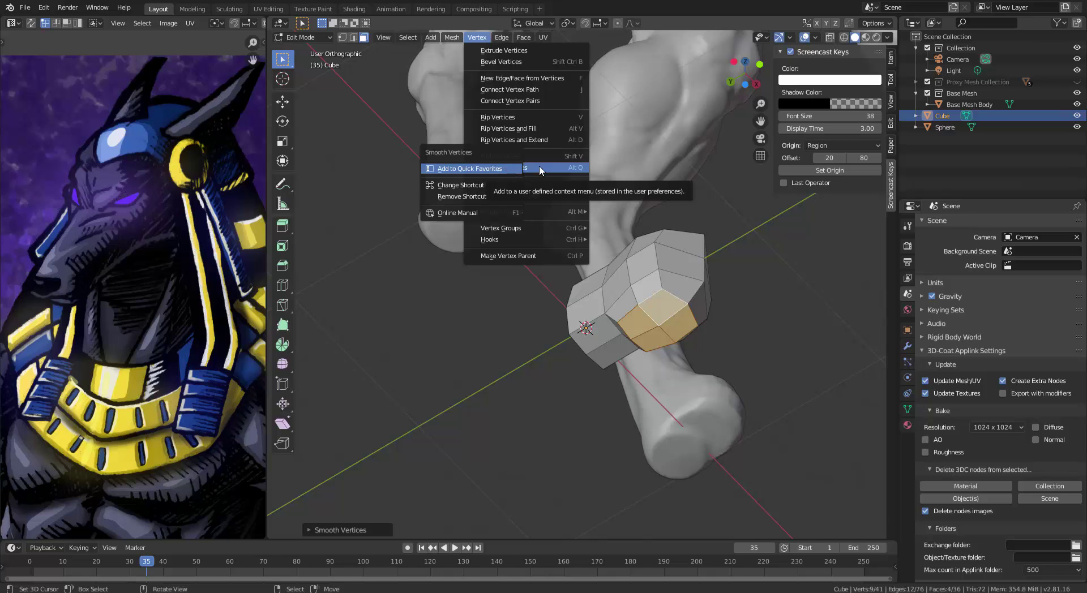
# Scale the pad's bottom faces up to about 1.15 and shift them slightly along Z
pyautogui.moveTo(639, 301); pyautogui.dragTo(665, 276, button='middle')
pyautogui.press('s')
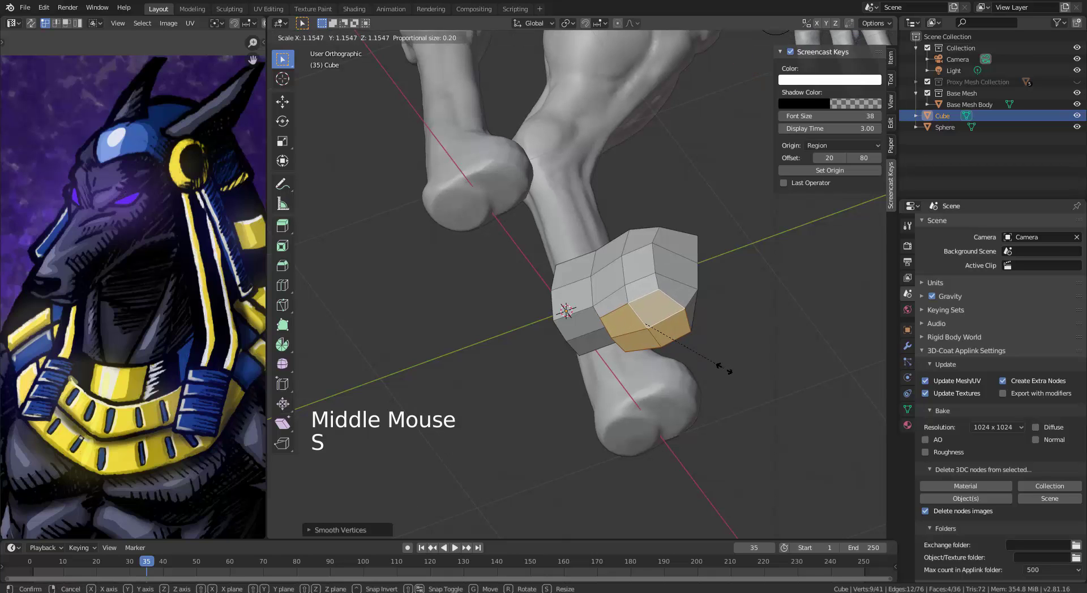
pyautogui.click(724, 369)
pyautogui.moveTo(724, 368); pyautogui.dragTo(626, 397, button='middle')
pyautogui.press('g')
pyautogui.press('z')
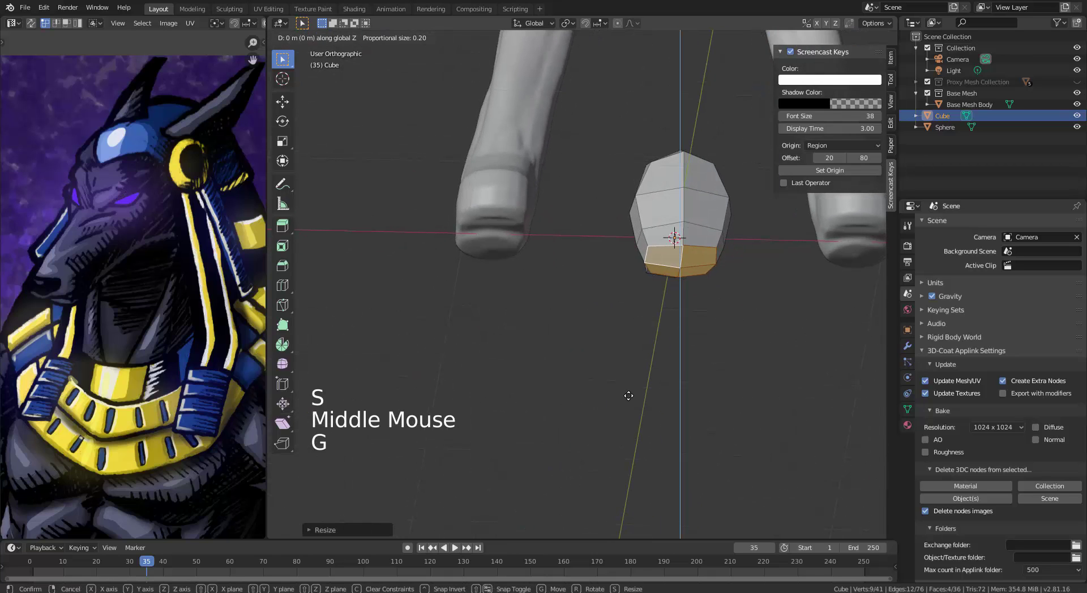
pyautogui.click(632, 392)
# Add a loop cut around the pad's sides close to the toe body and shrink it to about 0.93
pyautogui.hotkey('ctrl', 'r')
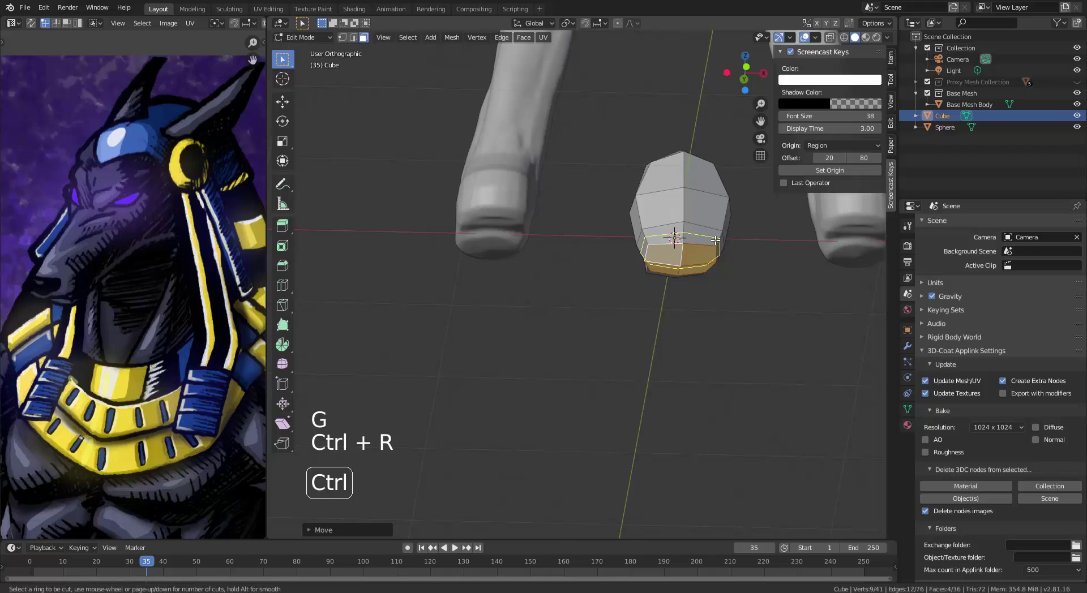
pyautogui.click(715, 242)
pyautogui.click(716, 236)
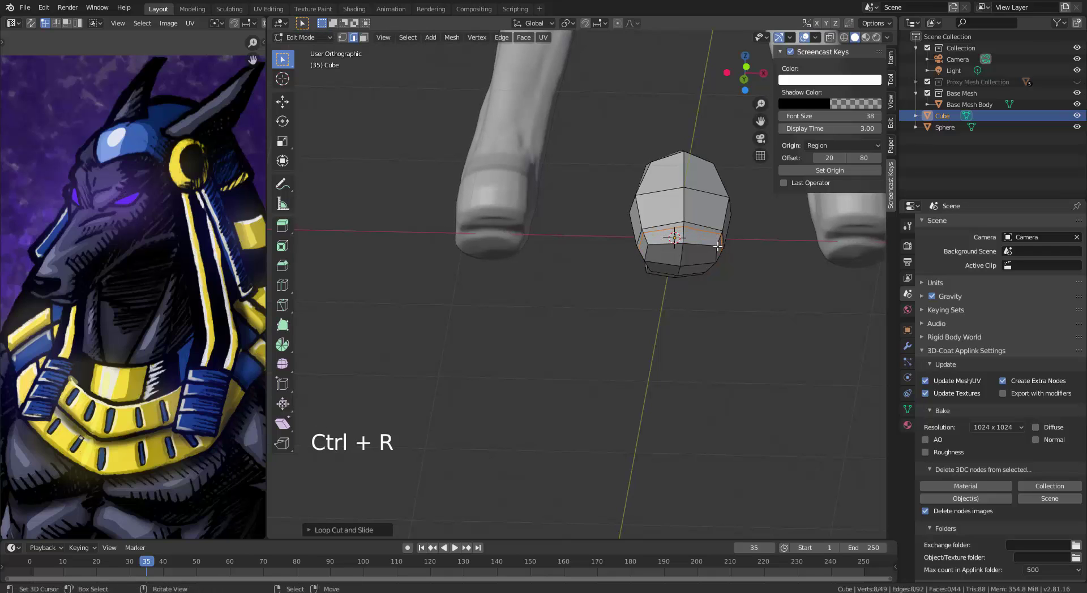
pyautogui.press('s')
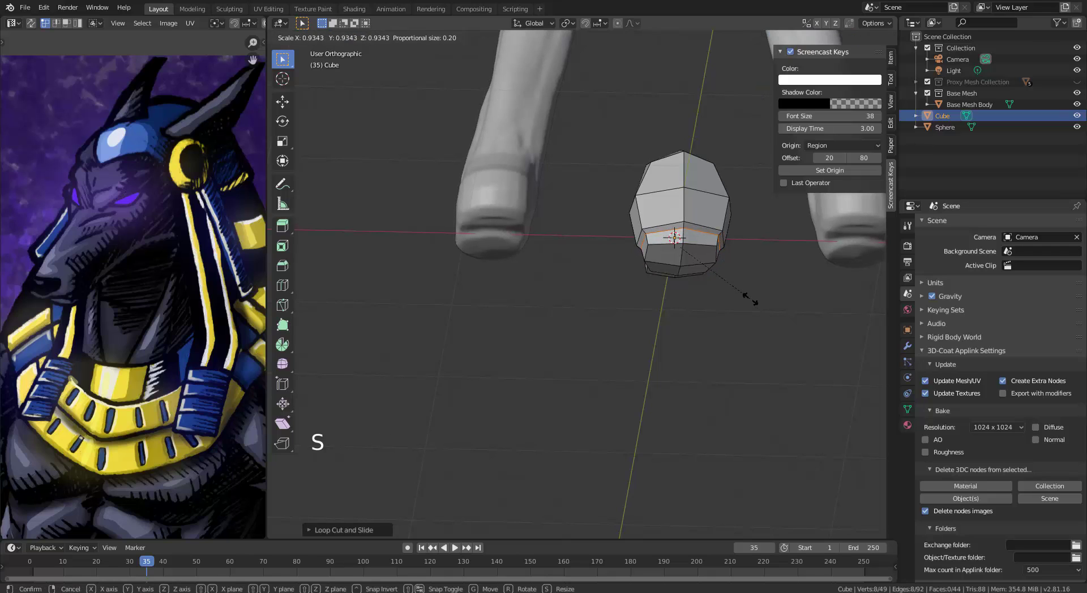
pyautogui.click(751, 301)
# Add a second loop cut around the pad below the first one and enlarge it to about 1.07
pyautogui.hotkey('ctrl', 'r')
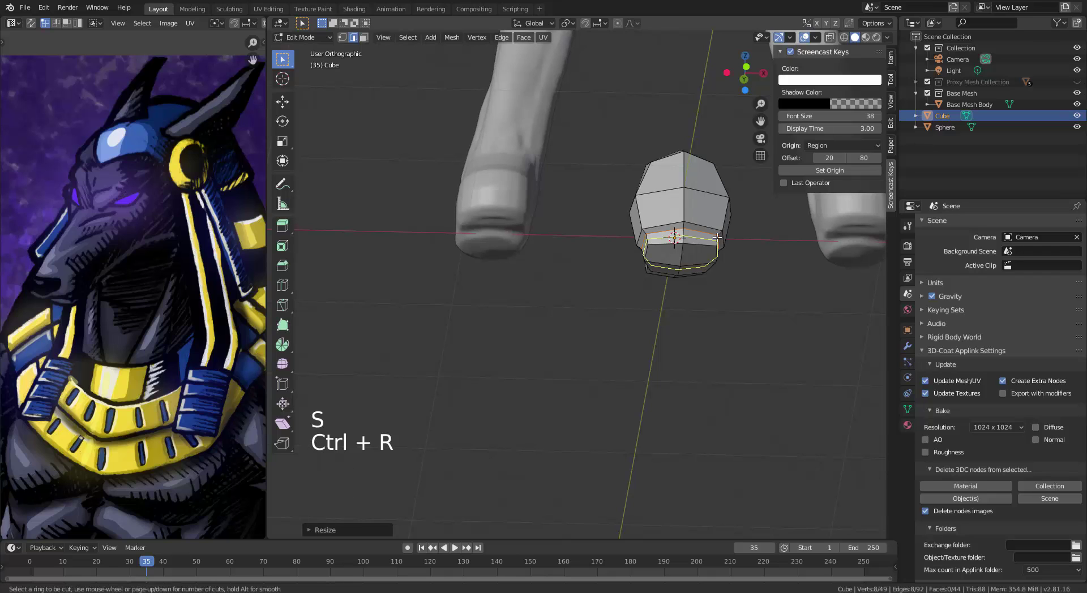
pyautogui.click(716, 237)
pyautogui.press('s')
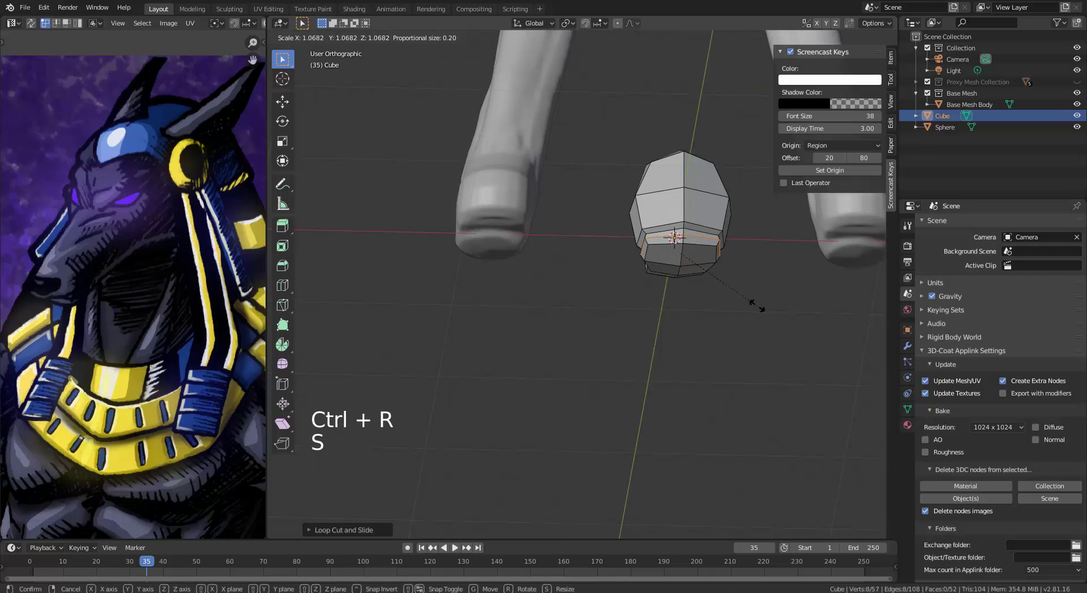
pyautogui.click(757, 305)
pyautogui.press('Tab')
pyautogui.moveTo(657, 300); pyautogui.dragTo(587, 361, button='middle')
# Select the pad's three side face loops and four bottom faces, and smooth their vertices twice
pyautogui.press('Tab')
pyautogui.click(609, 325)
pyautogui.scroll(3, 587, 362)
pyautogui.press('3')
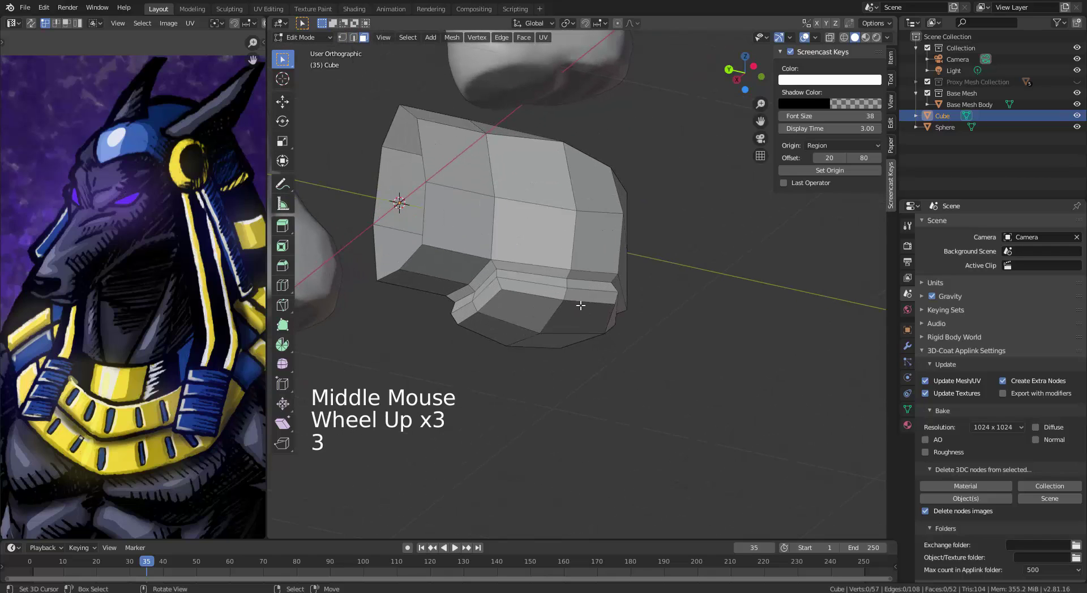
pyautogui.keyDown('alt'); pyautogui.rightClick(567, 297); pyautogui.keyUp('alt')
pyautogui.keyDown('alt'); pyautogui.keyDown('shift'); pyautogui.rightClick(570, 283); pyautogui.keyUp('shift'); pyautogui.keyUp('alt')
pyautogui.hotkey('ctrl', 'z')
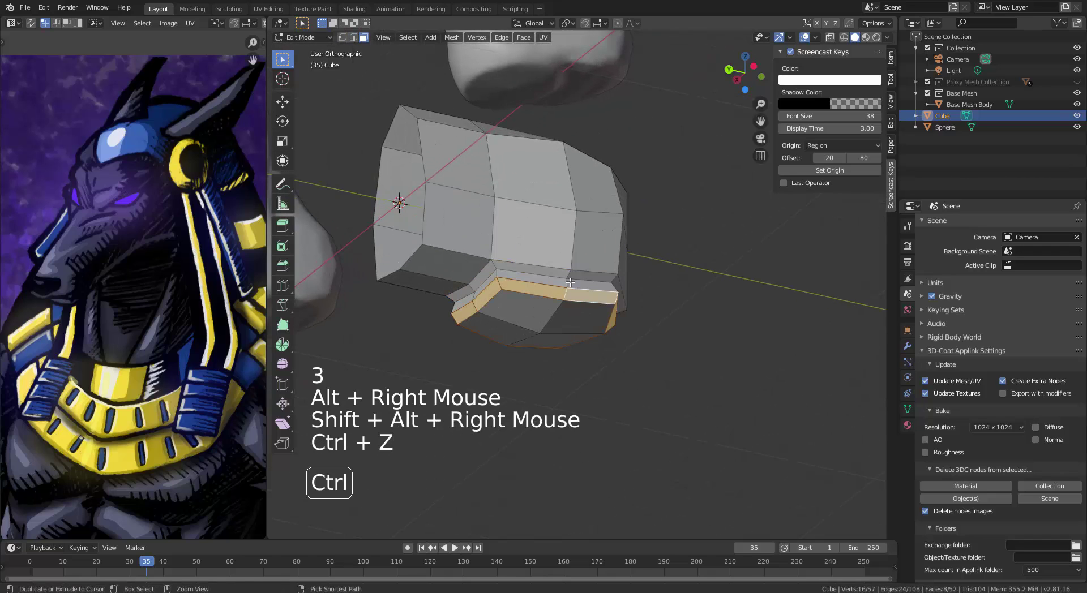
pyautogui.keyDown('alt'); pyautogui.keyDown('shift'); pyautogui.rightClick(570, 283); pyautogui.keyUp('shift'); pyautogui.keyUp('alt')
pyautogui.keyDown('alt'); pyautogui.keyDown('shift'); pyautogui.rightClick(568, 281); pyautogui.keyUp('shift'); pyautogui.keyUp('alt')
pyautogui.keyDown('shift'); pyautogui.rightClick(567, 319); pyautogui.keyUp('shift')
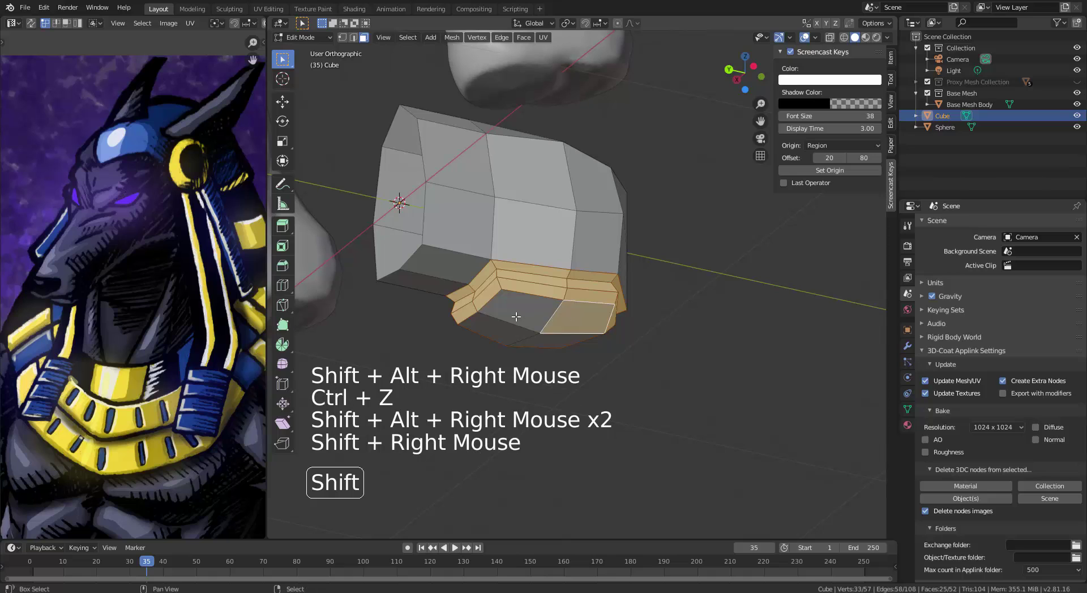
pyautogui.keyDown('shift'); pyautogui.rightClick(517, 314); pyautogui.keyUp('shift')
pyautogui.keyDown('shift'); pyautogui.rightClick(518, 327); pyautogui.keyUp('shift')
pyautogui.keyDown('shift'); pyautogui.rightClick(540, 341); pyautogui.keyUp('shift')
pyautogui.hotkey('alt', 'q')
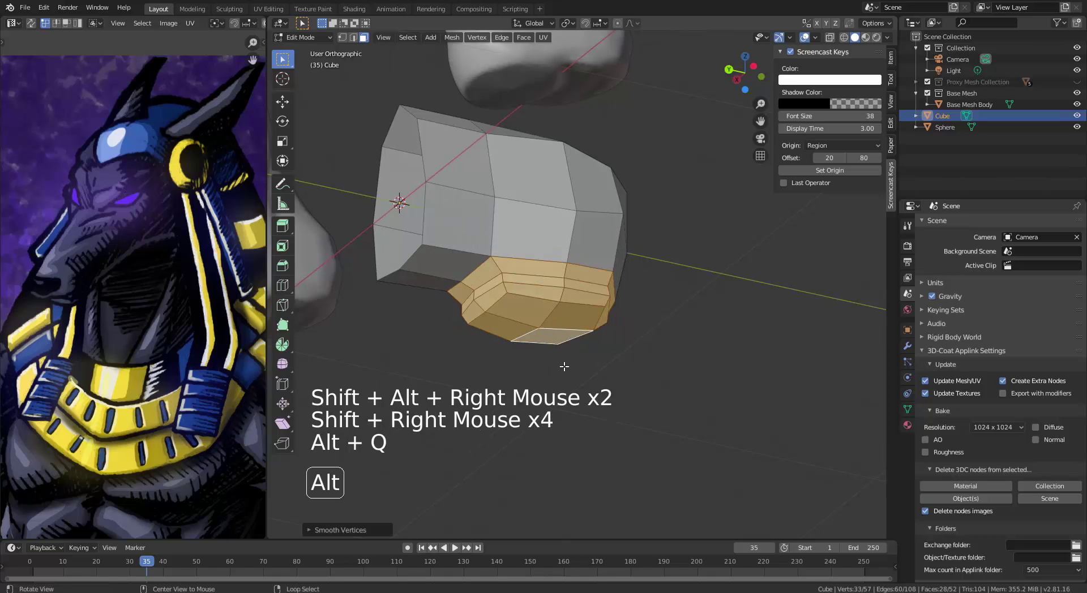
pyautogui.hotkey('alt', 'q')
# Scale the smoothed pad up to about 1.19, and check the toe's shape in Object Mode
pyautogui.moveTo(577, 355); pyautogui.dragTo(599, 338, button='middle')
pyautogui.press('s')
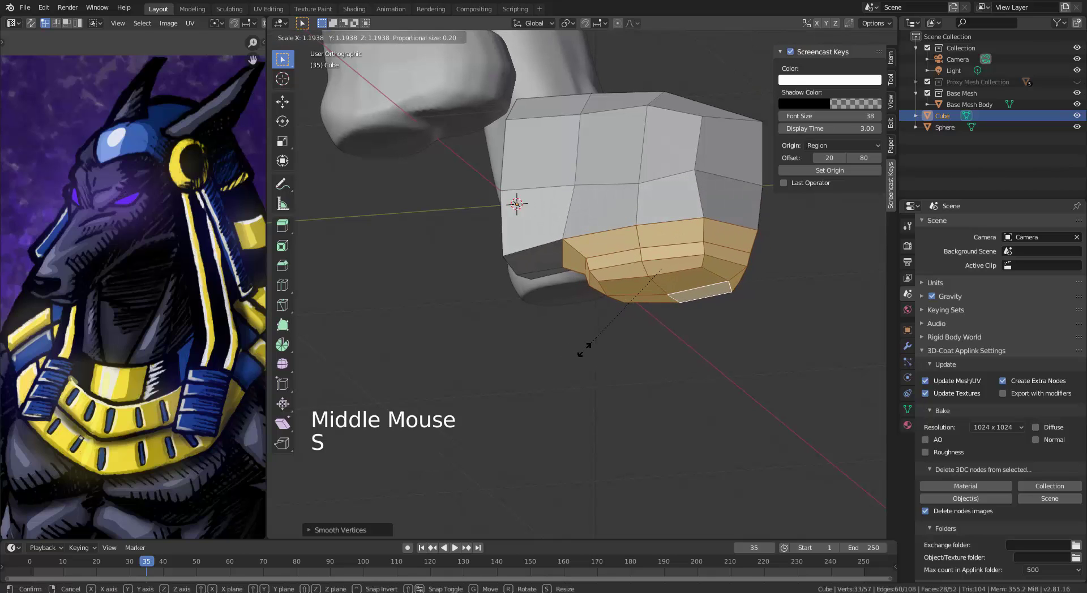
pyautogui.press('Tab')
pyautogui.scroll(-4, 612, 306)
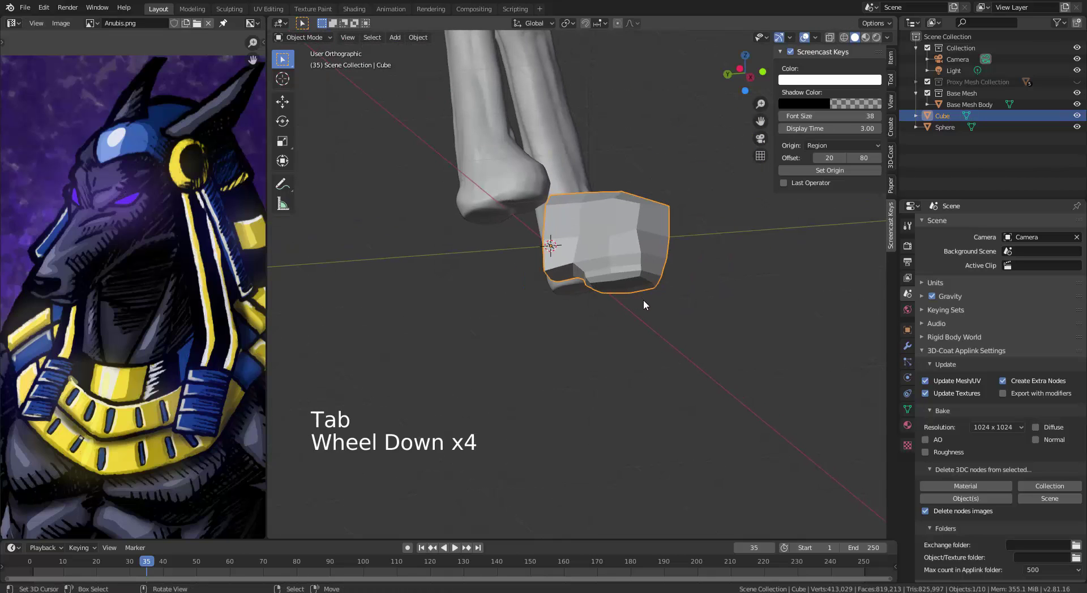
pyautogui.press('z')
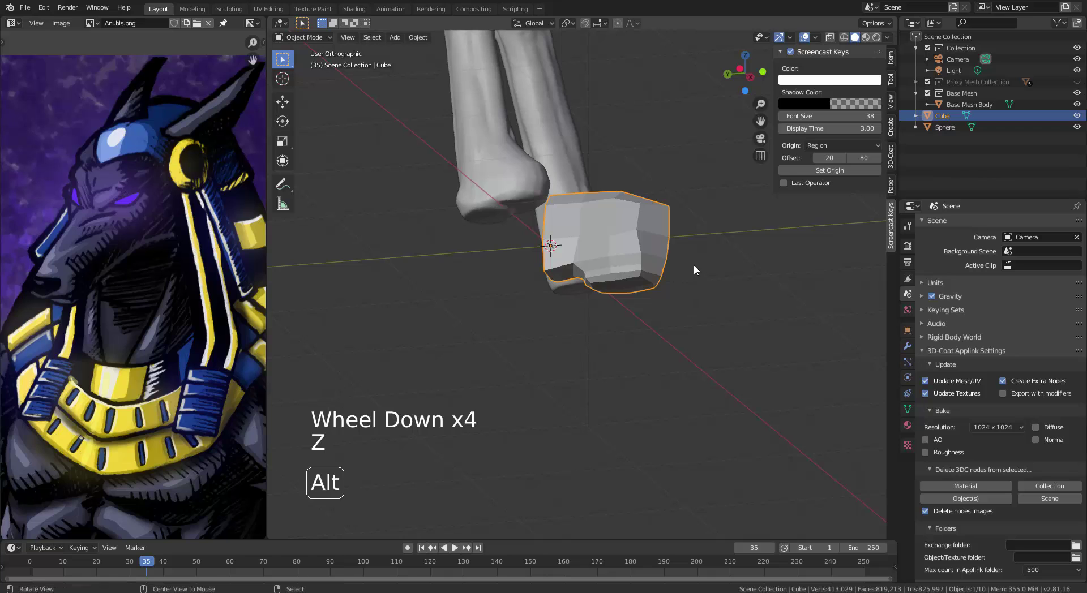
pyautogui.moveTo(694, 264)
pyautogui.keyDown('alt'); pyautogui.mouseDown(button='middle')
pyautogui.moveTo(530, 268)
pyautogui.moveTo(543, 286)
pyautogui.moveTo(466, 279)
pyautogui.moveTo(589, 290)
pyautogui.mouseUp(button='middle'); pyautogui.keyUp('alt')
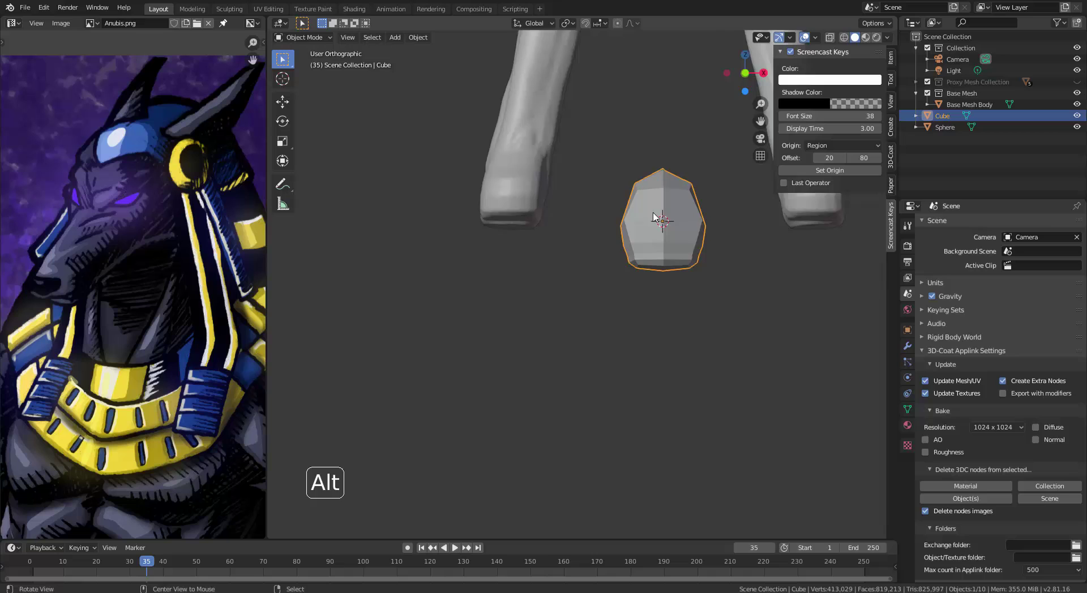
pyautogui.keyDown('alt'); pyautogui.moveTo(655, 244); pyautogui.dragTo(711, 270, button='middle'); pyautogui.keyUp('alt')
pyautogui.scroll(1, 710, 269)
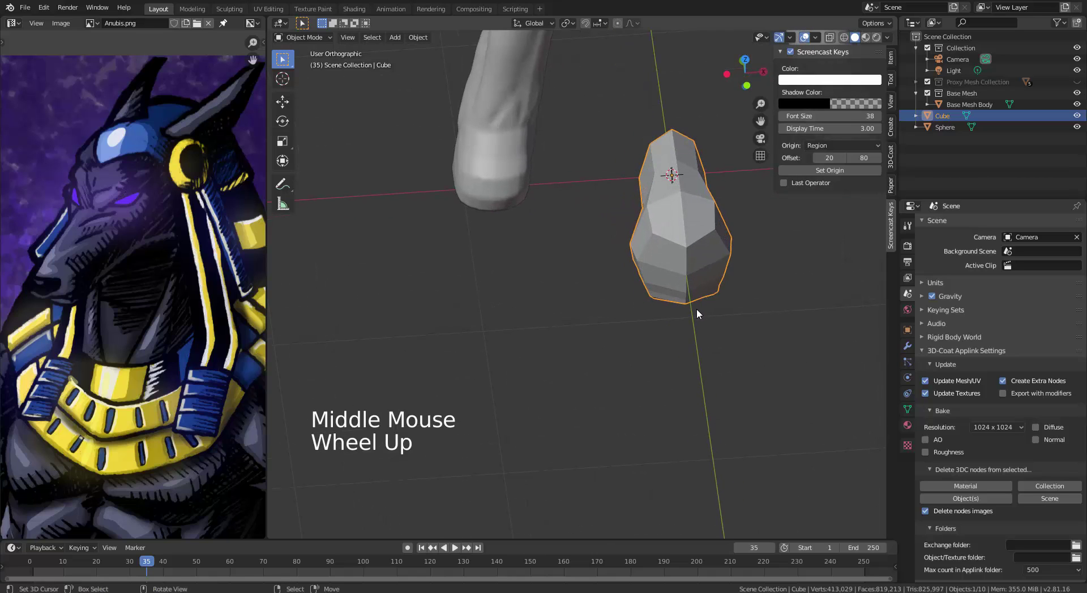
# Select the four faces at the toe's front tip in Edit Mode and inset them as one region
pyautogui.press('Tab')
pyautogui.rightClick(705, 249)
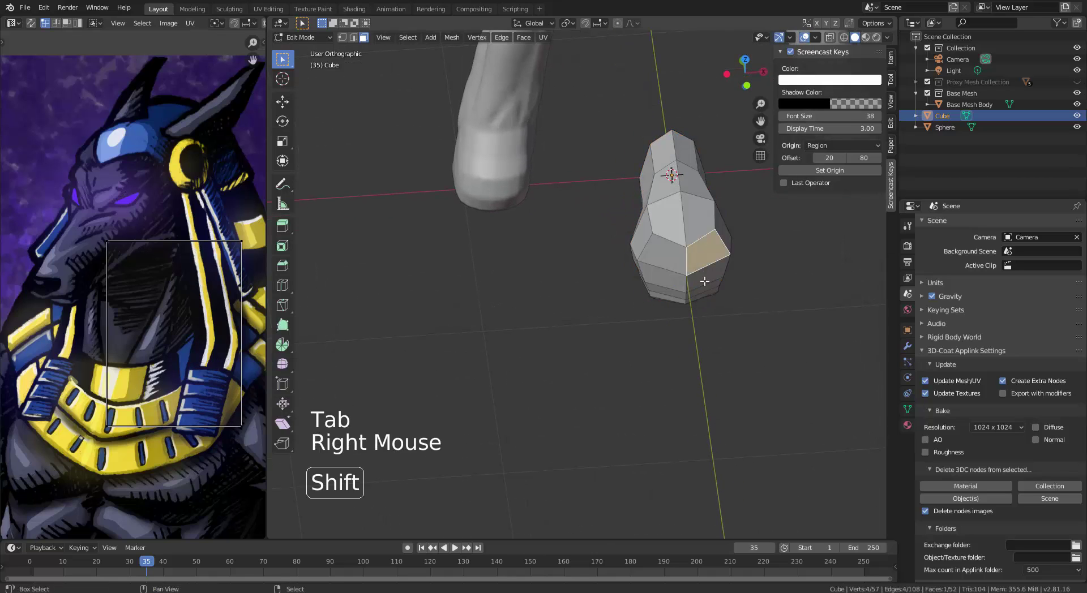
pyautogui.keyDown('shift'); pyautogui.rightClick(705, 274); pyautogui.keyUp('shift')
pyautogui.keyDown('shift'); pyautogui.rightClick(675, 281); pyautogui.keyUp('shift')
pyautogui.keyDown('shift'); pyautogui.rightClick(658, 257); pyautogui.keyUp('shift')
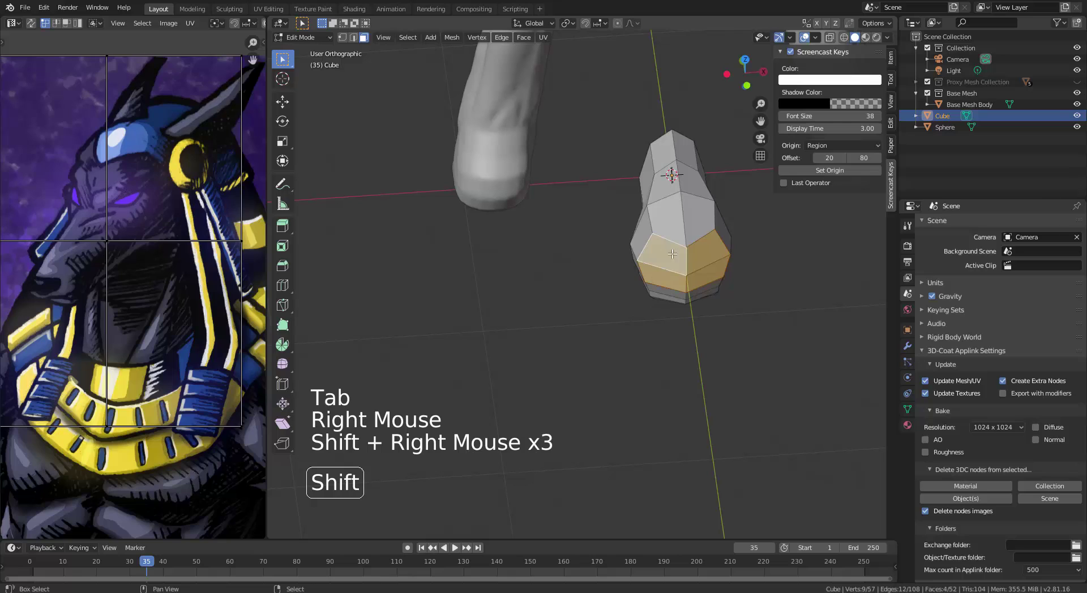
pyautogui.press('i')
pyautogui.click(733, 326)
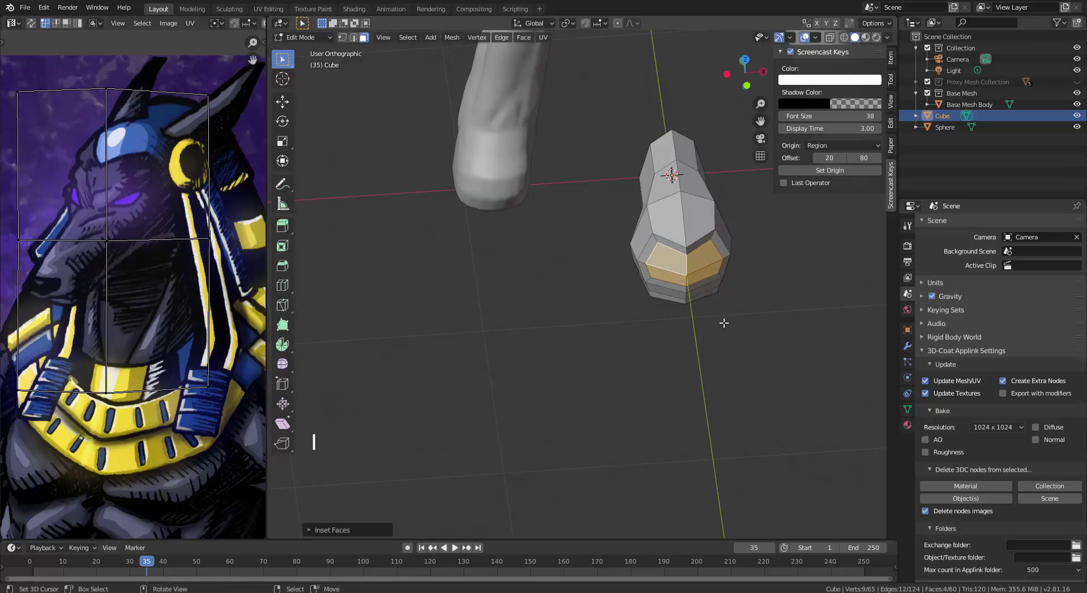
# Scale the inset faces at the toe's front along X to about 0.43 to narrow the claw base
pyautogui.moveTo(725, 337)
pyautogui.mouseDown(button='middle')
pyautogui.moveTo(704, 311)
pyautogui.moveTo(728, 323)
pyautogui.mouseUp(button='middle')
pyautogui.press('s')
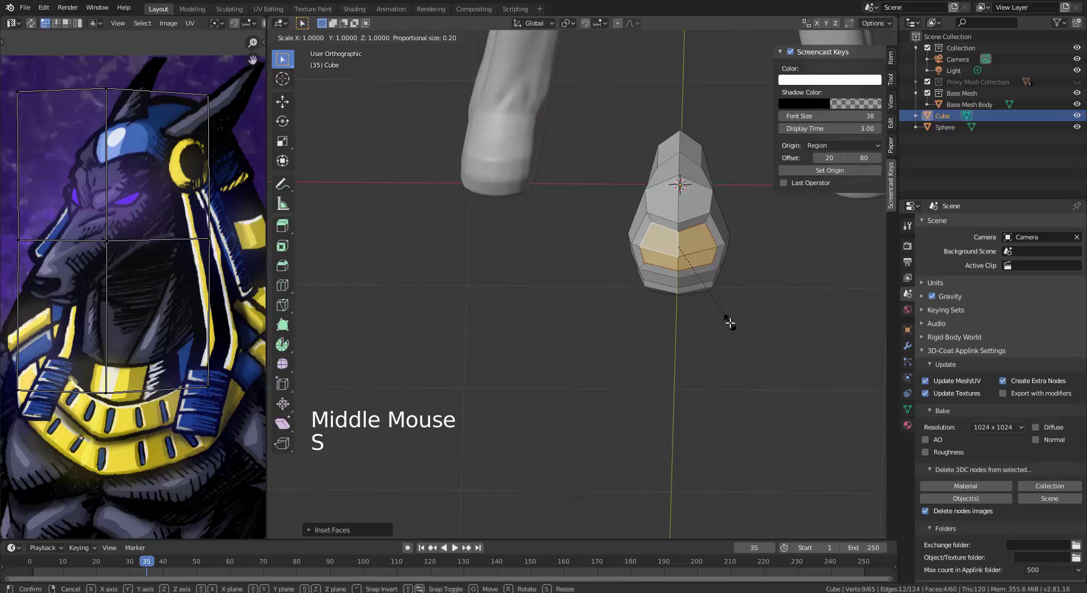
pyautogui.press('x')
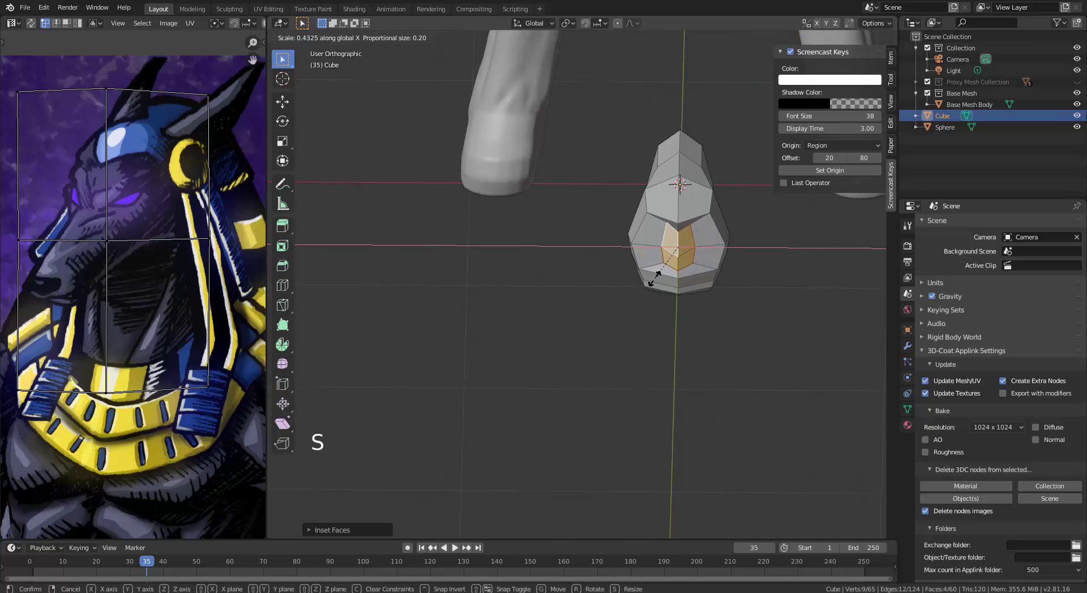
pyautogui.click(657, 274)
# Move the narrowed claw-base faces forward along Y by about 0.03 m and flatten them along Y
pyautogui.moveTo(718, 308); pyautogui.dragTo(629, 305, button='middle')
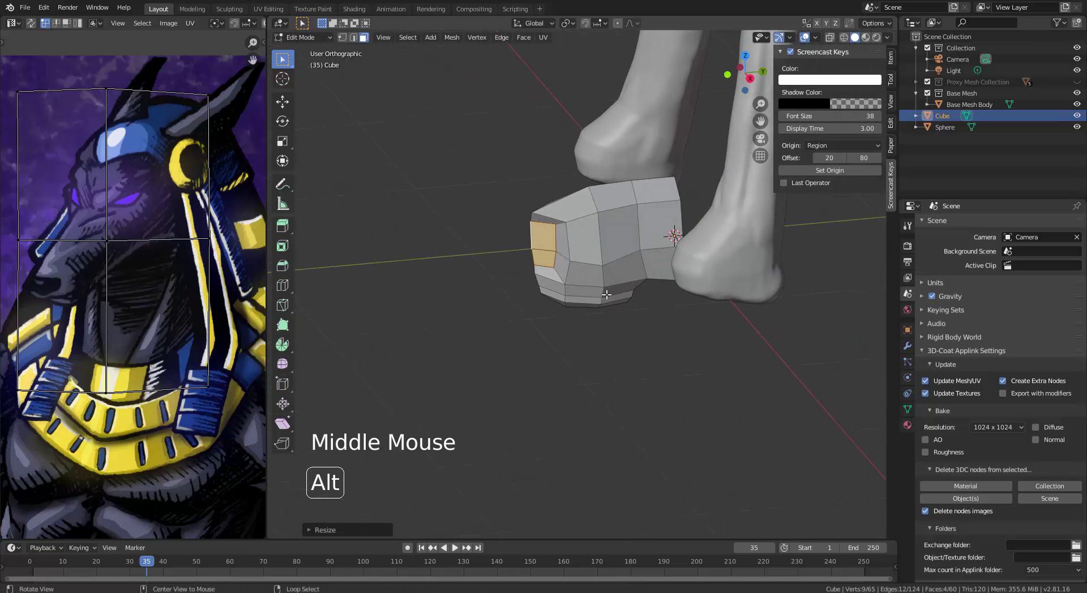
pyautogui.press('g')
pyautogui.press('y')
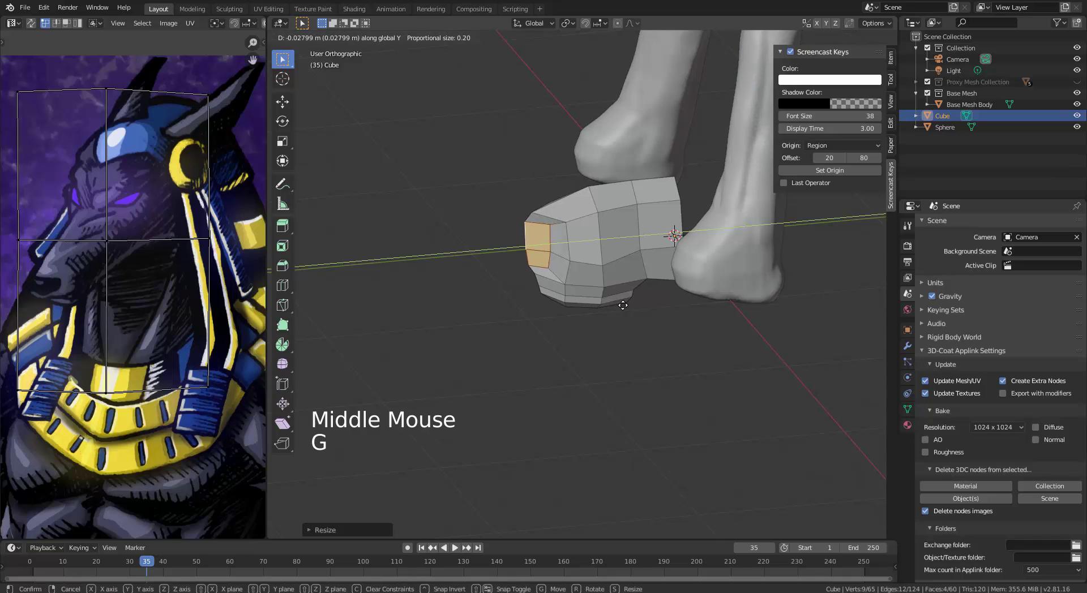
pyautogui.press('s')
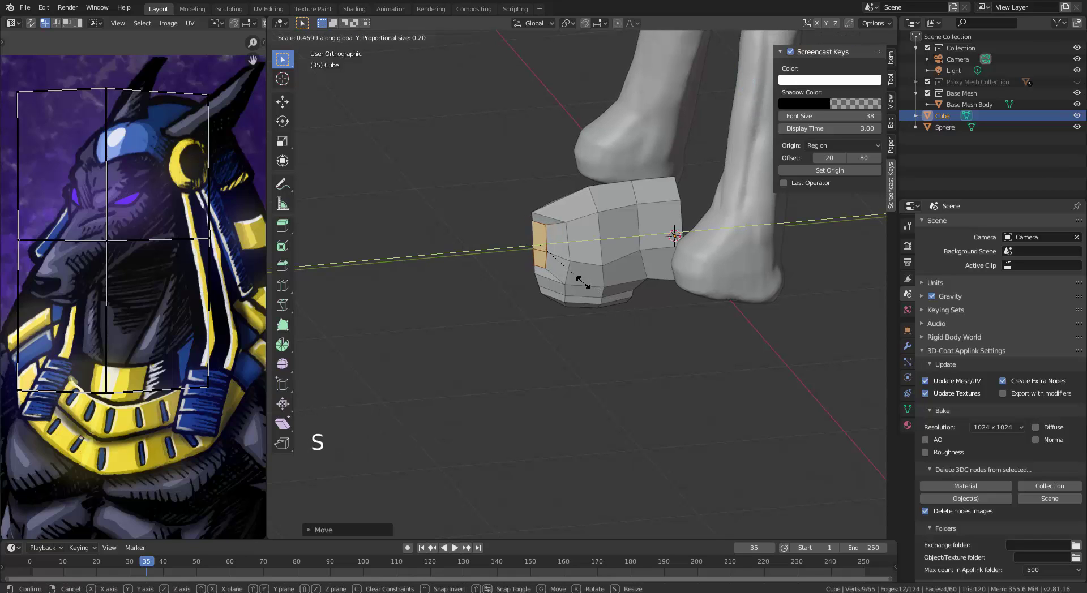
pyautogui.click(572, 277)
pyautogui.press('g')
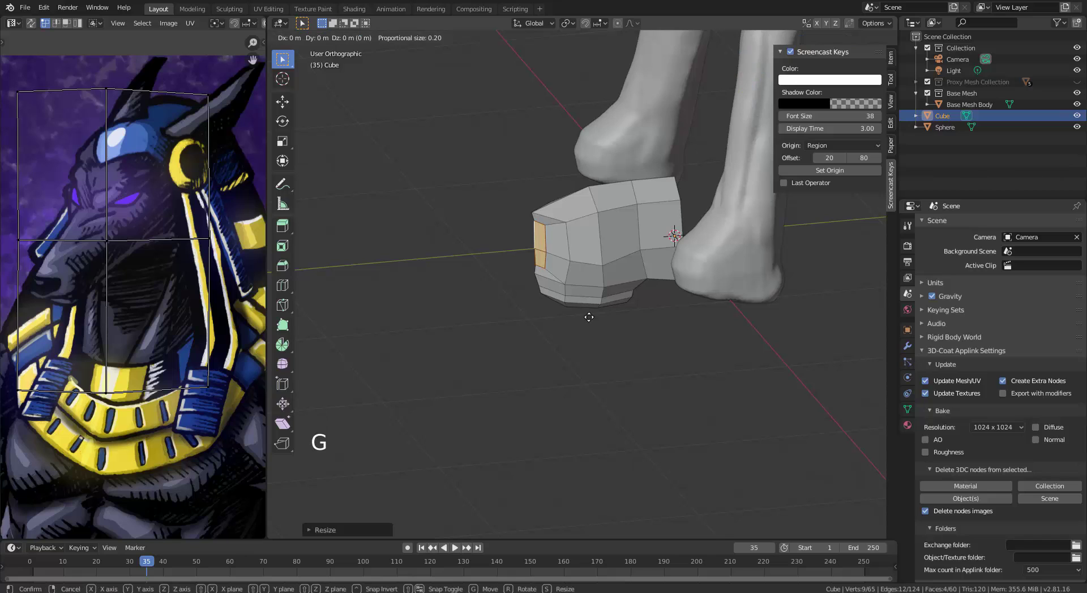
pyautogui.click(589, 317)
# Extrude the claw-base faces outward about 0.13 m and scale the end down to about 0.69
pyautogui.press('e')
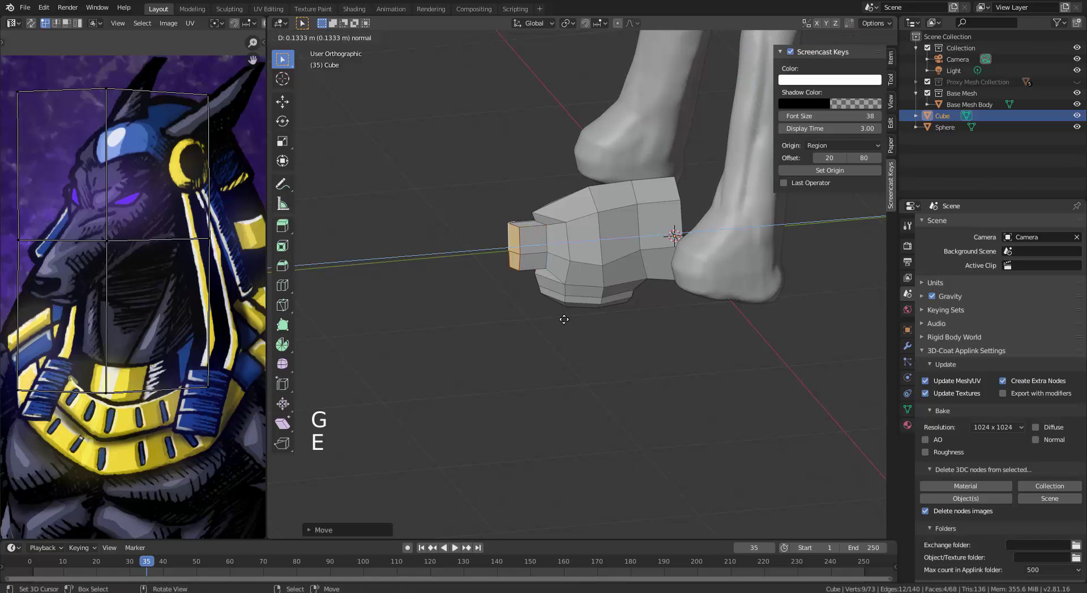
pyautogui.click(560, 320)
pyautogui.press('s')
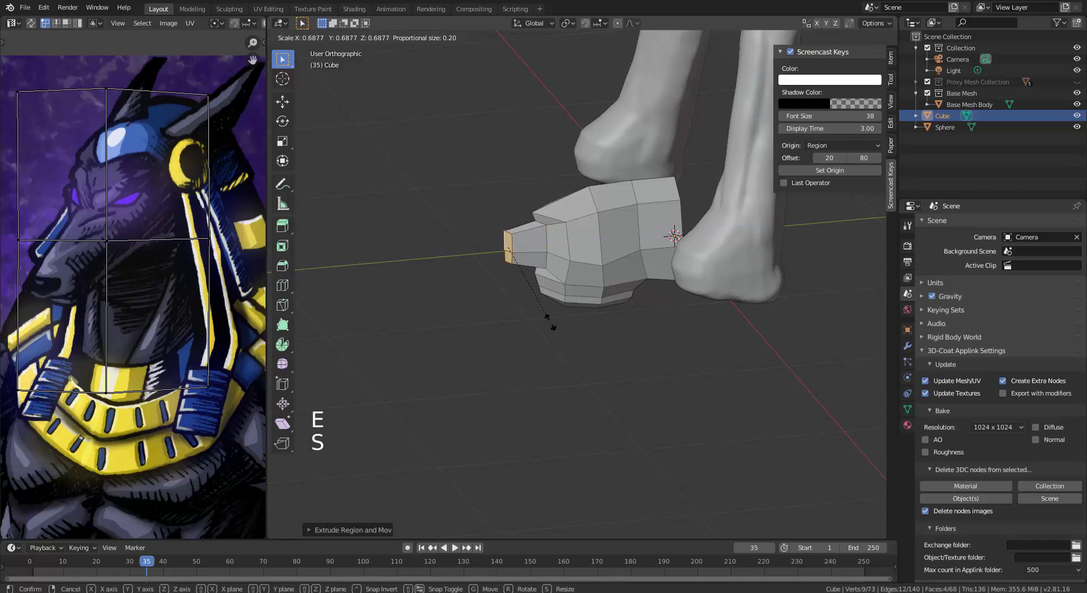
pyautogui.click(550, 321)
# In the right side view, extrude two more claw segments curving downward and shrink each end into a pointed tip
pyautogui.press('KP_3')
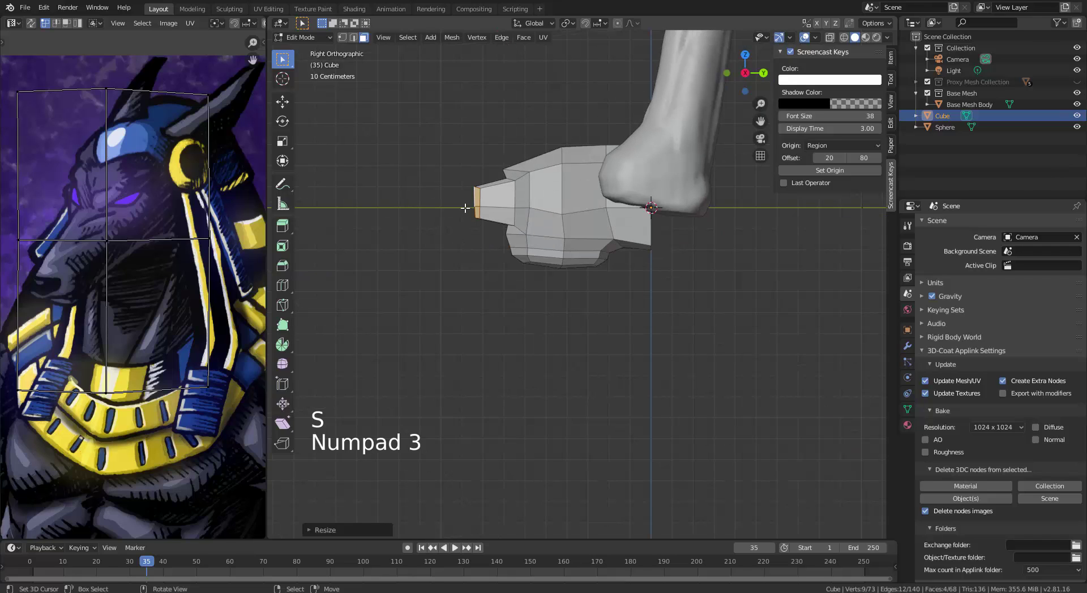
pyautogui.press('ctrl')
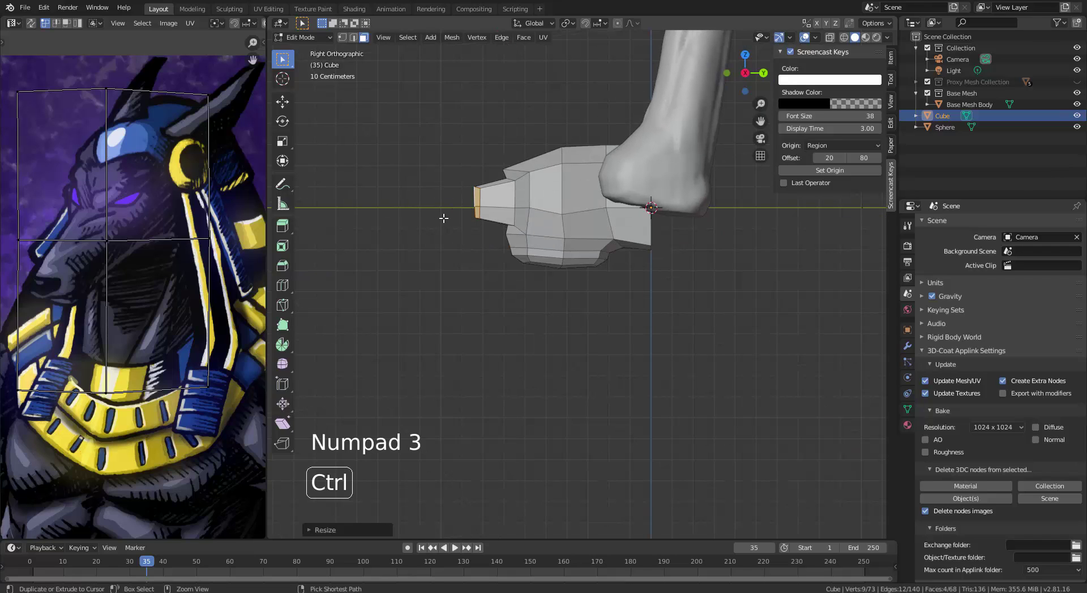
pyautogui.keyDown('ctrl'); pyautogui.click(444, 222); pyautogui.keyUp('ctrl')
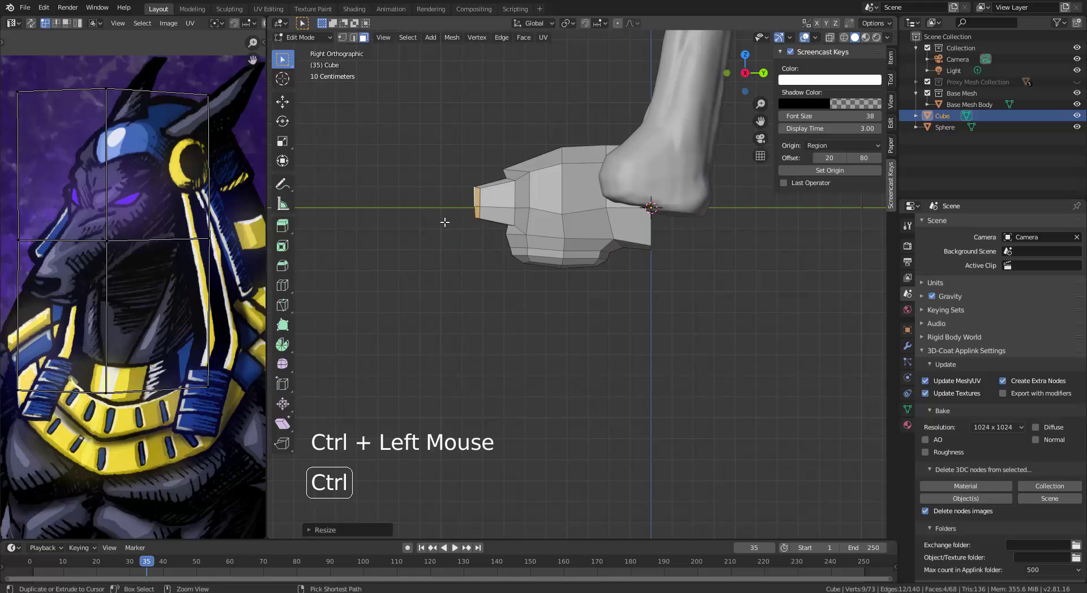
pyautogui.press('s')
pyautogui.click(466, 253)
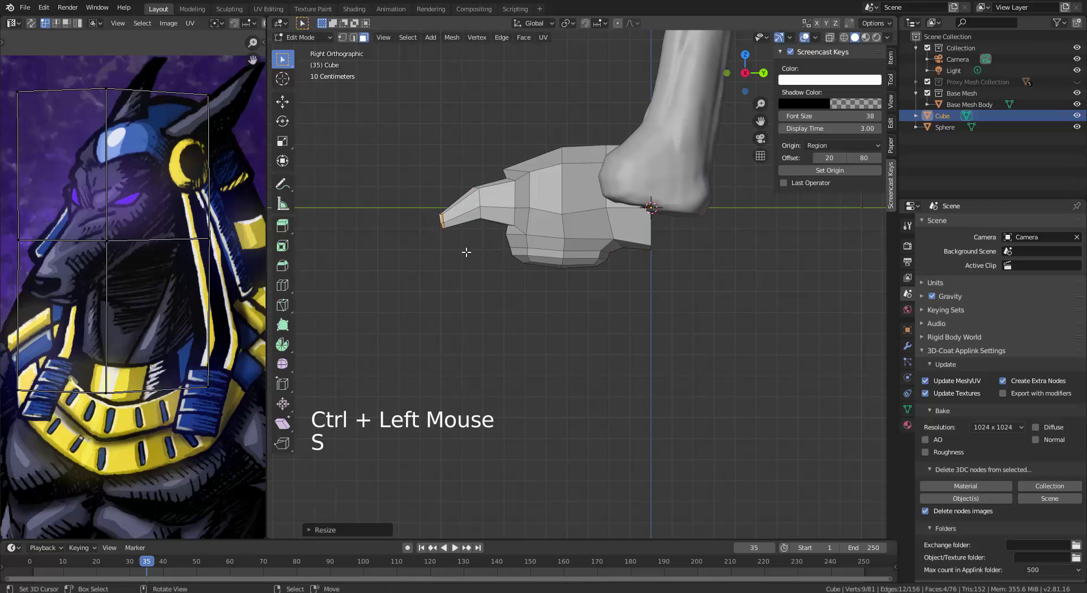
pyautogui.keyDown('ctrl'); pyautogui.click(430, 237); pyautogui.keyUp('ctrl')
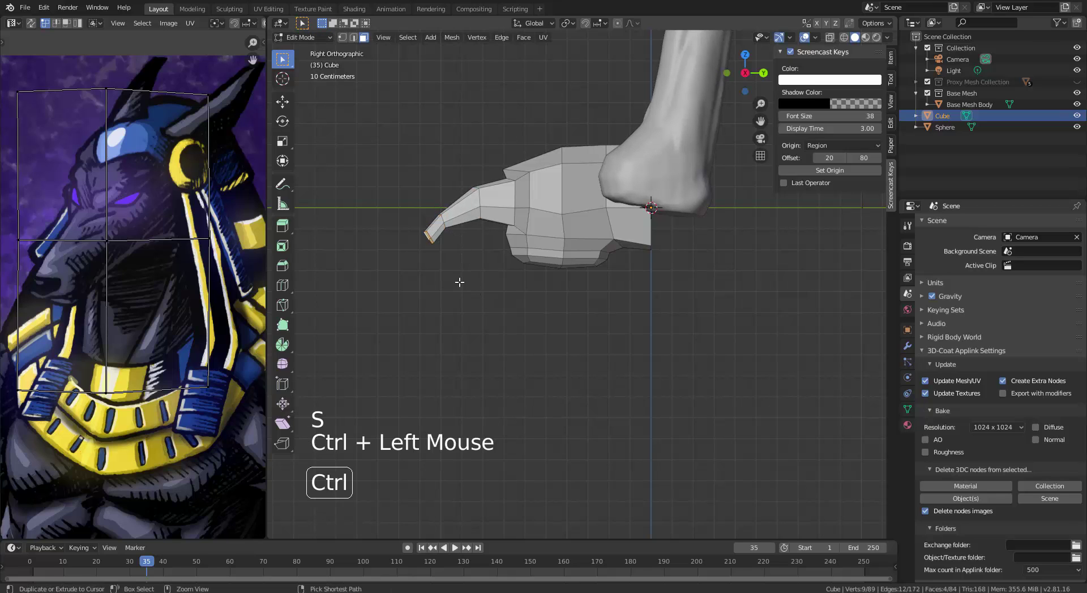
pyautogui.press('s')
pyautogui.click(448, 260)
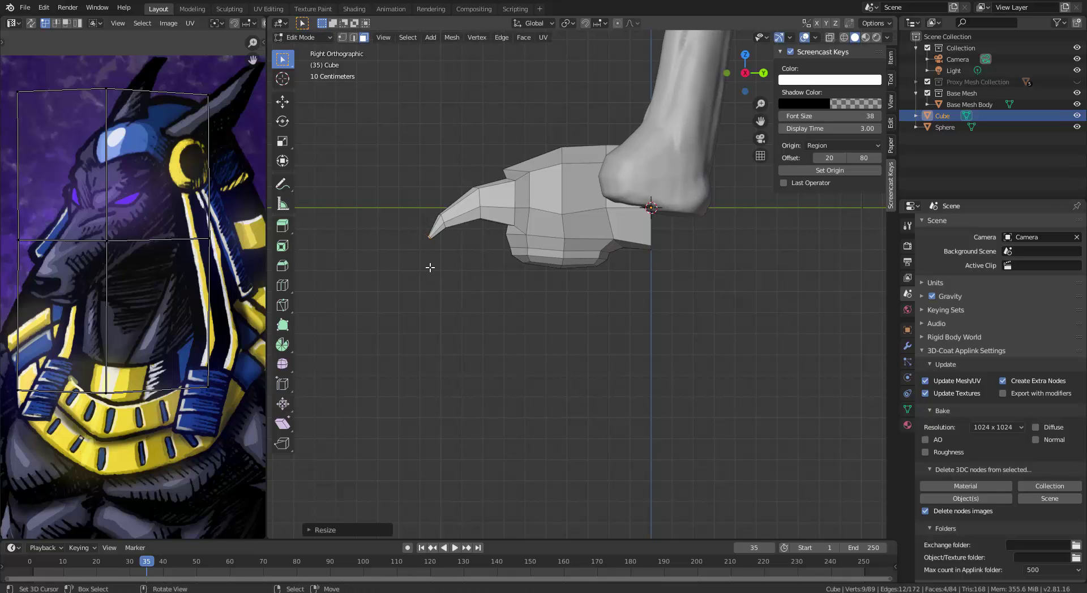
# Add a loop cut to the ring of faces surrounding the claw's base
pyautogui.moveTo(439, 287); pyautogui.dragTo(548, 327, button='middle')
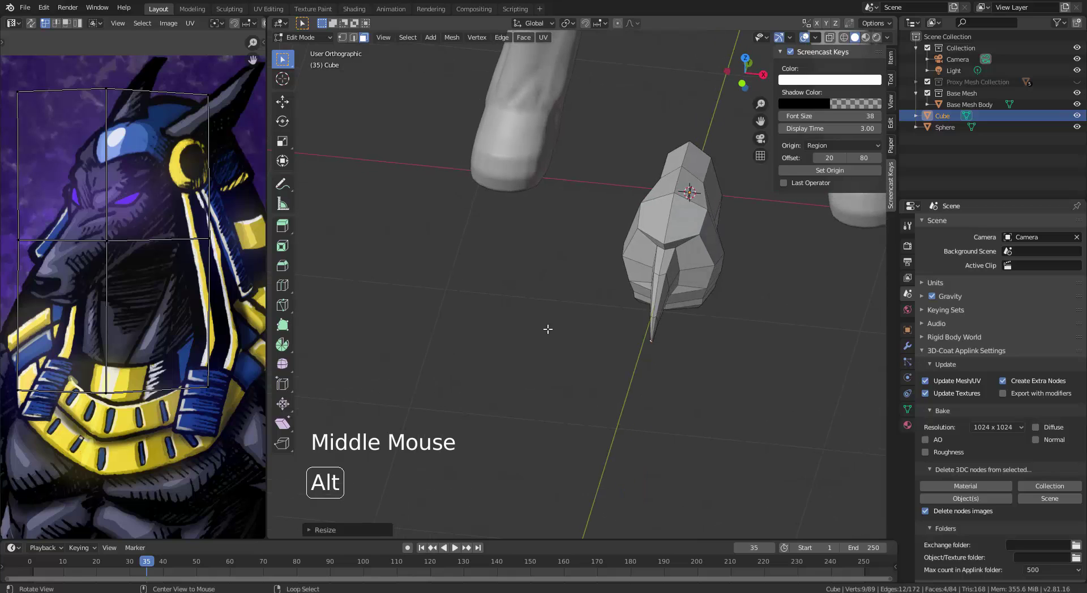
pyautogui.scroll(3, 594, 338)
pyautogui.keyDown('shift'); pyautogui.moveTo(634, 303); pyautogui.dragTo(604, 356, button='middle'); pyautogui.keyUp('shift')
pyautogui.hotkey('ctrl', 'r')
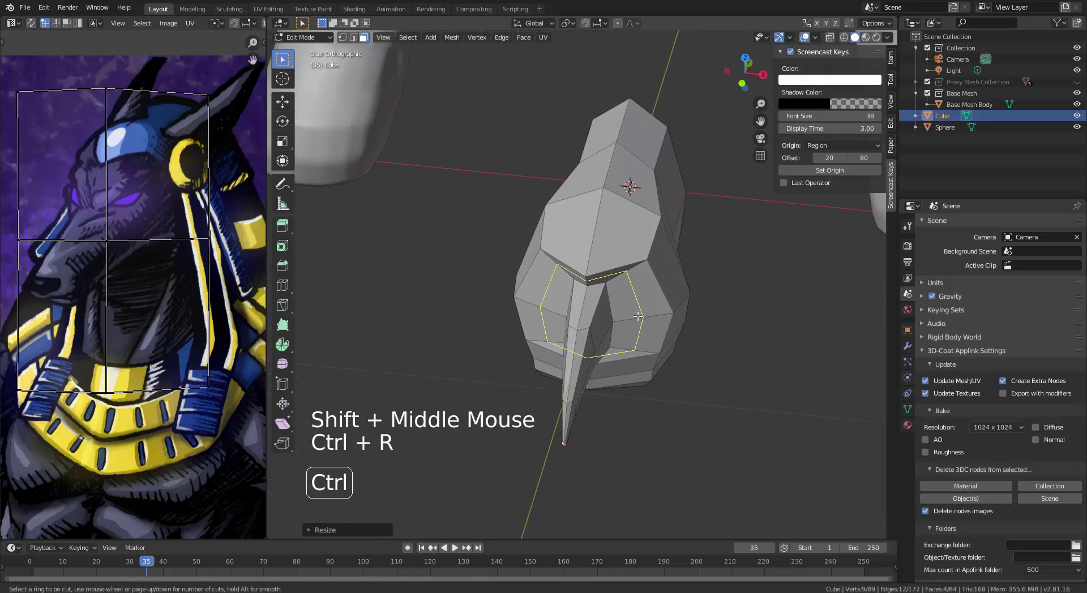
pyautogui.click(634, 346)
pyautogui.click(634, 361)
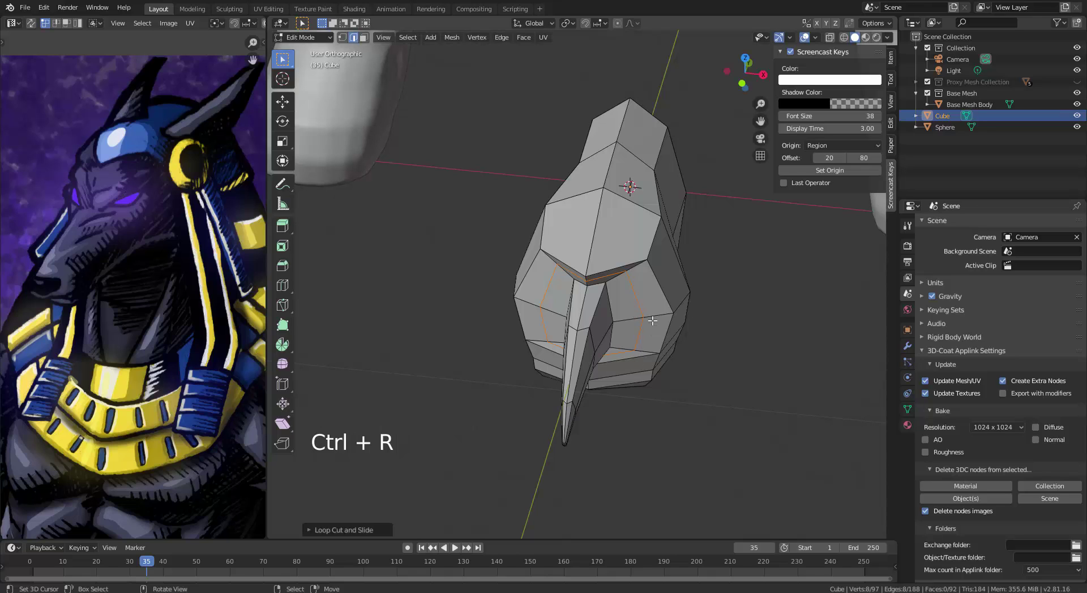
# Select the two edges above the claw base and slide them along the surface to widen the rim
pyautogui.rightClick(601, 260)
pyautogui.keyDown('shift'); pyautogui.rightClick(610, 264); pyautogui.keyUp('shift')
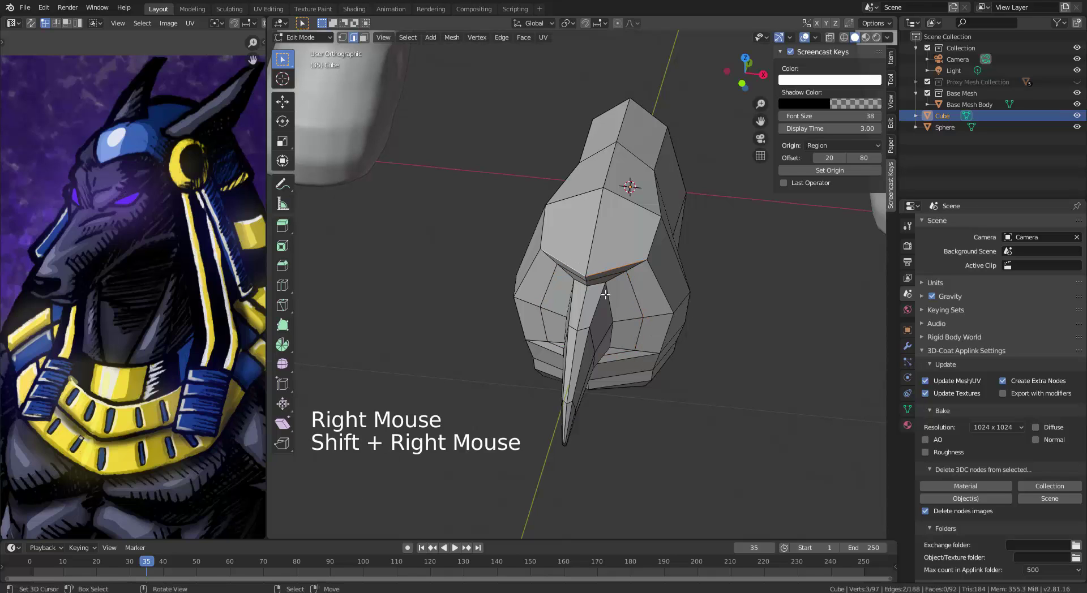
pyautogui.press('g')
pyautogui.press('g')
pyautogui.click(606, 292)
# Select the new edge loop around the claw base and fatten it outward by about 0.04
pyautogui.keyDown('alt'); pyautogui.rightClick(638, 298); pyautogui.keyUp('alt')
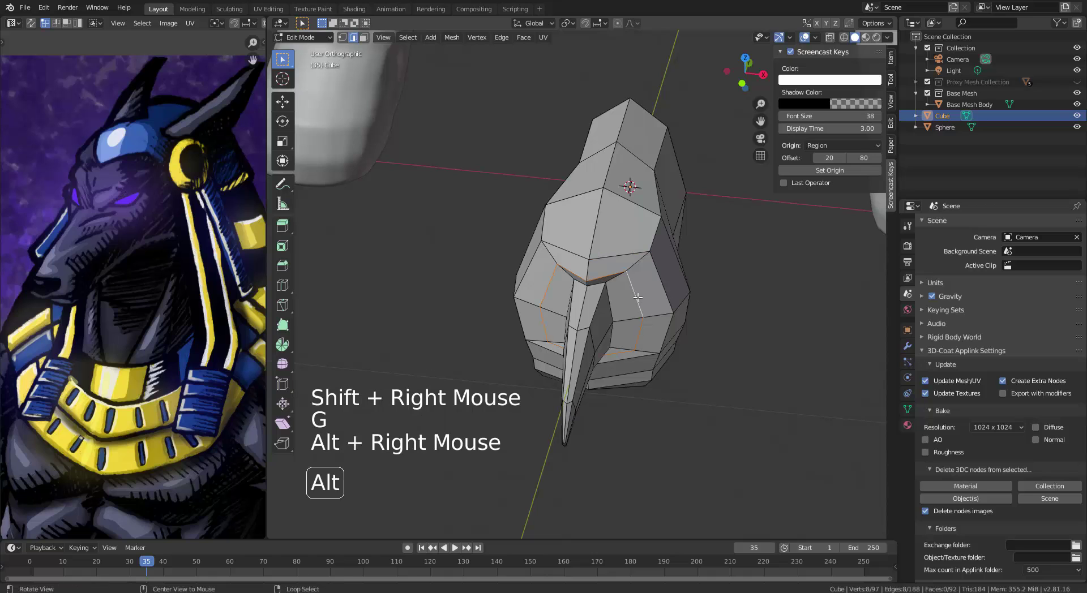
pyautogui.hotkey('alt', 's')
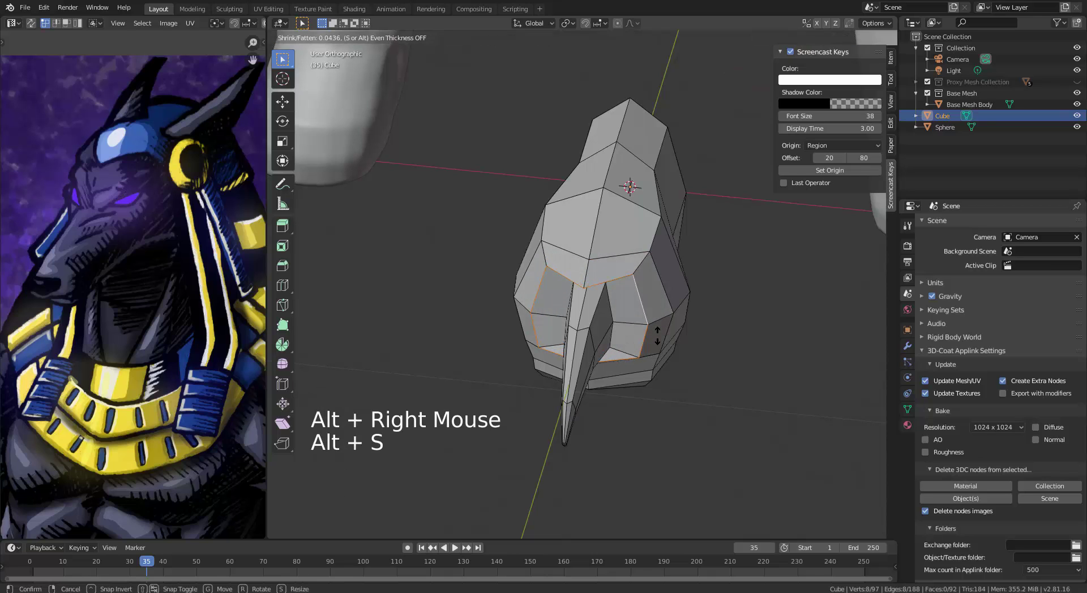
pyautogui.click(657, 335)
pyautogui.hotkey('alt', 'q')
# Resize the edge loop around the claw base and move it back along Y by about 0.008 m
pyautogui.moveTo(652, 352); pyautogui.dragTo(514, 295, button='middle')
pyautogui.press('s')
pyautogui.click(628, 336)
pyautogui.press('g')
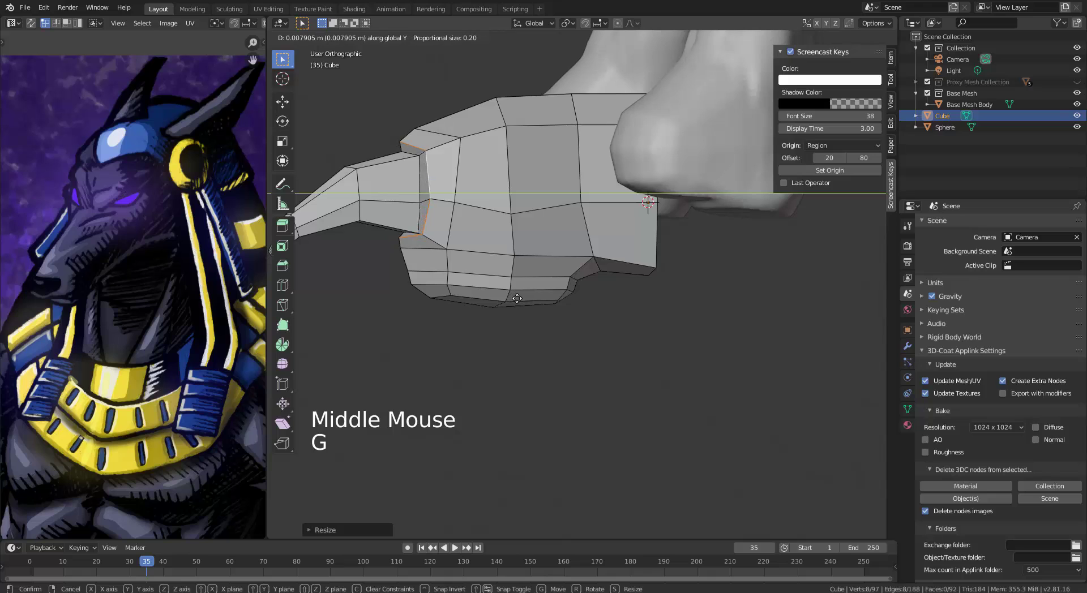
pyautogui.click(518, 298)
# Lower the front pad edge beneath the claw slightly, add its neighbouring edge to the selection, and move both farther down
pyautogui.rightClick(438, 258)
pyautogui.press('g')
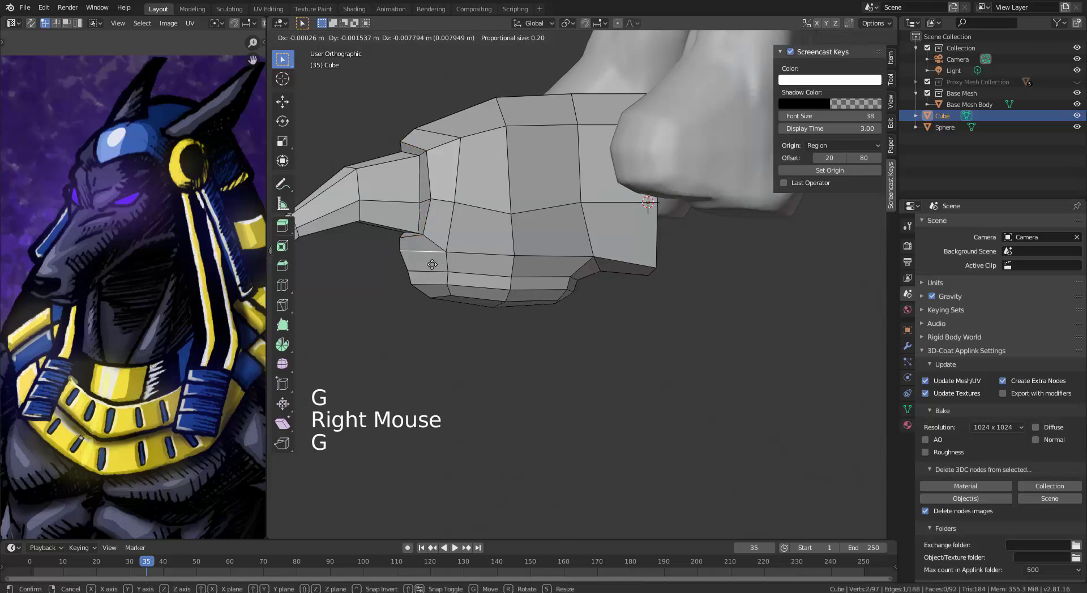
pyautogui.click(432, 269)
pyautogui.press('KP_3')
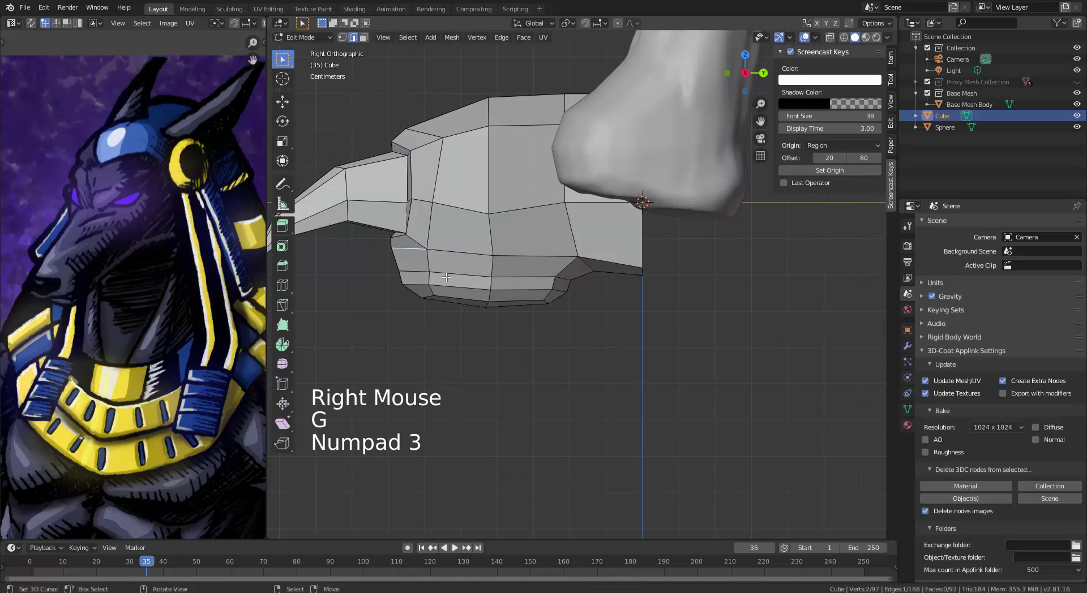
pyautogui.moveTo(381, 282); pyautogui.dragTo(515, 232, button='middle')
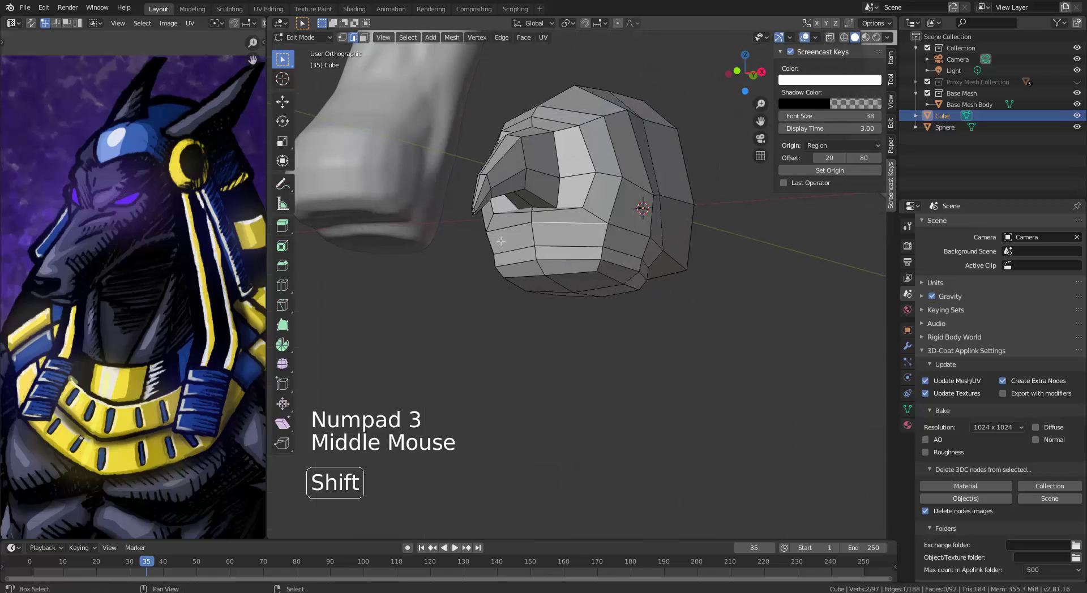
pyautogui.keyDown('shift'); pyautogui.rightClick(515, 233); pyautogui.keyUp('shift')
pyautogui.press('KP_3')
pyautogui.press('g')
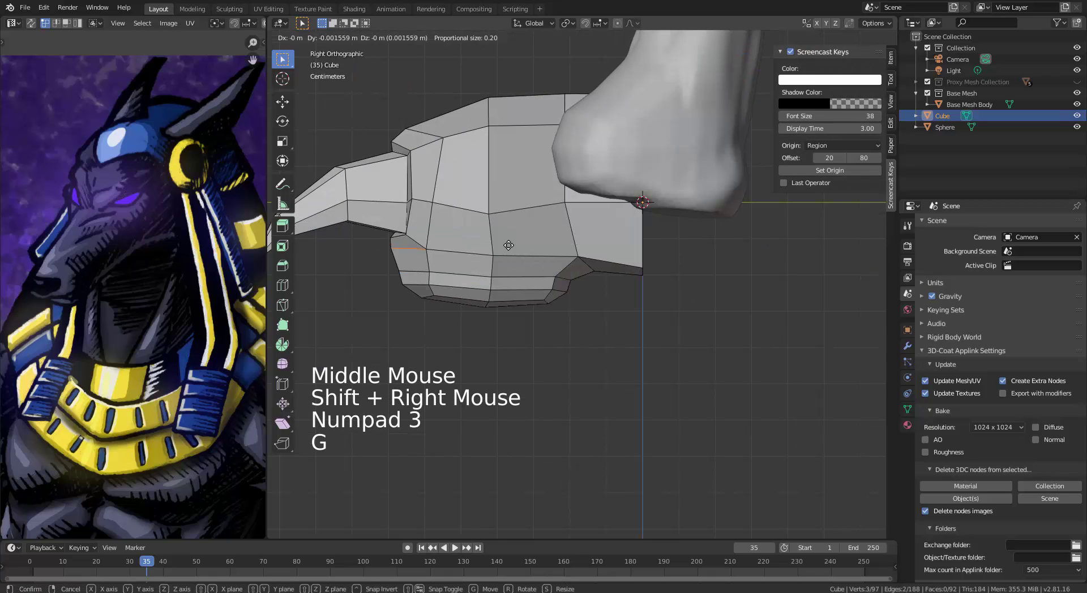
pyautogui.click(502, 260)
pyautogui.scroll(-4, 502, 261)
pyautogui.scroll(4, 502, 260)
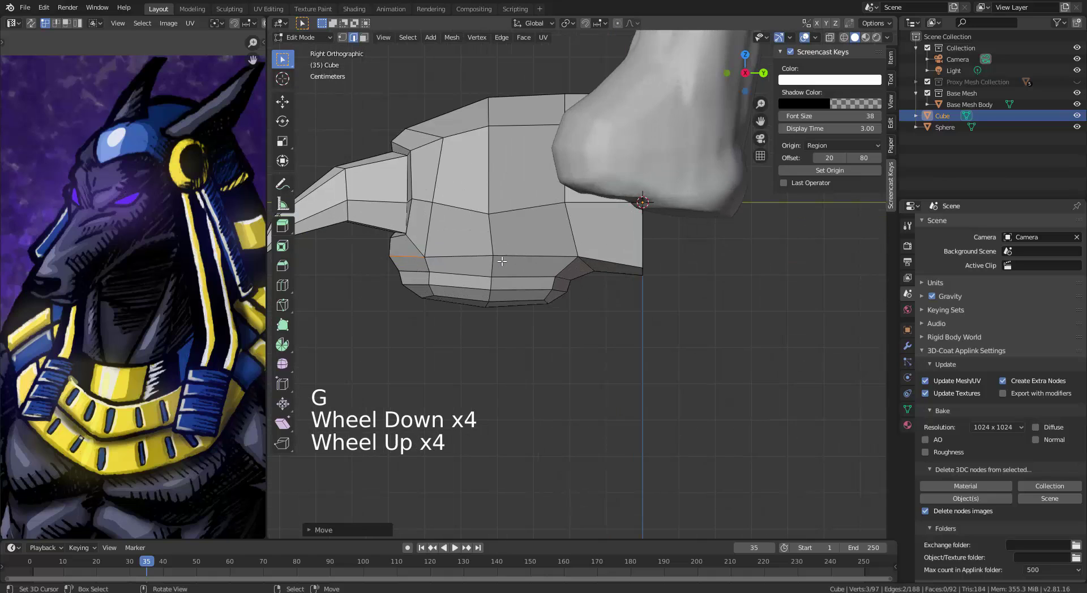
# Raise the edge on the toe's upper front by about 0.03 m, and adjust its rotation, position and scale to round the knuckle
pyautogui.press('shift')
pyautogui.rightClick(463, 127)
pyautogui.press('g')
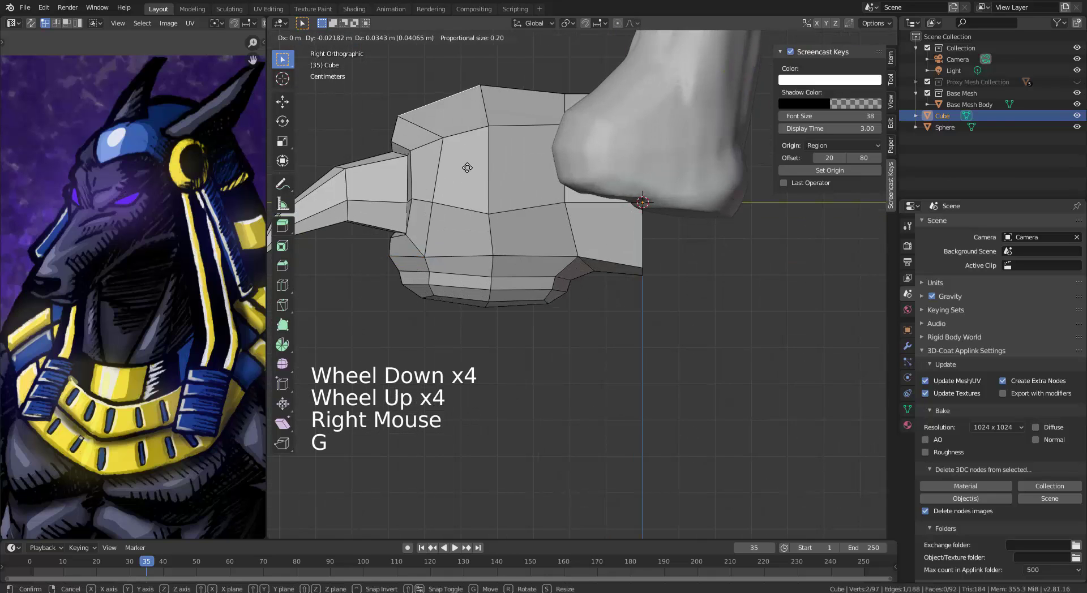
pyautogui.click(453, 114)
pyautogui.press('r')
pyautogui.click(507, 198)
pyautogui.press('g')
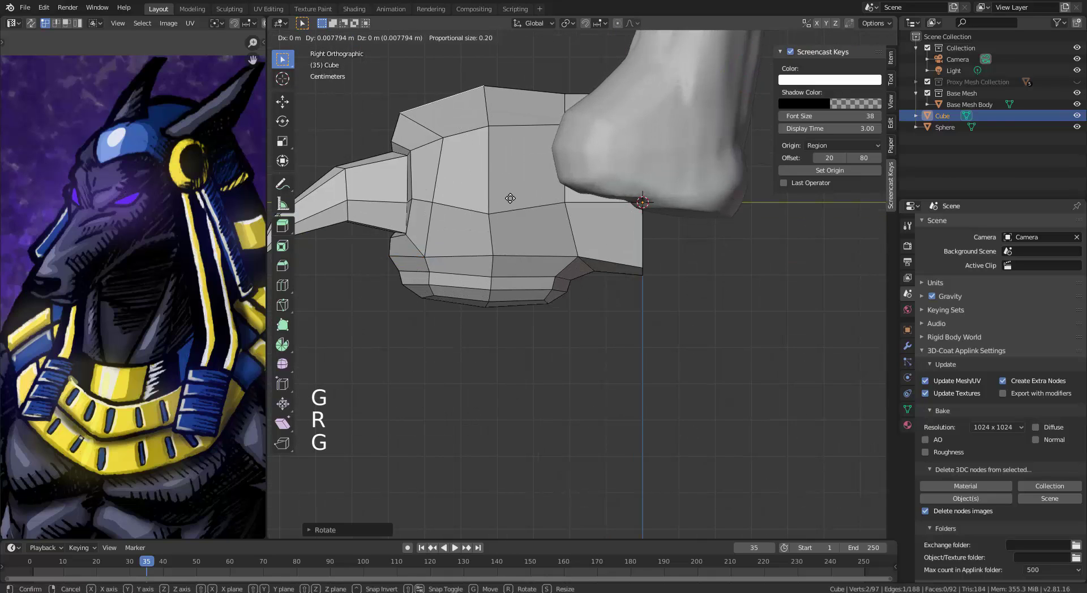
pyautogui.click(510, 199)
pyautogui.press('s')
pyautogui.click(547, 203)
# Select the two top faces at the toe's rear, scale them, and move them slightly down in the right side view
pyautogui.moveTo(524, 209); pyautogui.dragTo(629, 249, button='middle')
pyautogui.rightClick(625, 203)
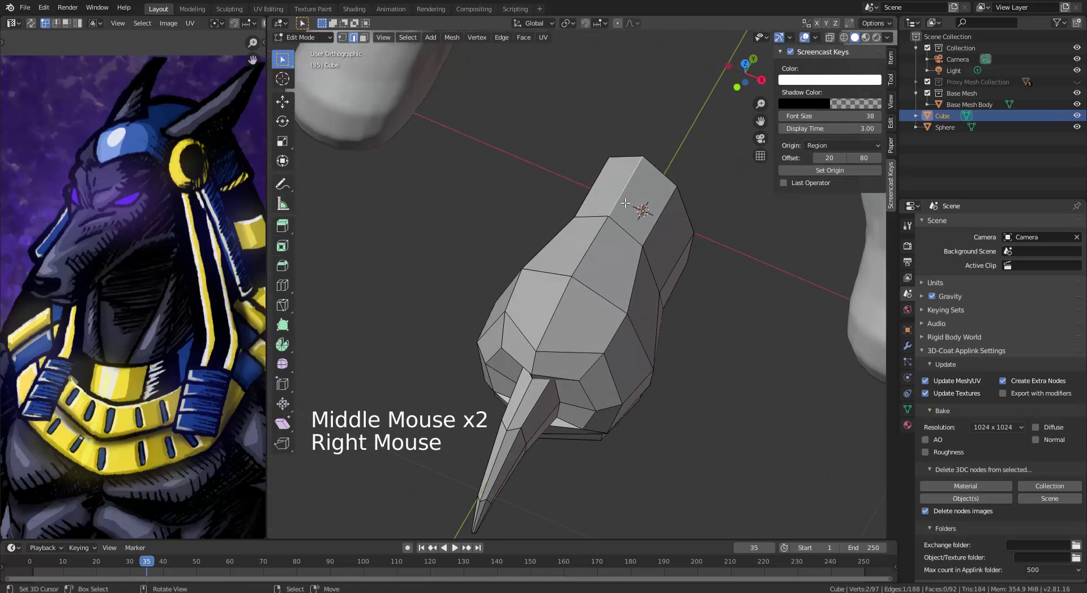
pyautogui.press('3')
pyautogui.rightClick(624, 202)
pyautogui.keyDown('shift'); pyautogui.rightClick(640, 207); pyautogui.keyUp('shift')
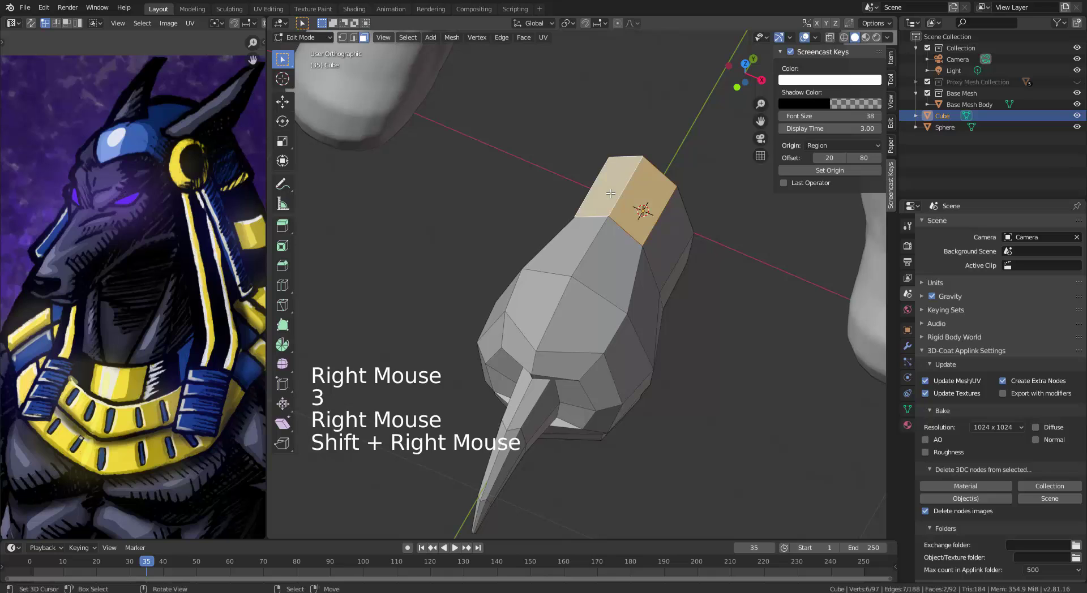
pyautogui.press('KP_3')
pyautogui.press('s')
pyautogui.click(632, 247)
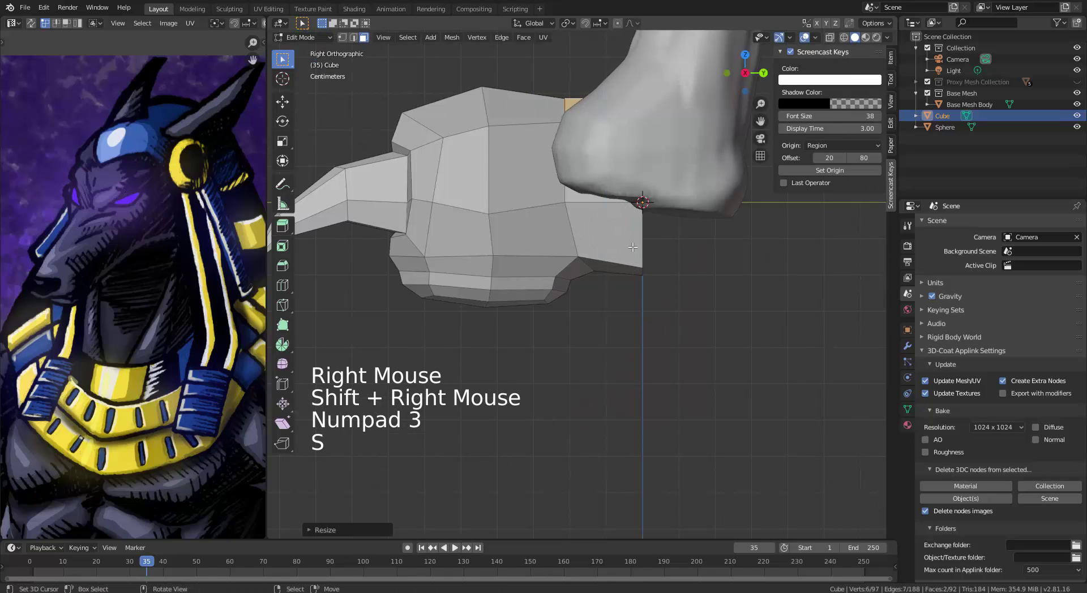
pyautogui.press('g')
pyautogui.click(620, 251)
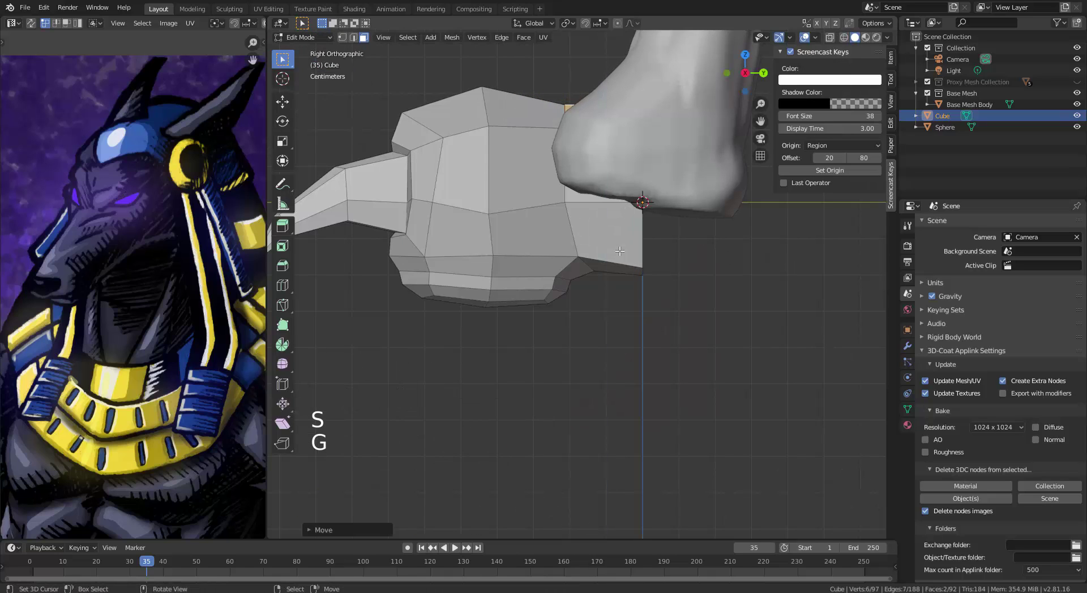
# Select the two opposite upper side edges of the toe's open rear end and fill a face between them
pyautogui.hotkey('shift', 'alt')
pyautogui.keyDown('shift'); pyautogui.moveTo(534, 208); pyautogui.dragTo(534, 265, button='middle'); pyautogui.keyUp('shift')
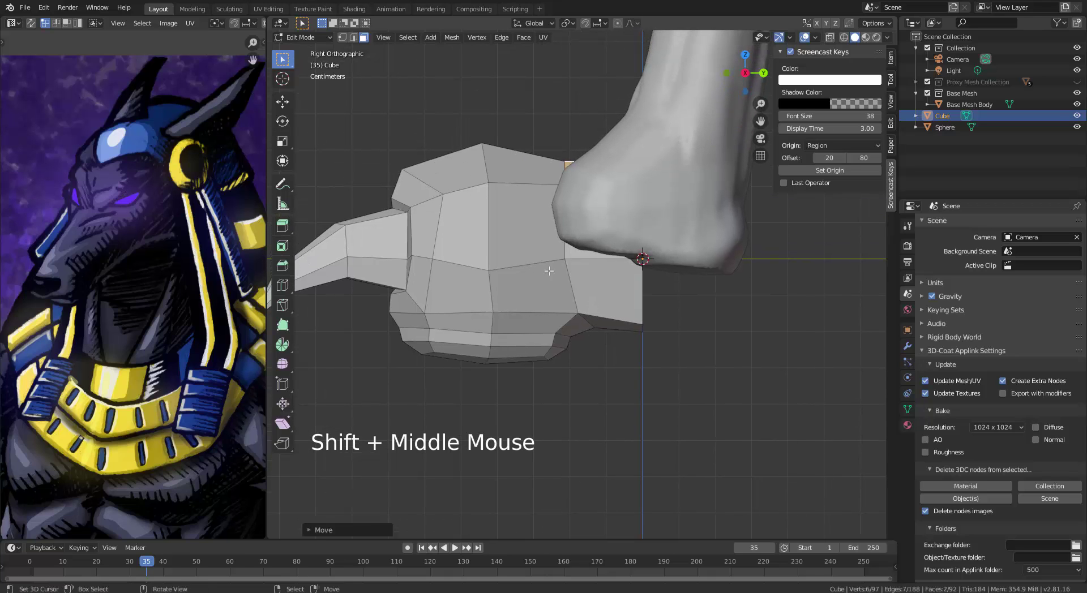
pyautogui.keyDown('alt'); pyautogui.rightClick(621, 337); pyautogui.keyUp('alt')
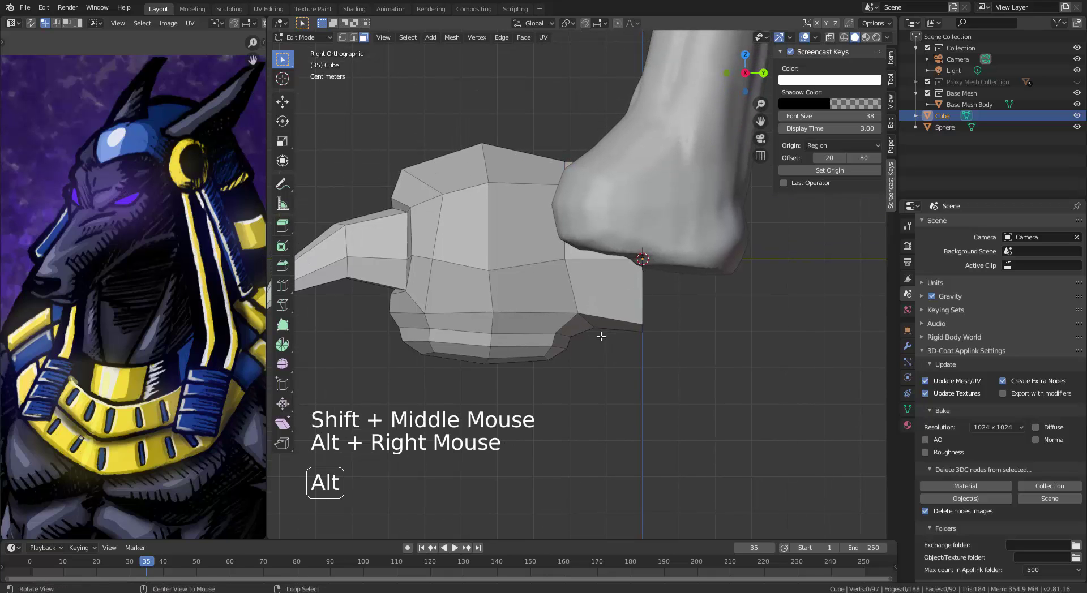
pyautogui.moveTo(601, 337); pyautogui.dragTo(524, 297, button='middle')
pyautogui.rightClick(564, 265)
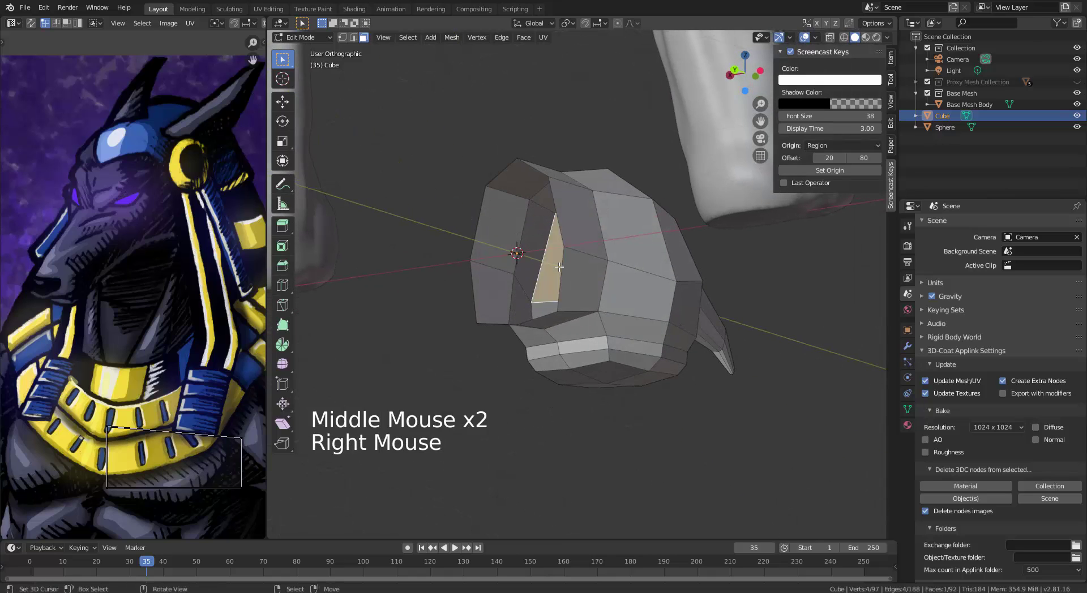
pyautogui.rightClick(567, 214)
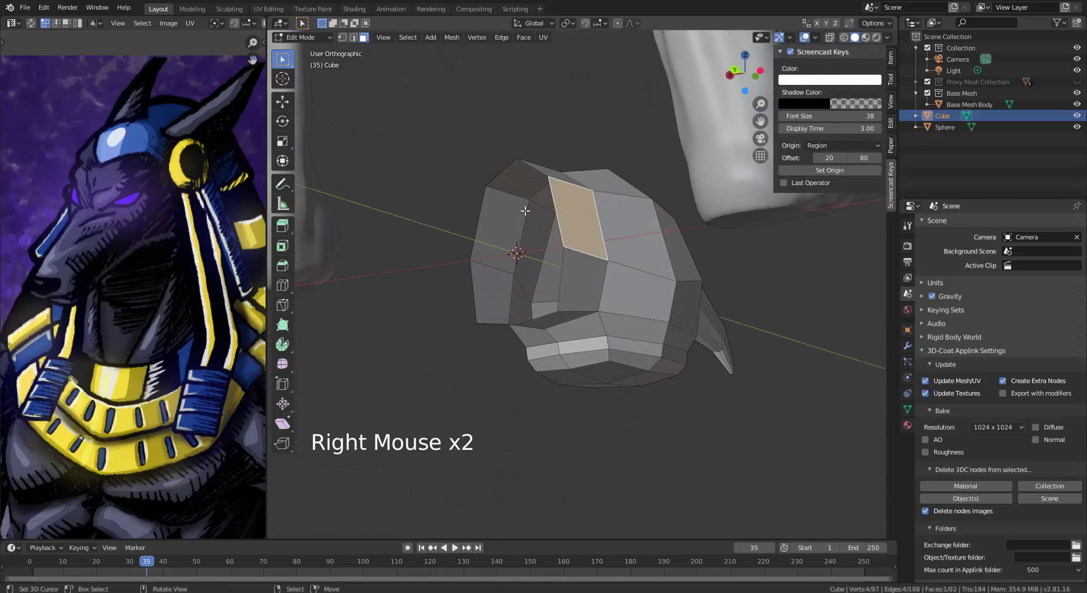
pyautogui.press('2')
pyautogui.keyDown('shift'); pyautogui.moveTo(538, 211); pyautogui.dragTo(535, 211, button='right'); pyautogui.keyUp('shift')
pyautogui.rightClick(534, 212)
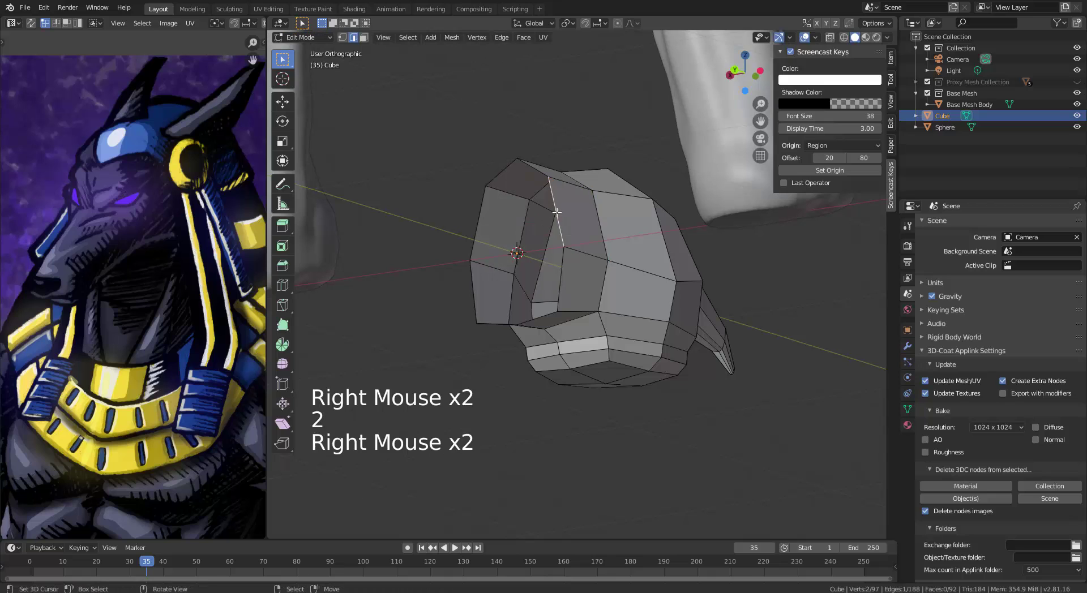
pyautogui.keyDown('shift'); pyautogui.rightClick(489, 213); pyautogui.keyUp('shift')
pyautogui.press('f')
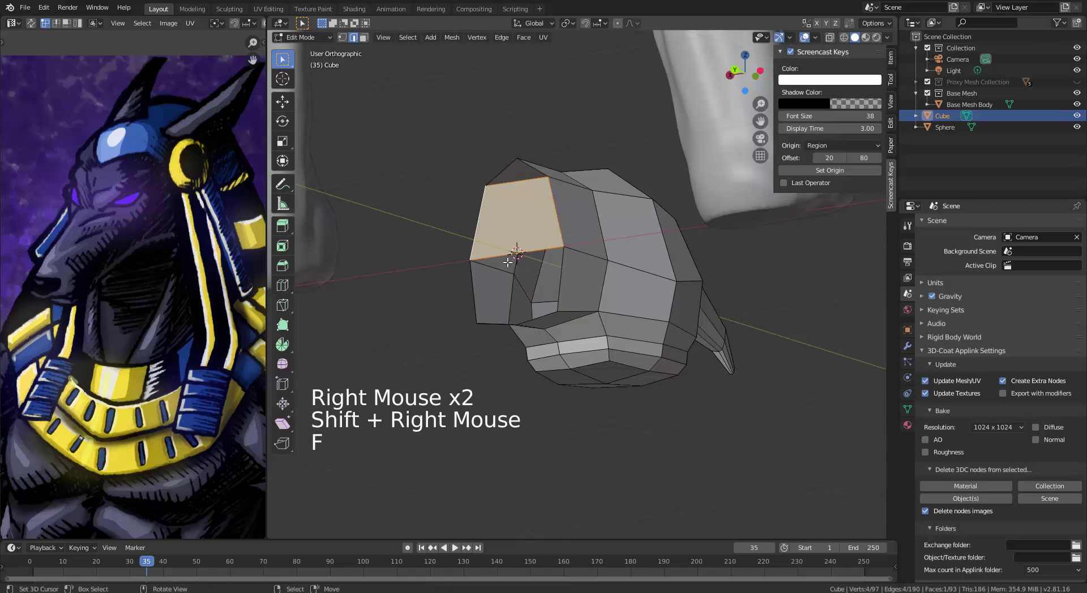
# Cut the new rear face vertically through its centre and fill the remaining opening below with two faces
pyautogui.moveTo(508, 263); pyautogui.dragTo(542, 236, button='middle')
pyautogui.hotkey('ctrl', 'r')
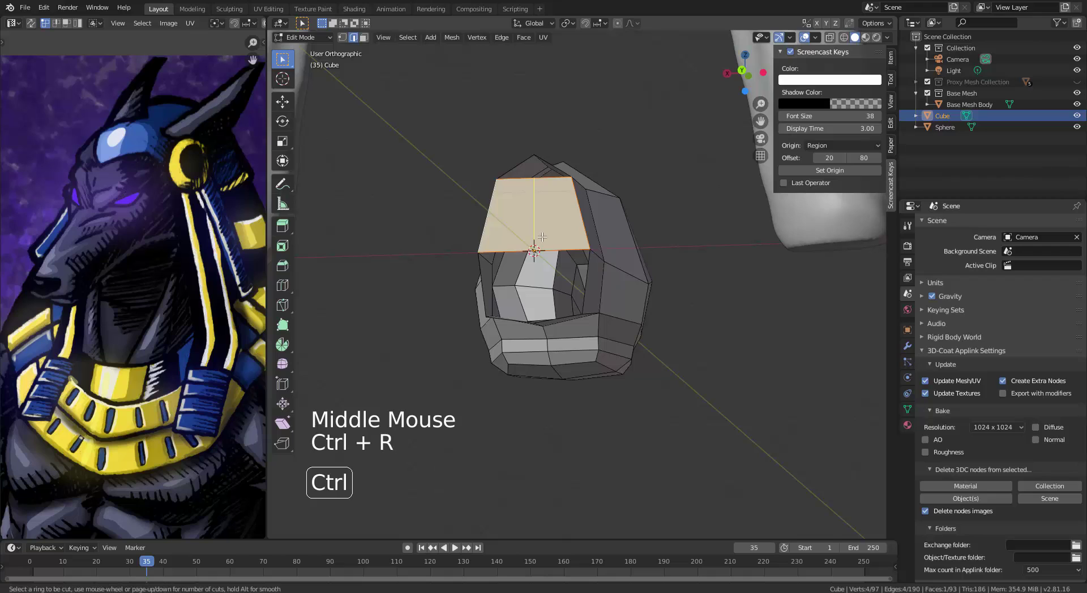
pyautogui.click(542, 237)
pyautogui.rightClick(539, 236)
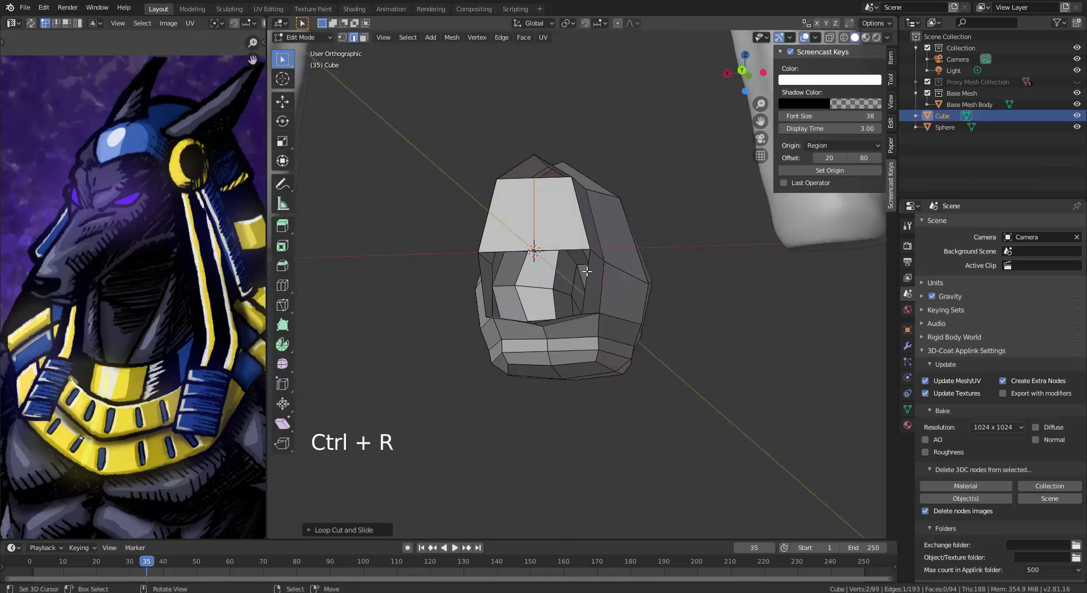
pyautogui.rightClick(565, 247)
pyautogui.press('f')
pyautogui.press('f')
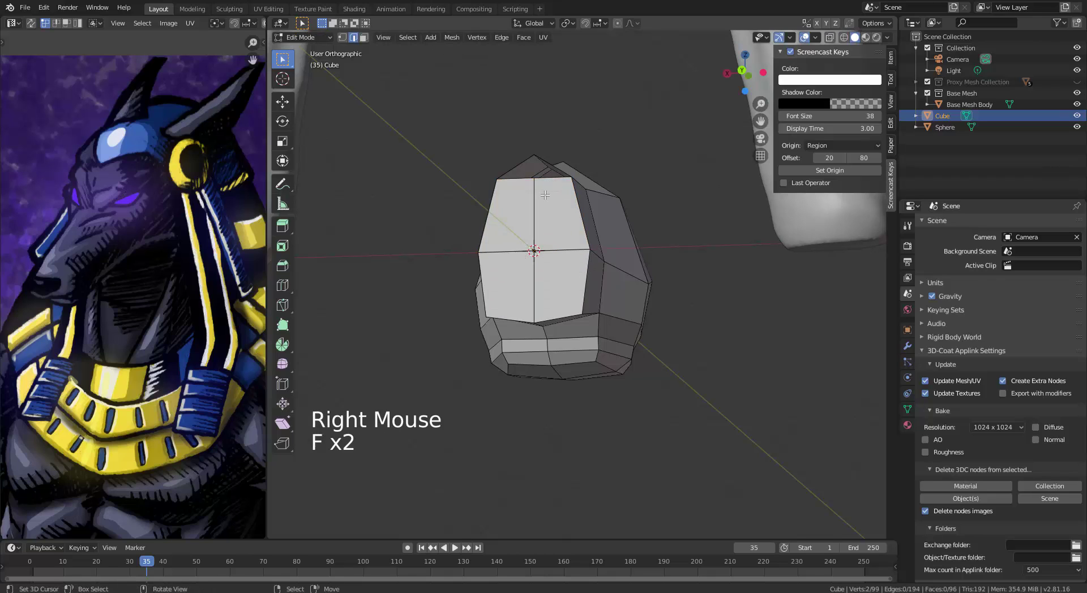
# Merge the upper centre vertex of the rear cap into the peak vertex above it, using At Last
pyautogui.press('1')
pyautogui.rightClick(534, 178)
pyautogui.keyDown('shift'); pyautogui.rightClick(533, 162); pyautogui.keyUp('shift')
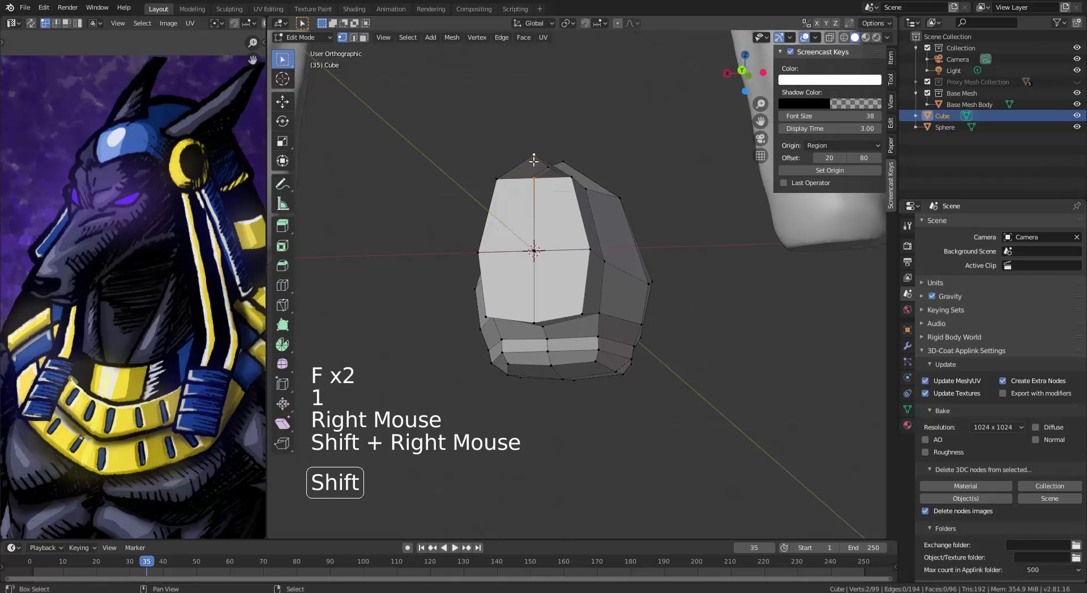
pyautogui.hotkey('alt', 'm')
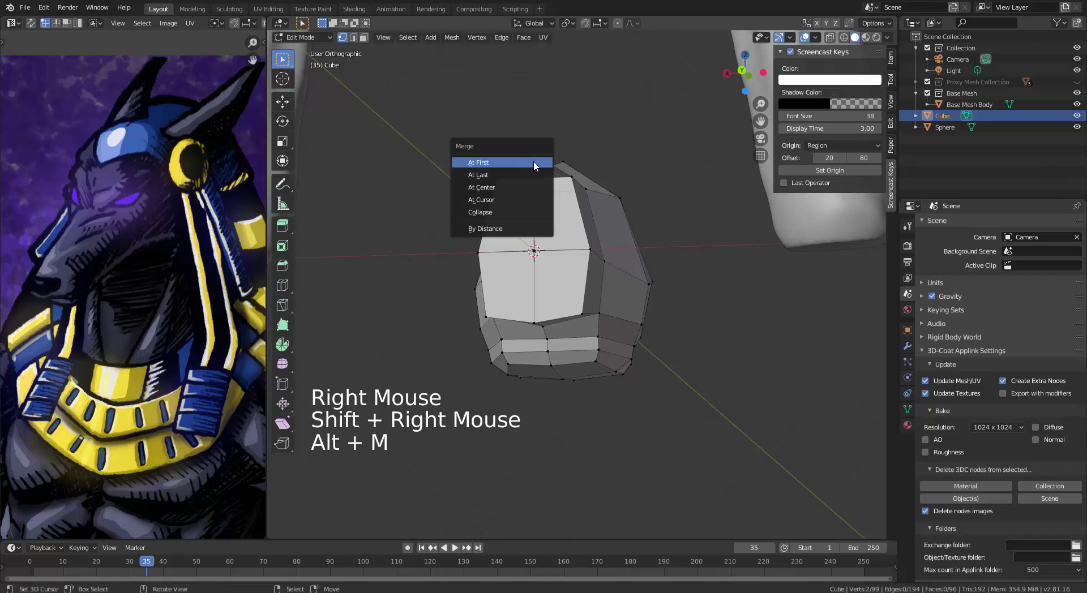
pyautogui.click(533, 162)
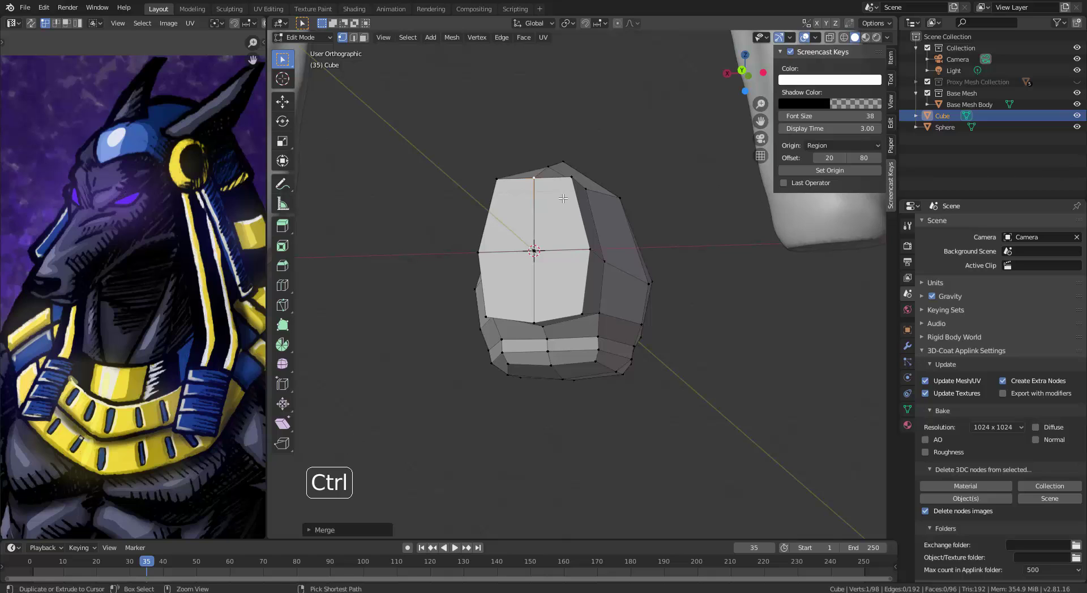
pyautogui.hotkey('ctrl', 'z')
pyautogui.hotkey('alt', 'm')
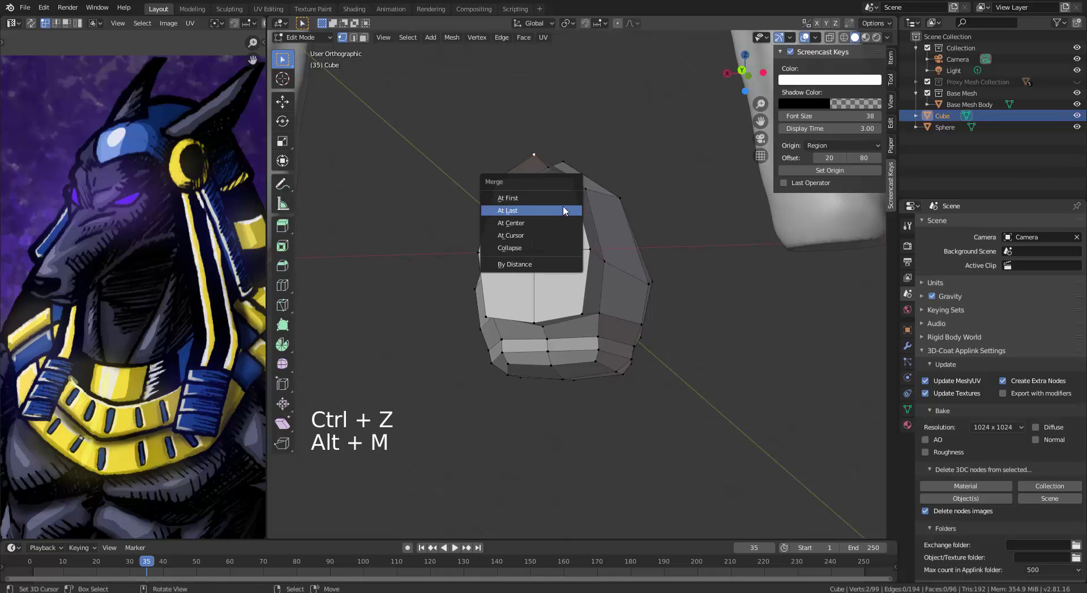
pyautogui.click(565, 211)
# Select the four faces capping the toe's rear and extrude them a short distance backward
pyautogui.moveTo(610, 244); pyautogui.dragTo(476, 247, button='middle')
pyautogui.press('Tab')
pyautogui.scroll(-4, 552, 267)
pyautogui.moveTo(552, 266); pyautogui.dragTo(616, 300, button='middle')
pyautogui.press('Tab')
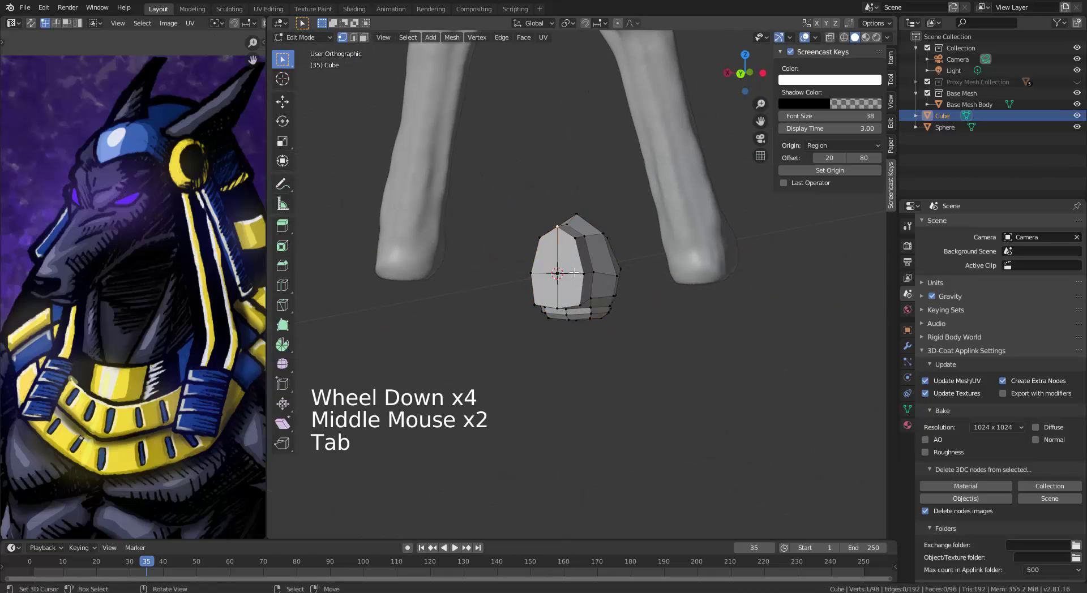
pyautogui.rightClick(589, 277)
pyautogui.press('3')
pyautogui.rightClick(570, 252)
pyautogui.keyDown('shift'); pyautogui.rightClick(572, 289); pyautogui.keyUp('shift')
pyautogui.keyDown('shift'); pyautogui.rightClick(555, 297); pyautogui.keyUp('shift')
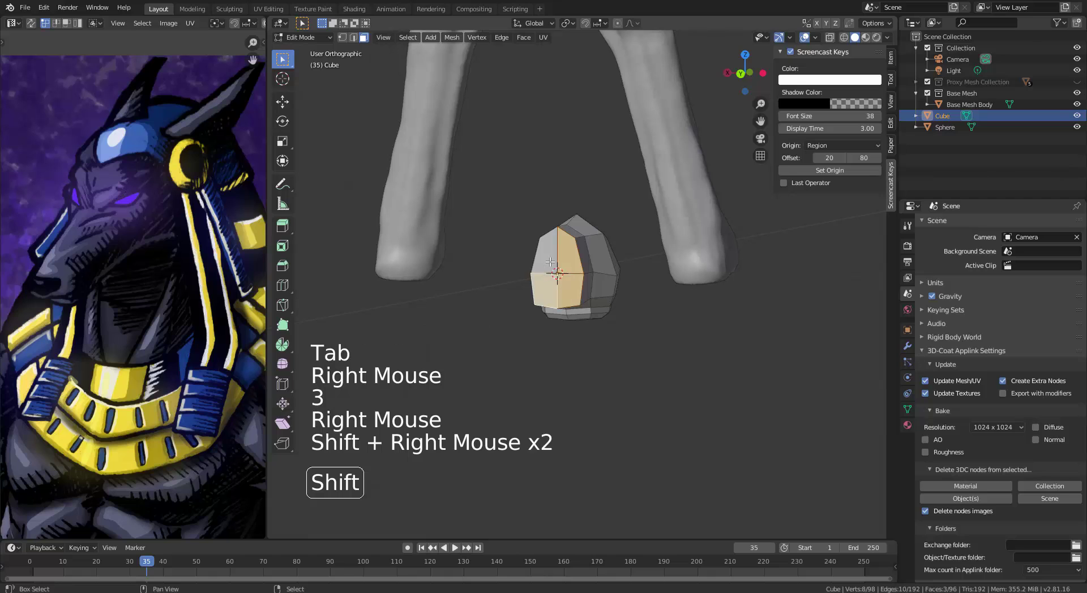
pyautogui.keyDown('shift'); pyautogui.rightClick(544, 266); pyautogui.keyUp('shift')
pyautogui.moveTo(610, 307); pyautogui.dragTo(618, 327, button='middle')
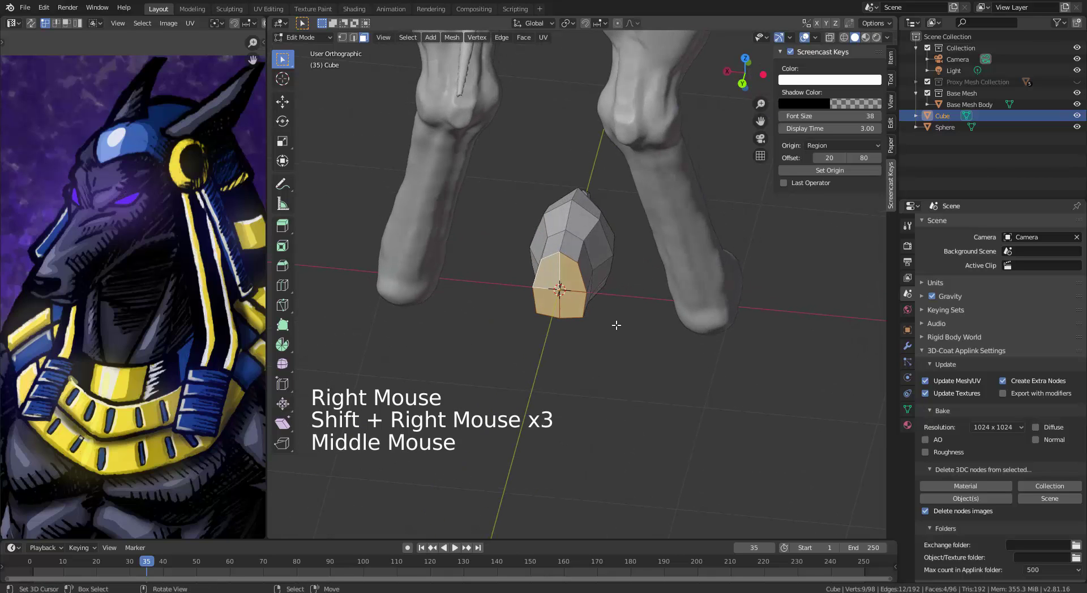
pyautogui.press('e')
pyautogui.click(594, 305)
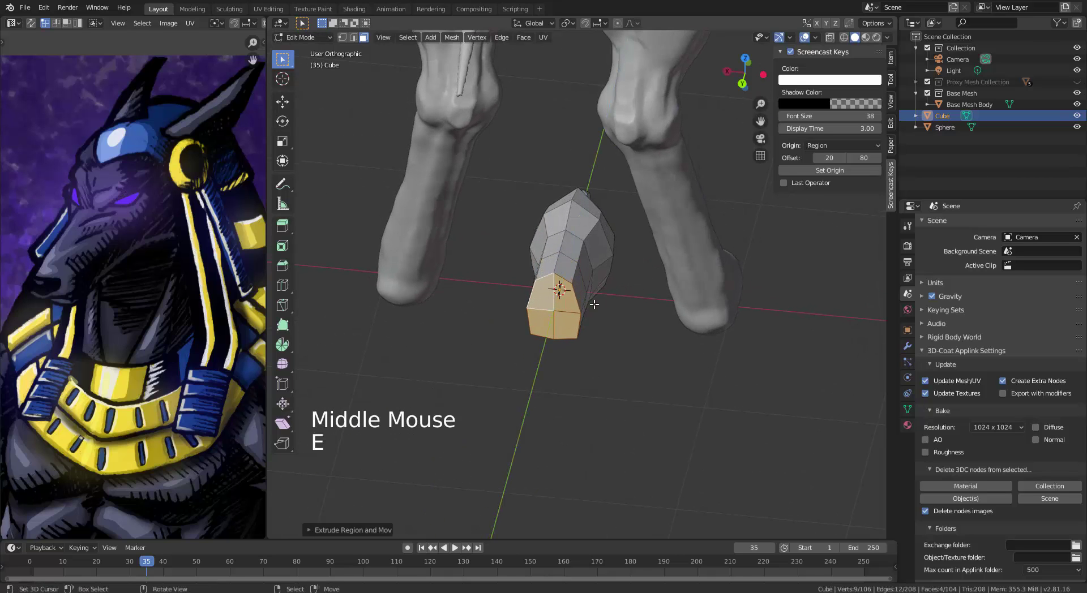
# Raise the two top faces of the rear extrusion about 0.047 m along Z, and try shifting them forward along Y
pyautogui.moveTo(594, 304); pyautogui.dragTo(480, 277, button='middle')
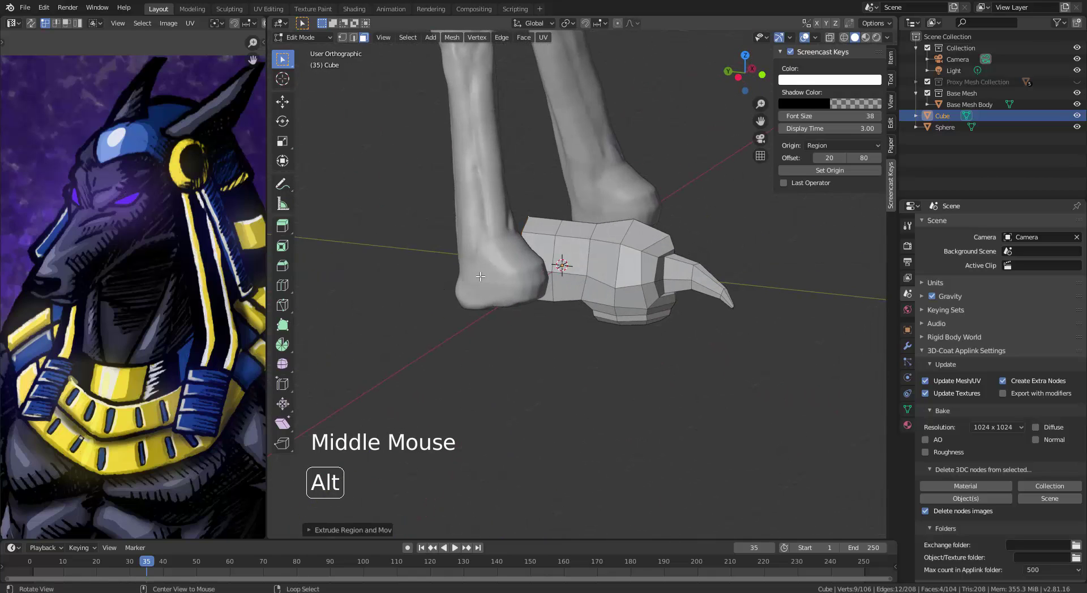
pyautogui.rightClick(552, 227)
pyautogui.moveTo(586, 217); pyautogui.dragTo(601, 283, button='middle')
pyautogui.keyDown('shift'); pyautogui.rightClick(581, 288); pyautogui.keyUp('shift')
pyautogui.press('g')
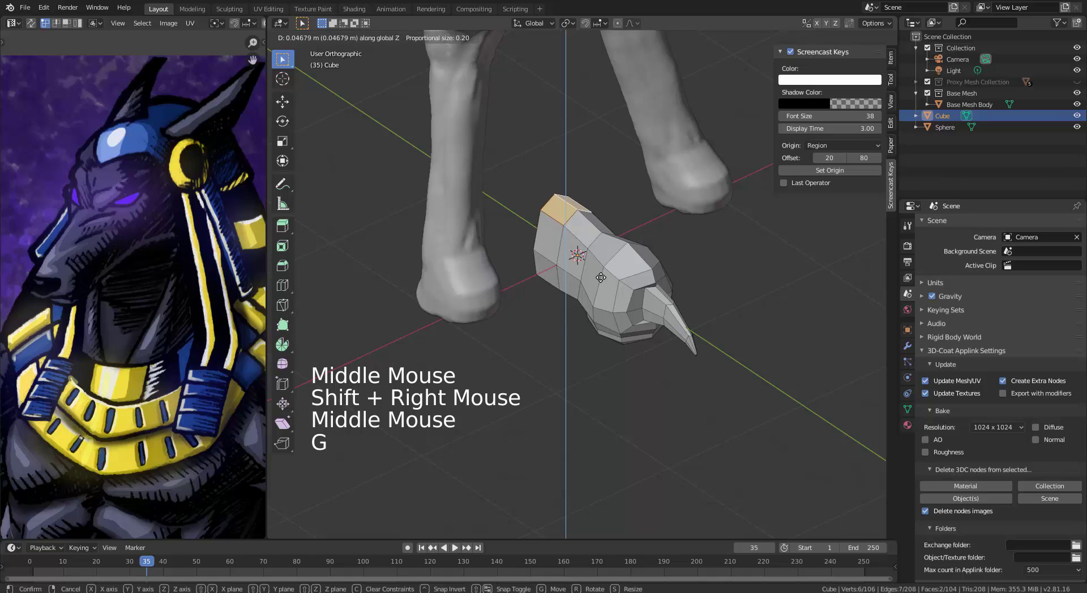
pyautogui.click(601, 278)
pyautogui.moveTo(602, 279); pyautogui.dragTo(653, 298, button='middle')
pyautogui.press('g')
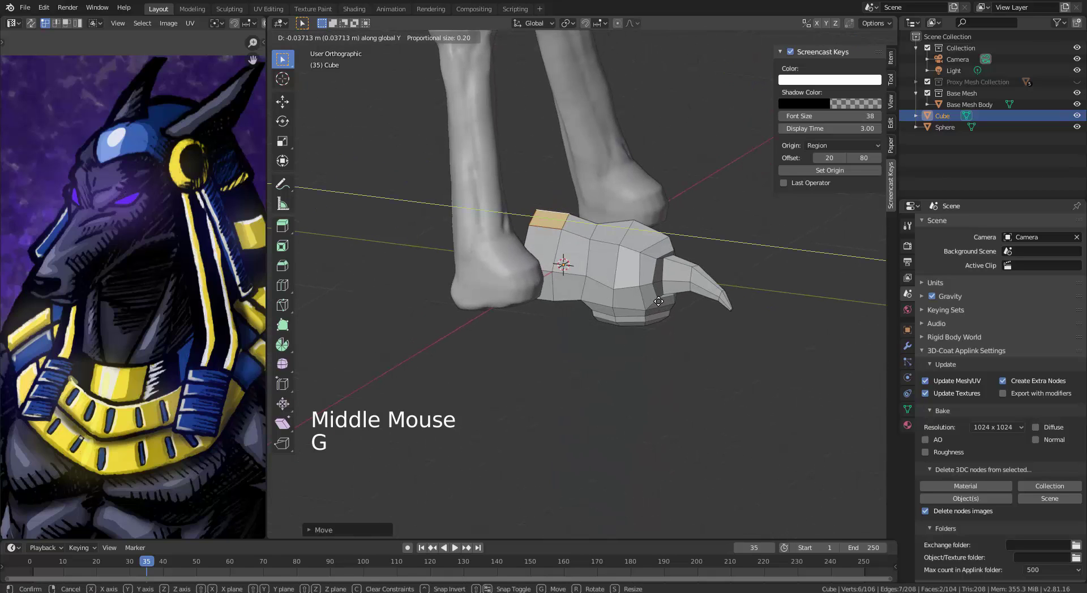
pyautogui.rightClick(629, 304)
# Select the entire toe mesh and move it sideways to the character's left foot
pyautogui.press('Tab')
pyautogui.keyDown('alt'); pyautogui.moveTo(626, 306); pyautogui.dragTo(658, 317, button='middle'); pyautogui.keyUp('alt')
pyautogui.press('Tab')
pyautogui.press('KP_7')
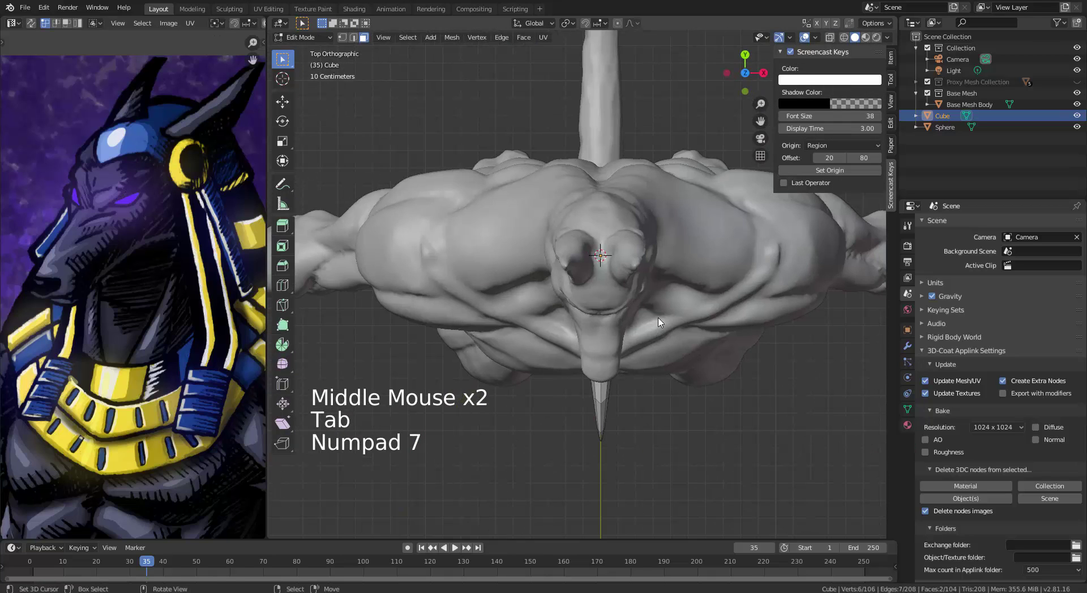
pyautogui.keyDown('alt'); pyautogui.moveTo(657, 379); pyautogui.dragTo(632, 300, button='middle'); pyautogui.keyUp('alt')
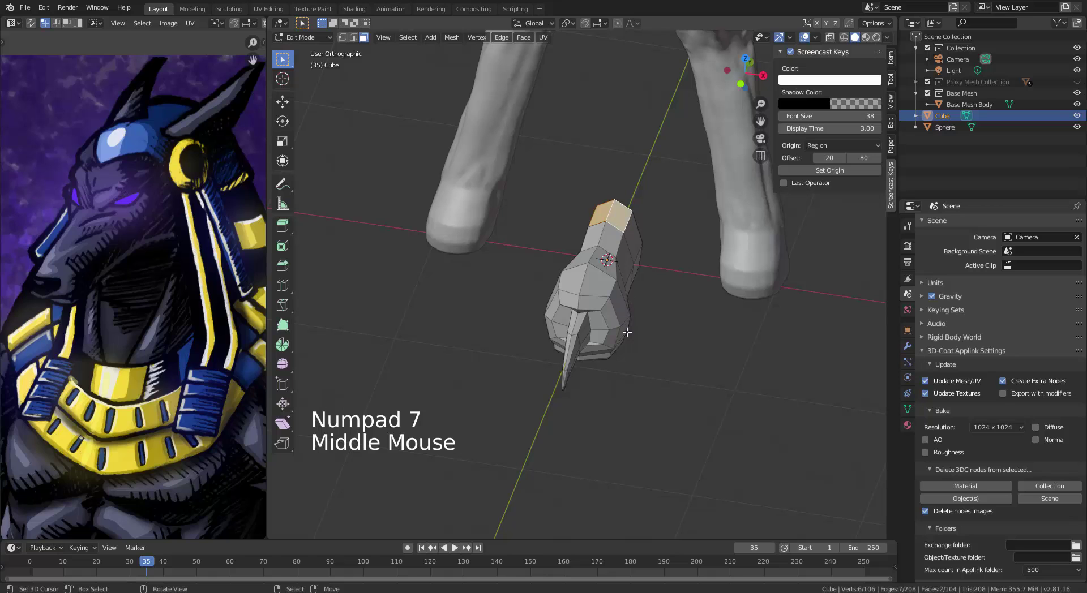
pyautogui.press('a')
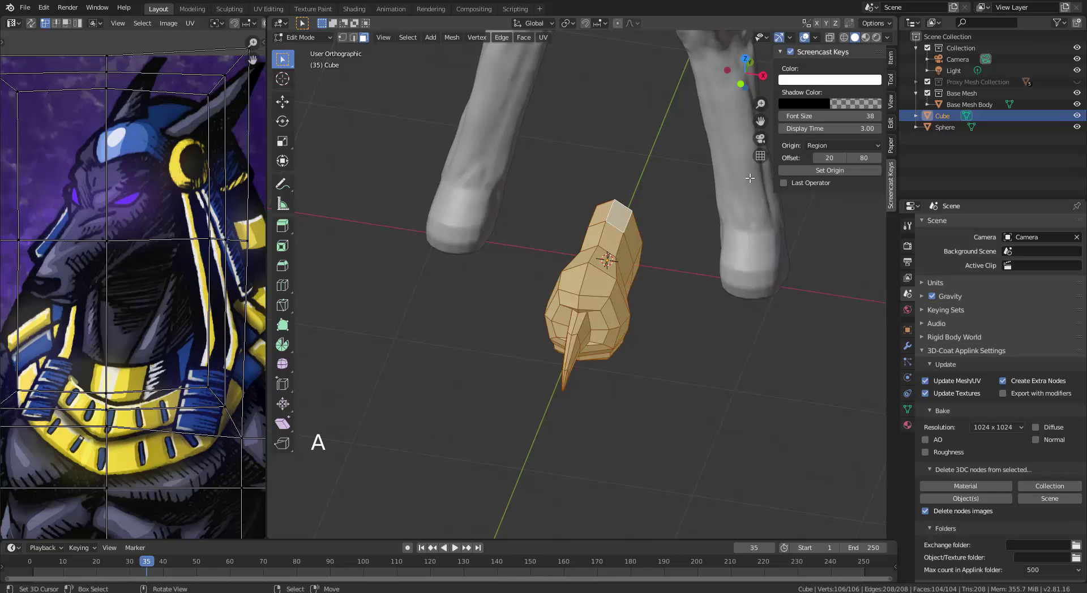
pyautogui.keyDown('alt'); pyautogui.moveTo(638, 324); pyautogui.dragTo(670, 308, button='middle'); pyautogui.keyUp('alt')
pyautogui.press('g')
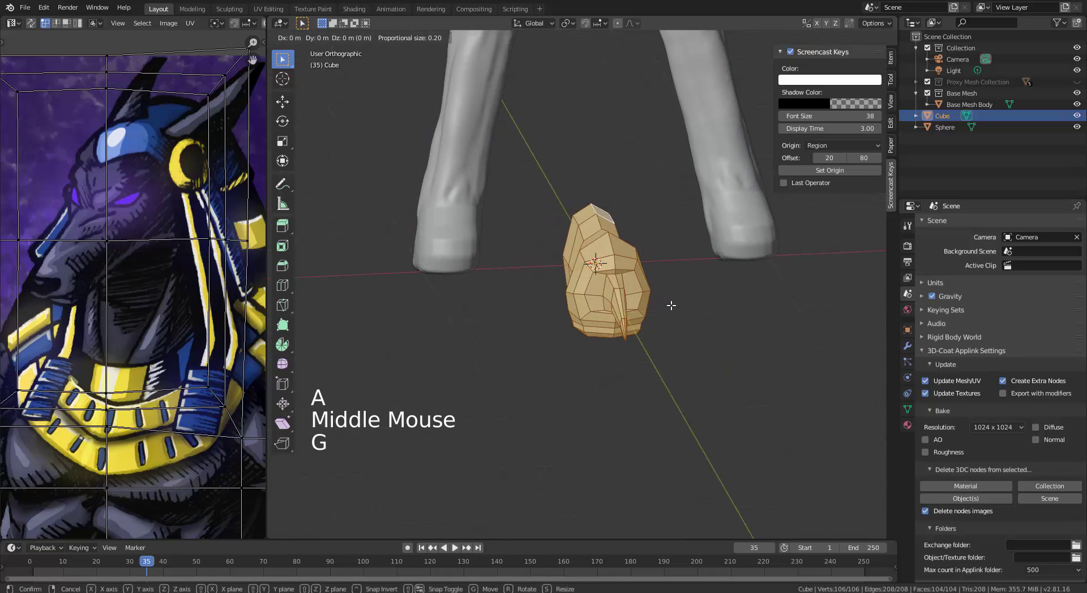
pyautogui.click(815, 309)
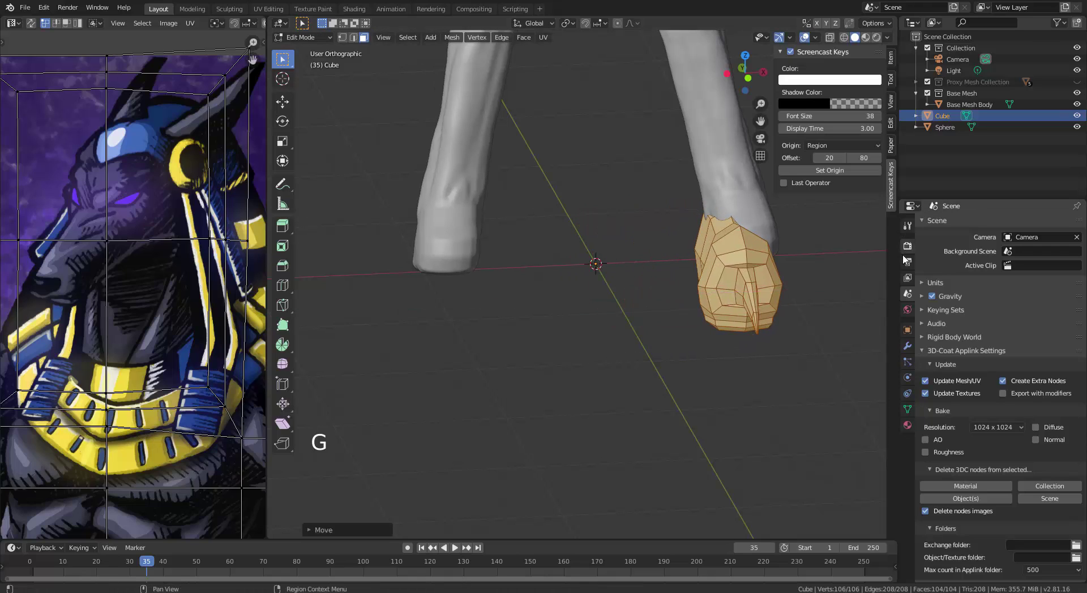
# Add a Mirror modifier to the toe across the X axis
pyautogui.click(907, 226)
pyautogui.click(907, 346)
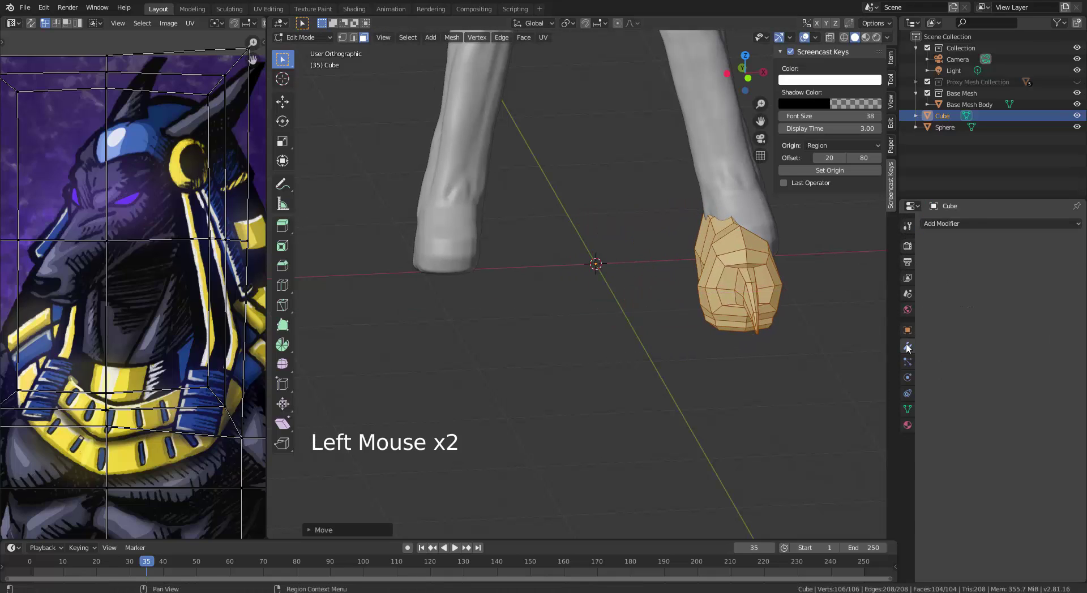
pyautogui.click(968, 225)
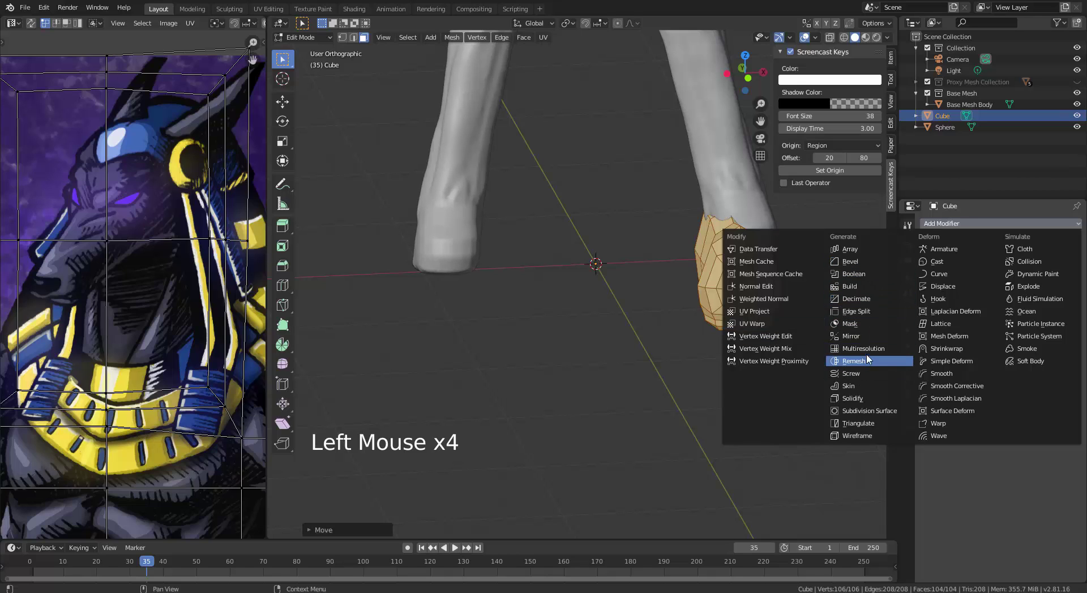
pyautogui.click(869, 338)
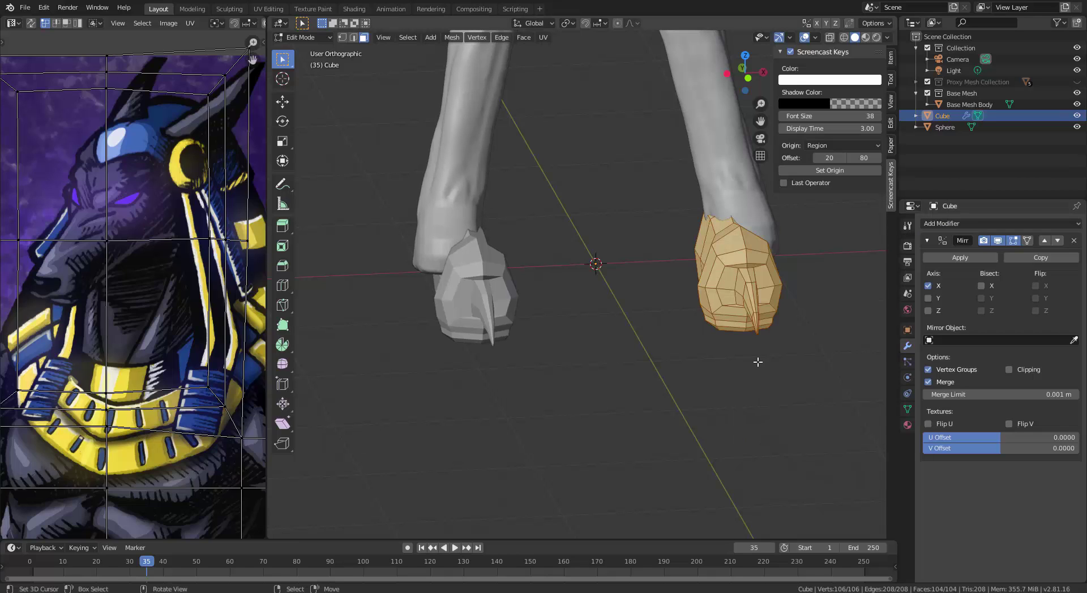
# Scale the whole toe mesh down to fit the foot and reposition it in the front view
pyautogui.keyDown('alt'); pyautogui.moveTo(758, 362); pyautogui.dragTo(740, 383, button='middle'); pyautogui.keyUp('alt')
pyautogui.press('s')
pyautogui.click(734, 343)
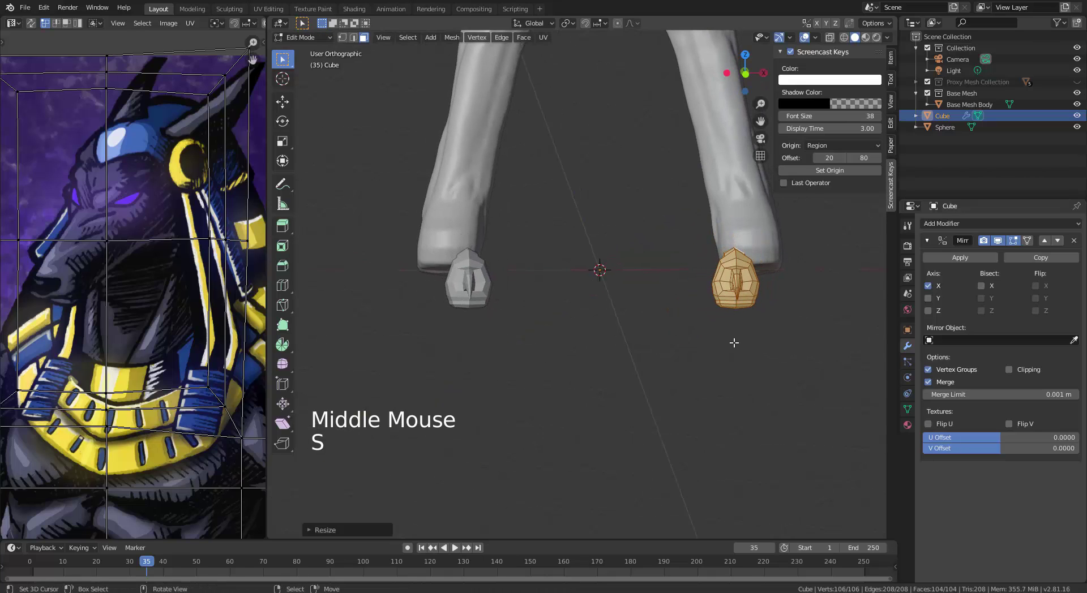
pyautogui.press('KP_1')
pyautogui.keyDown('shift'); pyautogui.moveTo(734, 343); pyautogui.dragTo(663, 383, button='middle'); pyautogui.keyUp('shift')
pyautogui.press('g')
pyautogui.click(657, 358)
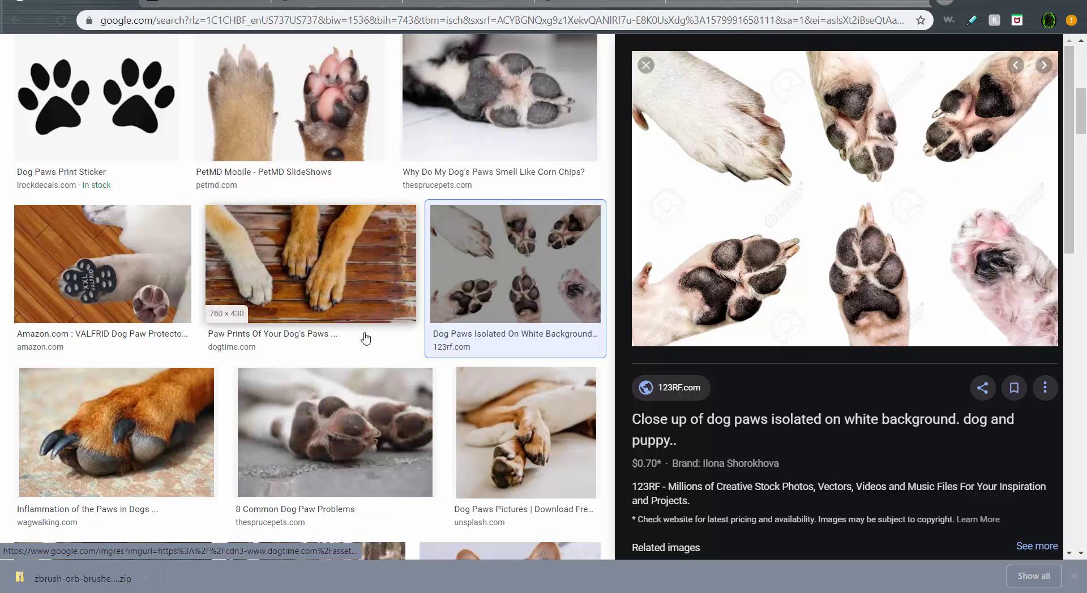
# Switch to the browser and examine dog paw photos in the image results, including the paw wax, paw inflammation and held paw pictures
pyautogui.scroll(-3, 531, 426)
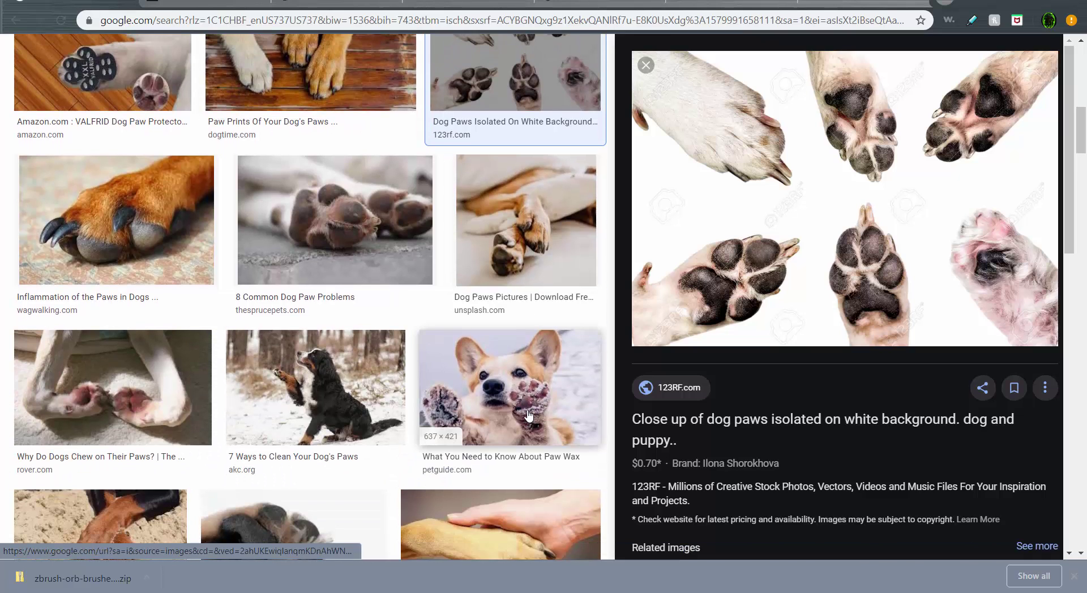
pyautogui.click(528, 416)
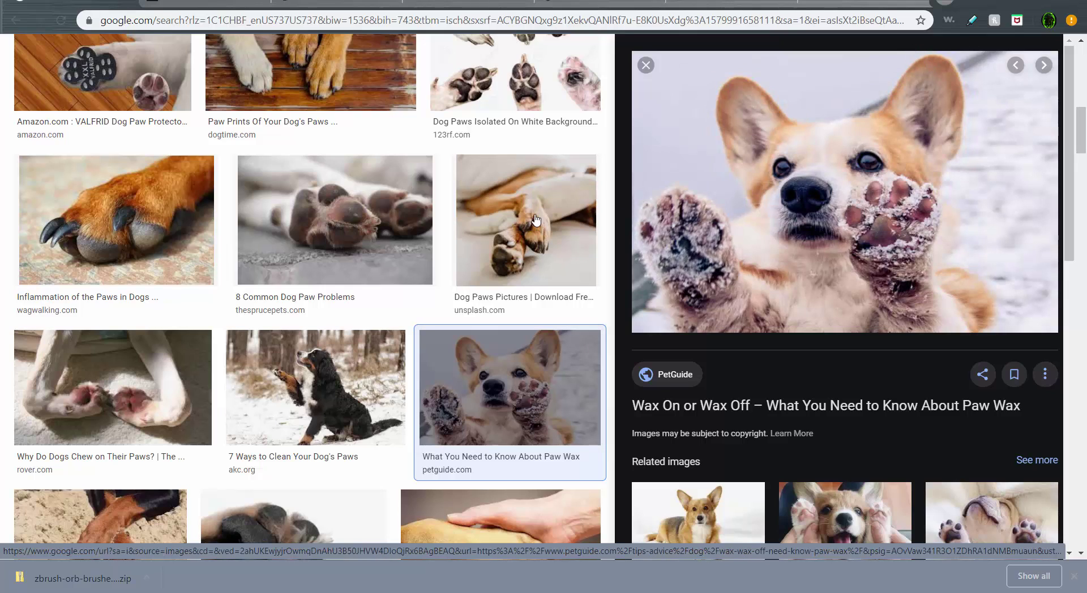
pyautogui.click(118, 278)
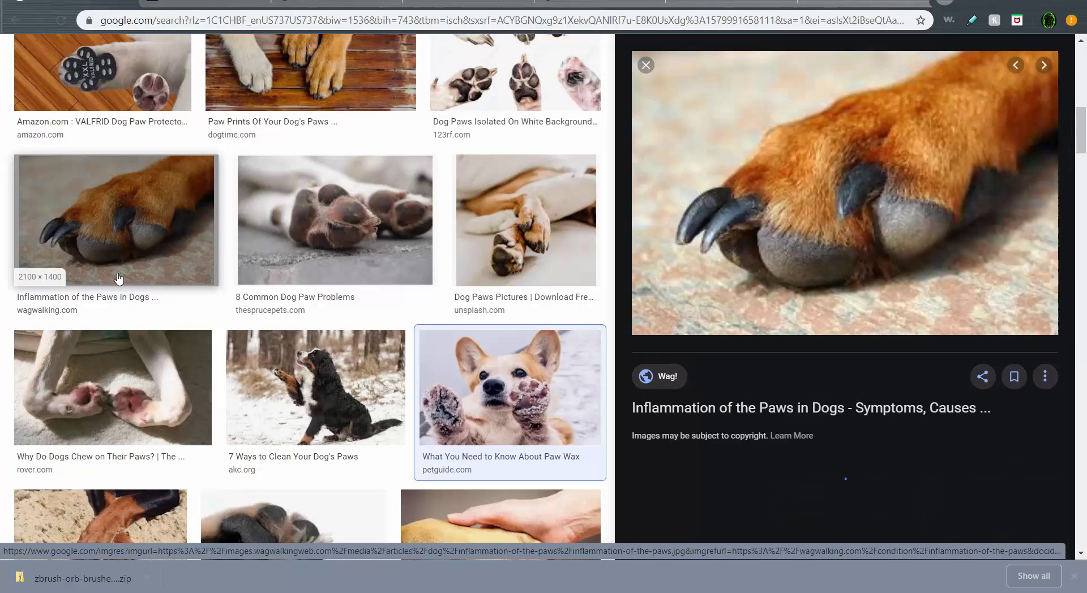
pyautogui.scroll(-3, 451, 328)
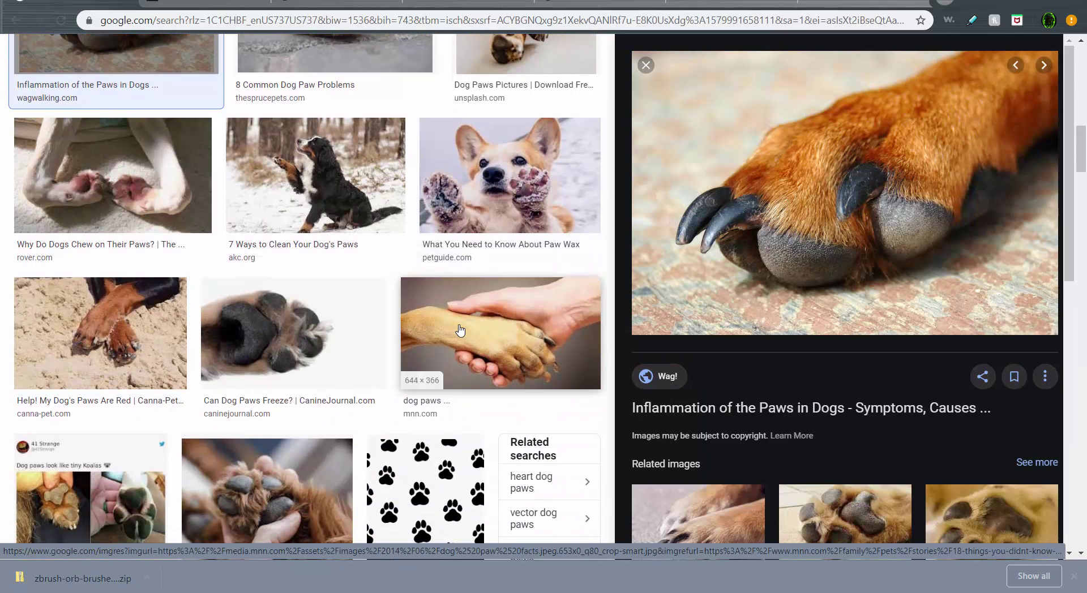
pyautogui.click(460, 330)
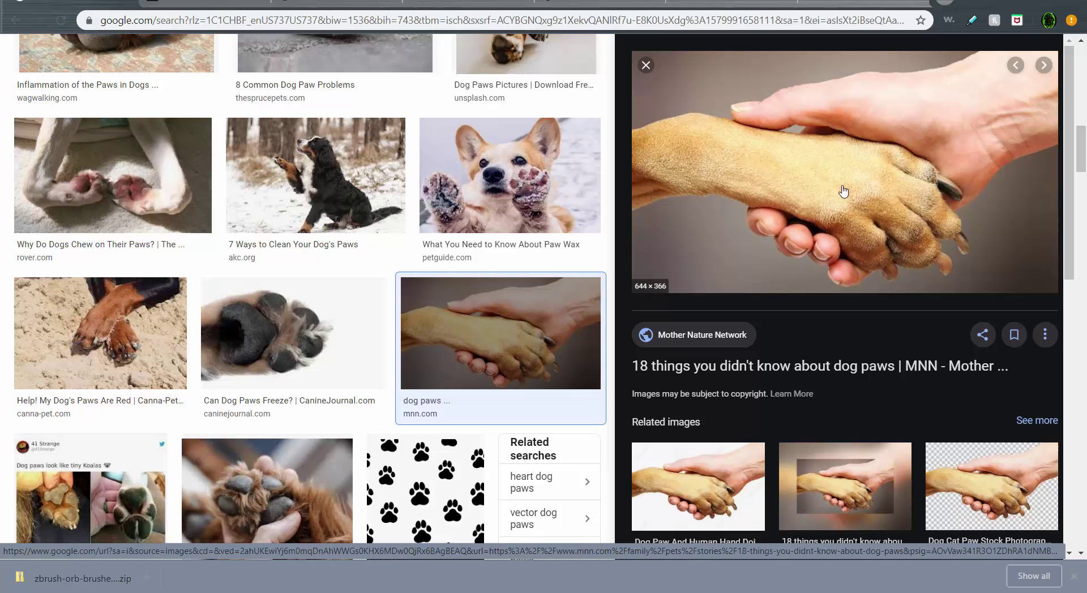
# Switch back to Blender, scale the toe down to about 0.8 and move it closer to the front of the foot
pyautogui.hotkey('alt', 'Tab')
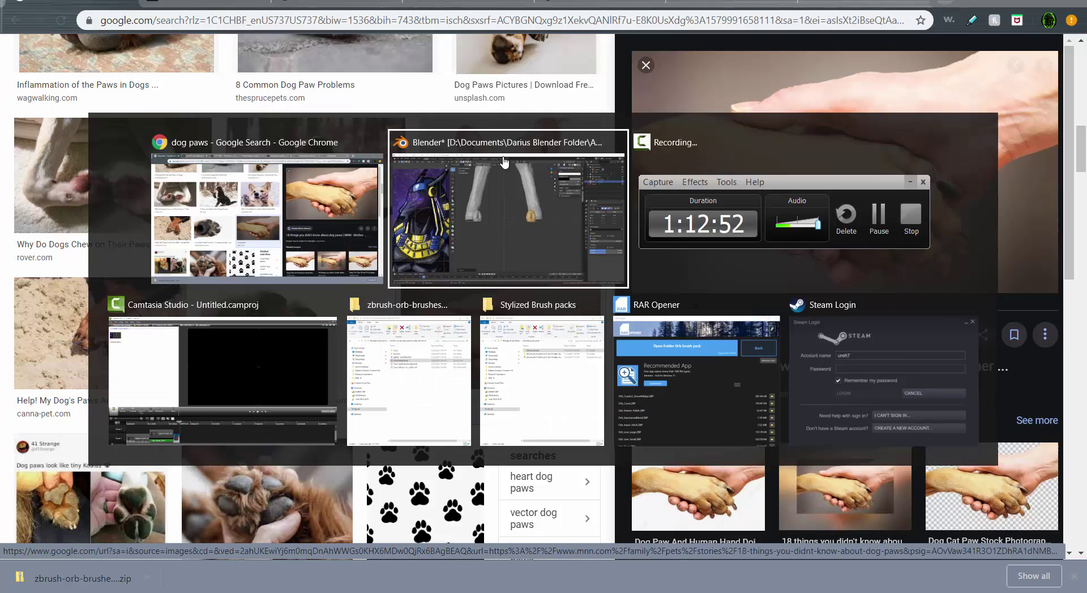
pyautogui.hotkey('shift', 'alt')
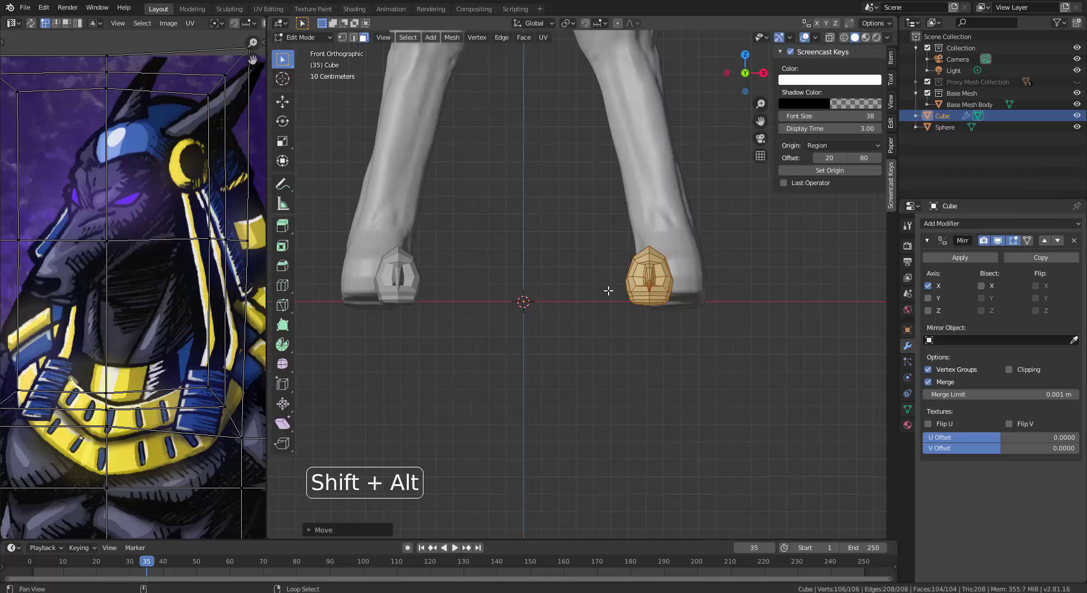
pyautogui.keyDown('shift'); pyautogui.moveTo(609, 290); pyautogui.dragTo(554, 400, button='middle'); pyautogui.keyUp('shift')
pyautogui.press('s')
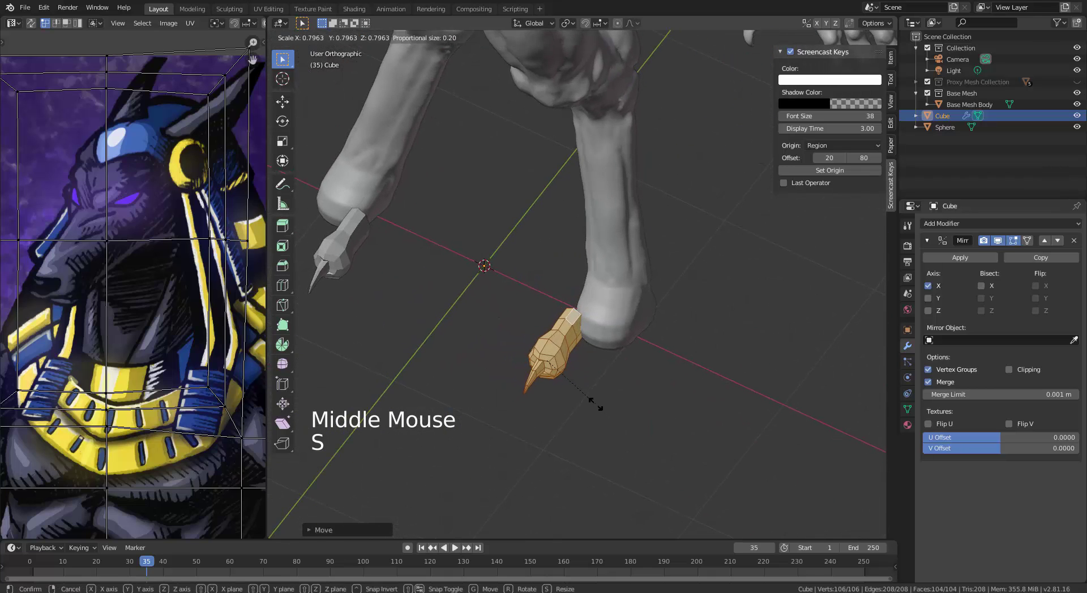
pyautogui.click(592, 399)
pyautogui.press('g')
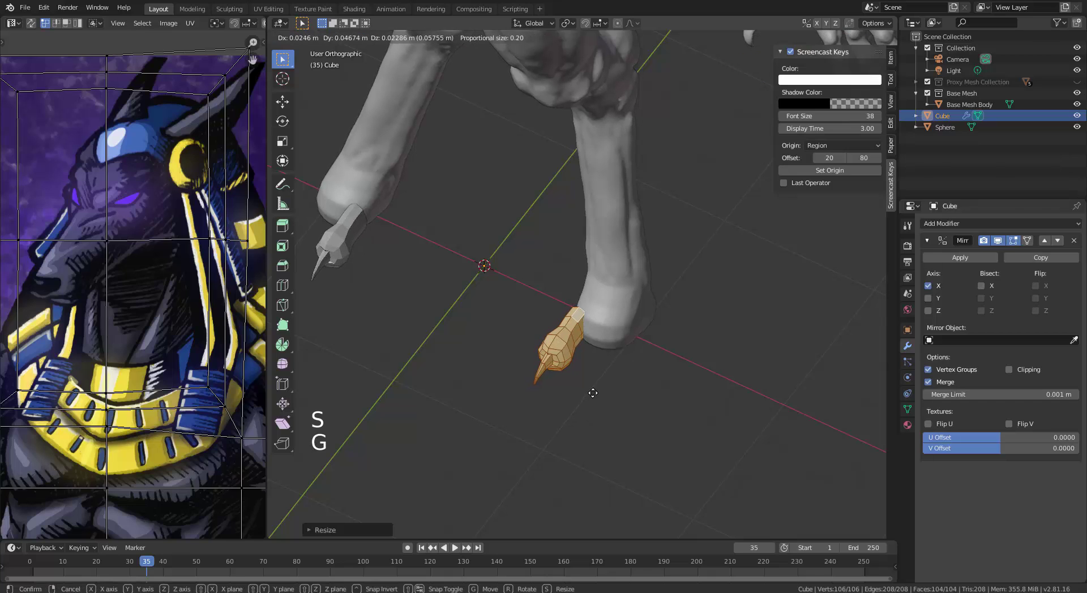
pyautogui.click(600, 393)
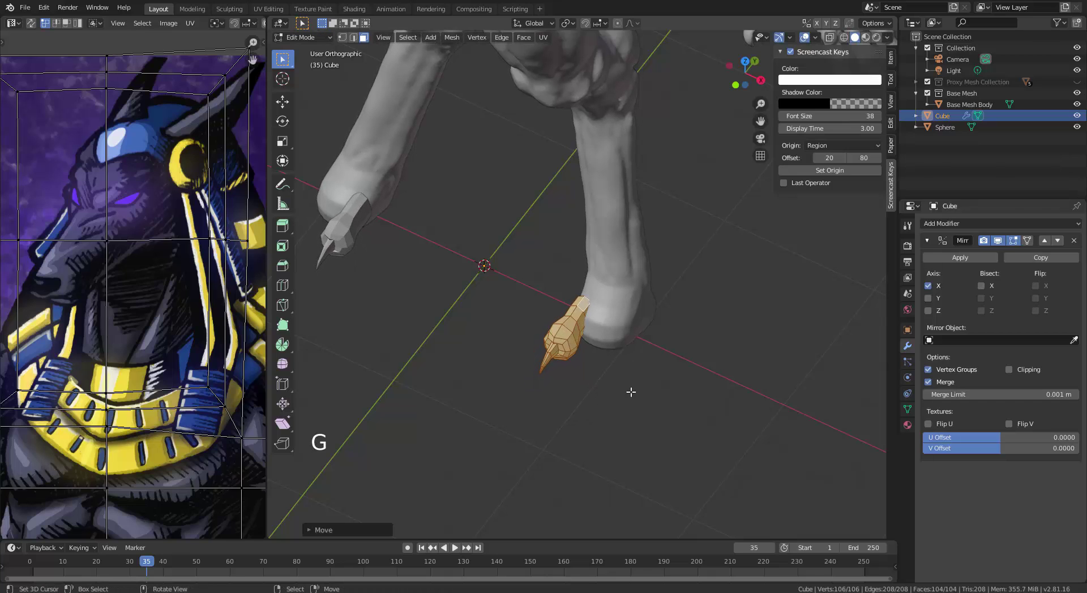
# Lower the toe along the Z axis in the right side view to rest on the ground line
pyautogui.keyDown('alt'); pyautogui.moveTo(647, 399); pyautogui.dragTo(623, 359, button='middle'); pyautogui.keyUp('alt')
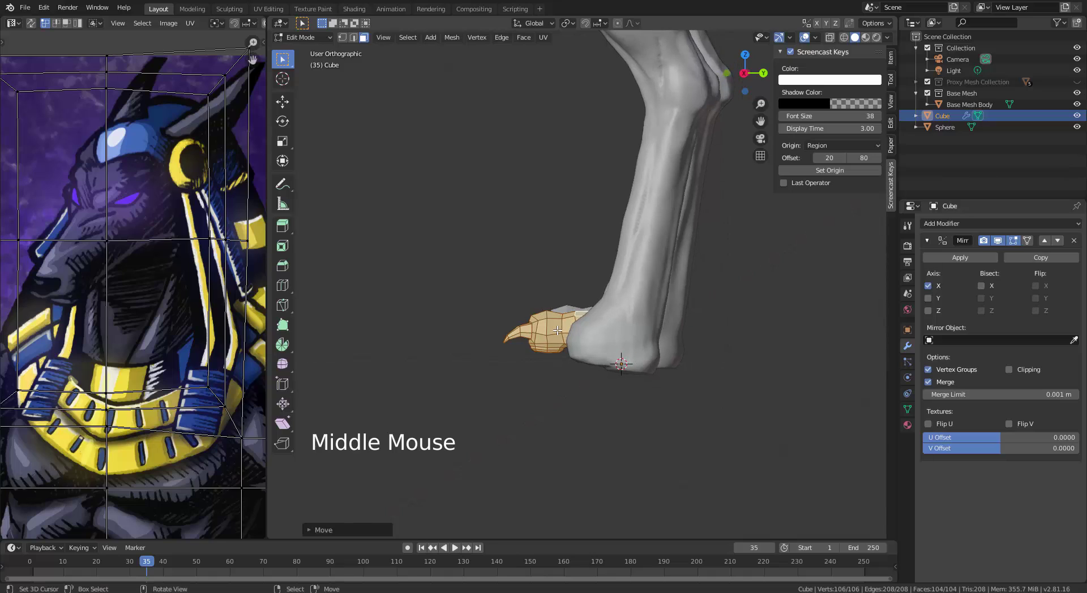
pyautogui.press('KP_3')
pyautogui.press('g')
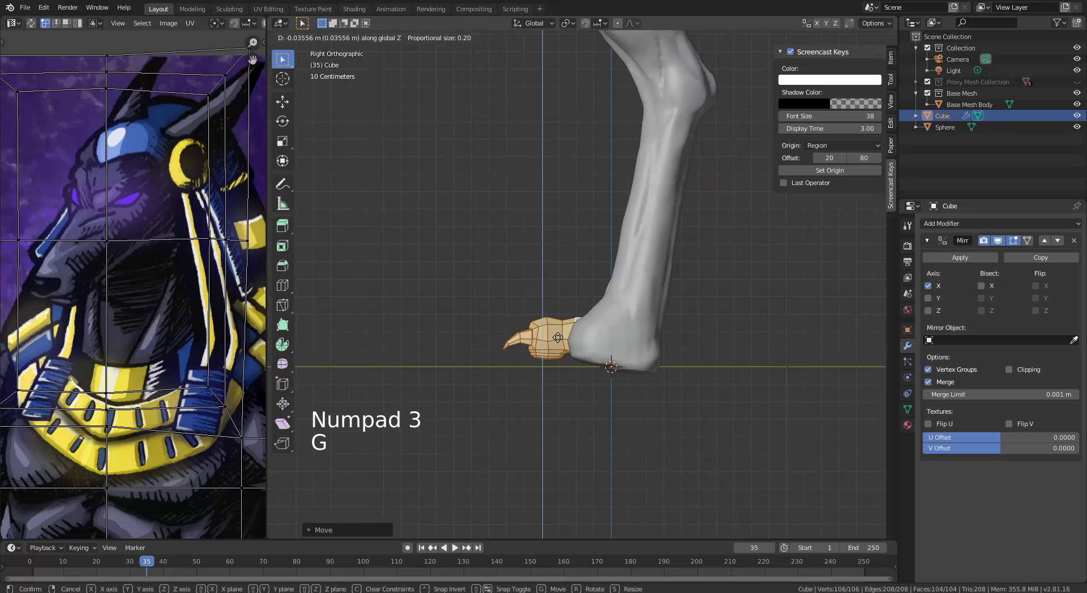
pyautogui.click(558, 344)
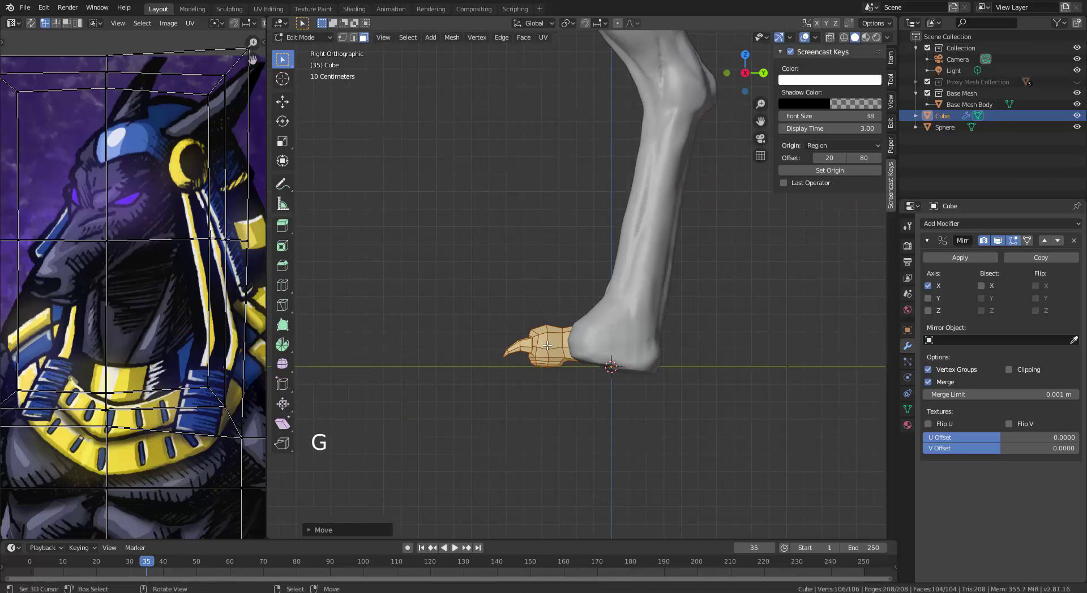
# Duplicate the toe and place the copy beside it, further out along the X axis
pyautogui.keyDown('alt'); pyautogui.moveTo(547, 346); pyautogui.dragTo(632, 407, button='middle'); pyautogui.keyUp('alt')
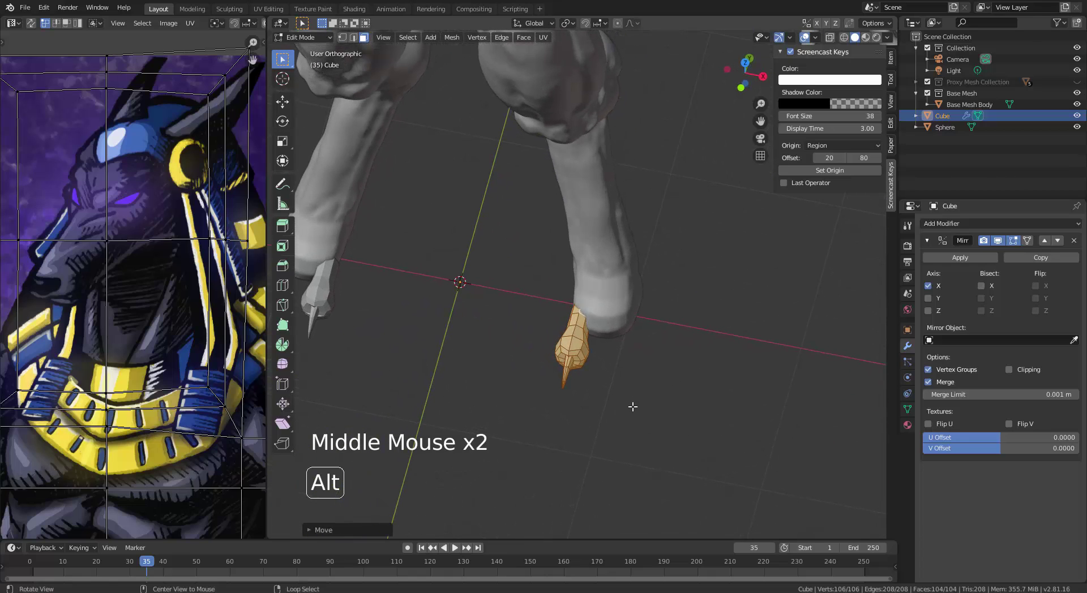
pyautogui.hotkey('shift', 'd')
pyautogui.press('x')
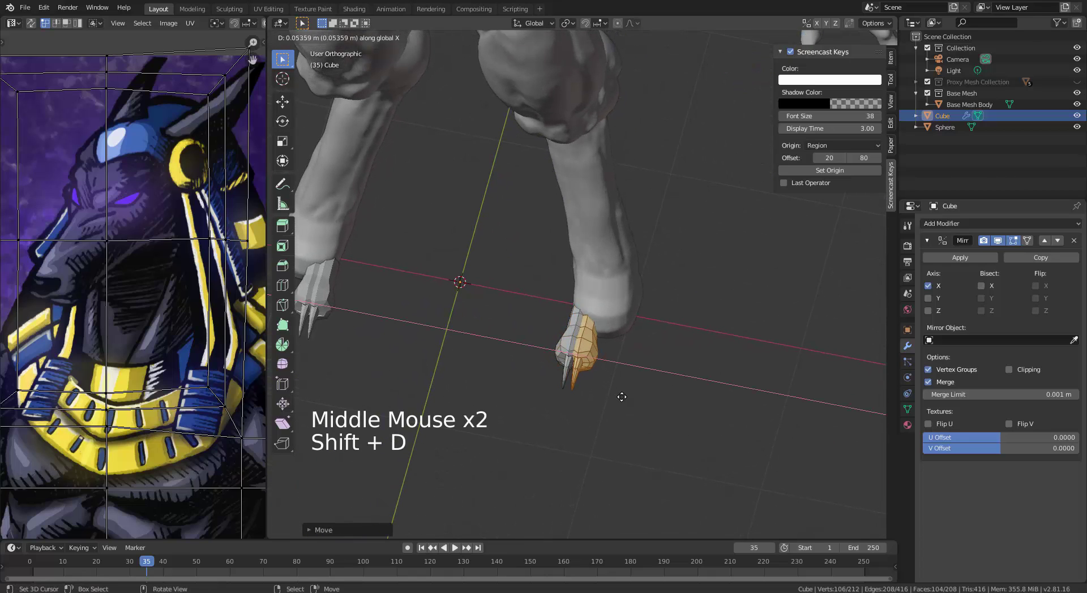
pyautogui.click(634, 403)
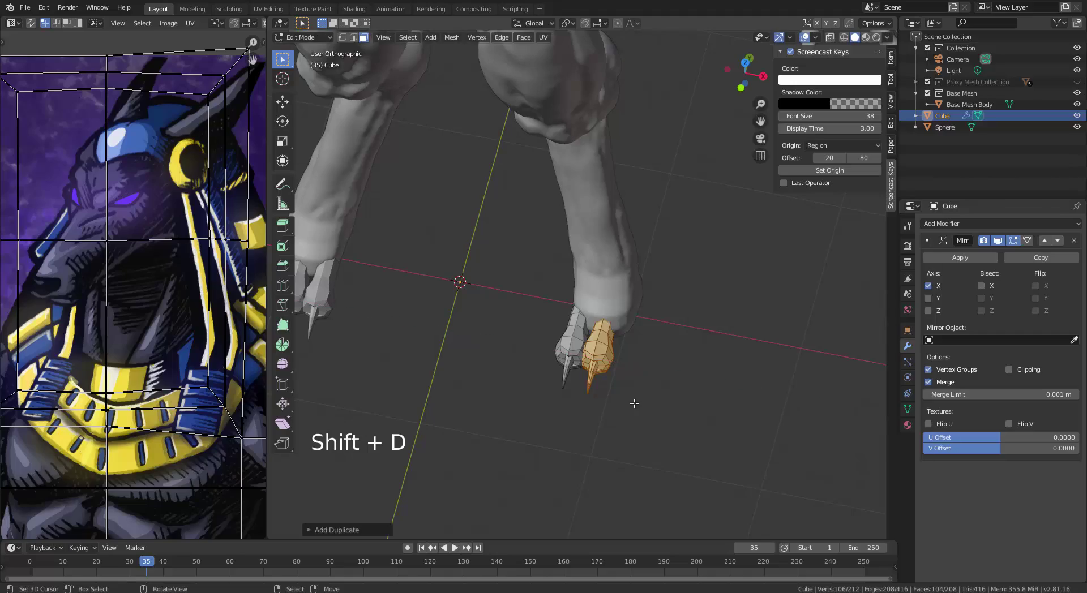
# Move the duplicated toe forward about 0.09 m in the top view with wireframe shading
pyautogui.press('KP_7')
pyautogui.press('z')
pyautogui.click(559, 401)
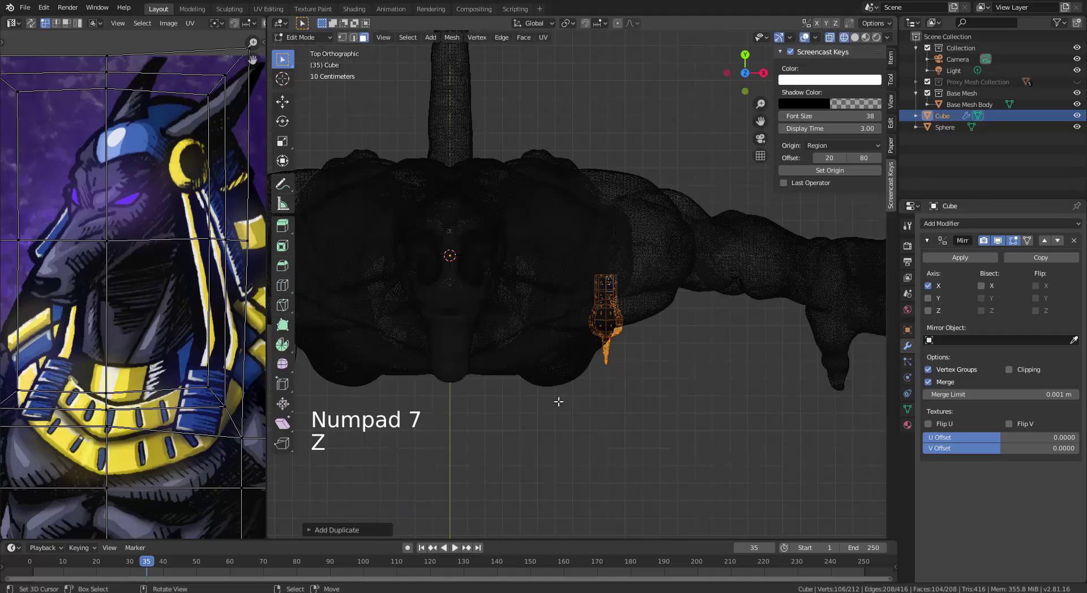
pyautogui.scroll(11, 613, 390)
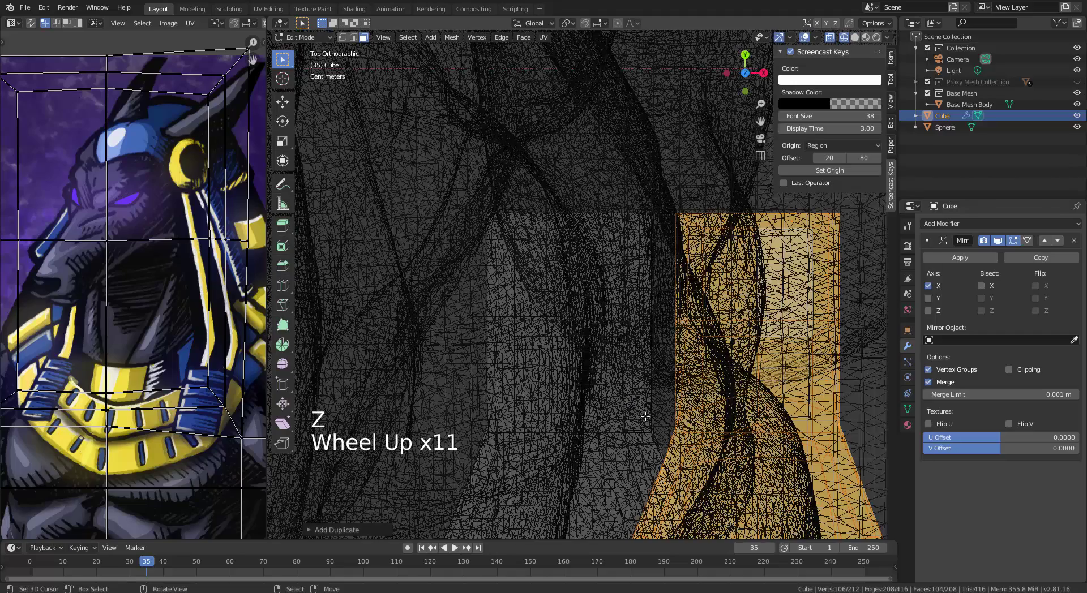
pyautogui.keyDown('shift'); pyautogui.moveTo(649, 433); pyautogui.dragTo(646, 365, button='middle'); pyautogui.keyUp('shift')
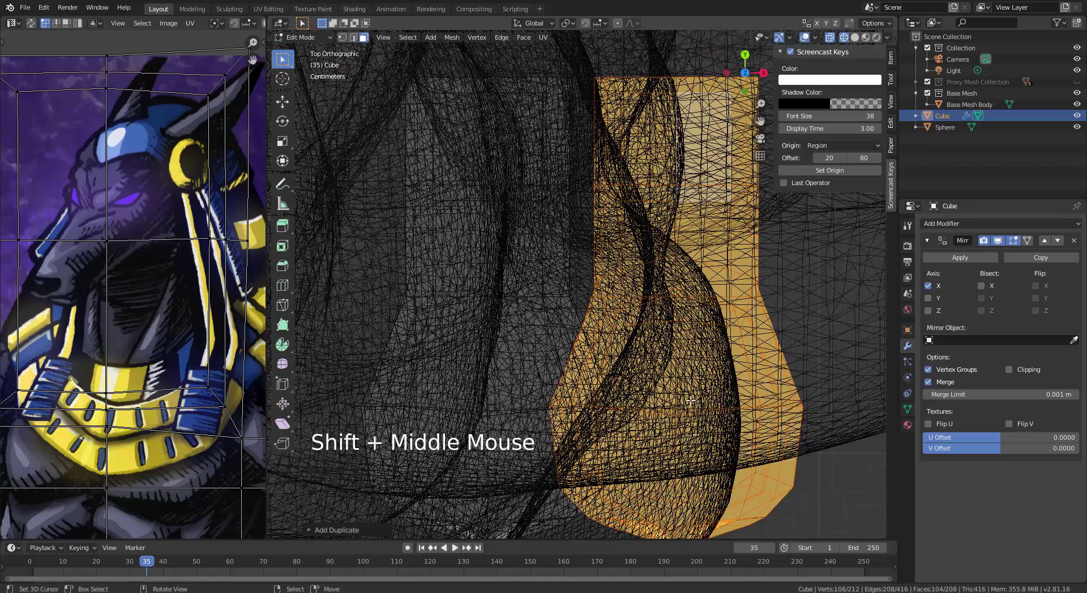
pyautogui.press('g')
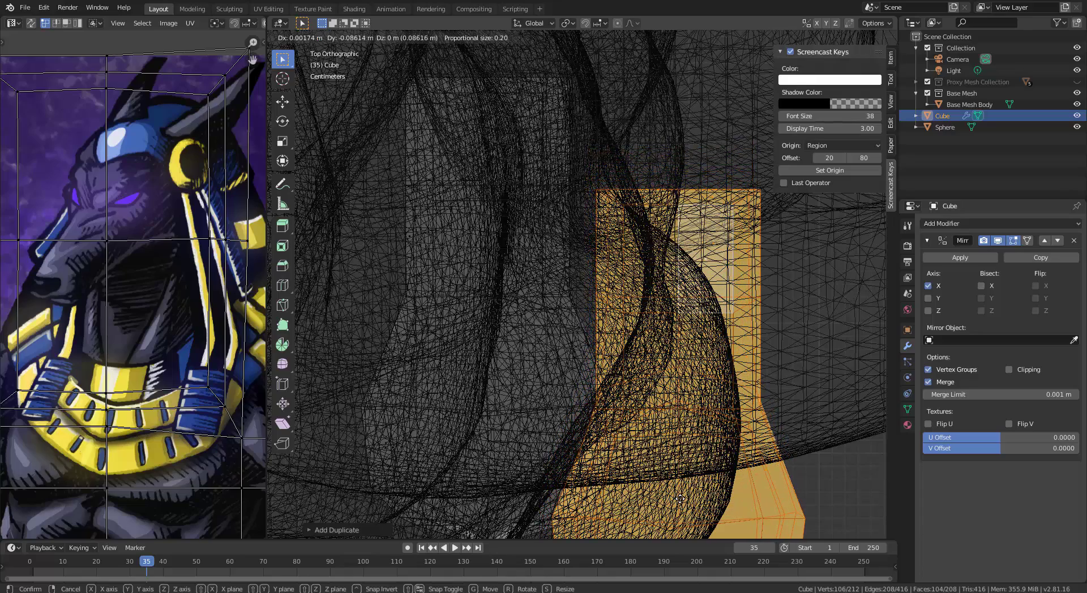
# Select the whole inner toe, rotate it so its claw angles inward, scale it down slightly and reposition it beside the second toe
pyautogui.rightClick(546, 365)
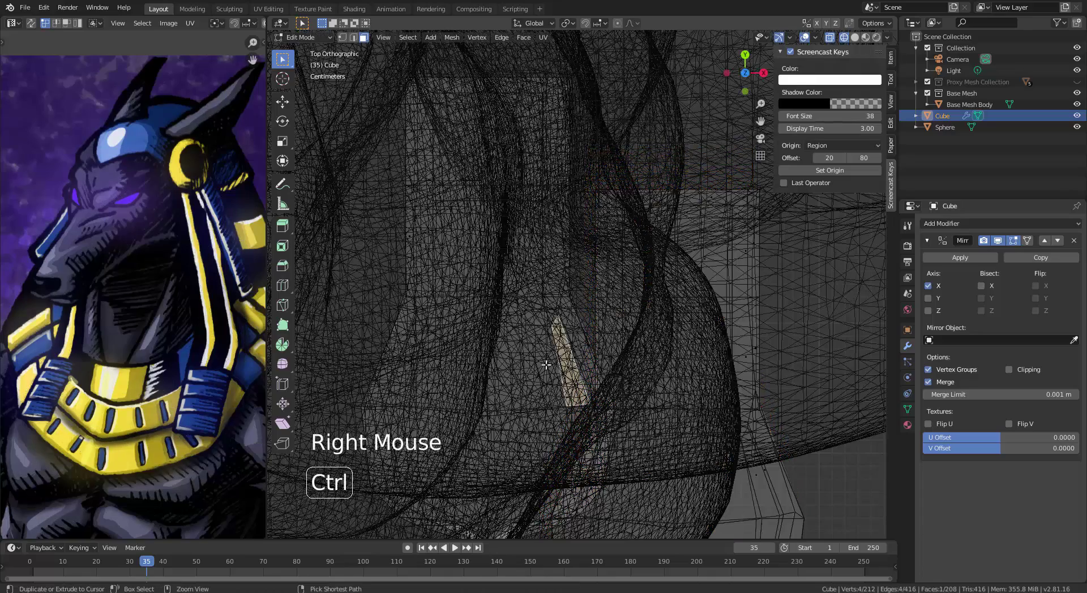
pyautogui.hotkey('ctrl', 'l')
pyautogui.press('r')
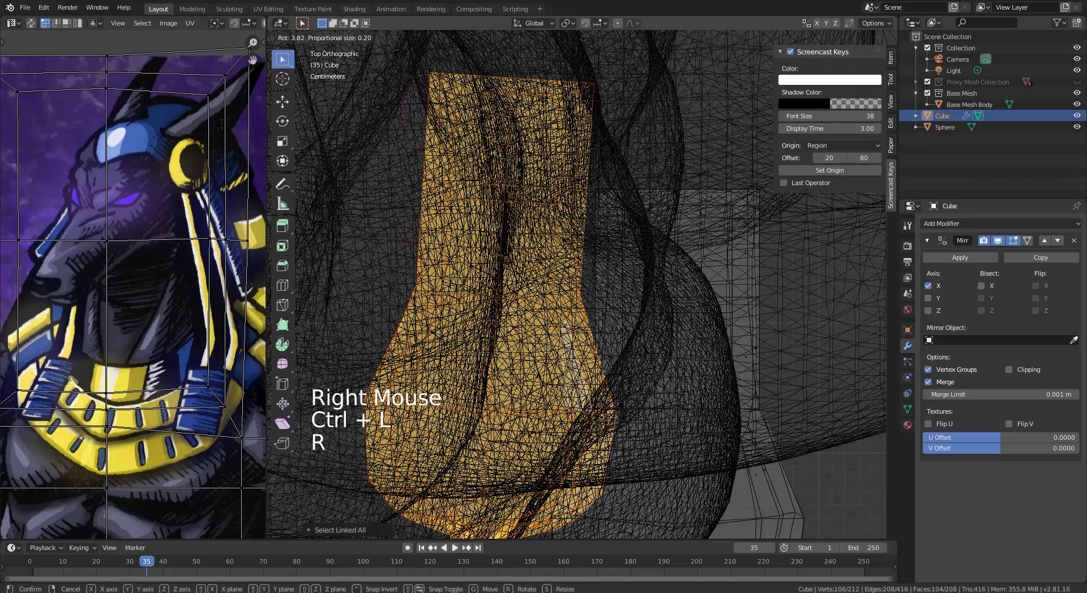
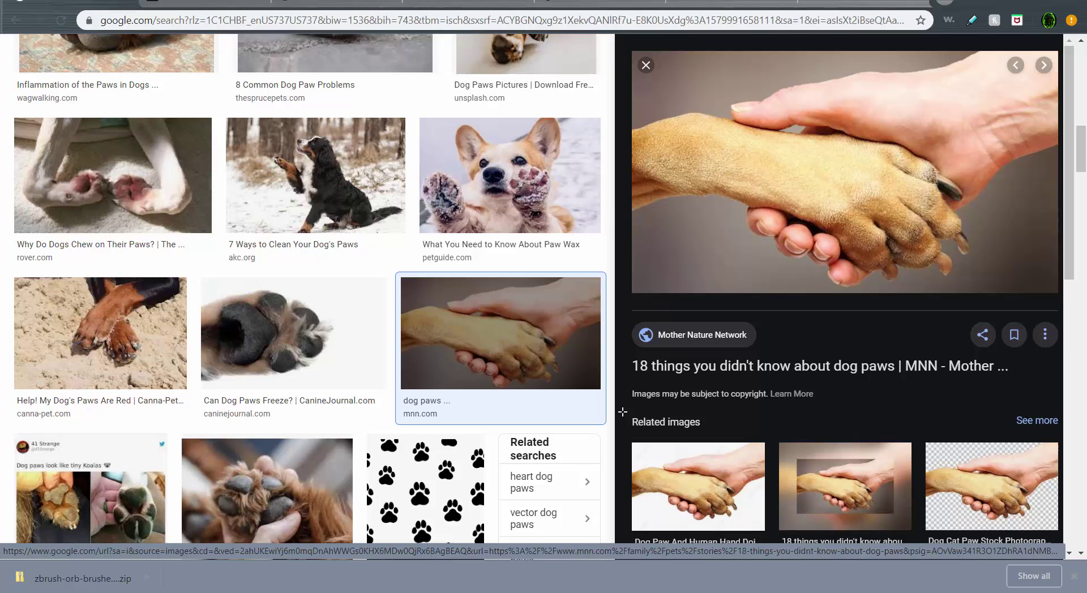
pyautogui.hotkey('alt', 'Tab')
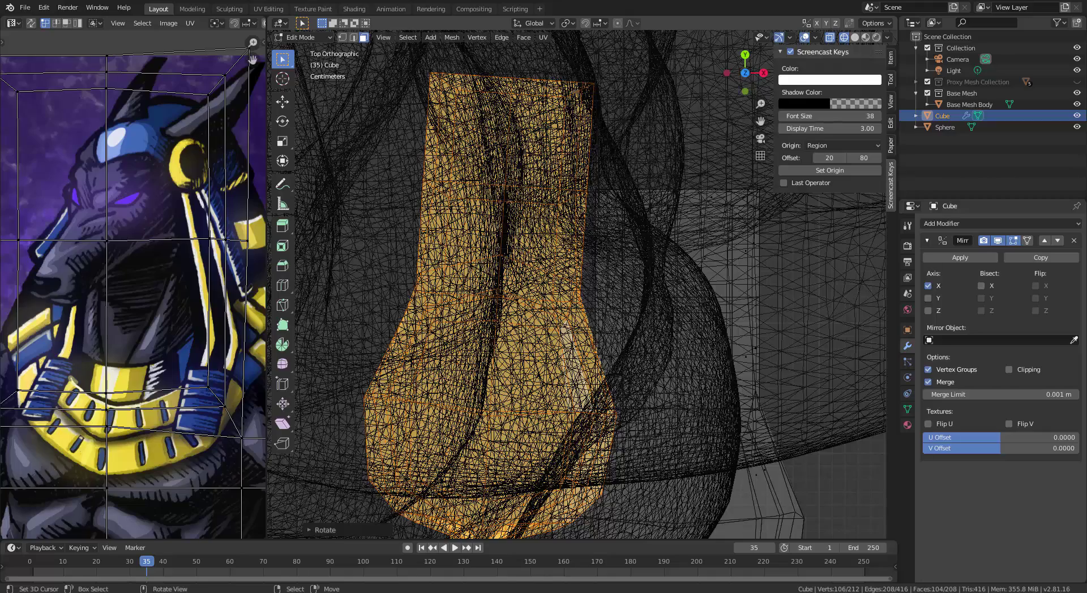
pyautogui.press('r')
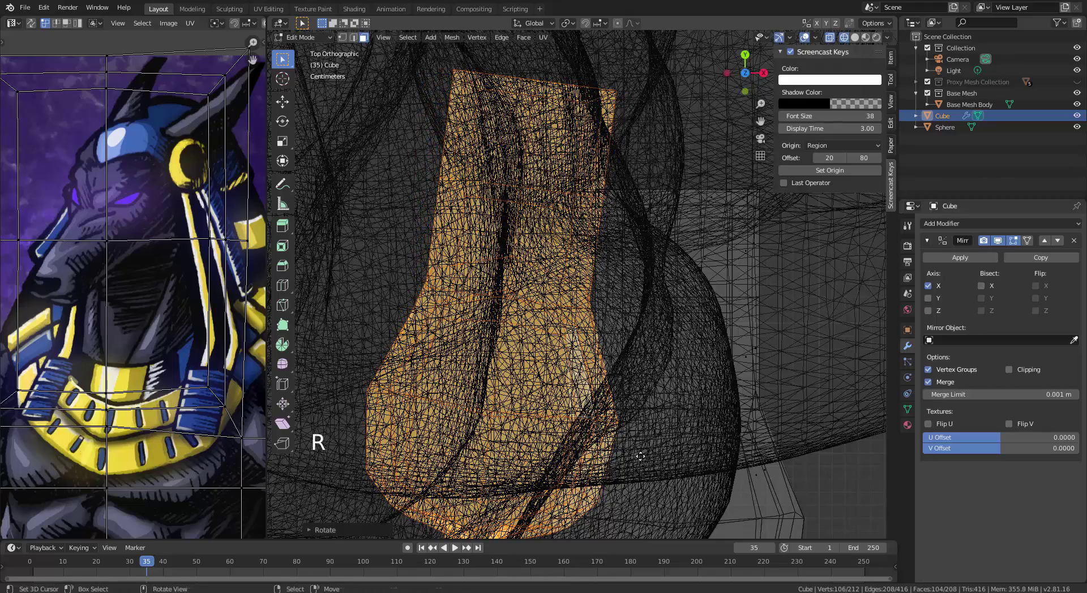
pyautogui.press('g')
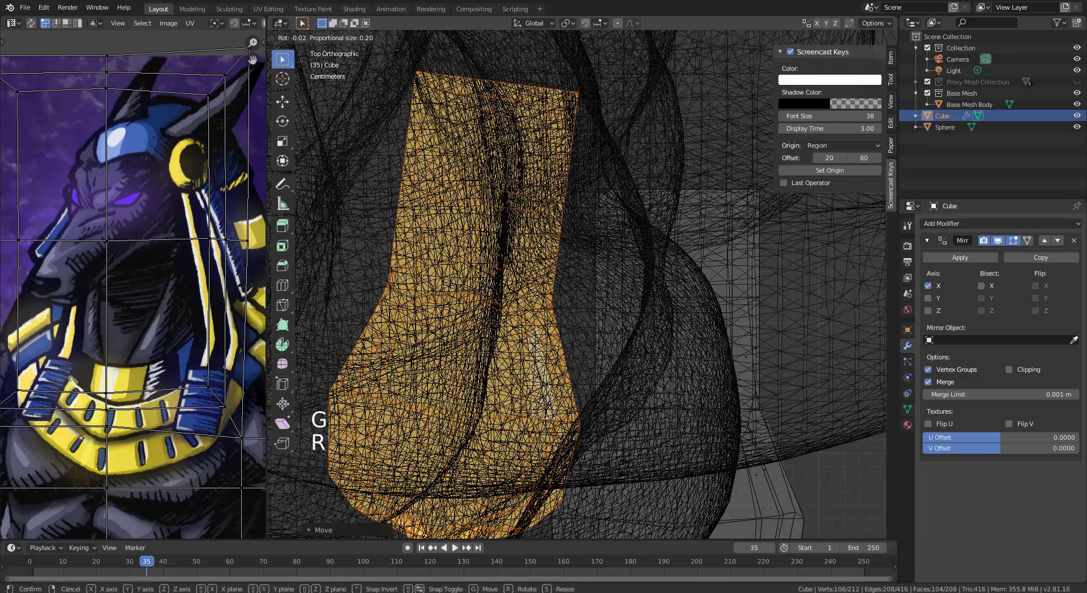
pyautogui.click(624, 468)
pyautogui.press('s')
pyautogui.click(608, 451)
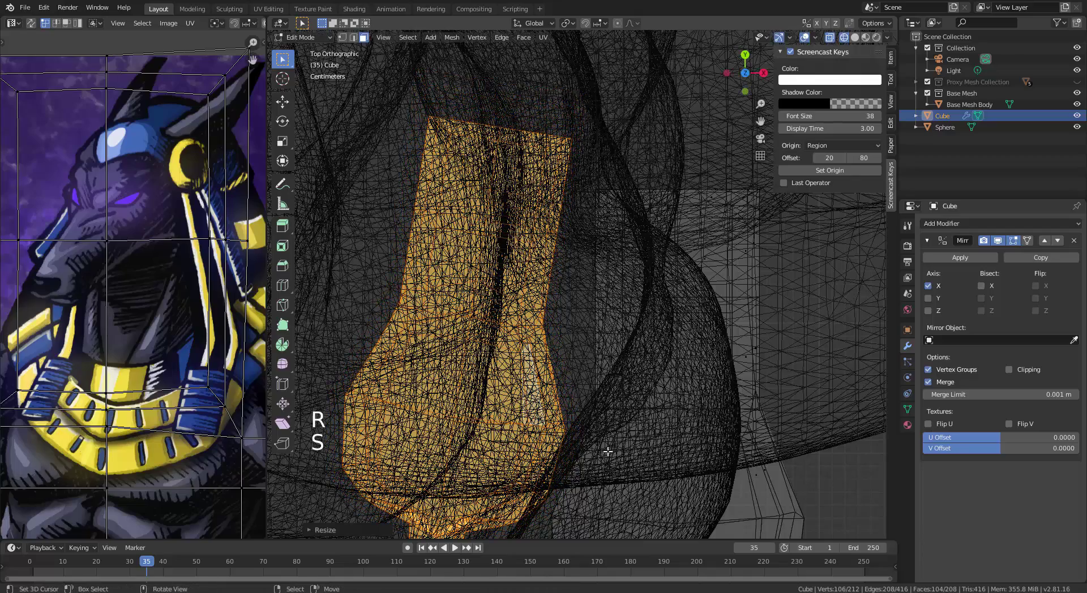
pyautogui.press('g')
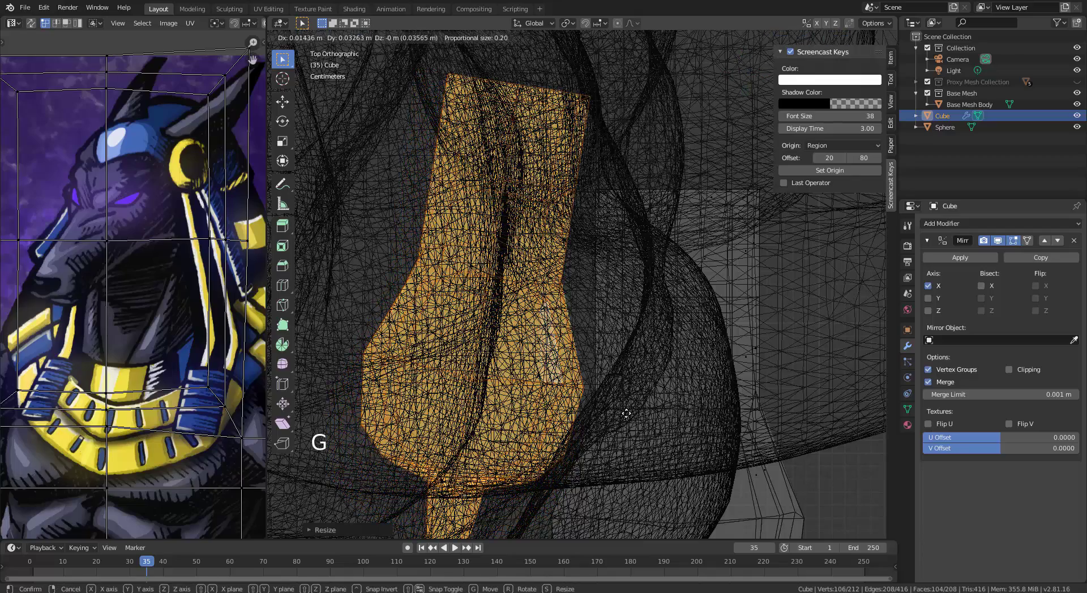
# Select the whole second toe, scale it down slightly and move it back toward the foot
pyautogui.scroll(-4, 627, 414)
pyautogui.rightClick(677, 404)
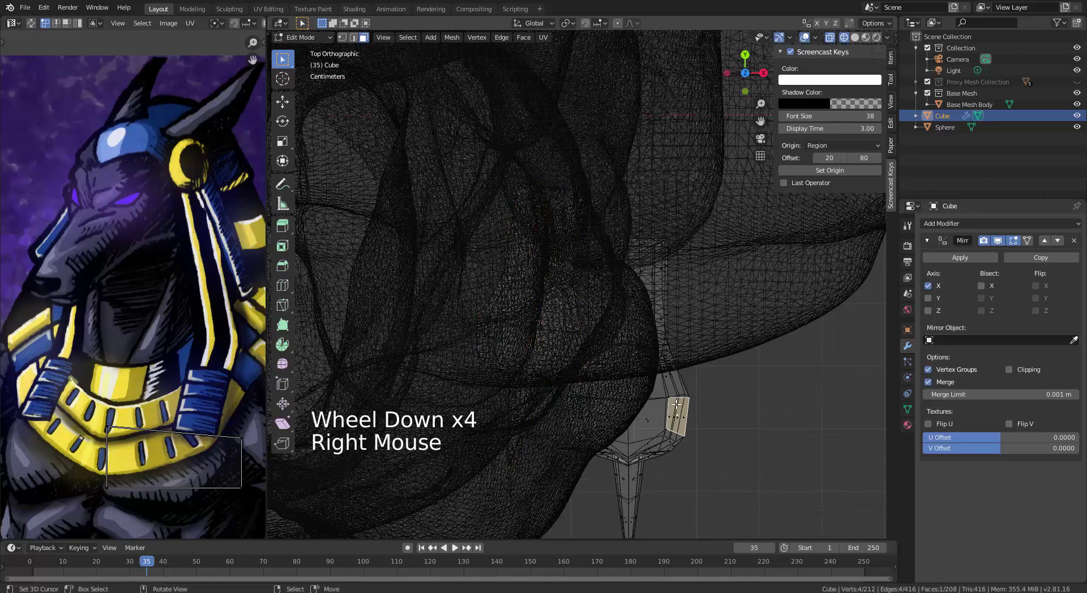
pyautogui.press('s')
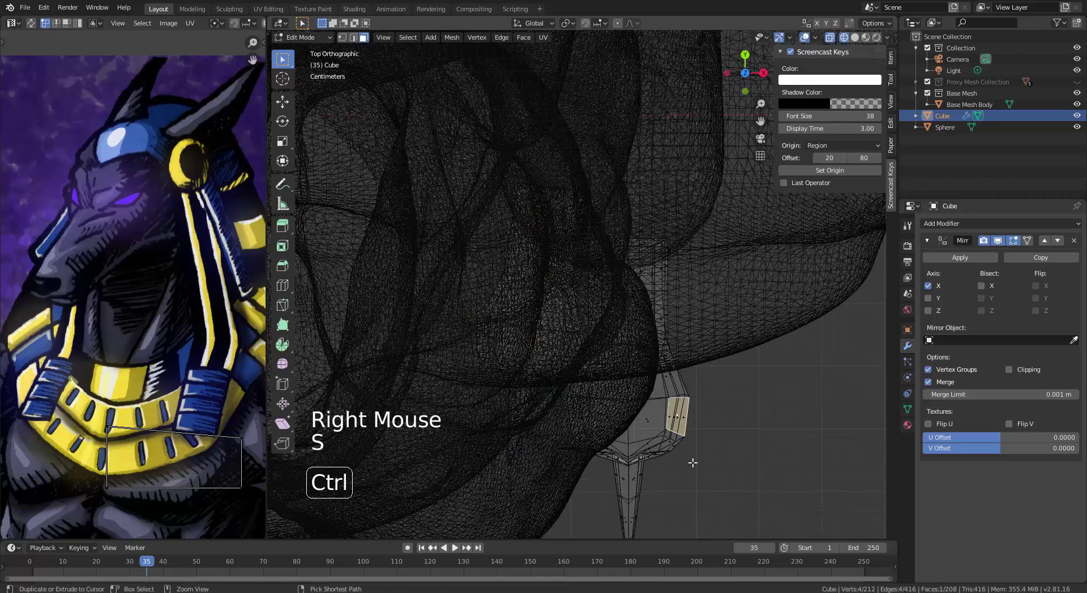
pyautogui.hotkey('ctrl', 'l')
pyautogui.press('s')
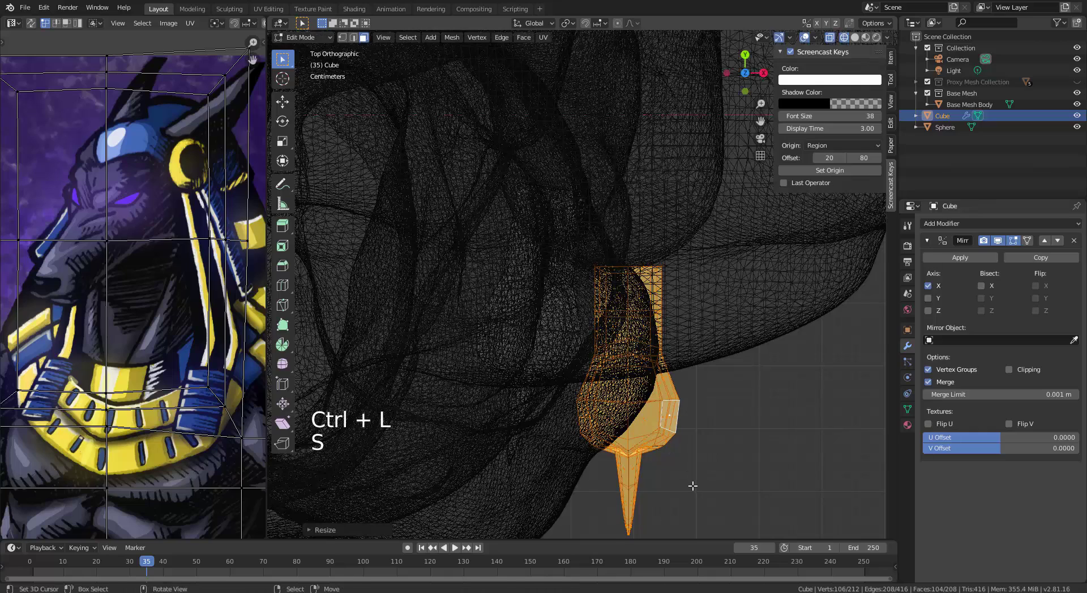
pyautogui.click(691, 485)
pyautogui.press('g')
pyautogui.click(688, 456)
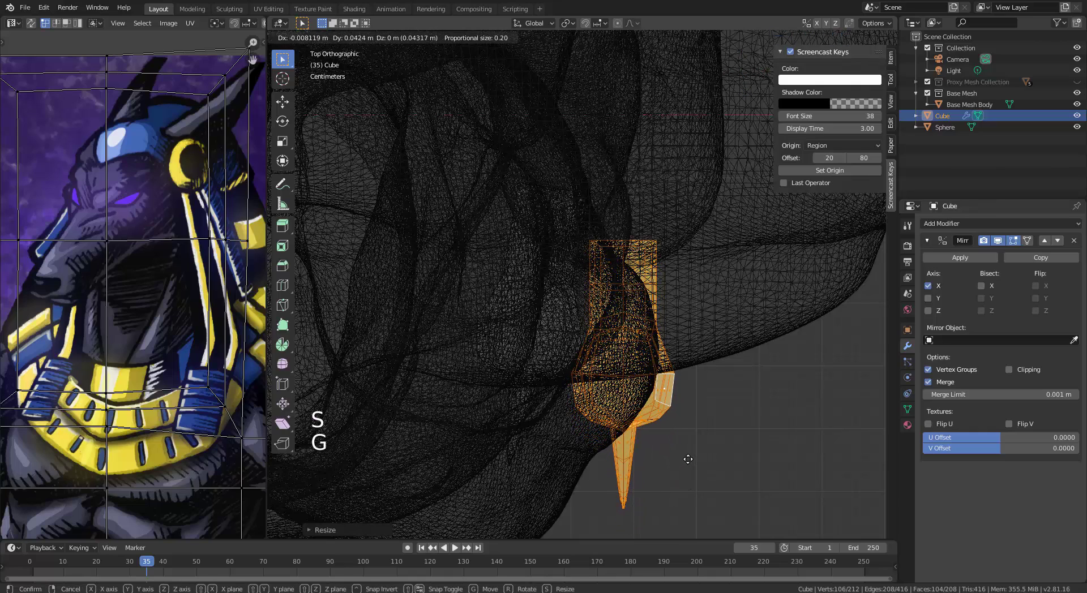
# Duplicate the second toe twice, placing the copies progressively outward and further back as the third and fourth toes
pyautogui.hotkey('shift', 'd')
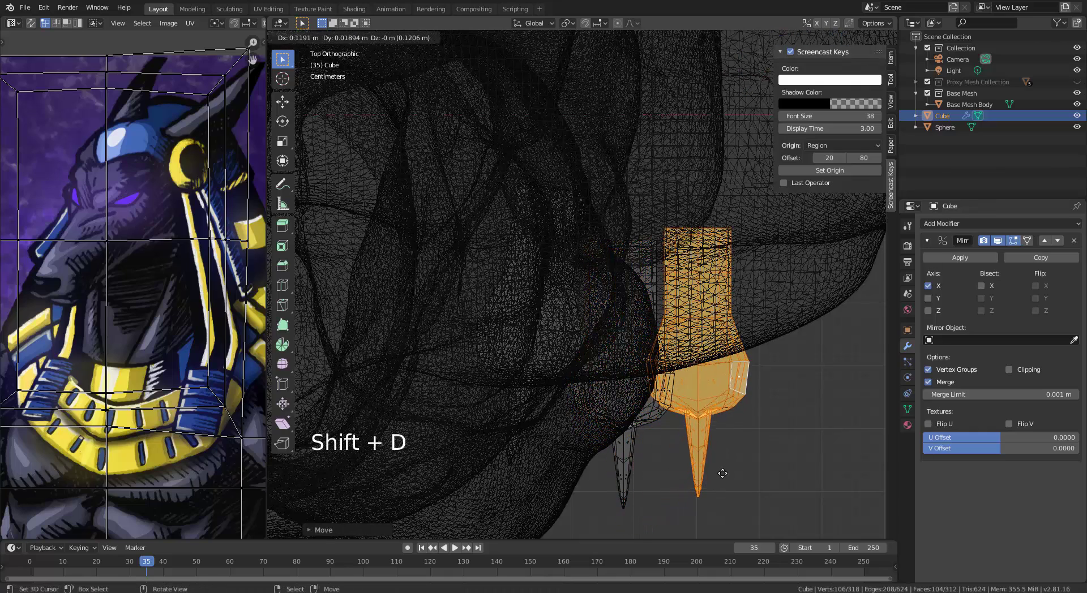
pyautogui.click(724, 473)
pyautogui.hotkey('shift', 'd')
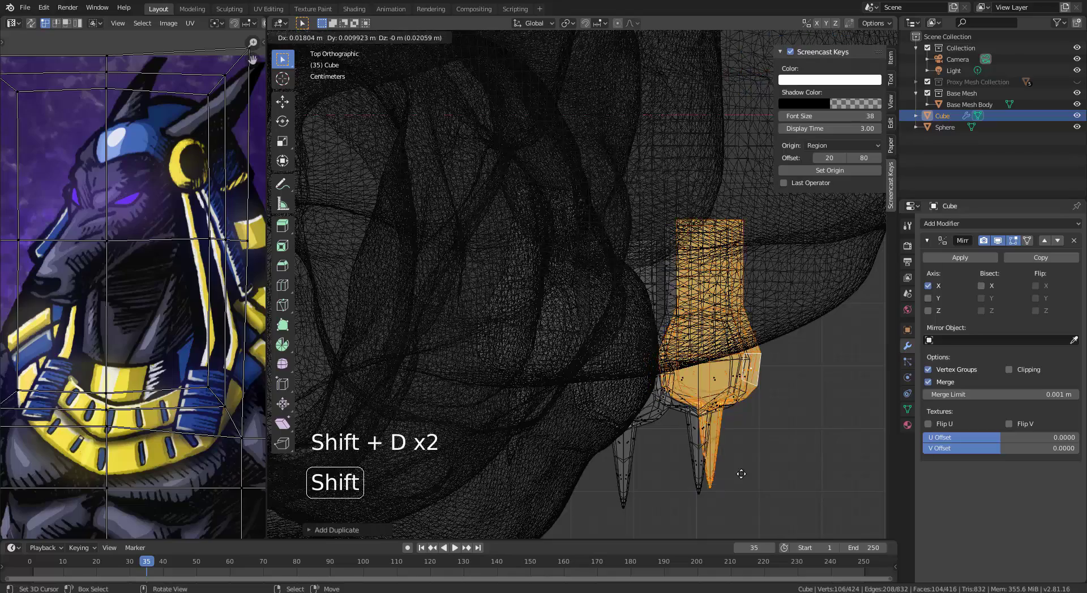
pyautogui.click(746, 448)
# Check the toe layout against the dog paw photo, then move all four toes inward about 0.05 m along X to centre them on the foot
pyautogui.scroll(-6, 682, 448)
pyautogui.keyDown('alt'); pyautogui.moveTo(681, 447); pyautogui.dragTo(686, 307, button='middle'); pyautogui.keyUp('alt')
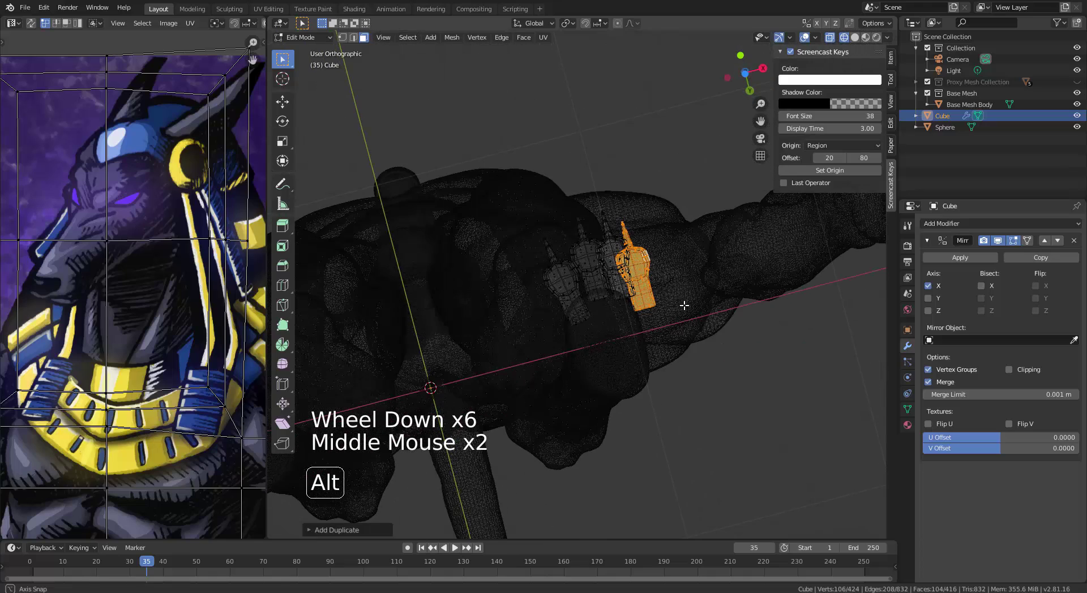
pyautogui.hotkey('alt', 'Tab')
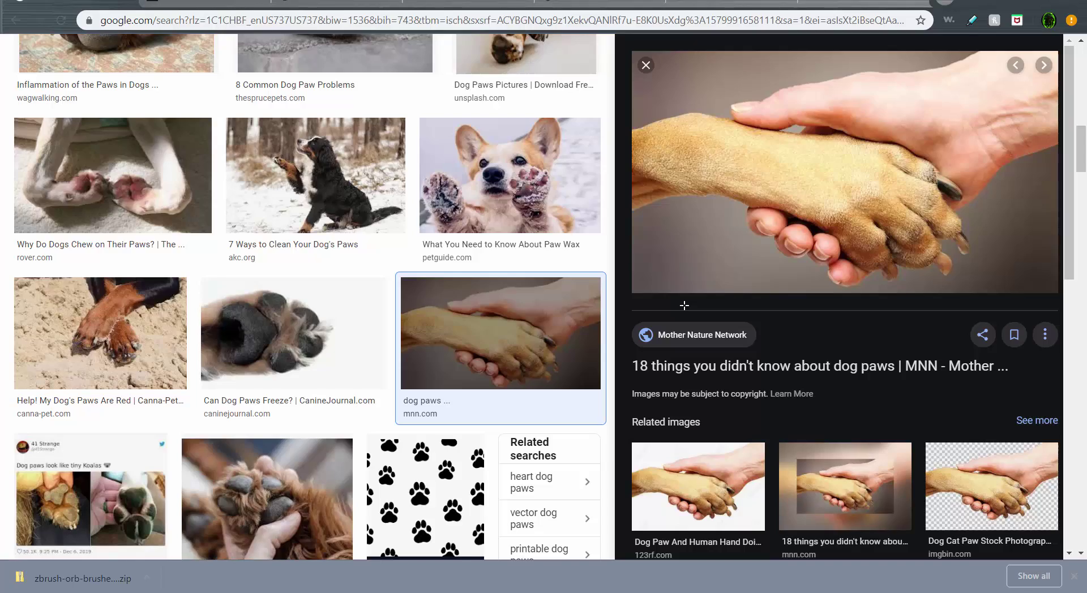
pyautogui.hotkey('alt', 'Tab')
pyautogui.keyDown('alt'); pyautogui.moveTo(687, 308); pyautogui.dragTo(637, 335, button='middle'); pyautogui.keyUp('alt')
pyautogui.press('a')
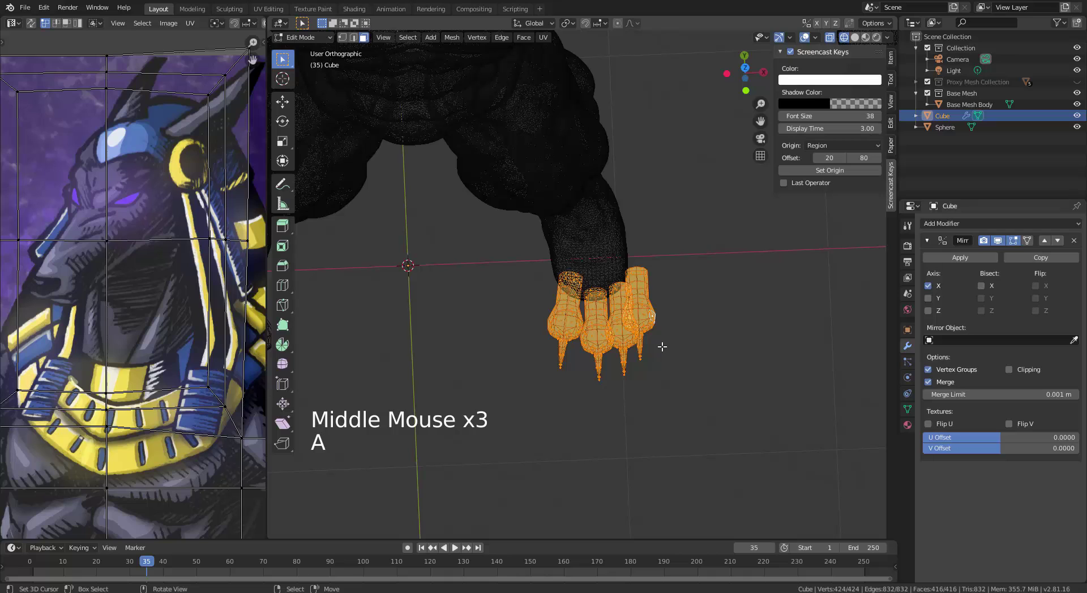
pyautogui.press('g')
pyautogui.press('x')
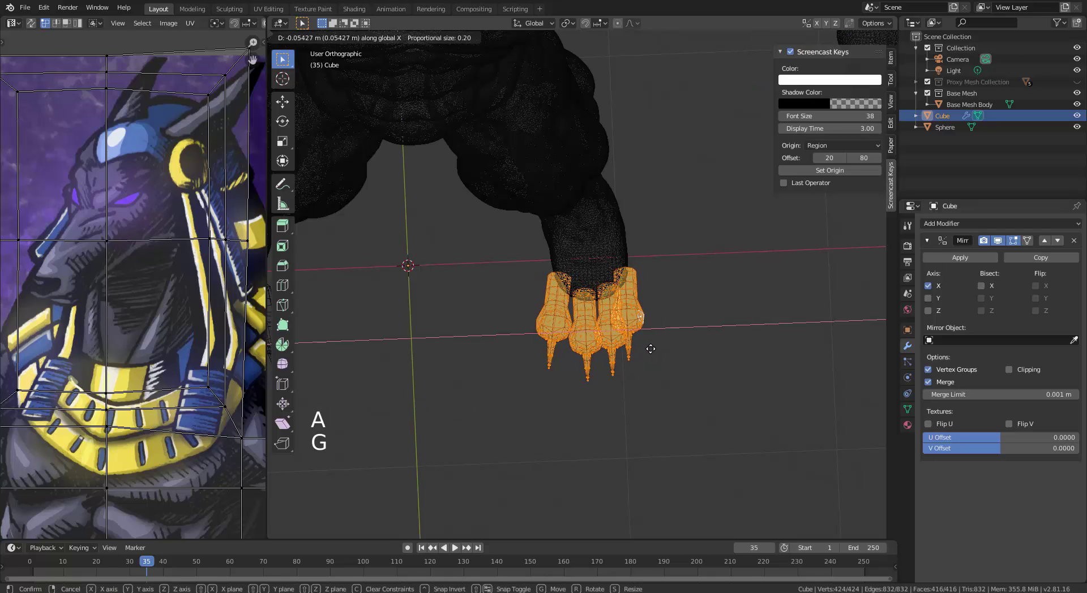
pyautogui.click(651, 349)
# Select the whole inner toe, scale it down slightly and move it back toward the foot
pyautogui.scroll(3, 633, 348)
pyautogui.keyDown('alt'); pyautogui.moveTo(634, 348); pyautogui.dragTo(555, 348, button='middle'); pyautogui.keyUp('alt')
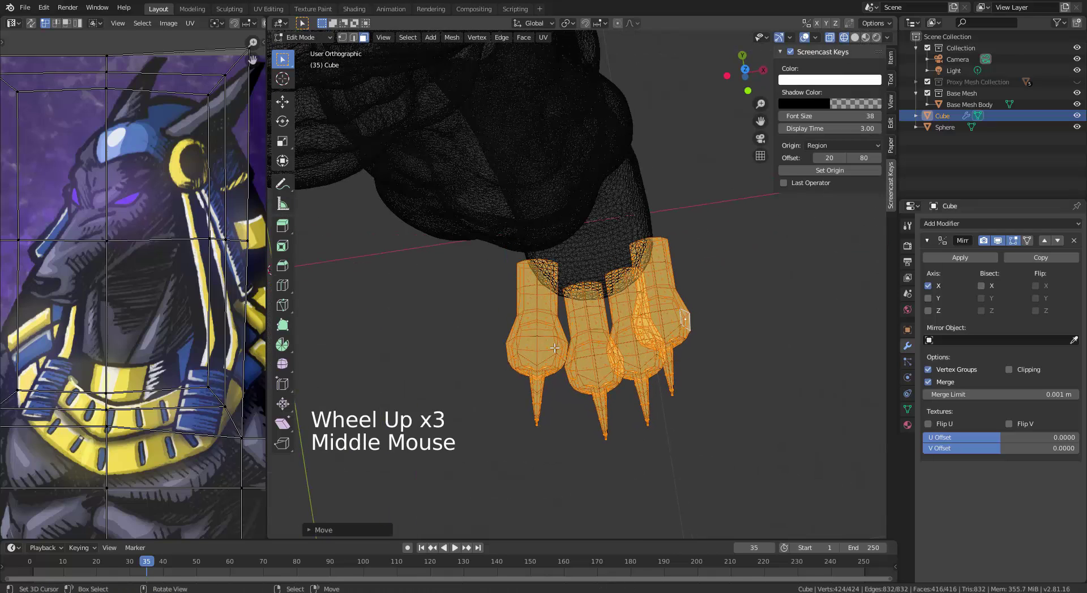
pyautogui.rightClick(555, 348)
pyautogui.hotkey('ctrl', 'l')
pyautogui.press('s')
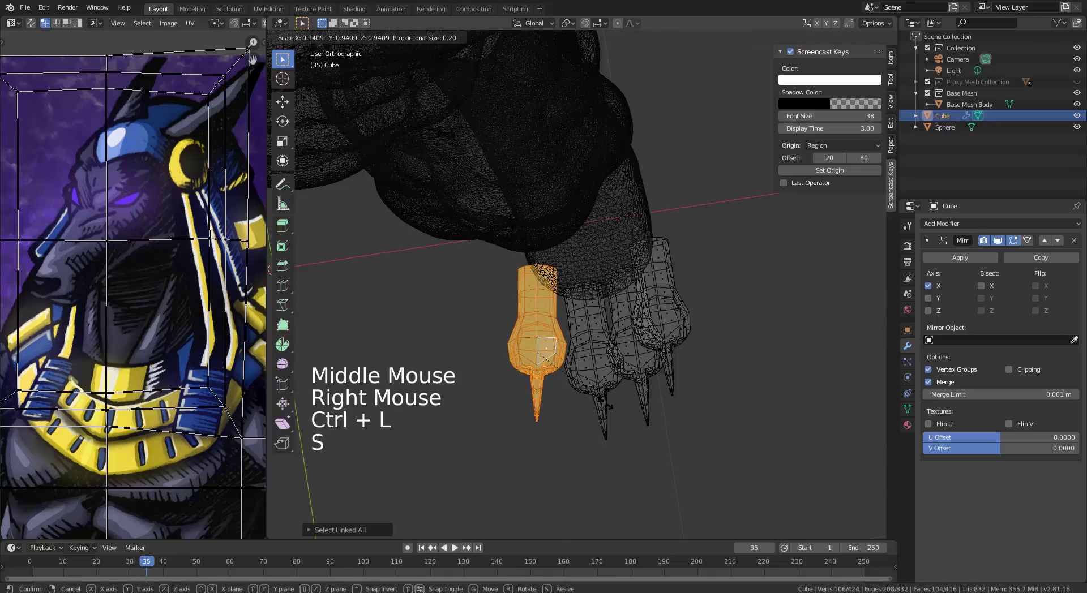
pyautogui.click(599, 392)
pyautogui.press('g')
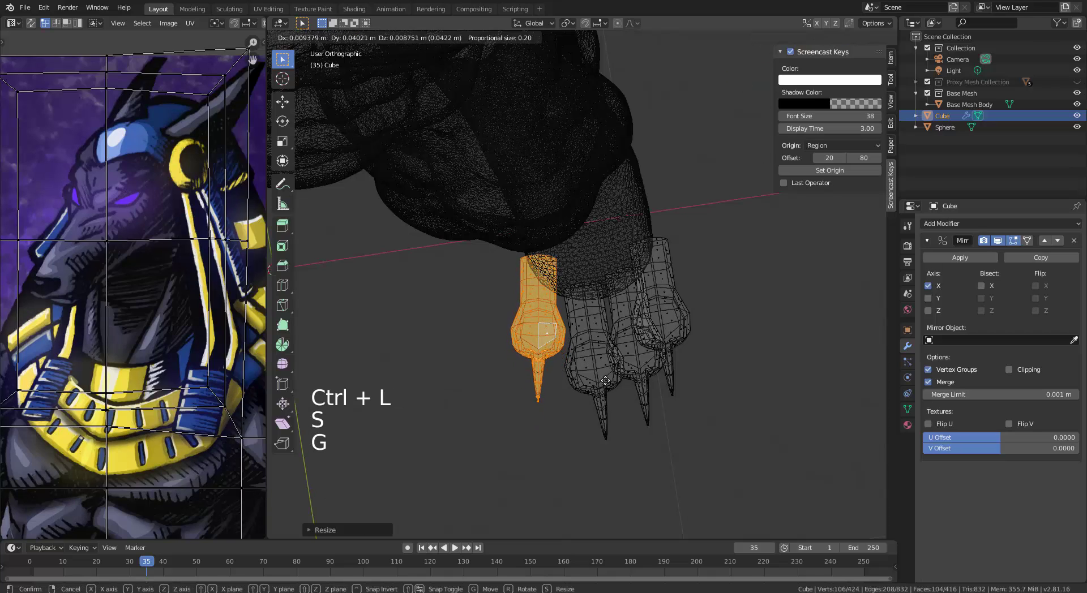
pyautogui.click(640, 320)
# Select the whole outermost toe, rotate it so its claw angles outward and shift it slightly outward
pyautogui.rightClick(658, 298)
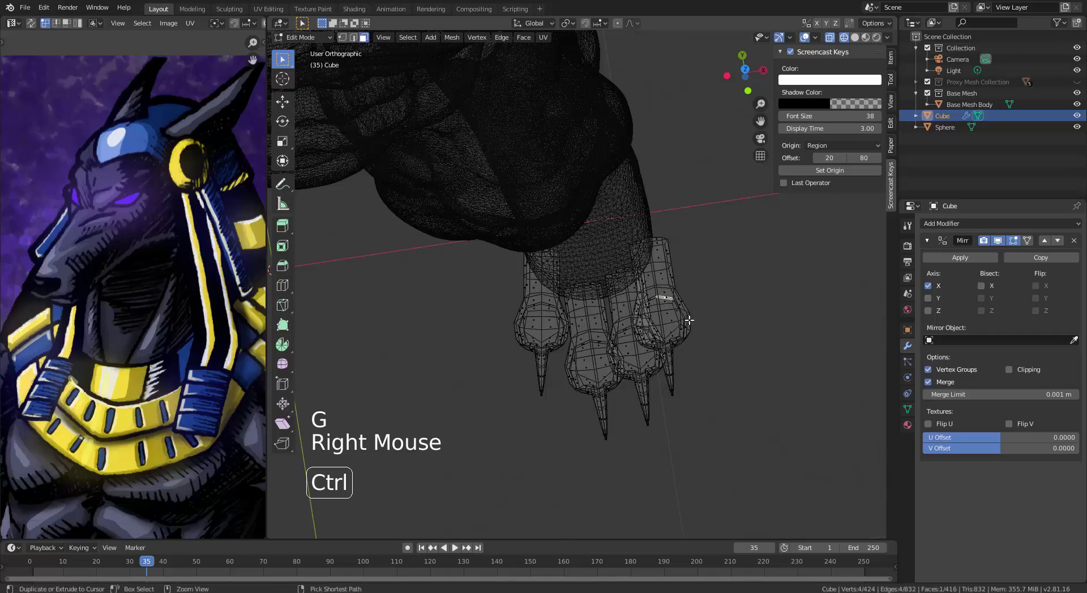
pyautogui.hotkey('ctrl', 'l')
pyautogui.press('r')
pyautogui.click(710, 381)
pyautogui.press('g')
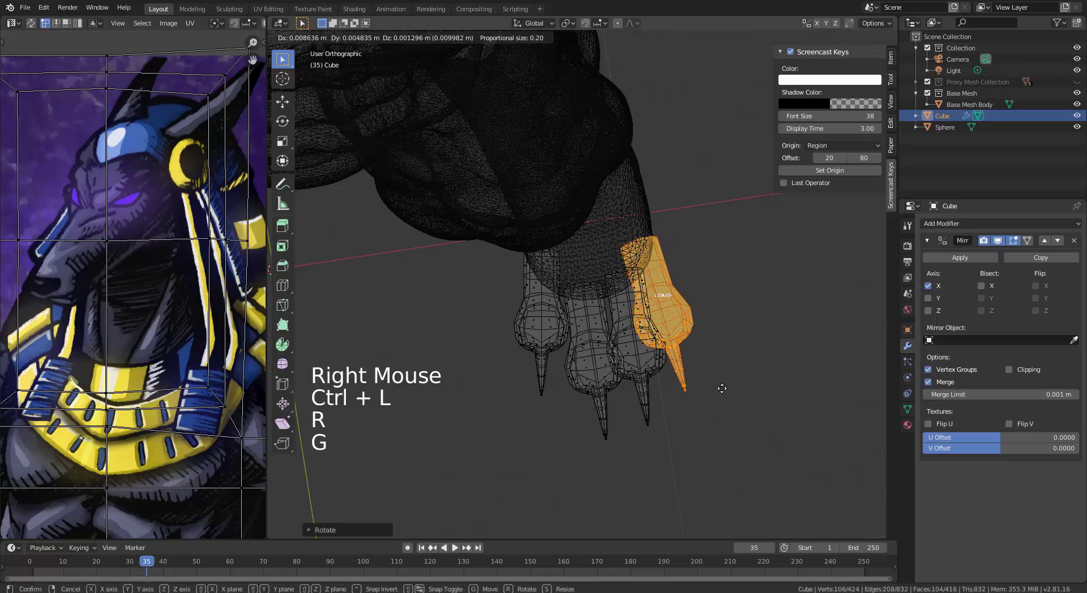
pyautogui.click(727, 381)
# From below the foot, refine the outermost toe's rotation, scale it down slightly and reposition it beside the third toe
pyautogui.moveTo(651, 383); pyautogui.dragTo(628, 249, button='middle')
pyautogui.moveTo(629, 249); pyautogui.dragTo(696, 256, button='middle')
pyautogui.press('g')
pyautogui.click(686, 278)
pyautogui.press('r')
pyautogui.click(729, 280)
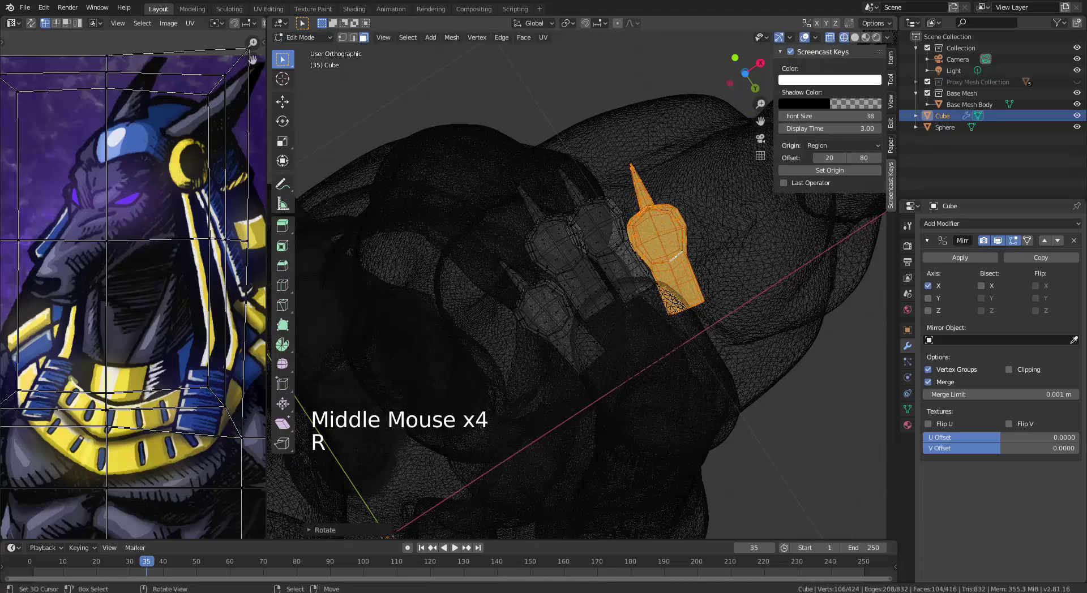
pyautogui.moveTo(718, 292); pyautogui.dragTo(724, 373, button='middle')
pyautogui.press('g')
pyautogui.click(722, 292)
pyautogui.press('s')
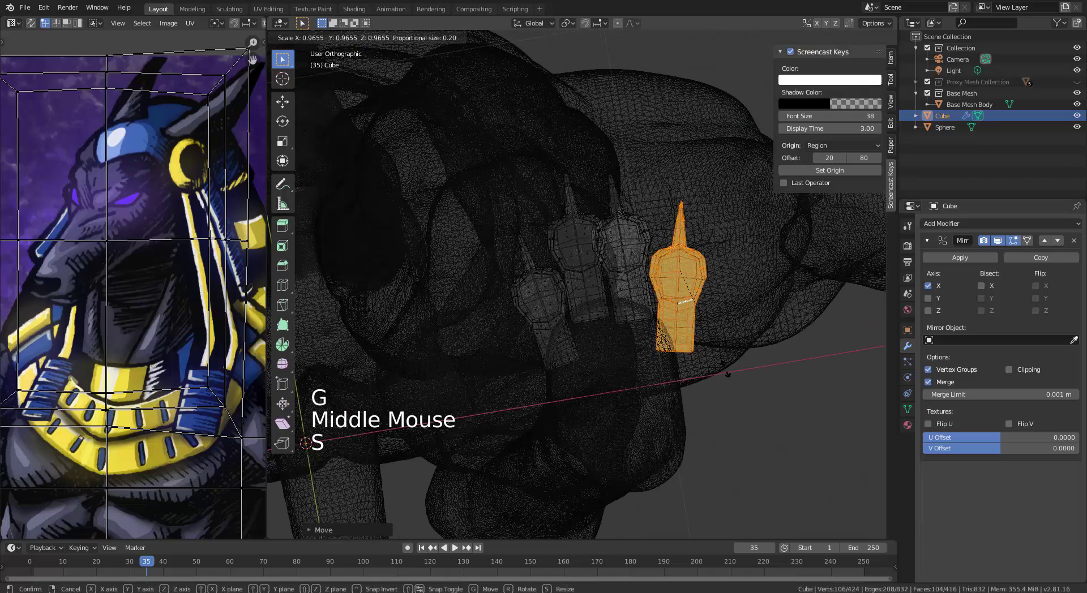
pyautogui.click(720, 360)
pyautogui.press('g')
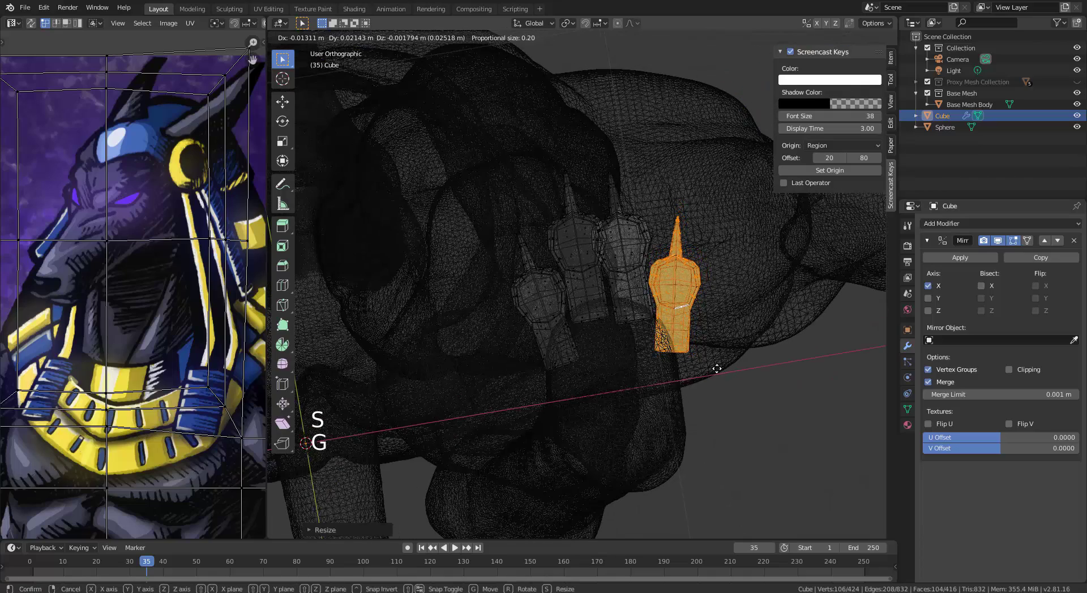
pyautogui.click(645, 287)
# Select the whole third toe, rotate it slightly outward and reposition it to open a gap from the second toe
pyautogui.rightClick(650, 303)
pyautogui.hotkey('ctrl', 'l')
pyautogui.hotkey('ctrl', 'k')
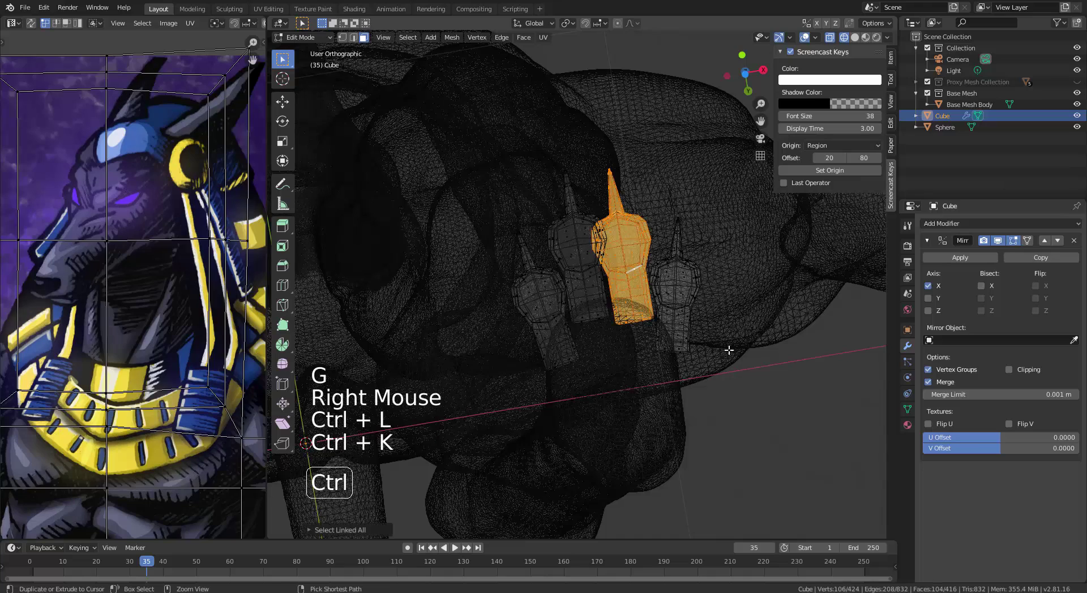
pyautogui.press('r')
pyautogui.press('g')
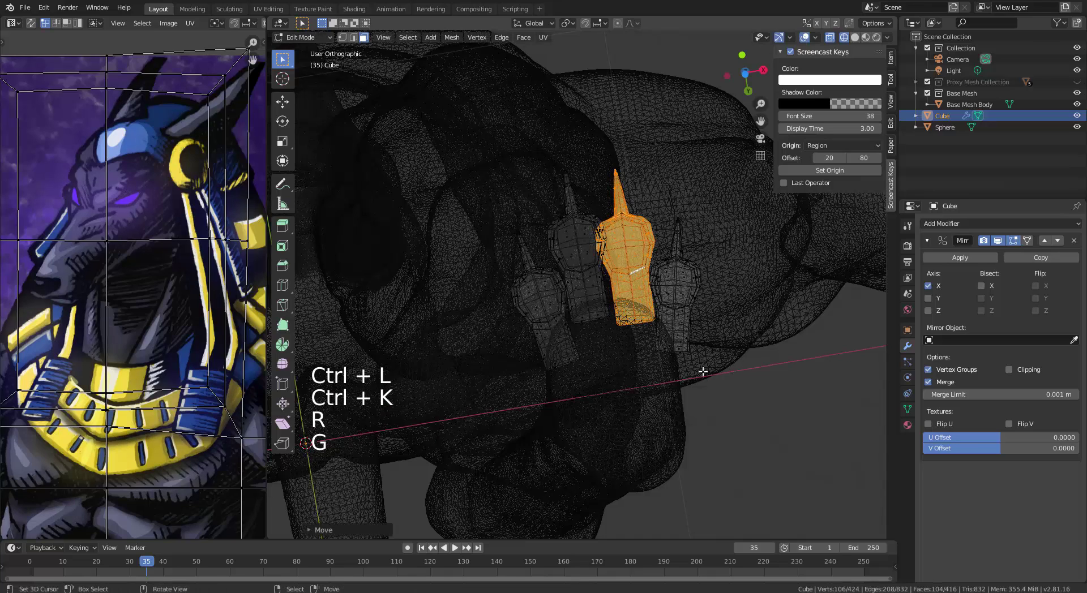
pyautogui.press('r')
pyautogui.press('g')
pyautogui.click(700, 384)
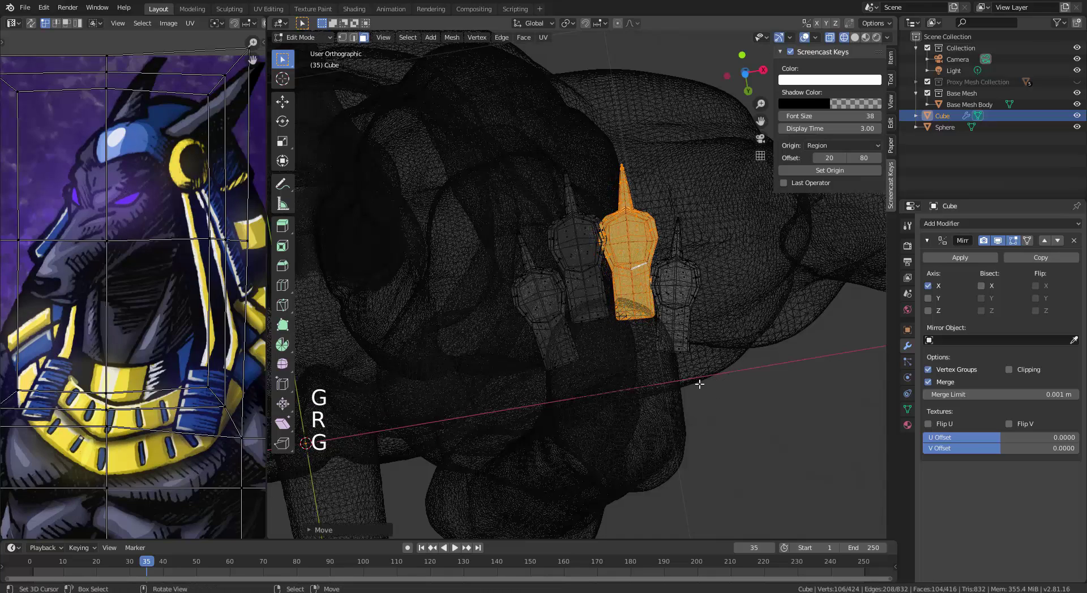
# Select the two inner toes together, rotate them about 7° so their claws splay inward, and shift them inward and back
pyautogui.rightClick(594, 288)
pyautogui.hotkey('ctrl', 'l')
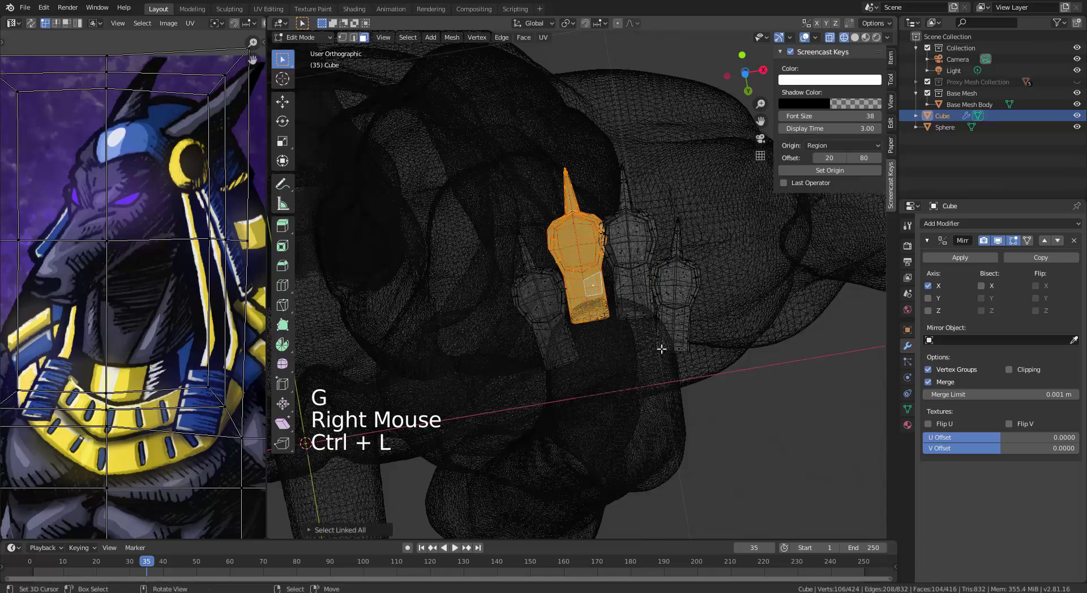
pyautogui.keyDown('shift'); pyautogui.rightClick(572, 348); pyautogui.keyUp('shift')
pyautogui.hotkey('ctrl', 'l')
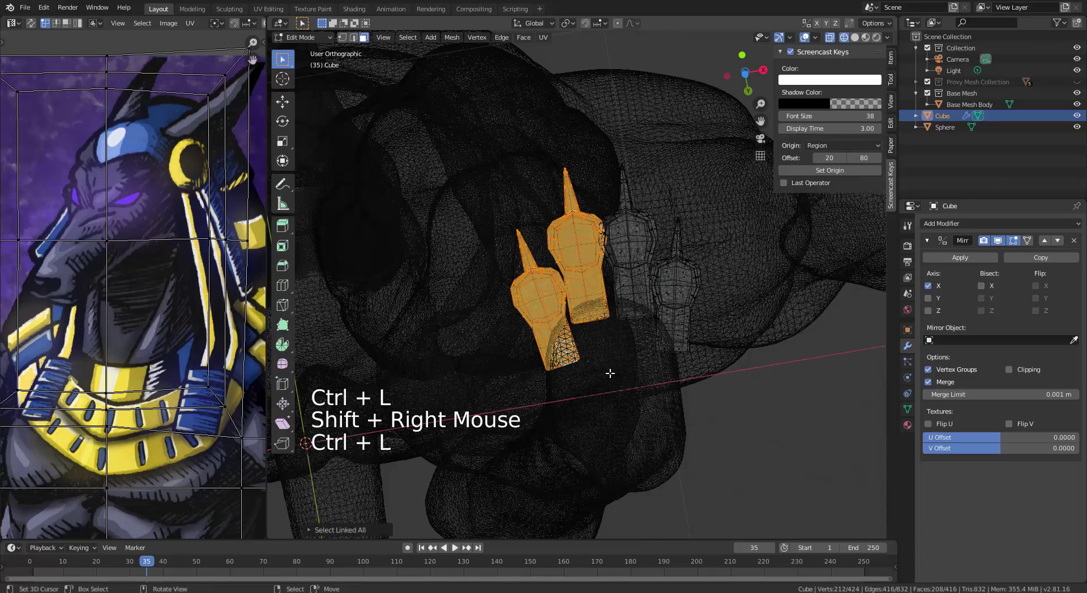
pyautogui.press('g')
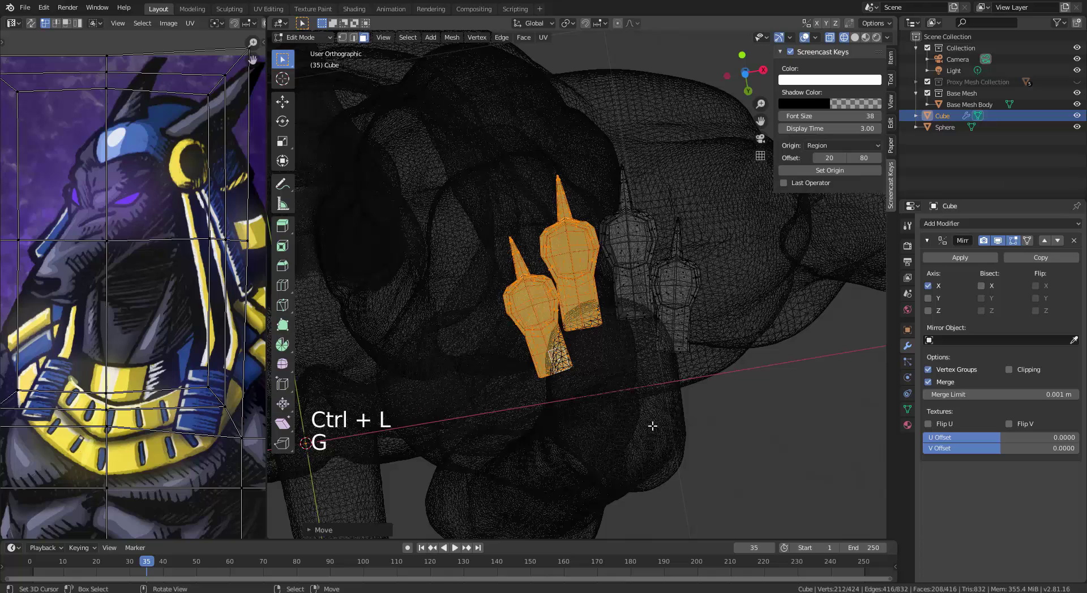
pyautogui.press('r')
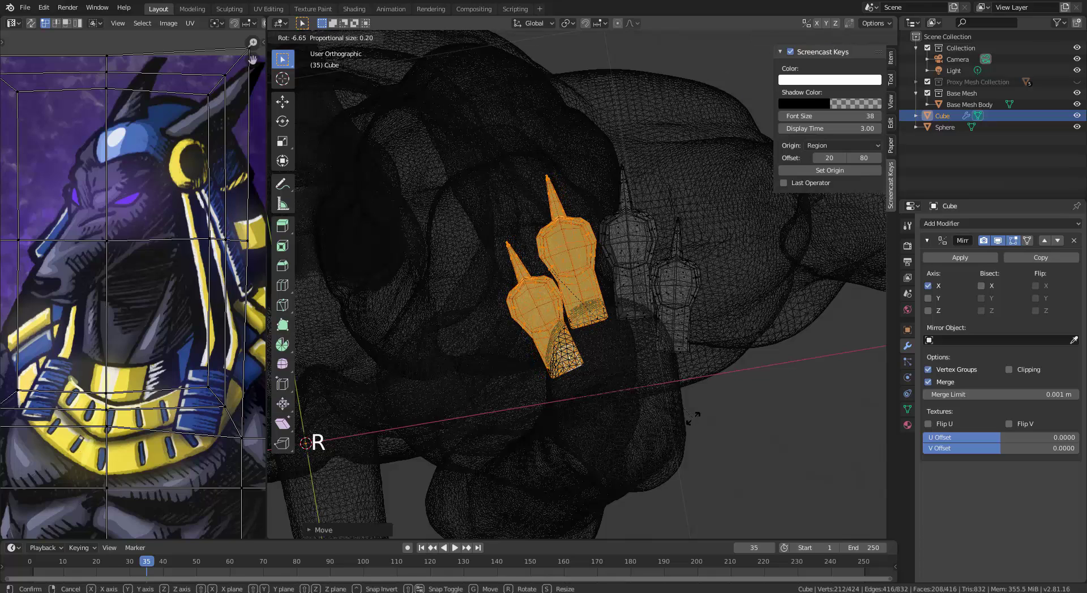
pyautogui.click(690, 420)
pyautogui.press('g')
pyautogui.click(686, 425)
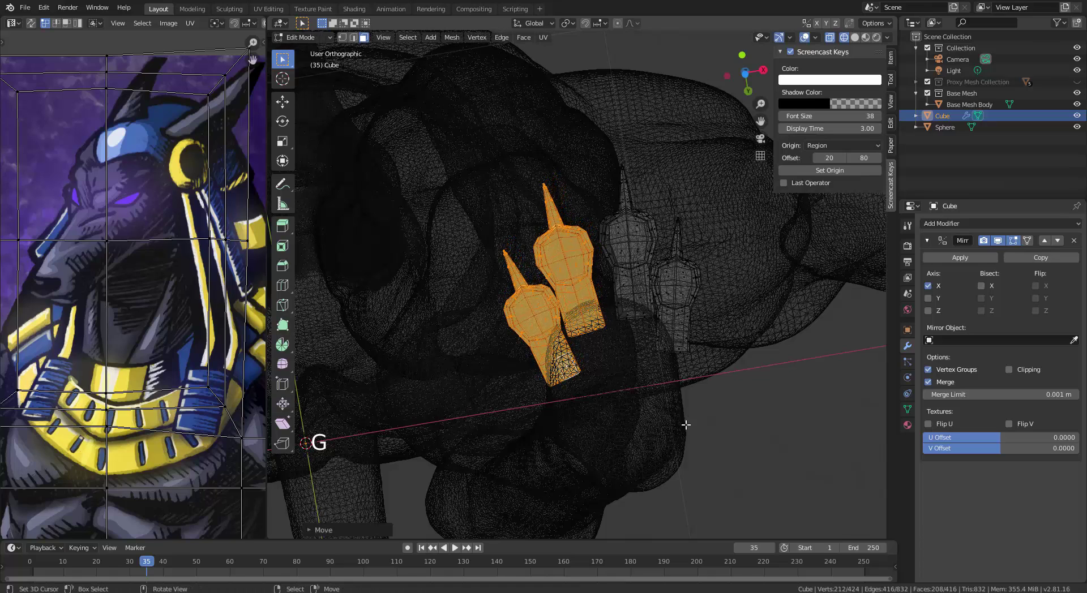
# Select the third and outermost toes together and move them slightly back toward the foot
pyautogui.rightClick(639, 278)
pyautogui.keyDown('shift'); pyautogui.rightClick(667, 310); pyautogui.keyUp('shift')
pyautogui.hotkey('ctrl', 'l')
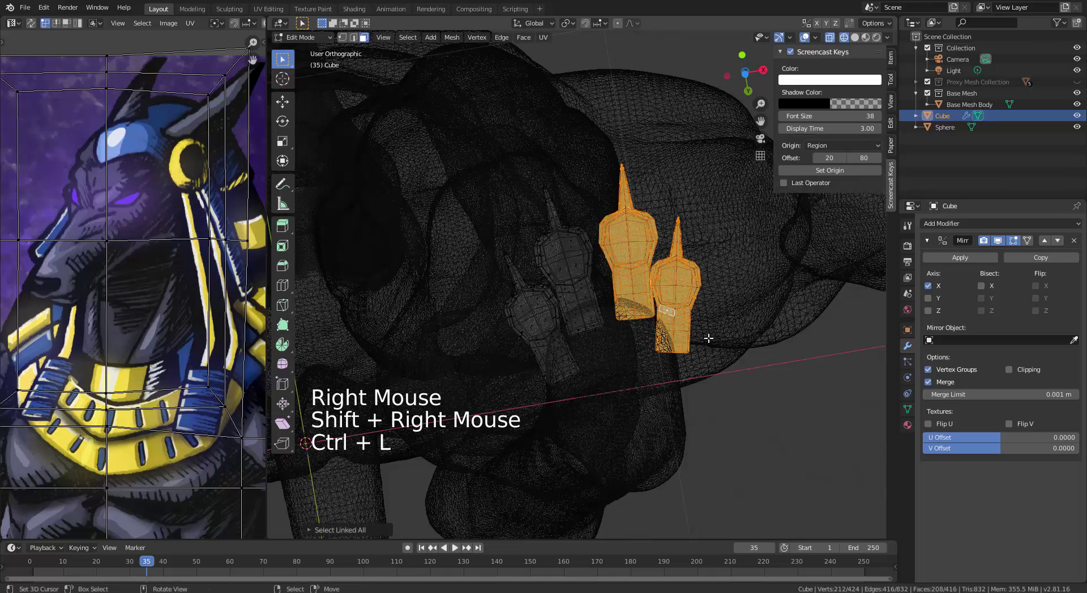
pyautogui.press('g')
pyautogui.click(728, 336)
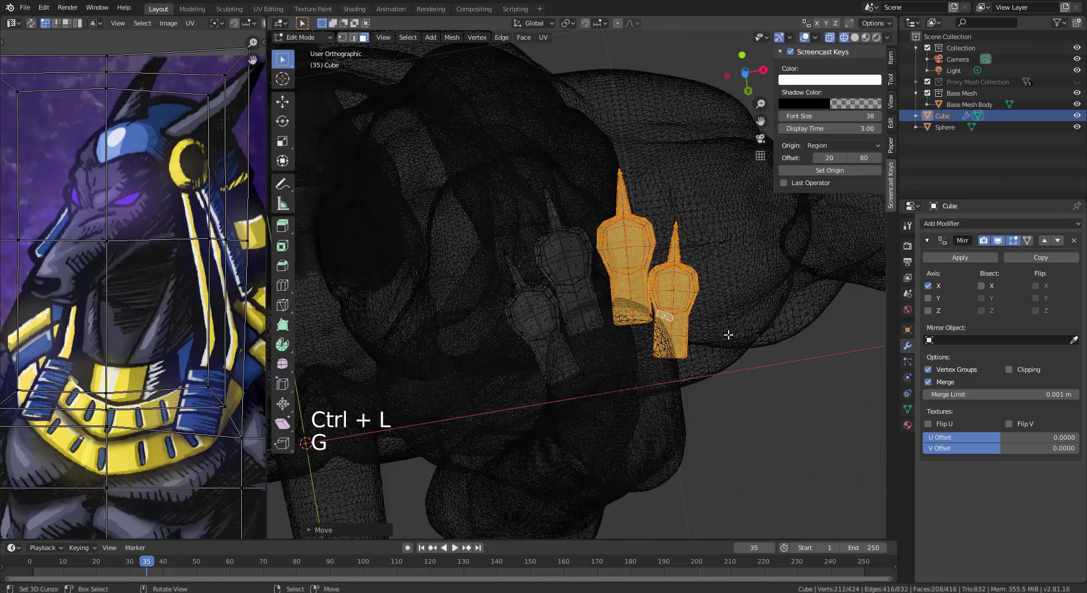
# Select only the outermost toe, rotate it slightly outward and shift it away from the third toe
pyautogui.rightClick(690, 287)
pyautogui.hotkey('ctrl', 'l')
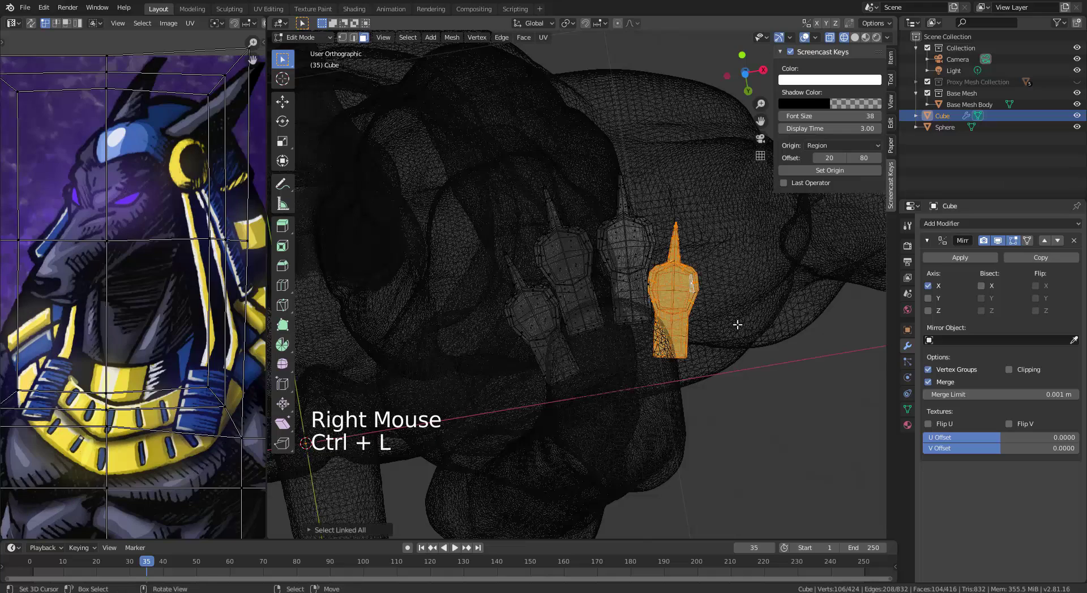
pyautogui.press('r')
pyautogui.click(756, 374)
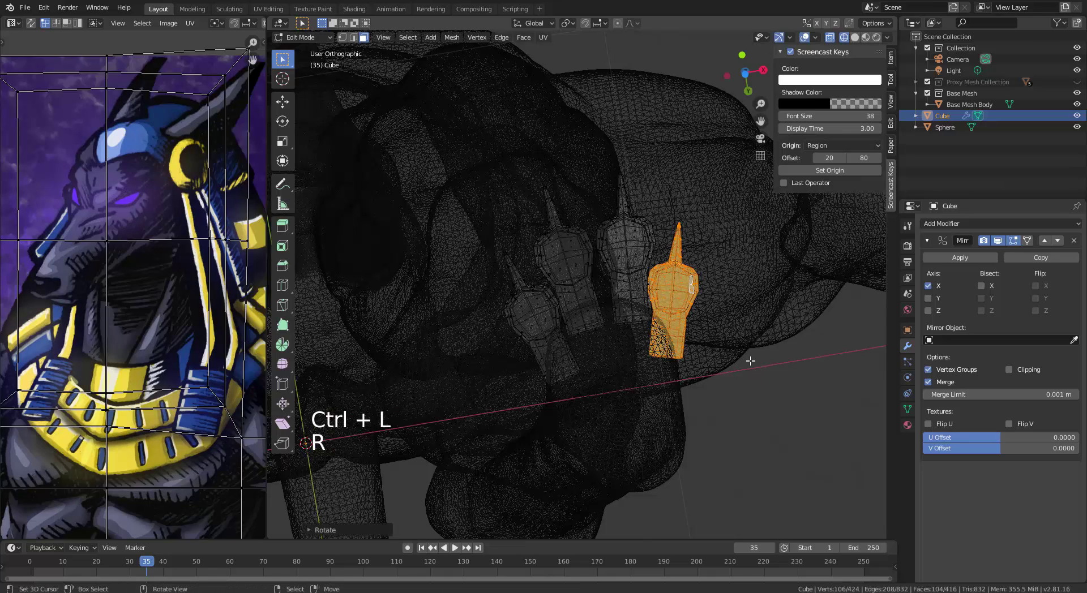
pyautogui.press('g')
pyautogui.click(759, 365)
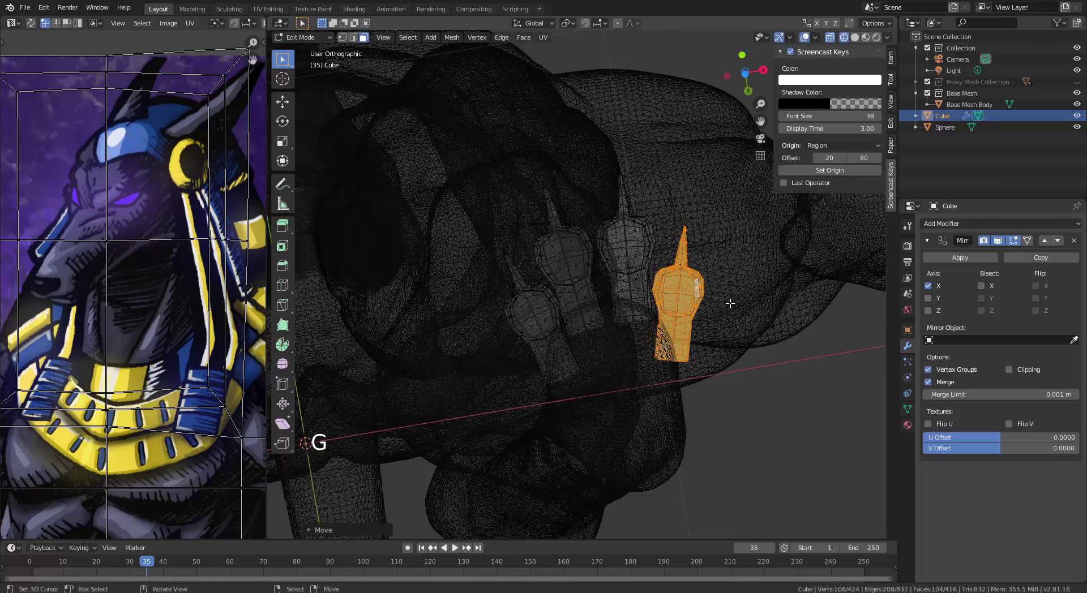
# Select all four toes and rotate them about 3.9° around the global Z axis
pyautogui.keyDown('alt'); pyautogui.moveTo(645, 213); pyautogui.dragTo(619, 374, button='middle'); pyautogui.keyUp('alt')
pyautogui.press('ctrl')
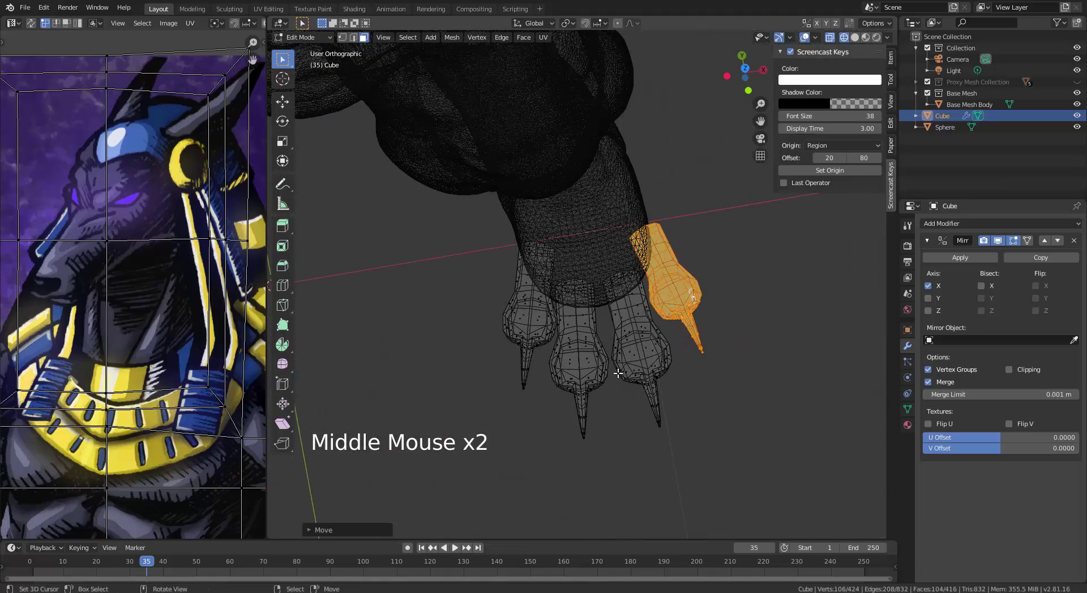
pyautogui.press('a')
pyautogui.press('r')
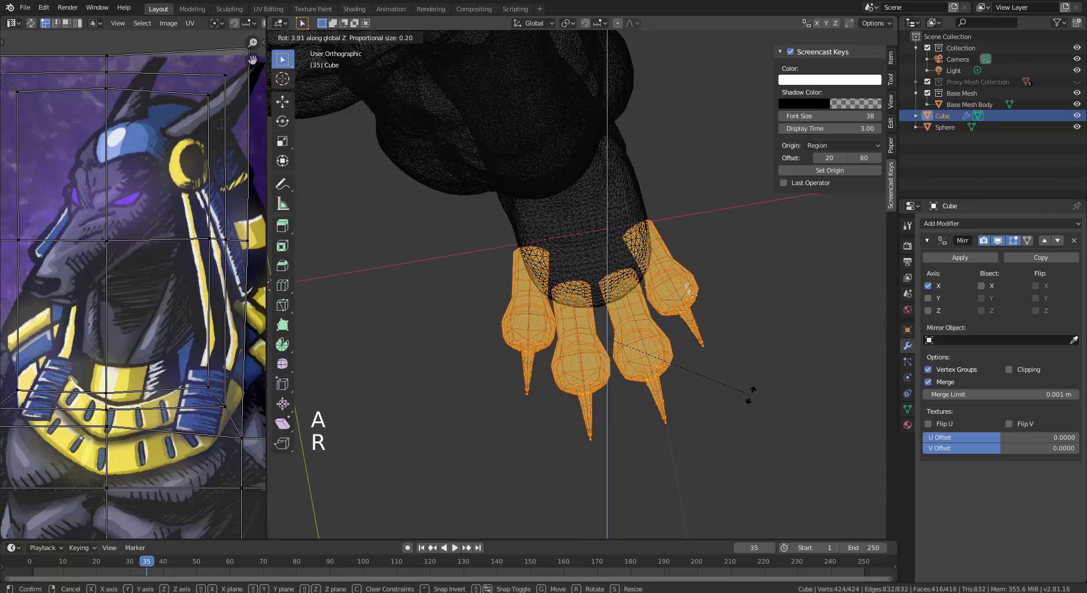
pyautogui.click(750, 395)
pyautogui.scroll(-7, 644, 358)
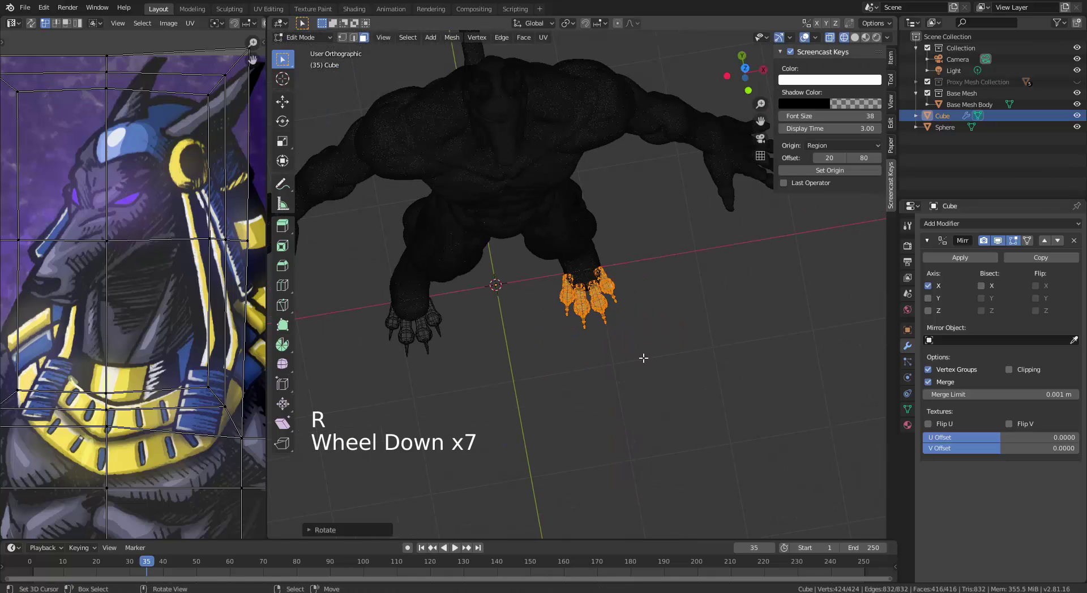
pyautogui.press('x')
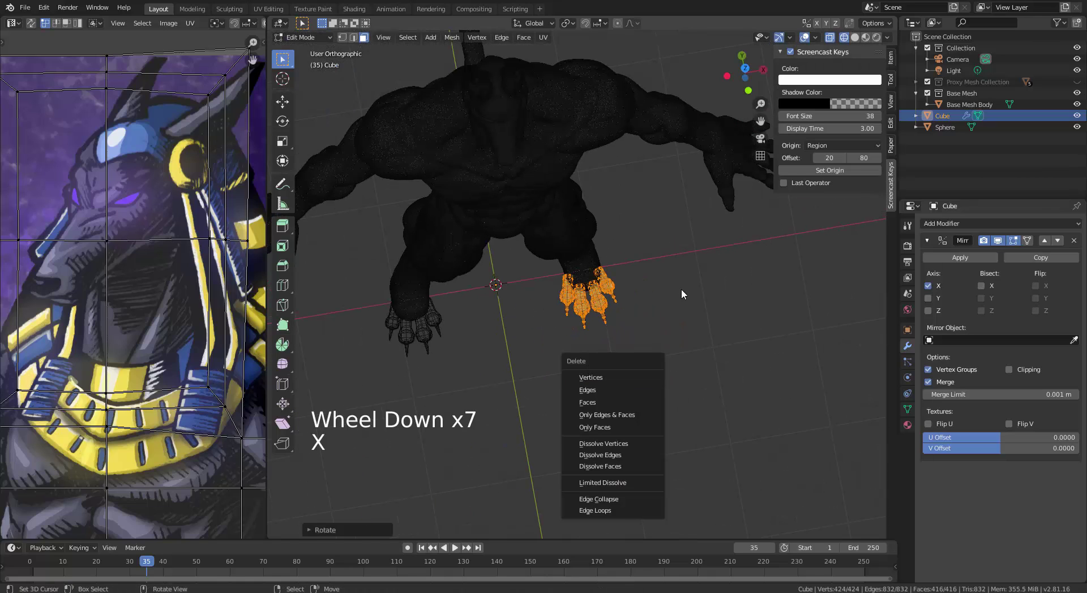
# Duplicate the whole inner toe and place the copy higher up on the inner side of the lower leg
pyautogui.keyDown('alt'); pyautogui.moveTo(727, 333); pyautogui.dragTo(495, 317, button='middle'); pyautogui.keyUp('alt')
pyautogui.scroll(3, 558, 333)
pyautogui.rightClick(559, 333)
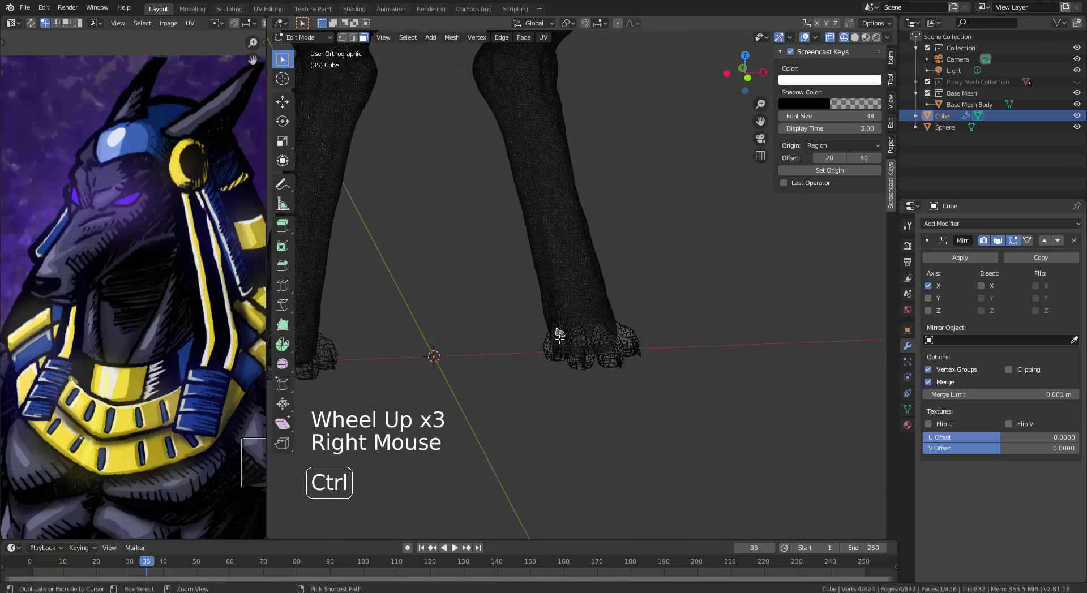
pyautogui.hotkey('ctrl', 'l')
pyautogui.scroll(2, 559, 337)
pyautogui.hotkey('shift', 'd')
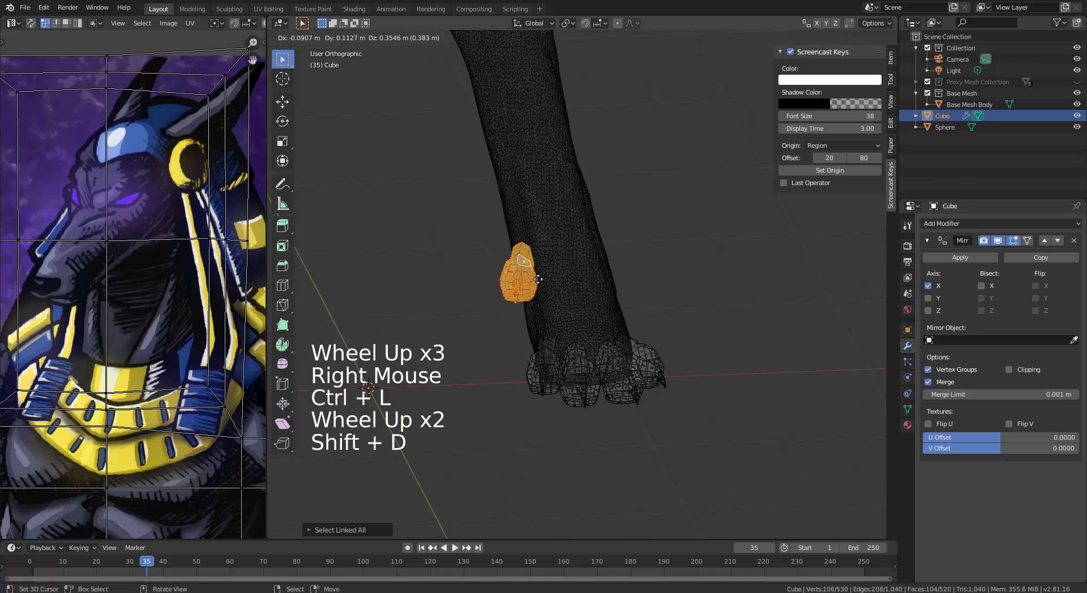
pyautogui.click(532, 257)
# Rotate the duplicated toe freely so its claw points downward, and move it lower toward the ankle
pyautogui.keyDown('alt'); pyautogui.moveTo(529, 308); pyautogui.dragTo(591, 295, button='middle'); pyautogui.keyUp('alt')
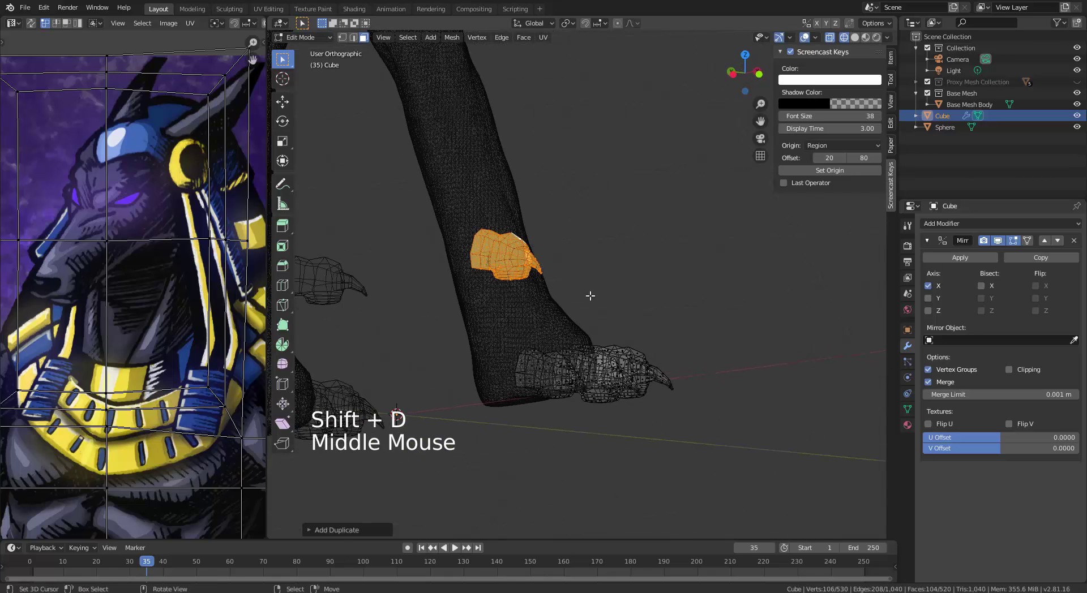
pyautogui.press('r')
pyautogui.press('r')
pyautogui.click(536, 325)
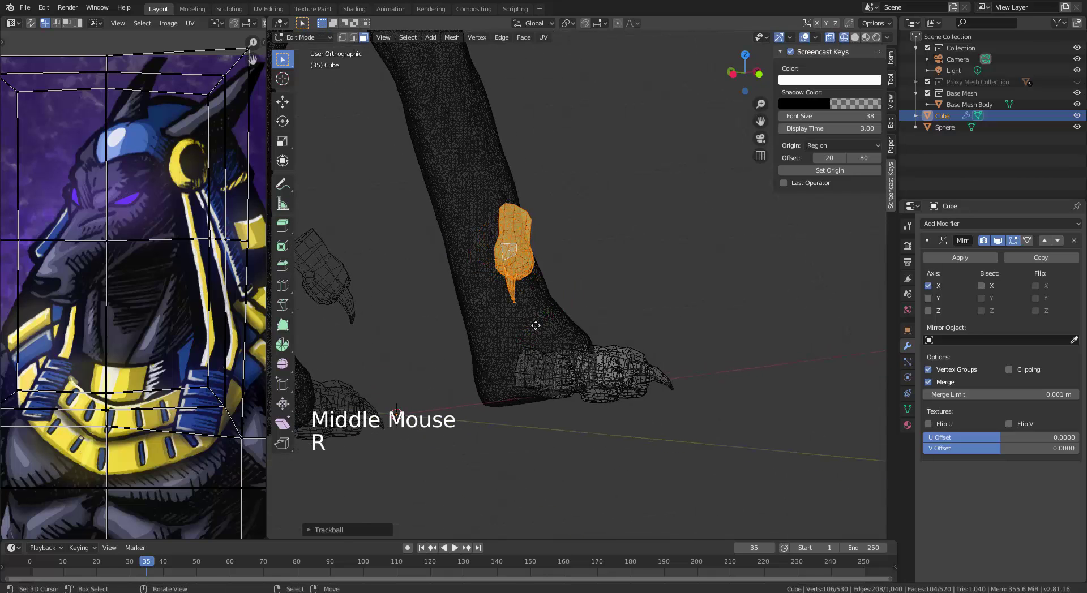
pyautogui.press('g')
pyautogui.click(492, 375)
# Scale the duplicated toe down and position it as a dewclaw against the inner side of the leg above the foot
pyautogui.moveTo(546, 266)
pyautogui.keyDown('alt'); pyautogui.mouseDown(button='middle')
pyautogui.moveTo(432, 269)
pyautogui.moveTo(557, 268)
pyautogui.moveTo(558, 259)
pyautogui.mouseUp(button='middle'); pyautogui.keyUp('alt')
pyautogui.press('s')
pyautogui.click(557, 342)
pyautogui.press('g')
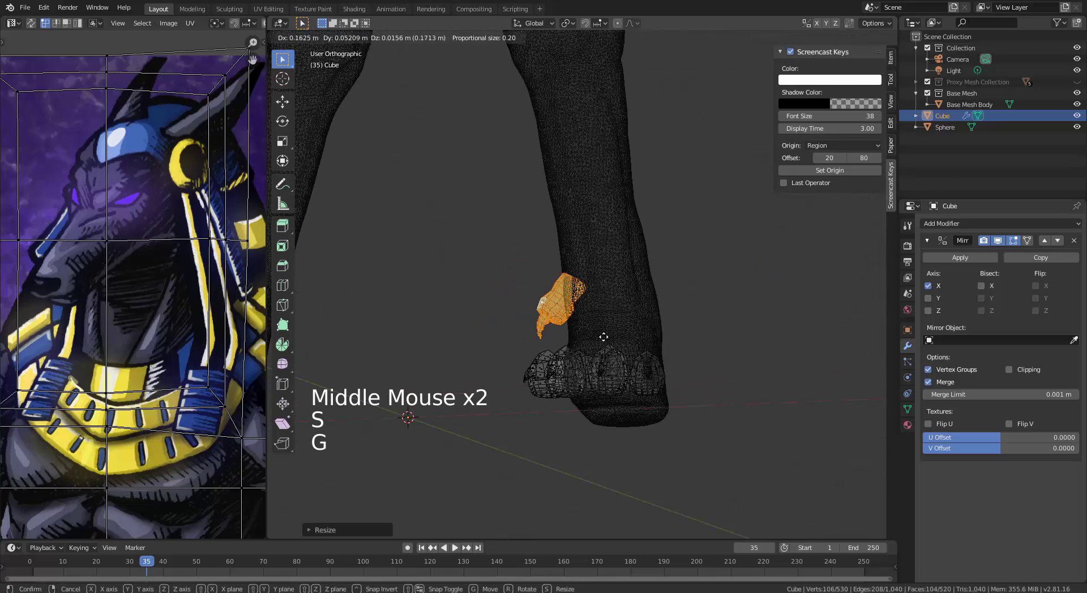
pyautogui.click(604, 337)
pyautogui.keyDown('alt'); pyautogui.moveTo(604, 337); pyautogui.dragTo(576, 347, button='middle'); pyautogui.keyUp('alt')
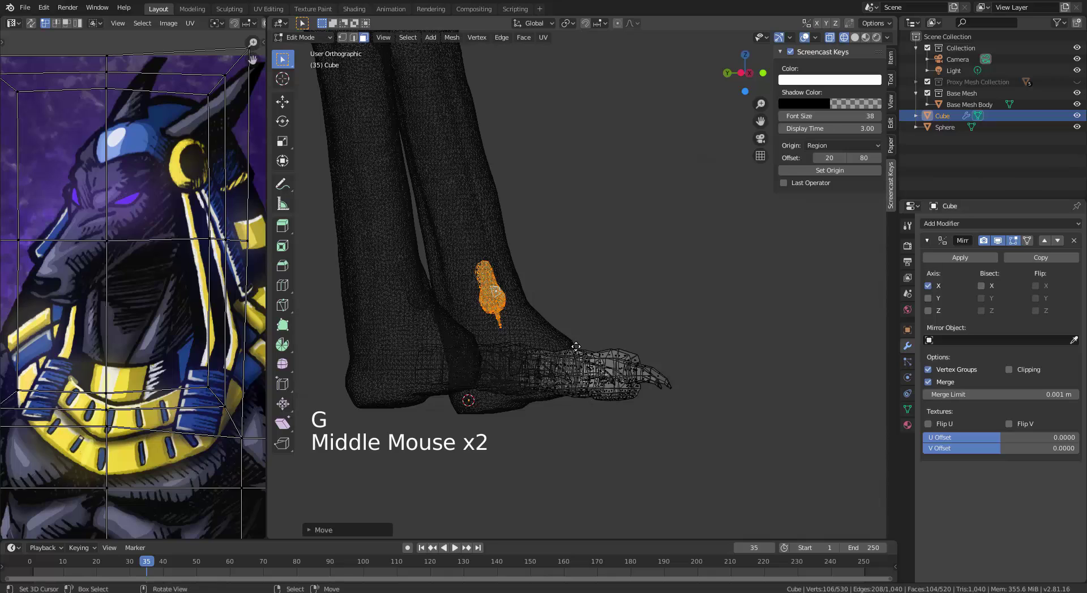
pyautogui.press('g')
pyautogui.click(512, 309)
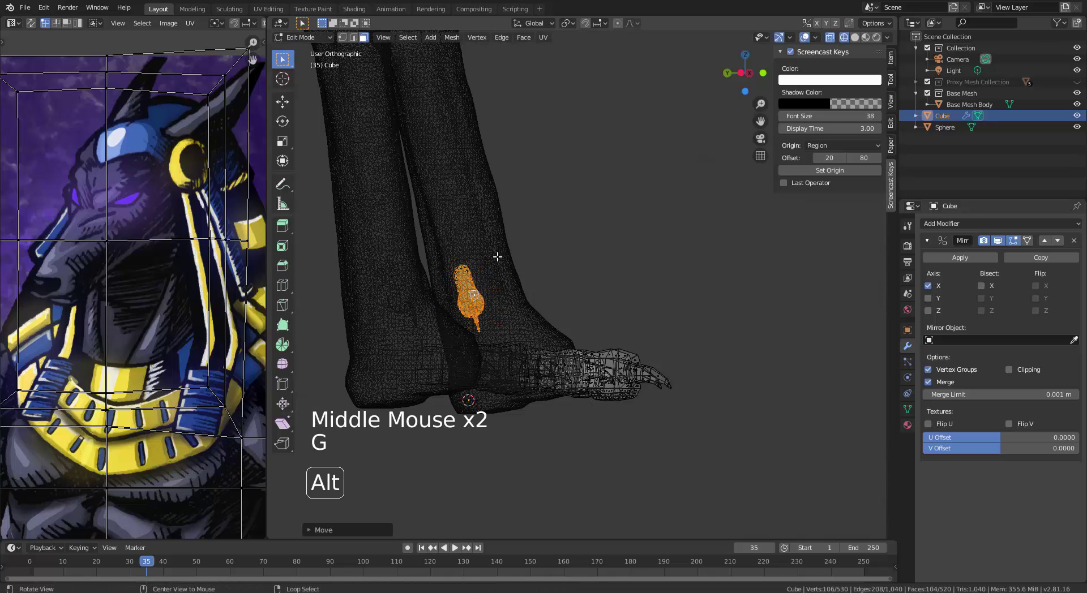
# Rotate the dewclaw about -20° around the global Z axis and check its placement from the front
pyautogui.keyDown('alt'); pyautogui.moveTo(497, 257); pyautogui.dragTo(507, 316, button='middle'); pyautogui.keyUp('alt')
pyautogui.press('r')
pyautogui.press('z')
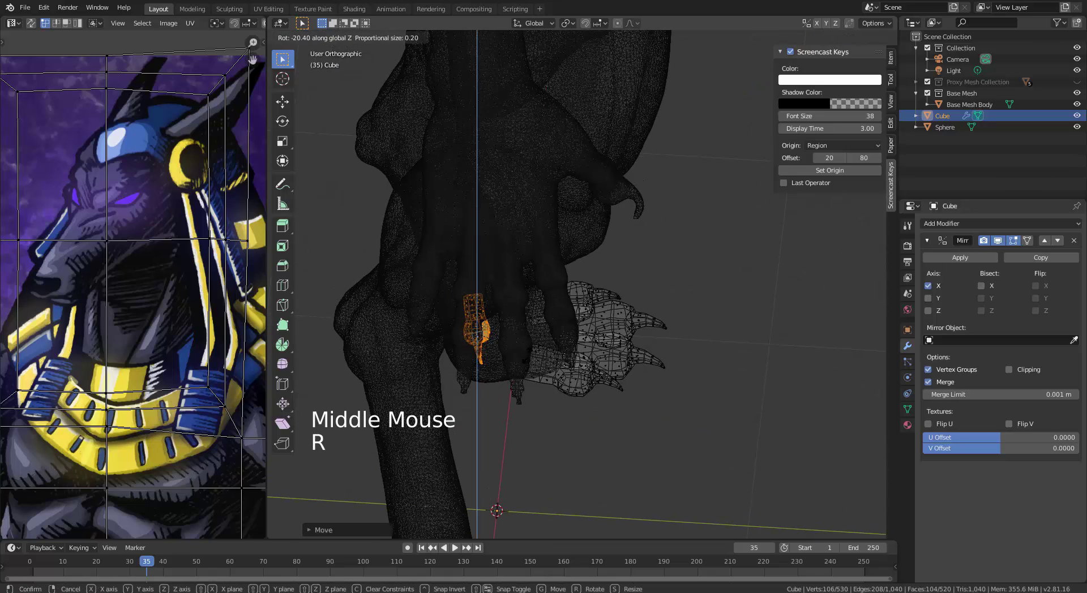
pyautogui.click(514, 344)
pyautogui.press('z')
pyautogui.press('Escape')
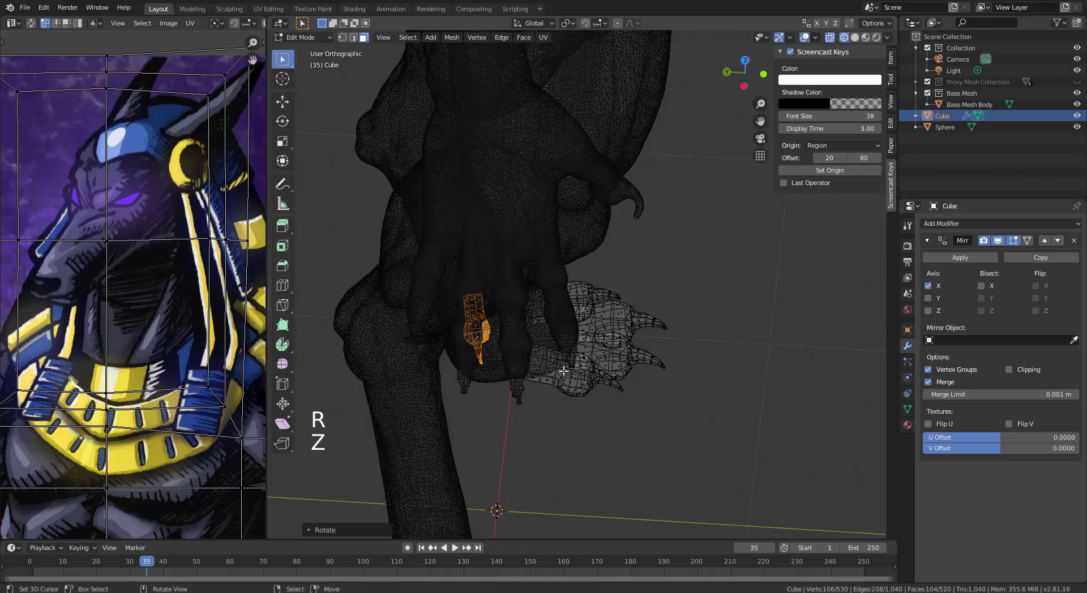
pyautogui.keyDown('alt'); pyautogui.moveTo(563, 372); pyautogui.dragTo(514, 355, button='middle'); pyautogui.keyUp('alt')
pyautogui.keyDown('alt'); pyautogui.moveTo(589, 350); pyautogui.dragTo(551, 332, button='middle'); pyautogui.keyUp('alt')
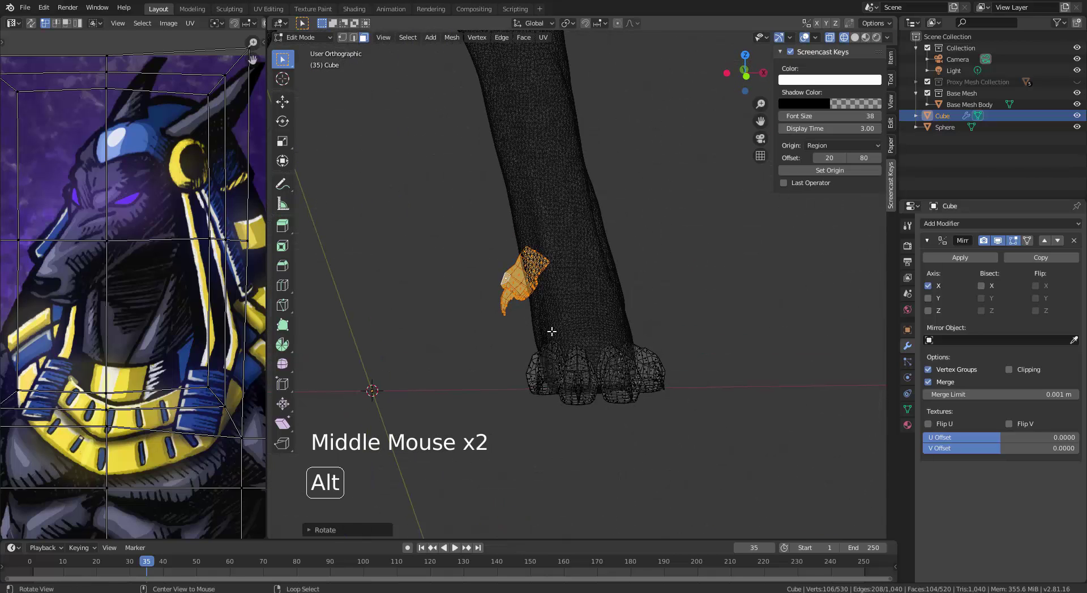
# Rotate the dewclaw slightly and move it lower along the inner leg, and return to Object Mode with solid shading
pyautogui.press('r')
pyautogui.press('g')
pyautogui.click(634, 362)
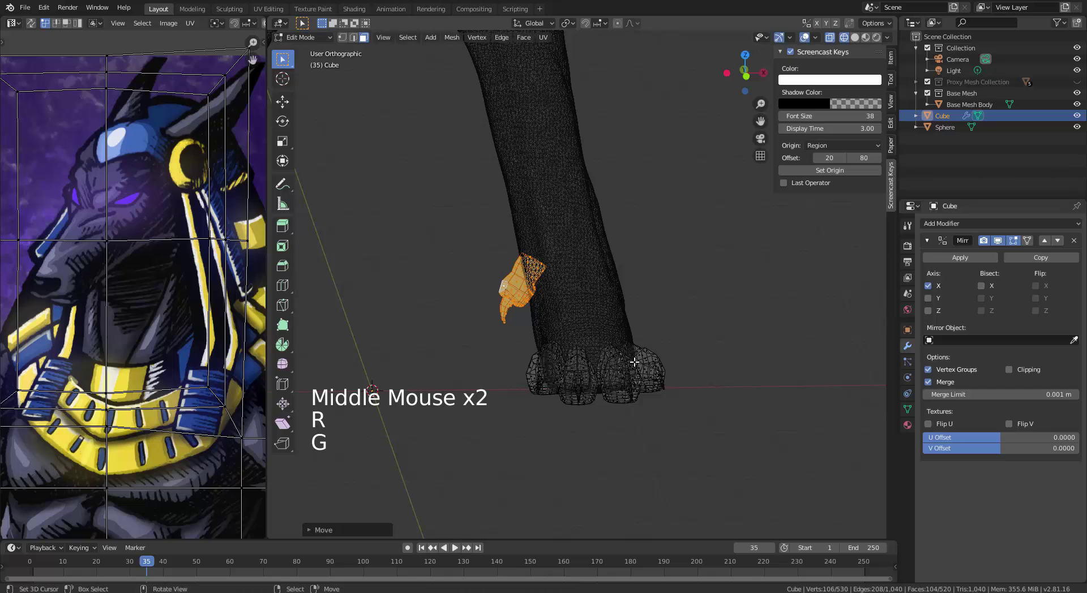
pyautogui.press('Tab')
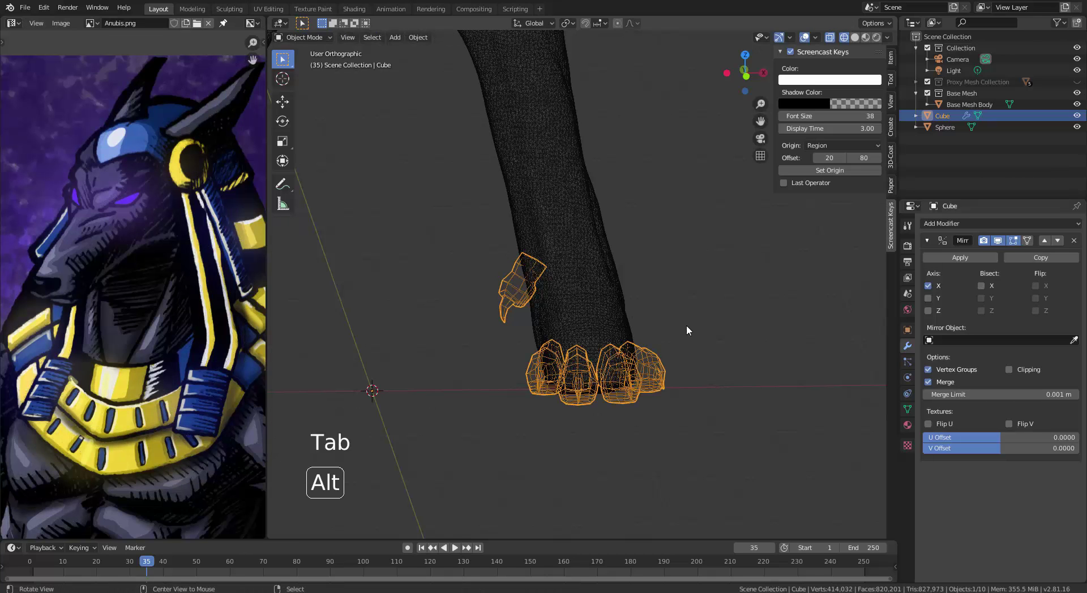
pyautogui.press('z')
pyautogui.moveTo(697, 318)
pyautogui.keyDown('alt'); pyautogui.mouseDown(button='middle')
pyautogui.moveTo(596, 389)
pyautogui.moveTo(647, 246)
pyautogui.mouseUp(button='middle'); pyautogui.keyUp('alt')
# Select Base Mesh Body, switch to the Sculpting workspace and frame one clawed foot up close
pyautogui.rightClick(647, 240)
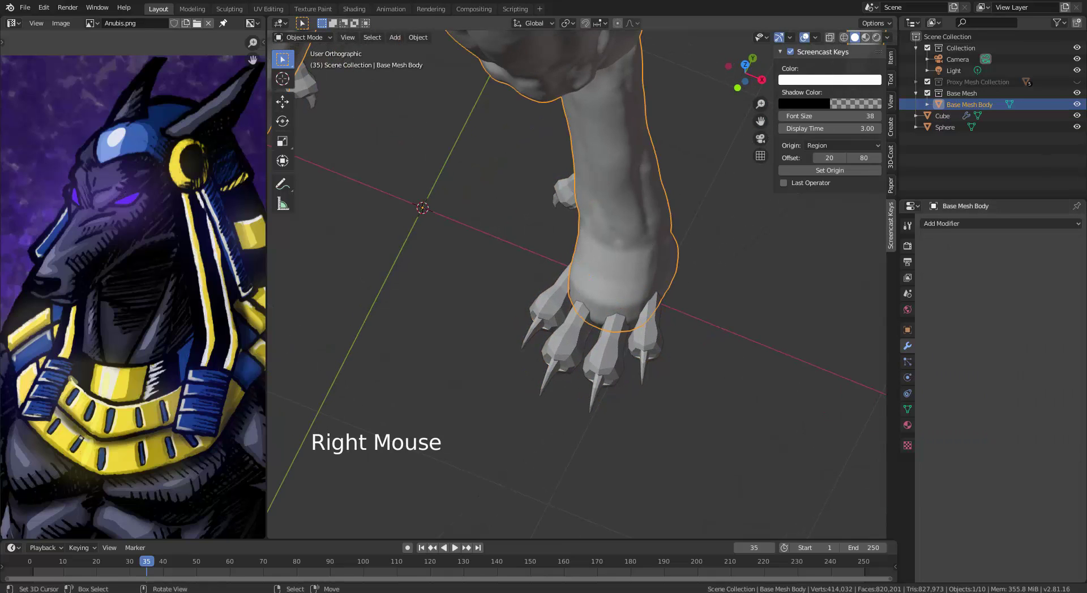
pyautogui.hotkey('ctrl', 'pagedown')
pyautogui.hotkey('ctrl', 'pagedown')
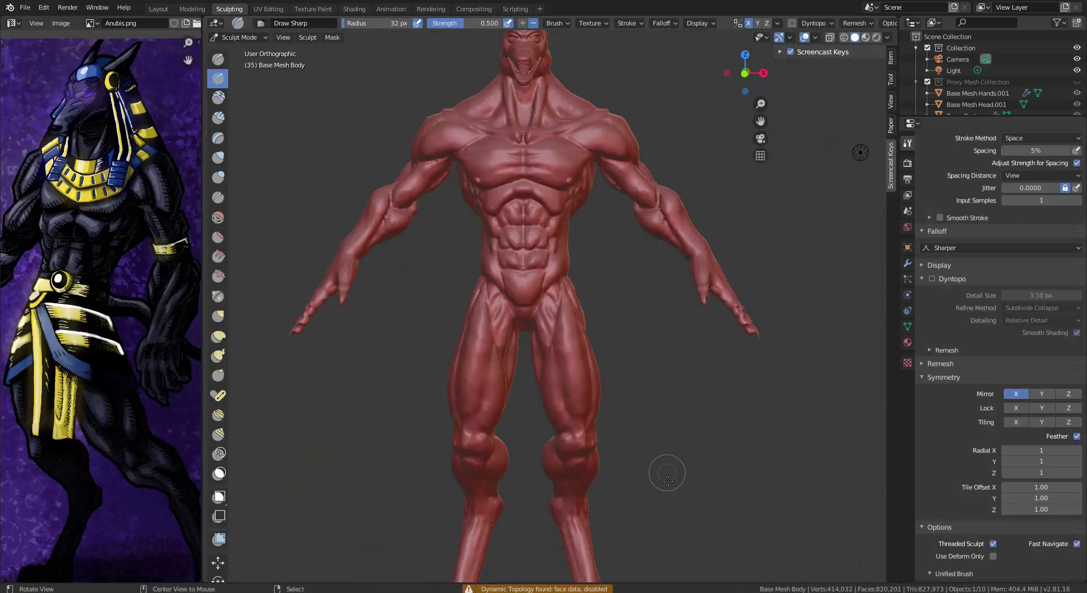
pyautogui.moveTo(668, 480); pyautogui.dragTo(602, 417, button='middle')
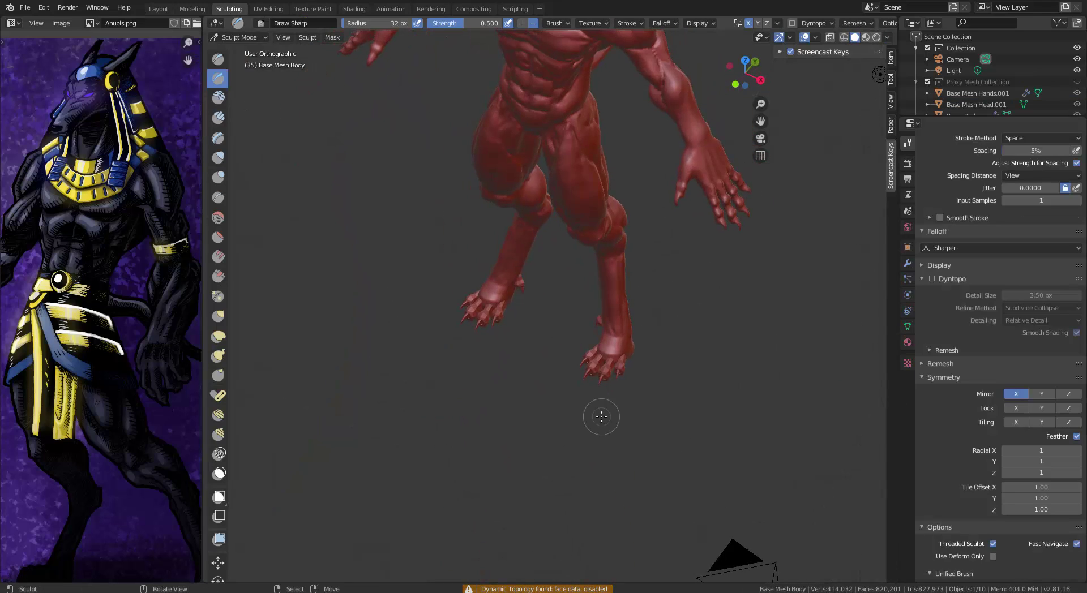
pyautogui.scroll(6, 601, 416)
pyautogui.keyDown('shift'); pyautogui.moveTo(647, 457); pyautogui.dragTo(469, 358, button='middle'); pyautogui.keyUp('shift')
pyautogui.moveTo(589, 424); pyautogui.dragTo(619, 434, button='middle')
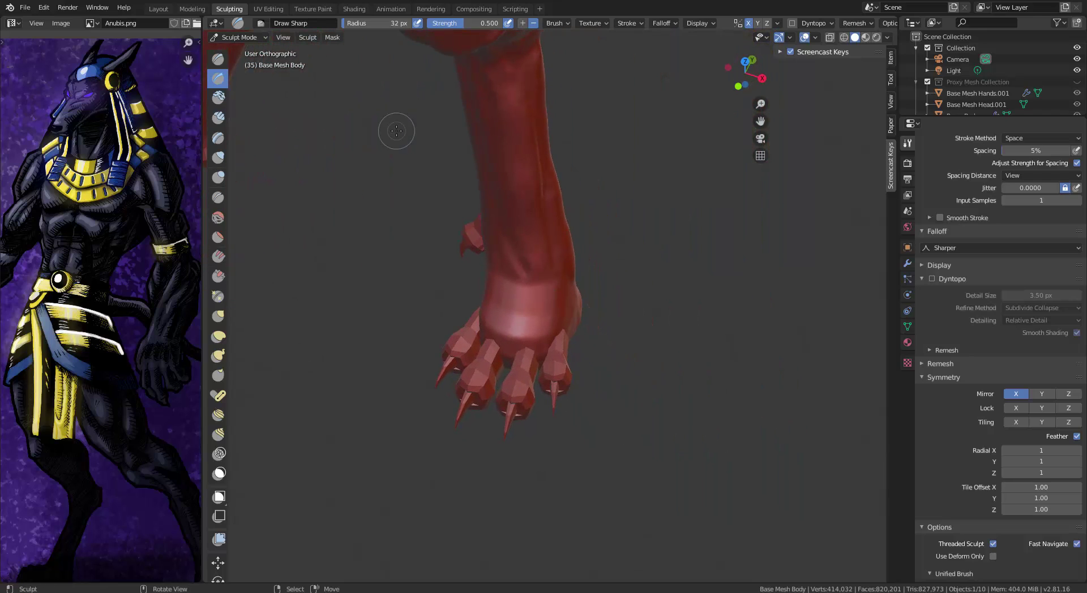
# Puff up the foot around the toe bases using the Inflate/Deflate brush with a 67 px radius
pyautogui.click(218, 158)
pyautogui.press('f')
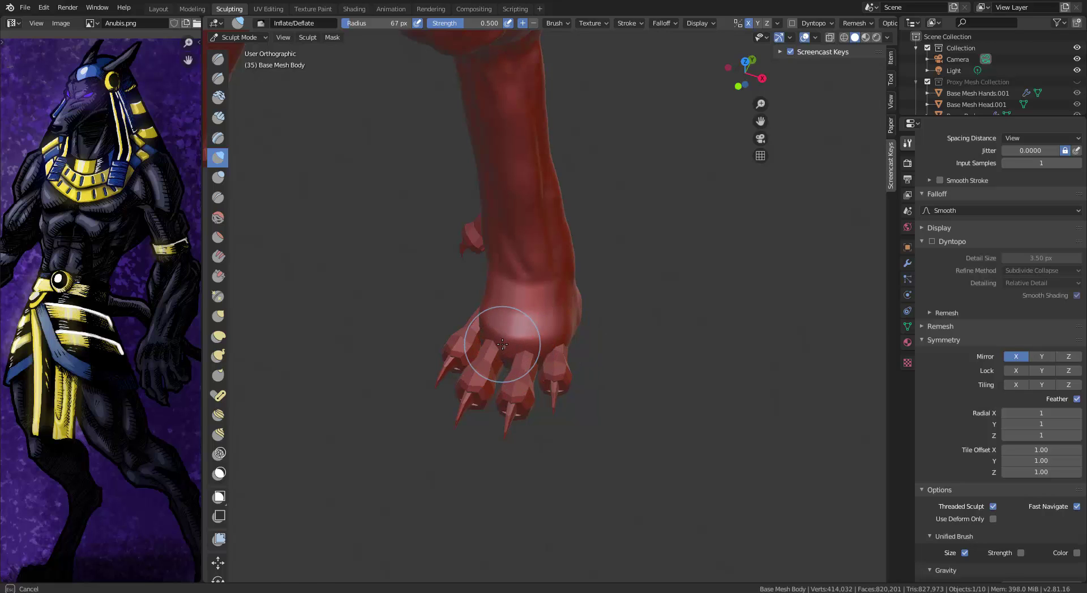
pyautogui.moveTo(503, 344); pyautogui.dragTo(485, 351, button='middle')
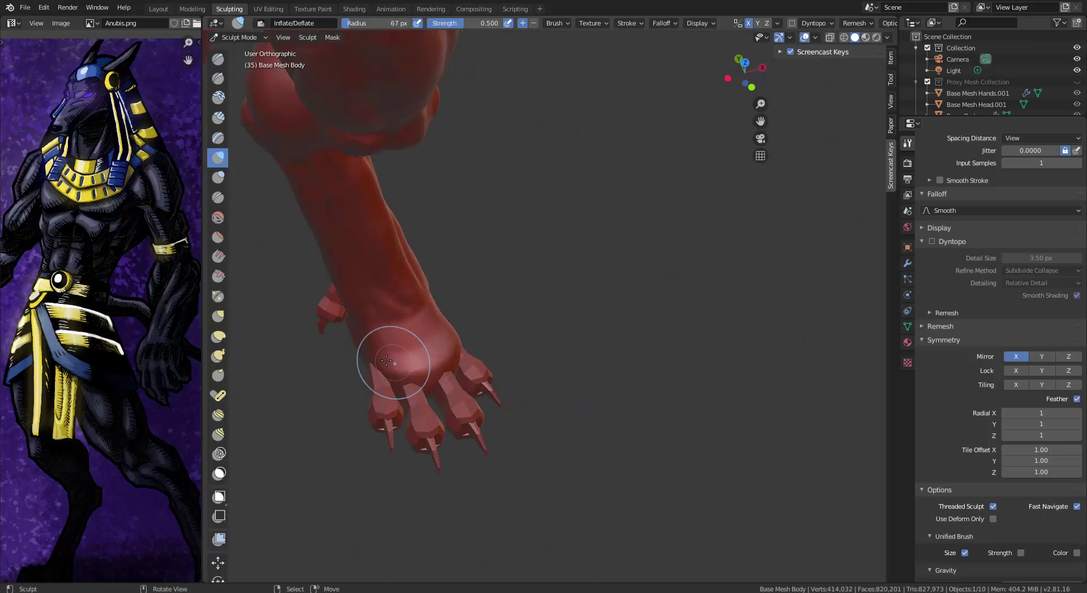
pyautogui.moveTo(386, 361); pyautogui.dragTo(375, 371)
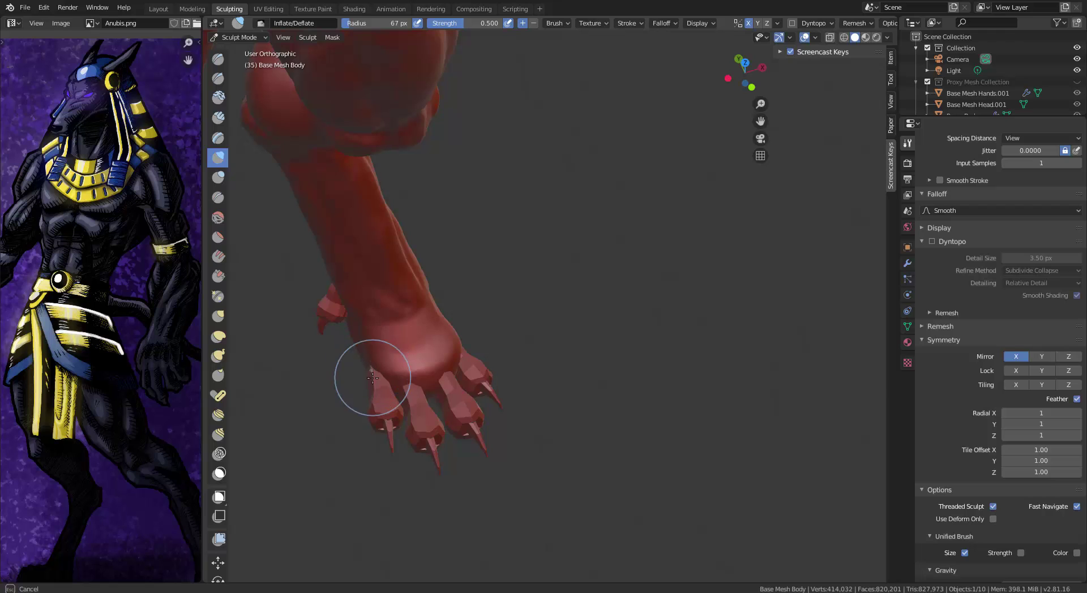
pyautogui.moveTo(379, 365)
pyautogui.mouseDown(button='middle')
pyautogui.moveTo(467, 411)
pyautogui.moveTo(432, 461)
pyautogui.moveTo(490, 464)
pyautogui.mouseUp(button='middle')
pyautogui.moveTo(490, 464); pyautogui.dragTo(491, 482)
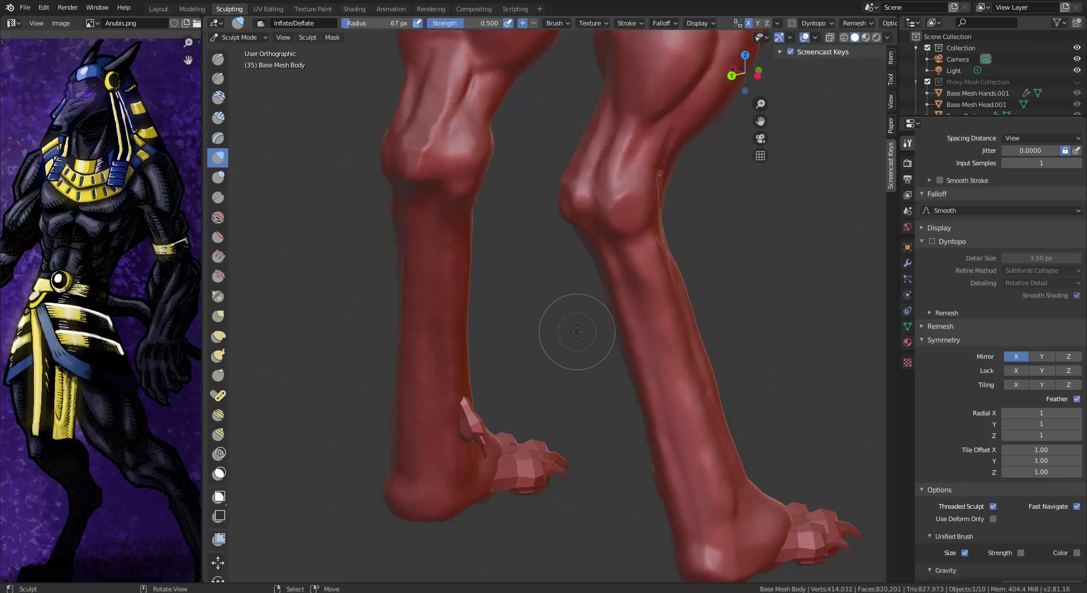
# Examine the feet and toe joints from the side, from below and from the front
pyautogui.moveTo(501, 453); pyautogui.dragTo(583, 426, button='middle')
pyautogui.scroll(4, 552, 389)
pyautogui.moveTo(562, 337); pyautogui.dragTo(623, 340, button='middle')
pyautogui.keyDown('shift'); pyautogui.moveTo(385, 523); pyautogui.dragTo(518, 340, button='middle'); pyautogui.keyUp('shift')
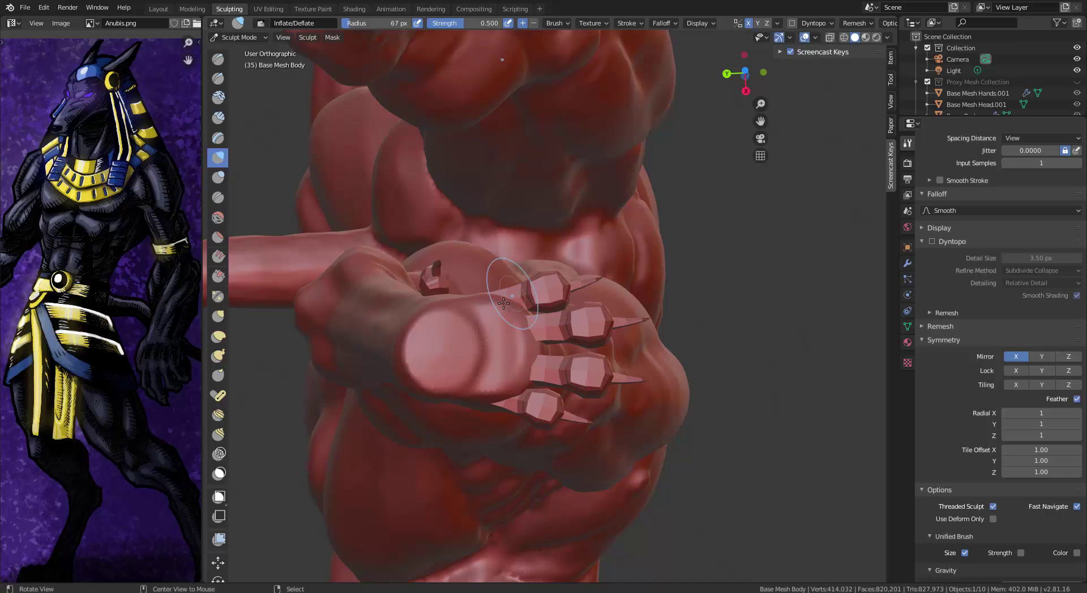
pyautogui.moveTo(503, 304); pyautogui.dragTo(444, 434, button='middle')
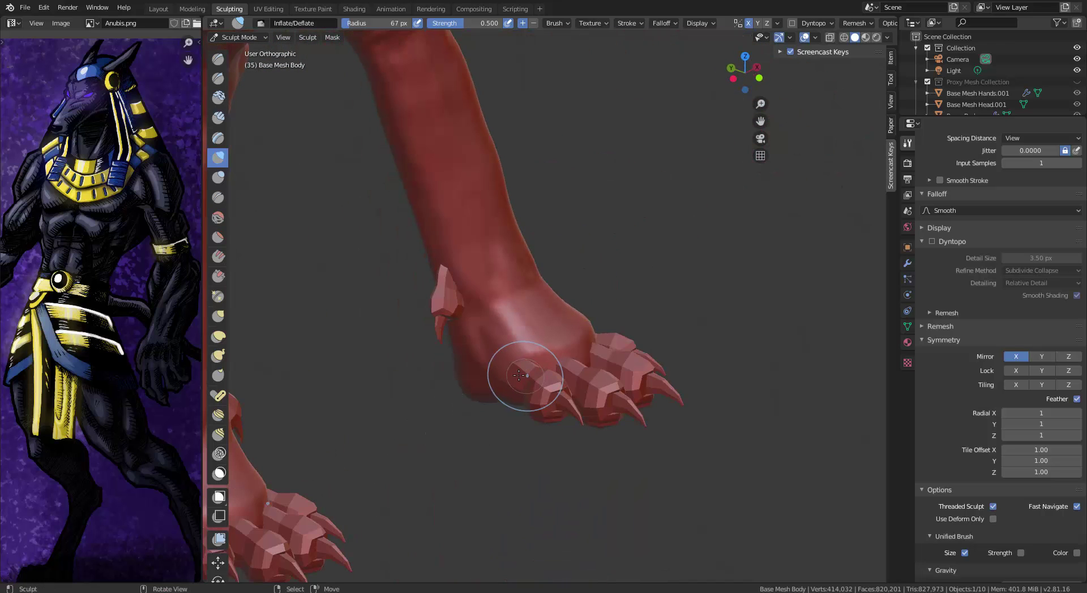
pyautogui.moveTo(602, 338); pyautogui.dragTo(506, 289, button='middle')
pyautogui.scroll(-4, 521, 379)
pyautogui.scroll(-3, 504, 378)
pyautogui.scroll(4, 503, 368)
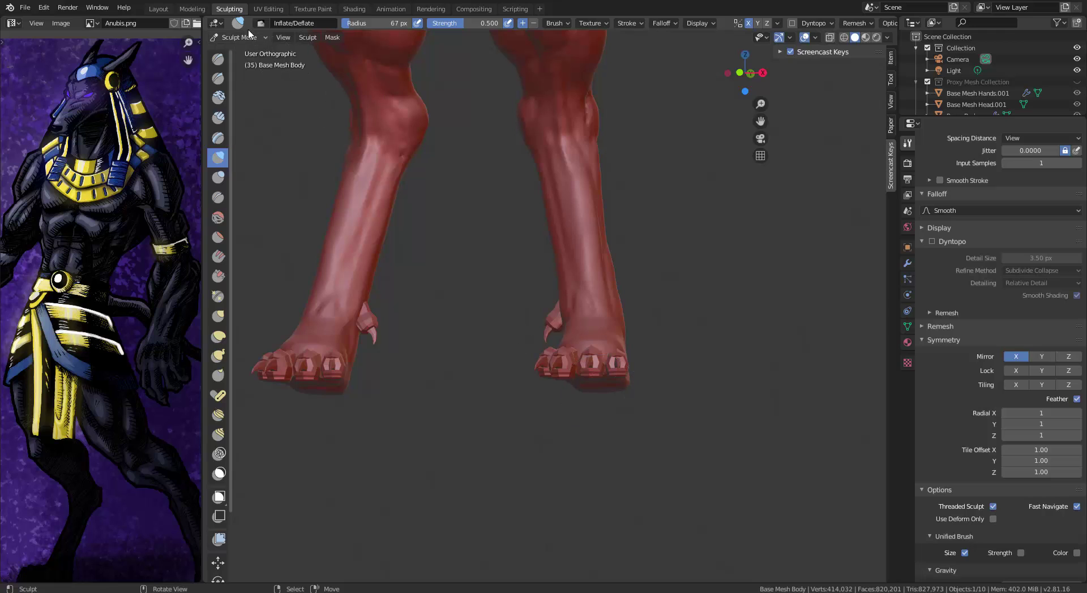
# Return to the Layout workspace and add a Boolean modifier to Base Mesh Body with Cube as its object
pyautogui.click(168, 12)
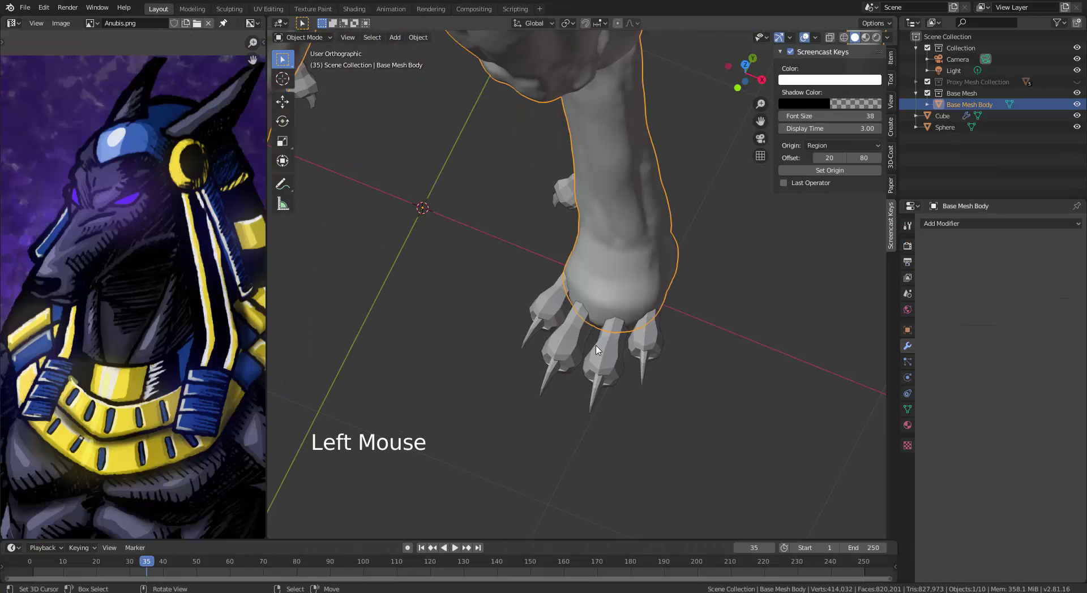
pyautogui.rightClick(600, 364)
pyautogui.rightClick(616, 213)
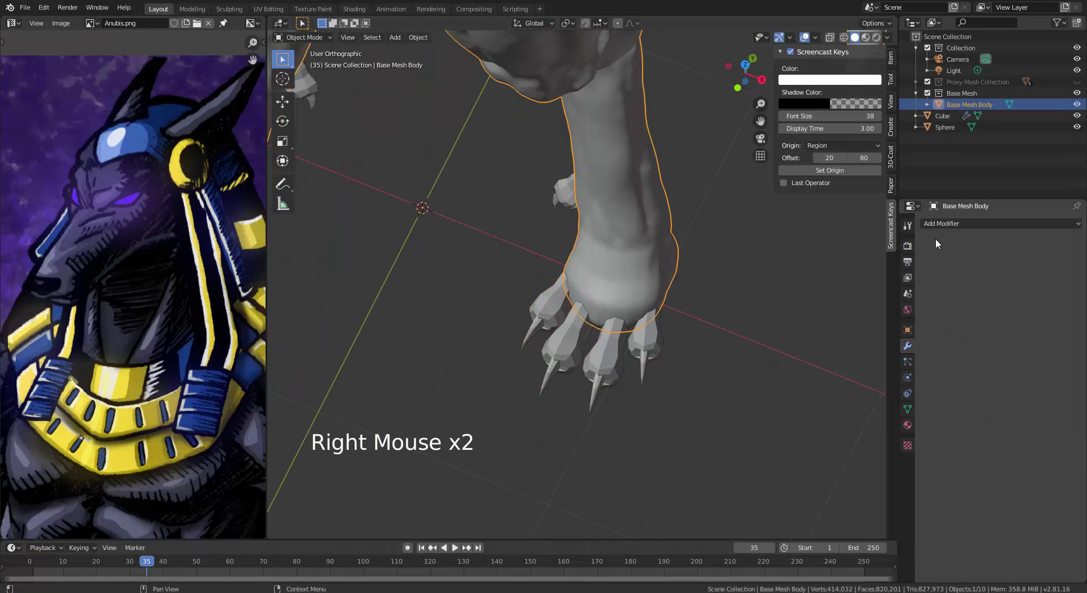
pyautogui.click(937, 224)
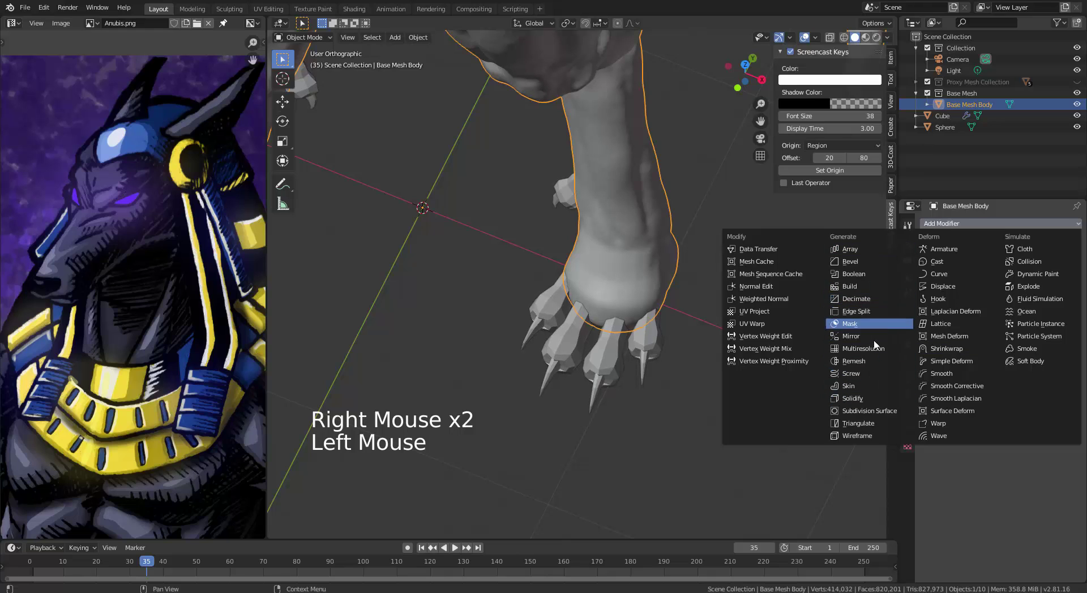
pyautogui.click(875, 275)
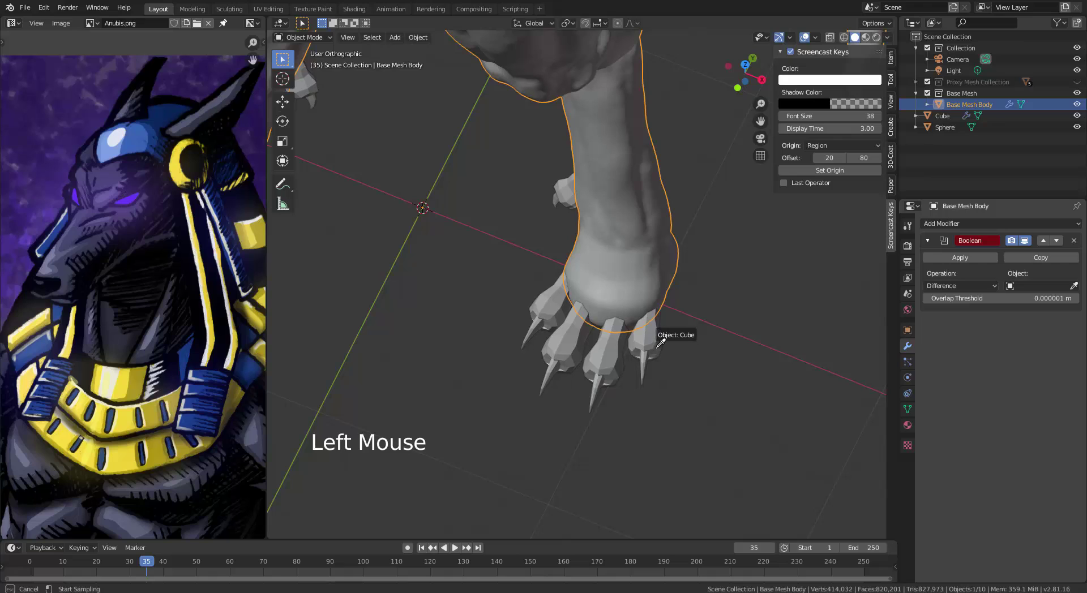
# Set the Boolean operation to Union and apply the modifier to merge the toes into the body
pyautogui.click(956, 283)
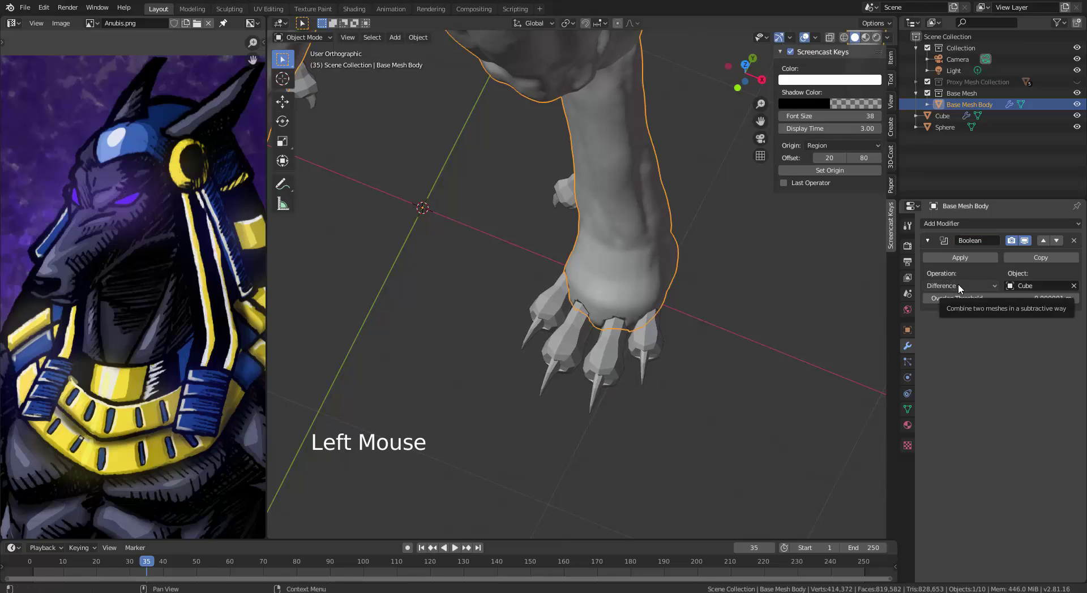
pyautogui.click(959, 285)
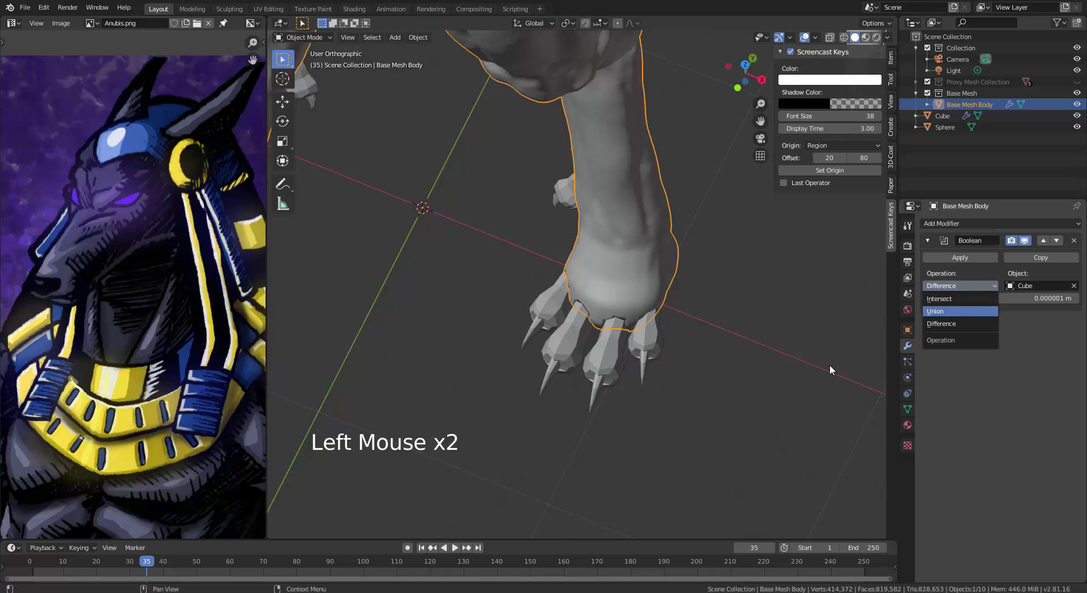
pyautogui.press('Return')
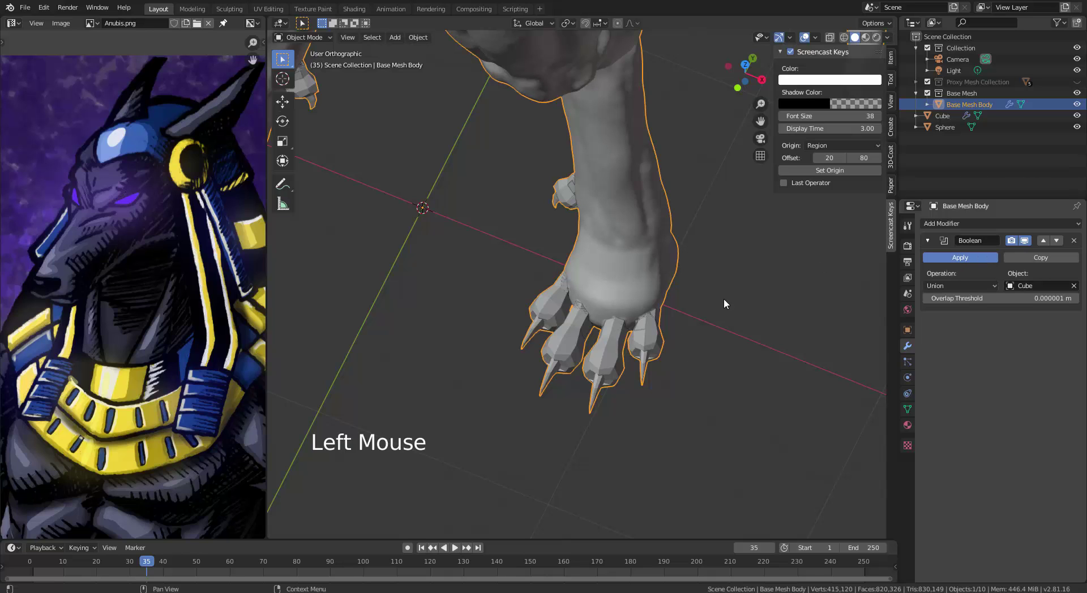
pyautogui.scroll(-1, 724, 298)
pyautogui.scroll(1, 723, 297)
pyautogui.scroll(-4, 708, 291)
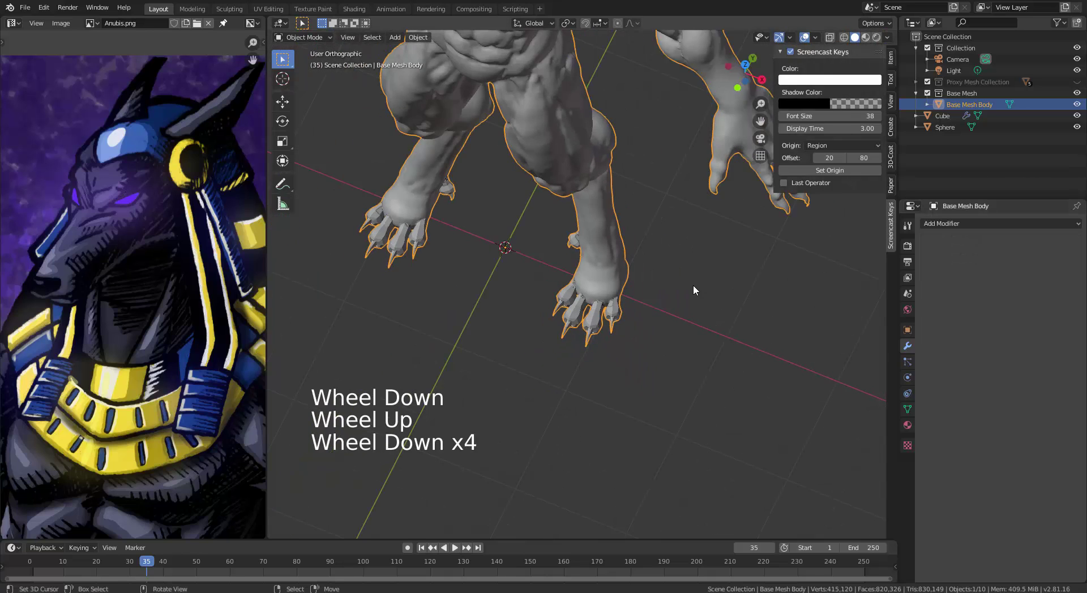
# Hide the merged body to reach the leftover Cube toes, delete them, and unhide the body
pyautogui.press('h')
pyautogui.rightClick(611, 307)
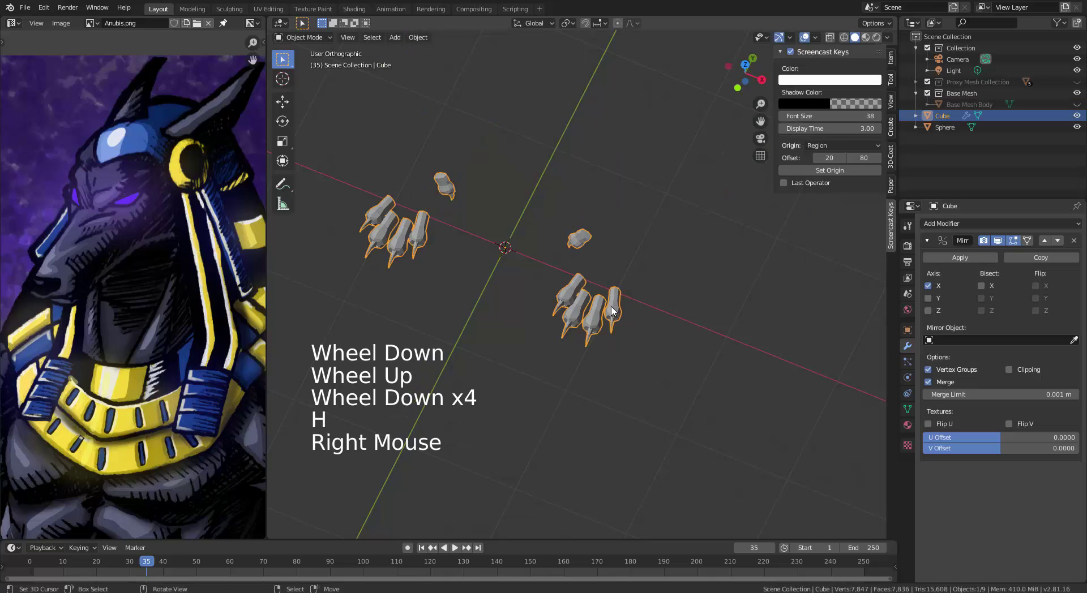
pyautogui.press('h')
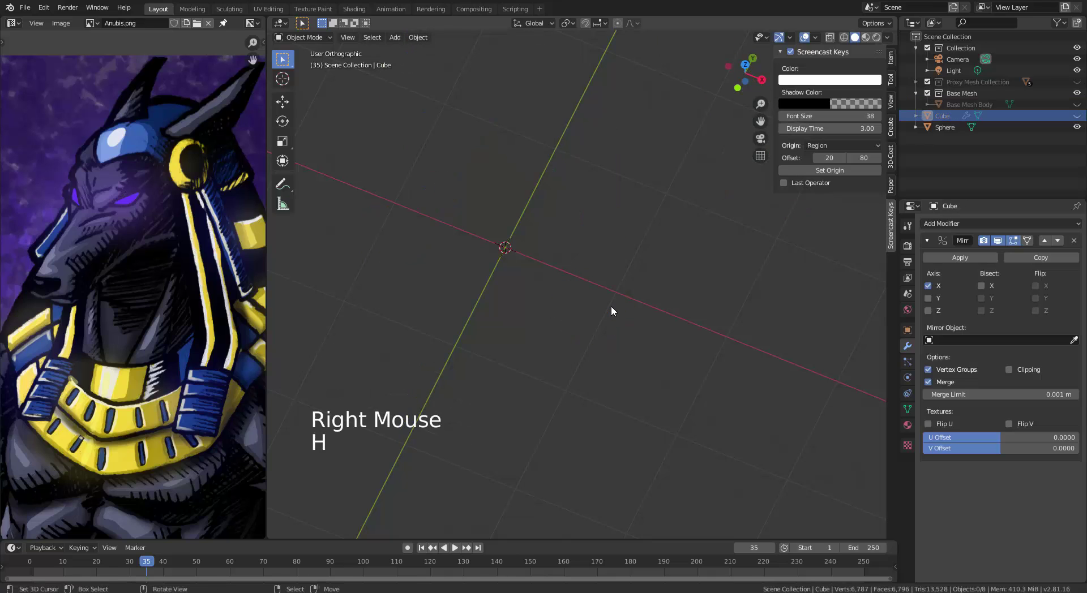
pyautogui.hotkey('ctrl', 'z')
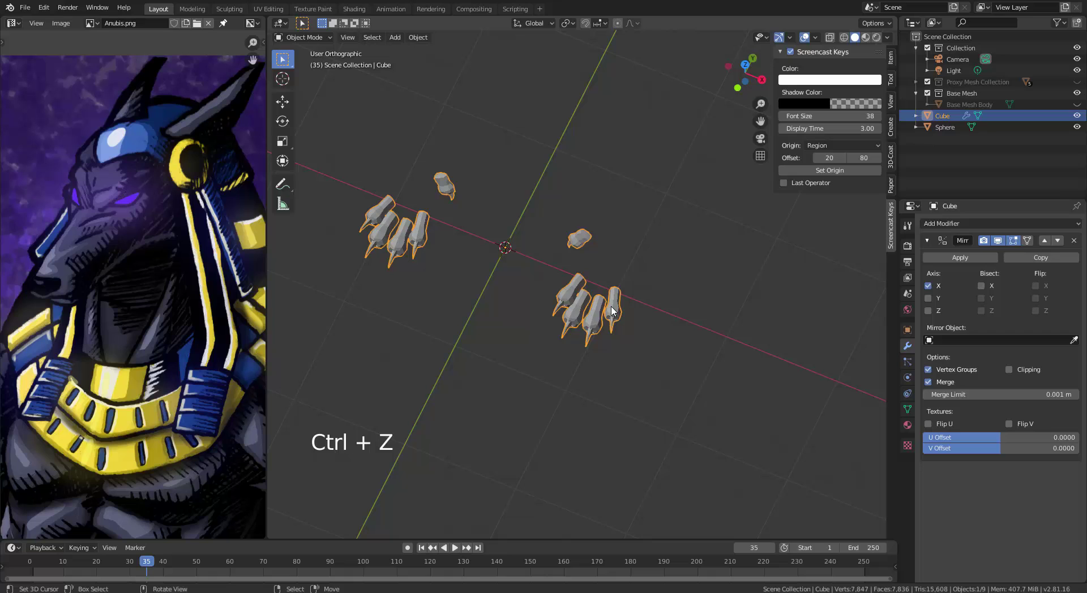
pyautogui.press('x')
pyautogui.click(611, 307)
pyautogui.hotkey('alt', 'h')
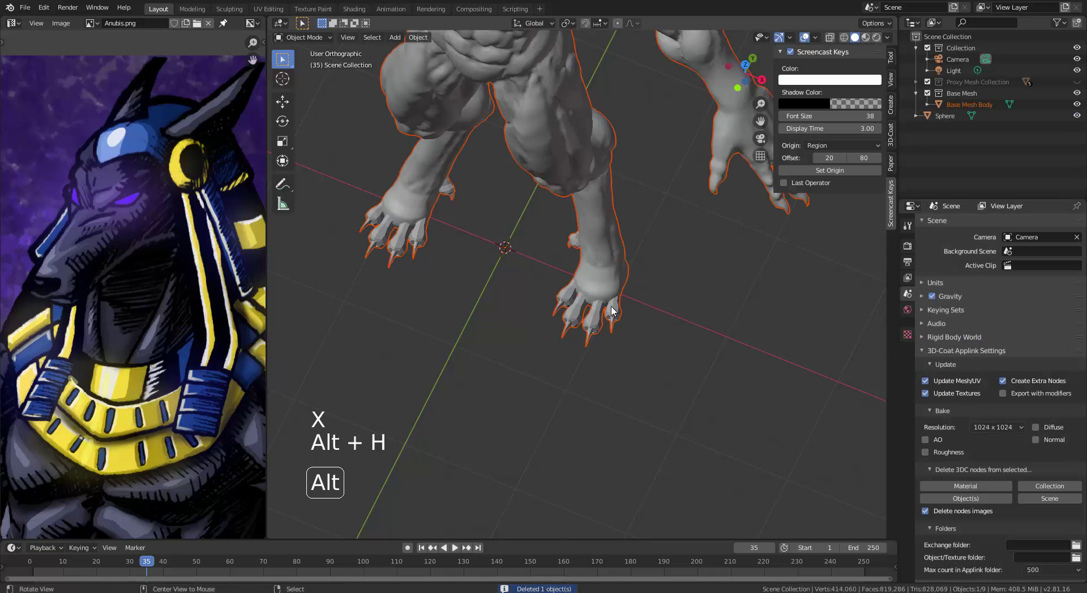
pyautogui.keyDown('alt'); pyautogui.moveTo(604, 315); pyautogui.dragTo(614, 287, button='middle'); pyautogui.keyUp('alt')
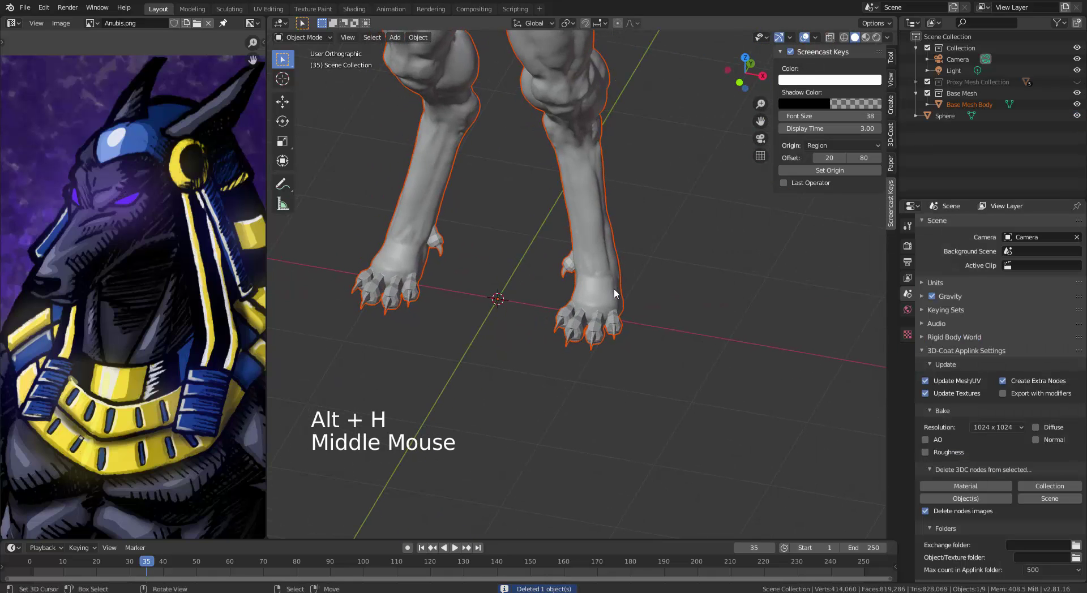
# Select Base Mesh Body, inspect the foot in right orthographic view, and return to the Sculpting workspace
pyautogui.rightClick(614, 288)
pyautogui.keyDown('alt'); pyautogui.moveTo(623, 359); pyautogui.dragTo(458, 287, button='middle'); pyautogui.keyUp('alt')
pyautogui.press('KP_3')
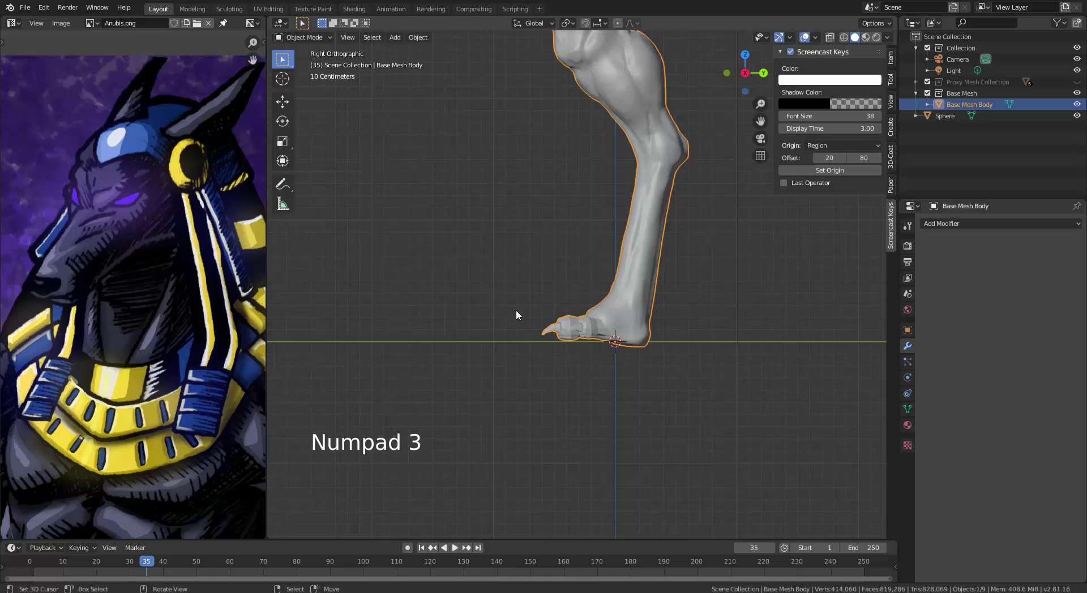
pyautogui.scroll(2, 527, 317)
pyautogui.press('z')
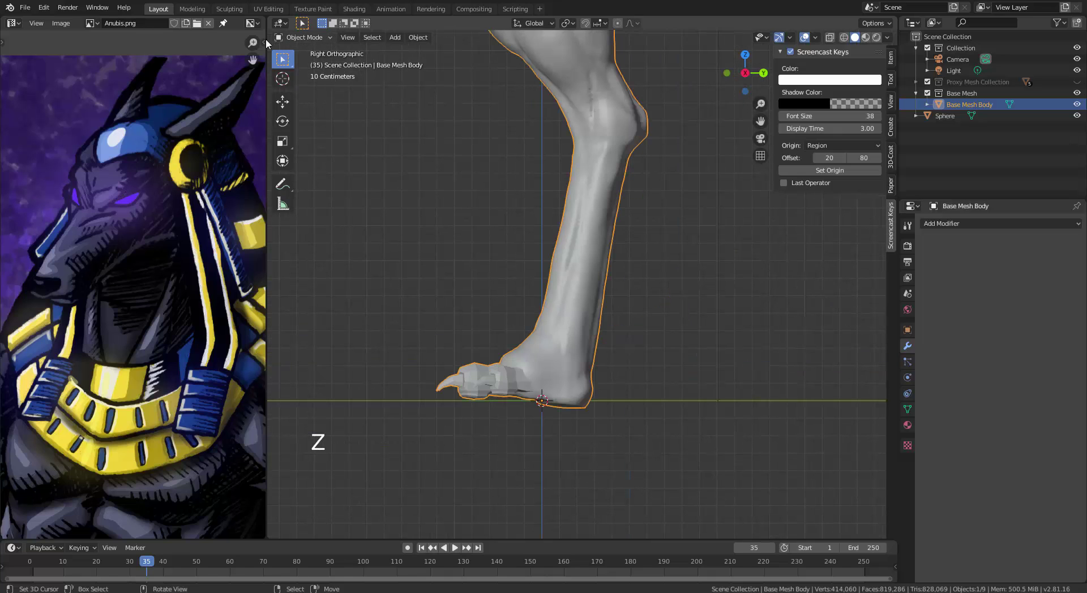
pyautogui.click(229, 9)
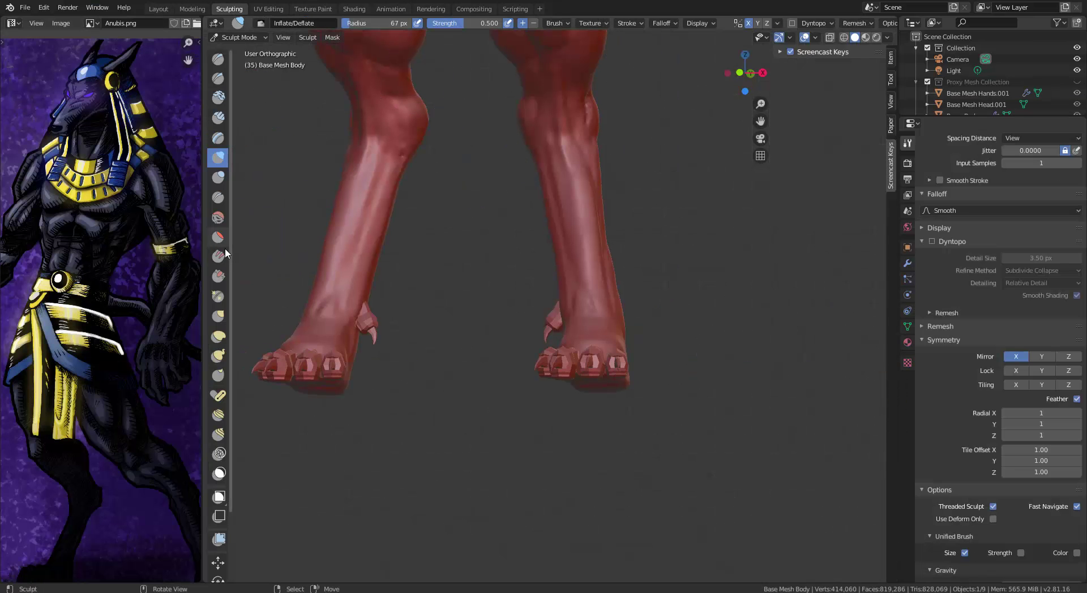
# Push the underside of the heel up to the ground line in right view with the 67 px Snake Hook brush
pyautogui.click(217, 358)
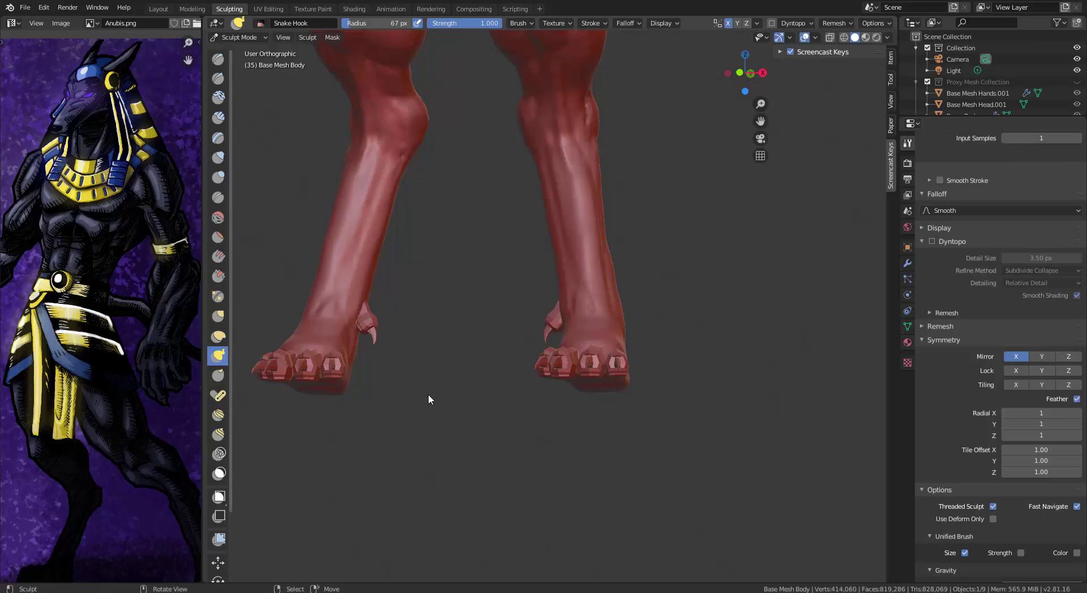
pyautogui.moveTo(628, 249)
pyautogui.mouseDown(button='middle')
pyautogui.moveTo(615, 246)
pyautogui.moveTo(659, 269)
pyautogui.mouseUp(button='middle')
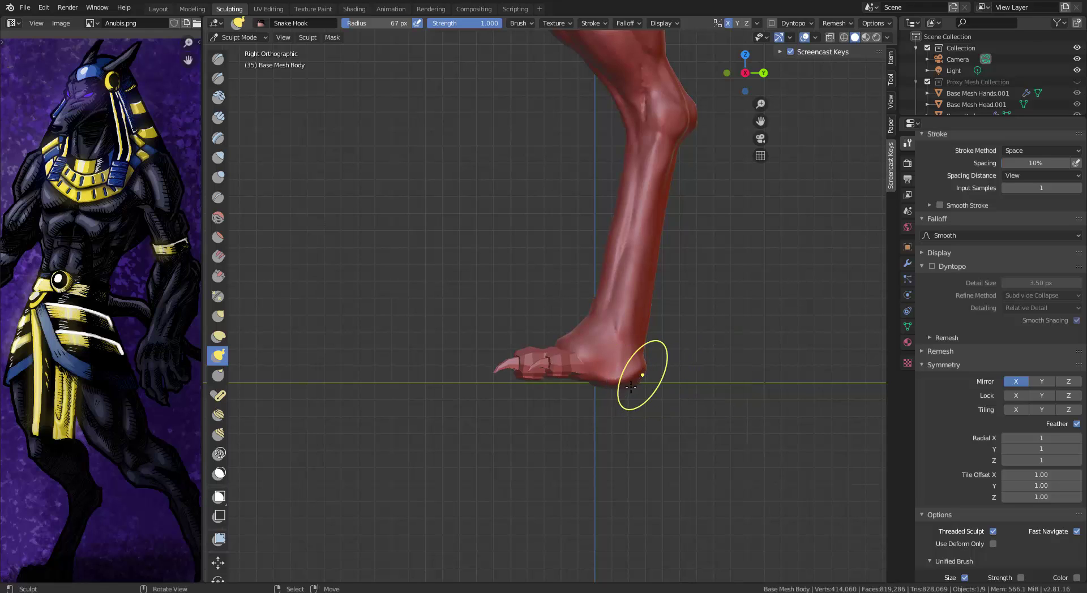
pyautogui.moveTo(631, 387); pyautogui.dragTo(626, 382)
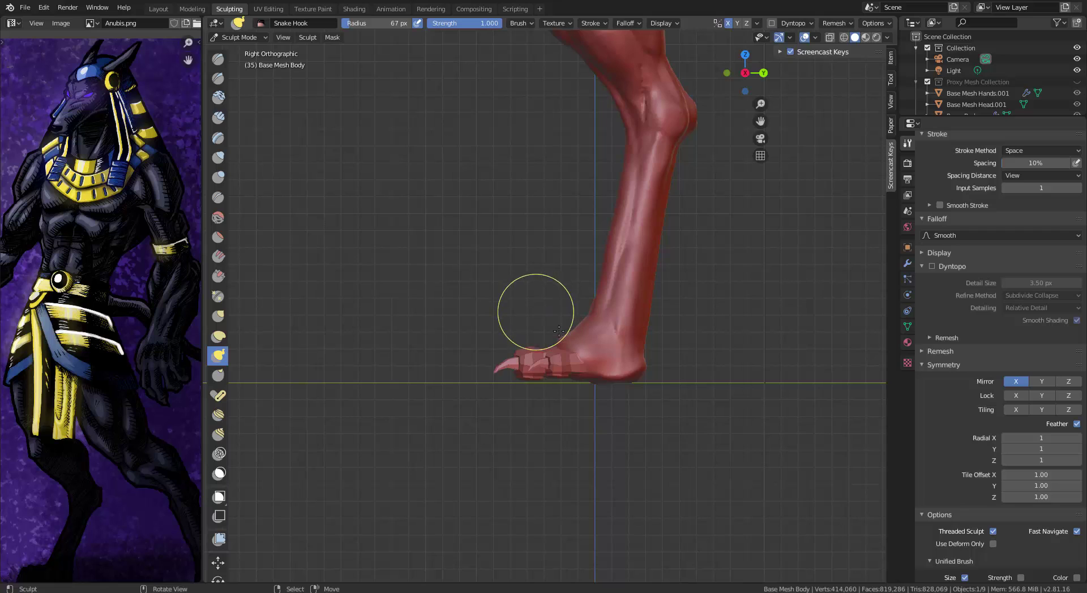
pyautogui.moveTo(618, 352); pyautogui.dragTo(696, 408, button='middle')
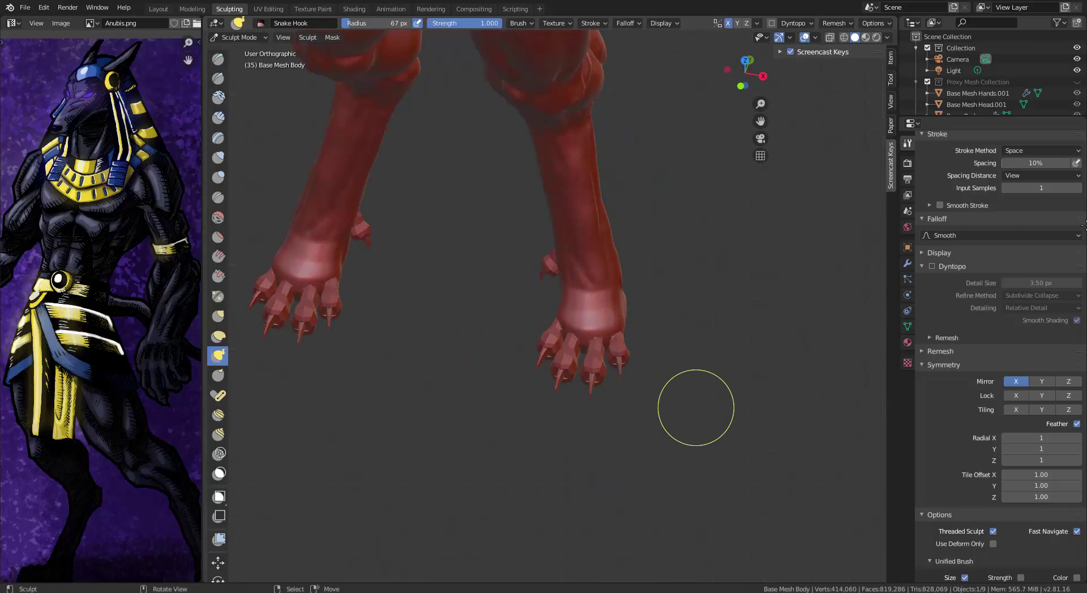
pyautogui.scroll(12, 964, 249)
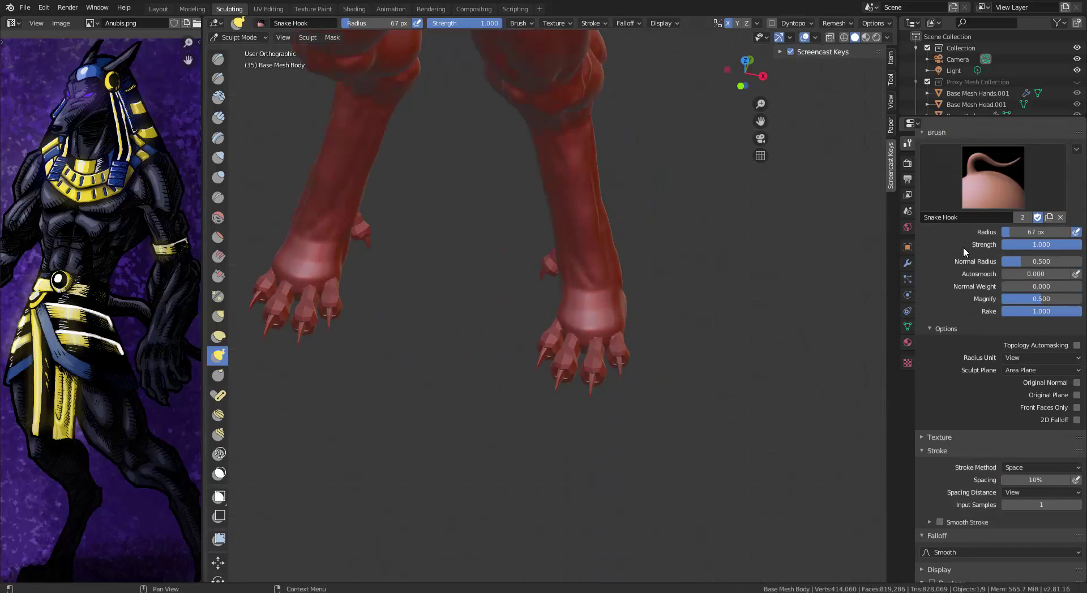
pyautogui.scroll(2, 964, 247)
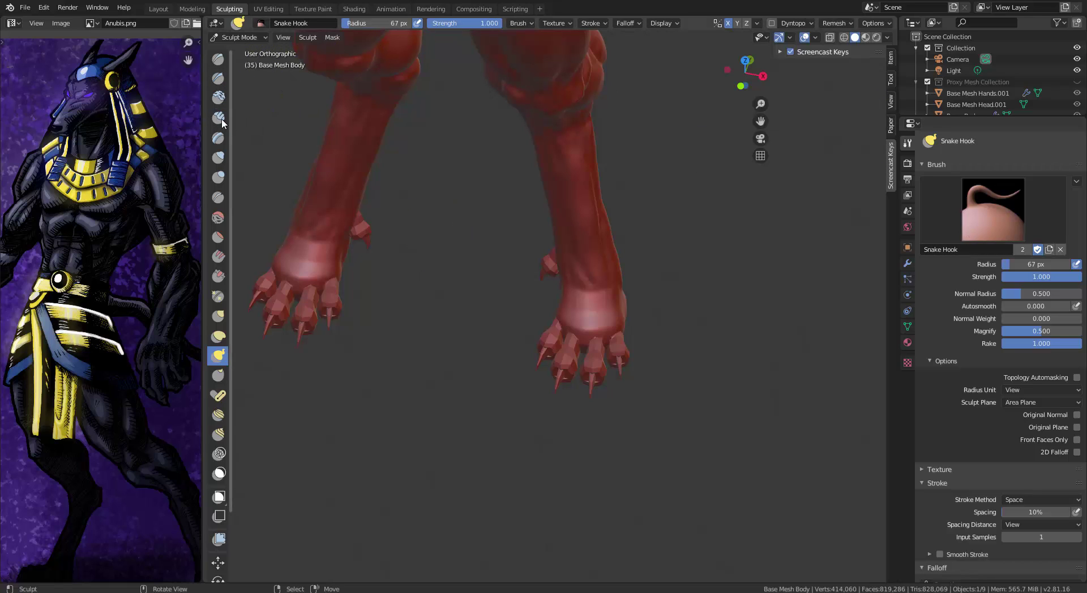
# Choose the A| Orb_ClayTubes_Smooth Clay brush and enable Dyntopo with a 5 px detail size for the paw
pyautogui.click(218, 98)
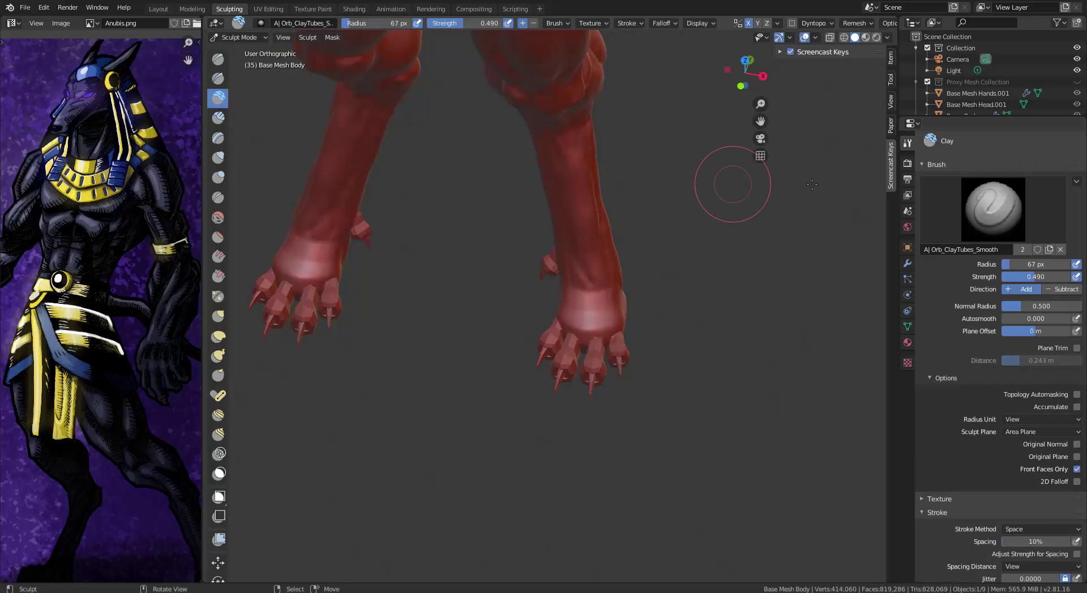
pyautogui.scroll(8, 623, 182)
pyautogui.moveTo(682, 304); pyautogui.dragTo(688, 340, button='middle')
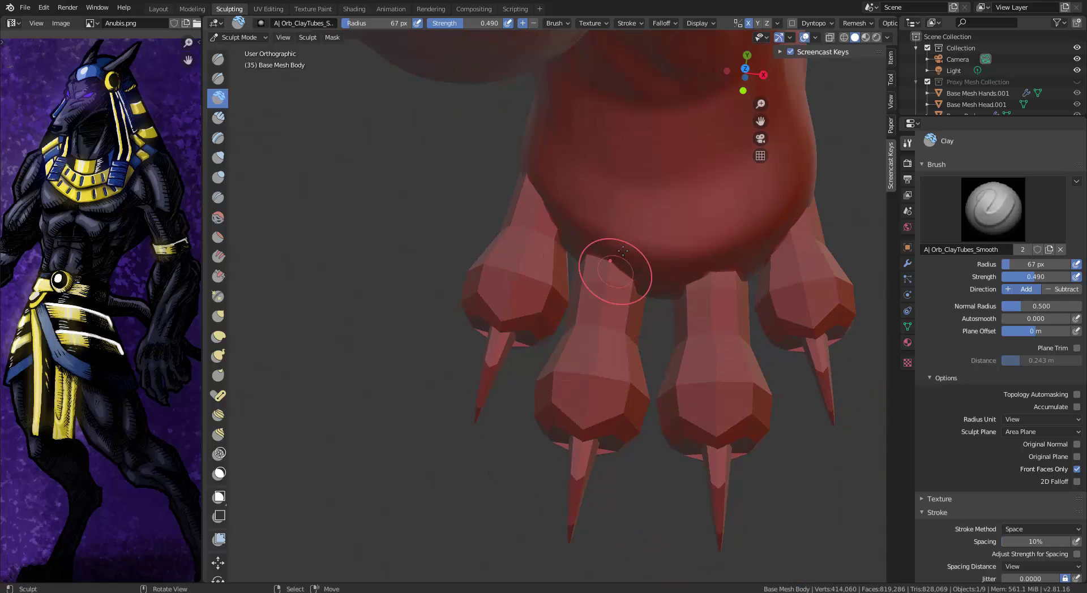
pyautogui.scroll(-16, 1016, 367)
pyautogui.scroll(6, 1016, 367)
pyautogui.scroll(-4, 1015, 367)
pyautogui.click(933, 456)
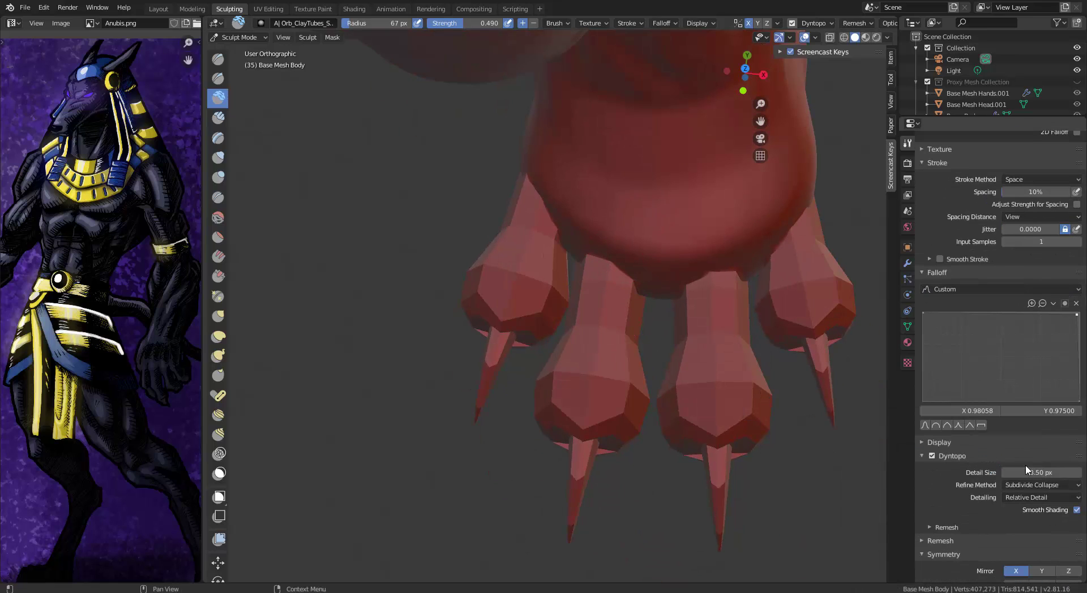
# Round off the faceted toes with Clay strokes along their tops and start blending them into the foot
pyautogui.moveTo(716, 283)
pyautogui.mouseDown()
pyautogui.moveTo(606, 278)
pyautogui.moveTo(596, 363)
pyautogui.moveTo(606, 267)
pyautogui.moveTo(711, 273)
pyautogui.moveTo(691, 404)
pyautogui.mouseUp()
pyautogui.moveTo(798, 197); pyautogui.dragTo(827, 298)
pyautogui.moveTo(498, 265); pyautogui.dragTo(538, 262, button='middle')
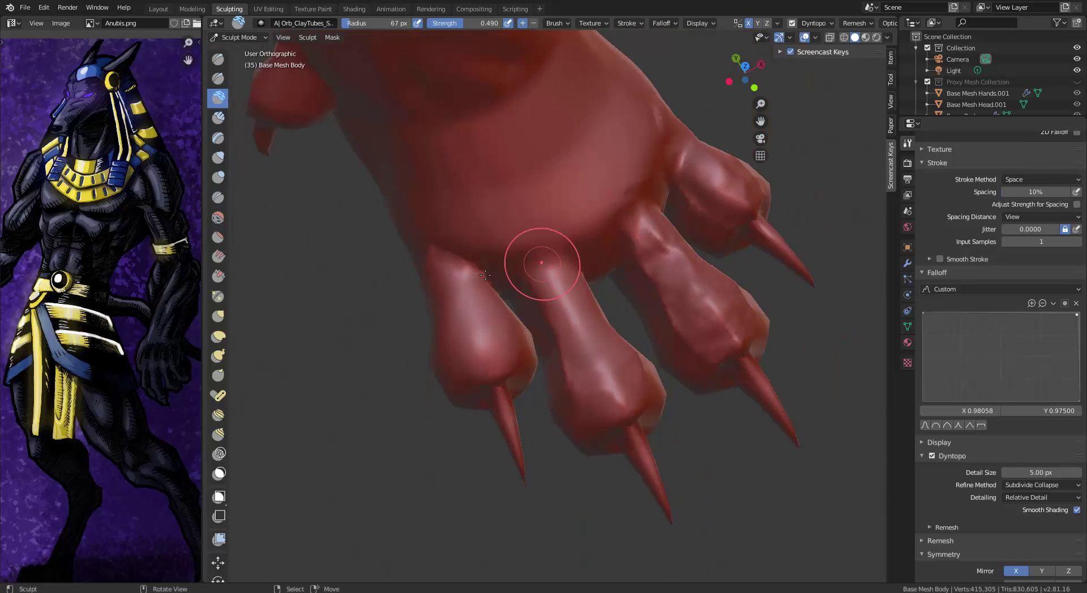
pyautogui.moveTo(458, 272); pyautogui.dragTo(464, 342)
pyautogui.moveTo(543, 226); pyautogui.dragTo(508, 218, button='middle')
pyautogui.moveTo(514, 256); pyautogui.dragTo(505, 267)
pyautogui.moveTo(589, 278); pyautogui.dragTo(556, 277, button='middle')
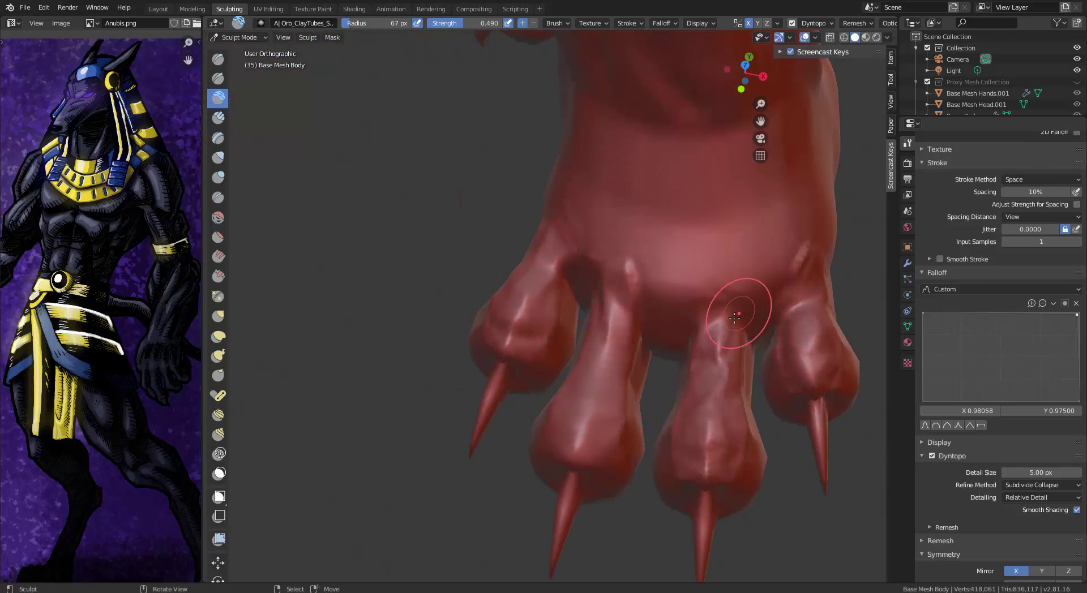
# Build up the toe bases and raise knuckles where the four toes join the front of the foot
pyautogui.moveTo(719, 312); pyautogui.dragTo(718, 276)
pyautogui.moveTo(621, 298); pyautogui.dragTo(631, 263)
pyautogui.moveTo(713, 379); pyautogui.dragTo(714, 387)
pyautogui.moveTo(605, 365); pyautogui.dragTo(603, 369)
pyautogui.moveTo(568, 219); pyautogui.dragTo(578, 222)
pyautogui.moveTo(798, 250); pyautogui.dragTo(804, 263)
pyautogui.moveTo(764, 309); pyautogui.dragTo(662, 265, button='middle')
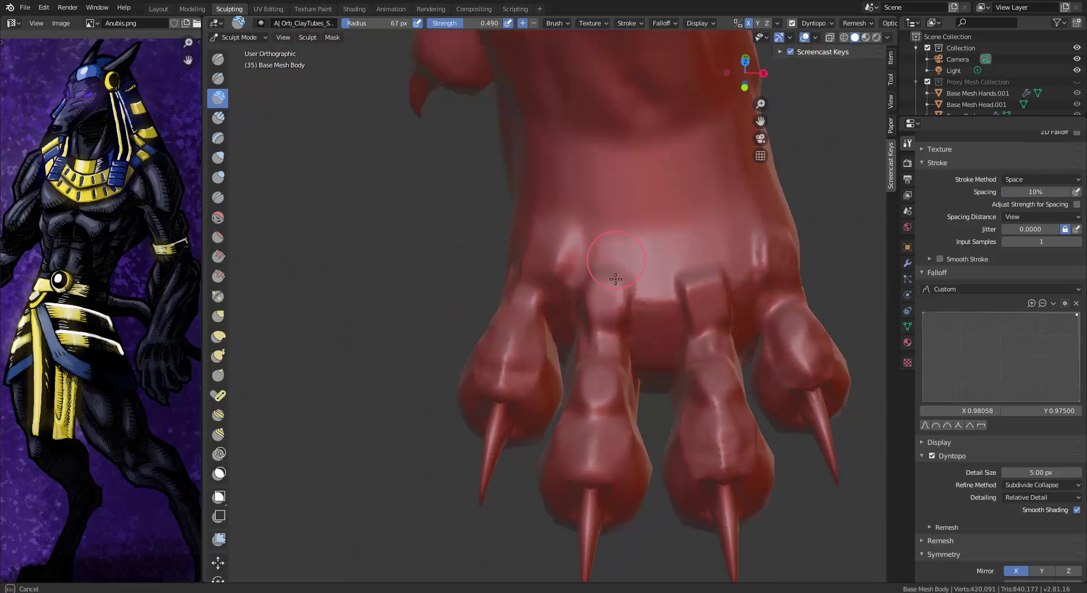
pyautogui.moveTo(670, 333)
pyautogui.mouseDown(button='middle')
pyautogui.moveTo(801, 283)
pyautogui.moveTo(765, 279)
pyautogui.mouseUp(button='middle')
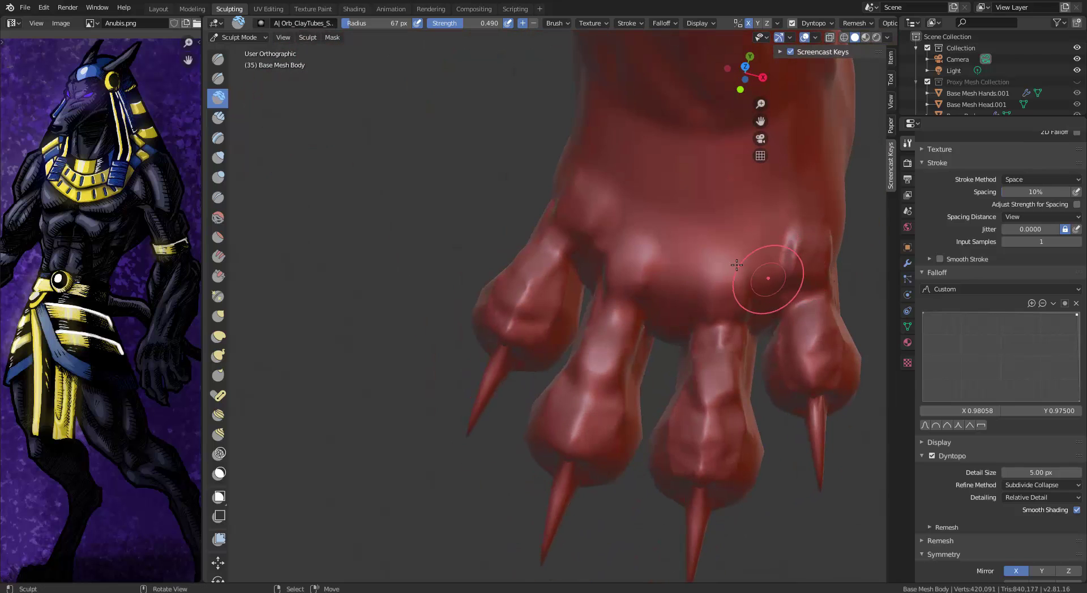
# Pull the skin between the middle toes into shape using Snake Hook with a 66 px radius
pyautogui.click(221, 356)
pyautogui.press('f')
pyautogui.click(680, 341)
pyautogui.moveTo(688, 341); pyautogui.dragTo(643, 347)
pyautogui.press('f')
pyautogui.click(648, 316)
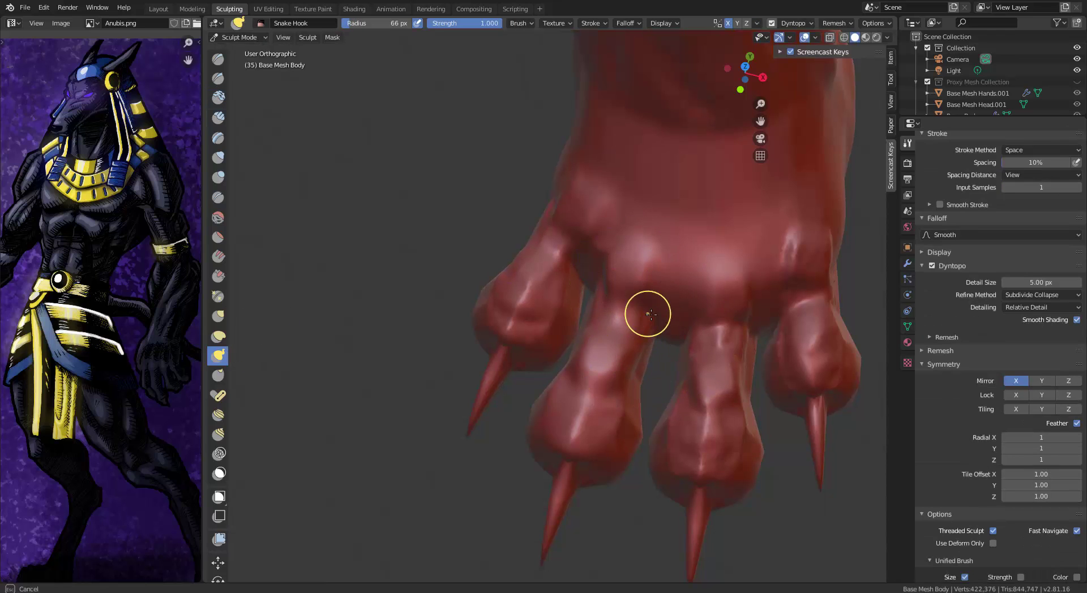
pyautogui.moveTo(648, 316); pyautogui.dragTo(674, 316, button='middle')
pyautogui.moveTo(679, 331); pyautogui.dragTo(672, 344)
pyautogui.moveTo(572, 303)
pyautogui.mouseDown(button='middle')
pyautogui.moveTo(593, 281)
pyautogui.moveTo(567, 304)
pyautogui.mouseUp(button='middle')
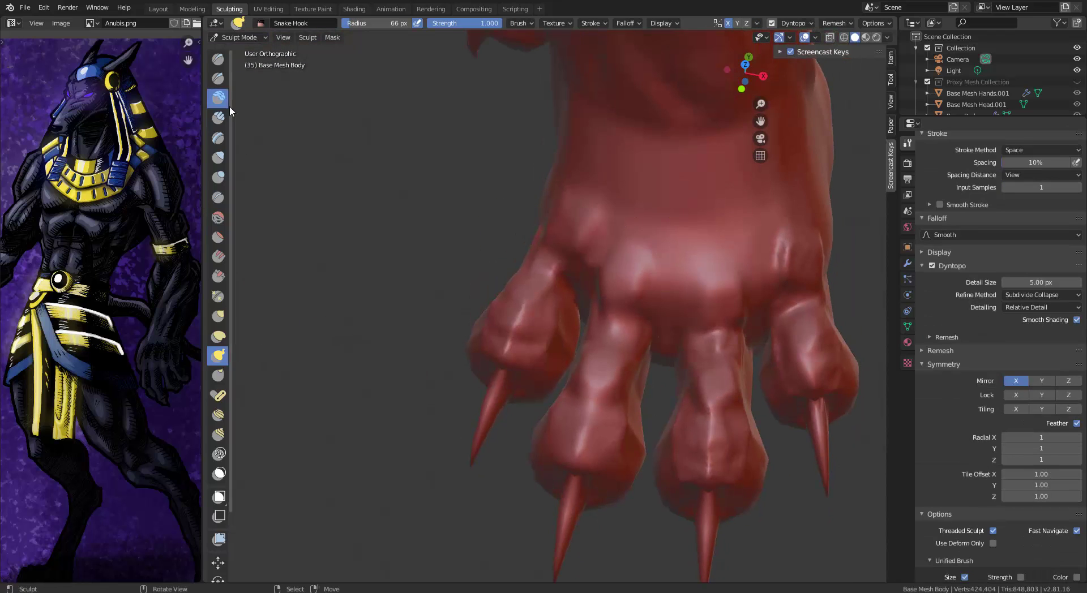
# Sculpt raised tendons with the Clay brush from the toe knuckles up the top of the foot
pyautogui.click(220, 98)
pyautogui.moveTo(714, 403); pyautogui.dragTo(723, 330)
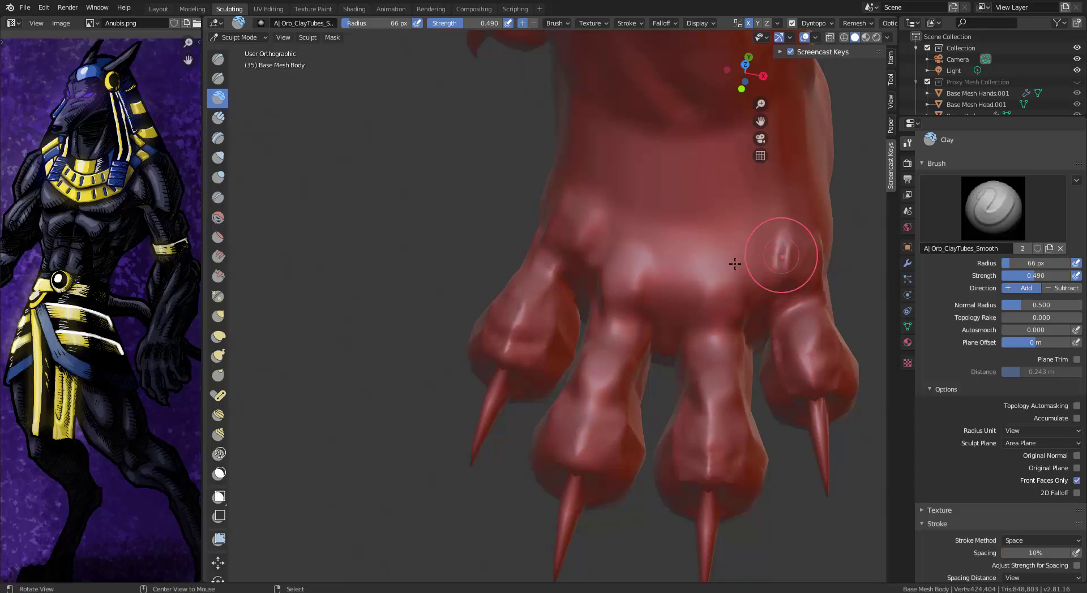
pyautogui.moveTo(776, 250); pyautogui.dragTo(799, 360, button='middle')
pyautogui.moveTo(719, 334); pyautogui.dragTo(699, 190)
pyautogui.moveTo(621, 333); pyautogui.dragTo(650, 184)
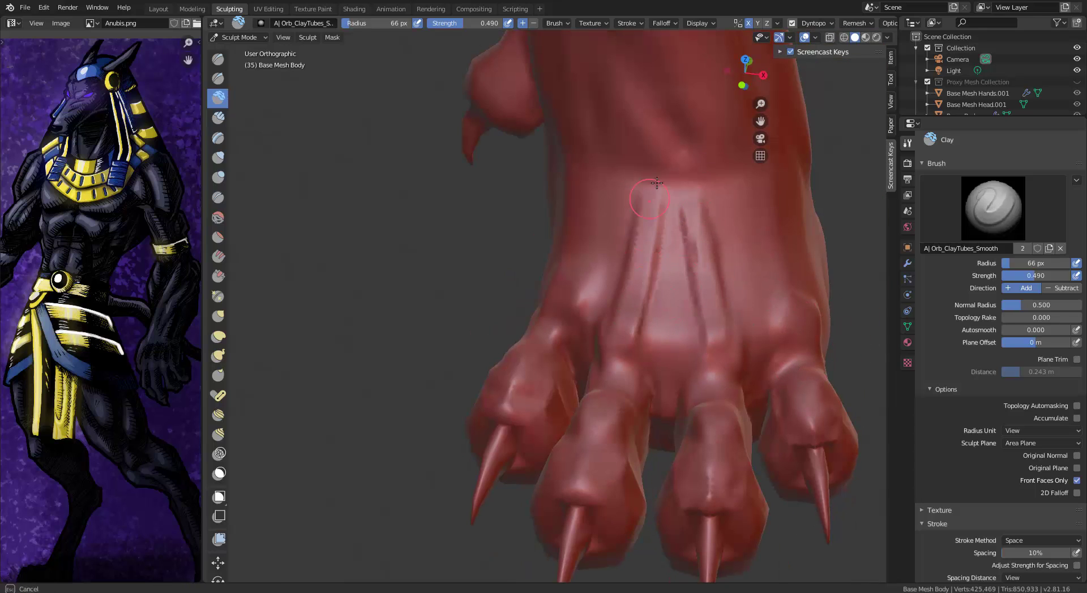
pyautogui.moveTo(790, 294); pyautogui.dragTo(756, 164)
pyautogui.moveTo(720, 335); pyautogui.dragTo(702, 179)
pyautogui.moveTo(703, 177); pyautogui.dragTo(552, 335, button='middle')
pyautogui.moveTo(552, 335); pyautogui.dragTo(570, 187)
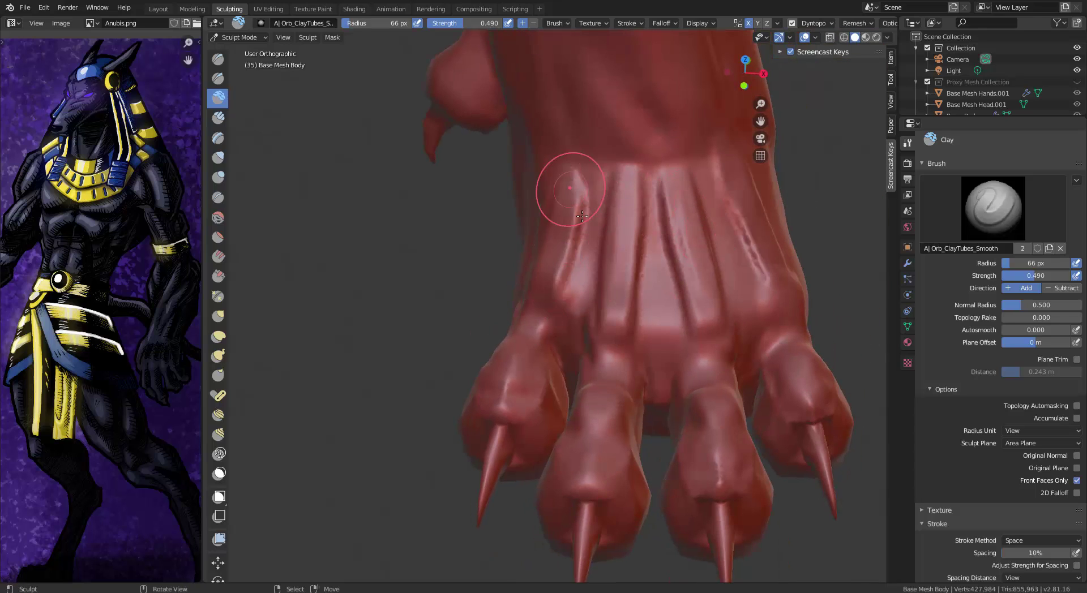
# Examine the proportions of the lower legs and paws from several angles and distances
pyautogui.keyDown('ctrl'); pyautogui.moveTo(535, 215); pyautogui.dragTo(558, 396, button='middle'); pyautogui.keyUp('ctrl')
pyautogui.moveTo(620, 408); pyautogui.dragTo(576, 391, button='middle')
pyautogui.keyDown('shift'); pyautogui.moveTo(574, 317); pyautogui.dragTo(601, 452, button='middle'); pyautogui.keyUp('shift')
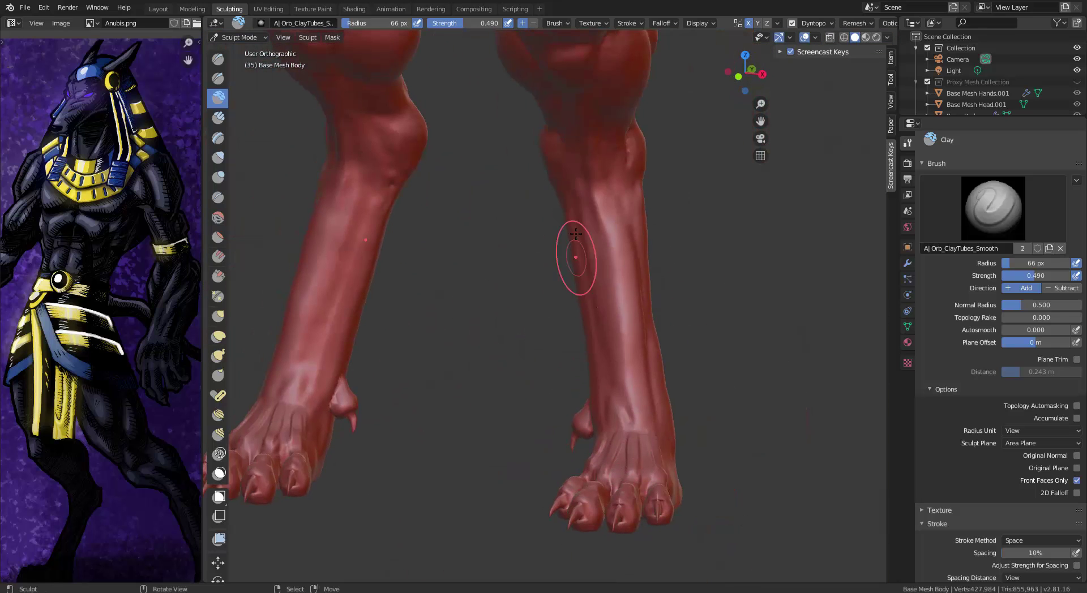
pyautogui.moveTo(632, 186); pyautogui.dragTo(622, 211, button='middle')
pyautogui.moveTo(650, 480); pyautogui.dragTo(671, 513, button='middle')
pyautogui.keyDown('ctrl'); pyautogui.moveTo(662, 498); pyautogui.dragTo(642, 358, button='middle'); pyautogui.keyUp('ctrl')
pyautogui.moveTo(661, 418); pyautogui.dragTo(625, 410, button='middle')
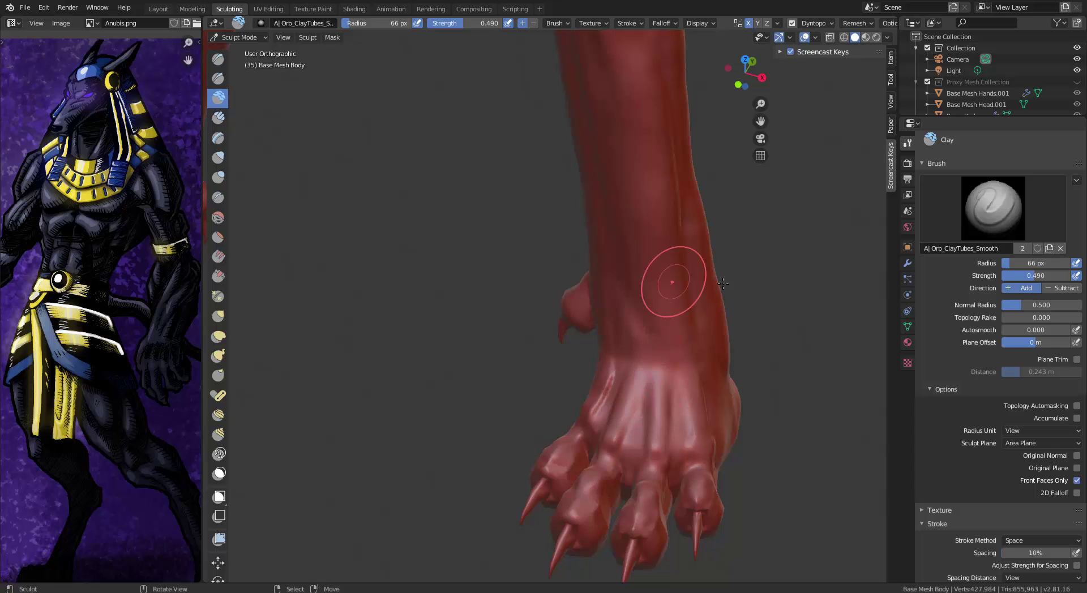
pyautogui.moveTo(723, 284); pyautogui.dragTo(756, 283, button='middle')
# Blend the dewclaw into the inner side of the lower leg with Clay strokes
pyautogui.moveTo(566, 362); pyautogui.dragTo(555, 404)
pyautogui.moveTo(461, 454); pyautogui.dragTo(632, 416, button='middle')
pyautogui.moveTo(535, 329); pyautogui.dragTo(545, 396)
pyautogui.moveTo(544, 396); pyautogui.dragTo(566, 410, button='middle')
pyautogui.moveTo(521, 364); pyautogui.dragTo(545, 394, button='middle')
pyautogui.moveTo(545, 394); pyautogui.dragTo(551, 403)
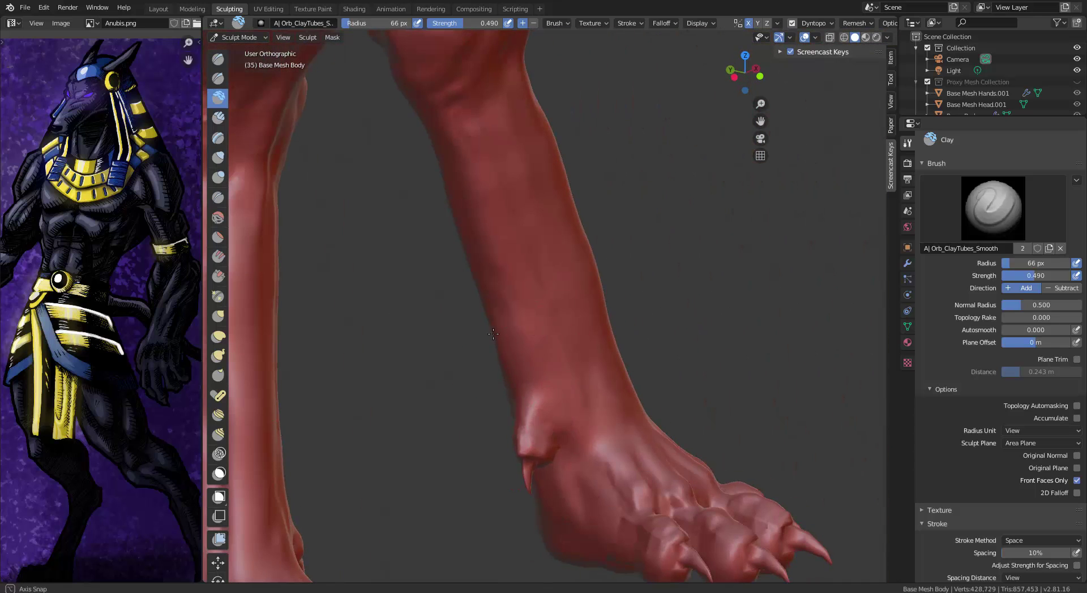
# Build up the heel pad and front pad on the sole with the Clay brush, leaving a groove between them
pyautogui.moveTo(493, 334); pyautogui.dragTo(453, 334, button='middle')
pyautogui.keyDown('shift'); pyautogui.moveTo(453, 334); pyautogui.dragTo(448, 204, button='middle'); pyautogui.keyUp('shift')
pyautogui.keyDown('ctrl'); pyautogui.moveTo(447, 272); pyautogui.dragTo(453, 198, button='middle'); pyautogui.keyUp('ctrl')
pyautogui.keyDown('shift'); pyautogui.moveTo(481, 226); pyautogui.dragTo(508, 237, button='middle'); pyautogui.keyUp('shift')
pyautogui.moveTo(517, 238)
pyautogui.mouseDown()
pyautogui.moveTo(471, 231)
pyautogui.moveTo(511, 204)
pyautogui.mouseUp()
pyautogui.moveTo(511, 204)
pyautogui.mouseDown(button='middle')
pyautogui.moveTo(501, 295)
pyautogui.moveTo(504, 278)
pyautogui.mouseUp(button='middle')
pyautogui.moveTo(529, 249); pyautogui.dragTo(498, 263)
pyautogui.moveTo(510, 272); pyautogui.dragTo(543, 170, button='middle')
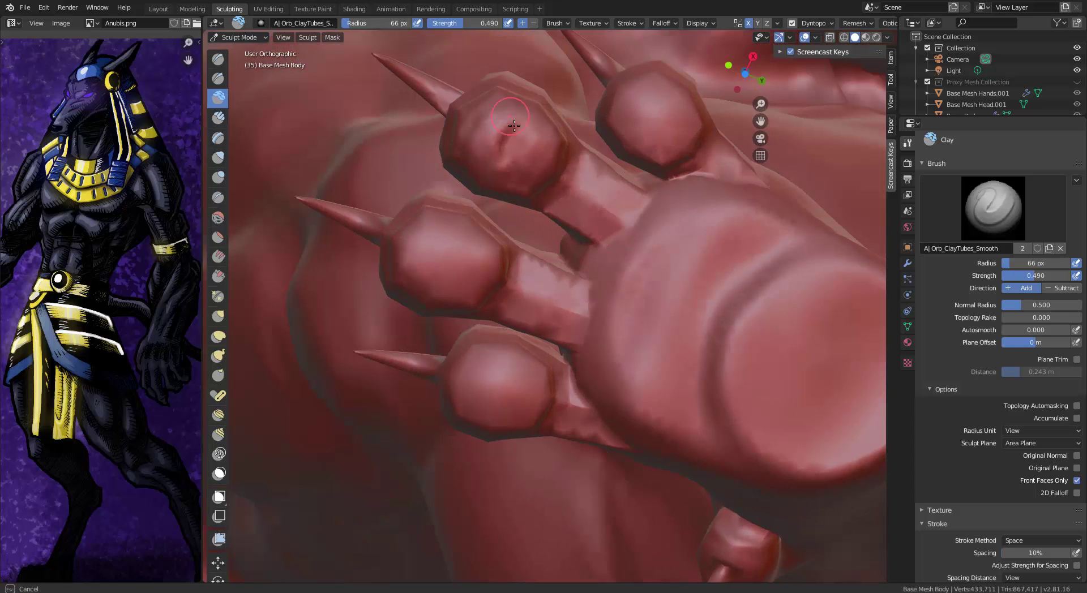
pyautogui.moveTo(683, 122)
pyautogui.mouseDown()
pyautogui.moveTo(638, 96)
pyautogui.moveTo(655, 165)
pyautogui.moveTo(600, 210)
pyautogui.moveTo(544, 306)
pyautogui.moveTo(721, 227)
pyautogui.moveTo(629, 317)
pyautogui.moveTo(674, 419)
pyautogui.moveTo(754, 227)
pyautogui.moveTo(602, 357)
pyautogui.moveTo(646, 379)
pyautogui.moveTo(671, 255)
pyautogui.mouseUp()
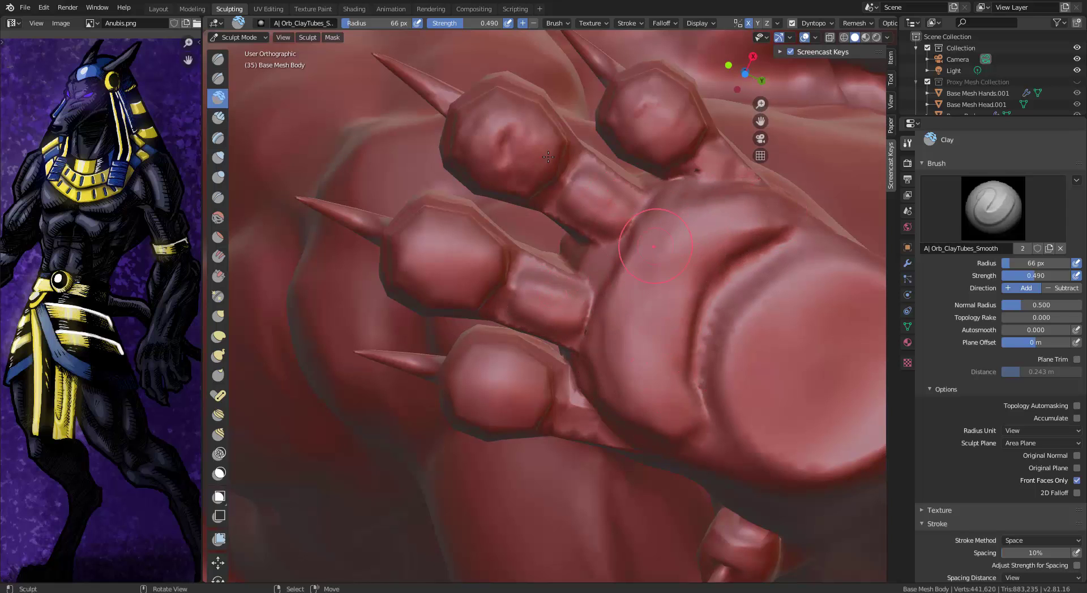
# Fill out the undersides of the middle toes where they join the front pad
pyautogui.moveTo(701, 428); pyautogui.dragTo(567, 201, button='middle')
pyautogui.moveTo(667, 152); pyautogui.dragTo(660, 215)
pyautogui.keyDown('shift'); pyautogui.moveTo(658, 267); pyautogui.dragTo(683, 187, button='middle'); pyautogui.keyUp('shift')
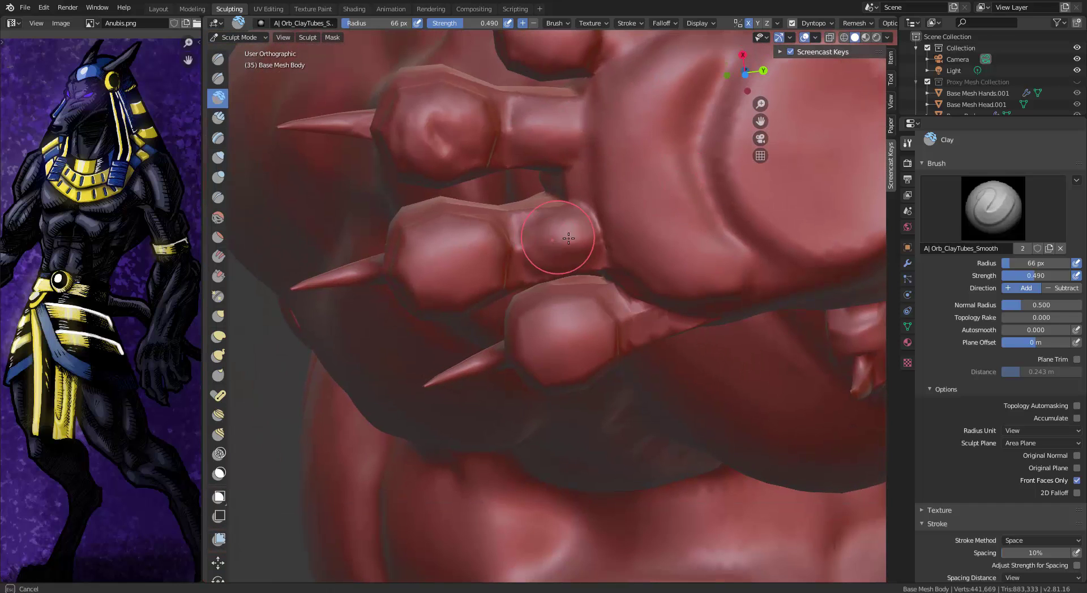
pyautogui.moveTo(564, 239); pyautogui.dragTo(531, 242)
pyautogui.moveTo(480, 290)
pyautogui.mouseDown()
pyautogui.moveTo(445, 230)
pyautogui.moveTo(498, 271)
pyautogui.moveTo(464, 229)
pyautogui.mouseUp()
pyautogui.moveTo(547, 133); pyautogui.dragTo(531, 106)
# Round the toe pads and smooth the creases between the toes and the front pad
pyautogui.moveTo(557, 266); pyautogui.dragTo(592, 187, button='middle')
pyautogui.moveTo(615, 212); pyautogui.dragTo(540, 244)
pyautogui.moveTo(714, 151)
pyautogui.mouseDown(button='middle')
pyautogui.moveTo(766, 181)
pyautogui.moveTo(816, 164)
pyautogui.mouseUp(button='middle')
pyautogui.moveTo(634, 118)
pyautogui.mouseDown()
pyautogui.moveTo(627, 85)
pyautogui.moveTo(580, 57)
pyautogui.mouseUp()
pyautogui.moveTo(581, 56); pyautogui.dragTo(540, 184, button='middle')
pyautogui.moveTo(541, 184)
pyautogui.mouseDown()
pyautogui.moveTo(530, 152)
pyautogui.moveTo(538, 190)
pyautogui.mouseUp()
pyautogui.moveTo(453, 249)
pyautogui.mouseDown()
pyautogui.moveTo(422, 235)
pyautogui.moveTo(462, 243)
pyautogui.mouseUp()
pyautogui.moveTo(312, 226)
pyautogui.mouseDown()
pyautogui.moveTo(268, 213)
pyautogui.moveTo(346, 224)
pyautogui.mouseUp()
# Build up the rim and surface of the heel pad on the underside of the foot
pyautogui.keyDown('shift'); pyautogui.moveTo(294, 172); pyautogui.dragTo(457, 363, button='middle'); pyautogui.keyUp('shift')
pyautogui.moveTo(433, 306); pyautogui.dragTo(402, 314)
pyautogui.moveTo(403, 313); pyautogui.dragTo(462, 305, button='middle')
pyautogui.moveTo(465, 309); pyautogui.dragTo(391, 365)
pyautogui.moveTo(407, 334)
pyautogui.mouseDown(button='middle')
pyautogui.moveTo(611, 202)
pyautogui.moveTo(536, 206)
pyautogui.mouseUp(button='middle')
pyautogui.moveTo(529, 215)
pyautogui.mouseDown()
pyautogui.moveTo(476, 301)
pyautogui.moveTo(387, 251)
pyautogui.moveTo(430, 170)
pyautogui.moveTo(478, 153)
pyautogui.mouseUp()
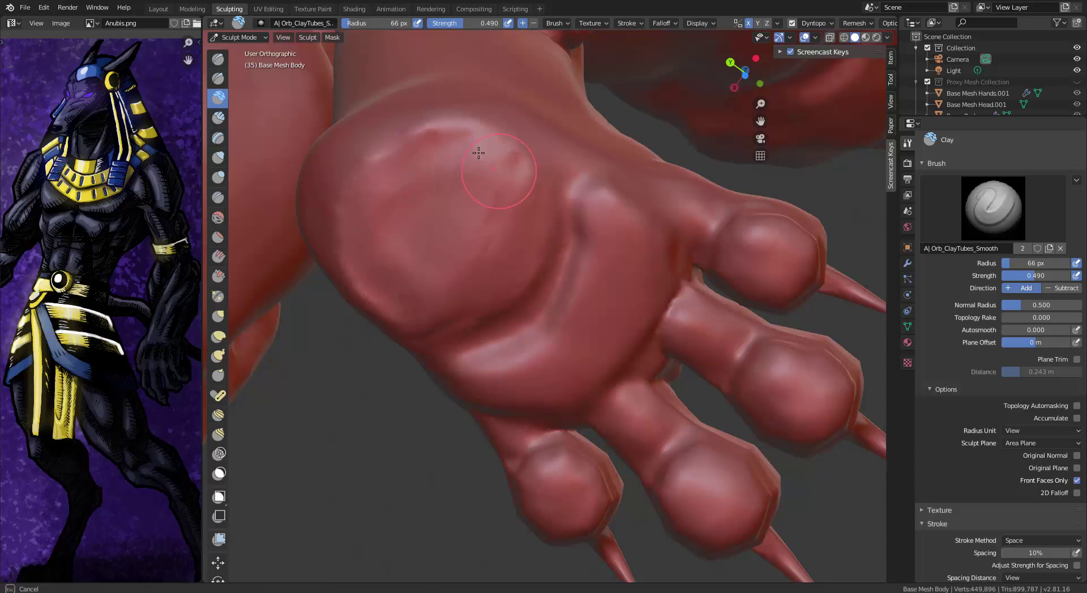
# Carve a crisp crease between the heel pad and front pad with the 66 px Draw Sharp brush
pyautogui.click(218, 78)
pyautogui.moveTo(555, 281); pyautogui.dragTo(576, 182)
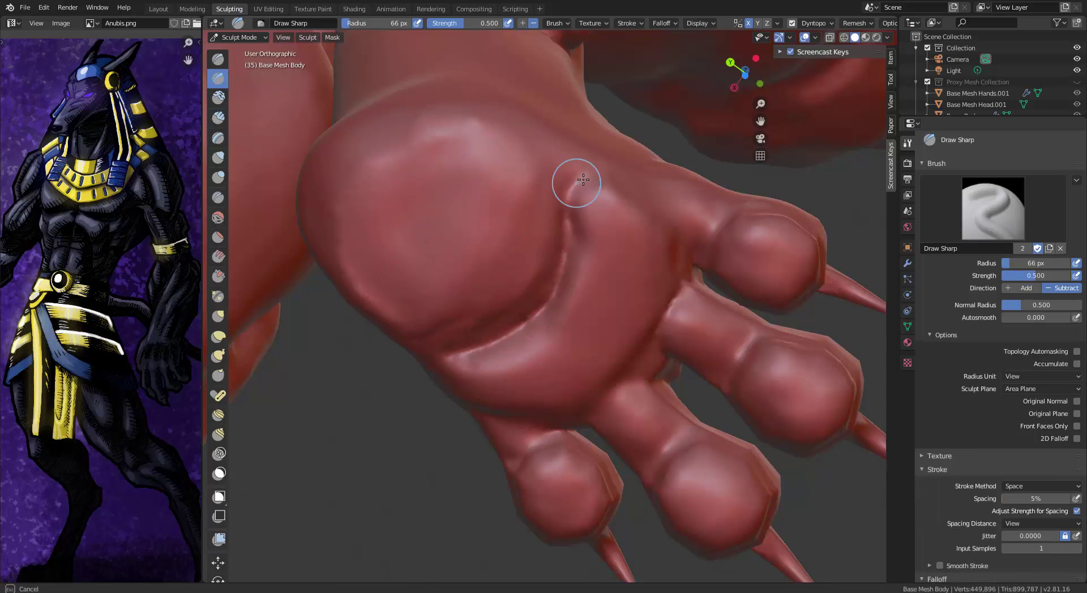
pyautogui.moveTo(575, 182)
pyautogui.mouseDown(button='middle')
pyautogui.moveTo(507, 219)
pyautogui.moveTo(561, 249)
pyautogui.moveTo(531, 310)
pyautogui.mouseUp(button='middle')
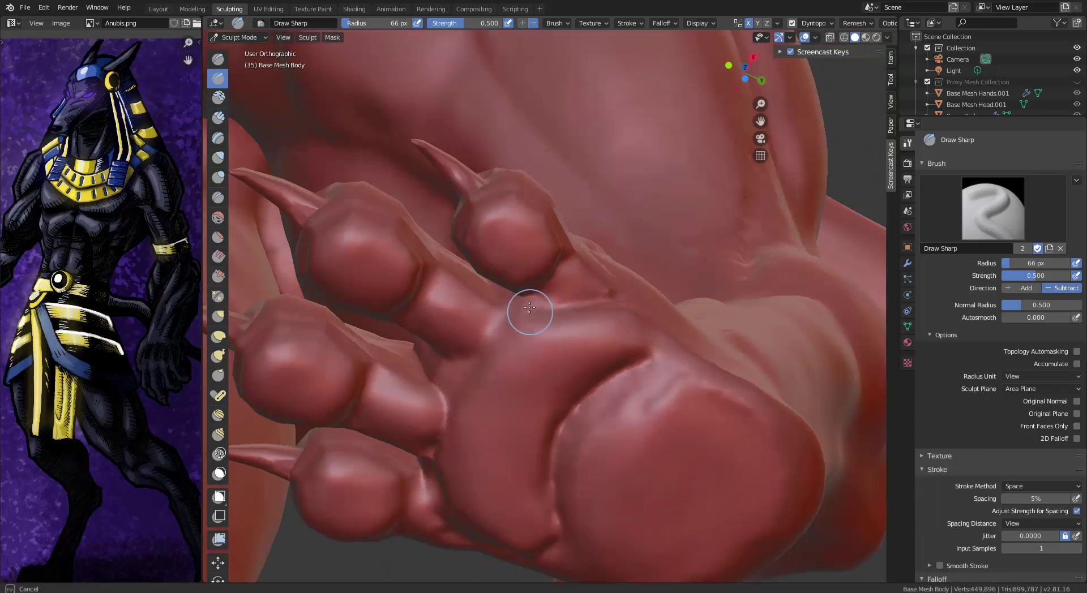
pyautogui.moveTo(443, 414)
pyautogui.mouseDown(button='middle')
pyautogui.moveTo(525, 418)
pyautogui.moveTo(505, 461)
pyautogui.moveTo(748, 325)
pyautogui.moveTo(719, 449)
pyautogui.moveTo(545, 352)
pyautogui.moveTo(579, 310)
pyautogui.mouseUp(button='middle')
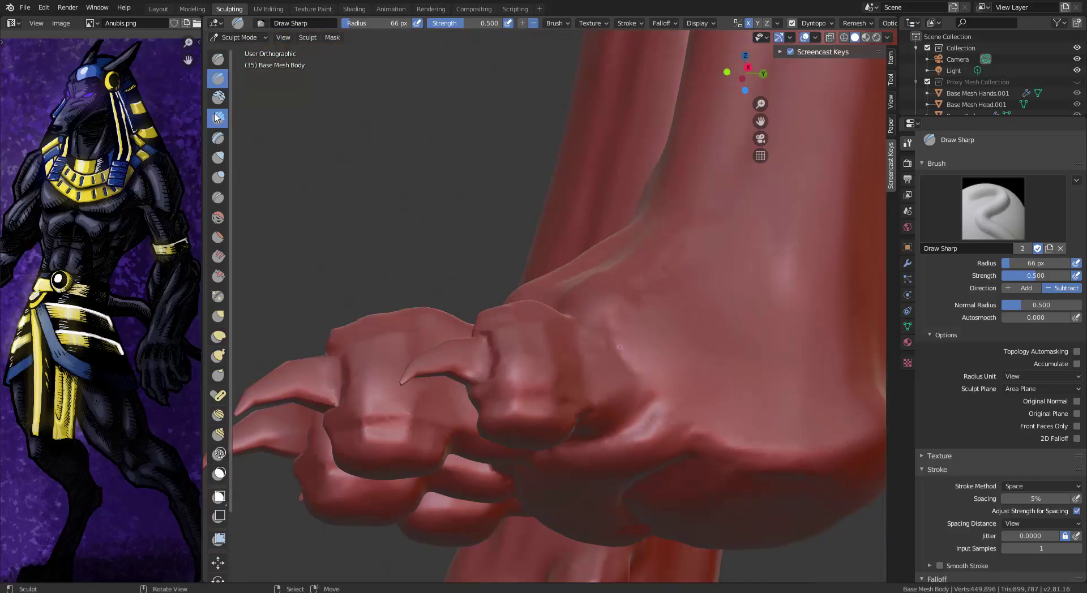
# Return to the Clay brush and refine the outer side of the foot and the undersides of the toes
pyautogui.click(218, 98)
pyautogui.moveTo(510, 362); pyautogui.dragTo(474, 223, button='middle')
pyautogui.moveTo(460, 330); pyautogui.dragTo(517, 388)
pyautogui.moveTo(517, 388)
pyautogui.mouseDown(button='middle')
pyautogui.moveTo(483, 139)
pyautogui.moveTo(456, 188)
pyautogui.mouseUp(button='middle')
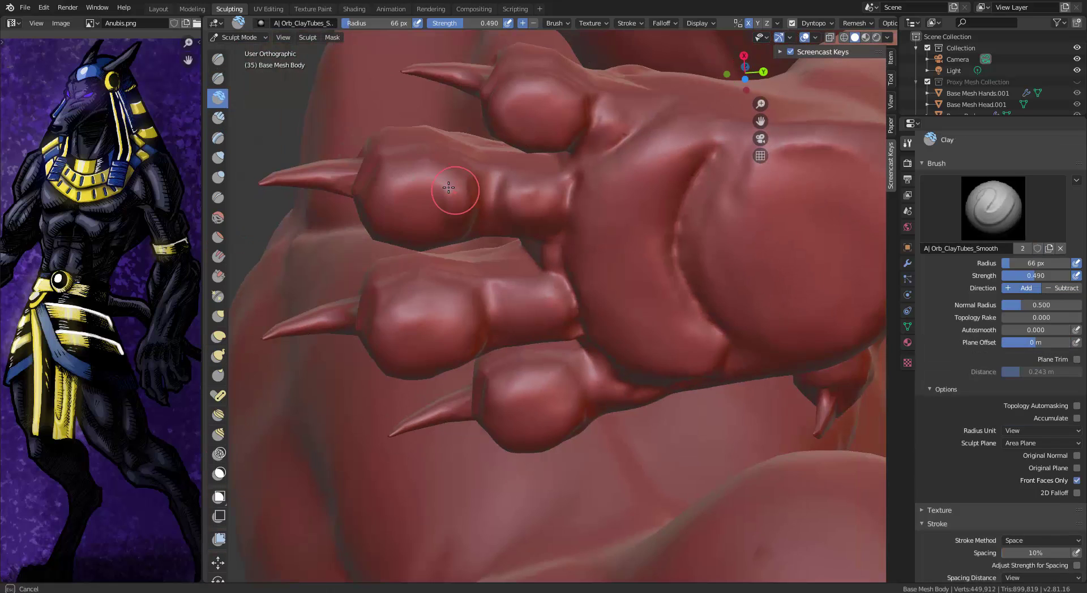
pyautogui.moveTo(456, 188); pyautogui.dragTo(416, 193)
pyautogui.moveTo(410, 175); pyautogui.dragTo(392, 195, button='middle')
pyautogui.moveTo(392, 196); pyautogui.dragTo(398, 147)
# Add Clay strokes to the undersides and fronts of the toe pads beneath the claws
pyautogui.moveTo(399, 147); pyautogui.dragTo(539, 260, button='middle')
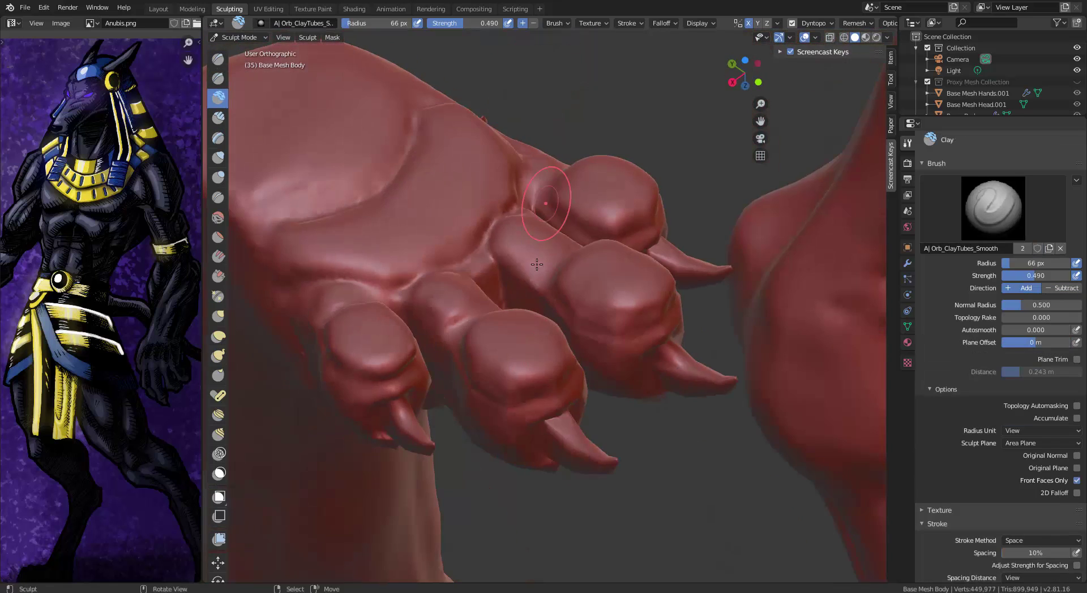
pyautogui.moveTo(538, 260); pyautogui.dragTo(485, 376)
pyautogui.moveTo(485, 376); pyautogui.dragTo(402, 295, button='middle')
pyautogui.moveTo(350, 297); pyautogui.dragTo(344, 294)
pyautogui.moveTo(344, 294); pyautogui.dragTo(468, 310, button='middle')
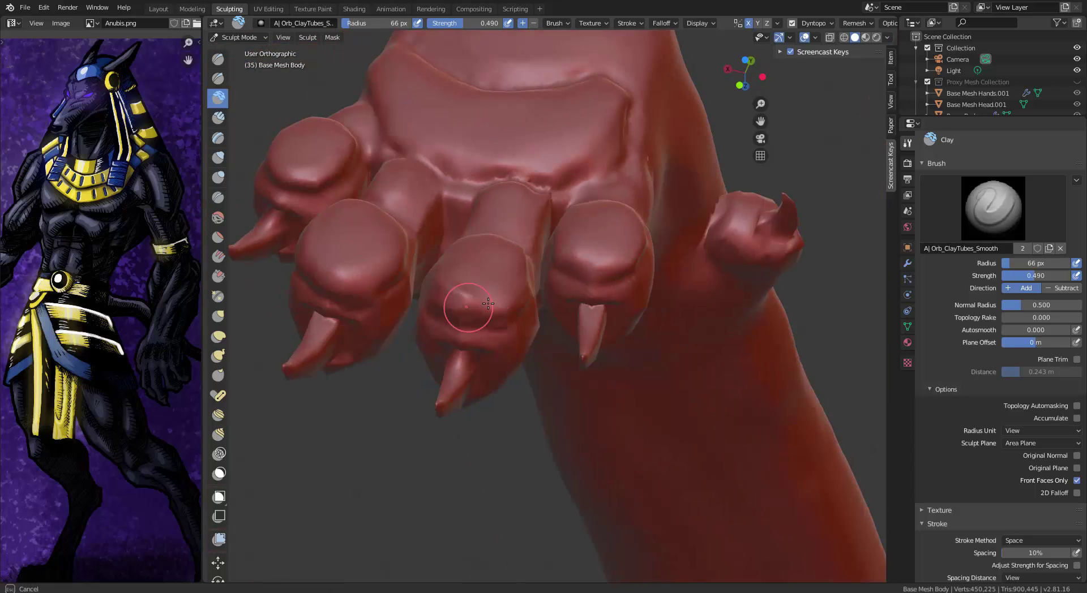
pyautogui.moveTo(469, 311); pyautogui.dragTo(515, 289)
# Refine the remaining toe pads and the edge of the sole with the Clay brush
pyautogui.moveTo(514, 289); pyautogui.dragTo(474, 273, button='middle')
pyautogui.moveTo(405, 277); pyautogui.dragTo(472, 291)
pyautogui.moveTo(651, 262)
pyautogui.mouseDown(button='middle')
pyautogui.moveTo(641, 274)
pyautogui.moveTo(390, 119)
pyautogui.mouseUp(button='middle')
pyautogui.moveTo(391, 119)
pyautogui.mouseDown()
pyautogui.moveTo(404, 142)
pyautogui.moveTo(447, 135)
pyautogui.moveTo(430, 136)
pyautogui.mouseUp()
pyautogui.moveTo(430, 136); pyautogui.dragTo(498, 384, button='middle')
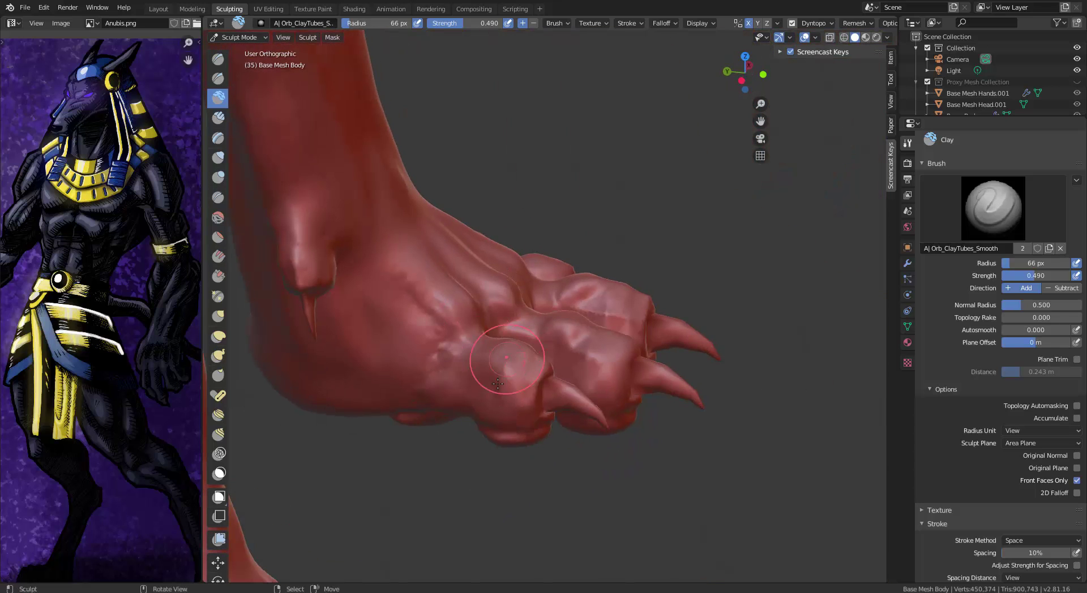
# Touch up the inner side of the foot and the tops of the toes with Clay, undoing the last stroke
pyautogui.moveTo(374, 289); pyautogui.dragTo(399, 358)
pyautogui.moveTo(448, 222)
pyautogui.mouseDown(button='middle')
pyautogui.moveTo(534, 102)
pyautogui.moveTo(651, 187)
pyautogui.moveTo(761, 353)
pyautogui.moveTo(692, 223)
pyautogui.moveTo(634, 243)
pyautogui.moveTo(685, 249)
pyautogui.mouseUp(button='middle')
pyautogui.moveTo(614, 334); pyautogui.dragTo(610, 307)
pyautogui.moveTo(634, 272); pyautogui.dragTo(589, 228, button='middle')
pyautogui.moveTo(689, 290); pyautogui.dragTo(702, 309, button='middle')
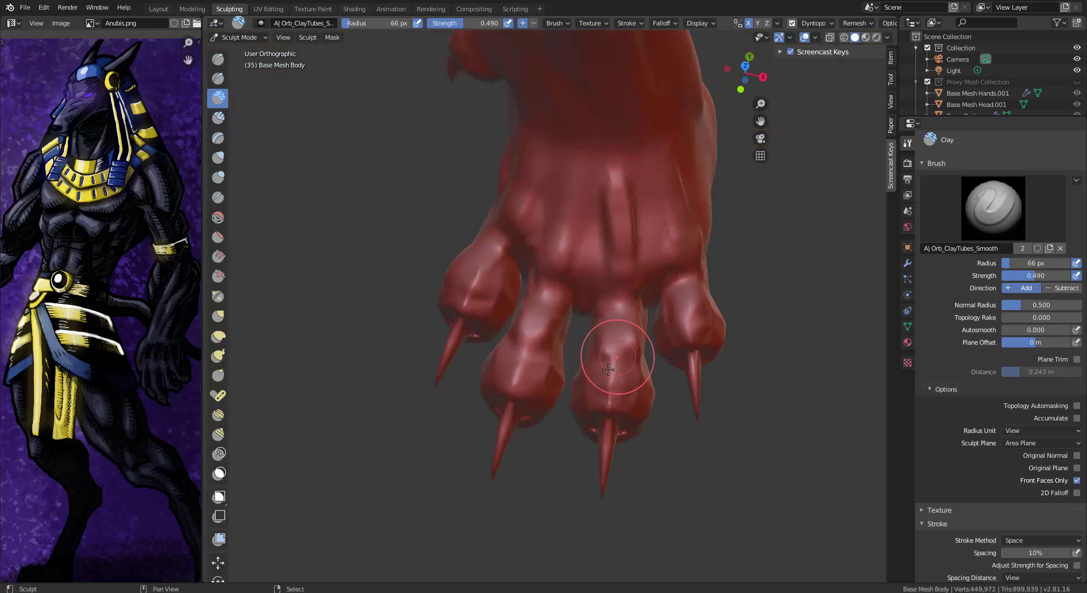
pyautogui.moveTo(571, 265); pyautogui.dragTo(567, 337, button='middle')
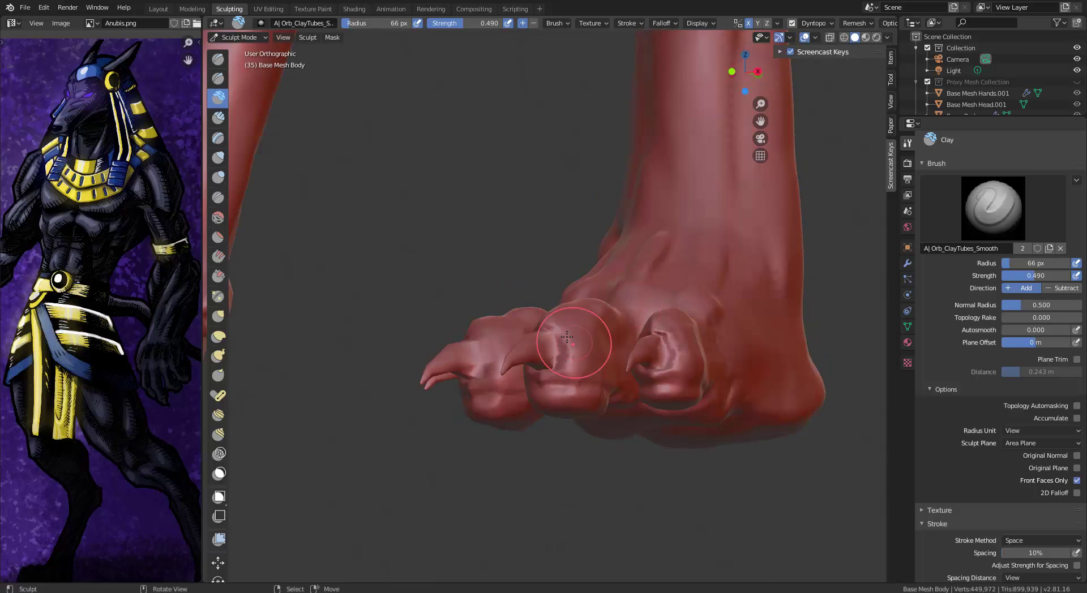
pyautogui.hotkey('ctrl', 'z')
# Switch to the default Clay Strips brush with a 37 px radius and strength 1.000
pyautogui.press('c')
pyautogui.moveTo(635, 290)
pyautogui.keyDown('ctrl'); pyautogui.mouseDown(button='middle')
pyautogui.moveTo(630, 236)
pyautogui.moveTo(620, 267)
pyautogui.mouseUp(button='middle'); pyautogui.keyUp('ctrl')
pyautogui.moveTo(568, 316); pyautogui.dragTo(589, 332)
pyautogui.click(993, 209)
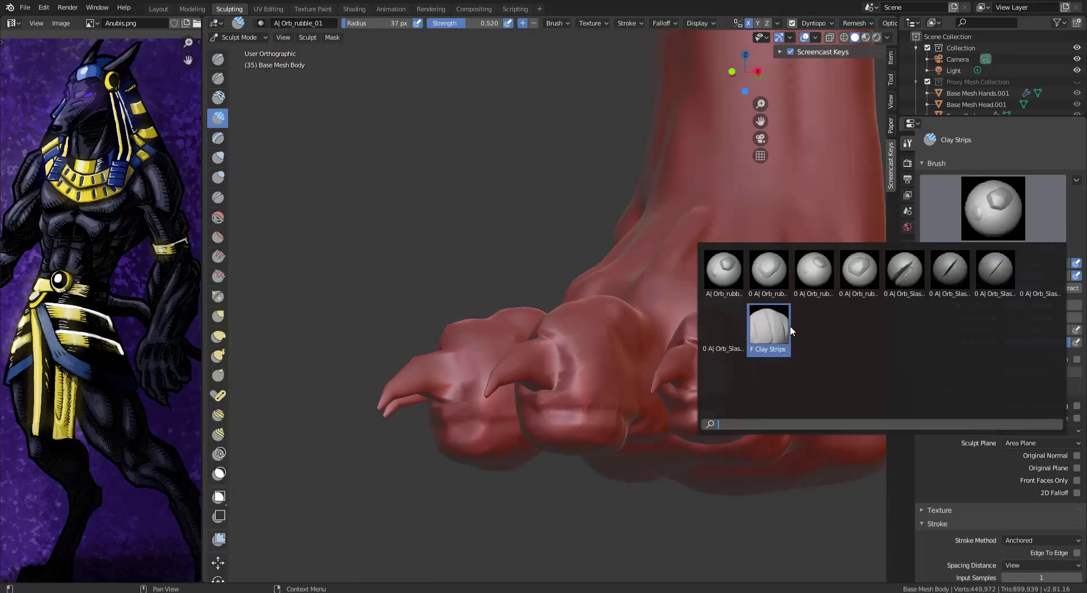
pyautogui.click(774, 322)
# Build up skin folds around the claw bases with Clay Strips, working around the toes from several angles
pyautogui.moveTo(606, 379); pyautogui.dragTo(636, 345, button='middle')
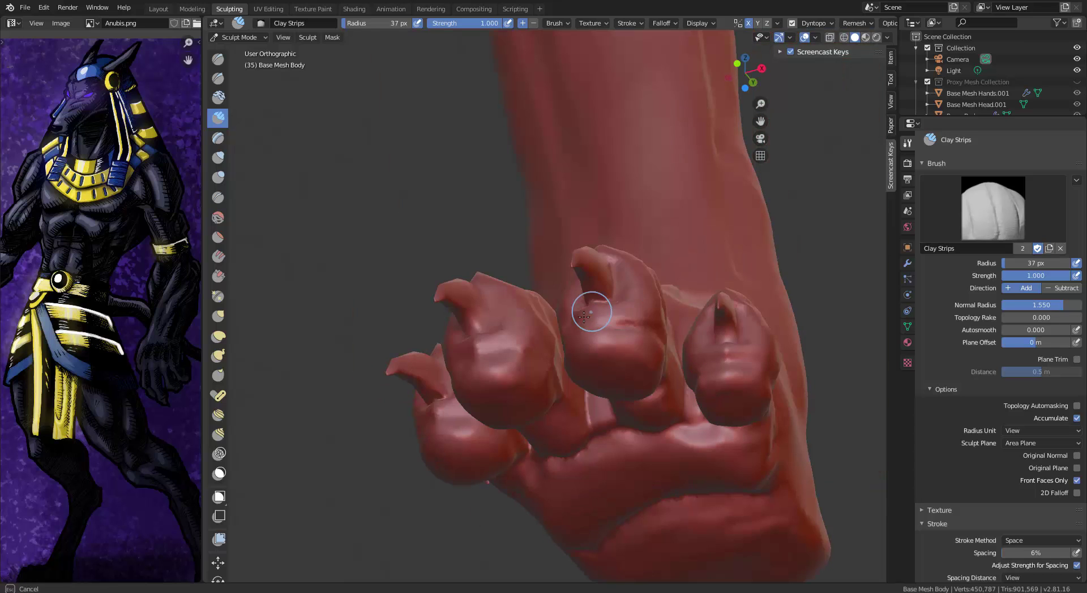
pyautogui.moveTo(584, 316); pyautogui.dragTo(669, 389, button='middle')
pyautogui.moveTo(645, 342)
pyautogui.mouseDown(button='middle')
pyautogui.moveTo(676, 382)
pyautogui.moveTo(651, 437)
pyautogui.moveTo(567, 374)
pyautogui.mouseUp(button='middle')
pyautogui.moveTo(677, 373)
pyautogui.mouseDown(button='middle')
pyautogui.moveTo(606, 306)
pyautogui.moveTo(657, 373)
pyautogui.mouseUp(button='middle')
pyautogui.moveTo(646, 420); pyautogui.dragTo(621, 424, button='middle')
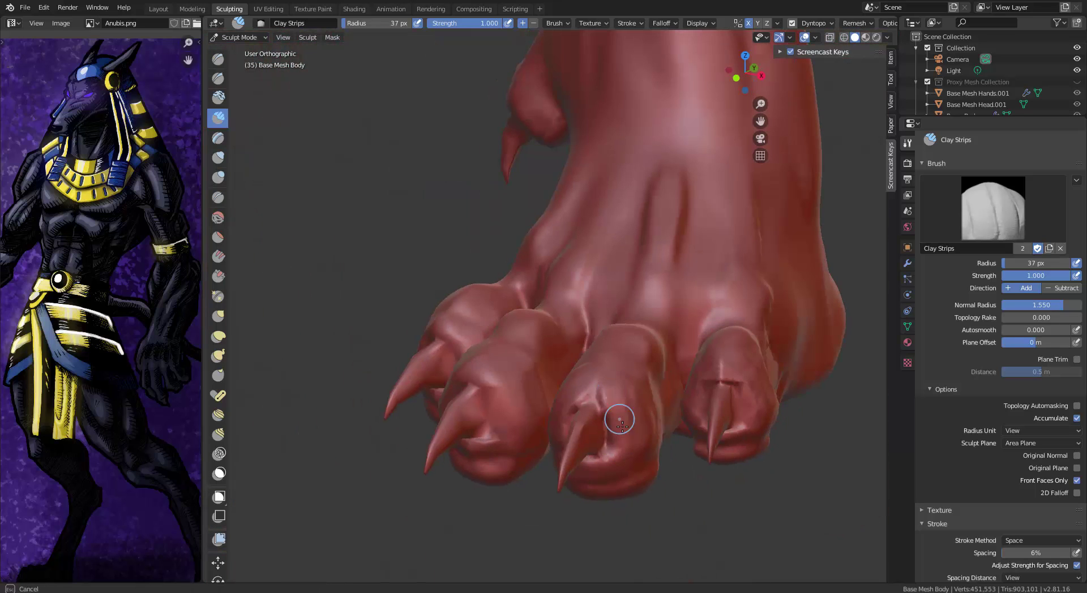
pyautogui.moveTo(710, 427); pyautogui.dragTo(771, 339, button='middle')
pyautogui.moveTo(735, 438); pyautogui.dragTo(767, 348, button='middle')
pyautogui.moveTo(767, 349); pyautogui.dragTo(689, 378)
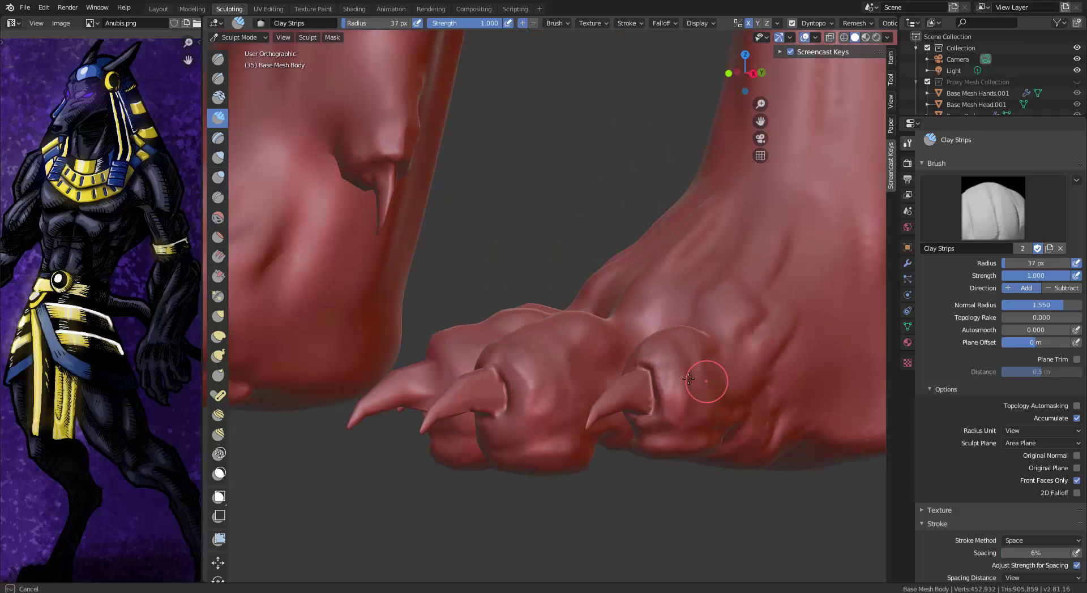
pyautogui.moveTo(776, 429); pyautogui.dragTo(533, 390, button='middle')
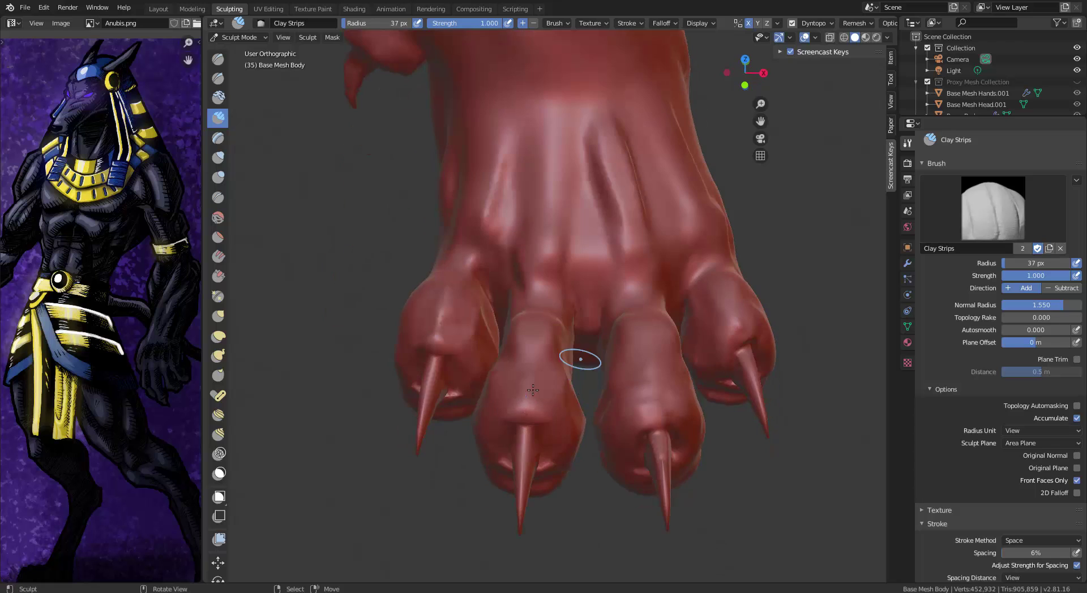
# Thicken the flesh over and beside the front claws with short Clay Strips strokes
pyautogui.moveTo(561, 433); pyautogui.dragTo(538, 460)
pyautogui.moveTo(566, 418); pyautogui.dragTo(654, 401, button='middle')
pyautogui.moveTo(604, 437); pyautogui.dragTo(600, 423)
pyautogui.moveTo(601, 422); pyautogui.dragTo(550, 412, button='middle')
pyautogui.moveTo(558, 399)
pyautogui.mouseDown()
pyautogui.moveTo(570, 417)
pyautogui.moveTo(560, 405)
pyautogui.mouseUp()
pyautogui.moveTo(453, 414); pyautogui.dragTo(509, 385, button='middle')
pyautogui.moveTo(469, 403)
pyautogui.mouseDown()
pyautogui.moveTo(475, 380)
pyautogui.moveTo(483, 405)
pyautogui.mouseUp()
pyautogui.moveTo(486, 400)
pyautogui.mouseDown(button='middle')
pyautogui.moveTo(399, 397)
pyautogui.moveTo(425, 391)
pyautogui.mouseUp(button='middle')
pyautogui.moveTo(459, 351); pyautogui.dragTo(474, 395)
# Add more Clay Strips volume over the toes and knuckles of the front paw, working from the front and the side
pyautogui.moveTo(481, 263); pyautogui.dragTo(452, 304, button='middle')
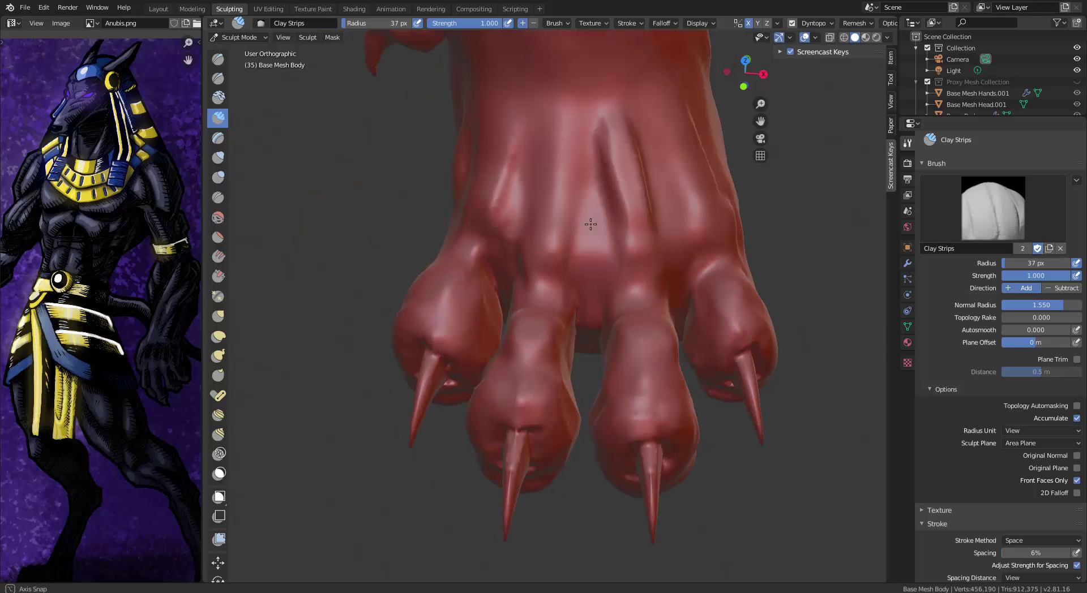
pyautogui.moveTo(590, 225); pyautogui.dragTo(387, 221, button='middle')
pyautogui.moveTo(654, 192); pyautogui.dragTo(487, 189, button='middle')
pyautogui.scroll(8, 602, 172)
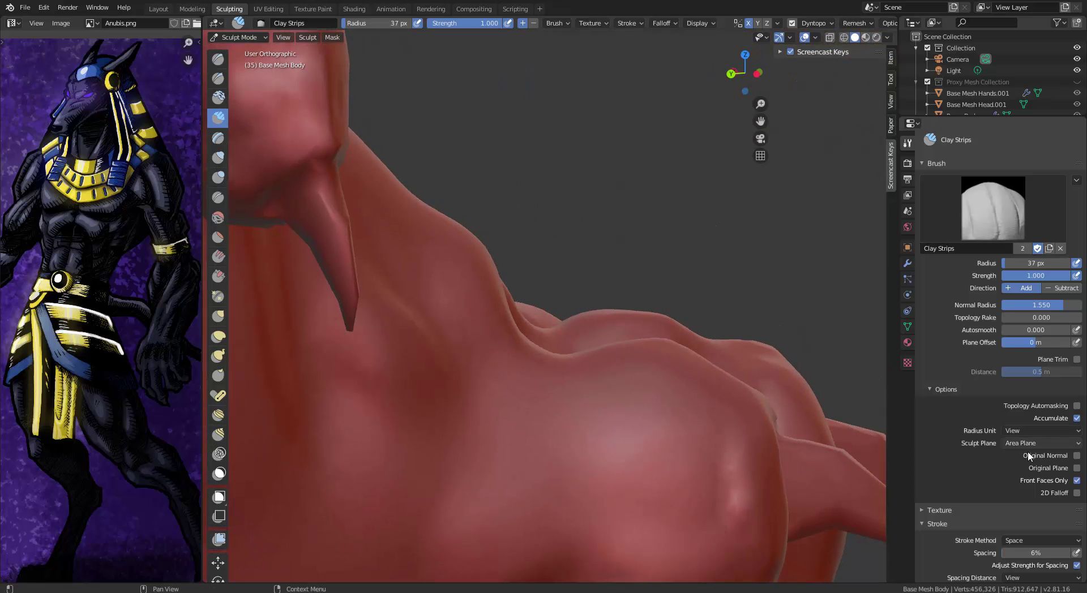
pyautogui.moveTo(374, 267)
pyautogui.keyDown('shift'); pyautogui.mouseDown(button='middle')
pyautogui.moveTo(493, 236)
pyautogui.moveTo(380, 278)
pyautogui.mouseUp(button='middle'); pyautogui.keyUp('shift')
pyautogui.scroll(-5, 559, 264)
# Build up the outer side of the foot and the flesh between tendons and toes with Clay Strips
pyautogui.moveTo(384, 205); pyautogui.dragTo(790, 528, button='middle')
pyautogui.moveTo(623, 495)
pyautogui.mouseDown(button='middle')
pyautogui.moveTo(423, 430)
pyautogui.moveTo(538, 397)
pyautogui.moveTo(656, 399)
pyautogui.moveTo(676, 449)
pyautogui.moveTo(631, 419)
pyautogui.moveTo(625, 453)
pyautogui.mouseUp(button='middle')
pyautogui.moveTo(615, 419); pyautogui.dragTo(606, 334)
pyautogui.moveTo(621, 232); pyautogui.dragTo(516, 272, button='middle')
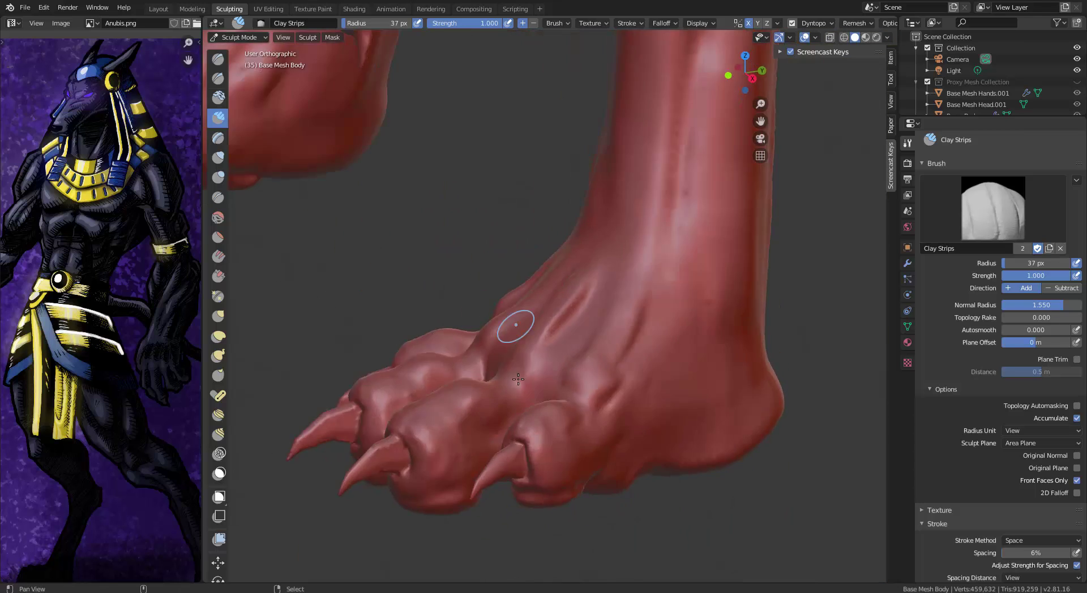
pyautogui.moveTo(518, 379); pyautogui.dragTo(526, 477, button='middle')
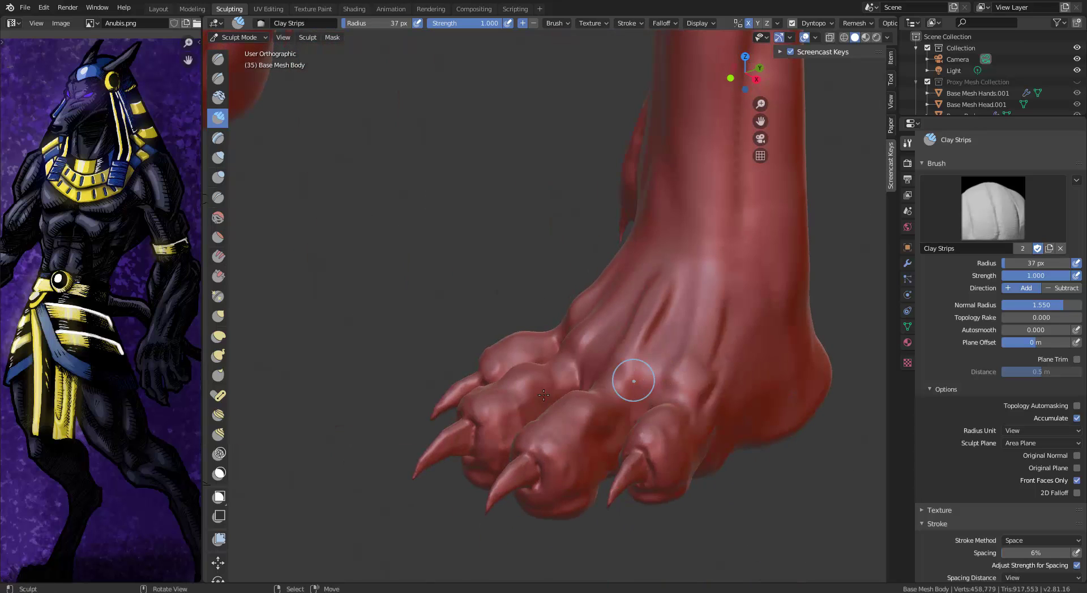
pyautogui.moveTo(544, 395); pyautogui.dragTo(465, 506, button='middle')
pyautogui.moveTo(584, 478); pyautogui.dragTo(765, 398, button='middle')
# Carve sharp creases around the claw bases and toes with the A| Orb_Cracks Draw brush at 37 px radius and 0.350 strength
pyautogui.click(218, 58)
pyautogui.scroll(3, 606, 322)
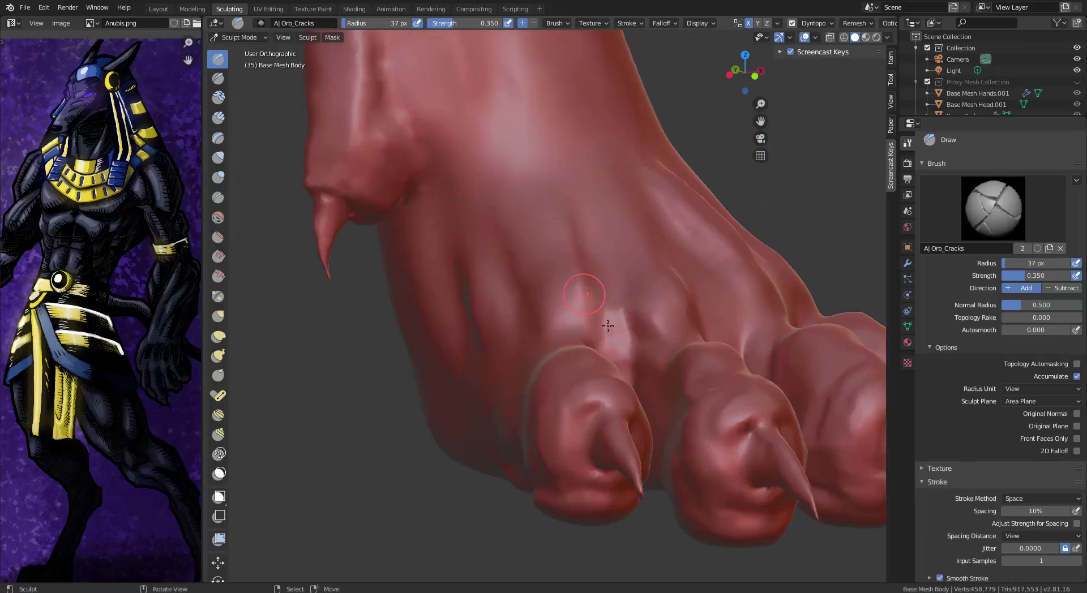
pyautogui.moveTo(607, 322); pyautogui.dragTo(577, 356, button='middle')
pyautogui.moveTo(571, 304); pyautogui.dragTo(525, 379, button='middle')
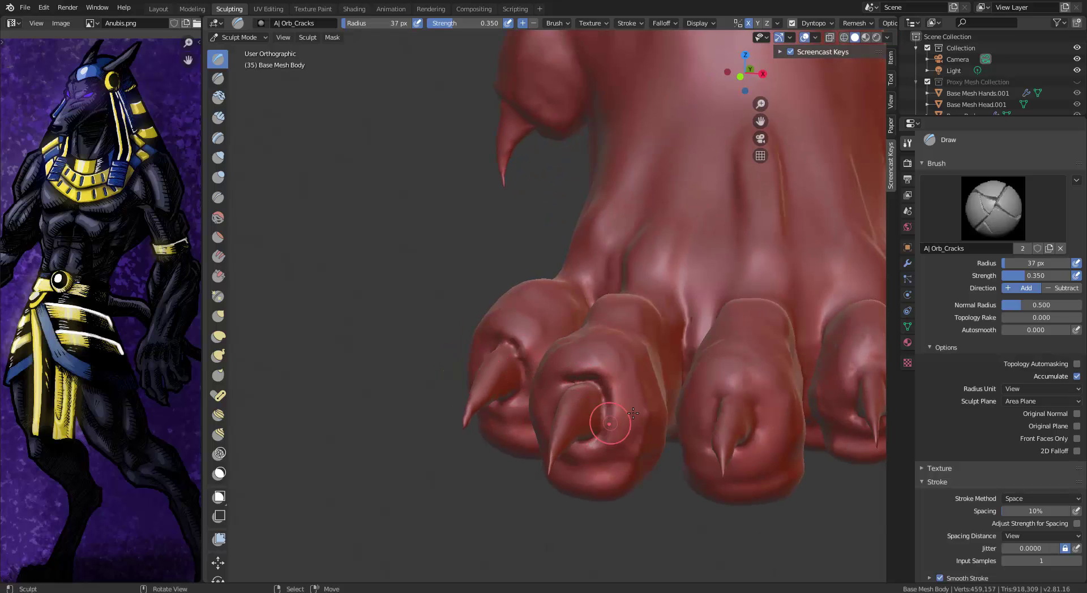
pyautogui.moveTo(633, 413); pyautogui.dragTo(804, 342, button='middle')
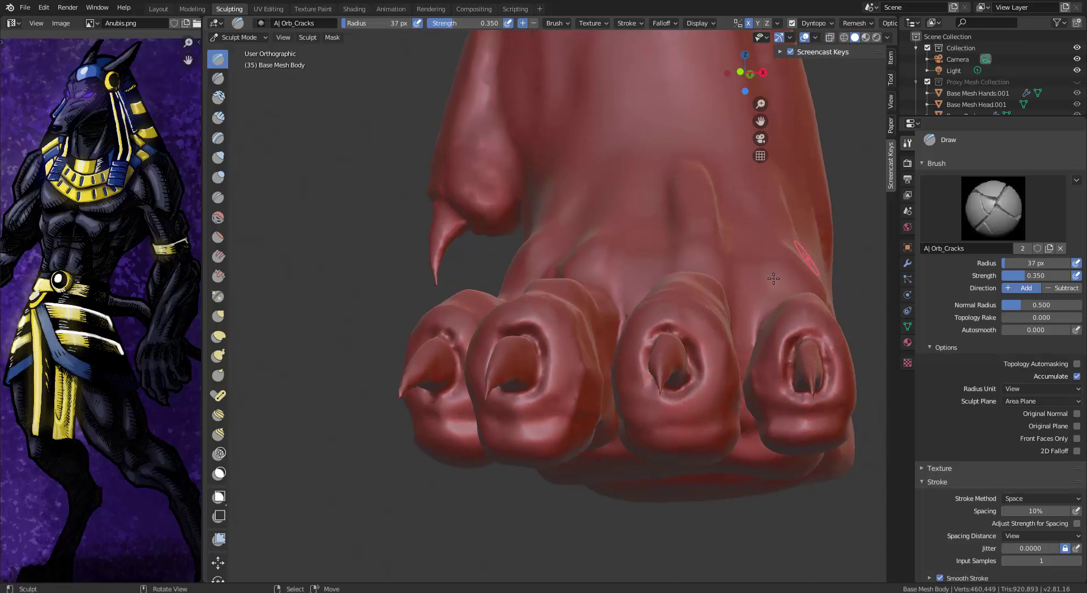
pyautogui.moveTo(564, 352)
pyautogui.mouseDown()
pyautogui.moveTo(532, 389)
pyautogui.moveTo(668, 371)
pyautogui.mouseUp()
# Tighten the creases around the claw sockets and toes with Pinch/Magnify at 37 px radius and 0.500 strength
pyautogui.click(994, 209)
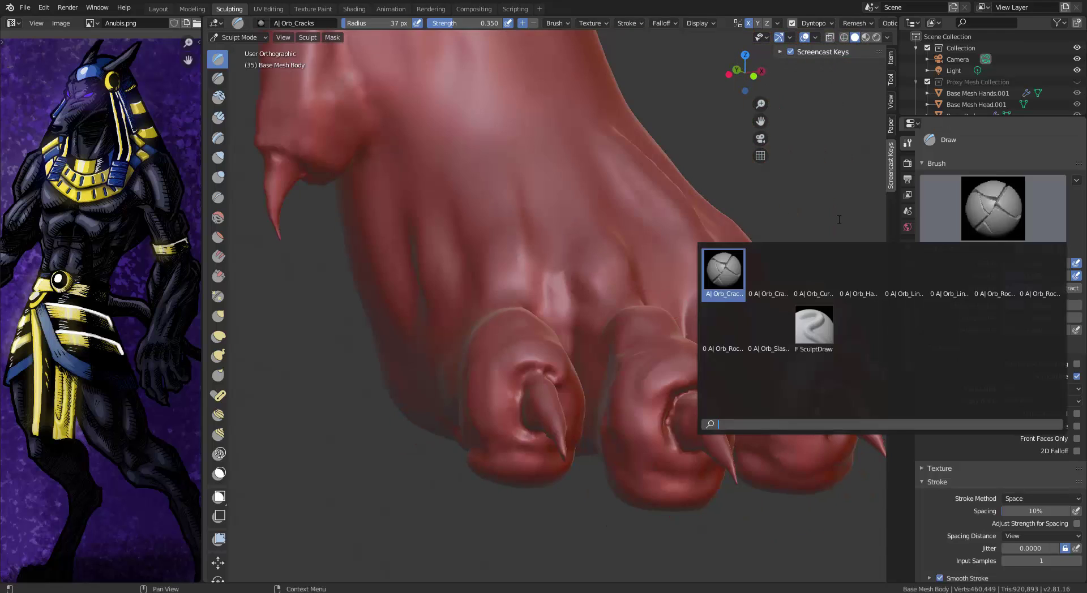
pyautogui.click(218, 79)
pyautogui.keyDown('alt'); pyautogui.moveTo(678, 418); pyautogui.dragTo(635, 309); pyautogui.keyUp('alt')
pyautogui.moveTo(634, 308); pyautogui.dragTo(580, 311, button='middle')
pyautogui.press('p')
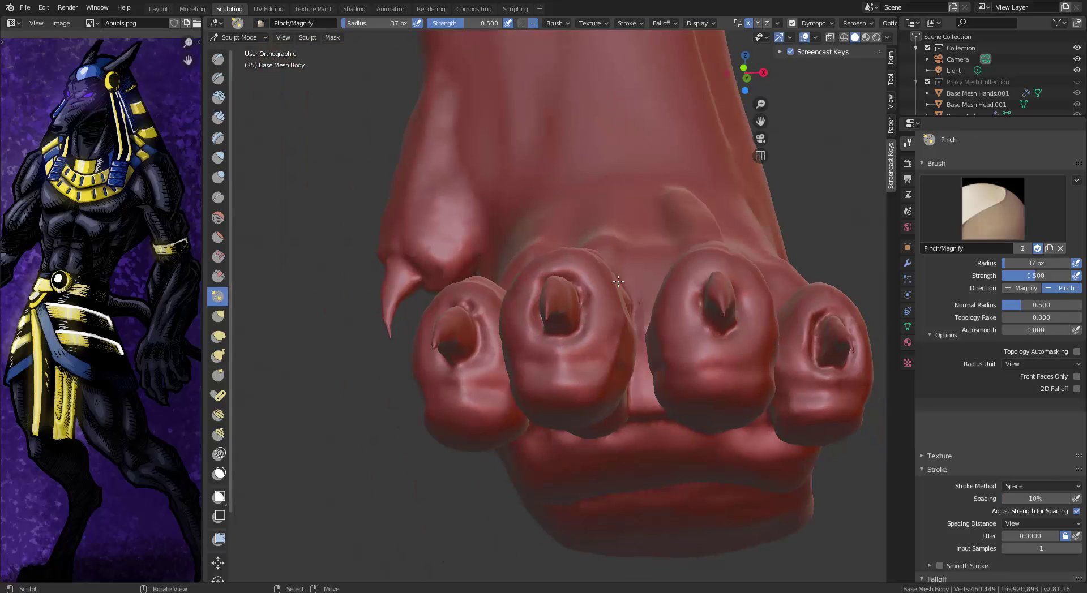
pyautogui.moveTo(737, 309); pyautogui.dragTo(756, 352, button='middle')
pyautogui.moveTo(516, 387); pyautogui.dragTo(708, 397, button='middle')
pyautogui.scroll(-8, 656, 376)
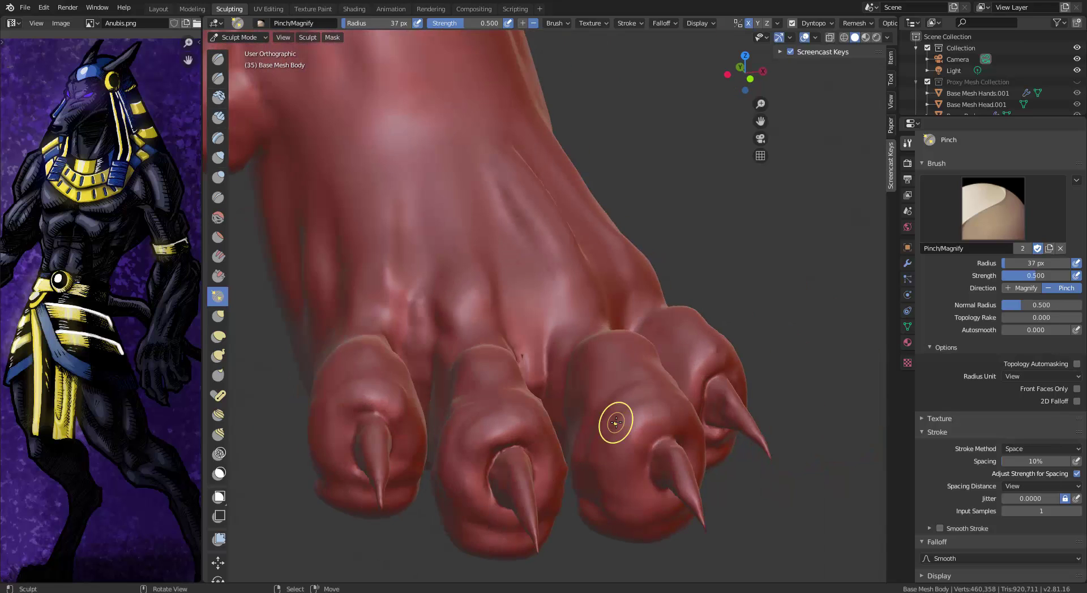
# Switch back to the A| Orb_Cracks Draw brush at 37 px radius and 0.350 strength to work on the arm
pyautogui.keyDown('shift'); pyautogui.moveTo(649, 474); pyautogui.dragTo(640, 578, button='middle'); pyautogui.keyUp('shift')
pyautogui.moveTo(697, 151); pyautogui.dragTo(447, 170, button='middle')
pyautogui.scroll(5, 447, 170)
pyautogui.moveTo(509, 283); pyautogui.dragTo(458, 295, button='middle')
pyautogui.moveTo(883, 231)
pyautogui.mouseDown(button='middle')
pyautogui.moveTo(669, 478)
pyautogui.moveTo(459, 442)
pyautogui.mouseUp(button='middle')
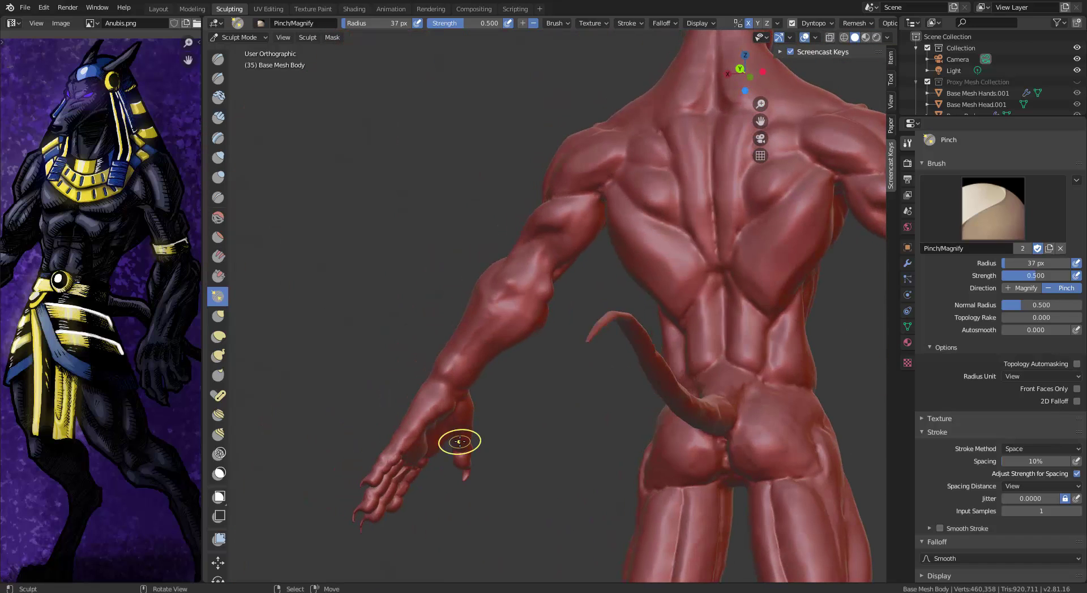
pyautogui.click(993, 208)
pyautogui.click(218, 117)
pyautogui.moveTo(566, 419); pyautogui.dragTo(696, 429, button='middle')
pyautogui.click(218, 59)
pyautogui.scroll(2, 759, 480)
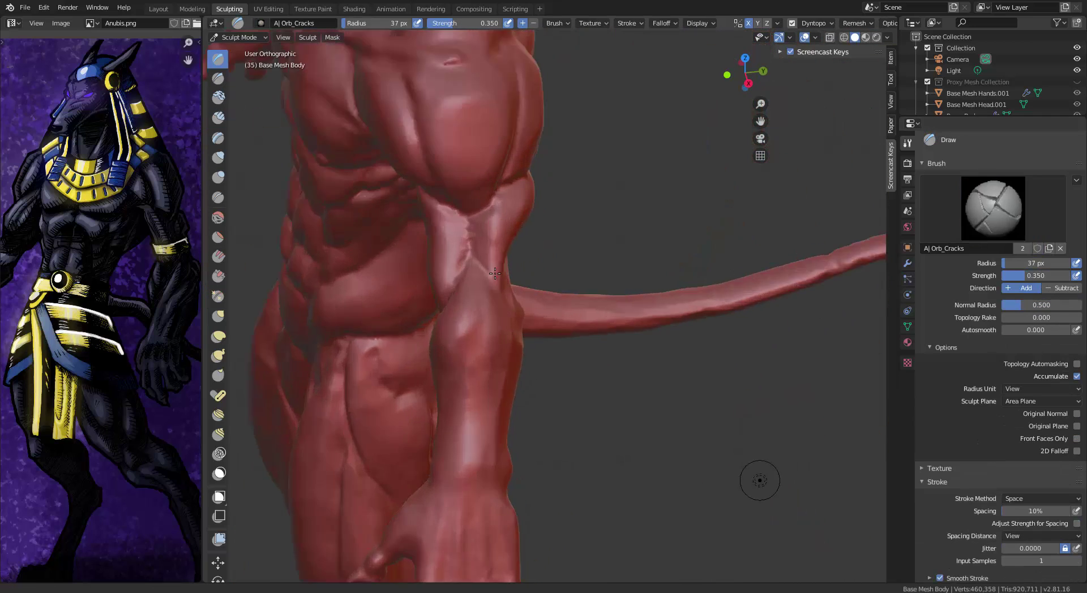
# Carve long muscle separations down the outer and back sides of the forearm with the Orb_Cracks brush
pyautogui.scroll(3, 760, 480)
pyautogui.moveTo(589, 209); pyautogui.dragTo(548, 331)
pyautogui.moveTo(548, 331); pyautogui.dragTo(671, 294, button='middle')
pyautogui.moveTo(672, 275); pyautogui.dragTo(681, 317)
pyautogui.moveTo(682, 317)
pyautogui.mouseDown(button='middle')
pyautogui.moveTo(635, 325)
pyautogui.moveTo(481, 294)
pyautogui.mouseUp(button='middle')
pyautogui.moveTo(531, 231); pyautogui.dragTo(405, 469)
pyautogui.moveTo(405, 469); pyautogui.dragTo(476, 283, button='middle')
pyautogui.moveTo(476, 207); pyautogui.dragTo(347, 402)
pyautogui.moveTo(346, 402); pyautogui.dragTo(267, 344, button='middle')
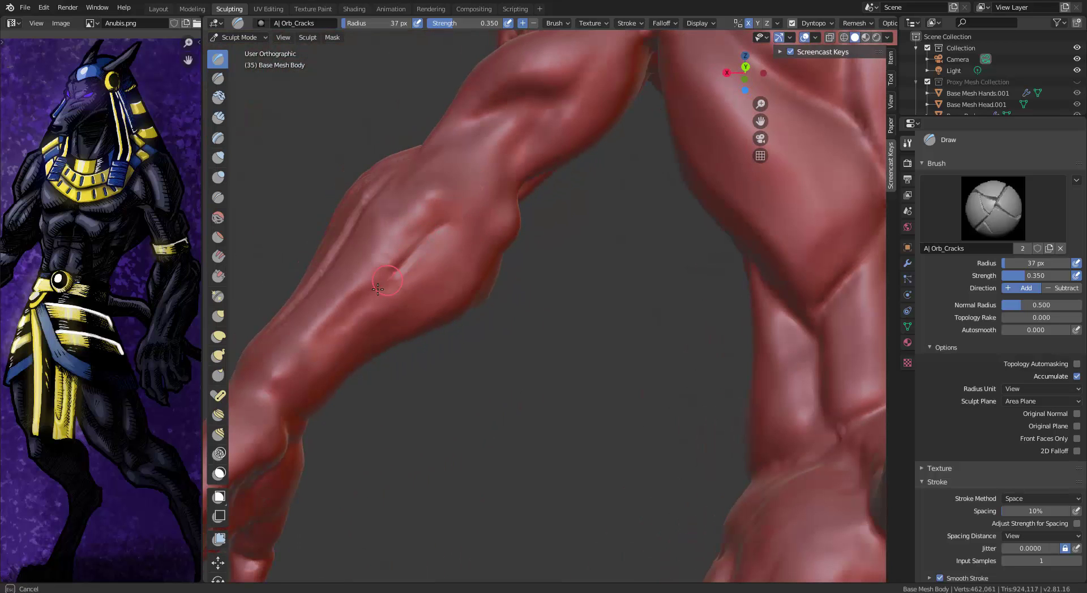
# Carve the crease between the upper arm and forearm around the inner elbow with Orb_Cracks, and expand the brush's Falloff settings
pyautogui.moveTo(364, 311); pyautogui.dragTo(748, 242, button='middle')
pyautogui.moveTo(473, 314); pyautogui.dragTo(593, 133, button='middle')
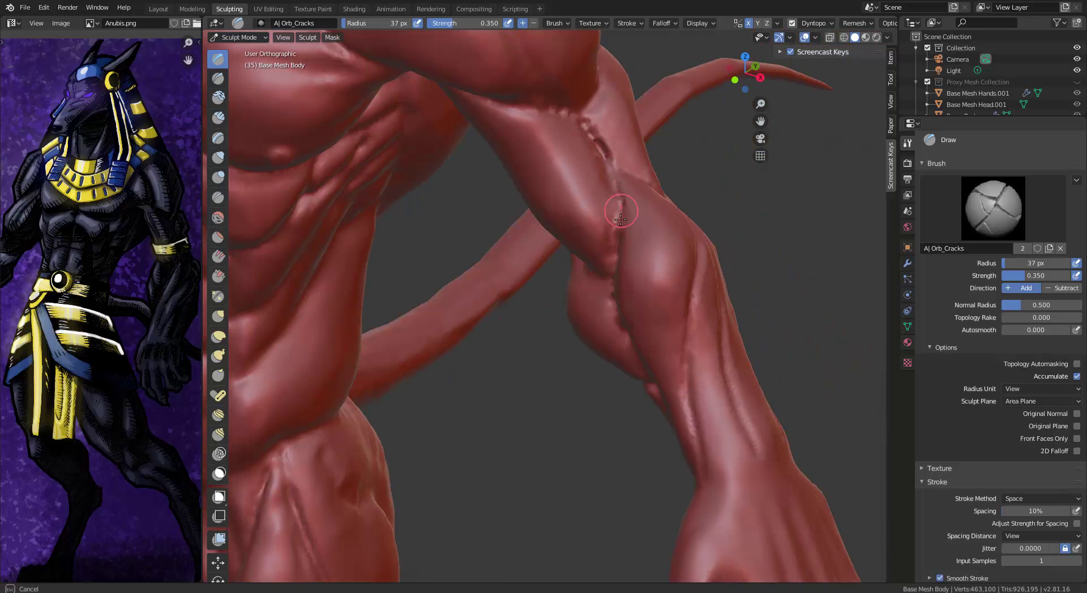
pyautogui.moveTo(622, 220); pyautogui.dragTo(616, 255)
pyautogui.moveTo(616, 255); pyautogui.dragTo(646, 244, button='middle')
pyautogui.scroll(-14, 943, 275)
pyautogui.click(937, 167)
pyautogui.moveTo(640, 198); pyautogui.dragTo(696, 176, button='middle')
pyautogui.moveTo(686, 164); pyautogui.dragTo(683, 149)
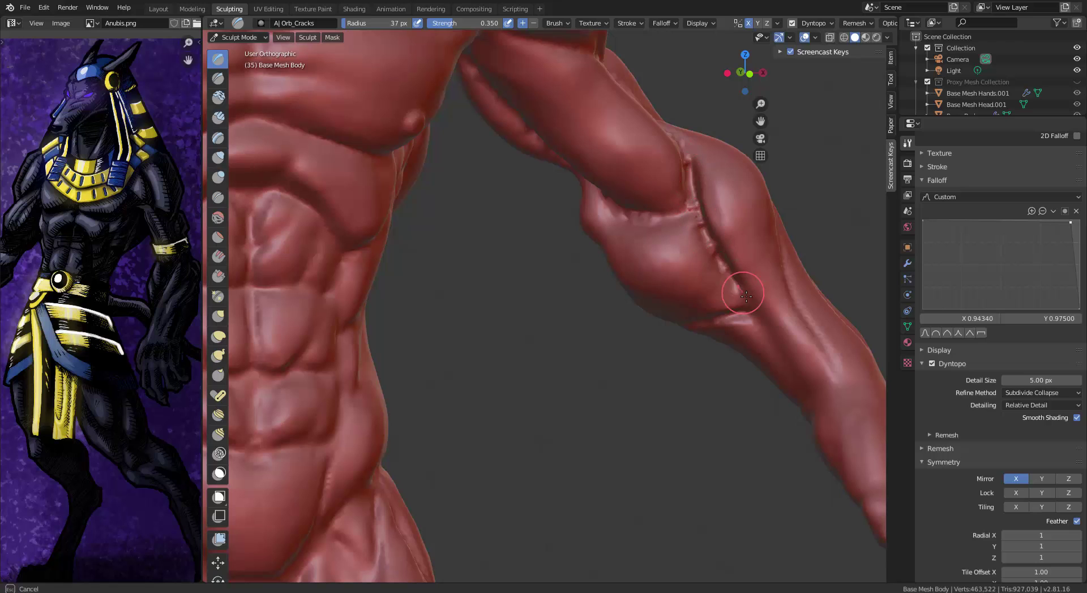
pyautogui.moveTo(706, 149); pyautogui.dragTo(631, 209, button='middle')
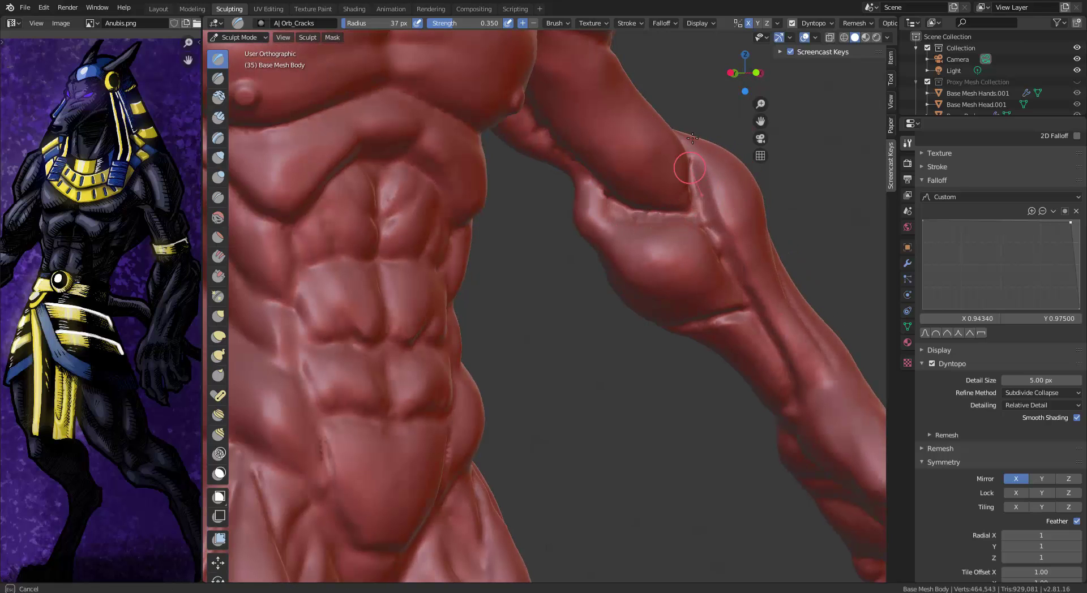
# Cut grooves across the inner forearm to separate the muscles below the elbow
pyautogui.moveTo(692, 139); pyautogui.dragTo(685, 167, button='middle')
pyautogui.moveTo(763, 274); pyautogui.dragTo(568, 346, button='middle')
pyautogui.moveTo(555, 308); pyautogui.dragTo(711, 255, button='middle')
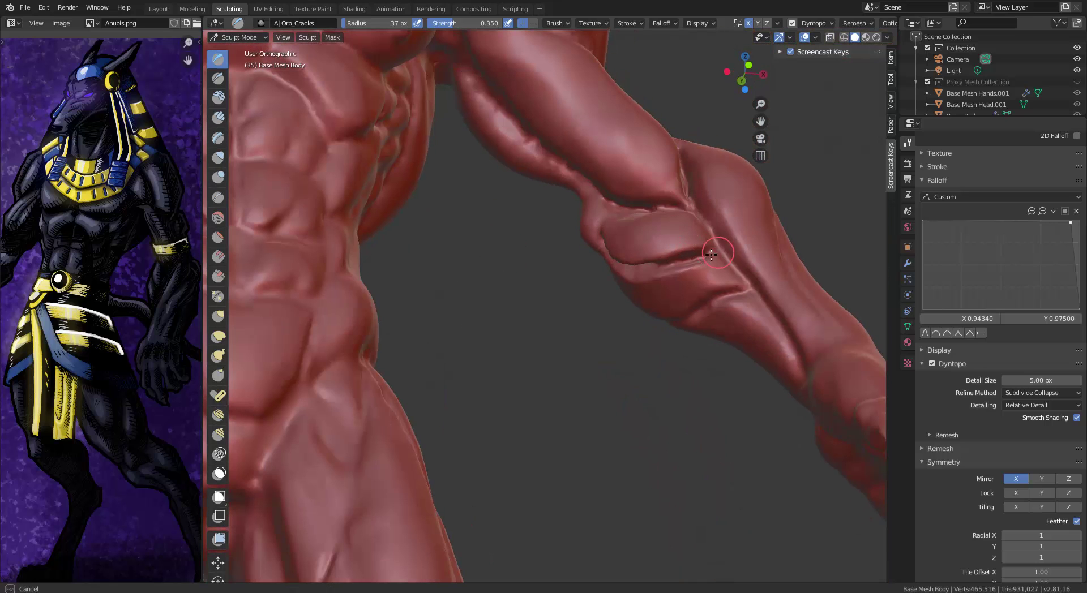
pyautogui.moveTo(617, 256); pyautogui.dragTo(682, 260)
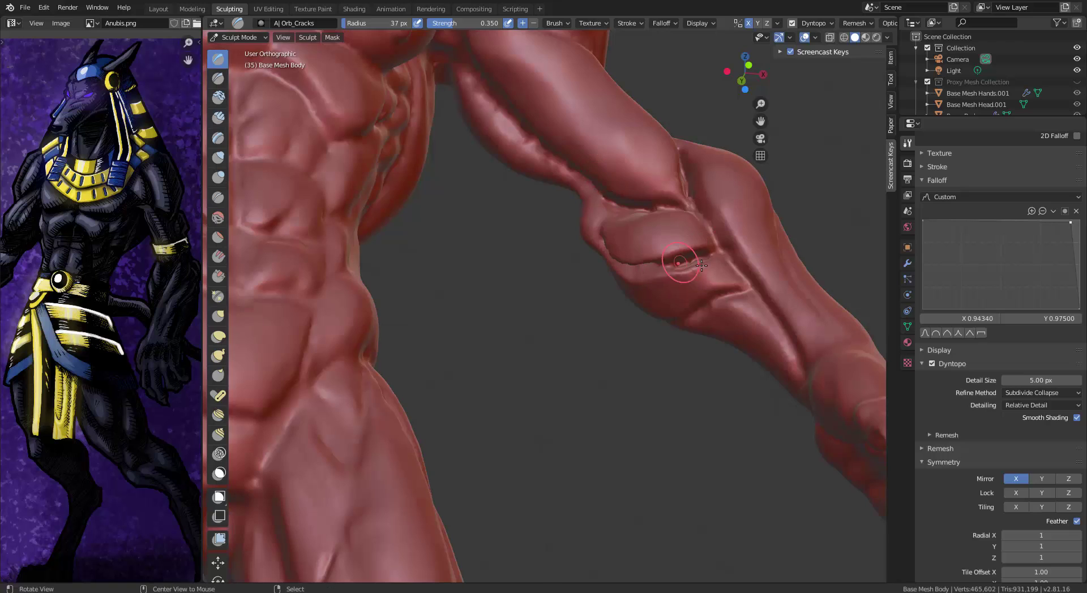
# Pinch the inner forearm and elbow creases with Pinch/Magnify at a 98 px radius
pyautogui.press('p')
pyautogui.moveTo(538, 278)
pyautogui.mouseDown(button='middle')
pyautogui.moveTo(575, 250)
pyautogui.moveTo(685, 238)
pyautogui.moveTo(640, 250)
pyautogui.mouseUp(button='middle')
pyautogui.press('f')
pyautogui.click(633, 255)
pyautogui.moveTo(696, 277)
pyautogui.mouseDown()
pyautogui.moveTo(606, 251)
pyautogui.moveTo(631, 268)
pyautogui.mouseUp()
pyautogui.moveTo(719, 321); pyautogui.dragTo(670, 352)
# Sharpen the muscle grooves along the back of the upper arm and forearm with Pinch/Magnify
pyautogui.moveTo(670, 353)
pyautogui.mouseDown(button='middle')
pyautogui.moveTo(727, 346)
pyautogui.moveTo(619, 269)
pyautogui.mouseUp(button='middle')
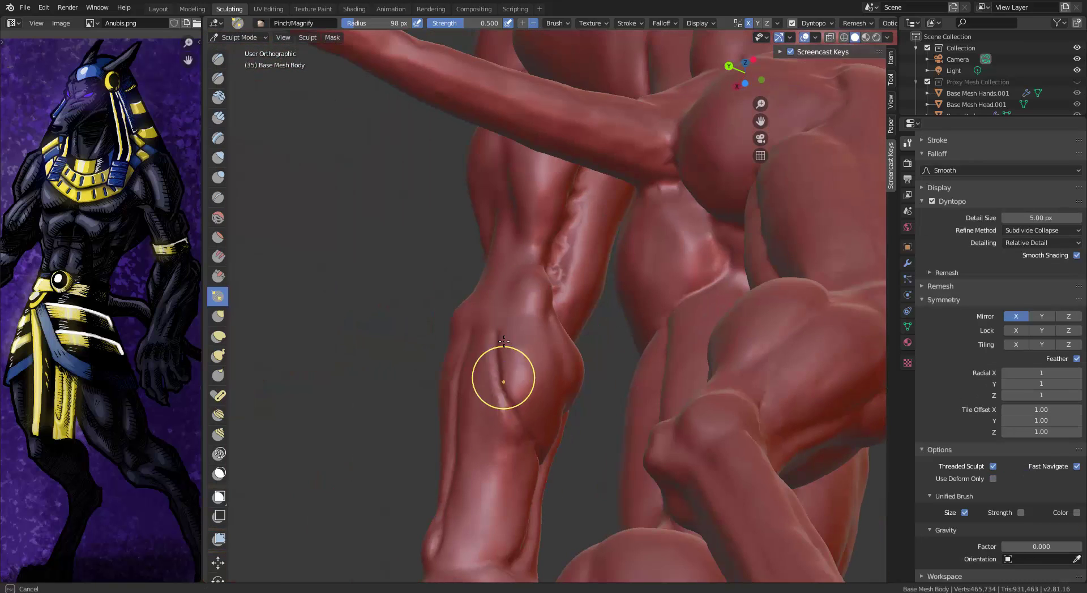
pyautogui.moveTo(540, 236); pyautogui.dragTo(578, 199, button='middle')
pyautogui.moveTo(580, 198); pyautogui.dragTo(568, 311)
pyautogui.moveTo(568, 311)
pyautogui.mouseDown(button='middle')
pyautogui.moveTo(544, 374)
pyautogui.moveTo(500, 330)
pyautogui.mouseUp(button='middle')
# Pan the reference image to its staff-holding arm and carve fine elbow and forearm grooves with the Draw brush at 15 px radius
pyautogui.moveTo(96, 278); pyautogui.dragTo(185, 286, button='middle')
pyautogui.moveTo(668, 291); pyautogui.dragTo(511, 146, button='middle')
pyautogui.press('x')
pyautogui.moveTo(431, 222); pyautogui.dragTo(490, 138, button='middle')
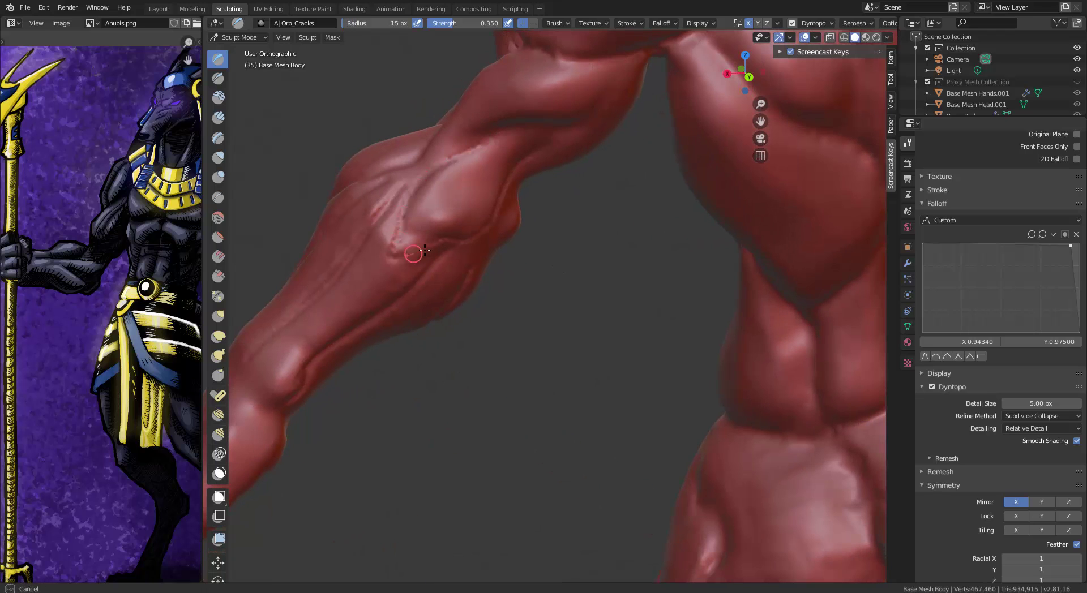
# Build up the muscle strands below the elbow on the back of the forearm with Clay Strips at 46 px radius and 1.000 strength
pyautogui.press('c')
pyautogui.moveTo(507, 270)
pyautogui.mouseDown(button='middle')
pyautogui.moveTo(383, 337)
pyautogui.moveTo(534, 205)
pyautogui.moveTo(499, 226)
pyautogui.mouseUp(button='middle')
pyautogui.moveTo(420, 284); pyautogui.dragTo(408, 308)
pyautogui.moveTo(407, 309); pyautogui.dragTo(491, 236, button='middle')
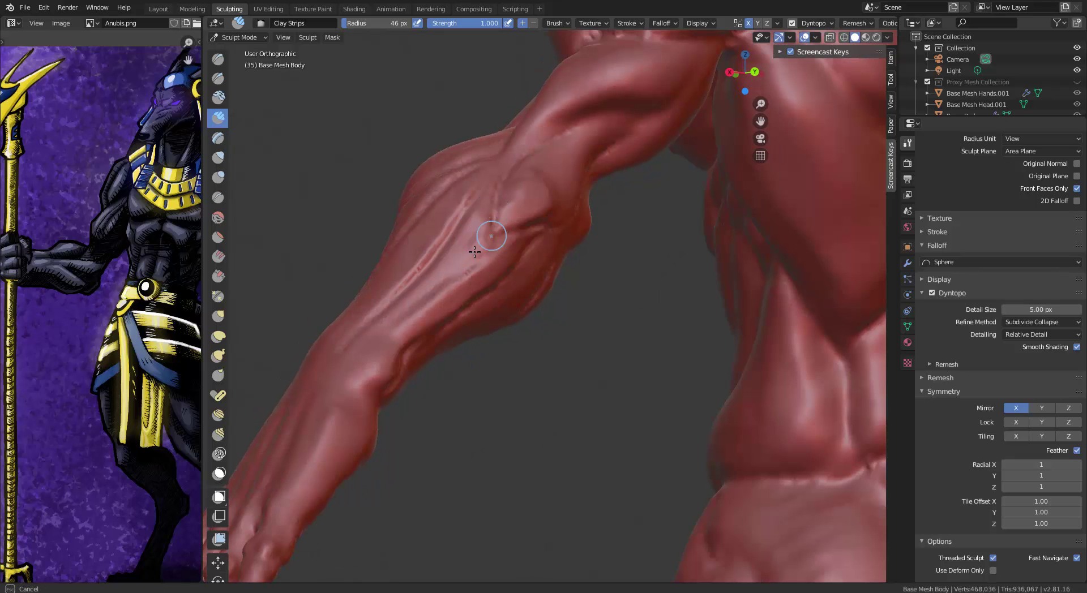
pyautogui.moveTo(490, 235); pyautogui.dragTo(454, 289)
pyautogui.moveTo(498, 261); pyautogui.dragTo(445, 243, button='middle')
pyautogui.moveTo(445, 244); pyautogui.dragTo(449, 262)
# Extend the back forearm muscles from the elbow towards the wrist with long Clay Strips strokes
pyautogui.moveTo(449, 262); pyautogui.dragTo(478, 347, button='middle')
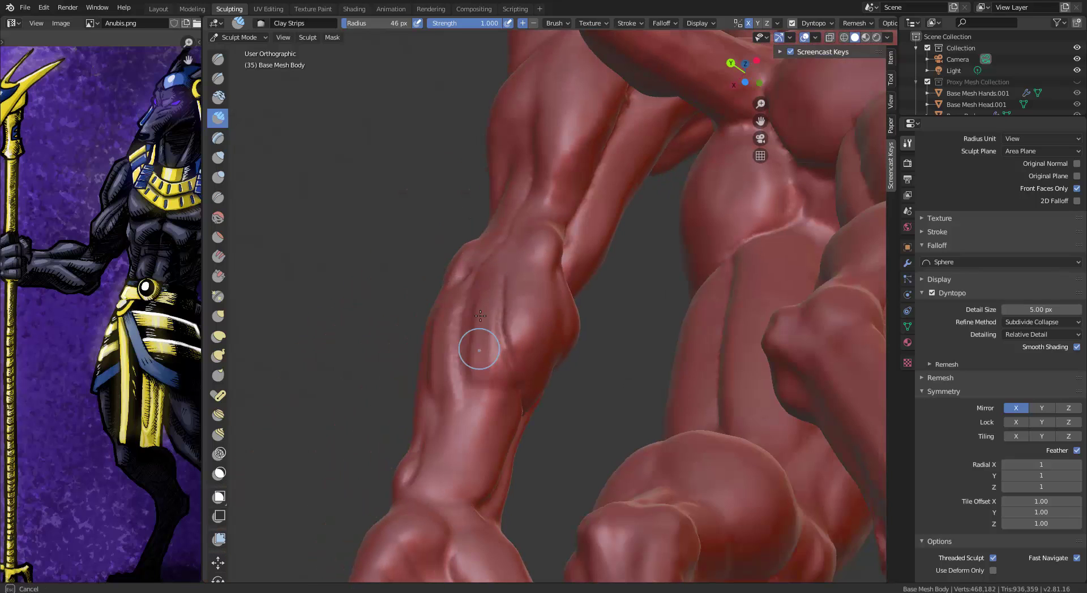
pyautogui.moveTo(478, 347); pyautogui.dragTo(491, 325)
pyautogui.moveTo(465, 312); pyautogui.dragTo(439, 315, button='middle')
pyautogui.moveTo(439, 315); pyautogui.dragTo(420, 390)
pyautogui.moveTo(420, 391); pyautogui.dragTo(487, 252, button='middle')
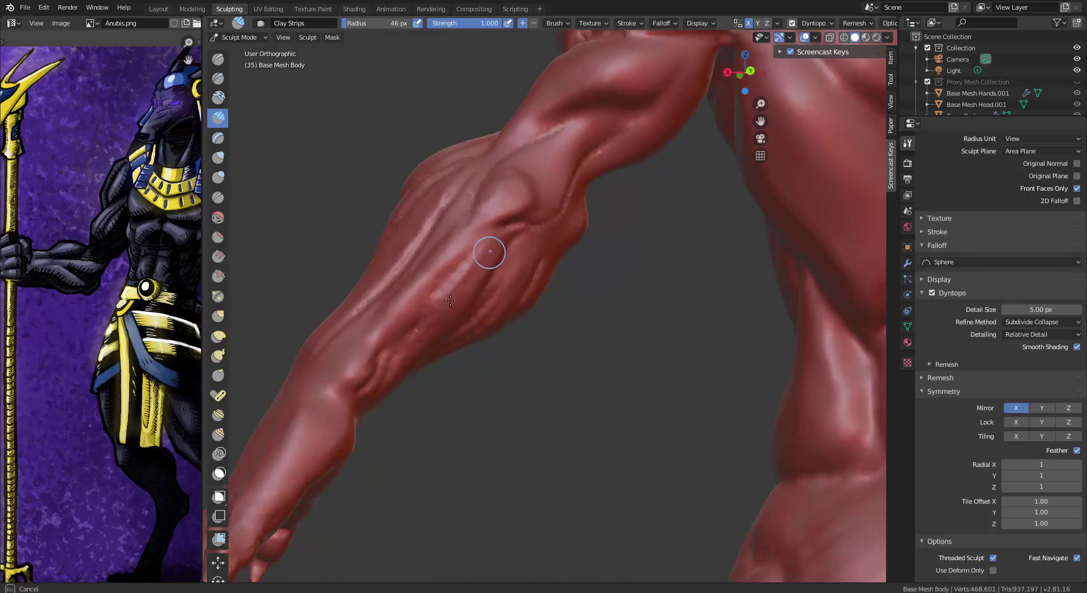
pyautogui.moveTo(487, 252); pyautogui.dragTo(407, 353)
# Sculpt muscle strands down the outer side of the forearm to the wrist with Clay Strips
pyautogui.moveTo(407, 352); pyautogui.dragTo(532, 294, button='middle')
pyautogui.moveTo(532, 294); pyautogui.dragTo(433, 337)
pyautogui.moveTo(434, 336); pyautogui.dragTo(561, 303, button='middle')
pyautogui.moveTo(613, 261); pyautogui.dragTo(563, 291, button='middle')
pyautogui.moveTo(563, 320); pyautogui.dragTo(522, 444)
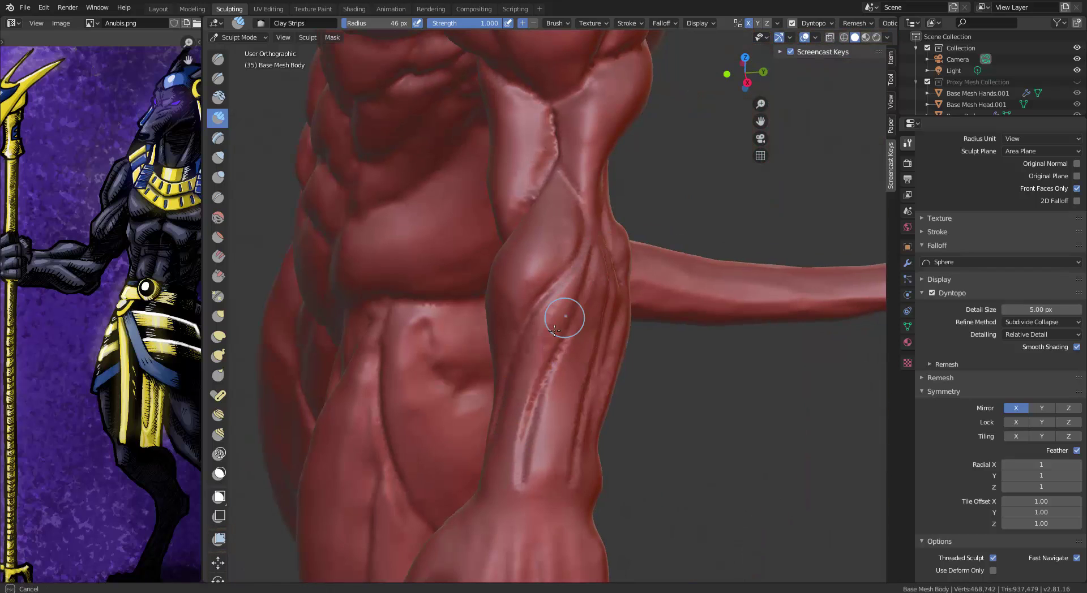
# Layer further Clay Strips strokes along the upper outer forearm, starting from the elbow crease
pyautogui.moveTo(607, 315); pyautogui.dragTo(566, 283, button='middle')
pyautogui.moveTo(569, 202); pyautogui.dragTo(547, 258, button='middle')
pyautogui.moveTo(570, 202); pyautogui.dragTo(518, 310)
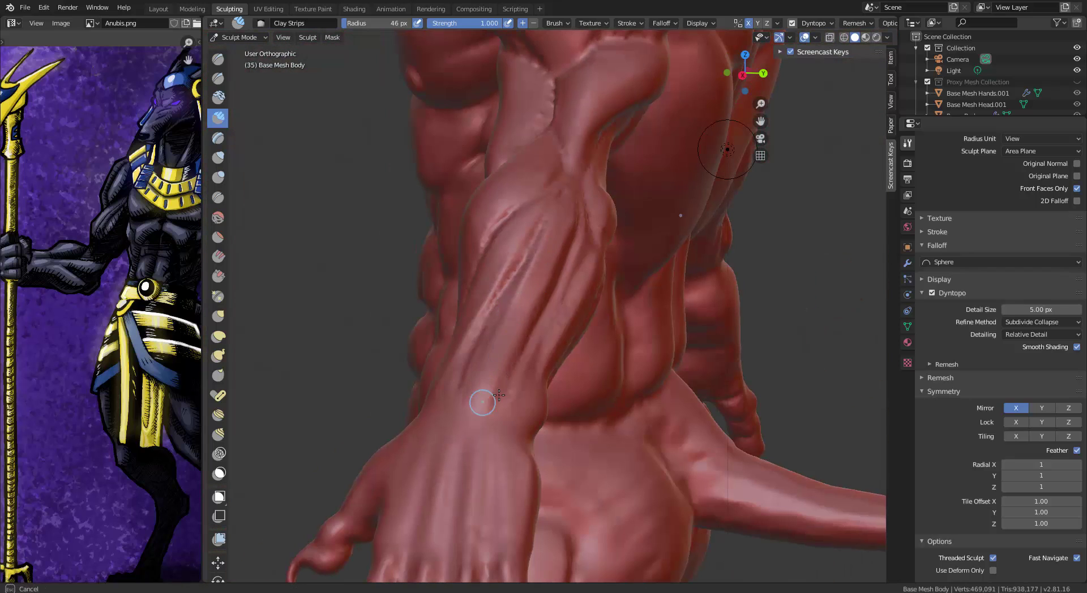
pyautogui.moveTo(498, 396); pyautogui.dragTo(433, 368, button='middle')
pyautogui.moveTo(490, 185); pyautogui.dragTo(425, 295)
pyautogui.moveTo(425, 296)
pyautogui.mouseDown(button='middle')
pyautogui.moveTo(566, 294)
pyautogui.moveTo(481, 243)
pyautogui.mouseUp(button='middle')
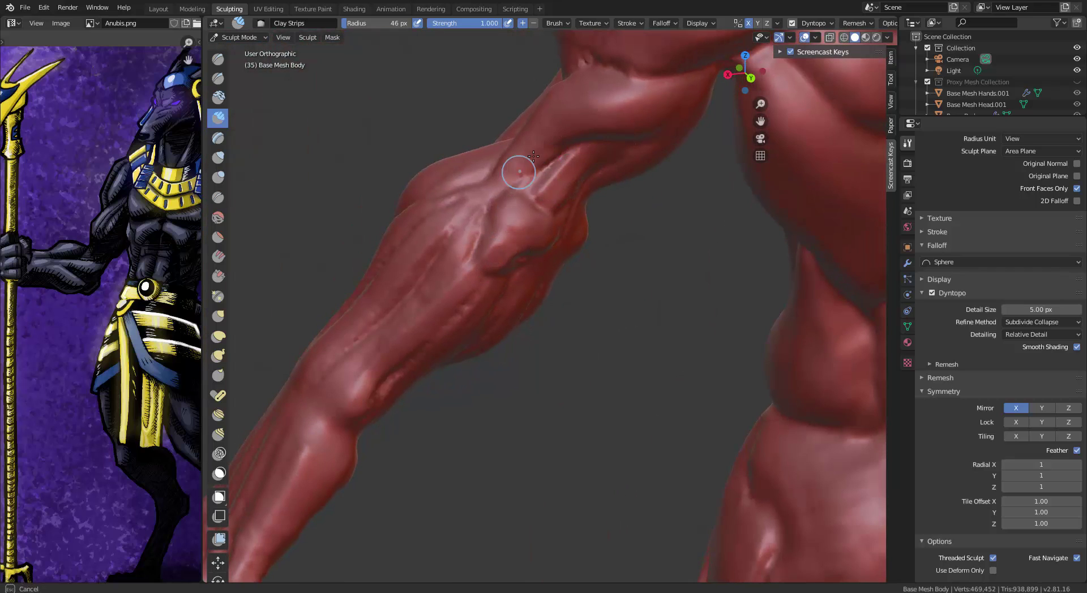
# Shape the bony elbow and the tendons running into it from the upper arm with Clay Strips
pyautogui.moveTo(544, 130); pyautogui.dragTo(488, 244)
pyautogui.moveTo(620, 216)
pyautogui.mouseDown(button='middle')
pyautogui.moveTo(574, 177)
pyautogui.moveTo(543, 198)
pyautogui.mouseUp(button='middle')
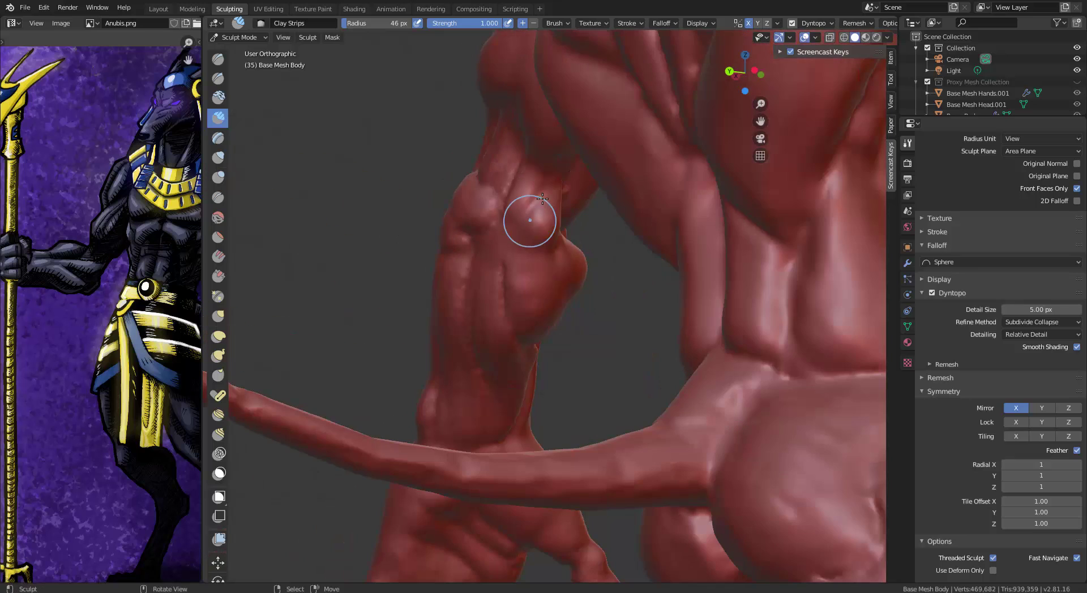
pyautogui.moveTo(566, 238)
pyautogui.keyDown('alt'); pyautogui.mouseDown()
pyautogui.moveTo(673, 272)
pyautogui.moveTo(606, 260)
pyautogui.mouseUp(); pyautogui.keyUp('alt')
pyautogui.moveTo(500, 228); pyautogui.dragTo(505, 232)
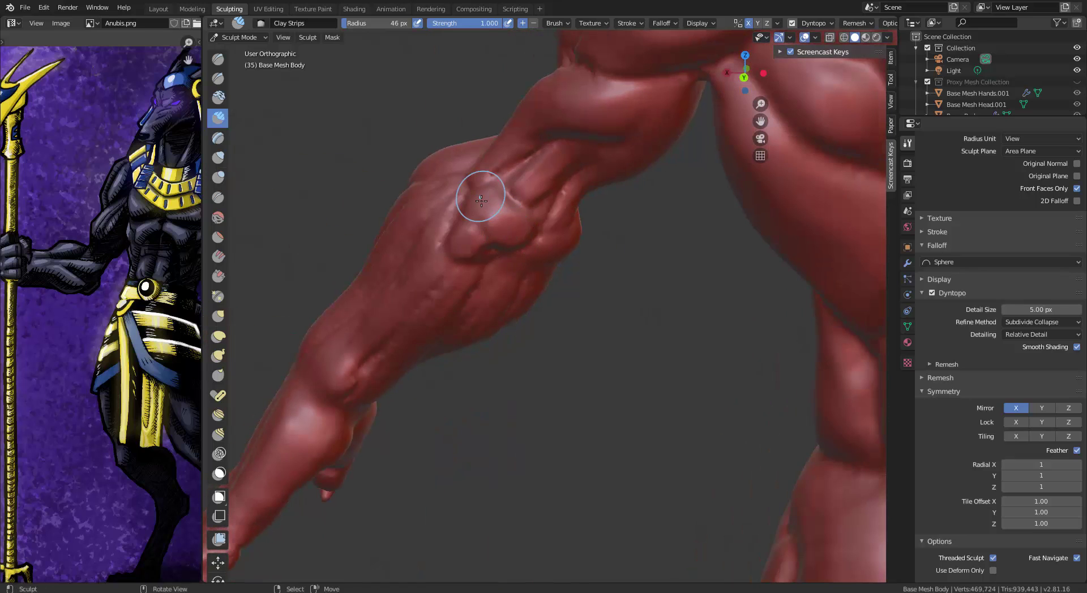
# Soften the forearm grooves with the Fill/Deepen brush and set the Dyntopo detail size to 3.50 px
pyautogui.click(218, 256)
pyautogui.moveTo(427, 215); pyautogui.dragTo(431, 217)
pyautogui.moveTo(431, 218)
pyautogui.mouseDown(button='middle')
pyautogui.moveTo(459, 335)
pyautogui.moveTo(807, 452)
pyautogui.moveTo(566, 322)
pyautogui.mouseUp(button='middle')
pyautogui.click(425, 401)
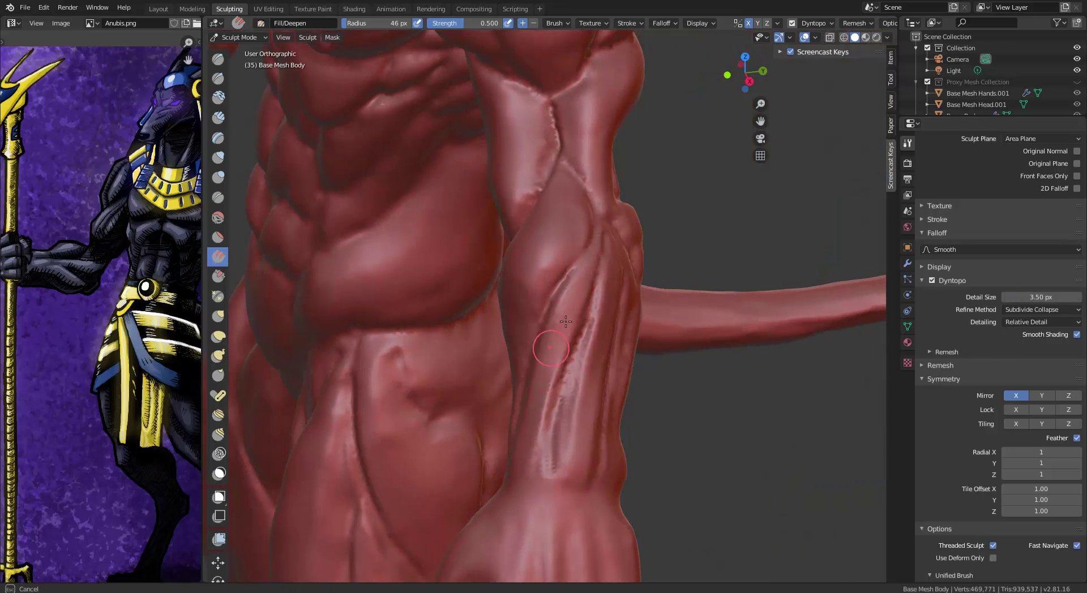
pyautogui.moveTo(600, 313); pyautogui.dragTo(603, 278)
# Pinch the outer forearm muscle grooves from the elbow to the wrist with Pinch/Magnify at 46 px radius
pyautogui.click(218, 296)
pyautogui.moveTo(847, 453); pyautogui.dragTo(824, 456, button='middle')
pyautogui.moveTo(590, 249); pyautogui.dragTo(499, 403)
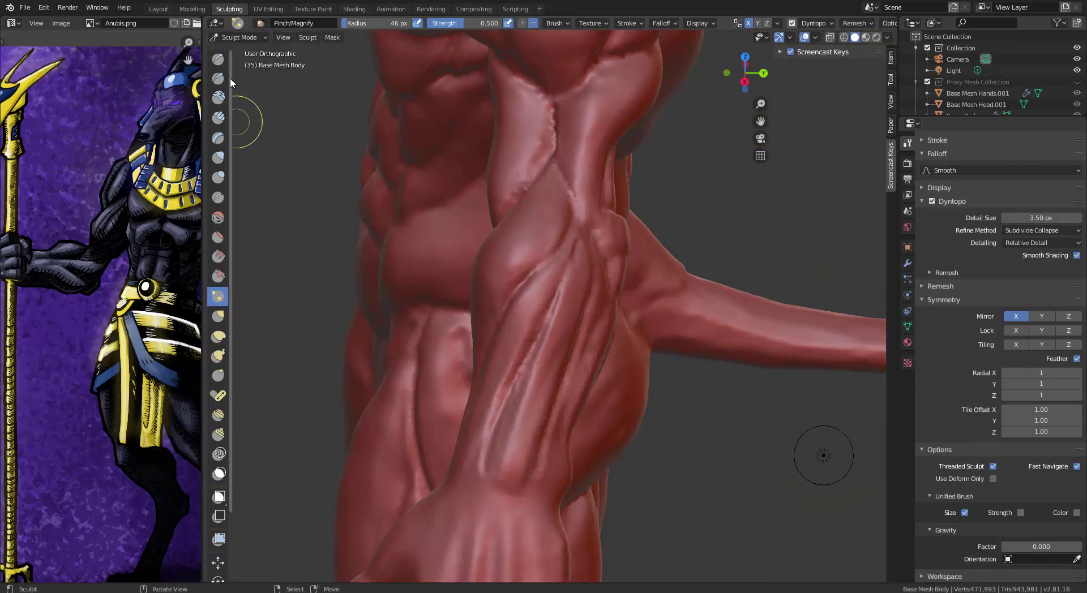
# Deepen the muscle separations between elbow and wrist with the Orb_Cracks Draw brush at 46 px radius
pyautogui.click(218, 59)
pyautogui.moveTo(569, 264); pyautogui.dragTo(576, 247)
pyautogui.moveTo(496, 426); pyautogui.dragTo(525, 213, button='middle')
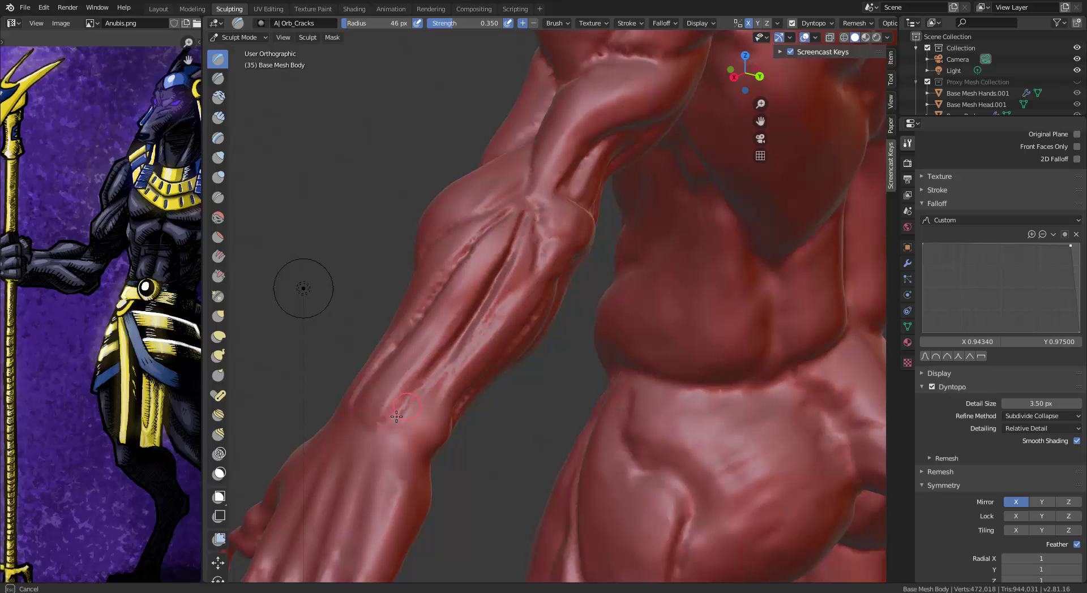
pyautogui.moveTo(397, 417)
pyautogui.mouseDown(button='middle')
pyautogui.moveTo(479, 233)
pyautogui.moveTo(477, 249)
pyautogui.mouseUp(button='middle')
pyautogui.moveTo(475, 252); pyautogui.dragTo(408, 334)
# Carve additional grooves into the muscles below the elbow on the back of the forearm with Orb_Cracks
pyautogui.moveTo(431, 340); pyautogui.dragTo(498, 266, button='middle')
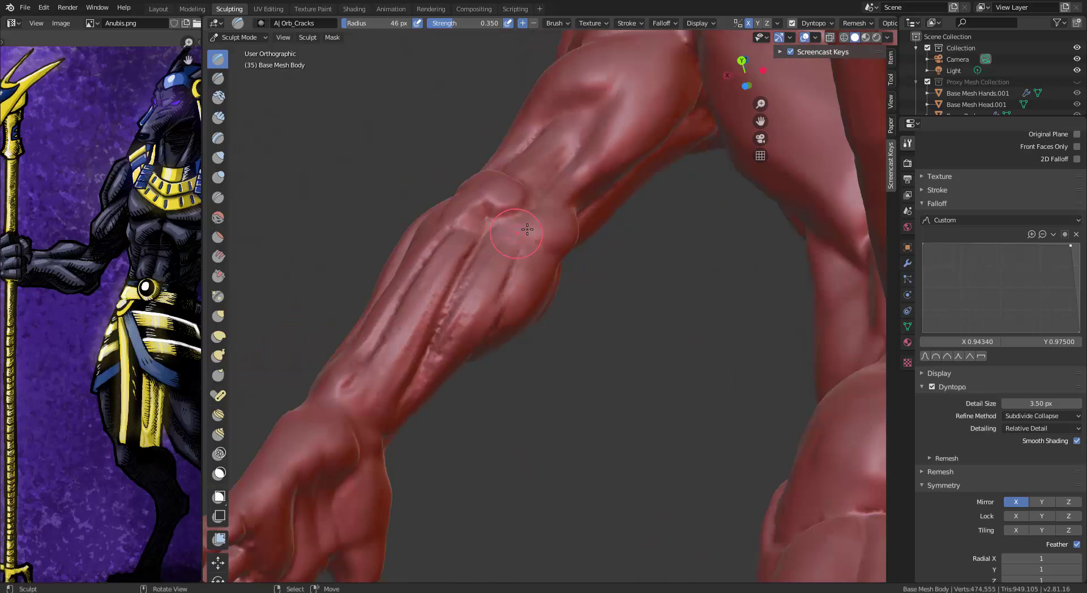
pyautogui.moveTo(512, 227); pyautogui.dragTo(498, 300)
pyautogui.moveTo(487, 368)
pyautogui.mouseDown(button='middle')
pyautogui.moveTo(396, 294)
pyautogui.moveTo(623, 340)
pyautogui.mouseUp(button='middle')
pyautogui.moveTo(663, 351); pyautogui.dragTo(534, 318)
pyautogui.moveTo(534, 318)
pyautogui.mouseDown(button='middle')
pyautogui.moveTo(503, 349)
pyautogui.moveTo(502, 332)
pyautogui.moveTo(431, 380)
pyautogui.moveTo(485, 236)
pyautogui.mouseUp(button='middle')
# Tighten the newly carved forearm separations with Pinch/Magnify at 46 px radius and 0.500 strength
pyautogui.click(218, 296)
pyautogui.moveTo(393, 333)
pyautogui.mouseDown(button='middle')
pyautogui.moveTo(476, 236)
pyautogui.moveTo(517, 342)
pyautogui.mouseUp(button='middle')
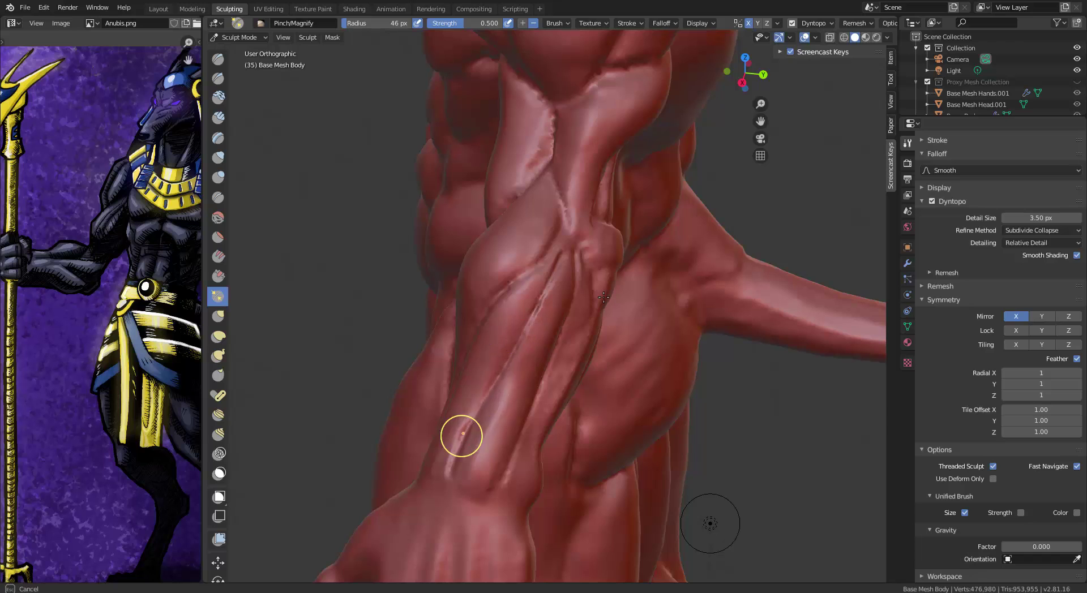
pyautogui.moveTo(461, 437)
pyautogui.mouseDown(button='middle')
pyautogui.moveTo(524, 331)
pyautogui.moveTo(420, 241)
pyautogui.moveTo(484, 238)
pyautogui.mouseUp(button='middle')
# Sharpen the muscle grooves running from the elbow down the back of the forearm with Draw Sharp at 46 px radius
pyautogui.click(218, 78)
pyautogui.moveTo(526, 215); pyautogui.dragTo(505, 235)
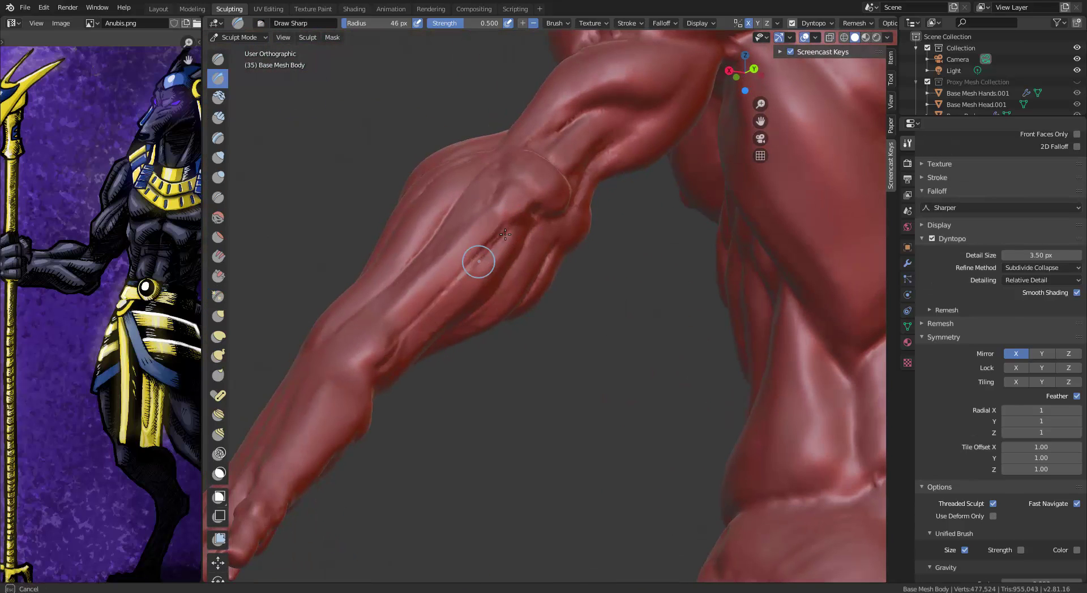
pyautogui.moveTo(516, 236)
pyautogui.mouseDown(button='middle')
pyautogui.moveTo(511, 247)
pyautogui.moveTo(455, 260)
pyautogui.mouseUp(button='middle')
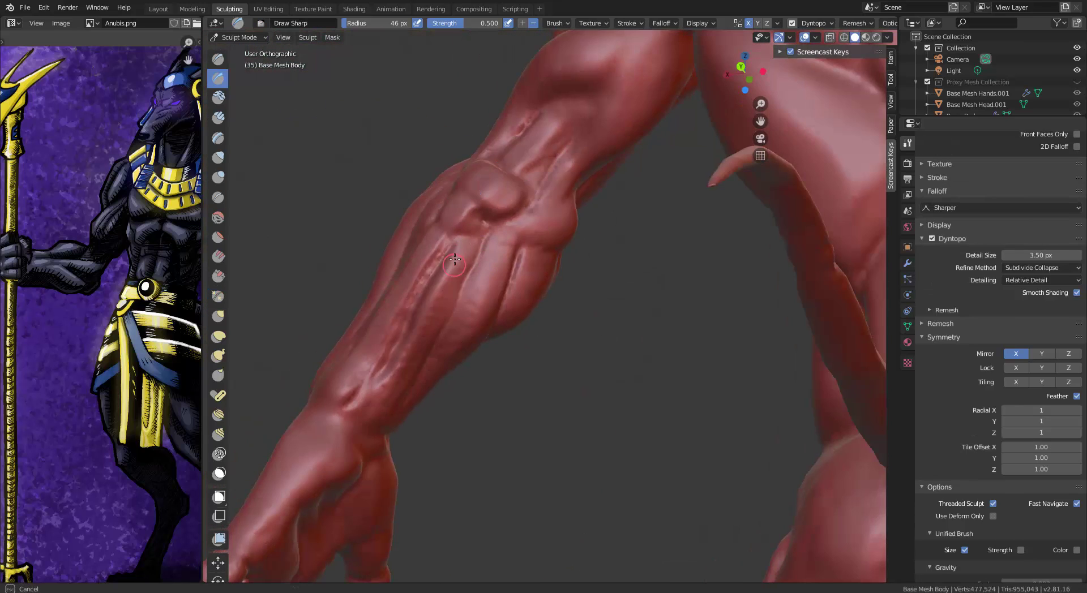
# Flatten the muscle planes between elbow and wrist with Flatten/Contrast at 46 px radius and 0.742 strength
pyautogui.moveTo(559, 248); pyautogui.dragTo(353, 61, button='middle')
pyautogui.click(218, 236)
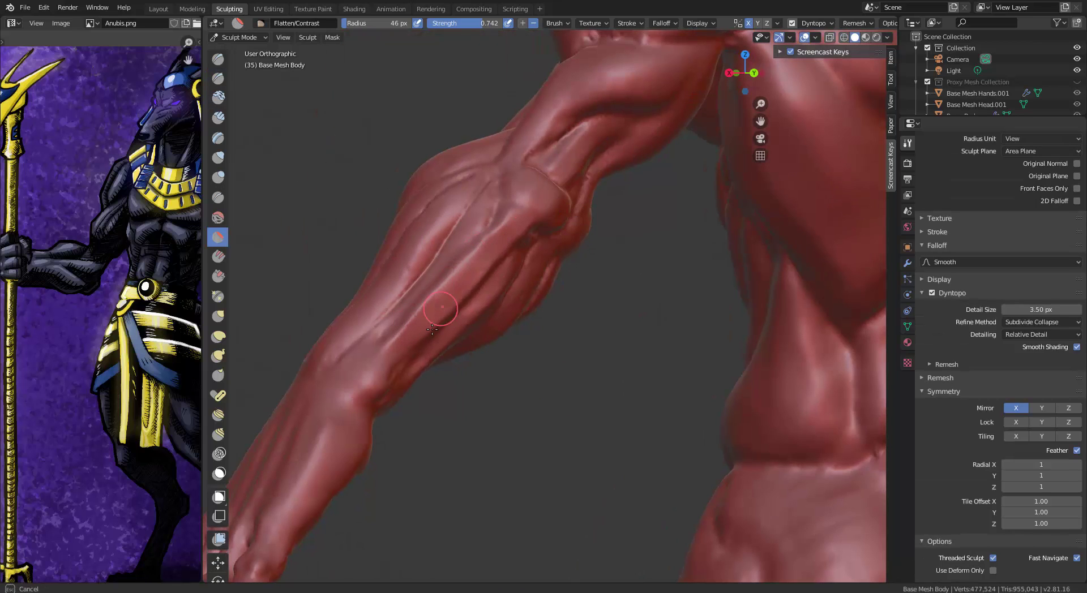
pyautogui.moveTo(431, 303)
pyautogui.mouseDown(button='middle')
pyautogui.moveTo(463, 259)
pyautogui.moveTo(478, 322)
pyautogui.mouseUp(button='middle')
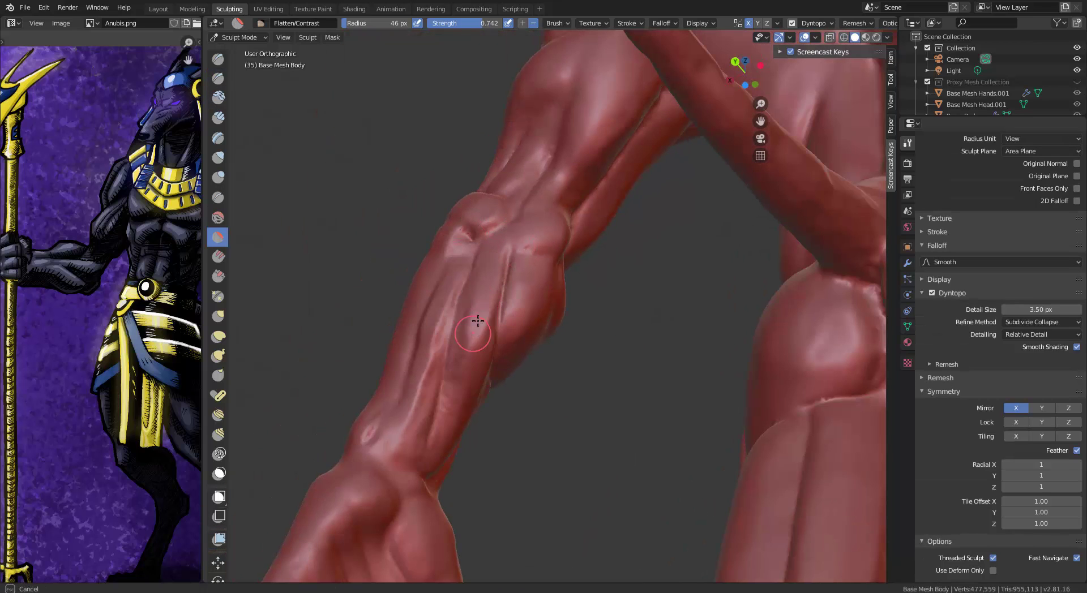
pyautogui.moveTo(446, 310); pyautogui.dragTo(464, 238)
# Pinch the creases between the inner elbow and forearm muscles with Pinch/Magnify at 46 px radius
pyautogui.moveTo(471, 222); pyautogui.dragTo(317, 244, button='middle')
pyautogui.press('x')
pyautogui.moveTo(547, 254)
pyautogui.mouseDown(button='middle')
pyautogui.moveTo(823, 296)
pyautogui.moveTo(849, 283)
pyautogui.moveTo(796, 276)
pyautogui.mouseUp(button='middle')
pyautogui.click(218, 296)
pyautogui.moveTo(555, 257); pyautogui.dragTo(583, 277)
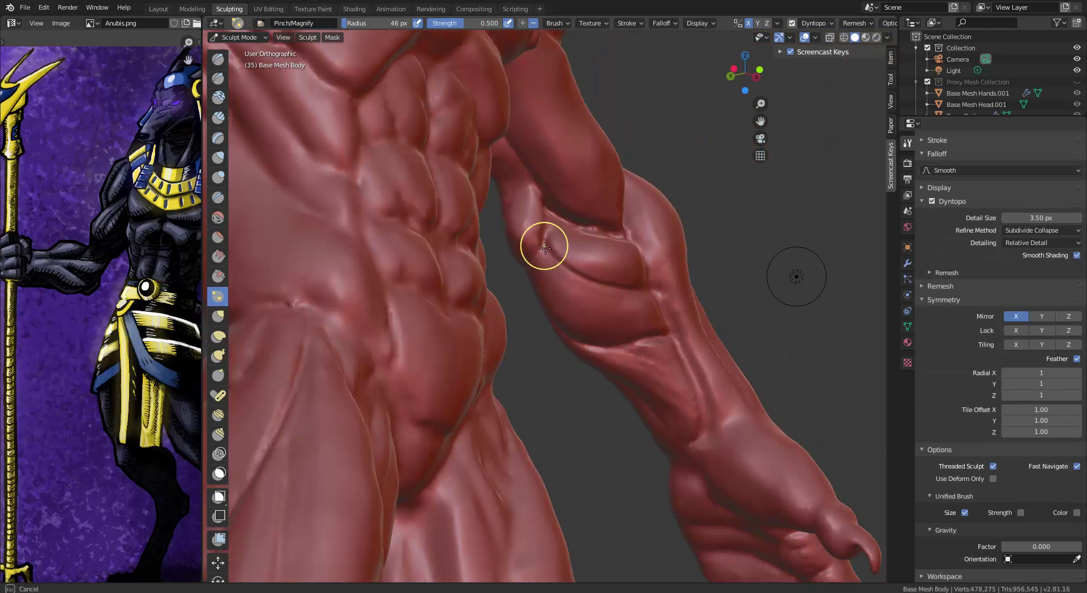
# Tighten the crease between the biceps and outer elbow and the adjoining forearm groove with Pinch/Magnify
pyautogui.moveTo(548, 229)
pyautogui.mouseDown(button='middle')
pyautogui.moveTo(602, 175)
pyautogui.moveTo(591, 184)
pyautogui.mouseUp(button='middle')
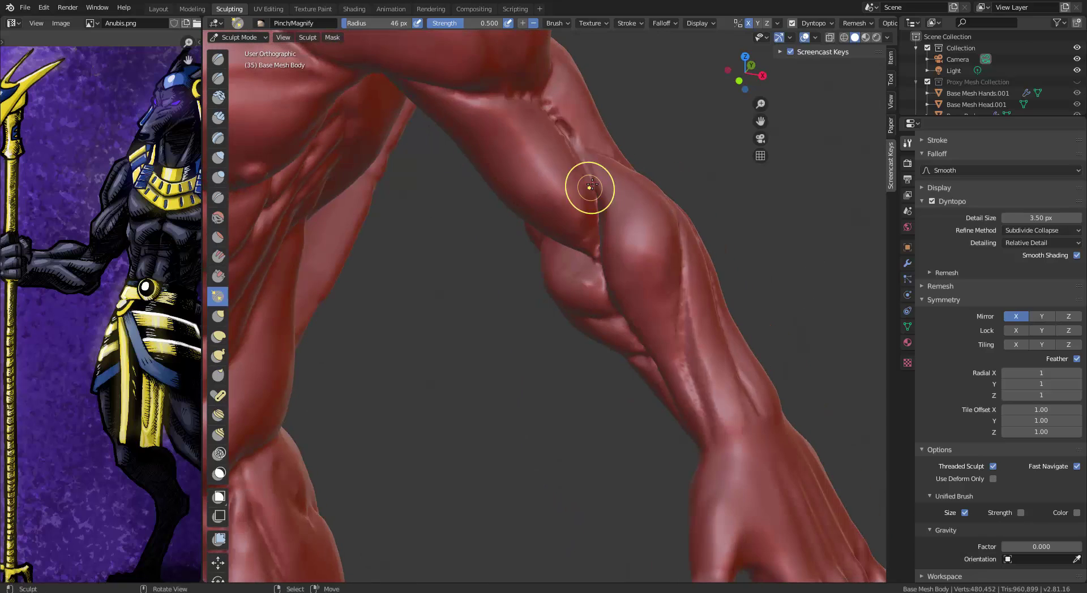
pyautogui.moveTo(594, 178); pyautogui.dragTo(598, 227)
pyautogui.moveTo(598, 226); pyautogui.dragTo(629, 240, button='middle')
pyautogui.moveTo(629, 240); pyautogui.dragTo(678, 309)
pyautogui.moveTo(678, 310)
pyautogui.mouseDown(button='middle')
pyautogui.moveTo(626, 305)
pyautogui.moveTo(633, 376)
pyautogui.moveTo(651, 334)
pyautogui.moveTo(408, 322)
pyautogui.moveTo(606, 328)
pyautogui.mouseUp(button='middle')
pyautogui.scroll(-3, 633, 376)
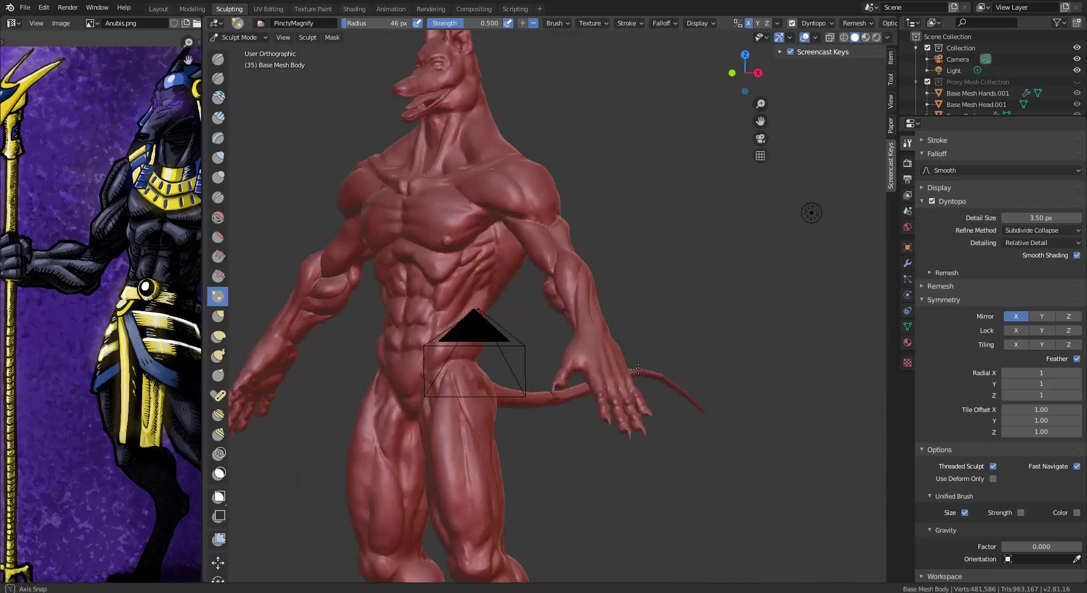
# Reshape the arm's muscle forms with the Flatten/Contrast, Grab and Snake Hook brushes
pyautogui.press('KP_1')
pyautogui.click(218, 238)
pyautogui.moveTo(635, 224)
pyautogui.mouseDown(button='middle')
pyautogui.moveTo(603, 277)
pyautogui.moveTo(621, 240)
pyautogui.moveTo(432, 231)
pyautogui.moveTo(459, 256)
pyautogui.moveTo(435, 234)
pyautogui.moveTo(463, 238)
pyautogui.moveTo(489, 190)
pyautogui.mouseUp(button='middle')
pyautogui.press('g')
pyautogui.press('f')
pyautogui.click(532, 219)
pyautogui.press('k')
# Carve the triceps separation from the armpit to the elbow with the Orb_Cracks Draw brush at 16 px radius
pyautogui.moveTo(554, 265)
pyautogui.mouseDown(button='middle')
pyautogui.moveTo(556, 242)
pyautogui.moveTo(573, 263)
pyautogui.moveTo(532, 240)
pyautogui.moveTo(487, 301)
pyautogui.moveTo(498, 267)
pyautogui.moveTo(636, 304)
pyautogui.moveTo(656, 83)
pyautogui.mouseUp(button='middle')
pyautogui.press('x')
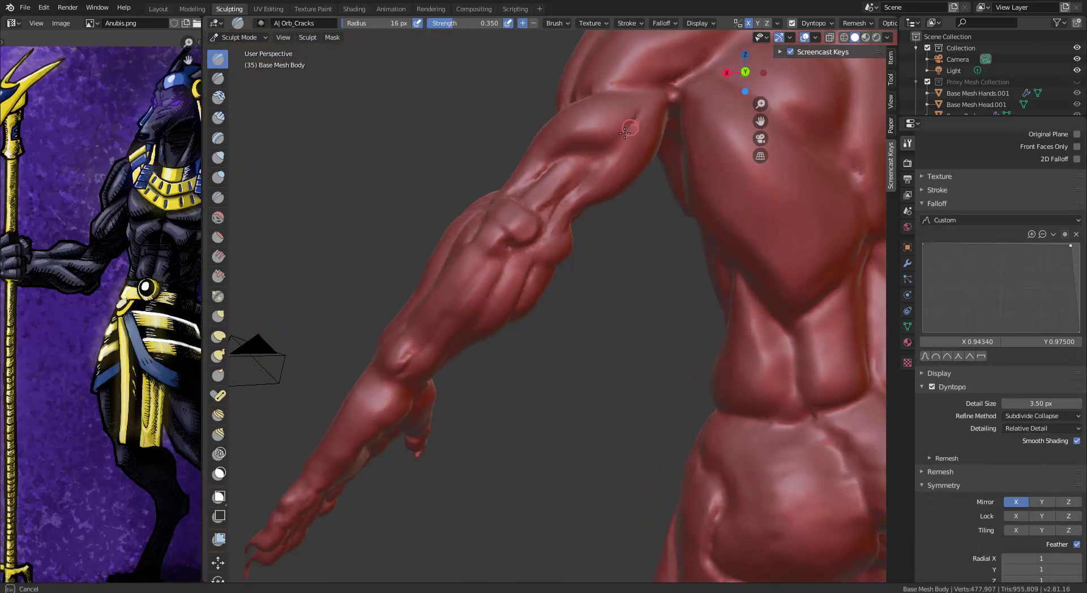
pyautogui.moveTo(592, 167); pyautogui.dragTo(546, 222)
# Tighten the carved triceps separation on the back of the upper arm with Pinch/Magnify at 24 px radius
pyautogui.moveTo(546, 223)
pyautogui.mouseDown(button='middle')
pyautogui.moveTo(643, 138)
pyautogui.moveTo(538, 198)
pyautogui.mouseUp(button='middle')
pyautogui.press('p')
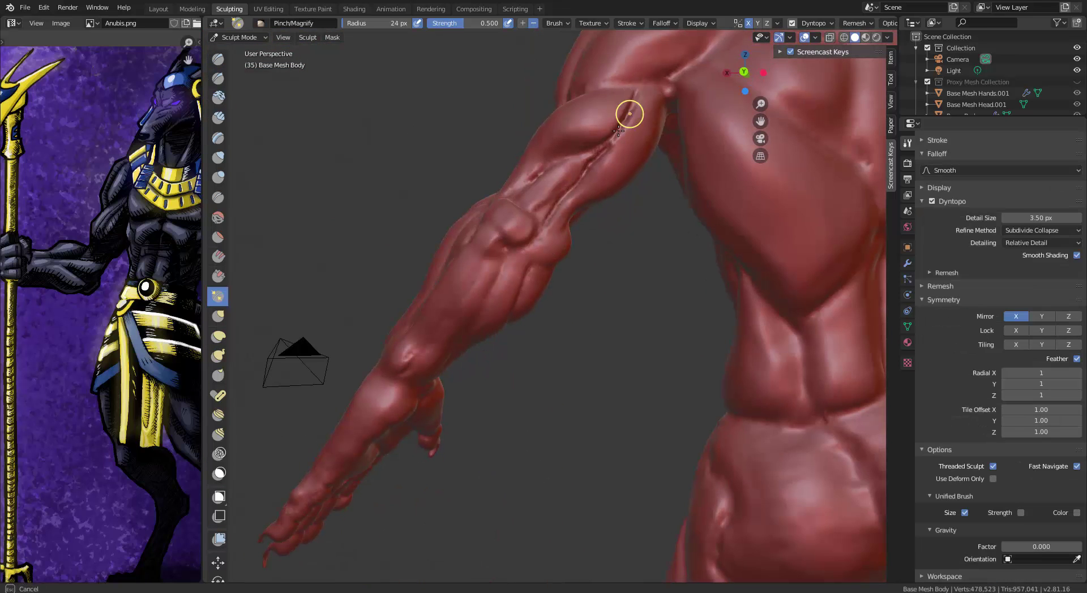
pyautogui.moveTo(589, 153); pyautogui.dragTo(634, 104)
pyautogui.moveTo(634, 105)
pyautogui.mouseDown(button='middle')
pyautogui.moveTo(668, 136)
pyautogui.moveTo(566, 238)
pyautogui.mouseUp(button='middle')
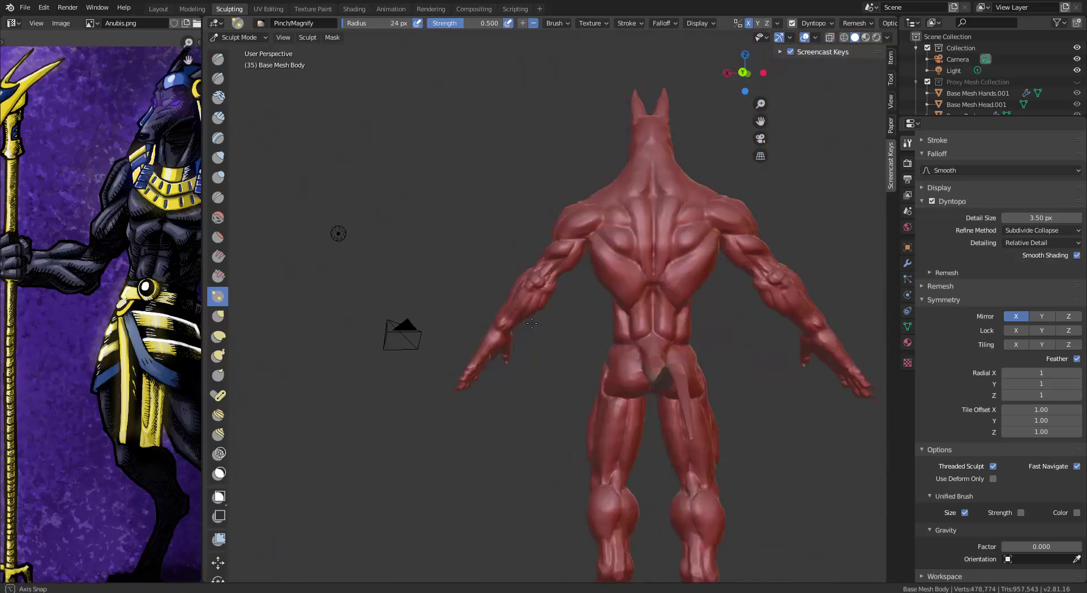
# Carve additional muscle separations into the arm from the front with the Orb_Cracks Draw brush at 24 px radius
pyautogui.moveTo(487, 283)
pyautogui.mouseDown(button='middle')
pyautogui.moveTo(651, 306)
pyautogui.moveTo(693, 323)
pyautogui.mouseUp(button='middle')
pyautogui.keyDown('ctrl'); pyautogui.keyDown('alt'); pyautogui.moveTo(693, 323); pyautogui.dragTo(591, 284); pyautogui.keyUp('alt'); pyautogui.keyUp('ctrl')
pyautogui.scroll(-8, 591, 285)
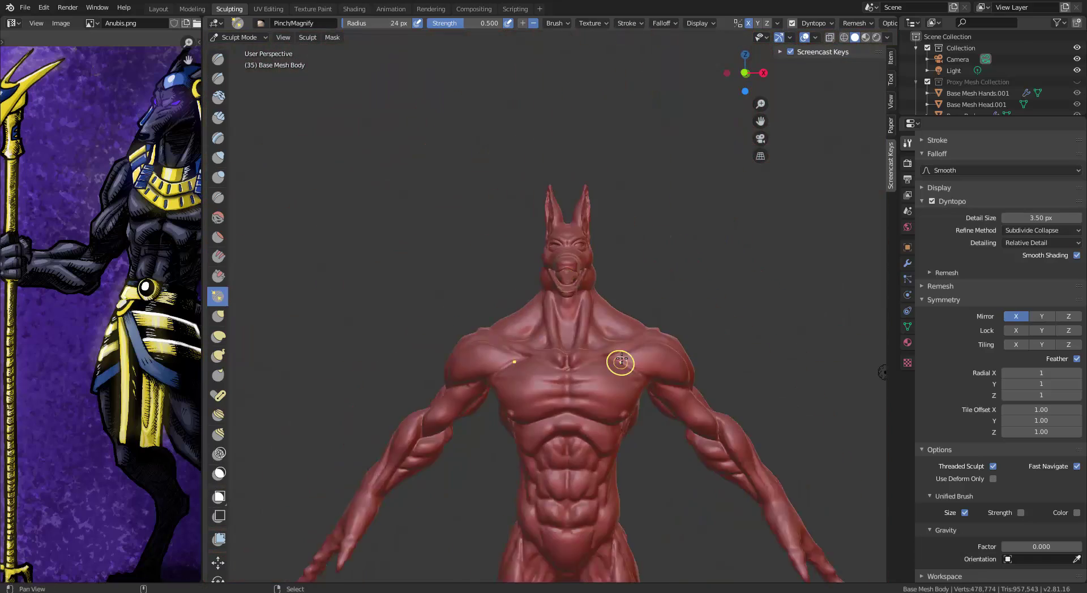
pyautogui.moveTo(635, 320); pyautogui.dragTo(627, 352, button='middle')
pyautogui.scroll(6, 627, 351)
pyautogui.moveTo(712, 318)
pyautogui.mouseDown(button='middle')
pyautogui.moveTo(655, 334)
pyautogui.moveTo(679, 161)
pyautogui.mouseUp(button='middle')
pyautogui.press('x')
pyautogui.moveTo(698, 323); pyautogui.dragTo(656, 176, button='middle')
# Examine the full figure's proportions and muscle definition from front and back against the Anubis reference image
pyautogui.scroll(-6, 652, 302)
pyautogui.moveTo(652, 301); pyautogui.dragTo(743, 311, button='middle')
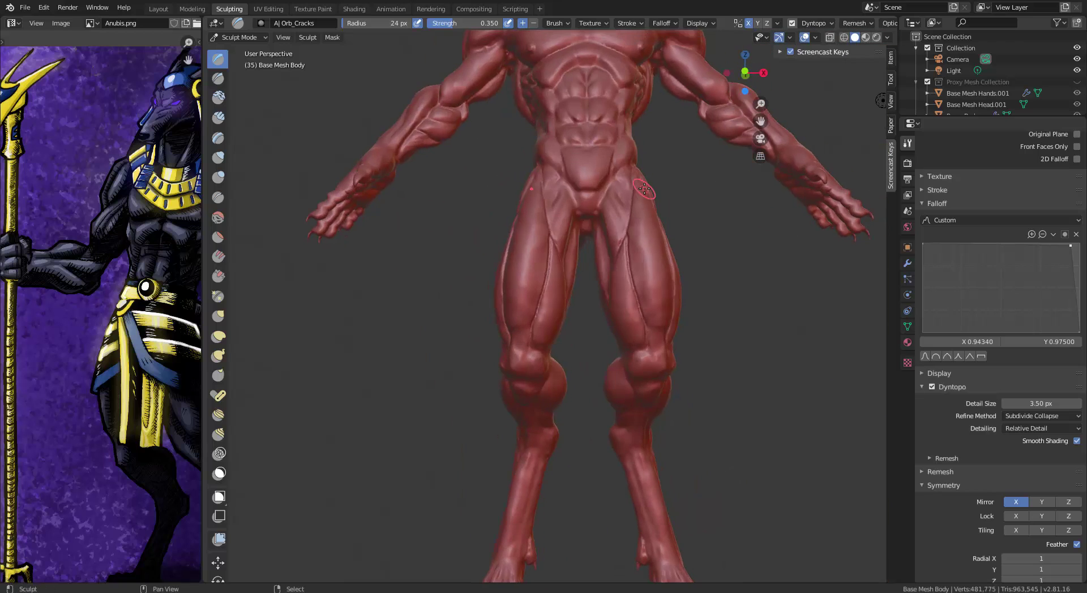
pyautogui.moveTo(642, 343); pyautogui.dragTo(660, 387, button='middle')
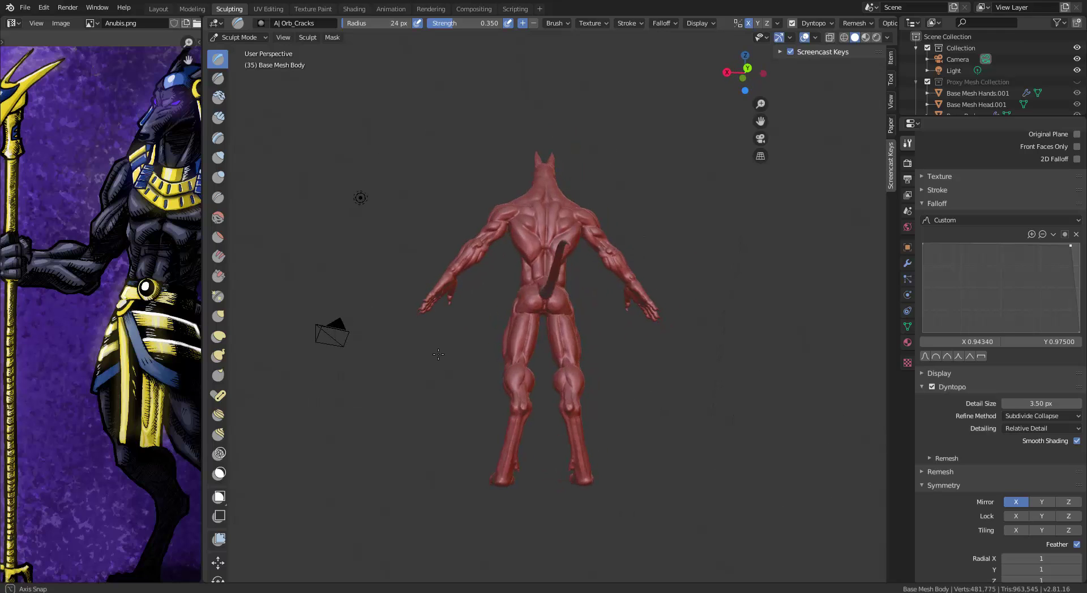
pyautogui.moveTo(416, 242); pyautogui.dragTo(454, 278, button='middle')
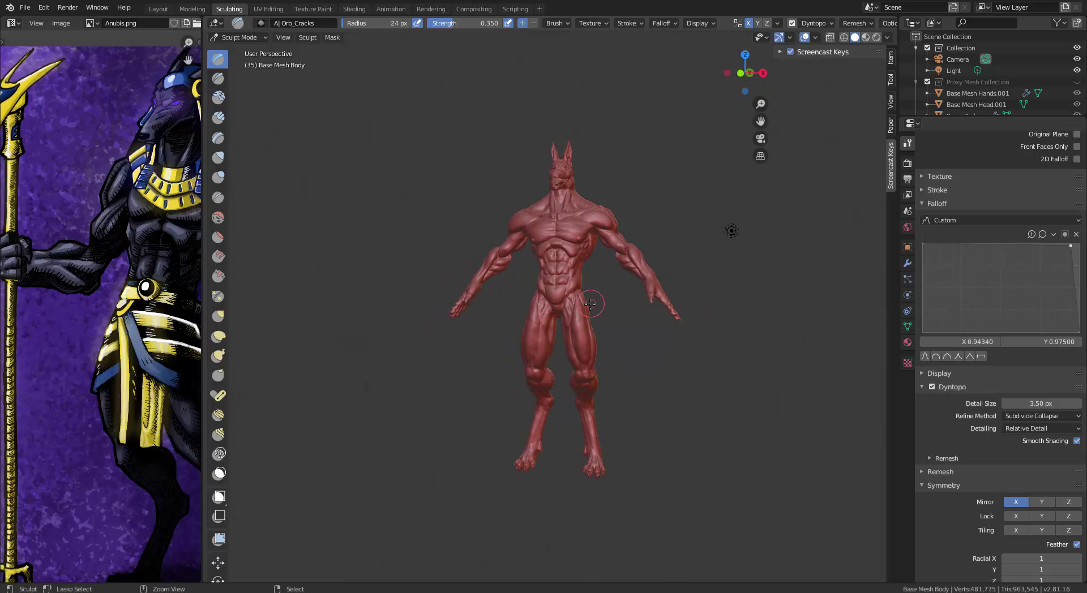
pyautogui.keyDown('ctrl'); pyautogui.moveTo(584, 332); pyautogui.dragTo(689, 183, button='middle'); pyautogui.keyUp('ctrl')
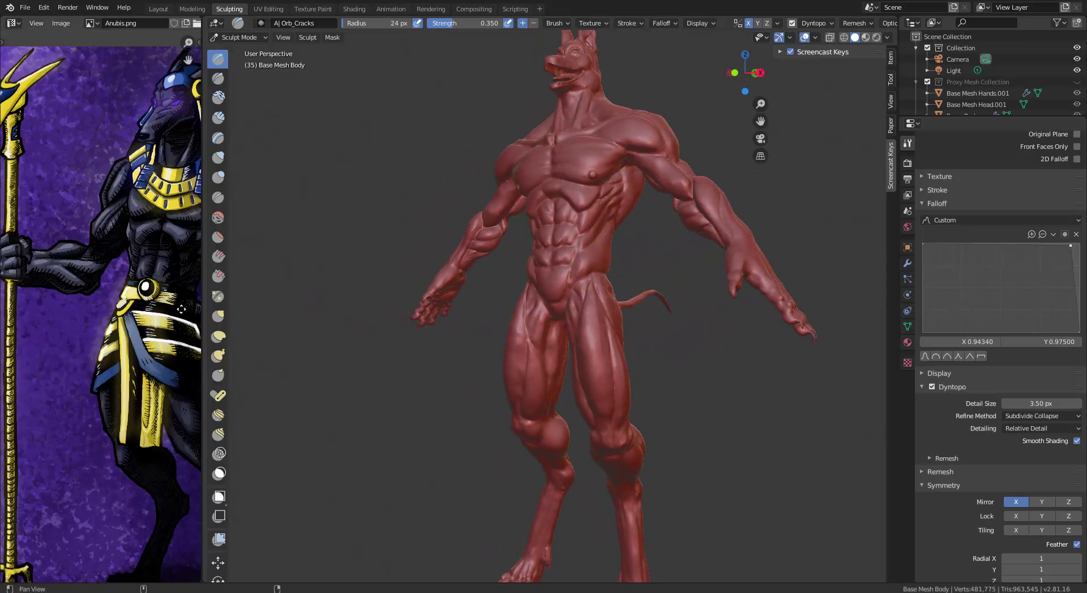
pyautogui.moveTo(181, 309); pyautogui.dragTo(119, 299, button='middle')
pyautogui.moveTo(323, 308)
pyautogui.mouseDown(button='middle')
pyautogui.moveTo(364, 311)
pyautogui.moveTo(413, 402)
pyautogui.moveTo(430, 387)
pyautogui.mouseUp(button='middle')
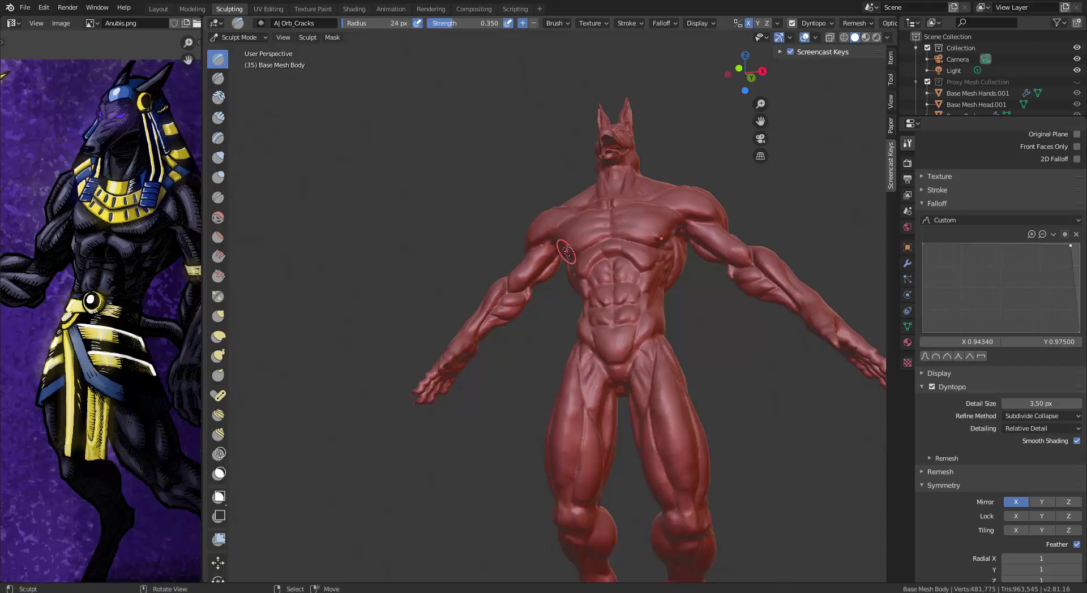
# Examine the back of the clawed paw, its knuckles and fingers up close, and the upper body from the front
pyautogui.moveTo(691, 313)
pyautogui.keyDown('shift'); pyautogui.mouseDown(button='middle')
pyautogui.moveTo(623, 342)
pyautogui.moveTo(516, 356)
pyautogui.mouseUp(button='middle'); pyautogui.keyUp('shift')
pyautogui.keyDown('ctrl'); pyautogui.moveTo(687, 92); pyautogui.dragTo(683, 77, button='middle'); pyautogui.keyUp('ctrl')
pyautogui.keyDown('alt'); pyautogui.keyDown('shift'); pyautogui.moveTo(532, 423); pyautogui.dragTo(577, 316); pyautogui.keyUp('shift'); pyautogui.keyUp('alt')
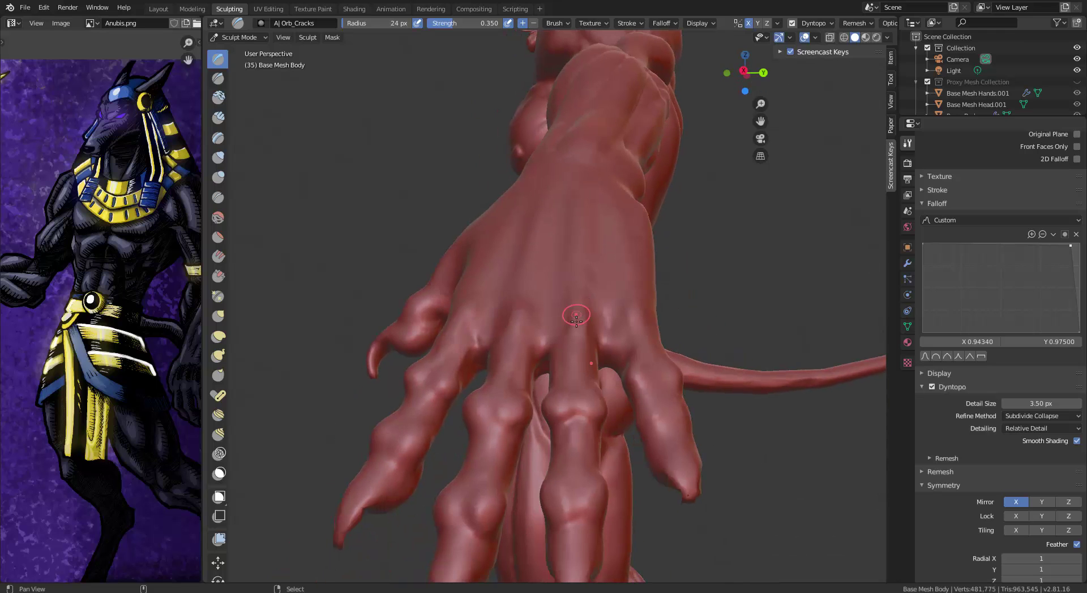
pyautogui.keyDown('alt'); pyautogui.moveTo(541, 482); pyautogui.dragTo(562, 379); pyautogui.keyUp('alt')
pyautogui.moveTo(562, 379); pyautogui.dragTo(589, 414, button='middle')
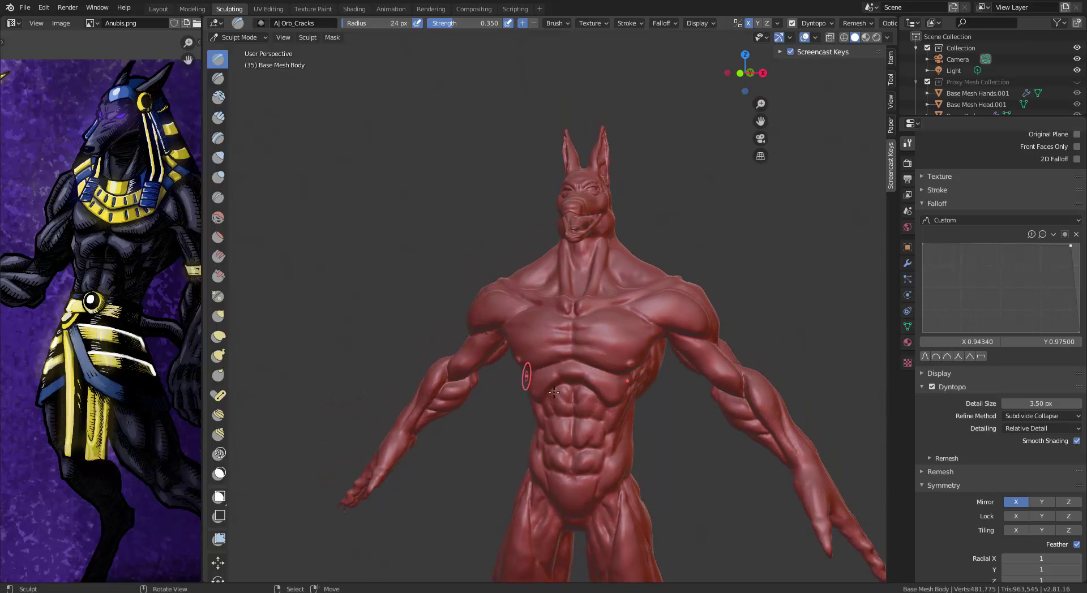